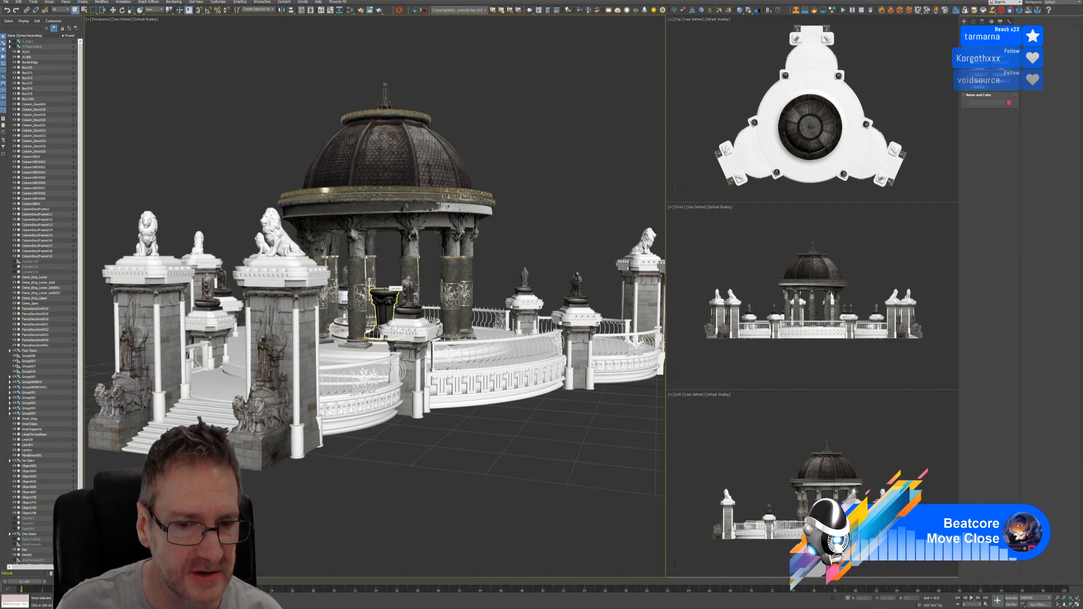
# Examine the pedestal bowl, columns and railings of the domed pavilion from close up and from a distance
pyautogui.click(387, 290)
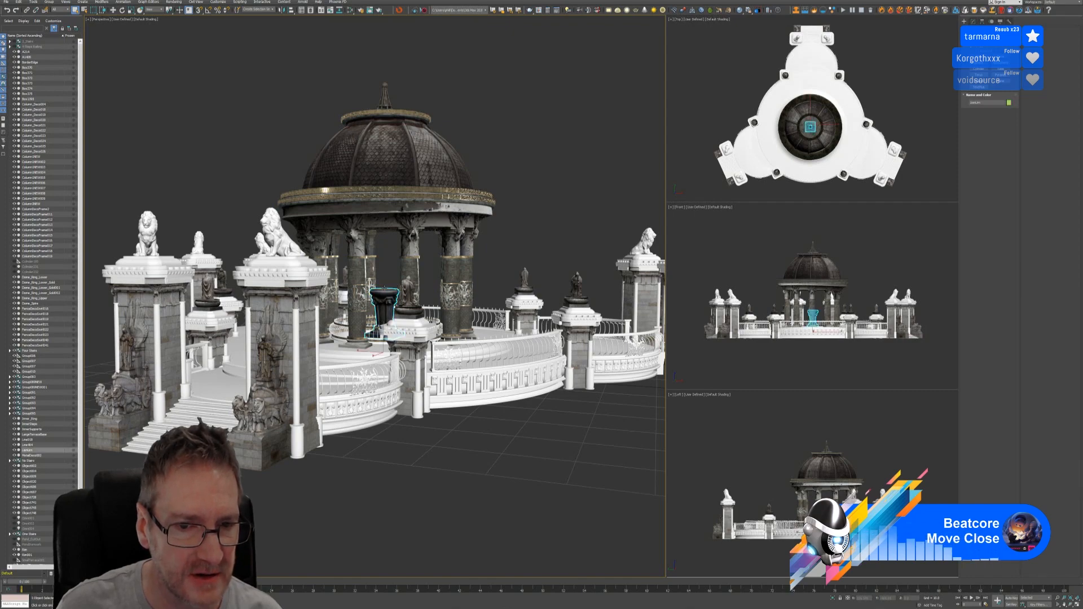
pyautogui.scroll(6, 380, 283)
pyautogui.hotkey('ctrl', 'd')
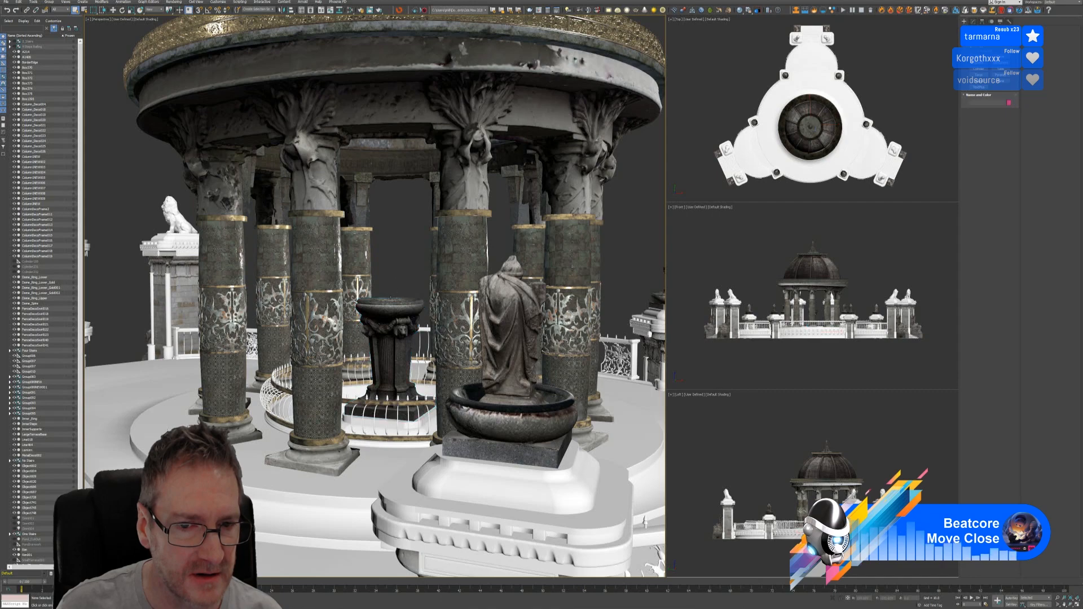
pyautogui.click(396, 389)
pyautogui.scroll(3, 396, 389)
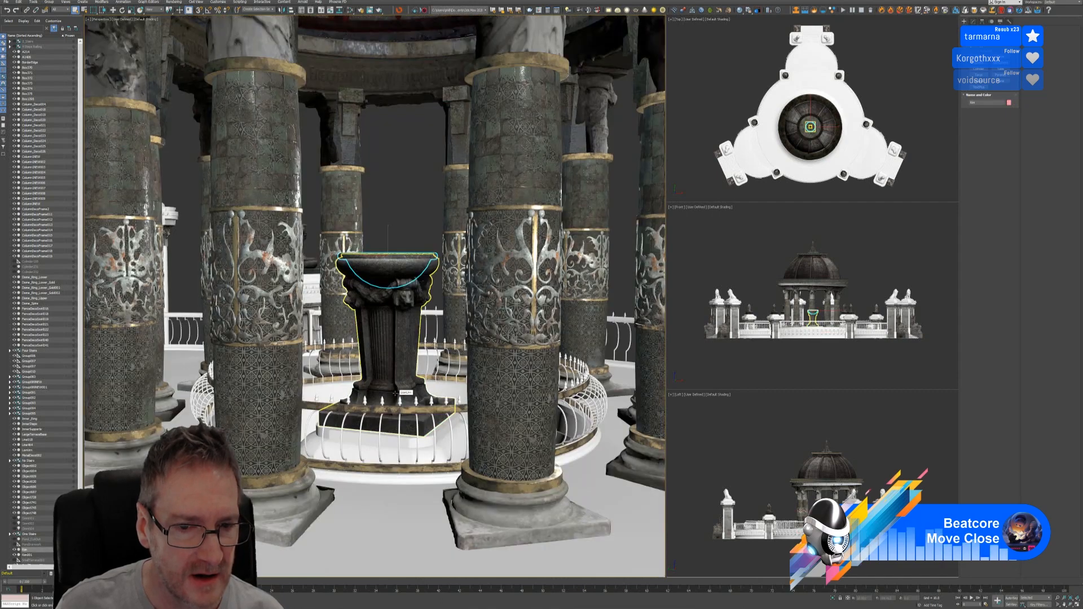
pyautogui.scroll(3, 388, 425)
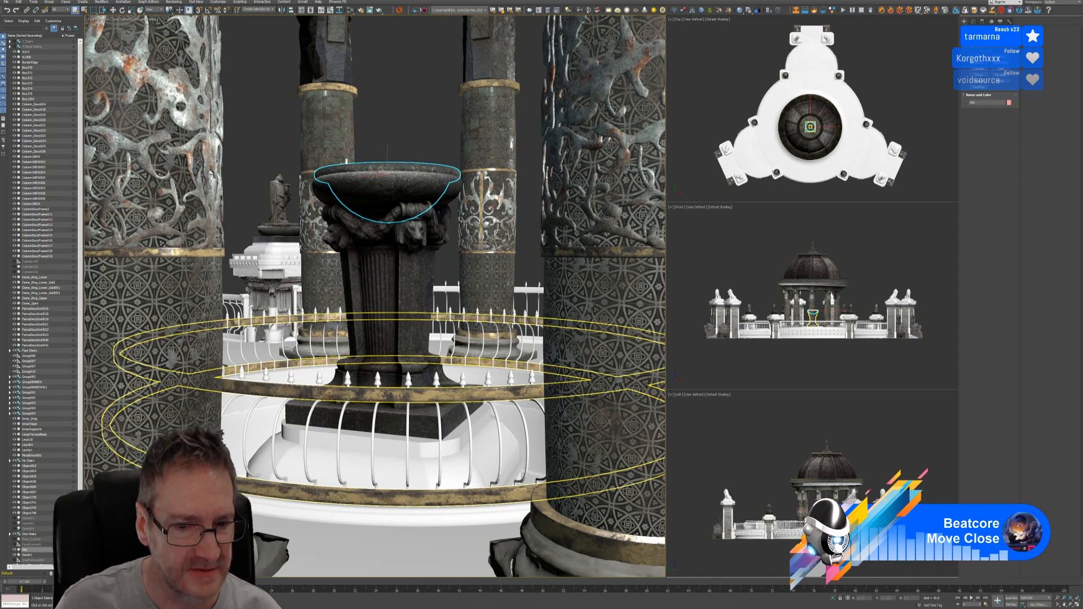
pyautogui.scroll(-5, 384, 401)
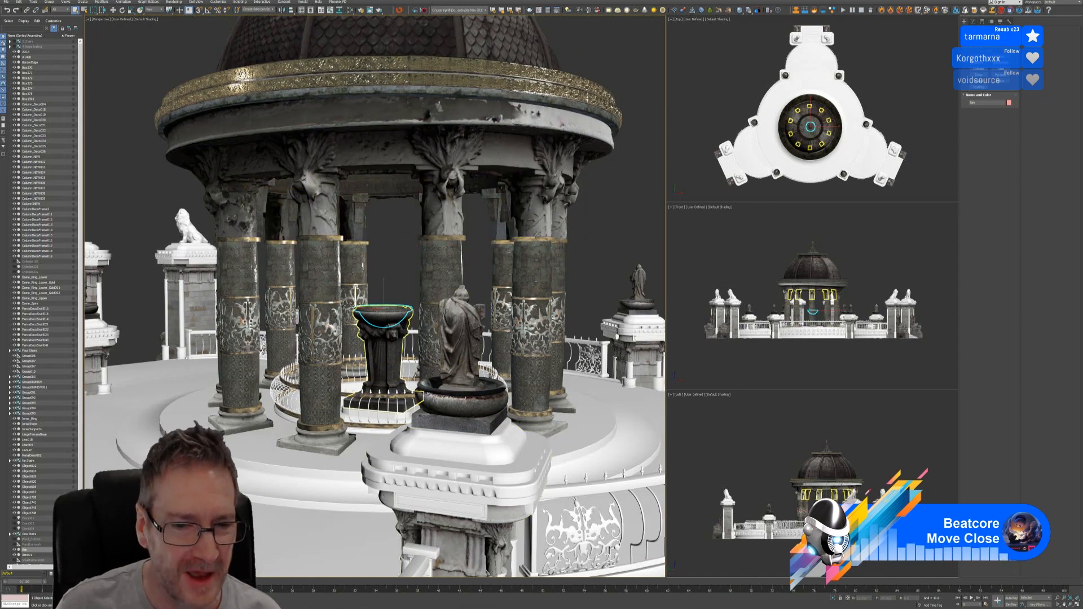
pyautogui.hotkey('shift', 'z')
pyautogui.hotkey('shift', 'z')
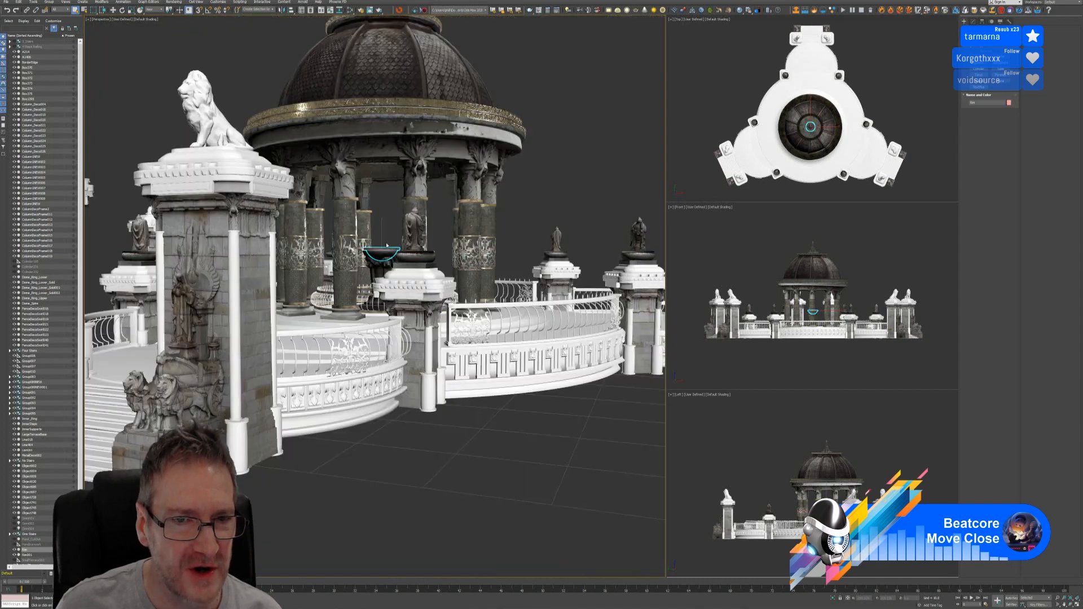
pyautogui.hotkey('shift', 'z')
pyautogui.moveTo(537, 163); pyautogui.dragTo(513, 206, button='middle')
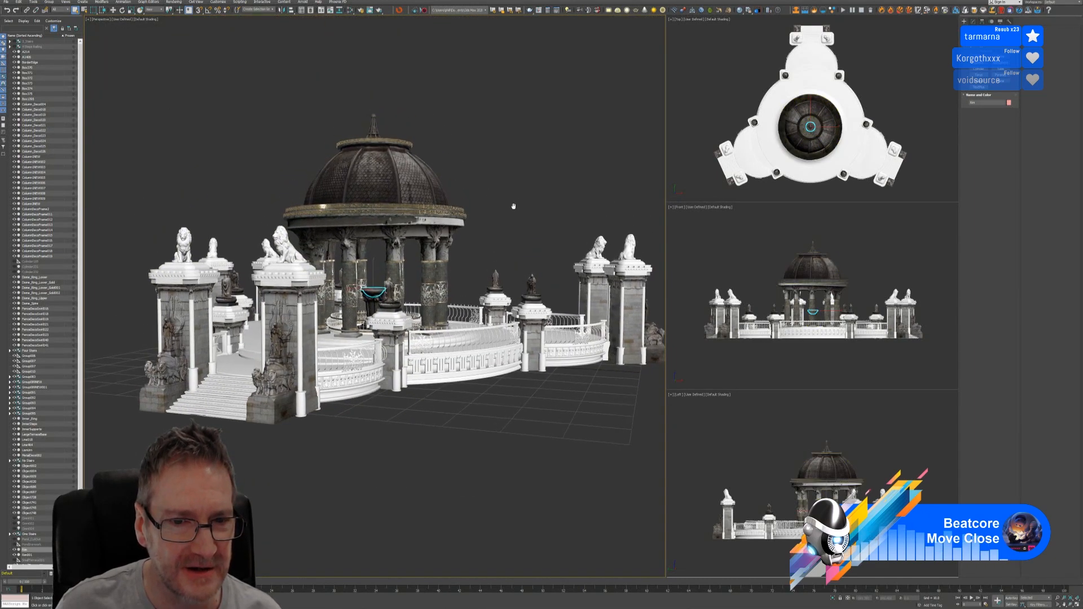
pyautogui.scroll(3, 374, 309)
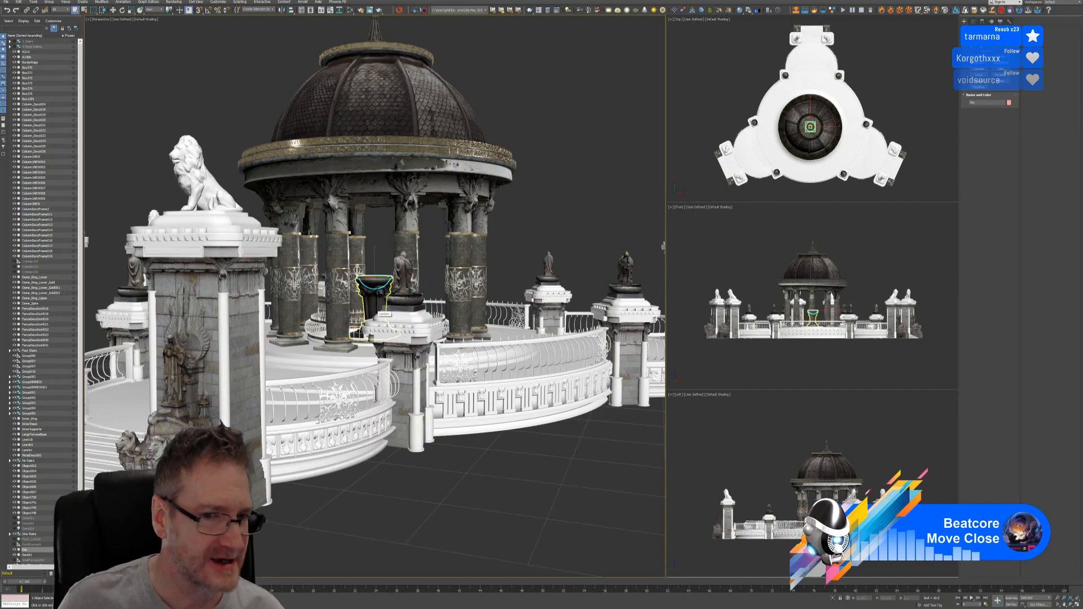
pyautogui.scroll(2, 365, 345)
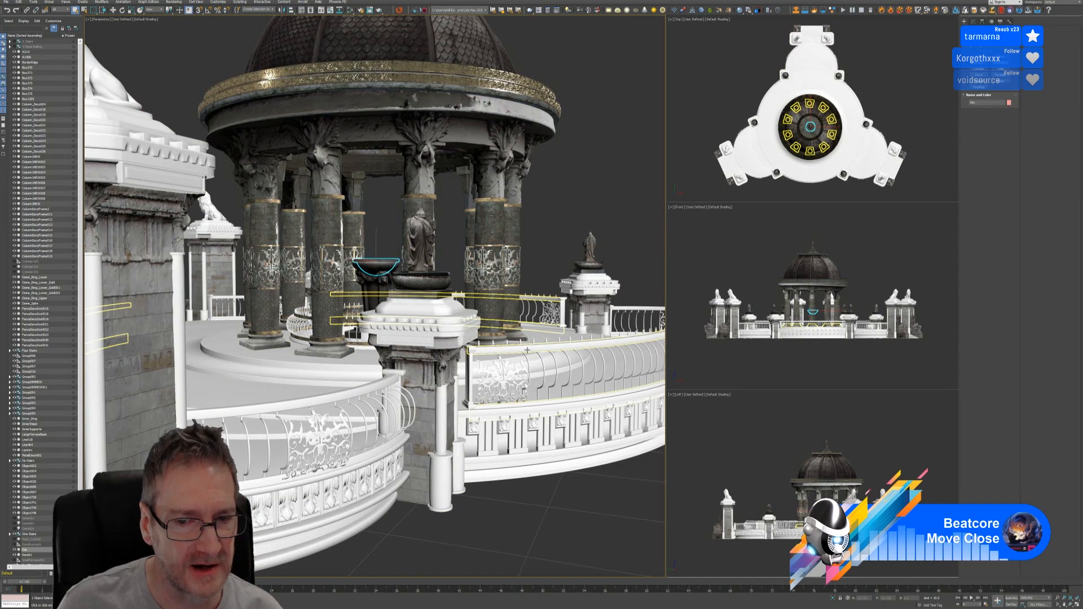
pyautogui.scroll(5, 365, 355)
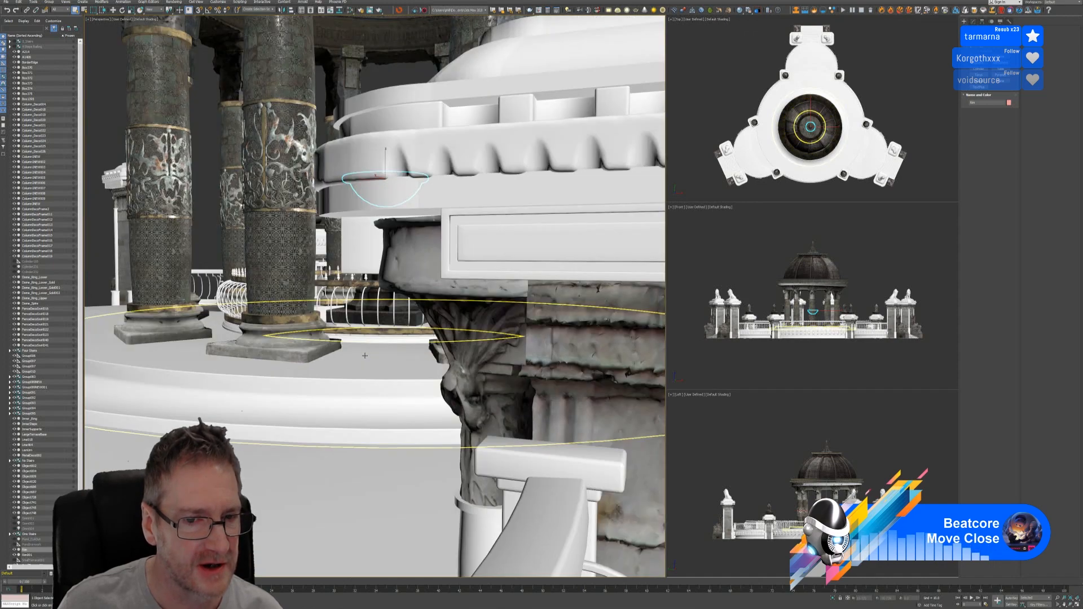
# Select the circular border ring around the central pond and inspect it in its surroundings
pyautogui.click(367, 342)
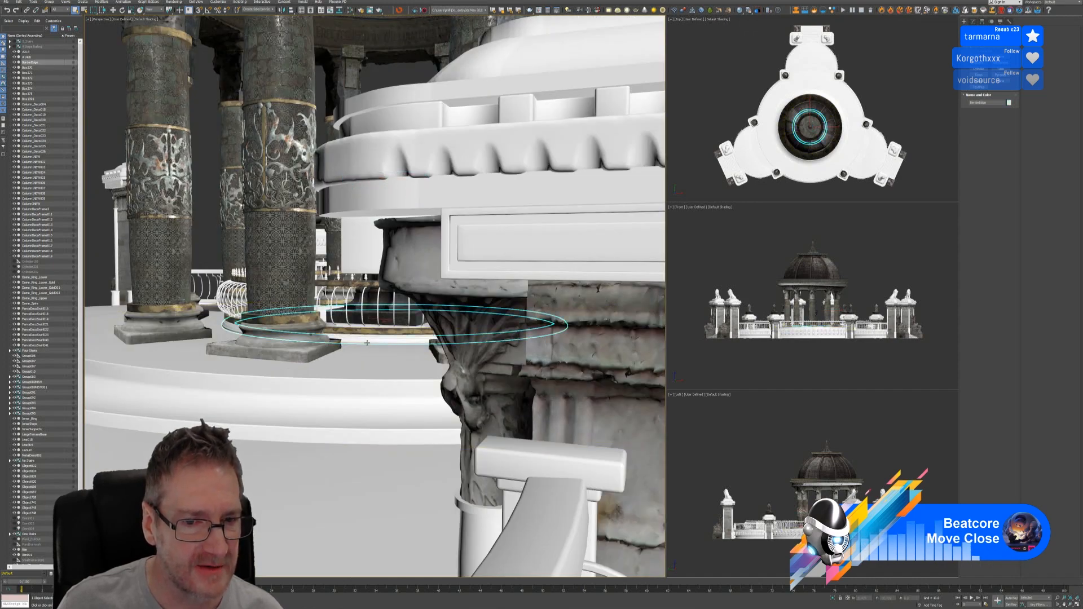
pyautogui.press('z')
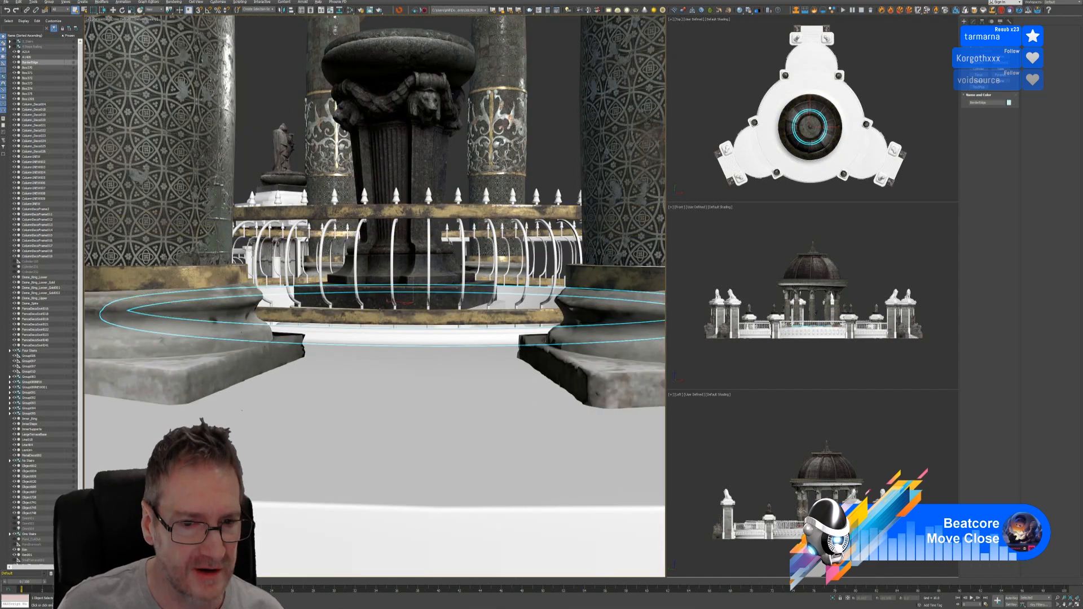
pyautogui.keyDown('alt'); pyautogui.moveTo(379, 310); pyautogui.dragTo(374, 323, button='middle'); pyautogui.keyUp('alt')
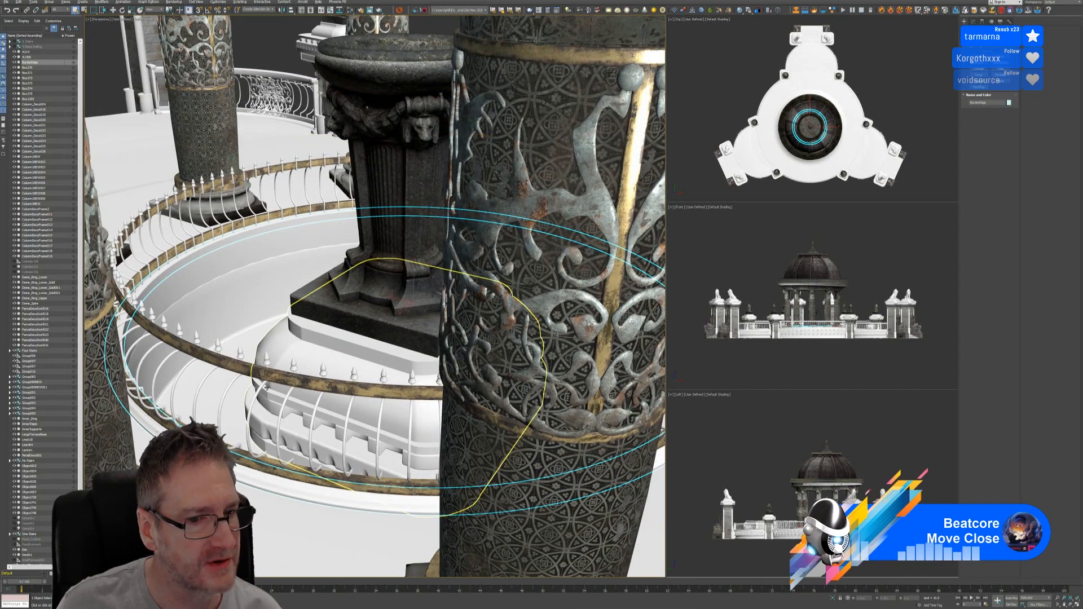
pyautogui.keyDown('alt'); pyautogui.moveTo(266, 387); pyautogui.dragTo(269, 381, button='middle'); pyautogui.keyUp('alt')
pyautogui.scroll(-5, 269, 379)
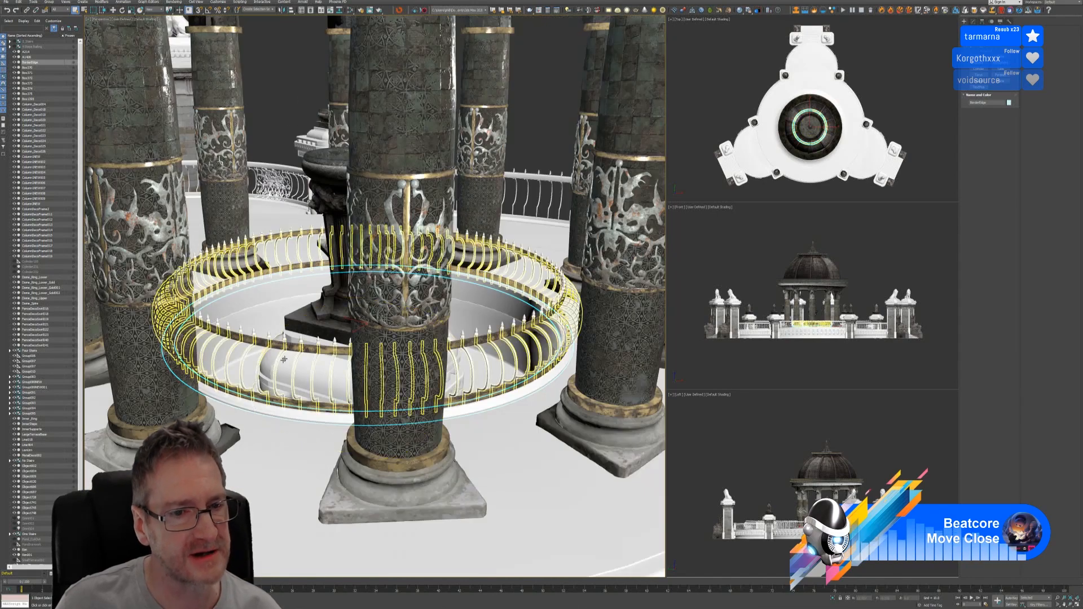
pyautogui.scroll(-3, 283, 360)
pyautogui.scroll(-10, 303, 354)
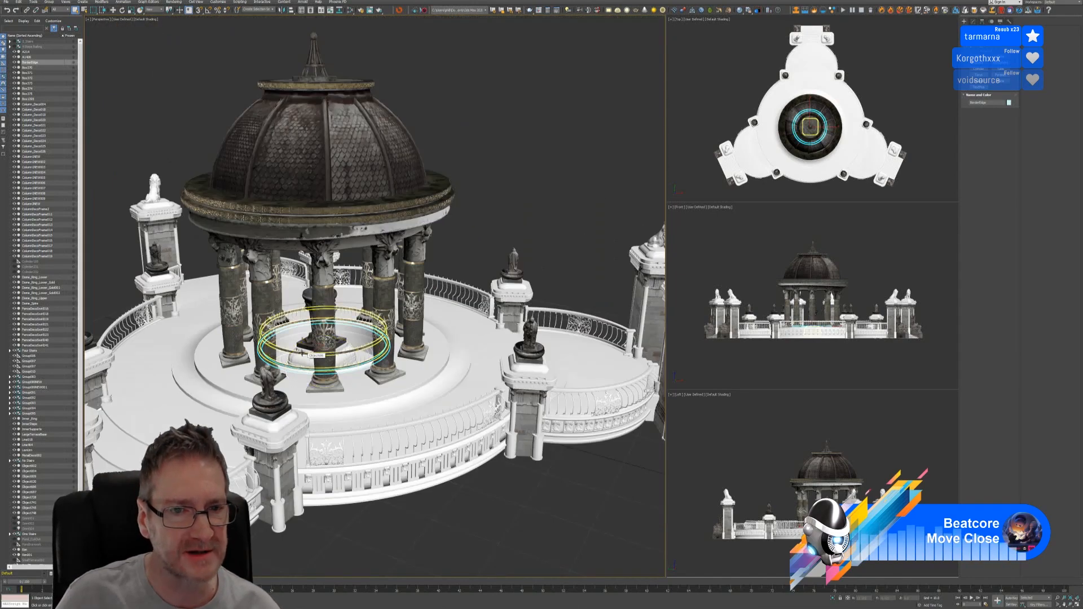
pyautogui.scroll(15, 293, 341)
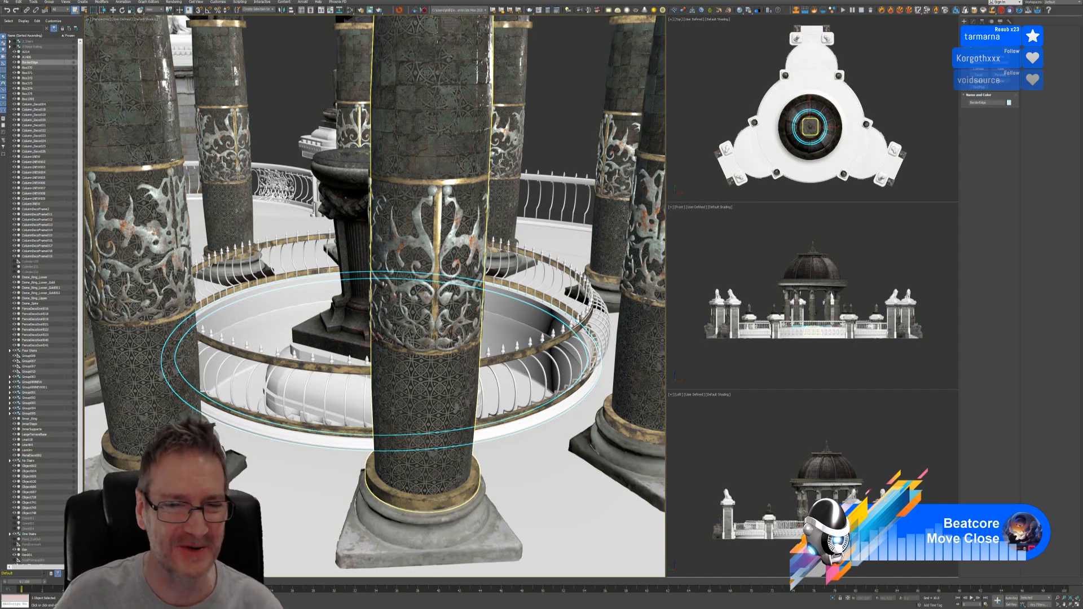
pyautogui.scroll(-5, 304, 100)
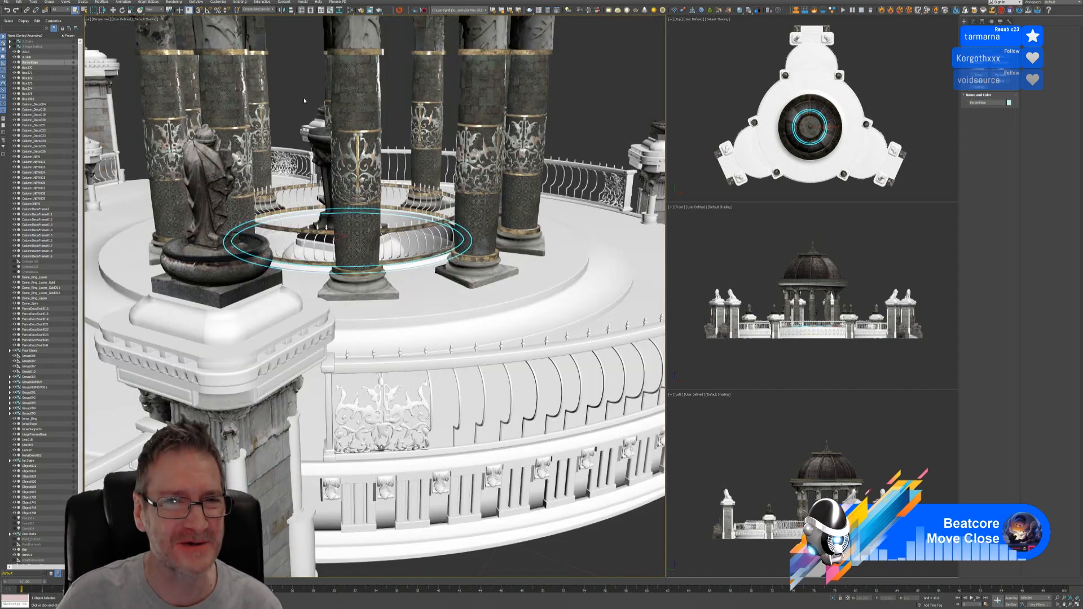
pyautogui.scroll(-5, 306, 111)
pyautogui.moveTo(534, 72); pyautogui.dragTo(511, 112, button='middle')
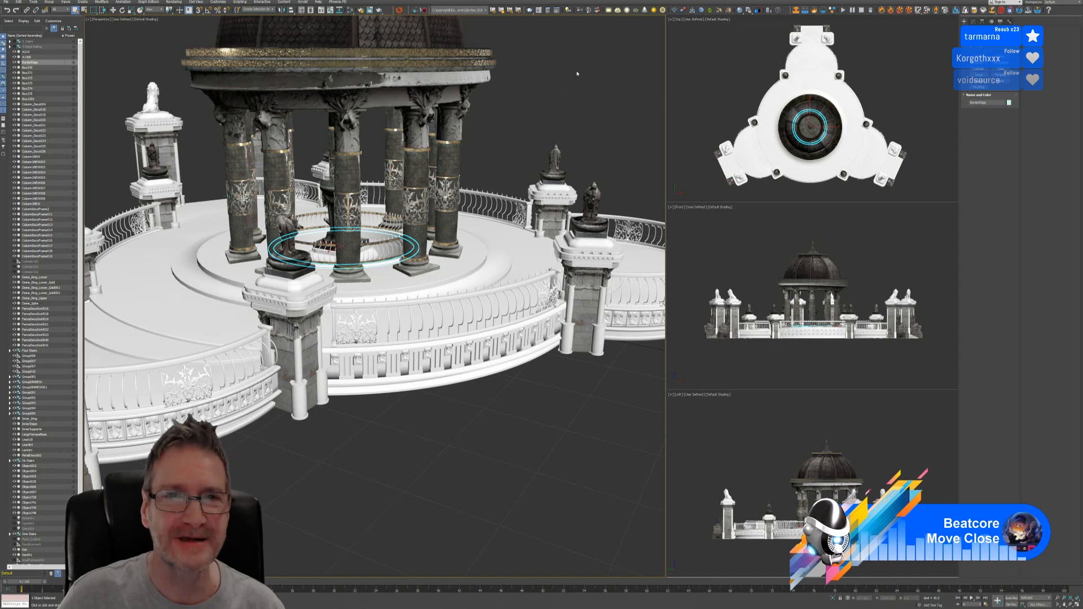
# Send the selected pond border ring to Substance Painter, accepting the offered FBX export settings
pyautogui.click(425, 10)
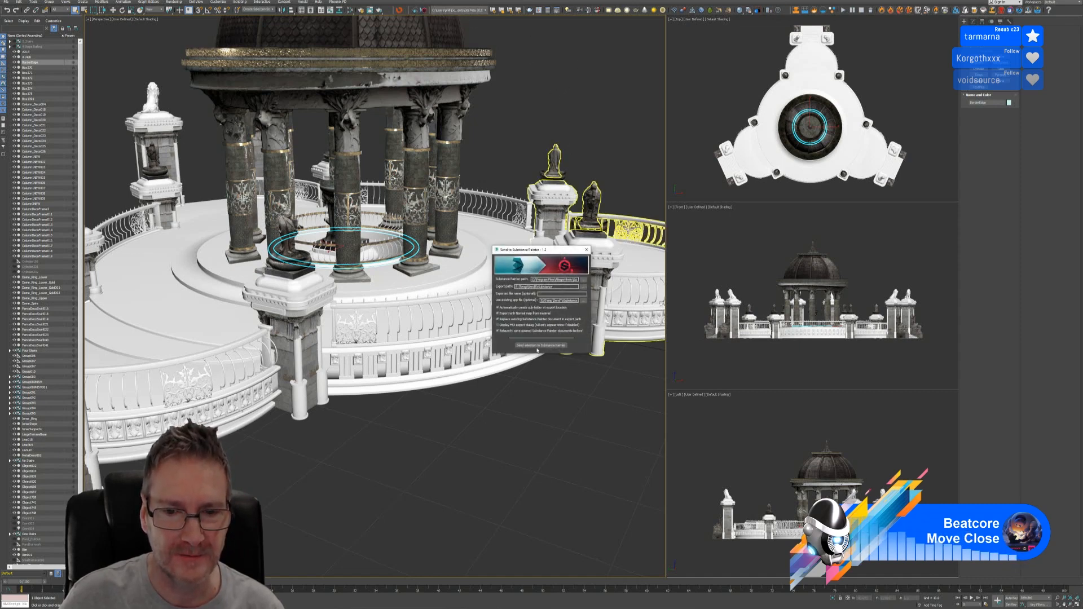
pyautogui.click(537, 345)
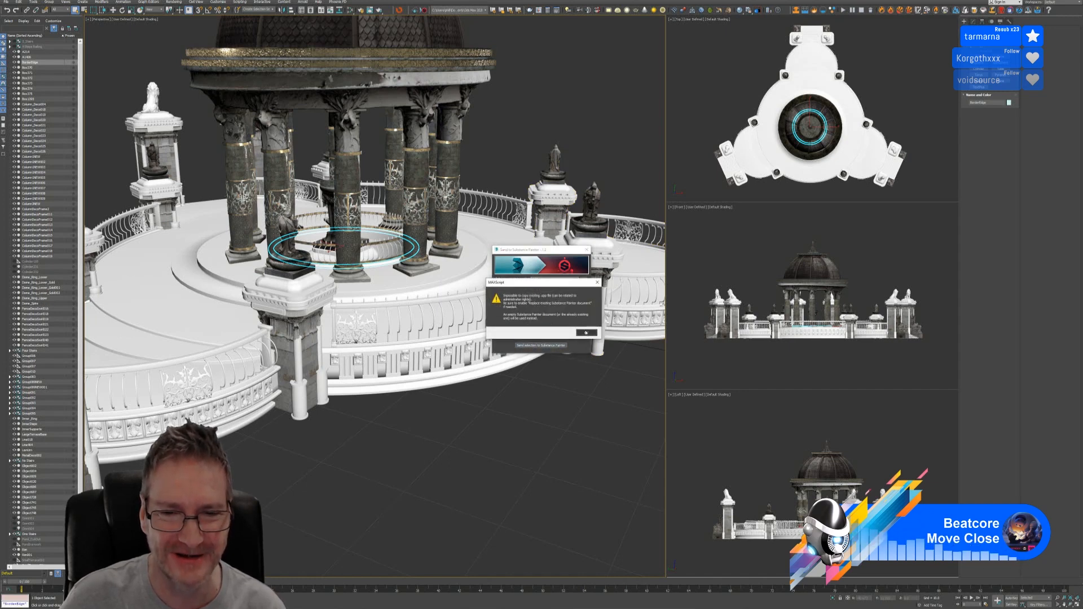
pyautogui.click(585, 333)
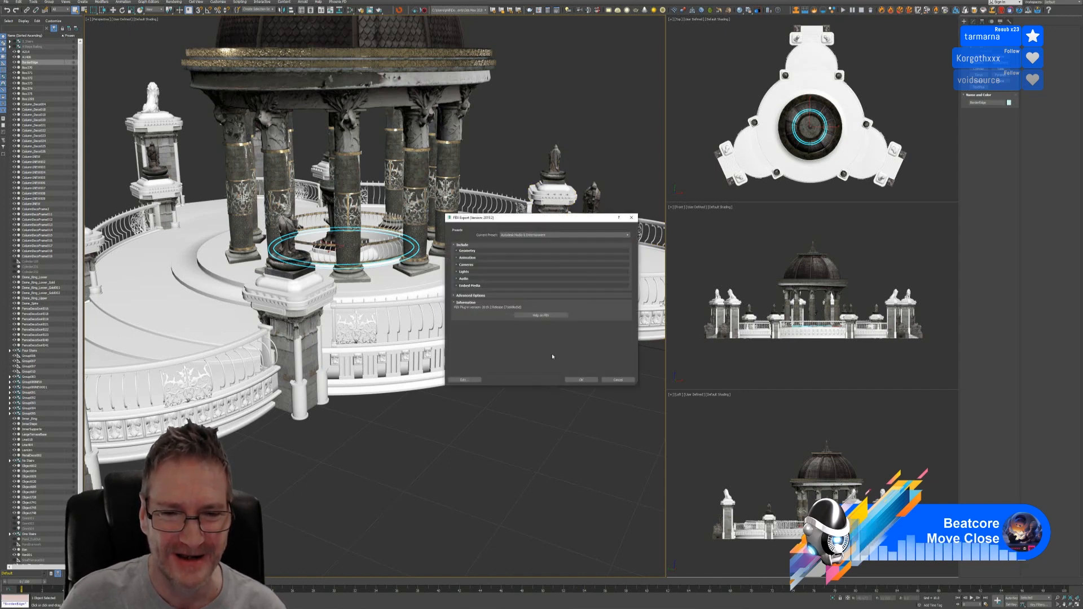
pyautogui.click(580, 380)
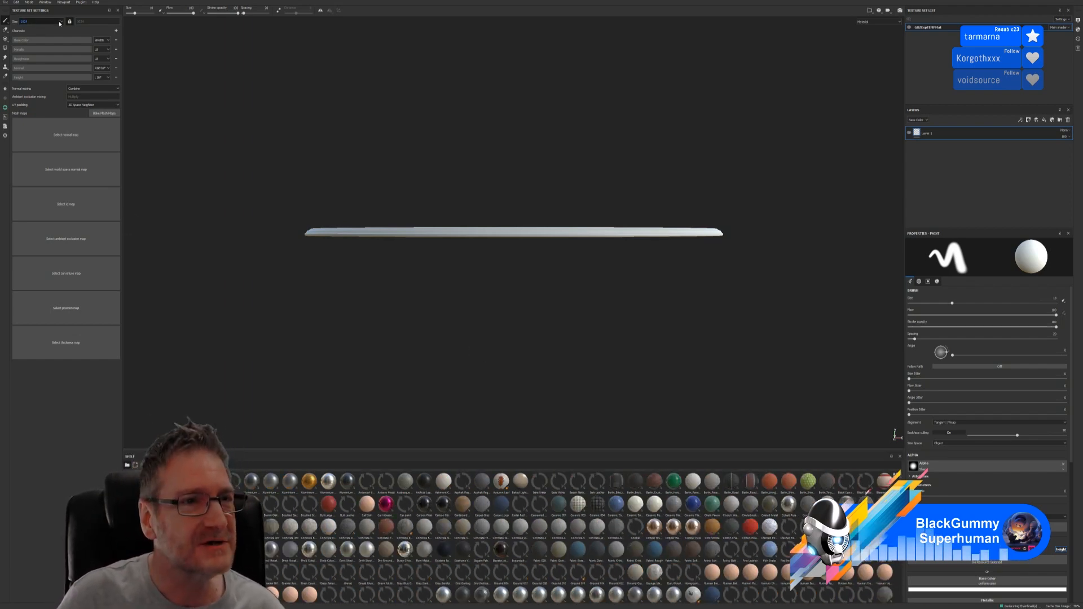
# Choose a different texture size for the imported ring's texture set
pyautogui.click(41, 21)
pyautogui.click(41, 45)
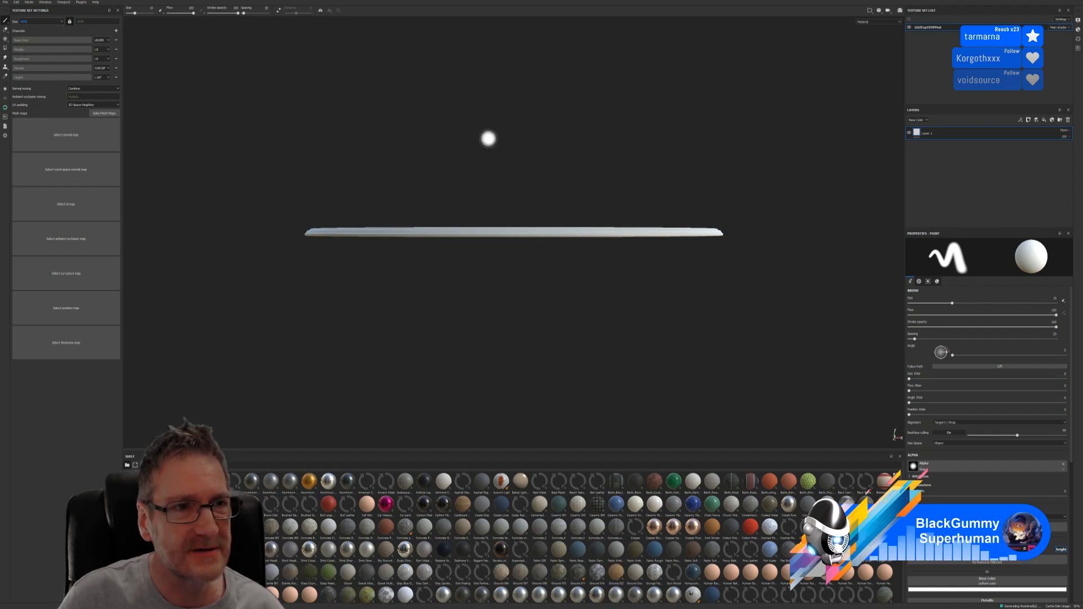
pyautogui.keyDown('alt'); pyautogui.moveTo(467, 148); pyautogui.dragTo(497, 182); pyautogui.keyUp('alt')
pyautogui.moveTo(497, 182); pyautogui.dragTo(556, 249, button='middle')
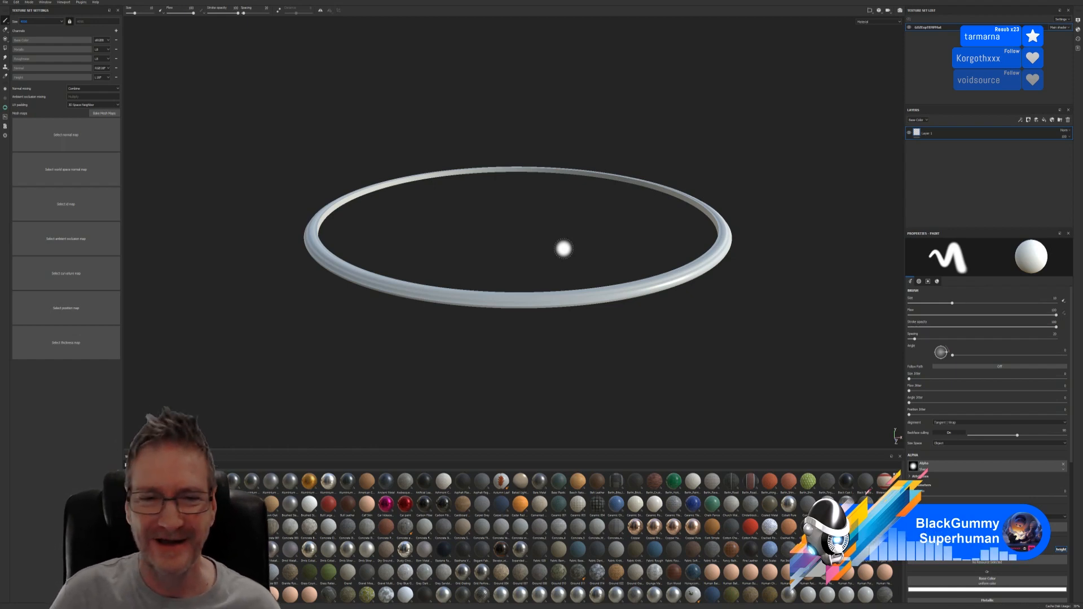
pyautogui.scroll(1, 563, 248)
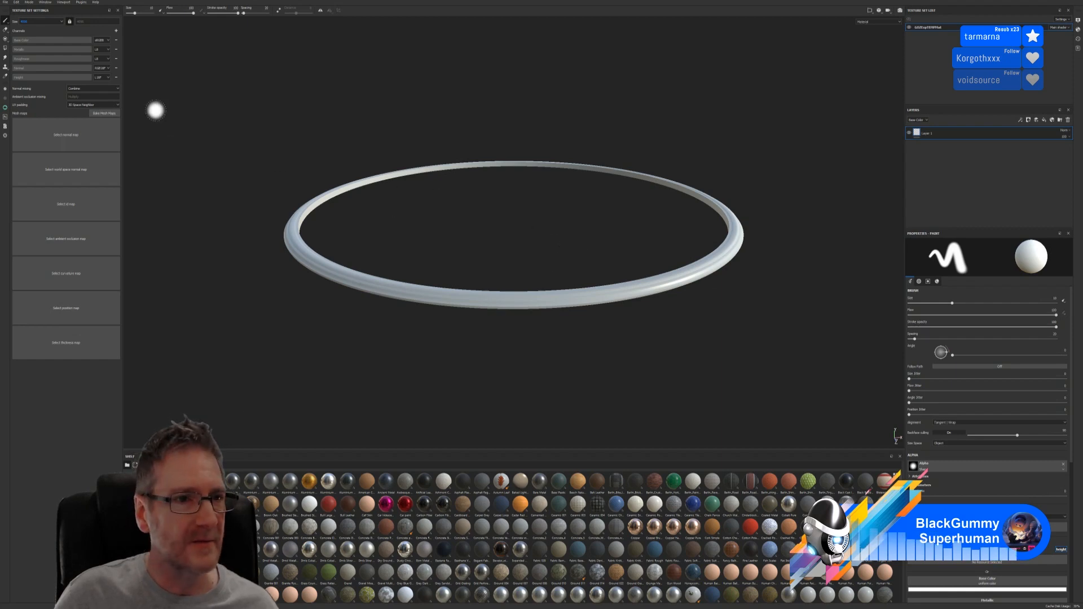
# Bake the ring's mesh maps using the low poly mesh as the high poly mesh
pyautogui.click(109, 114)
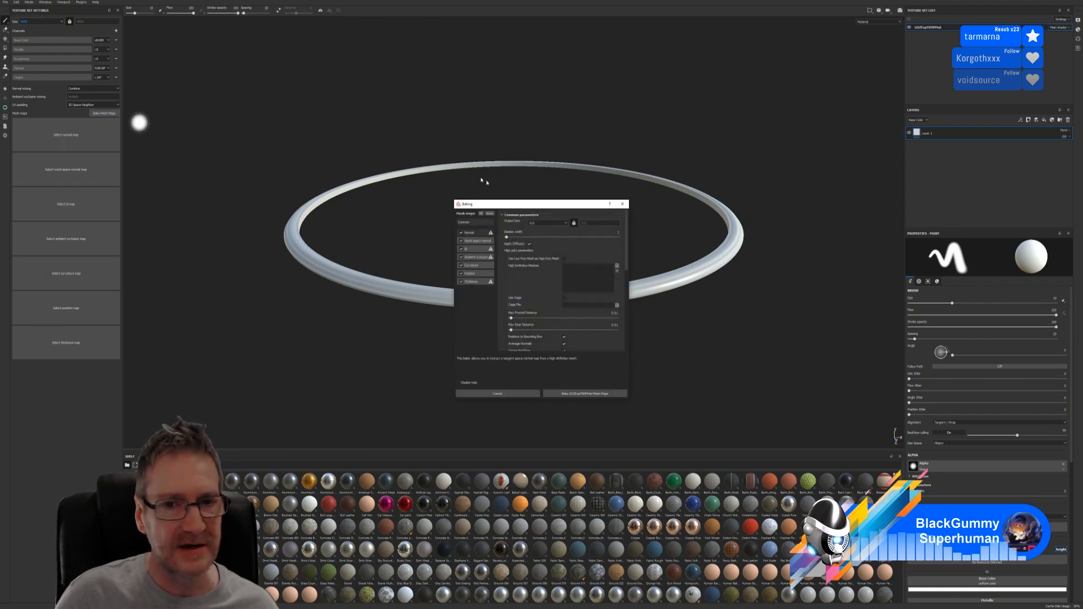
pyautogui.click(564, 259)
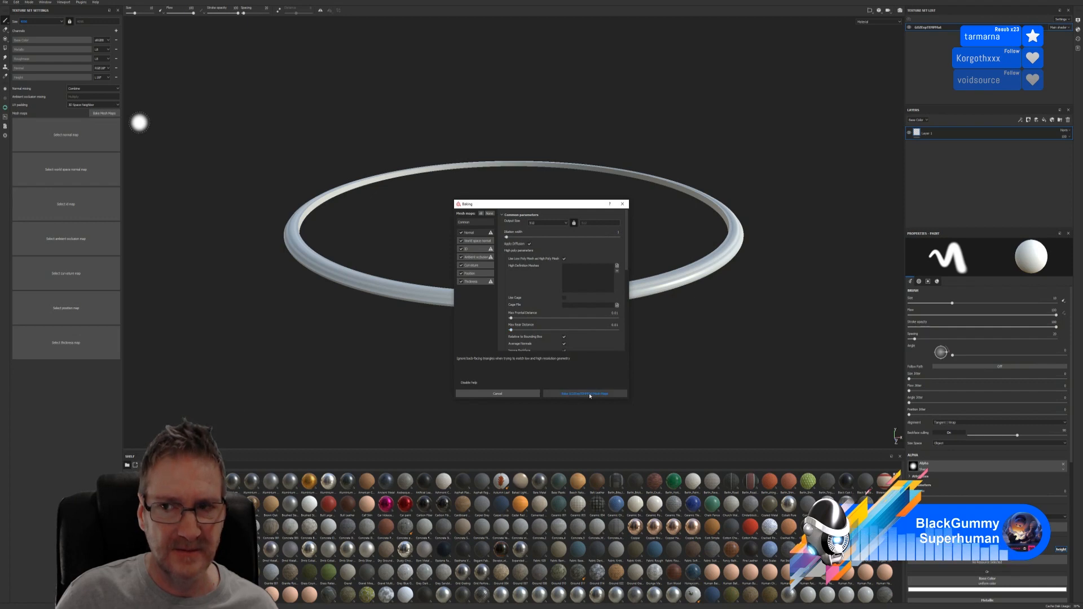
pyautogui.click(590, 395)
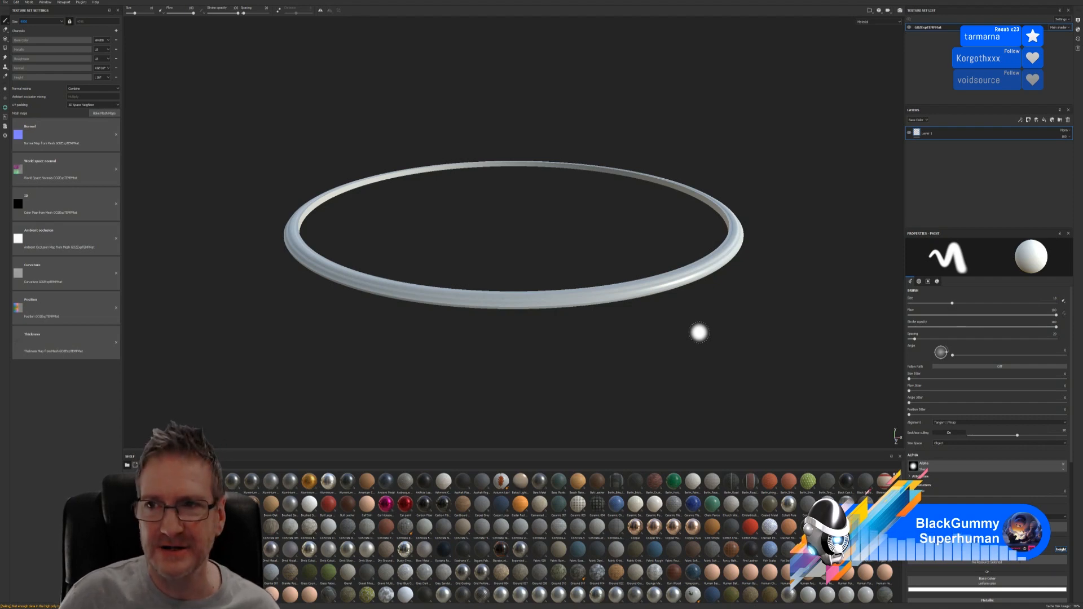
# Rename the ring's texture set to PondBorder
pyautogui.rightClick(935, 32)
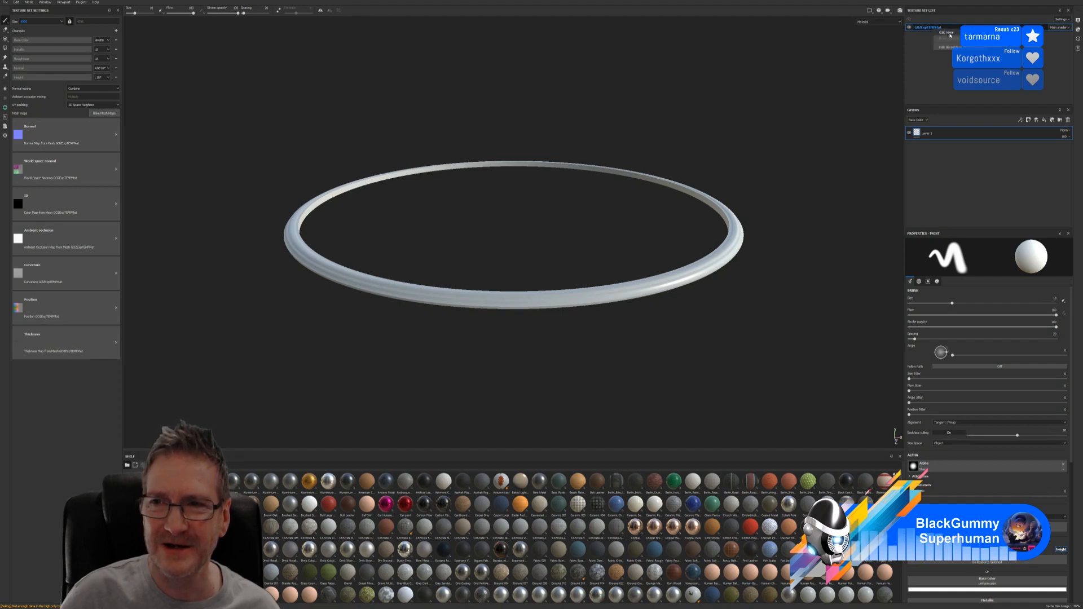
pyautogui.click(947, 33)
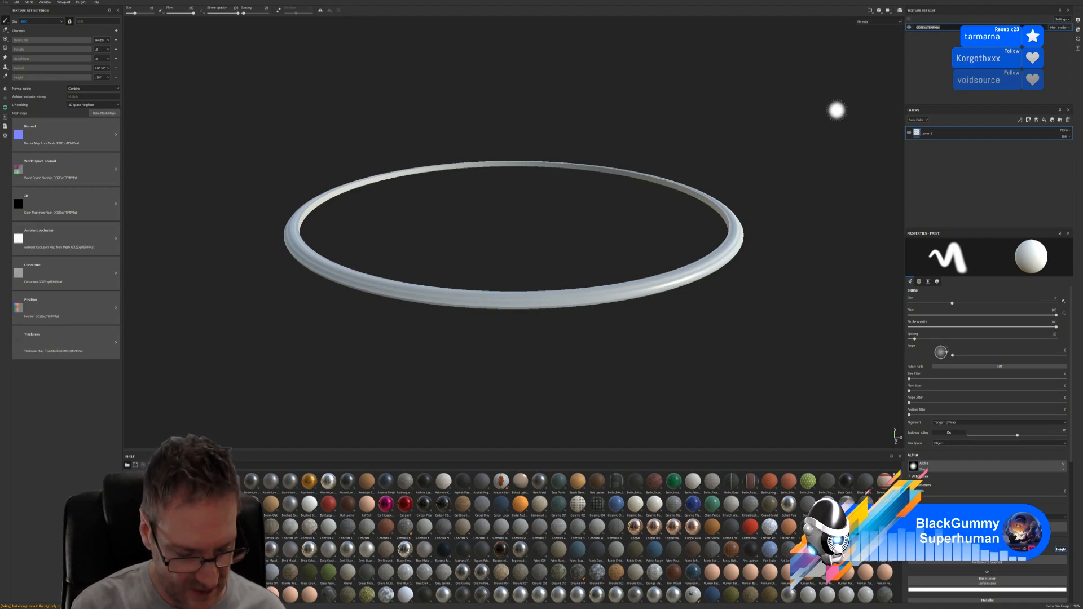
pyautogui.write('Pond')
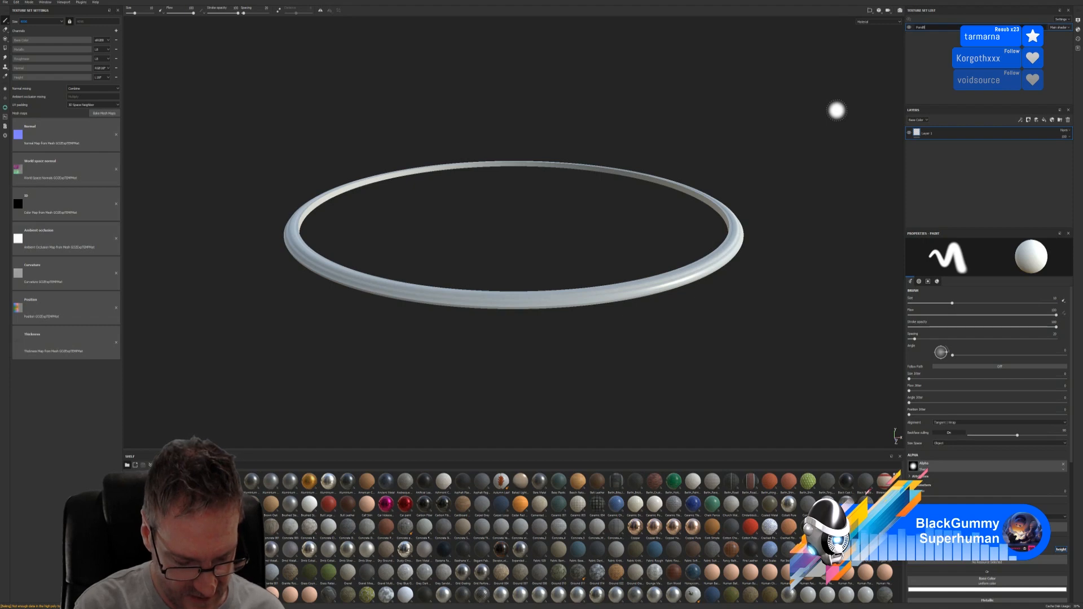
pyautogui.write('Border')
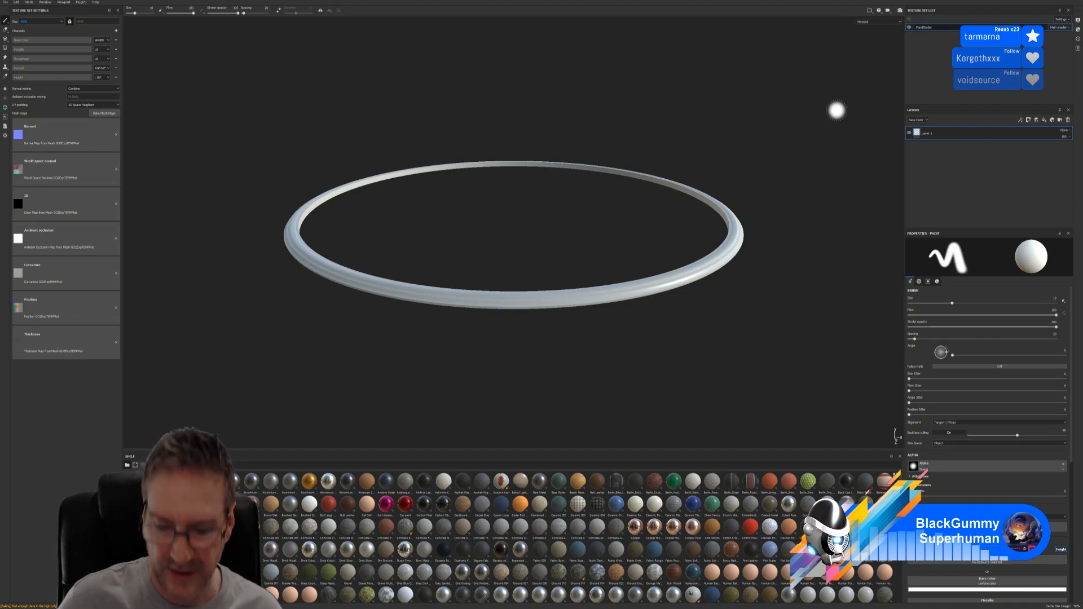
pyautogui.press('Return')
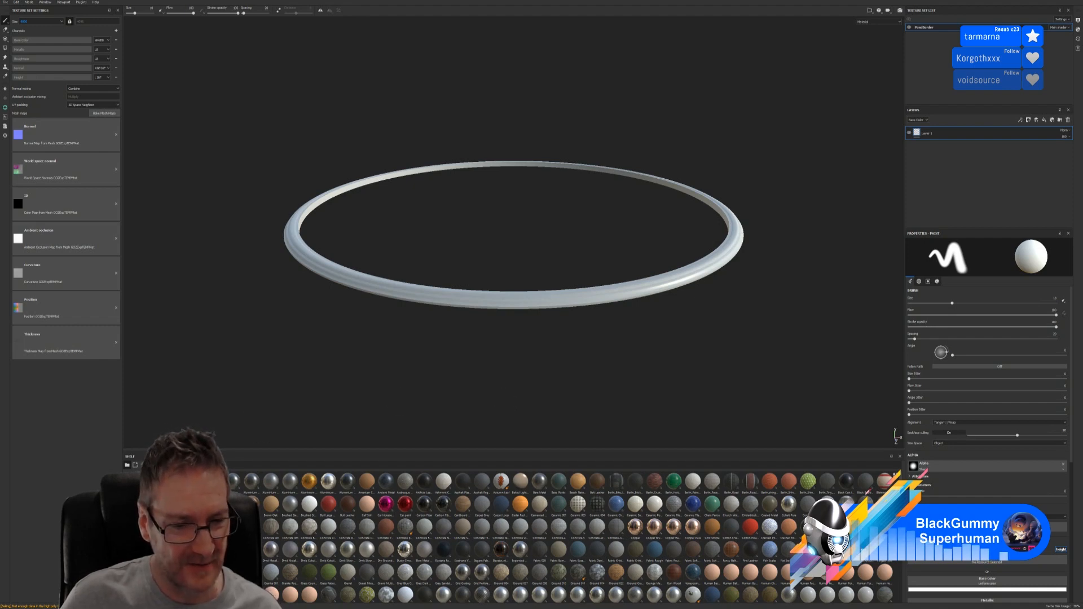
# Apply a dark, mottled Ground material from the shelf to the ring as a new fill layer
pyautogui.moveTo(248, 502)
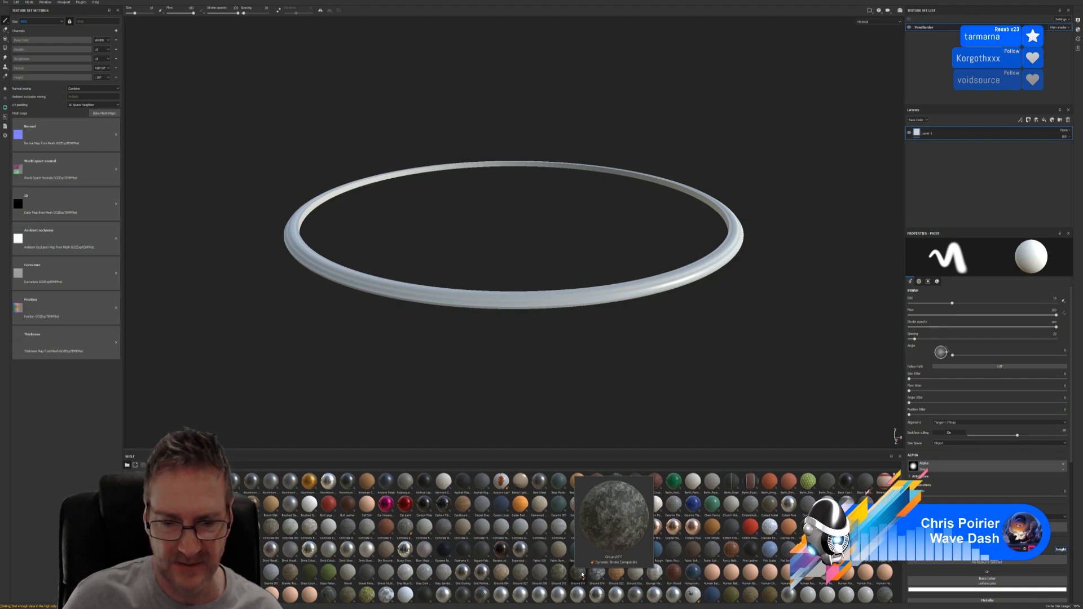
pyautogui.moveTo(583, 574); pyautogui.dragTo(570, 308)
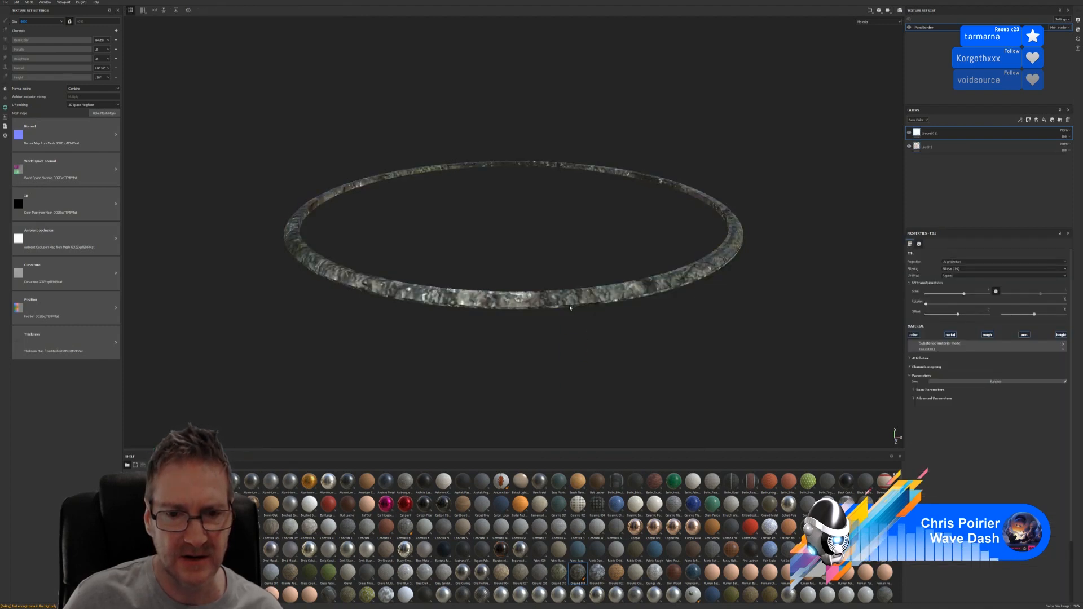
# Increase the UV scale of the Ground fill layer so its pattern repeats more densely around the ring
pyautogui.scroll(3, 577, 305)
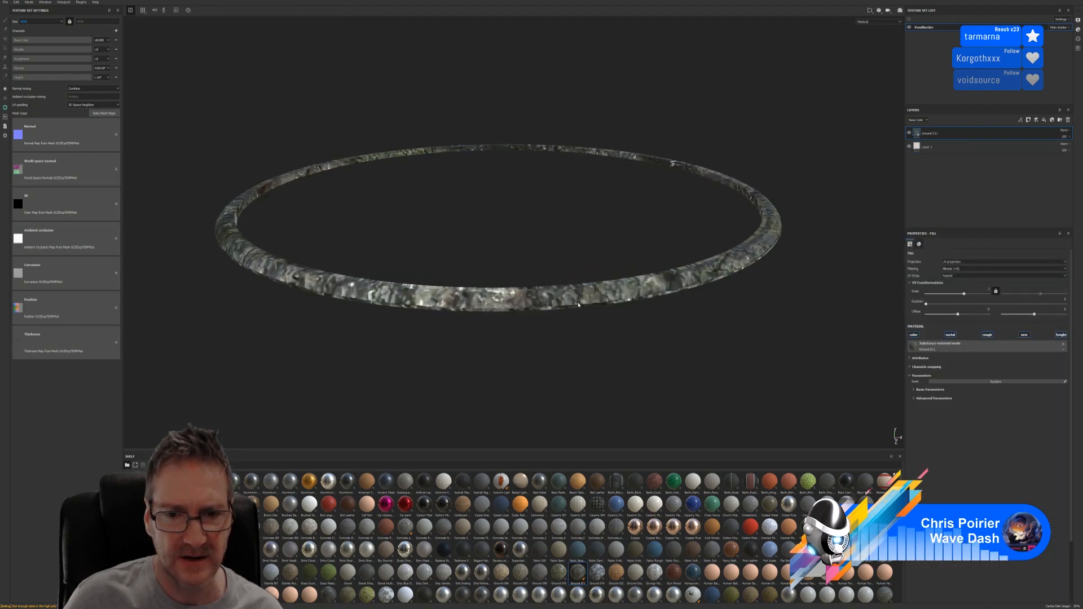
pyautogui.moveTo(964, 294); pyautogui.dragTo(970, 296)
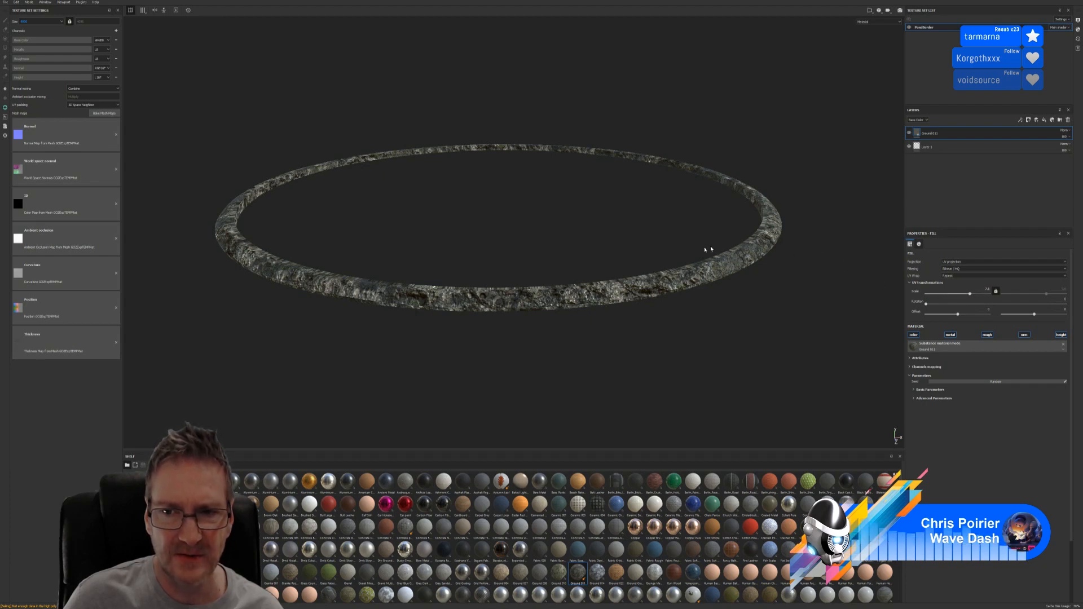
pyautogui.keyDown('alt'); pyautogui.moveTo(416, 242); pyautogui.dragTo(555, 242); pyautogui.keyUp('alt')
pyautogui.scroll(3, 384, 313)
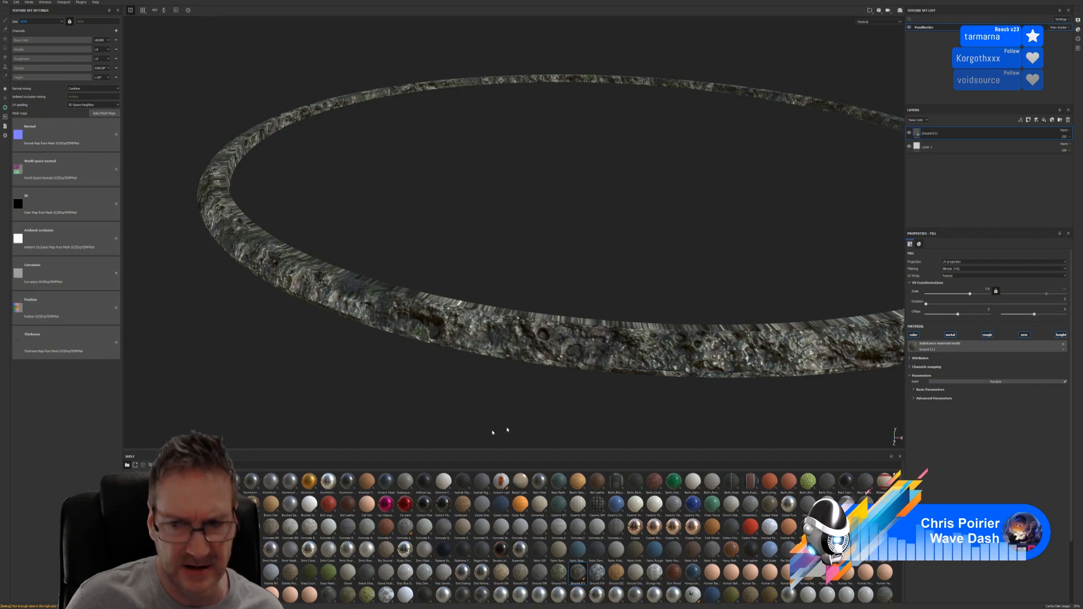
# Delete the Ground fill layer and apply a grey Concrete material from the shelf to the ring instead
pyautogui.click(948, 133)
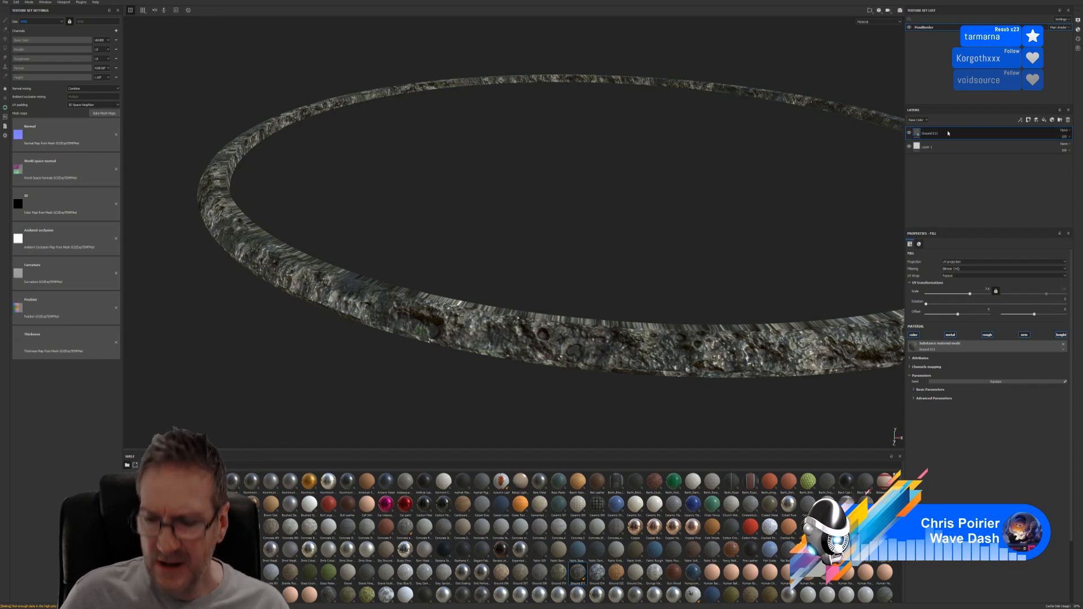
pyautogui.press('Delete')
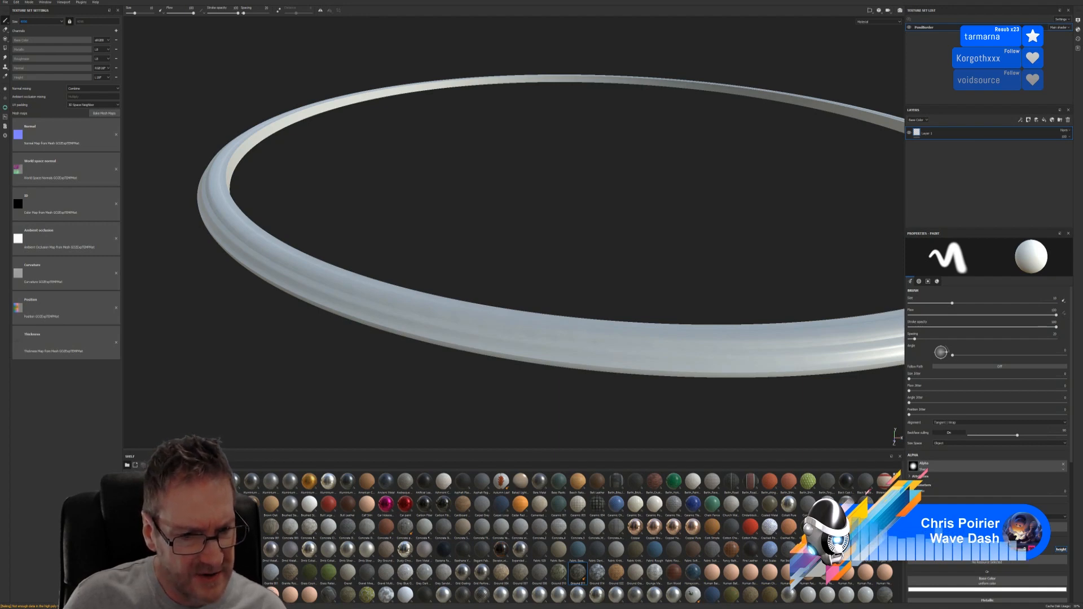
pyautogui.moveTo(584, 572); pyautogui.dragTo(432, 323)
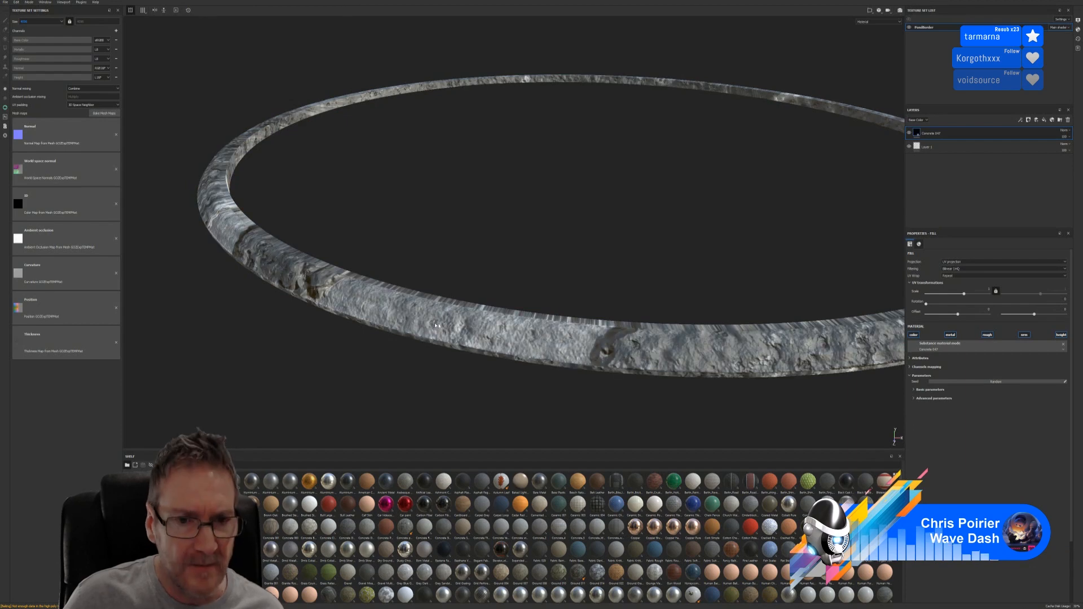
# Examine the Concrete material around the ring for stretching and for how its pattern follows the curved border
pyautogui.scroll(5, 437, 338)
pyautogui.scroll(-4, 441, 347)
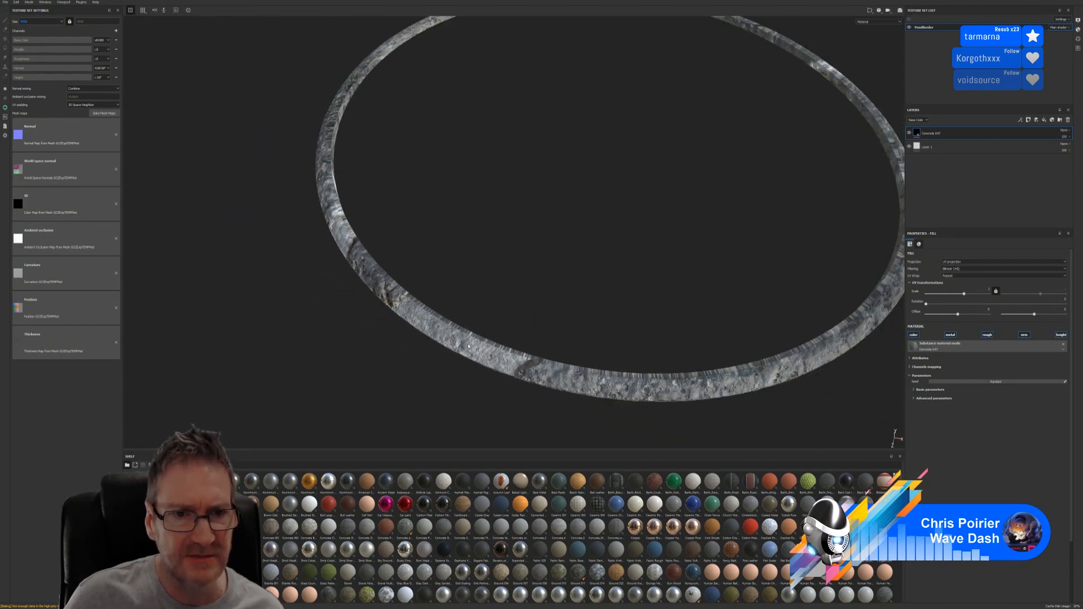
pyautogui.keyDown('alt'); pyautogui.moveTo(536, 256); pyautogui.dragTo(433, 350, button='middle'); pyautogui.keyUp('alt')
pyautogui.keyDown('alt'); pyautogui.moveTo(502, 317); pyautogui.dragTo(491, 308); pyautogui.keyUp('alt')
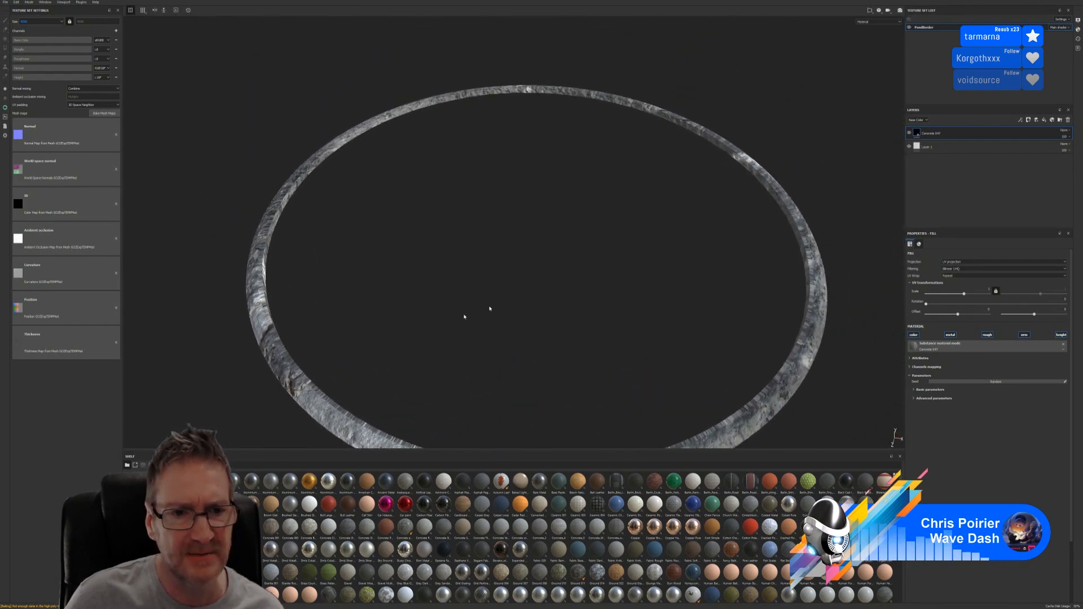
pyautogui.scroll(5, 268, 300)
pyautogui.keyDown('alt'); pyautogui.moveTo(268, 299); pyautogui.dragTo(291, 304); pyautogui.keyUp('alt')
pyautogui.press('f')
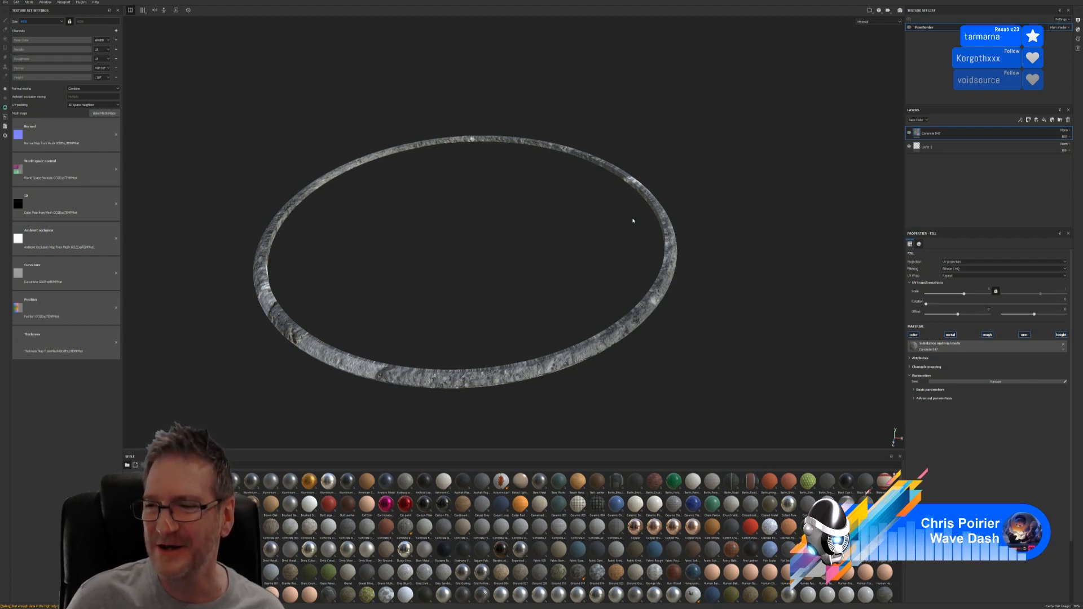
pyautogui.keyDown('alt'); pyautogui.moveTo(425, 283); pyautogui.dragTo(307, 350); pyautogui.keyUp('alt')
pyautogui.scroll(5, 296, 340)
pyautogui.scroll(3, 296, 341)
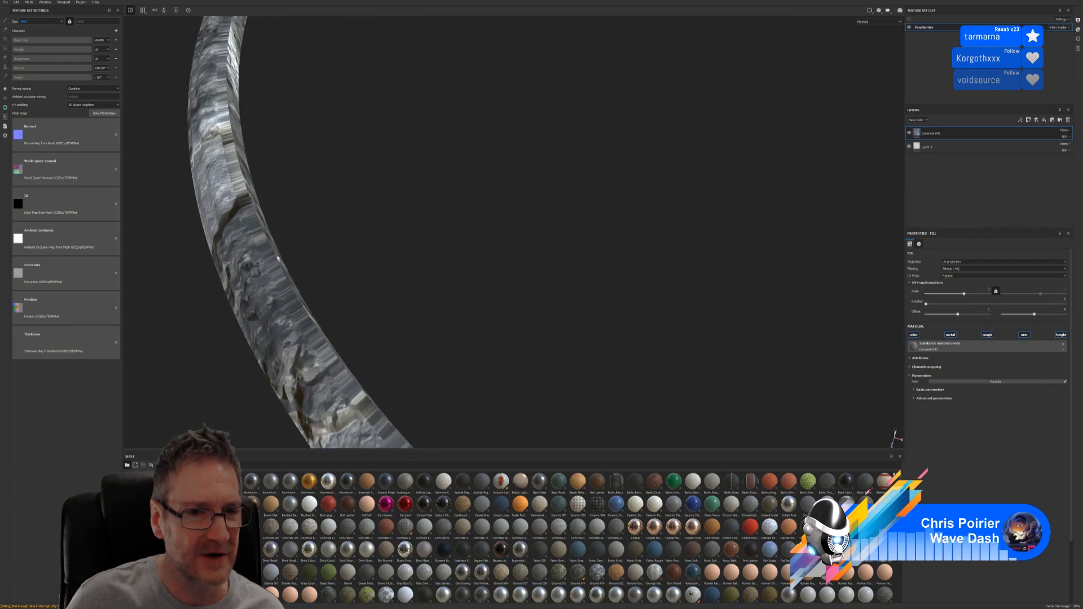
pyautogui.scroll(-8, 292, 299)
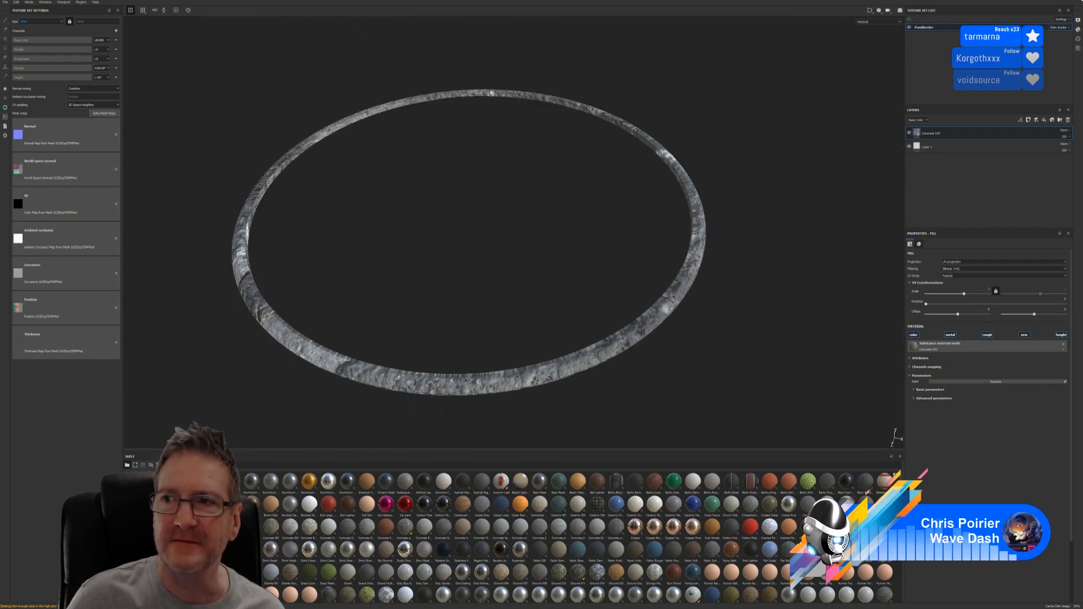
# Close Substance Painter without saving the project and dismiss the send-to-Painter dialog in 3ds Max
pyautogui.click(1082, 1)
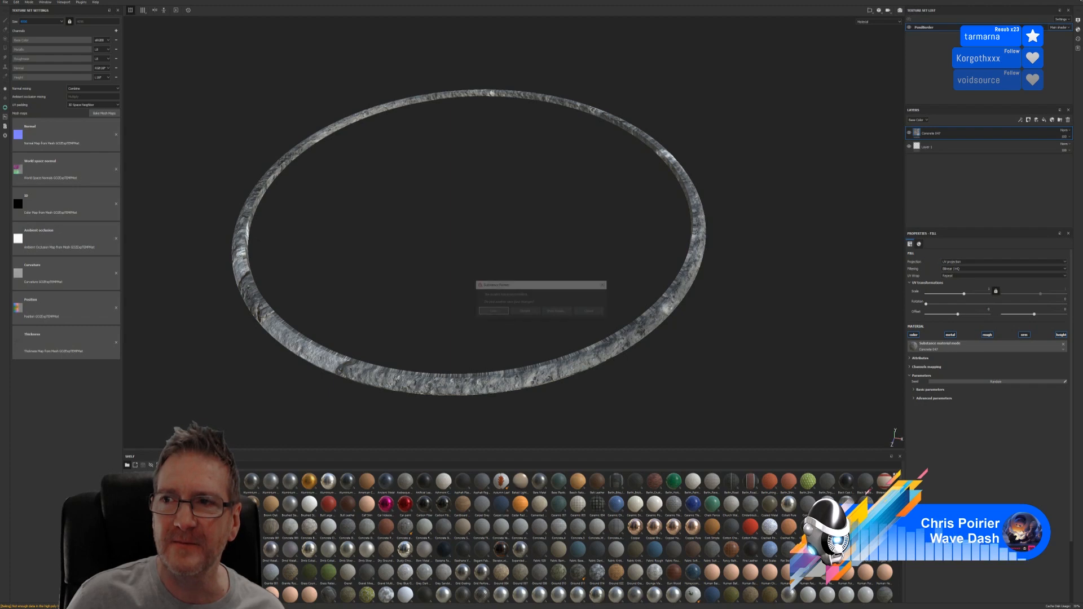
pyautogui.click(524, 311)
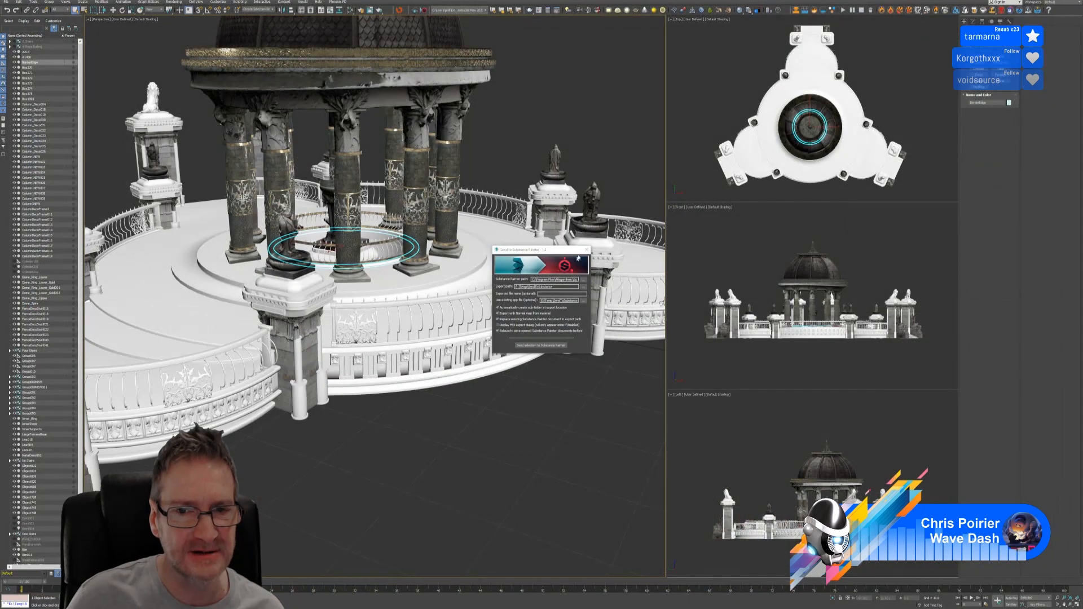
pyautogui.click(586, 249)
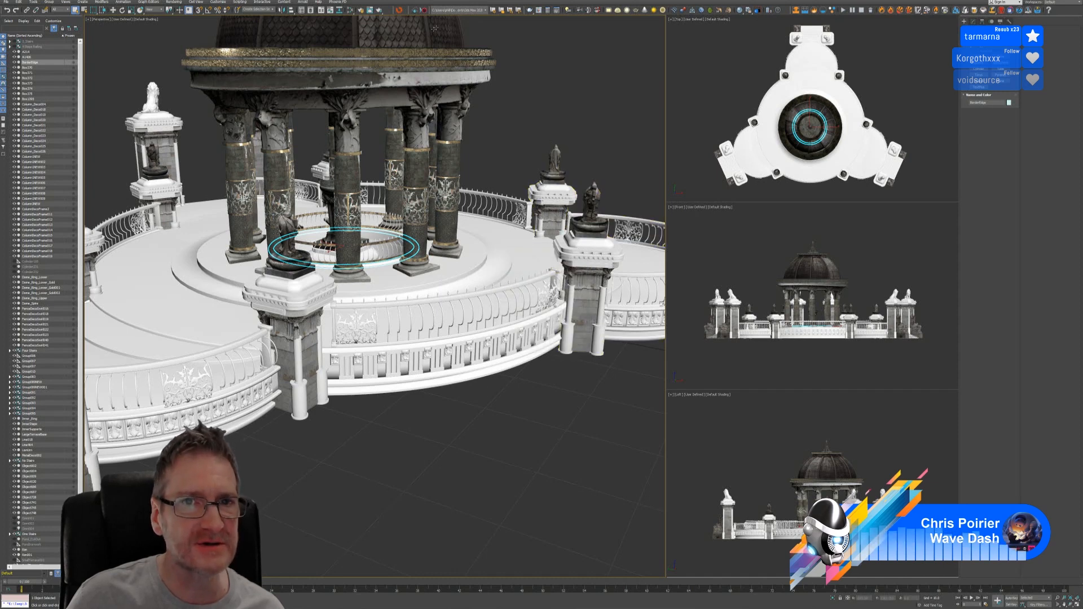
# Send the selected ring to RizomUV through the Unfold3D Bridge to edit its existing UVs
pyautogui.click(399, 9)
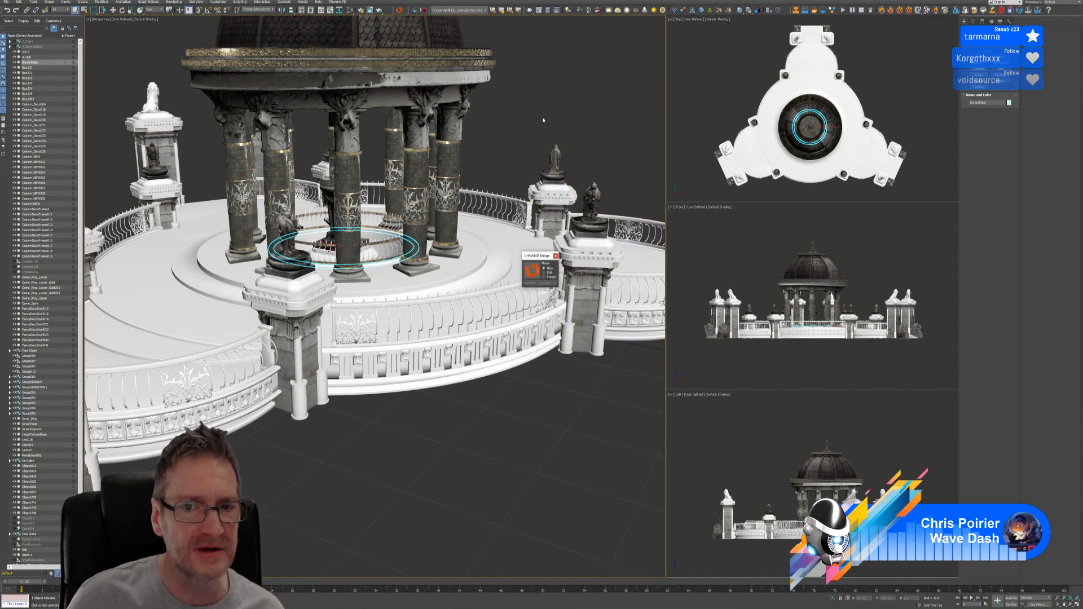
pyautogui.click(549, 274)
pyautogui.click(531, 270)
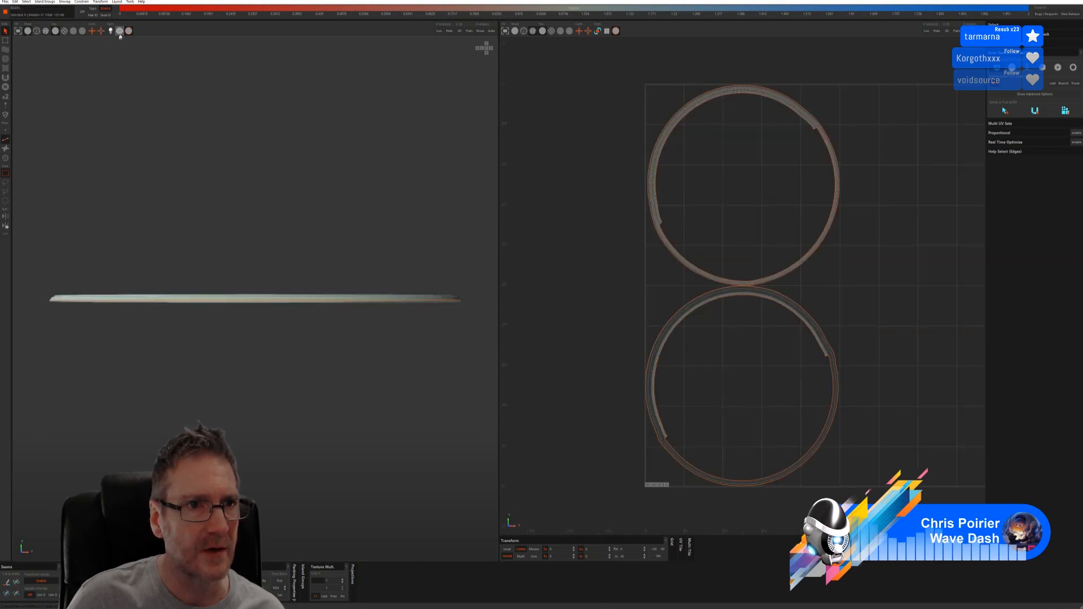
# Display the checker texture on the ring in the 3D view to reveal how its UVs are laid out
pyautogui.moveTo(205, 160); pyautogui.dragTo(194, 210, button='middle')
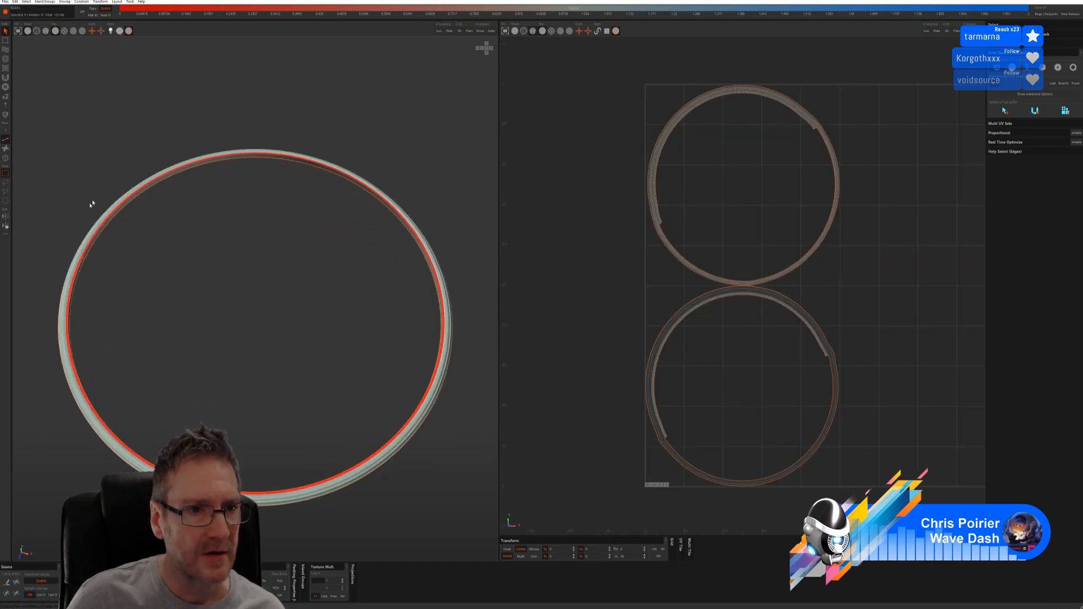
pyautogui.scroll(5, 92, 203)
pyautogui.scroll(4, 93, 258)
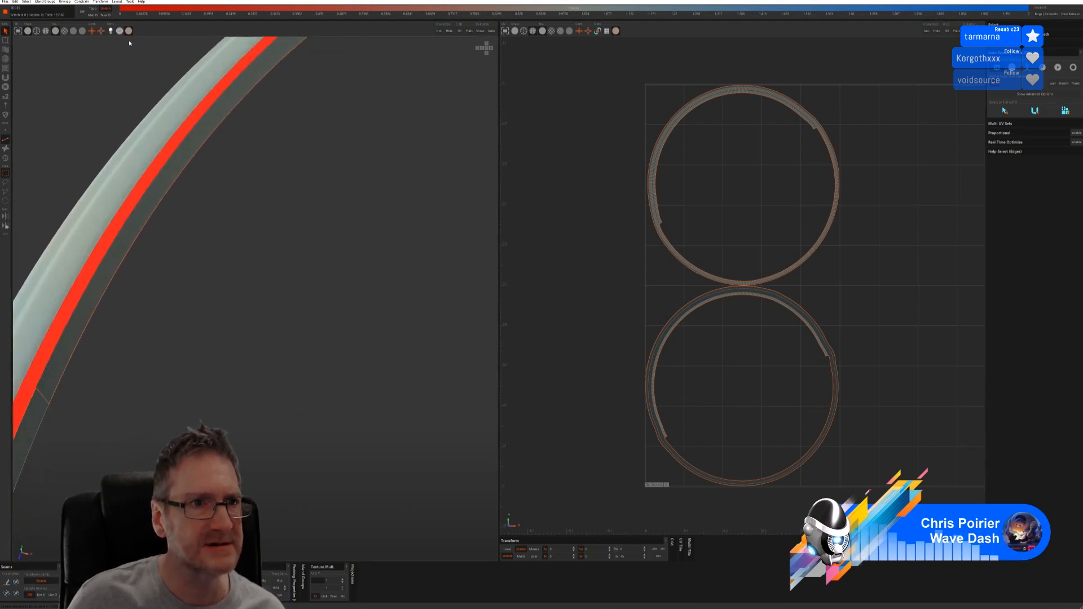
pyautogui.click(65, 31)
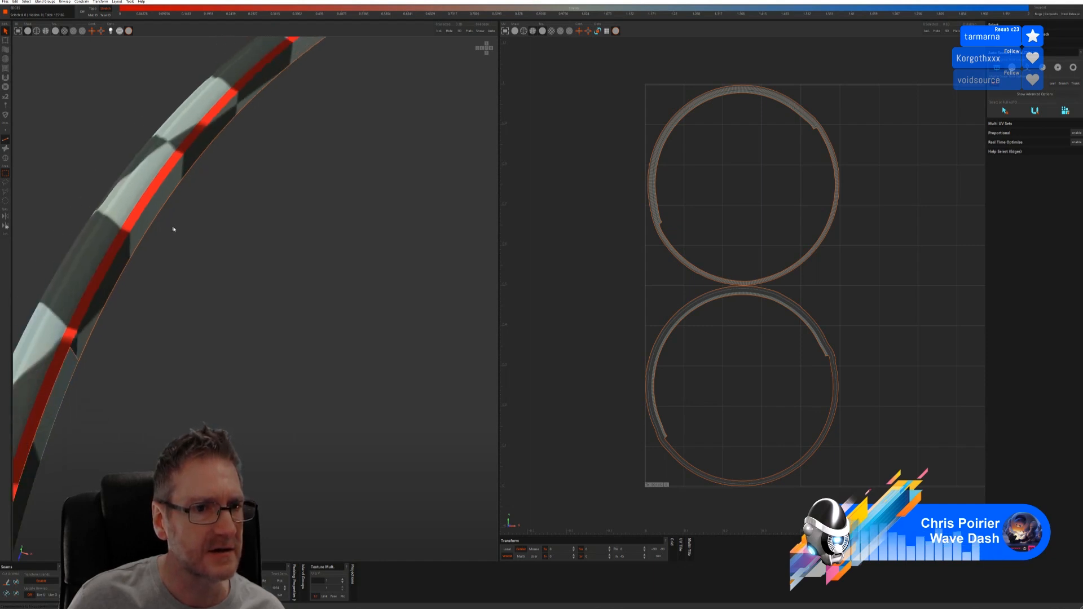
# Examine the checker pattern around the ring, especially along its highlighted inner edge, for skewed squares and UV distortion
pyautogui.scroll(-8, 173, 229)
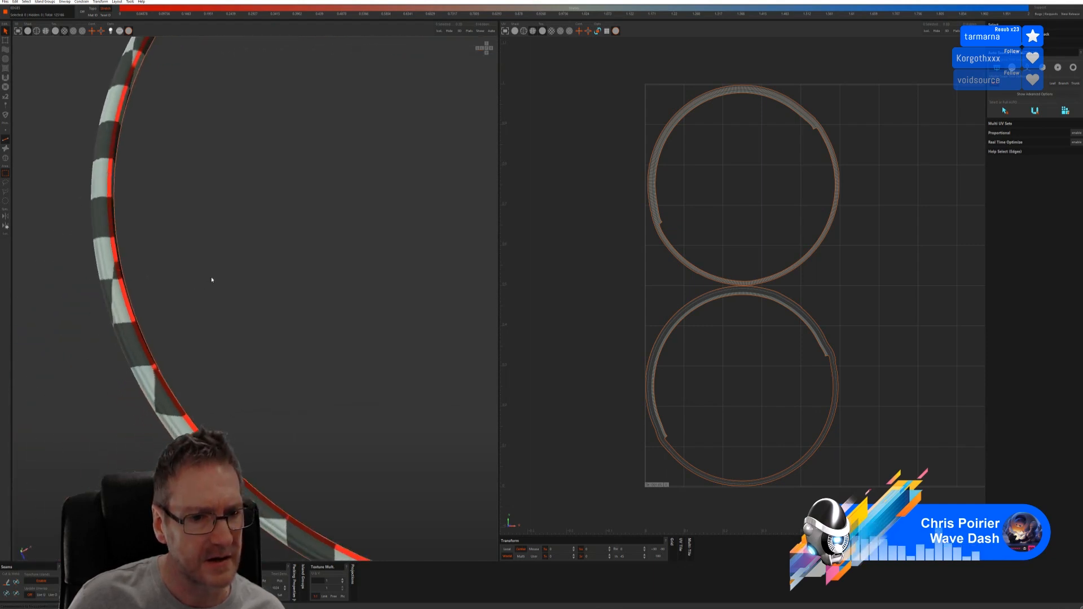
pyautogui.scroll(6, 117, 265)
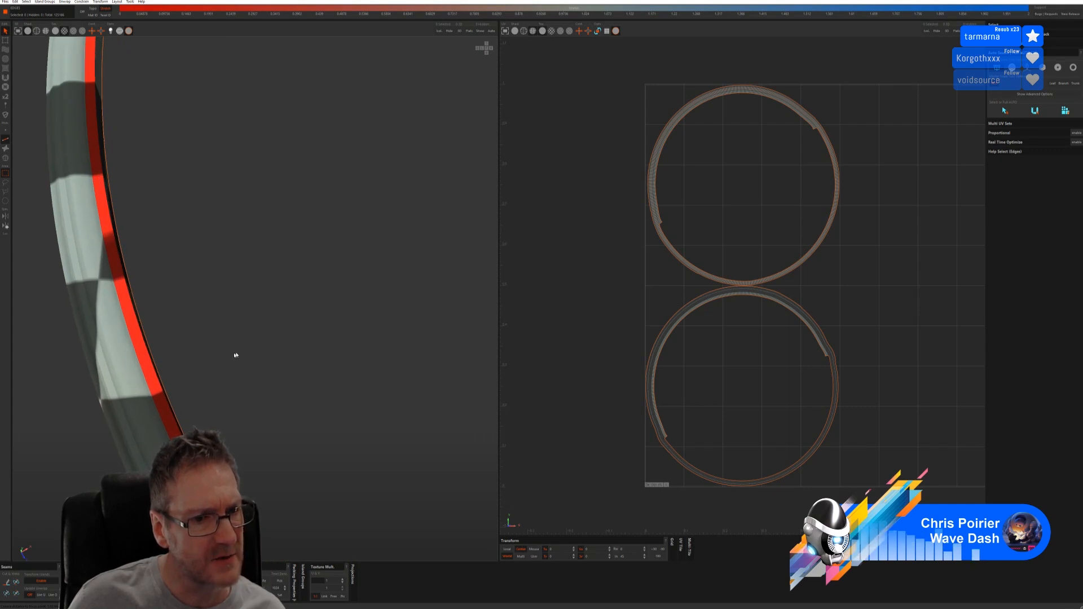
pyautogui.keyDown('alt'); pyautogui.moveTo(236, 355); pyautogui.dragTo(258, 327); pyautogui.keyUp('alt')
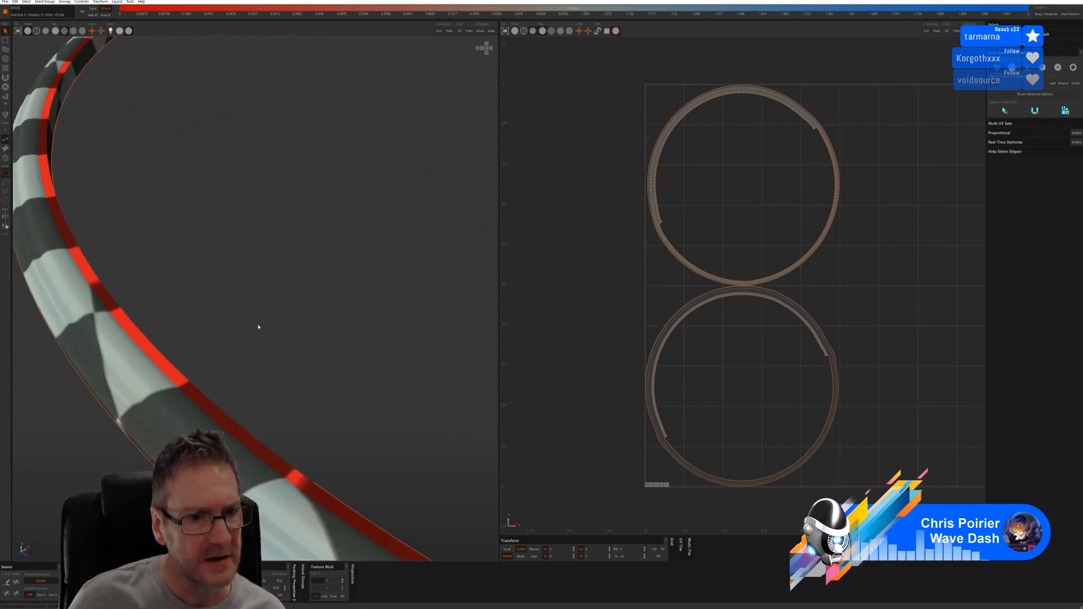
pyautogui.scroll(5, 75, 251)
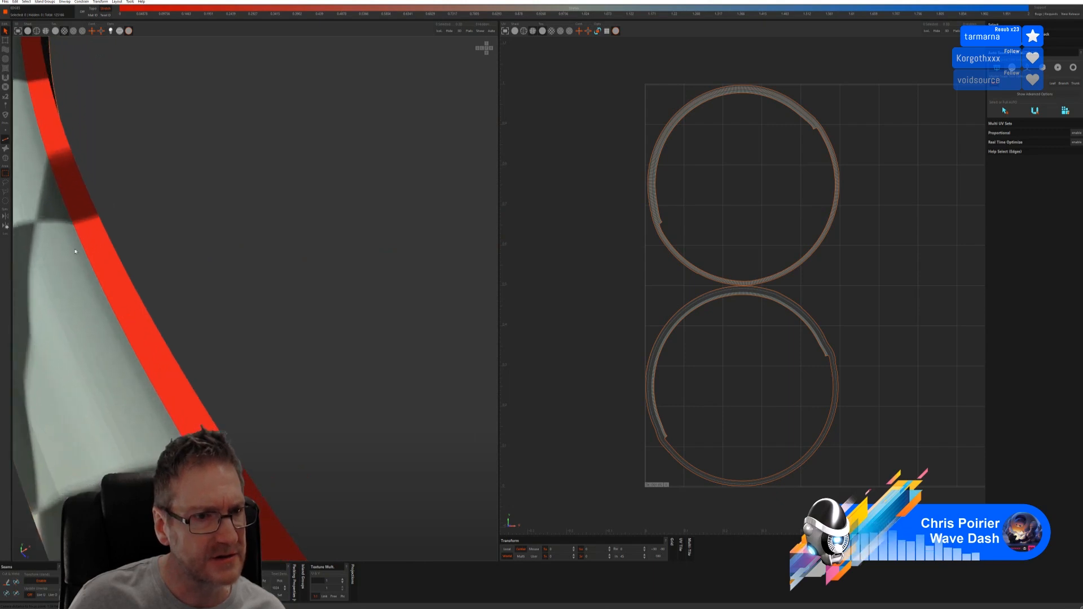
pyautogui.keyDown('alt'); pyautogui.moveTo(75, 251); pyautogui.dragTo(125, 245); pyautogui.keyUp('alt')
pyautogui.scroll(-8, 153, 208)
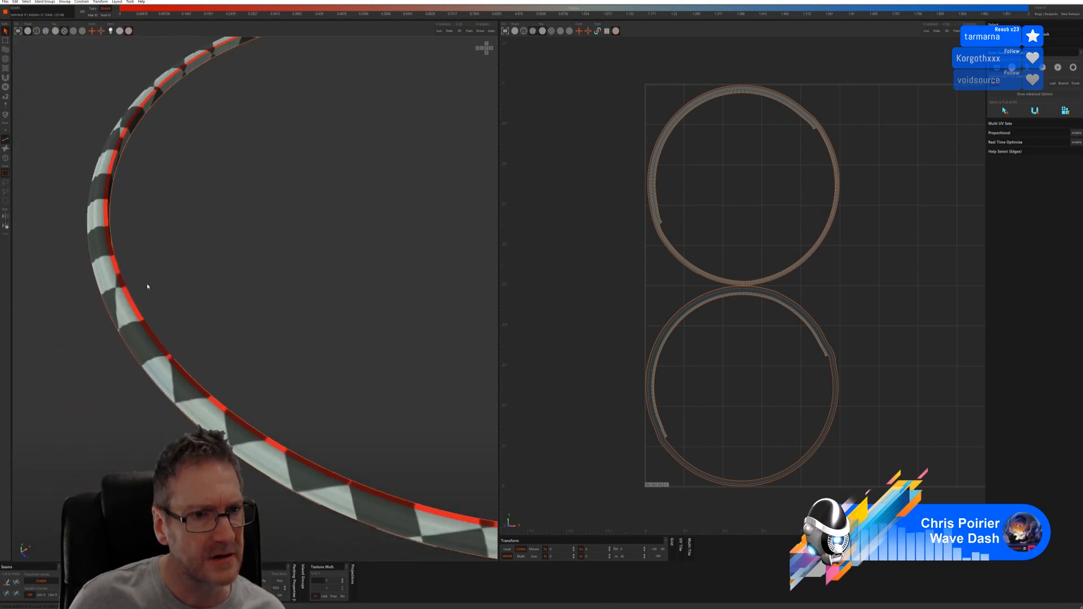
pyautogui.scroll(8, 148, 327)
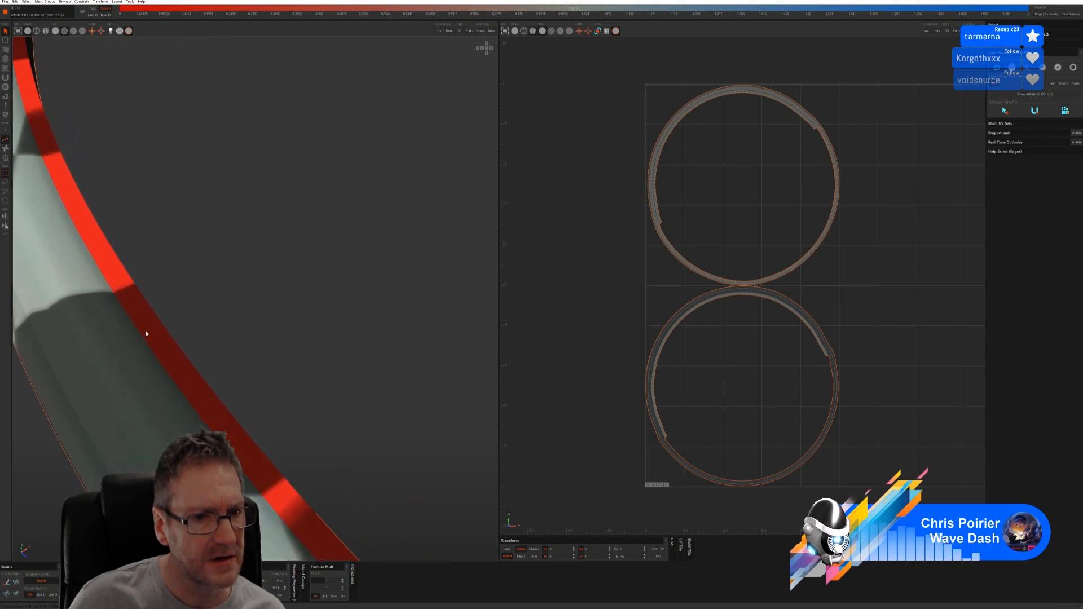
pyautogui.scroll(2, 146, 334)
pyautogui.scroll(-8, 147, 334)
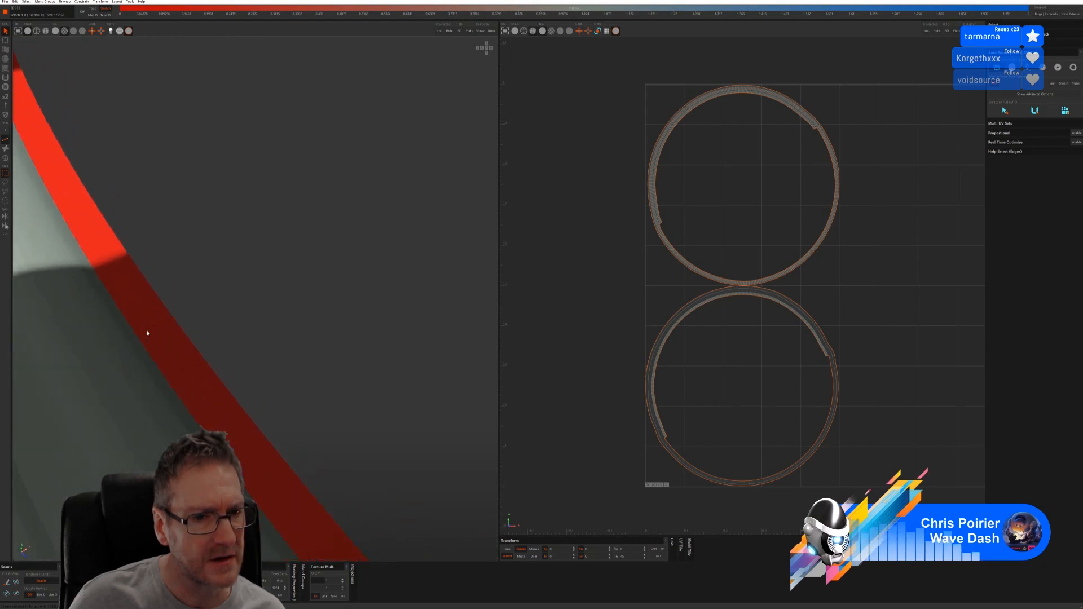
pyautogui.scroll(-3, 197, 316)
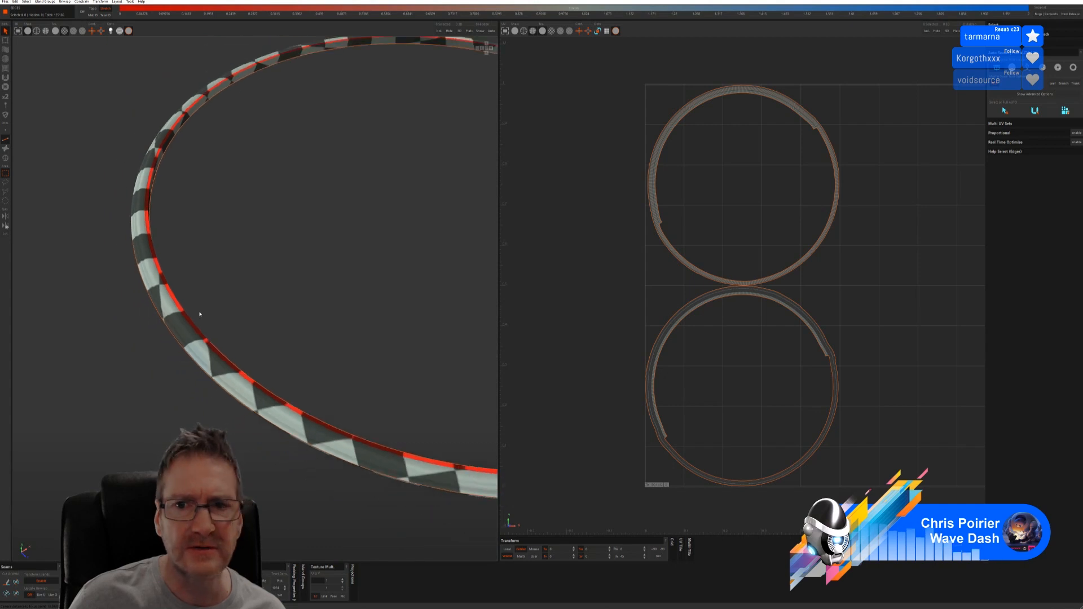
pyautogui.moveTo(205, 297); pyautogui.dragTo(212, 252, button='middle')
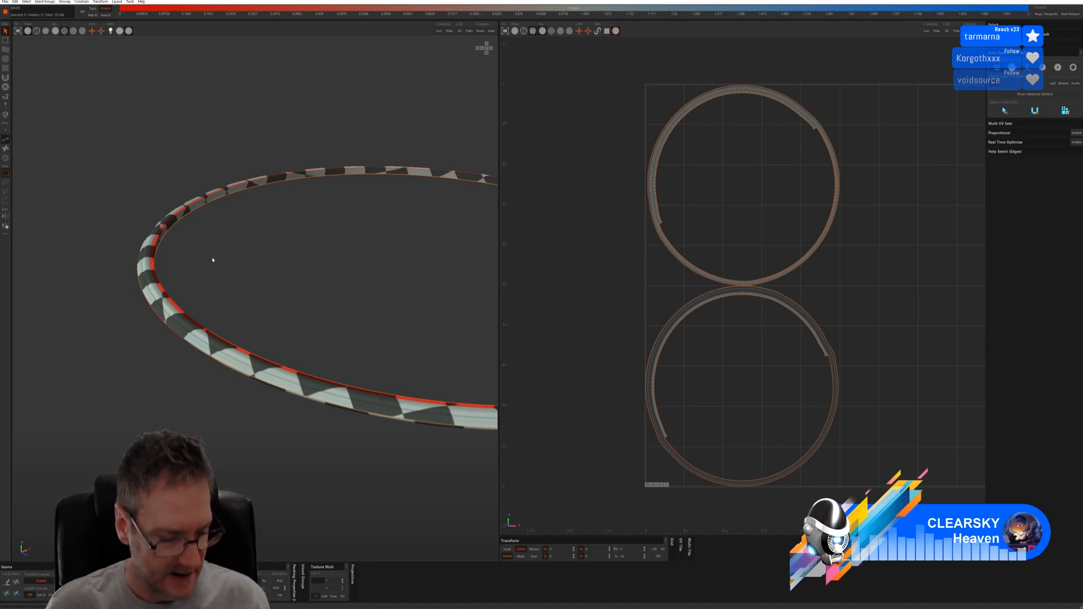
pyautogui.scroll(3, 154, 248)
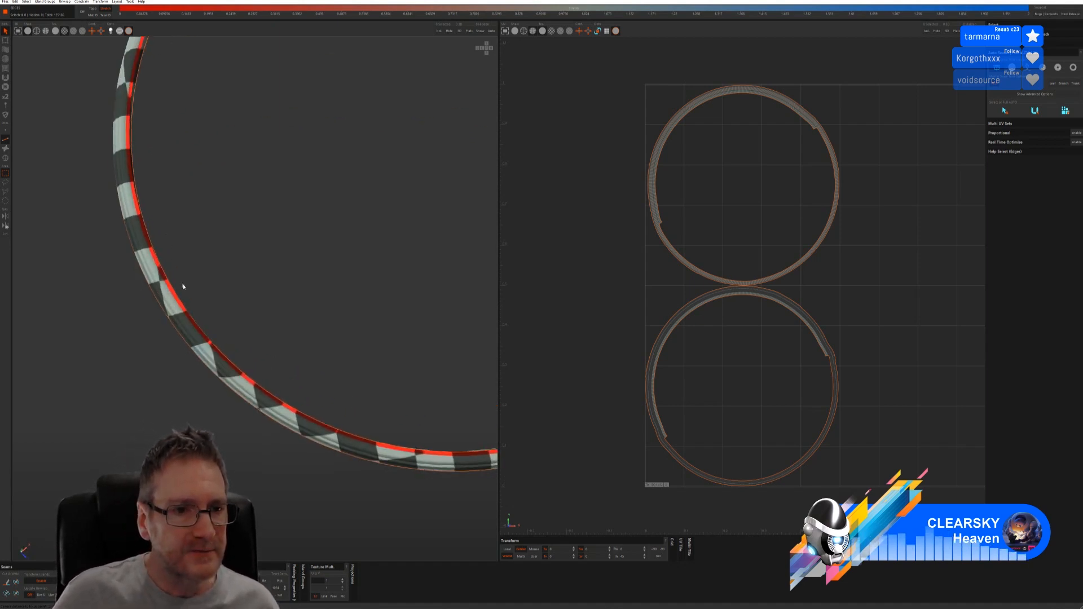
pyautogui.scroll(5, 174, 290)
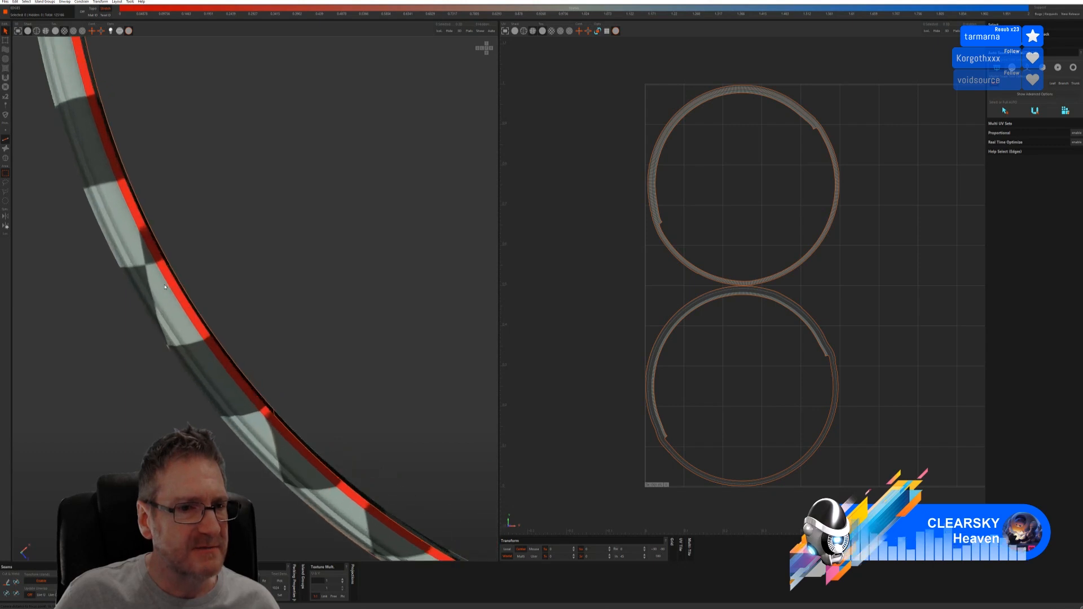
pyautogui.moveTo(212, 265); pyautogui.dragTo(235, 213, button='middle')
pyautogui.scroll(-8, 235, 214)
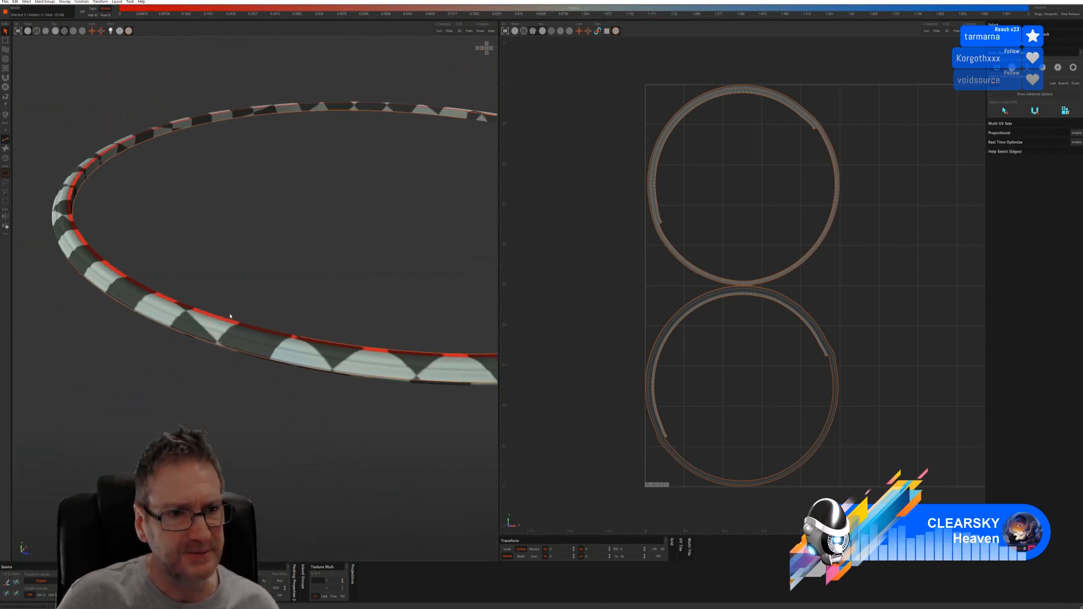
pyautogui.moveTo(221, 275); pyautogui.dragTo(206, 289, button='middle')
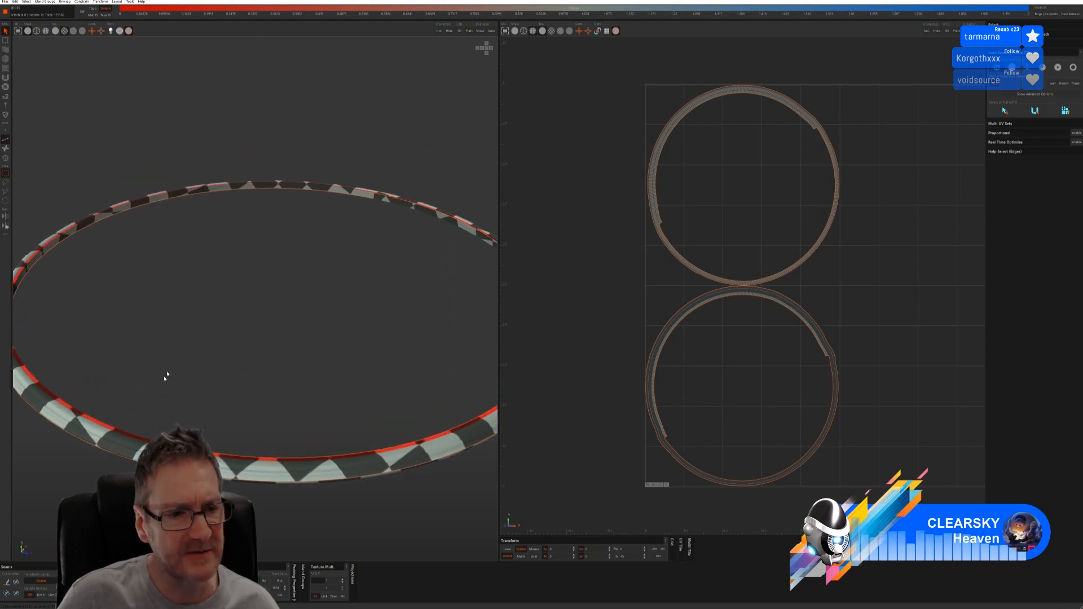
pyautogui.moveTo(164, 374); pyautogui.dragTo(156, 368, button='middle')
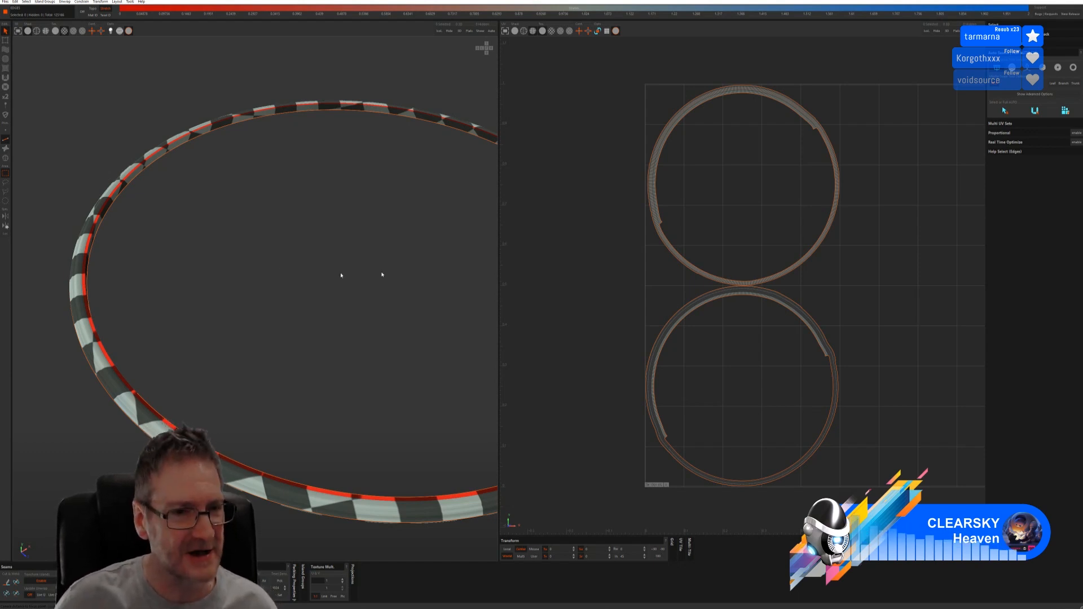
pyautogui.scroll(8, 74, 321)
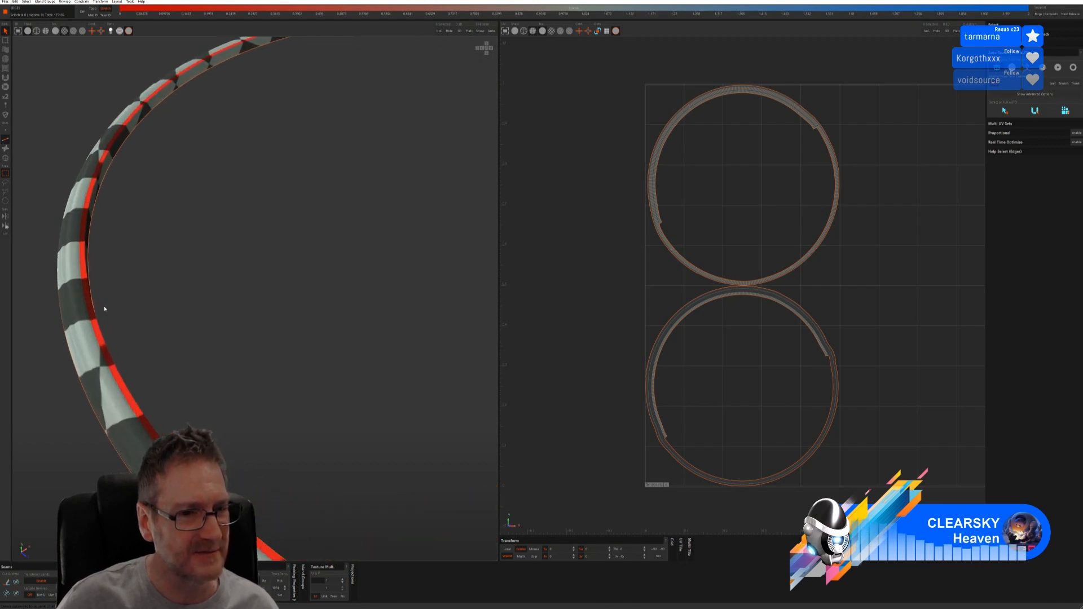
pyautogui.scroll(4, 99, 309)
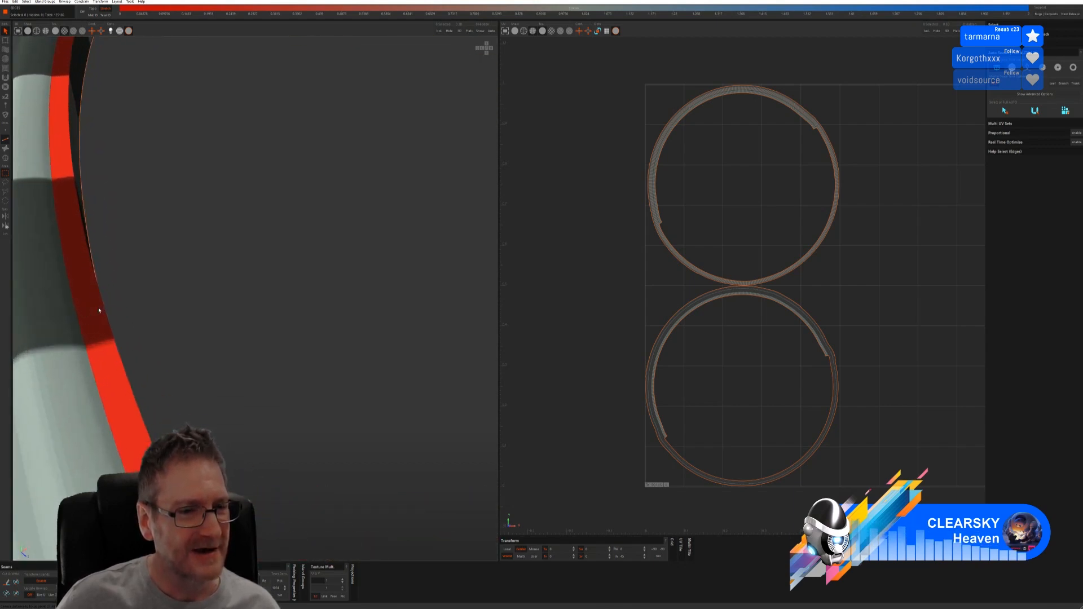
# Inspect close up how the checker squares line up across the red inner strip at several places around the ring
pyautogui.scroll(-10, 99, 302)
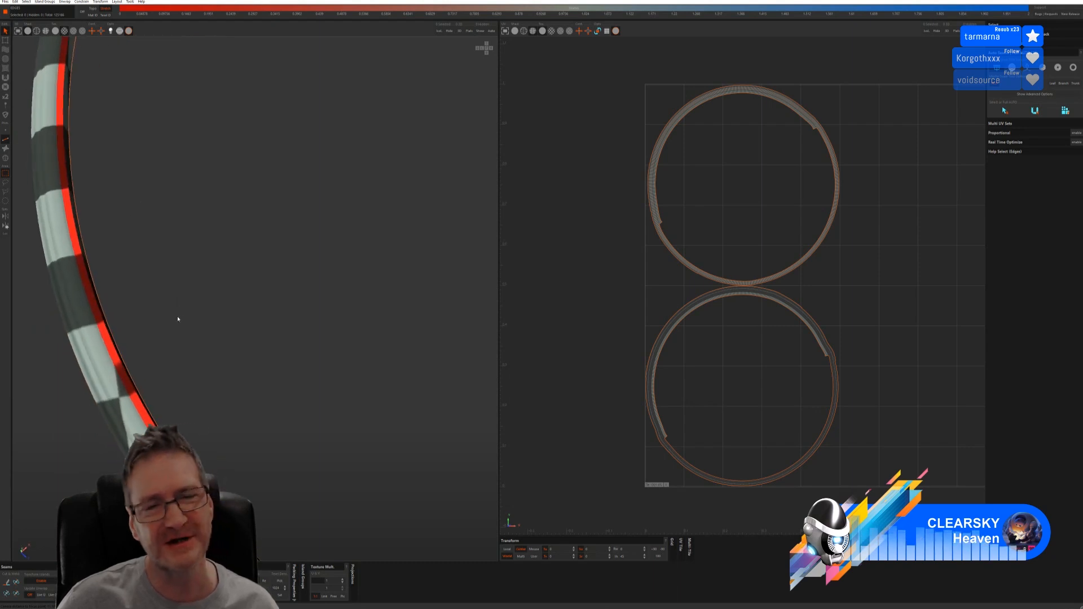
pyautogui.scroll(3, 110, 351)
pyautogui.scroll(5, 110, 350)
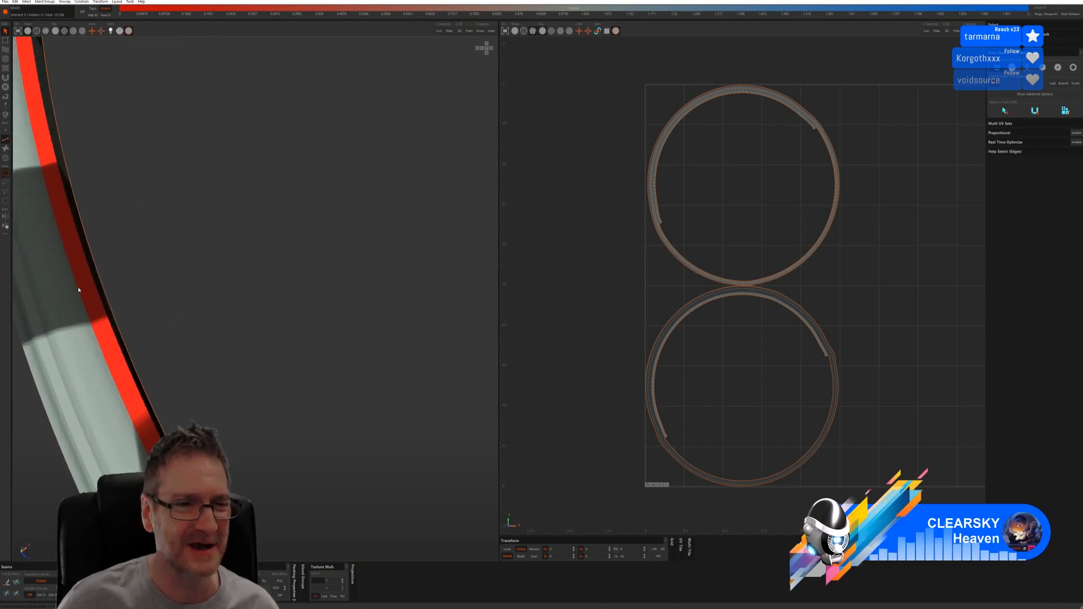
pyautogui.scroll(-5, 83, 293)
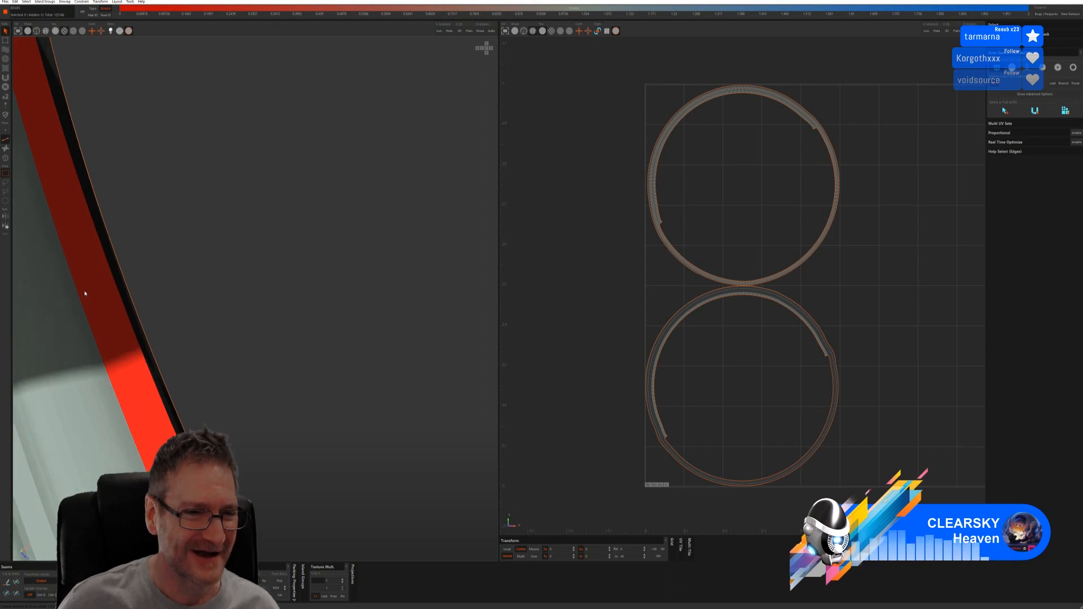
pyautogui.scroll(-6, 138, 283)
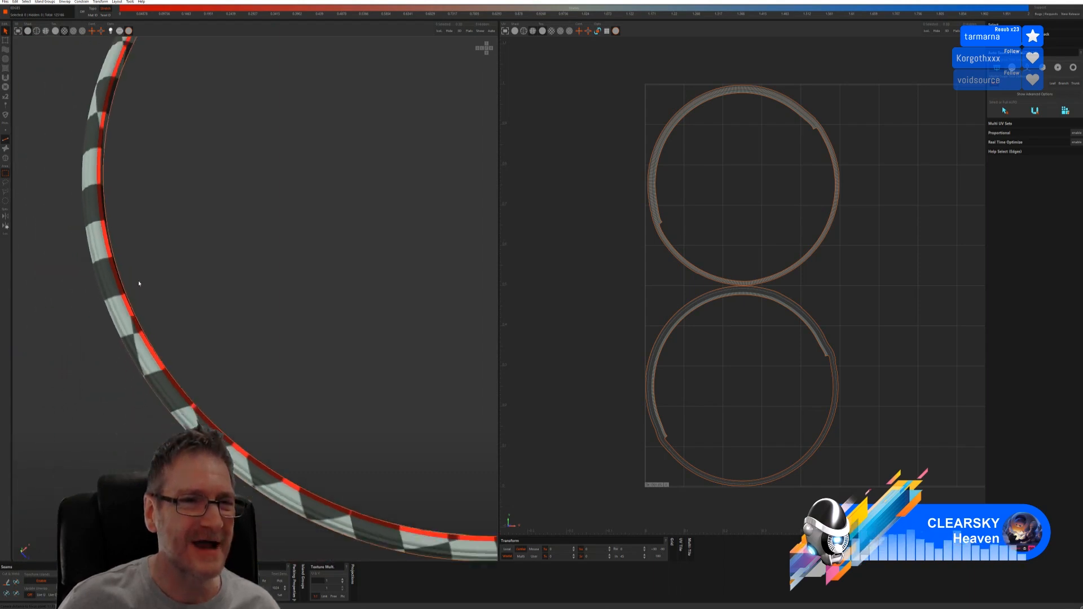
pyautogui.moveTo(140, 284); pyautogui.dragTo(138, 243, button='middle')
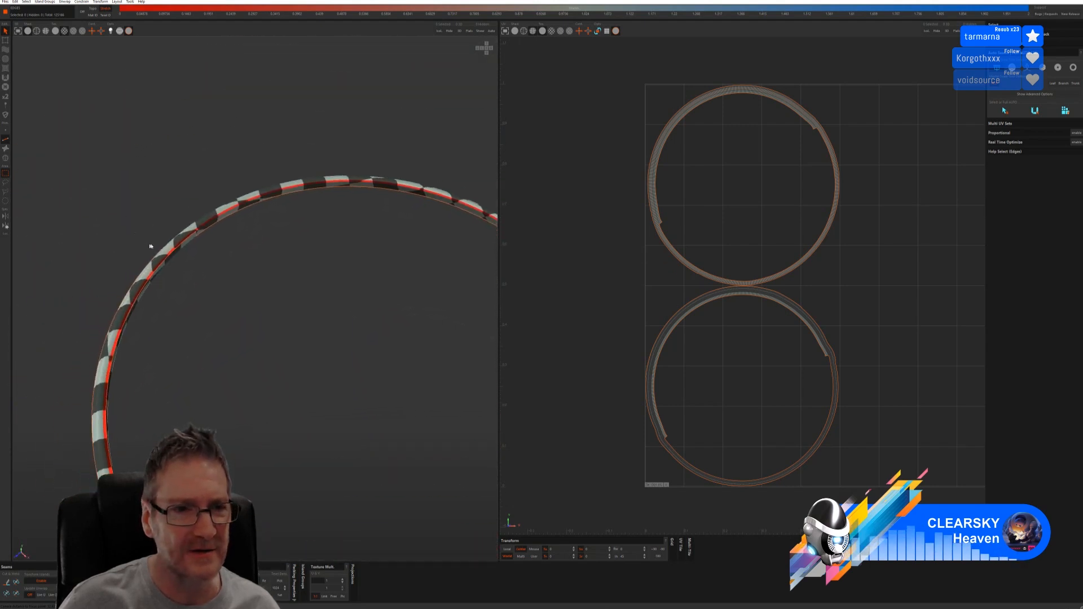
pyautogui.scroll(8, 147, 245)
pyautogui.scroll(2, 167, 248)
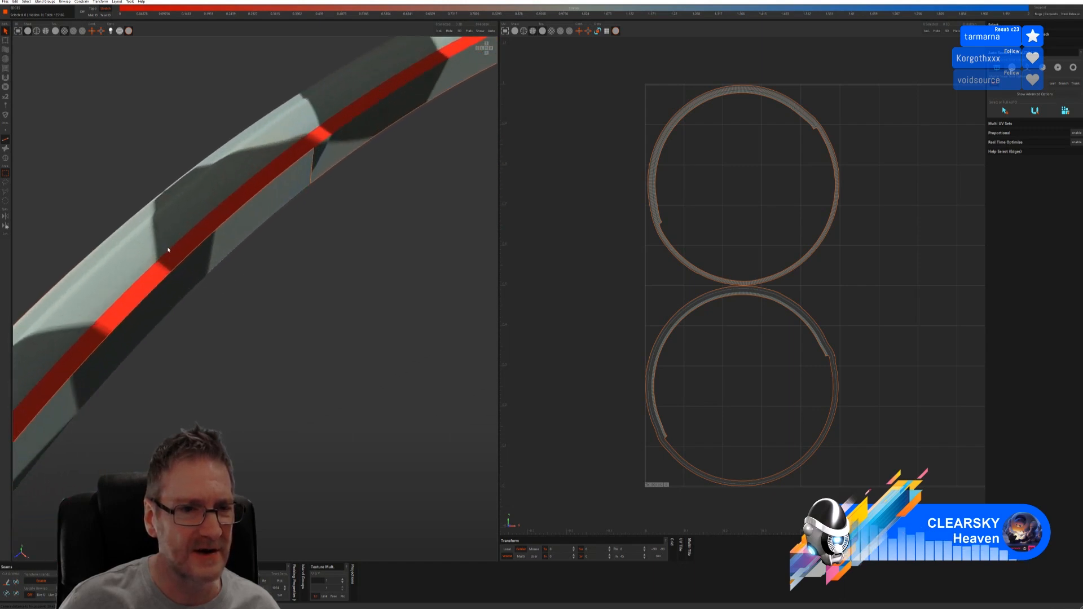
pyautogui.scroll(2, 169, 252)
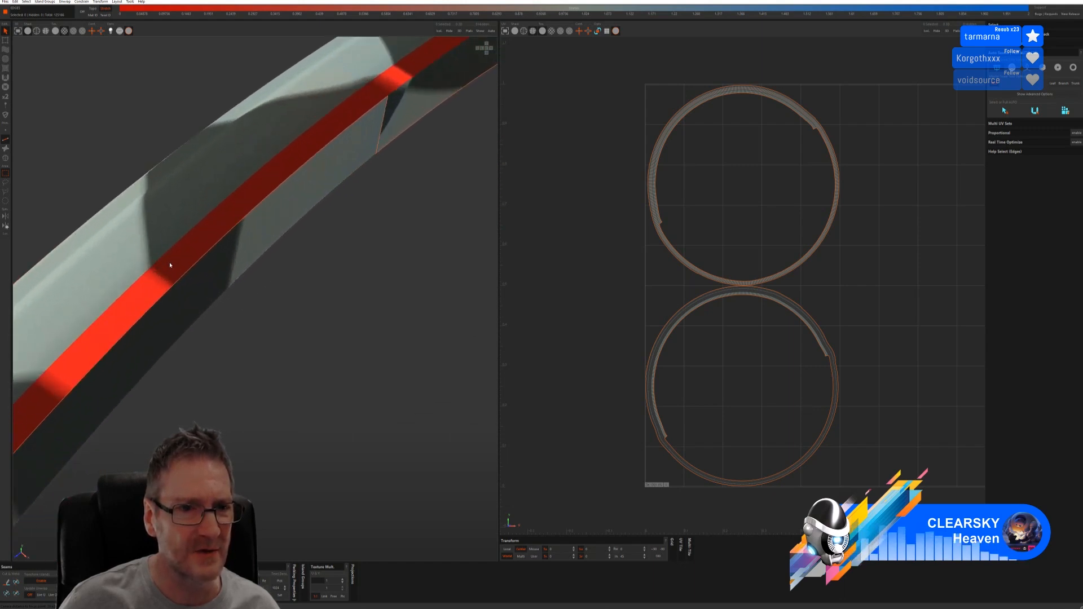
pyautogui.scroll(-6, 170, 265)
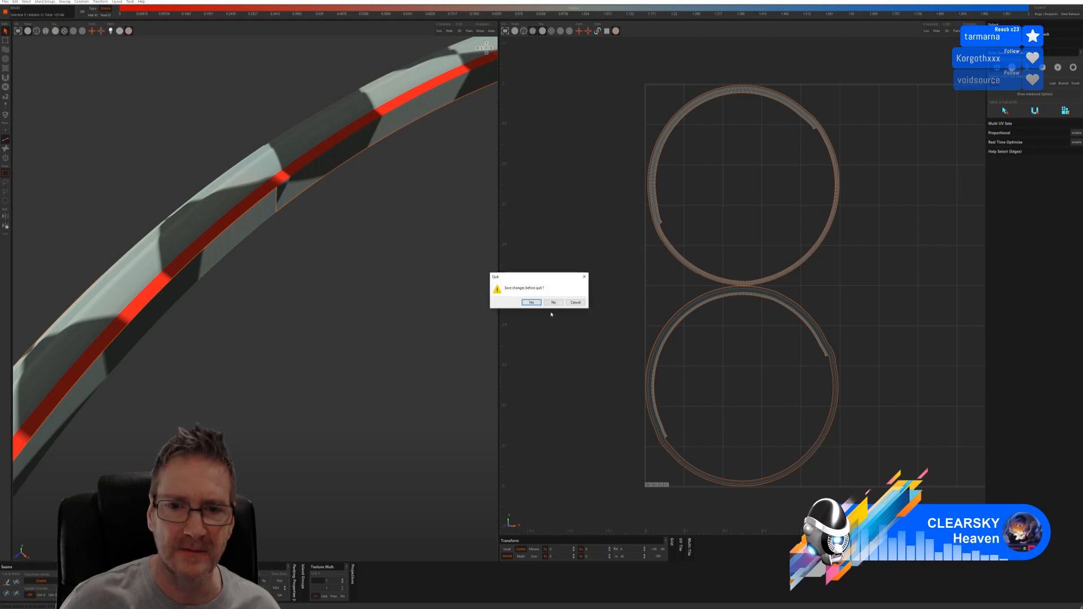
# Quit RizomUV without saving the changes and select the pond border ring in 3ds Max for modifying
pyautogui.click(551, 303)
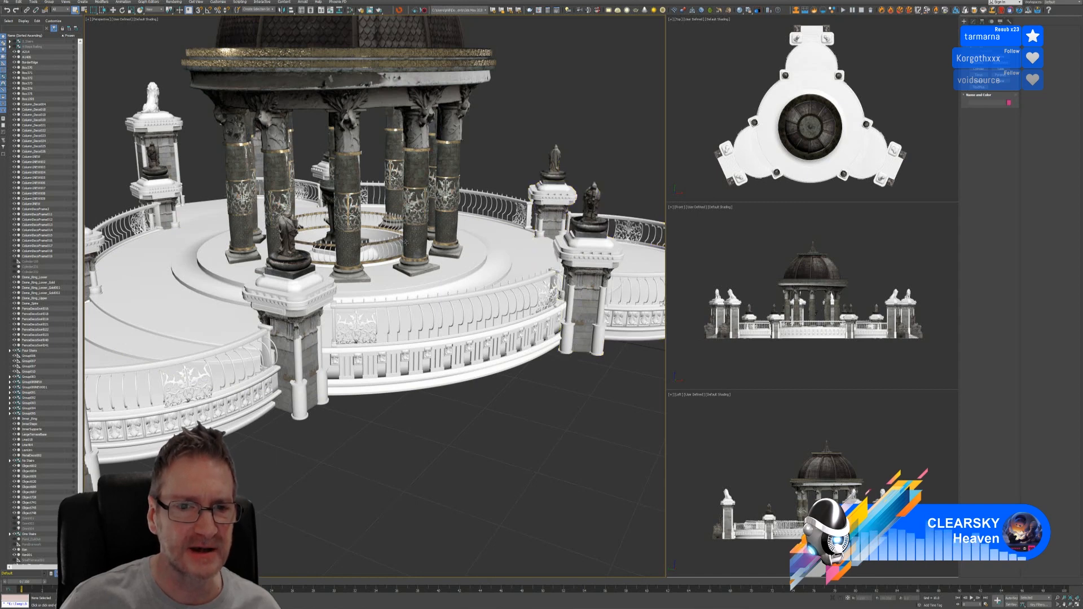
pyautogui.click(388, 262)
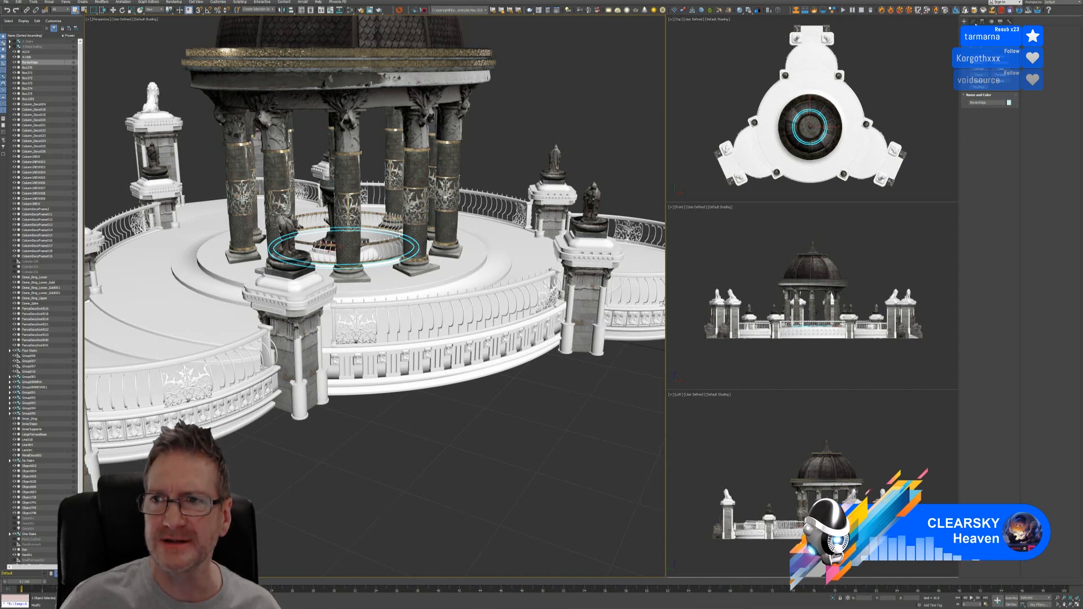
pyautogui.click(974, 22)
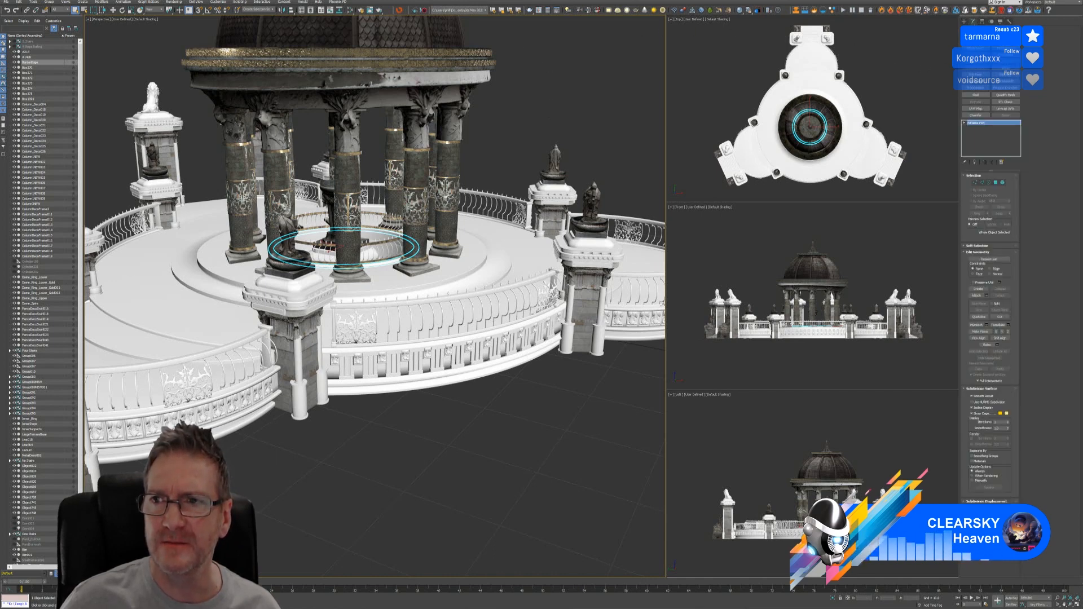
# Inspect the ring's UV layout through a temporary Unwrap UVW modifier, then delete that modifier
pyautogui.click(1009, 109)
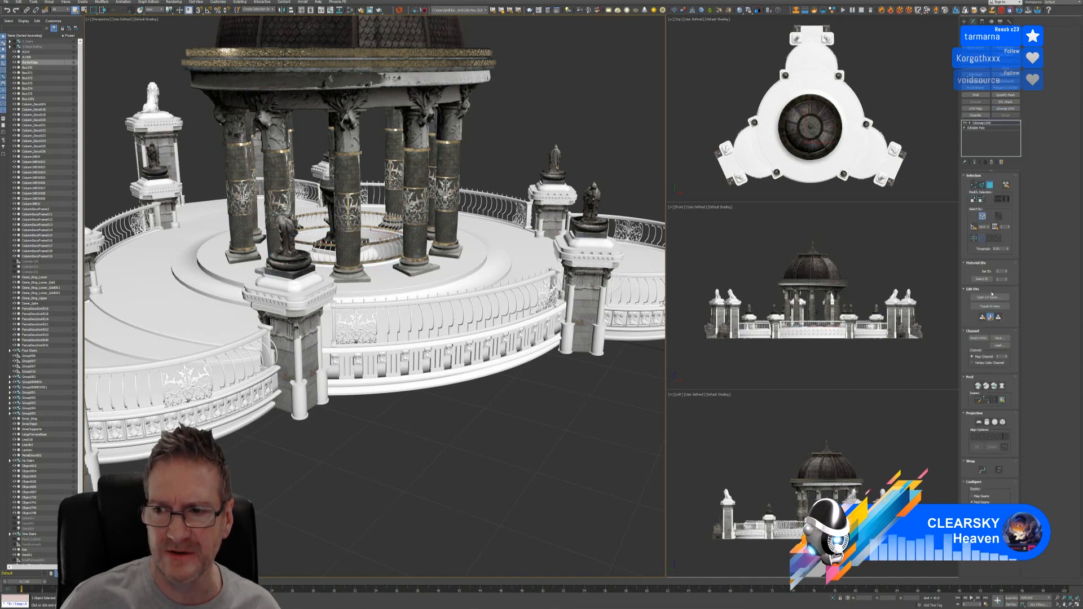
pyautogui.click(988, 297)
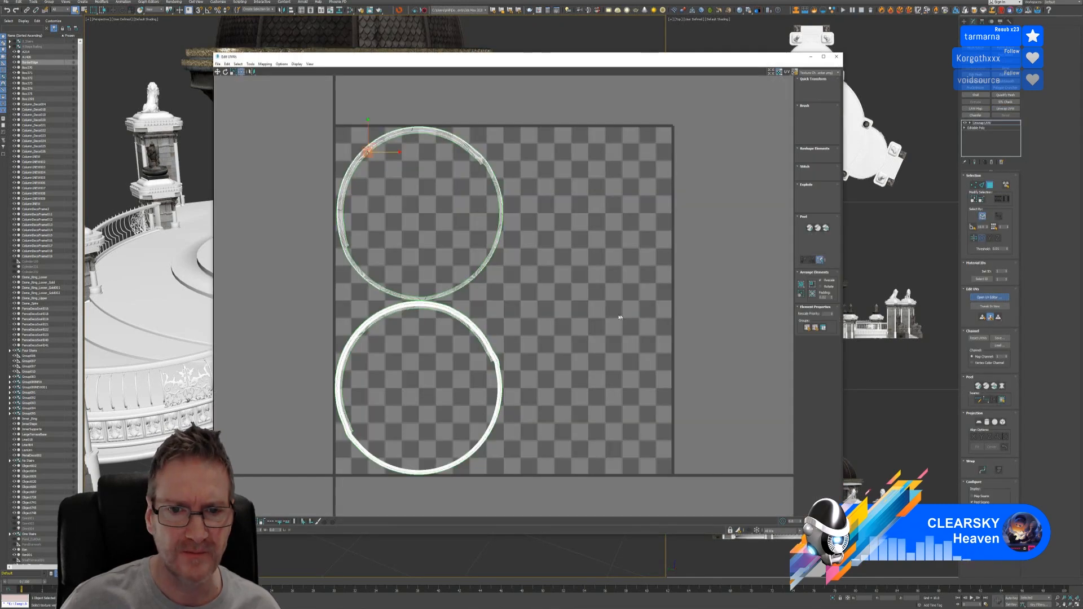
pyautogui.scroll(10, 367, 146)
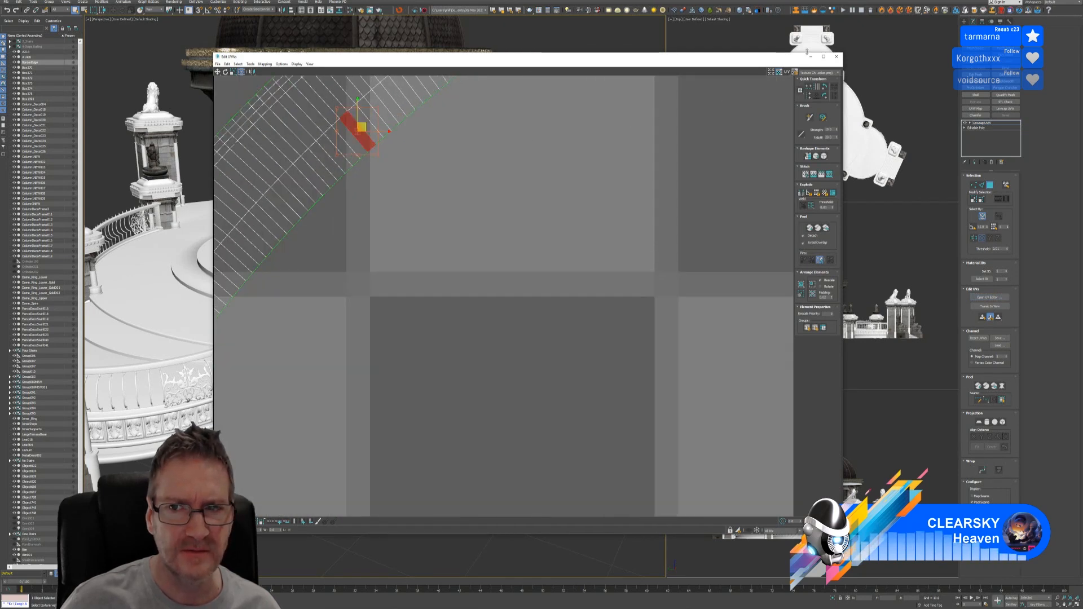
pyautogui.click(836, 57)
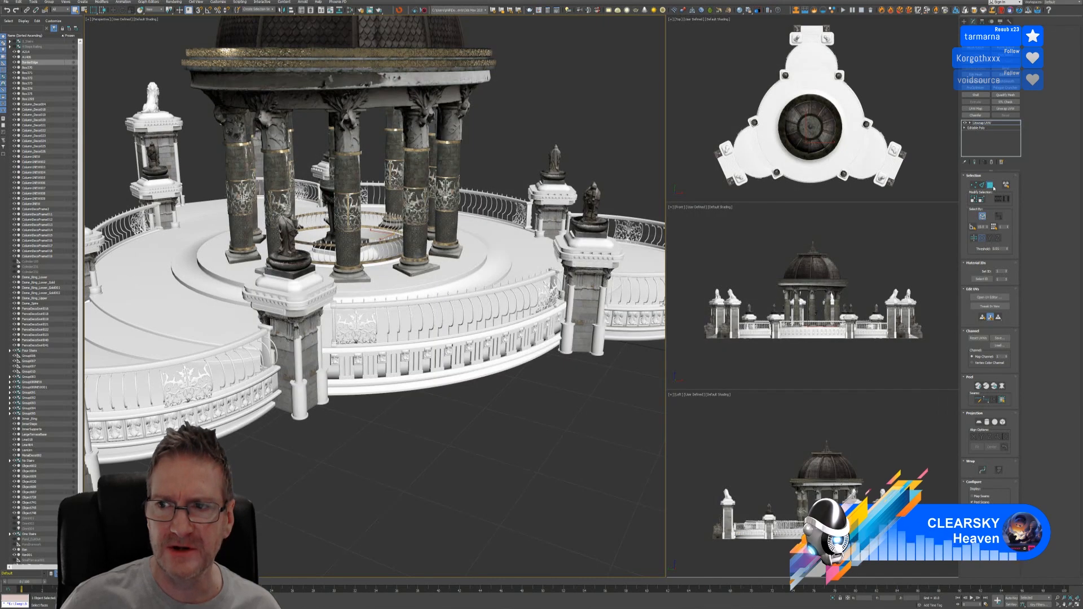
pyautogui.click(991, 162)
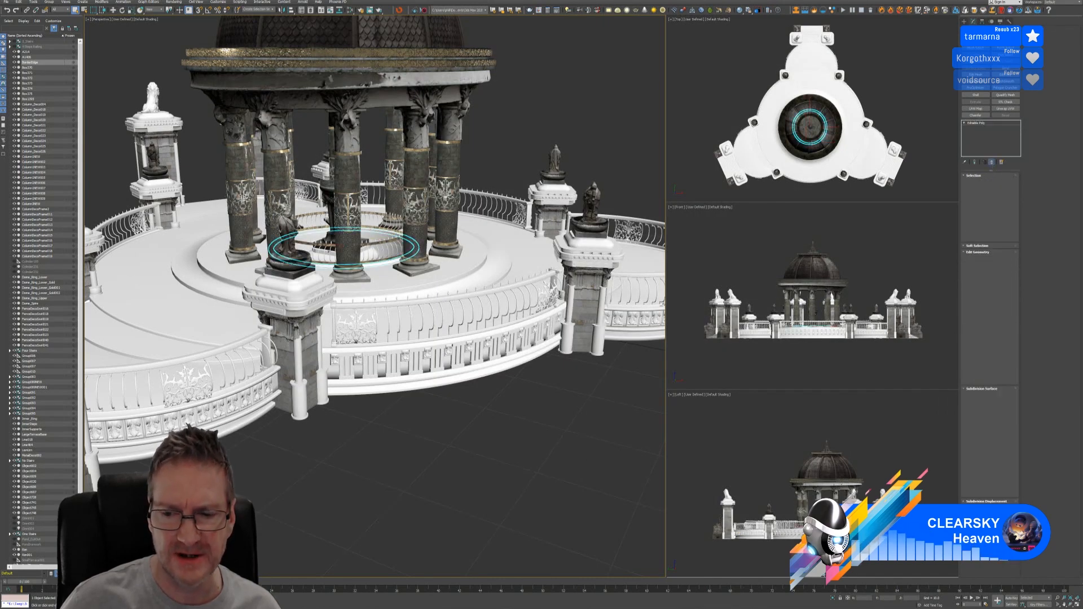
# Isolate the ring in the viewport and open the Slate Material Editor at the existing bitmap and DirectX material nodes
pyautogui.hotkey('alt', 'q')
pyautogui.scroll(5, 370, 303)
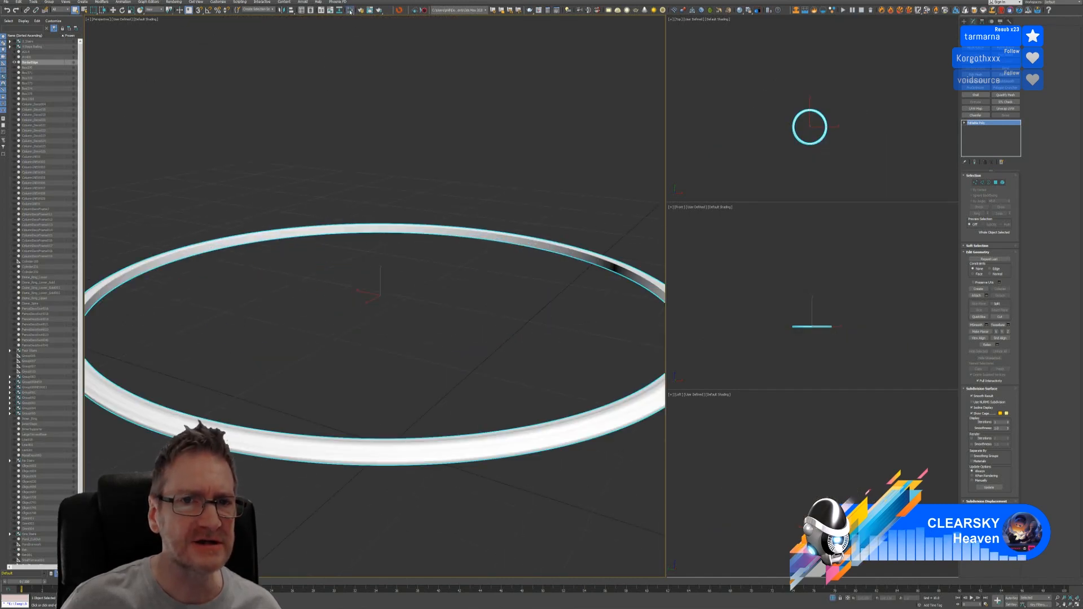
pyautogui.press('m')
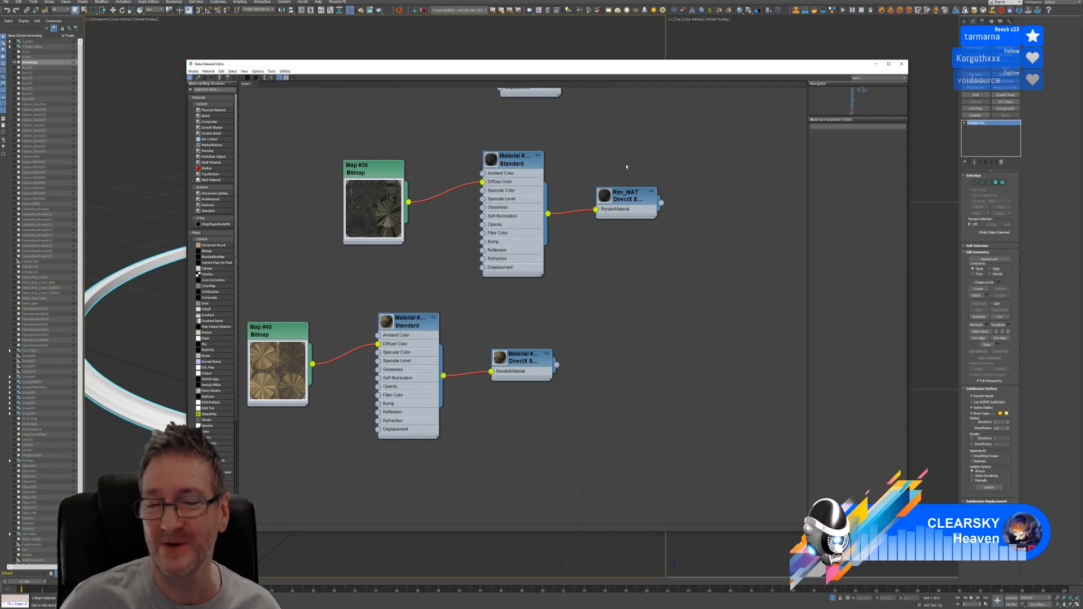
pyautogui.moveTo(610, 158); pyautogui.dragTo(623, 313, button='middle')
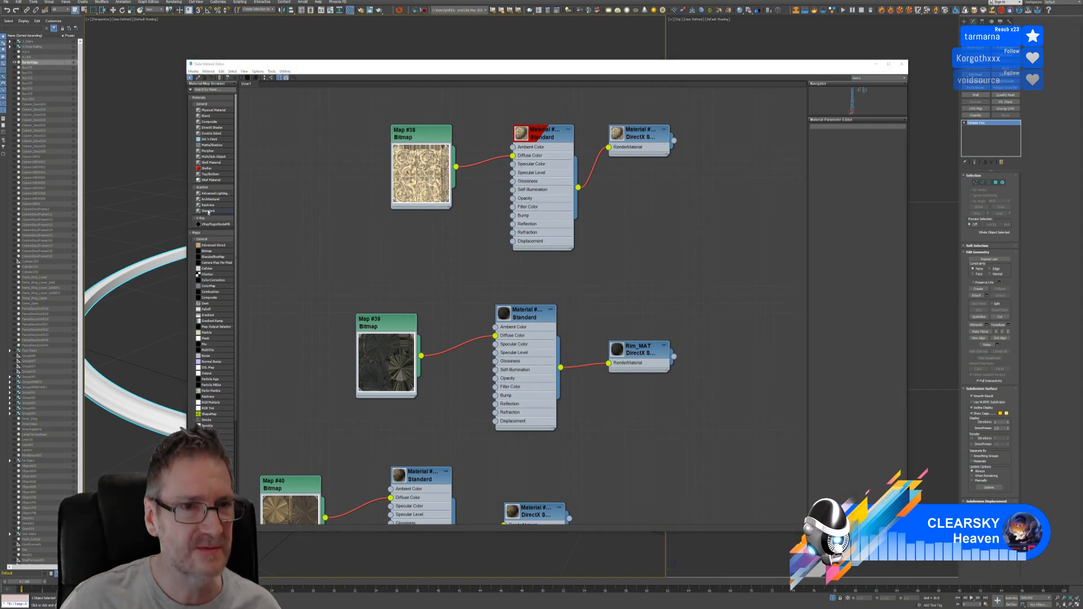
# Switch to the web browser, search Google for "mightbake", open the MightyBake homepage and select its web address
pyautogui.press('super+shift+Left')
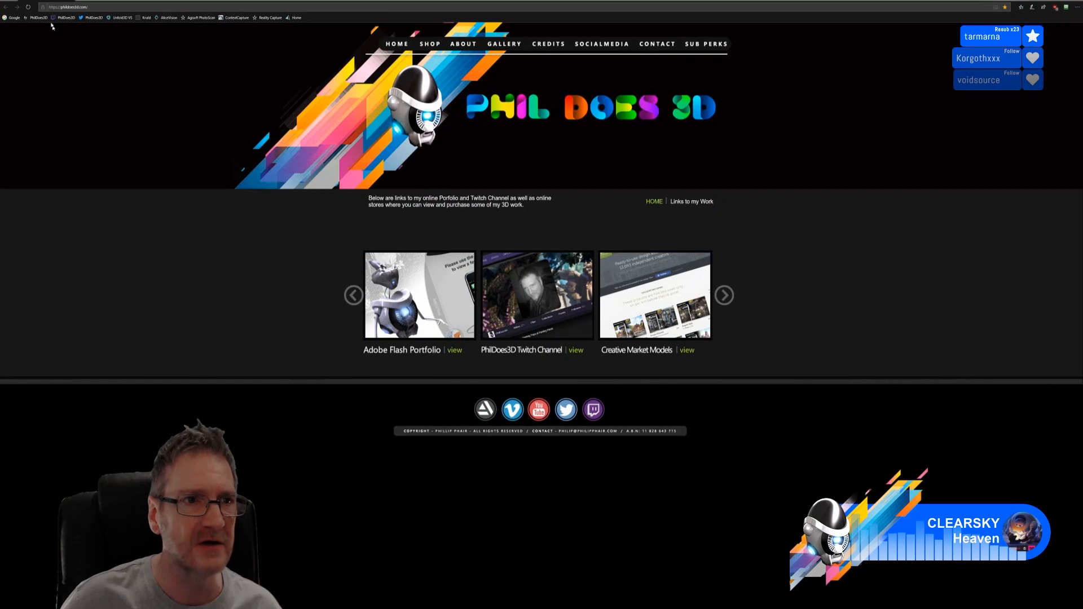
pyautogui.click(12, 18)
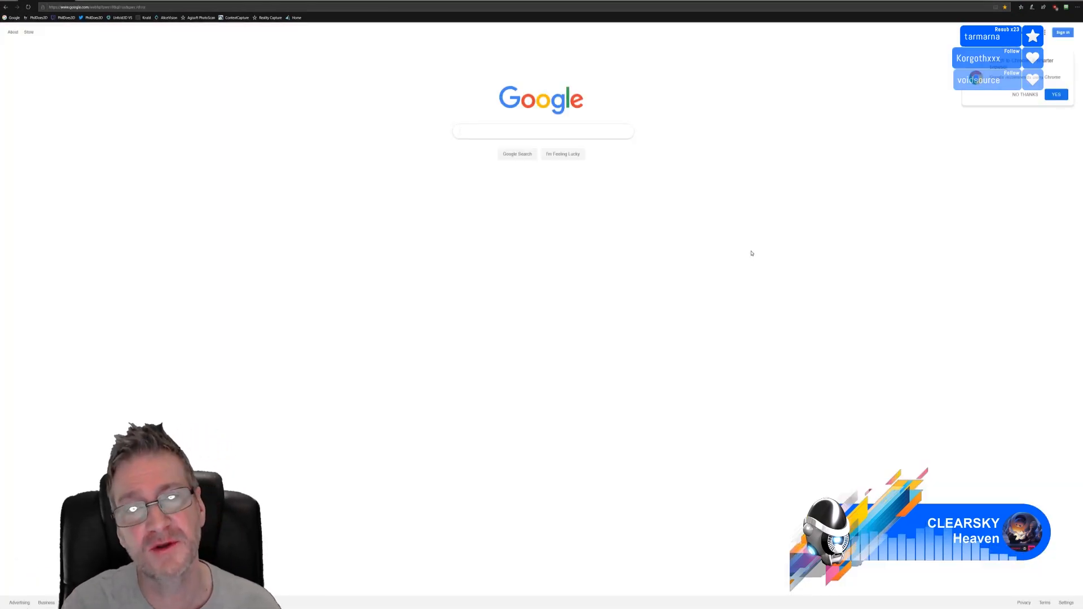
pyautogui.write('mightbake')
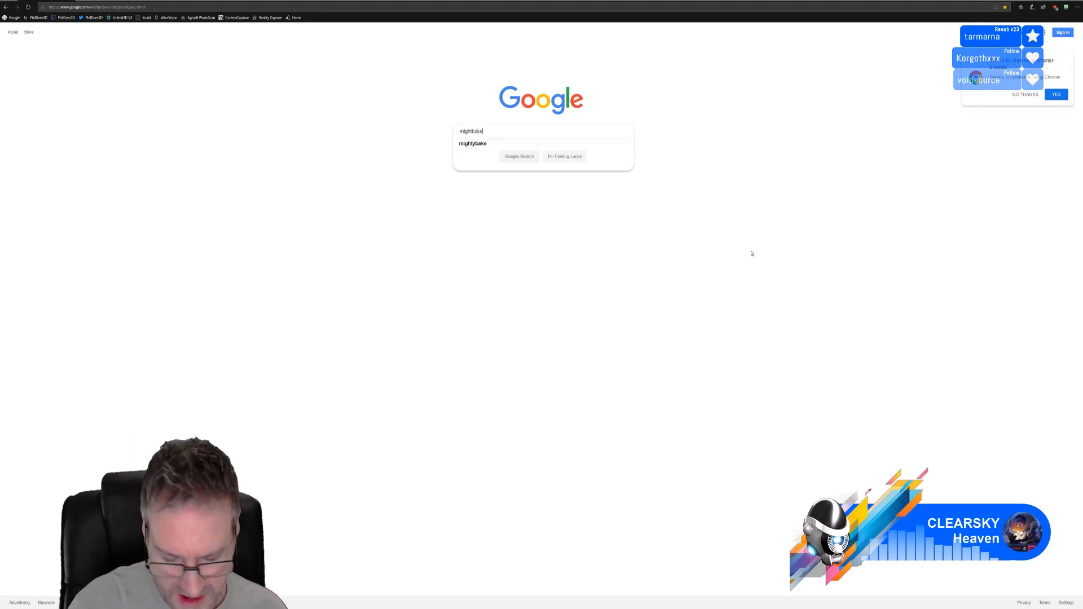
pyautogui.press('Return')
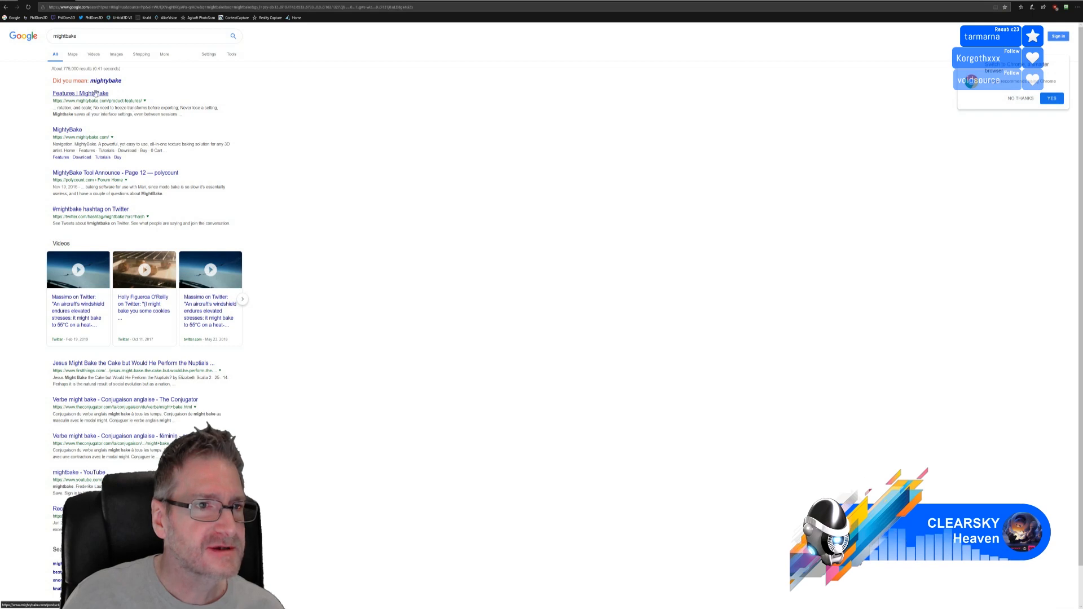
pyautogui.click(82, 130)
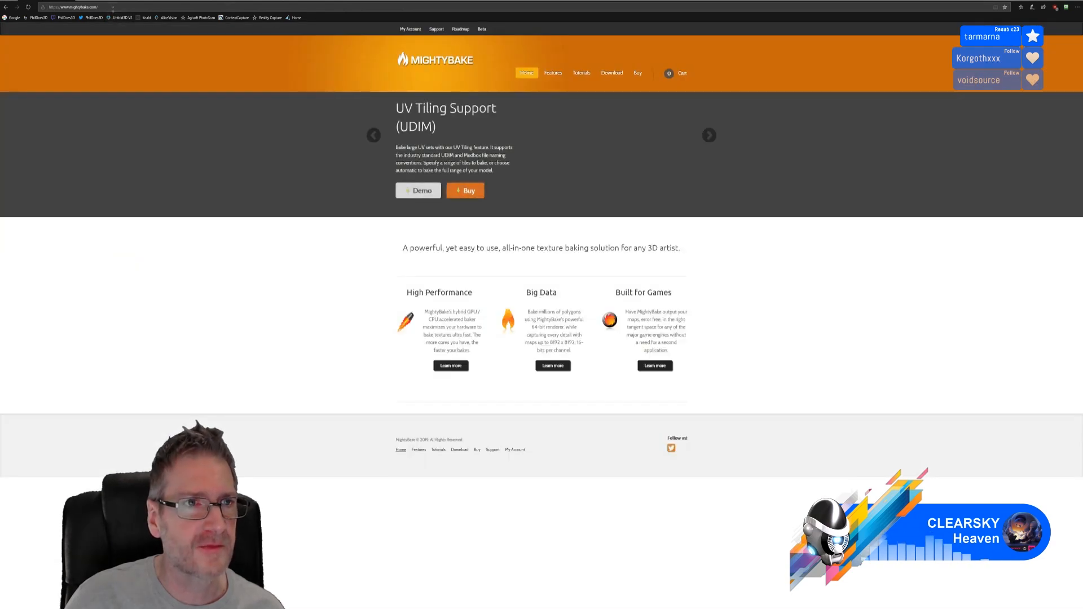
pyautogui.click(112, 8)
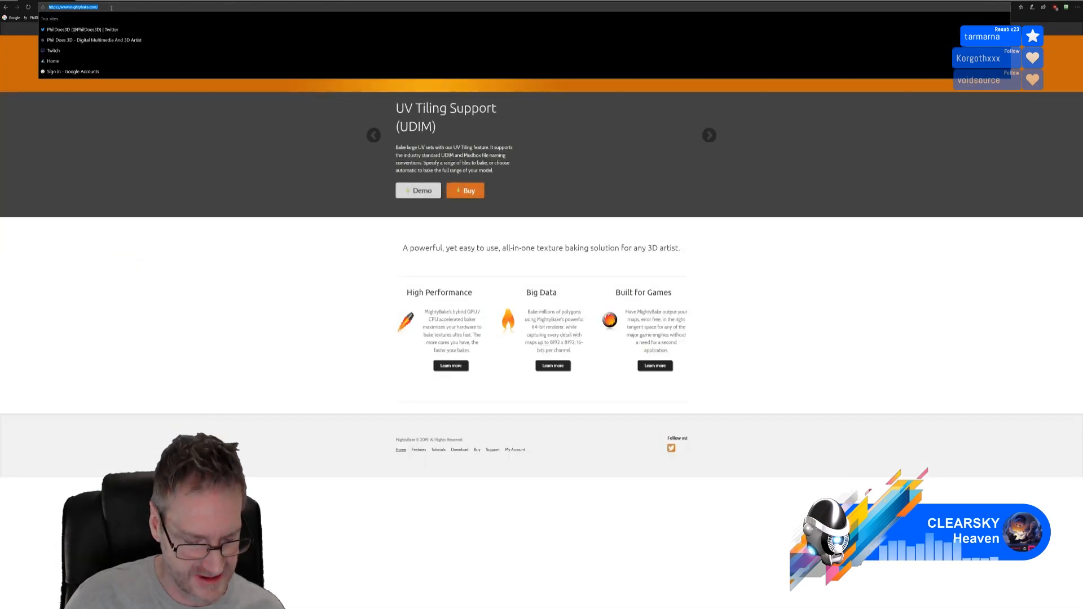
pyautogui.press('Escape')
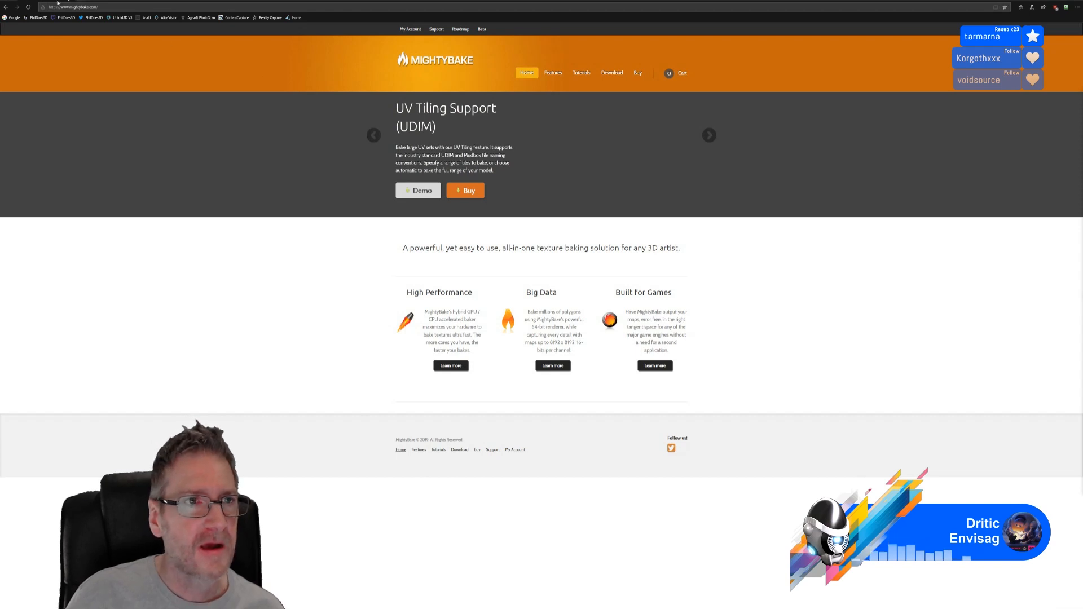
# Search Google for "knald" in a new browser tab, open the Knald homepage and select its web address
pyautogui.click(83, 0)
pyautogui.click(17, 18)
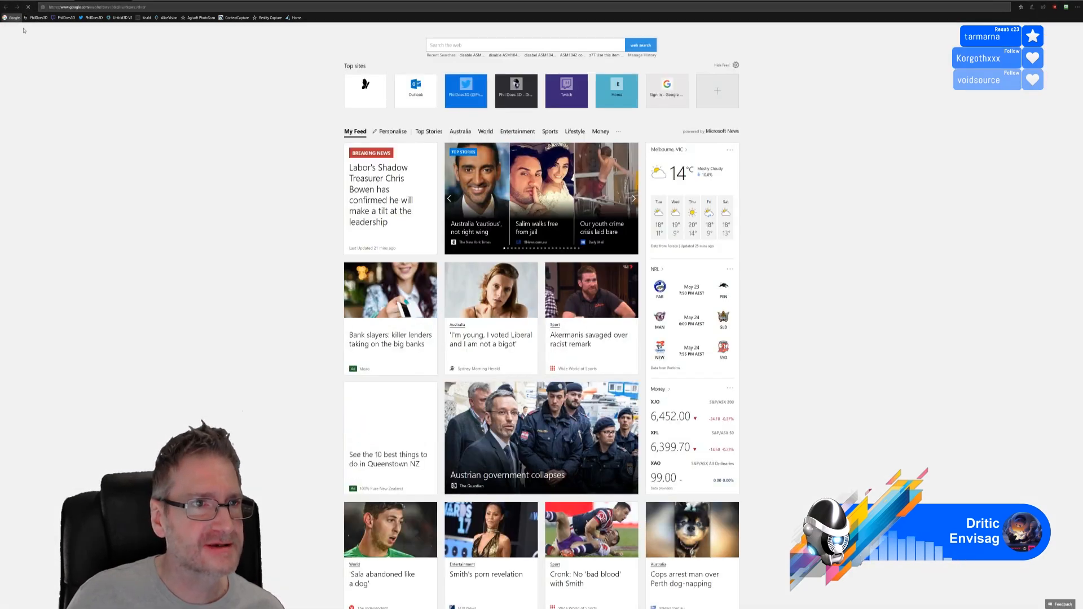
pyautogui.write('knald')
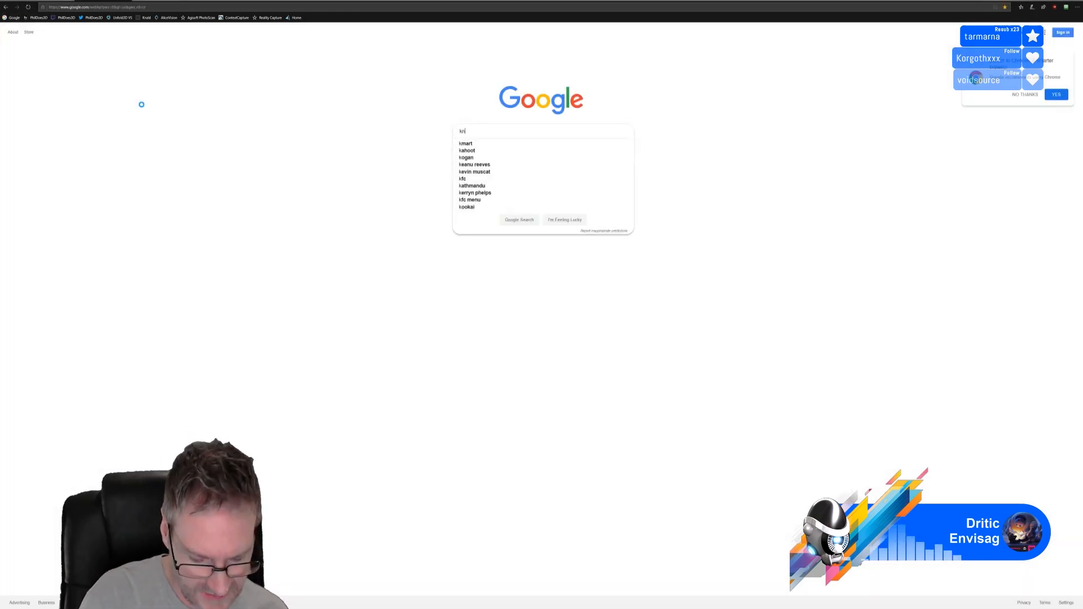
pyautogui.press('Return')
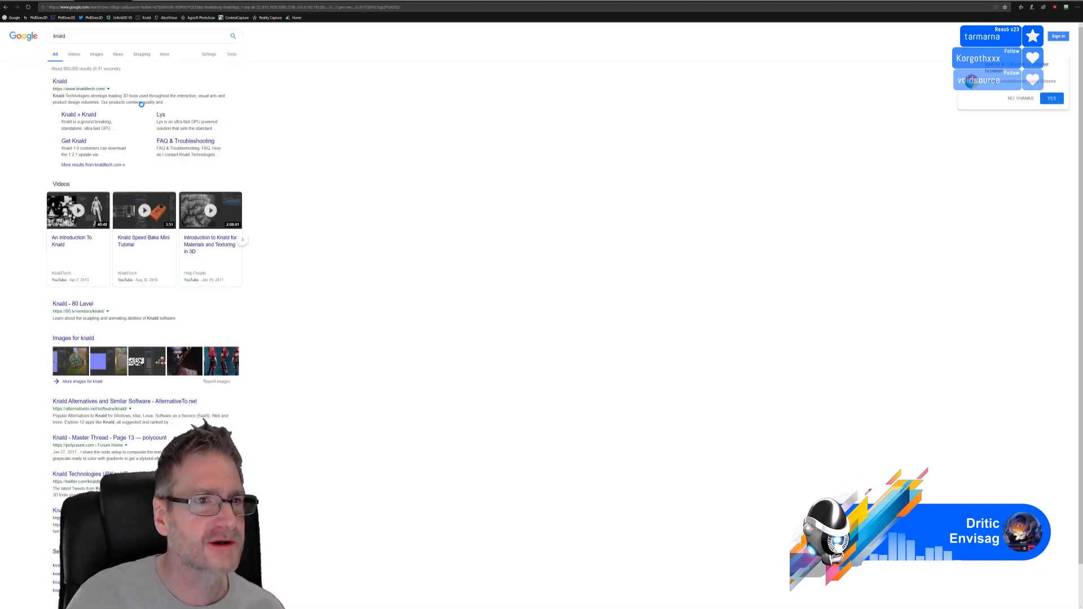
pyautogui.click(72, 86)
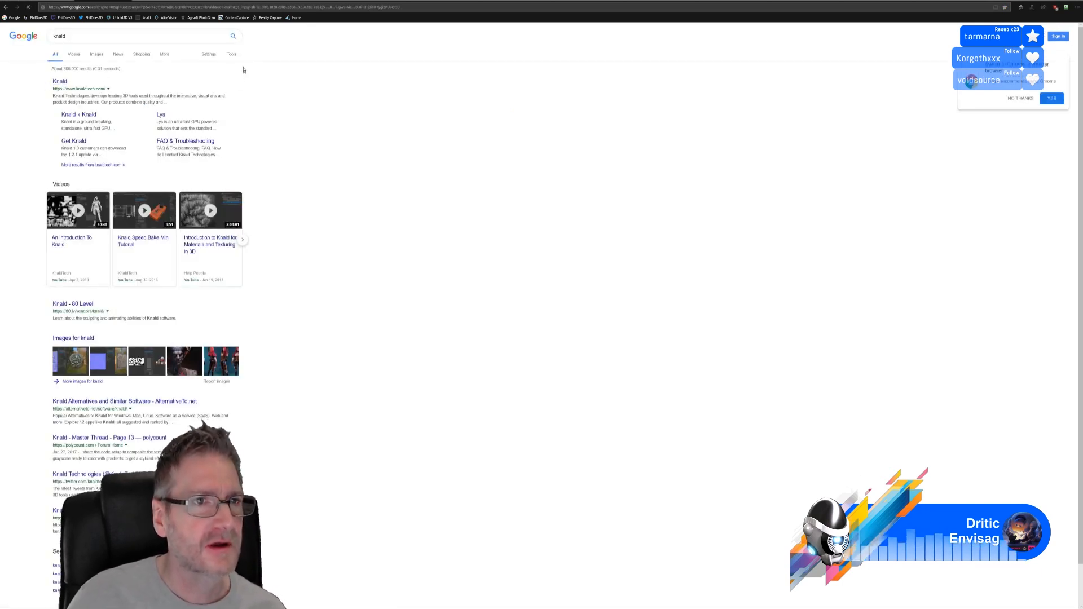
pyautogui.click(128, 7)
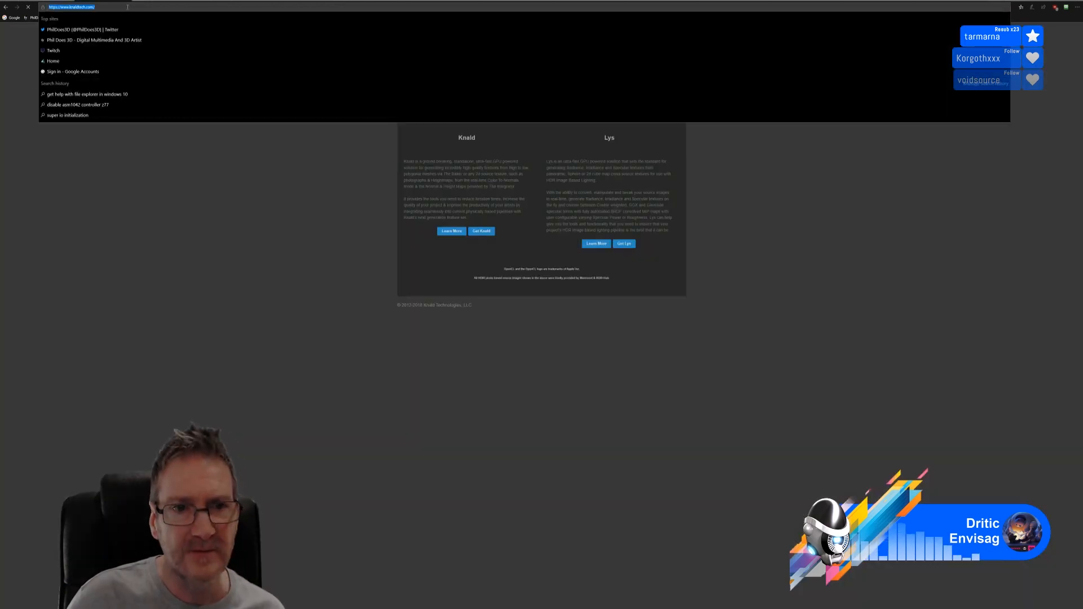
pyautogui.click(372, 204)
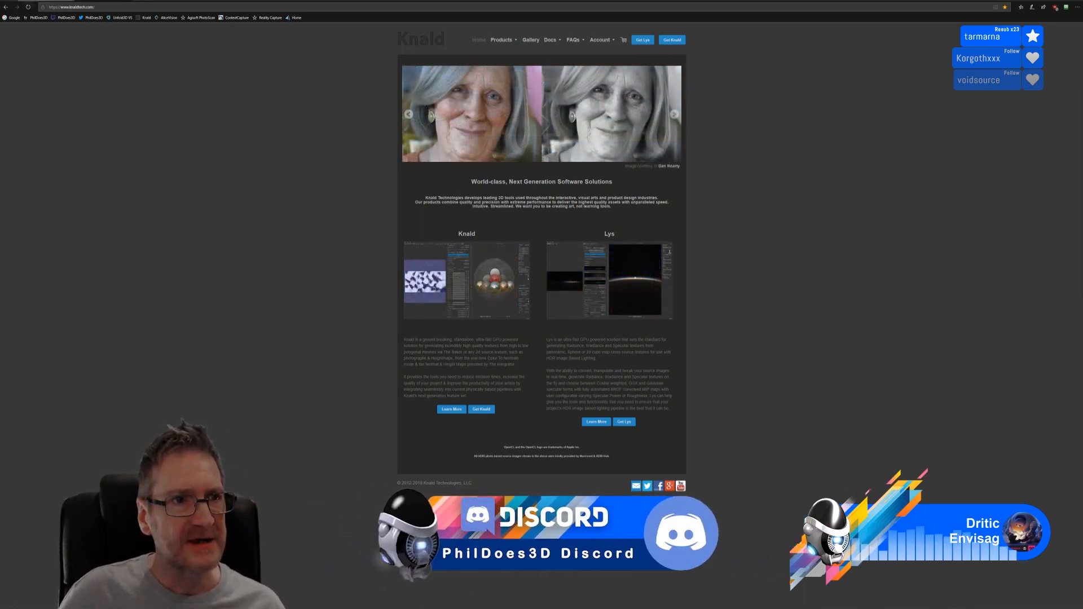
# Return to the MightyBake homepage in the other browser tab
pyautogui.hotkey('ctrl', 'Tab')
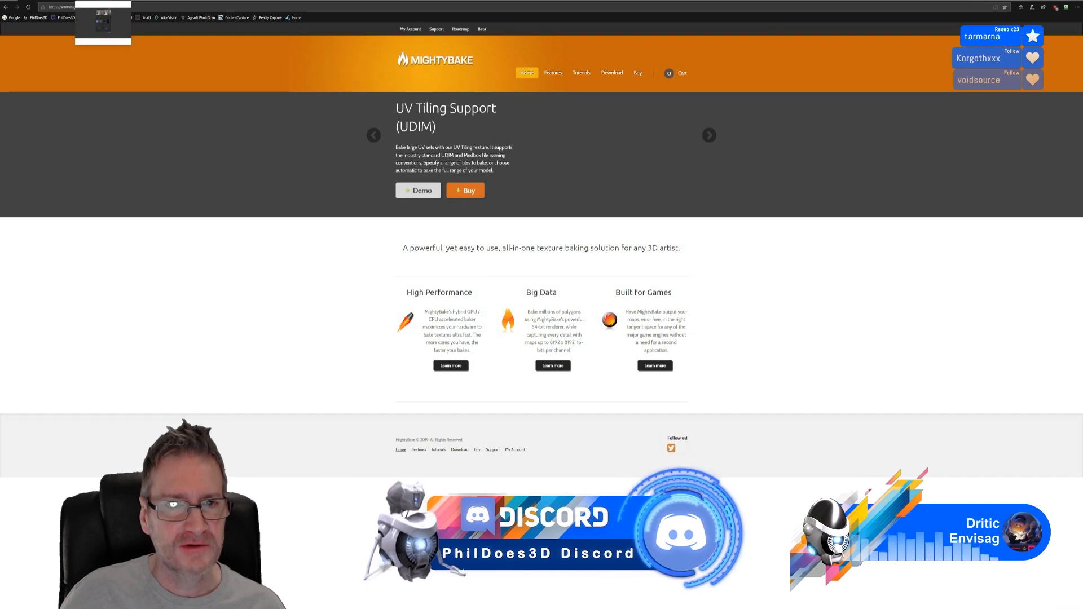
pyautogui.click(35, 2)
pyautogui.click(35, 2)
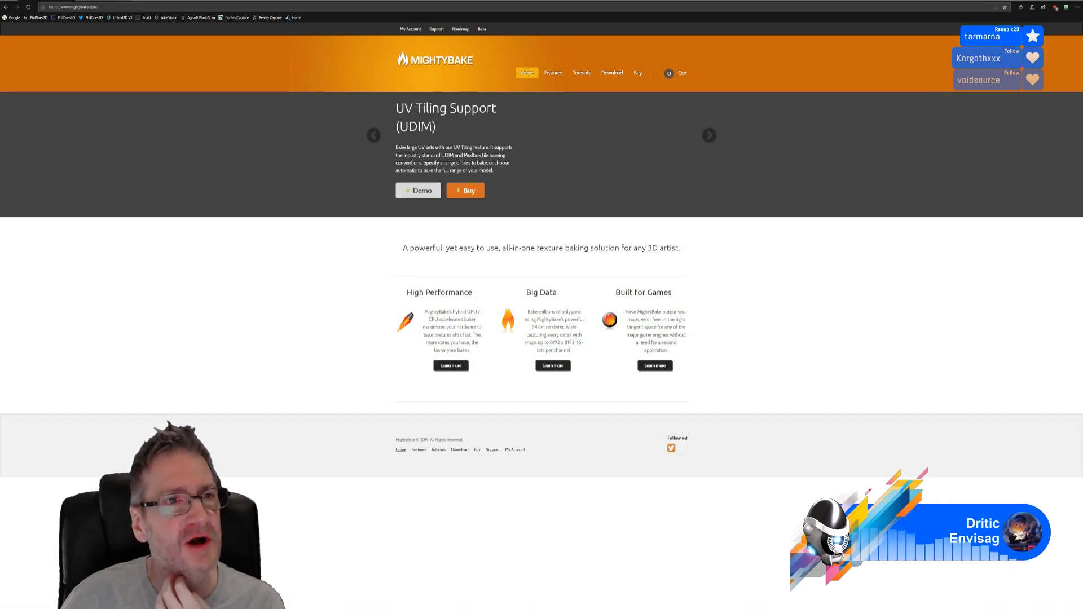
pyautogui.click(90, 1)
pyautogui.click(34, 1)
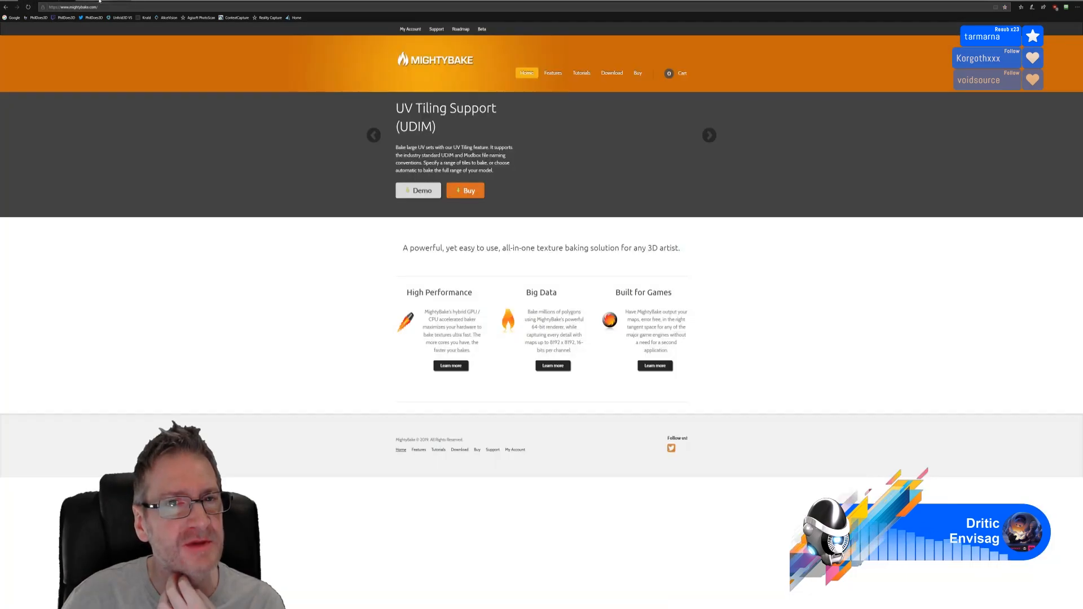
pyautogui.click(42, 2)
pyautogui.hotkey('ctrl', 'Tab')
pyautogui.hotkey('ctrl', 'Tab')
pyautogui.hotkey('ctrl', 'Tab')
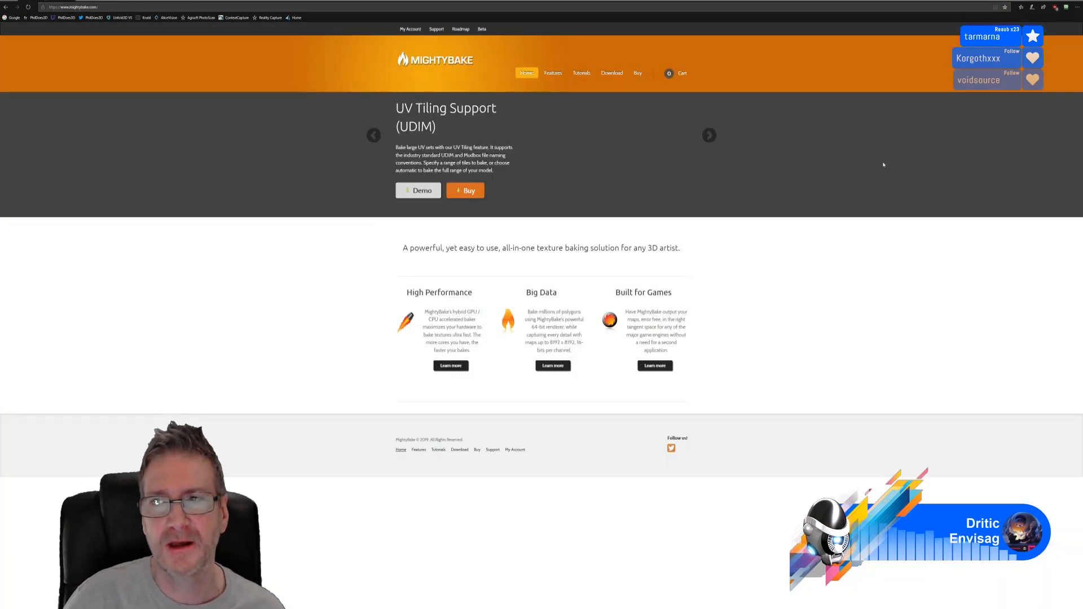
# Switch back to 3ds Max and assign the Standard material with the coarse checker map to the selected ring
pyautogui.hotkey('alt', 'Tab')
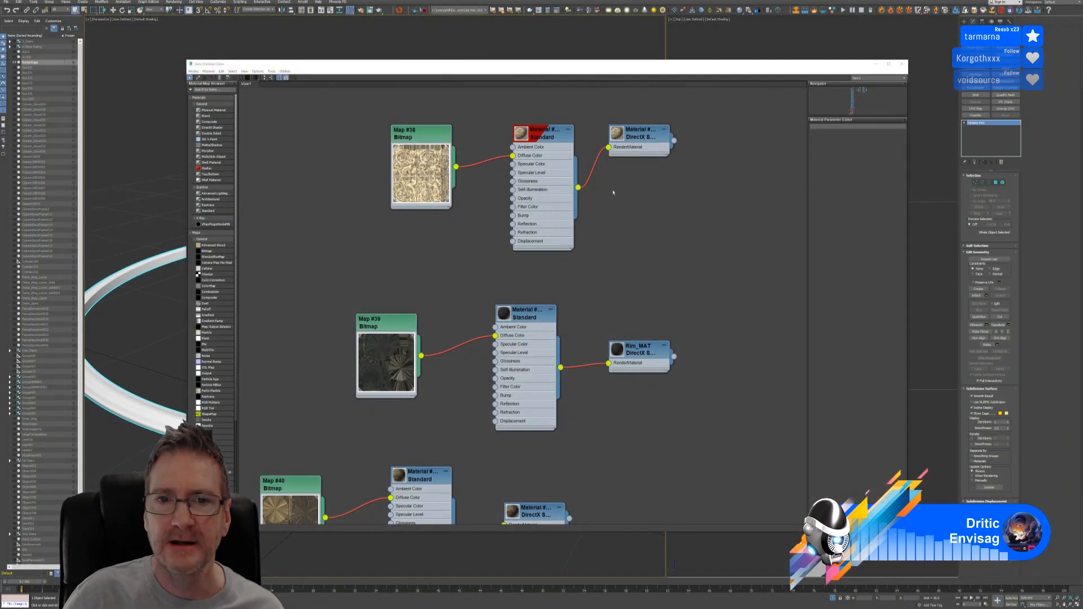
pyautogui.moveTo(395, 254); pyautogui.dragTo(414, 430, button='middle')
pyautogui.scroll(-2, 425, 298)
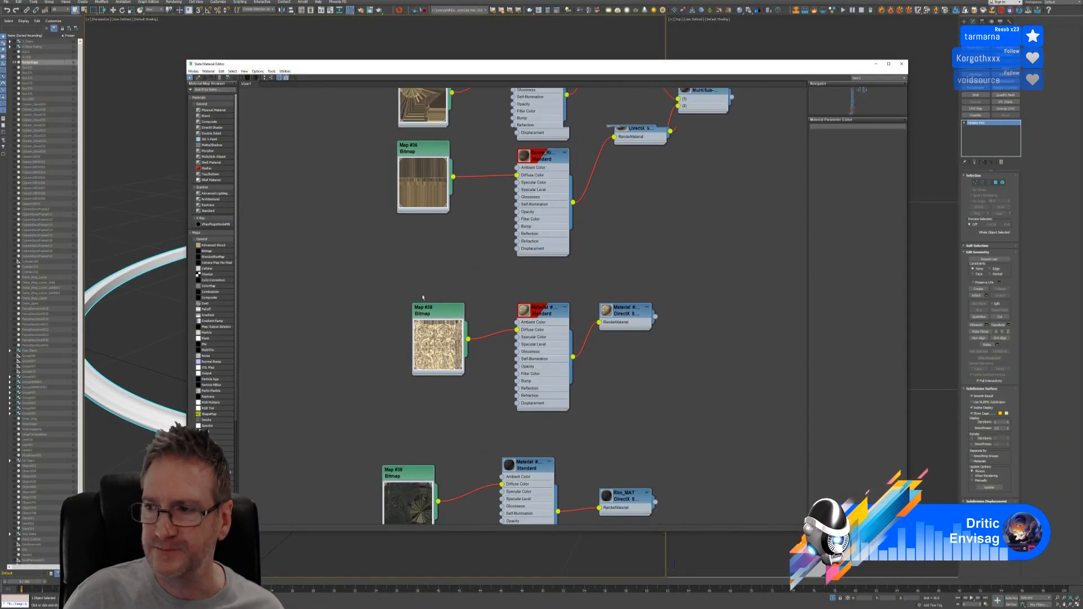
pyautogui.moveTo(430, 269); pyautogui.dragTo(455, 385, button='middle')
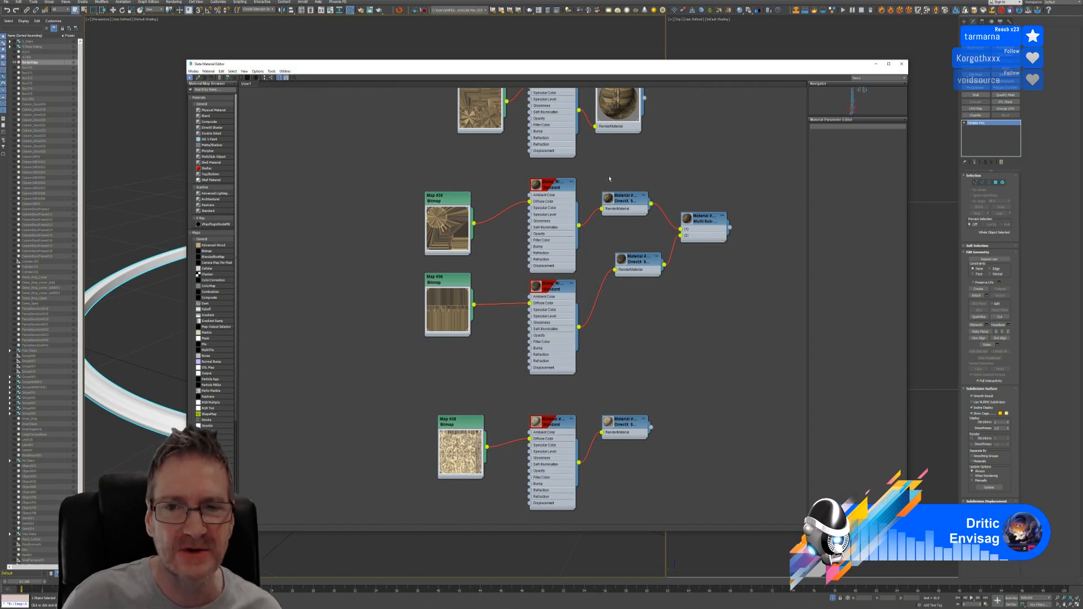
pyautogui.moveTo(620, 173); pyautogui.dragTo(621, 436, button='middle')
pyautogui.moveTo(698, 192); pyautogui.dragTo(704, 442, button='middle')
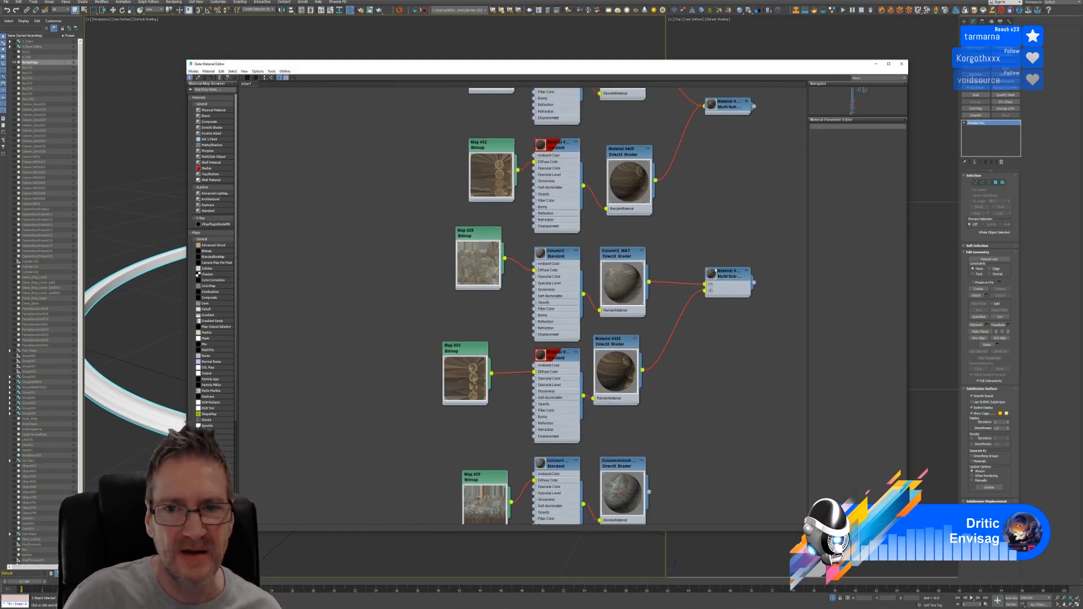
pyautogui.moveTo(715, 270); pyautogui.dragTo(700, 406, button='middle')
pyautogui.moveTo(718, 208); pyautogui.dragTo(693, 469, button='middle')
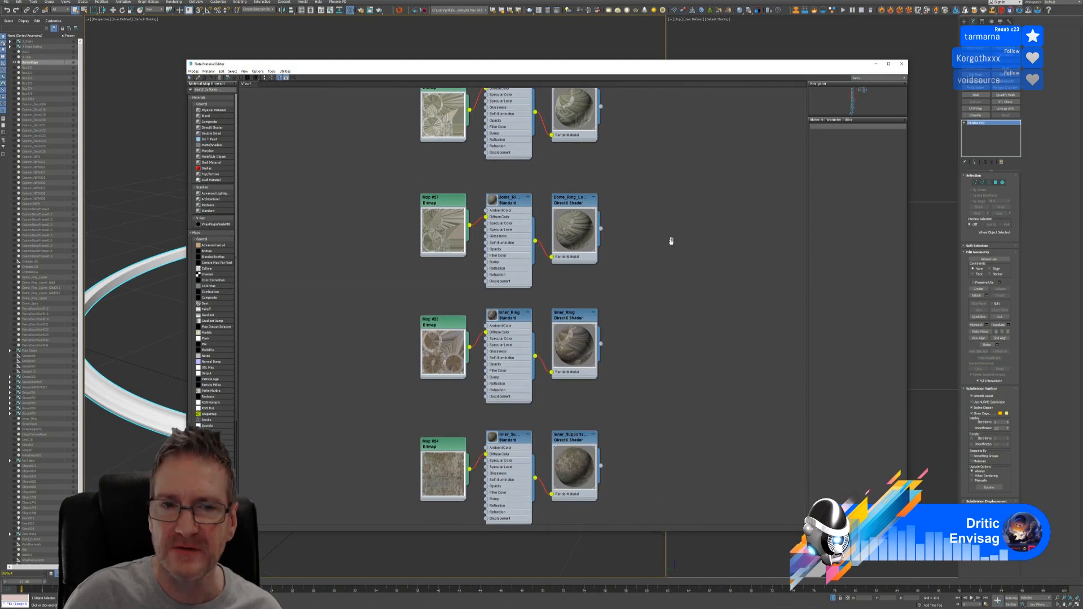
pyautogui.scroll(-10, 671, 241)
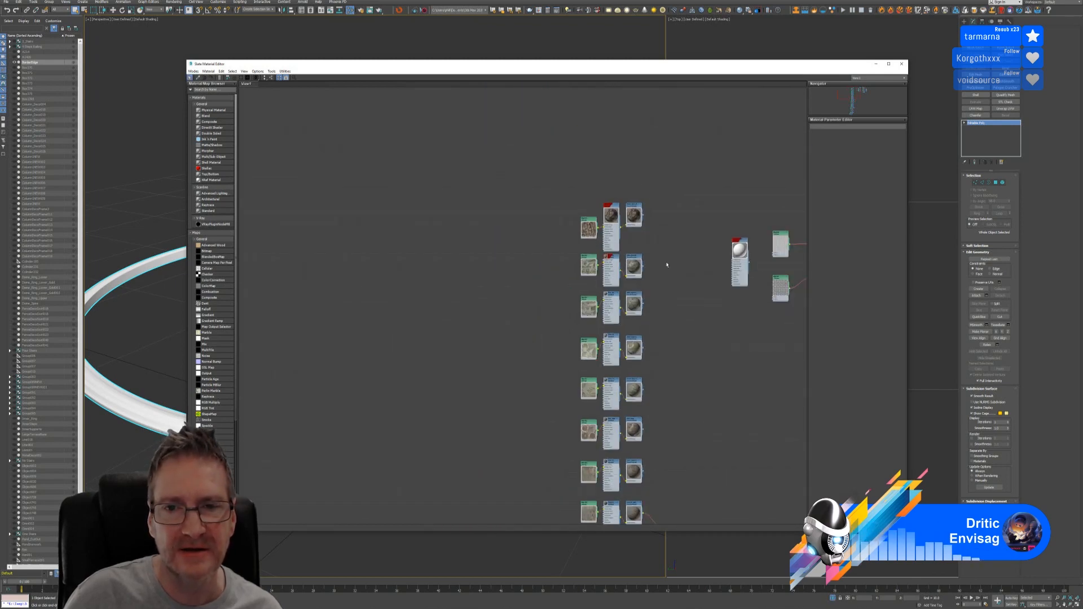
pyautogui.moveTo(602, 181); pyautogui.dragTo(393, 188, button='middle')
pyautogui.scroll(8, 611, 256)
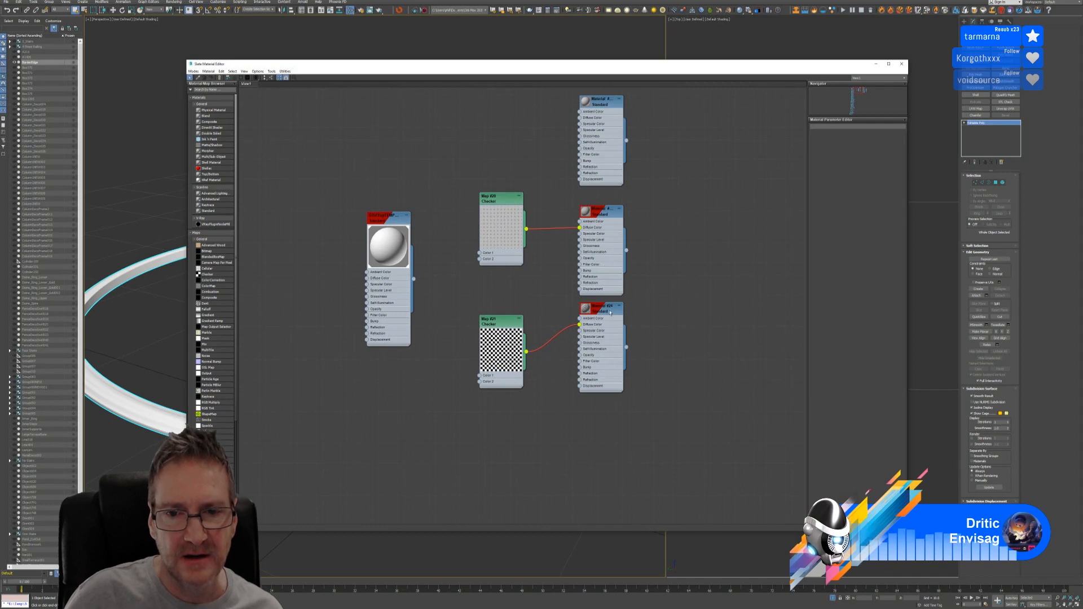
pyautogui.doubleClick(606, 314)
pyautogui.rightClick(607, 313)
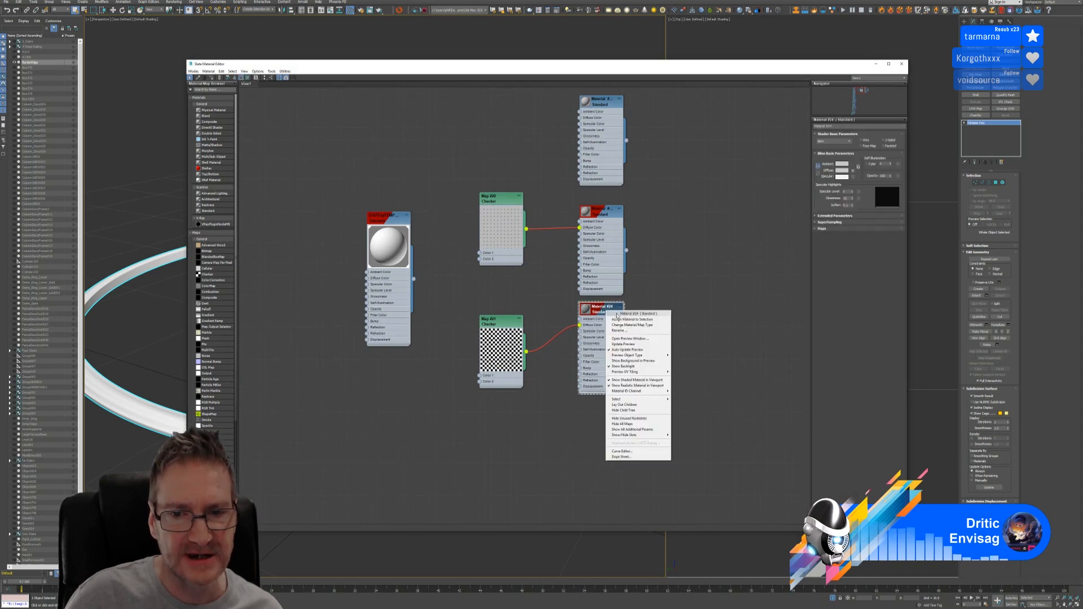
pyautogui.click(622, 319)
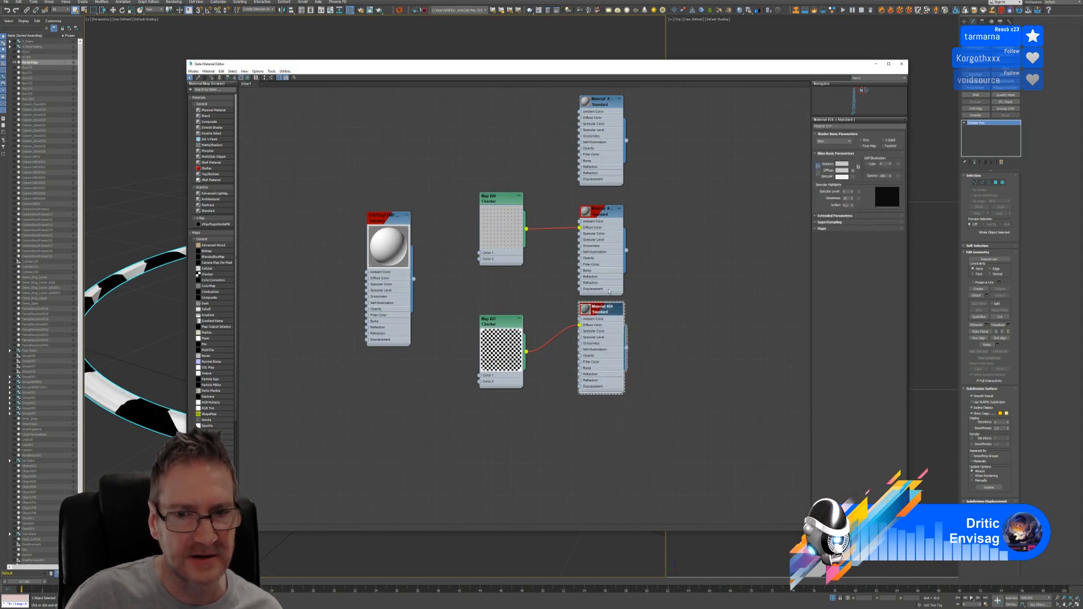
# Assign the Standard material with the finer checker map to the ring, replacing the same-named material in the scene
pyautogui.doubleClick(606, 210)
pyautogui.rightClick(606, 214)
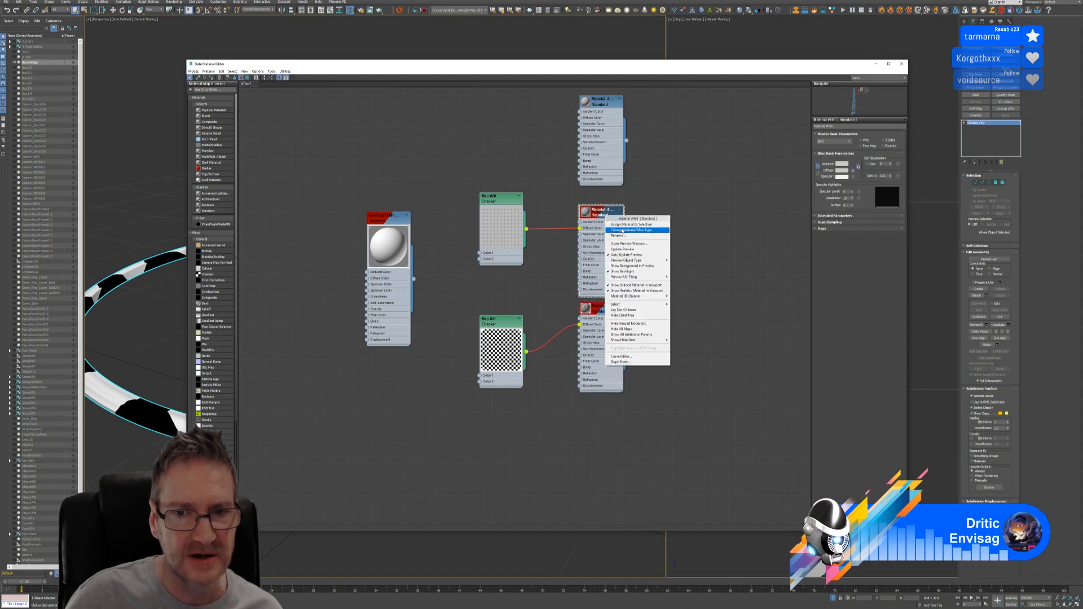
pyautogui.click(623, 224)
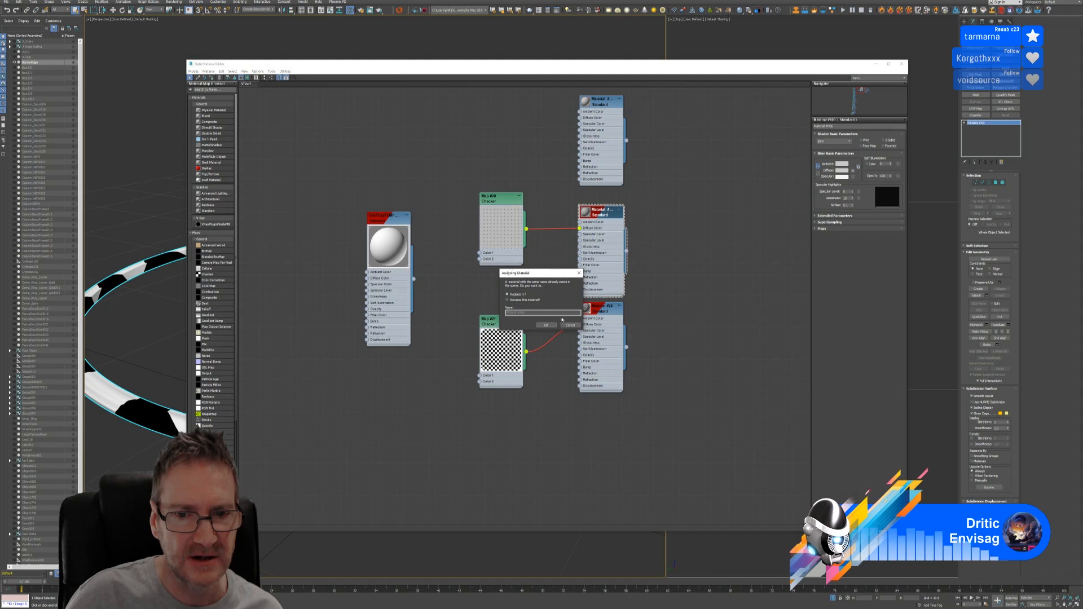
pyautogui.click(551, 324)
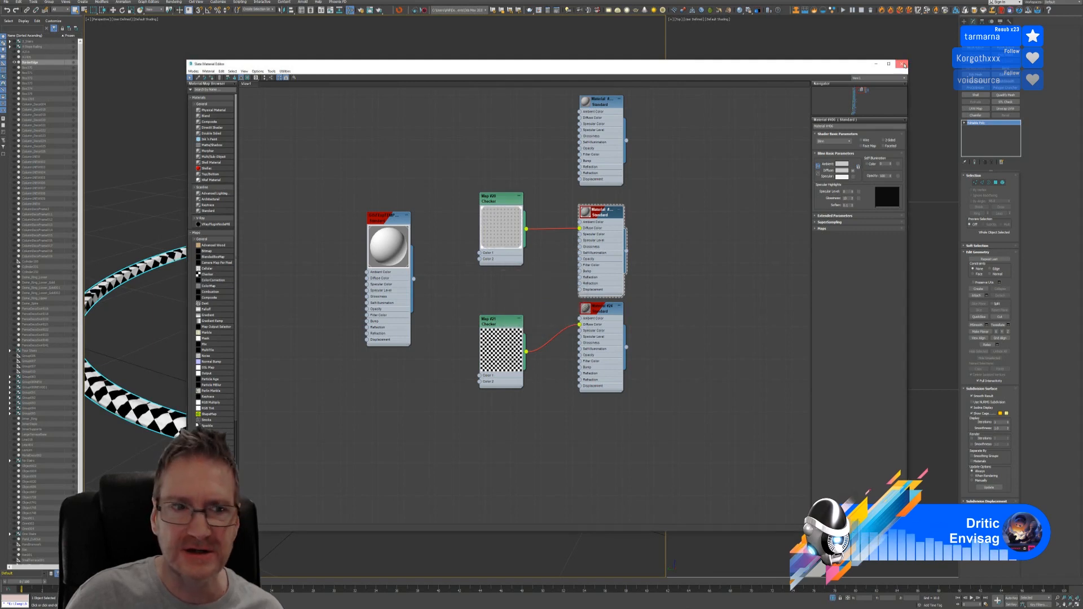
# Close the Slate Material Editor and examine the checker pattern around the ring for stretching and distortion
pyautogui.click(901, 64)
pyautogui.scroll(2, 280, 288)
pyautogui.keyDown('alt'); pyautogui.moveTo(281, 288); pyautogui.dragTo(293, 333, button='middle'); pyautogui.keyUp('alt')
pyautogui.scroll(3, 212, 343)
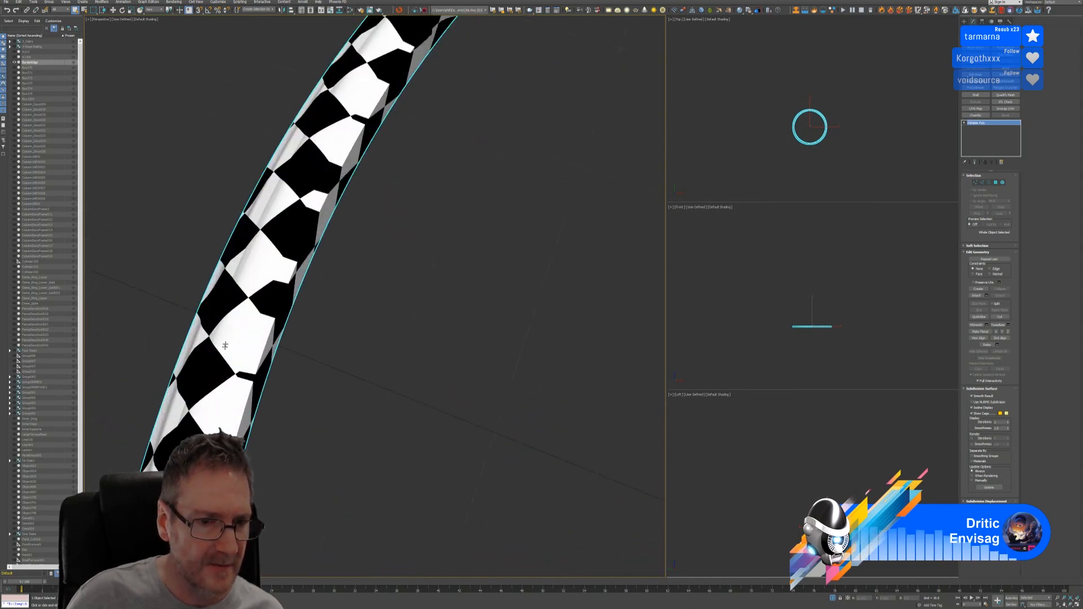
pyautogui.scroll(2, 212, 343)
pyautogui.scroll(-5, 212, 343)
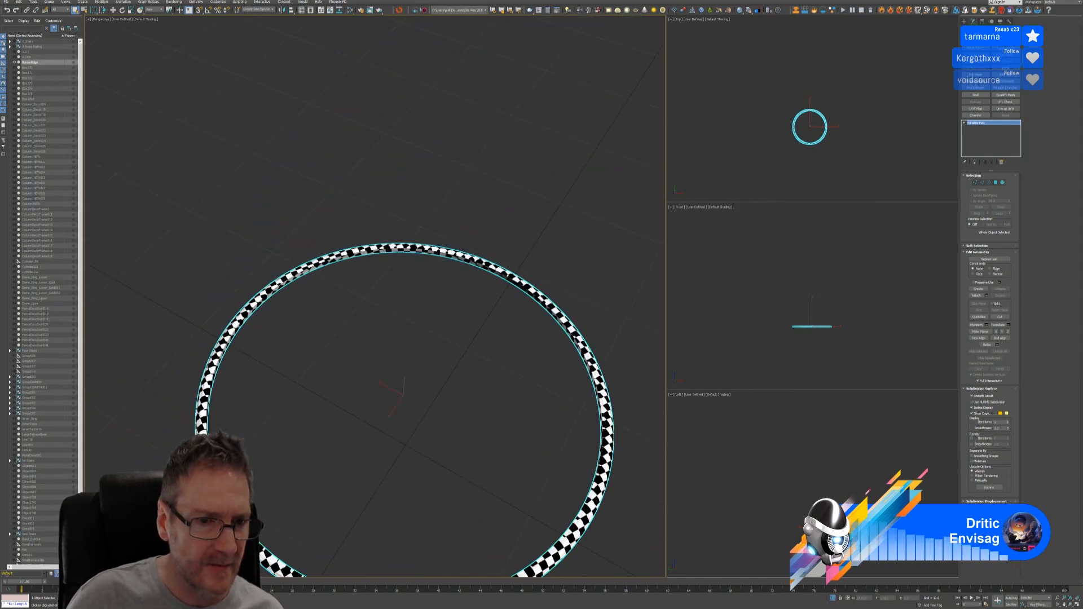
pyautogui.keyDown('alt'); pyautogui.moveTo(203, 339); pyautogui.dragTo(200, 375, button='middle'); pyautogui.keyUp('alt')
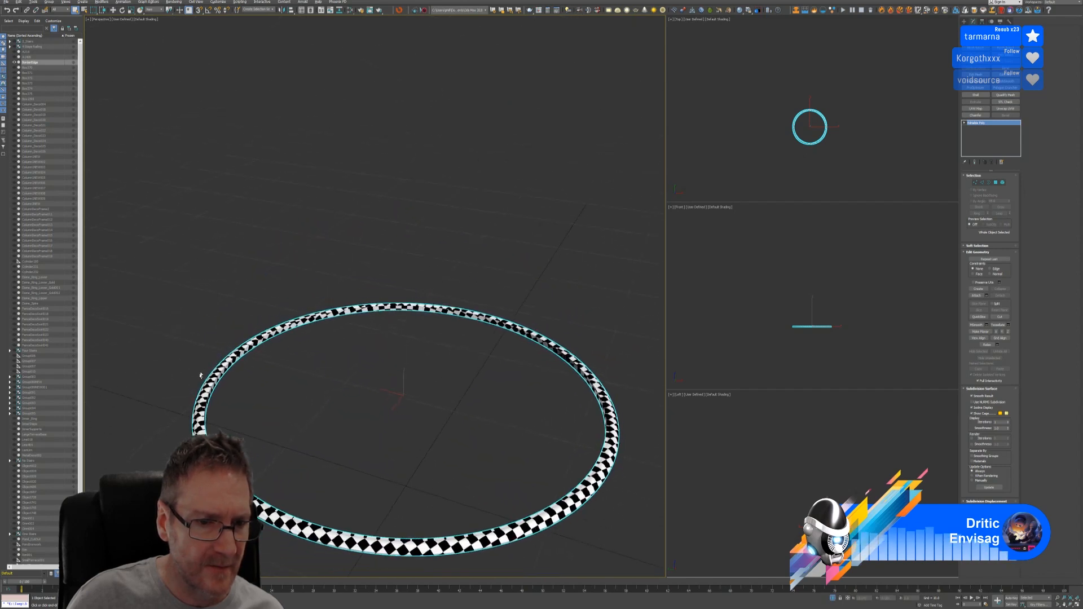
pyautogui.scroll(4, 200, 375)
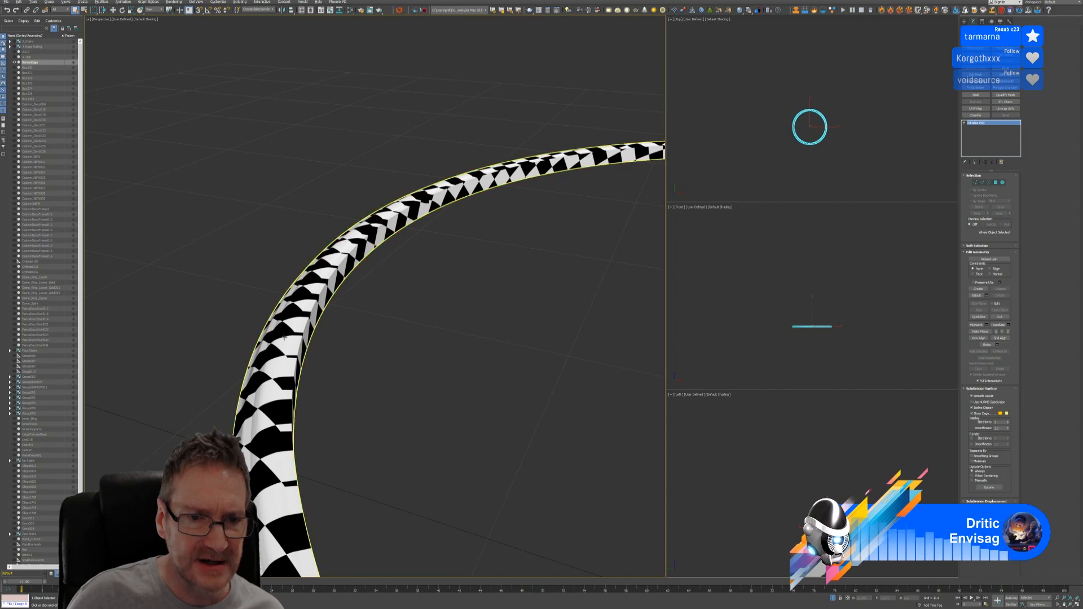
pyautogui.keyDown('alt'); pyautogui.moveTo(283, 337); pyautogui.dragTo(246, 418, button='middle'); pyautogui.keyUp('alt')
pyautogui.scroll(-6, 301, 388)
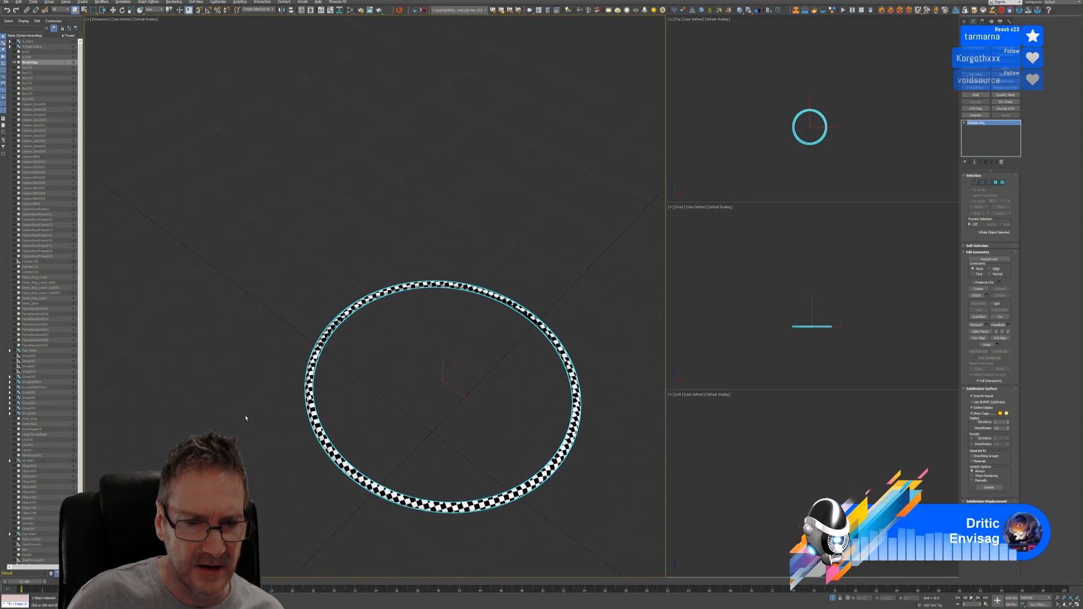
pyautogui.scroll(3, 320, 376)
pyautogui.keyDown('alt'); pyautogui.moveTo(401, 391); pyautogui.dragTo(289, 396, button='middle'); pyautogui.keyUp('alt')
pyautogui.scroll(3, 338, 374)
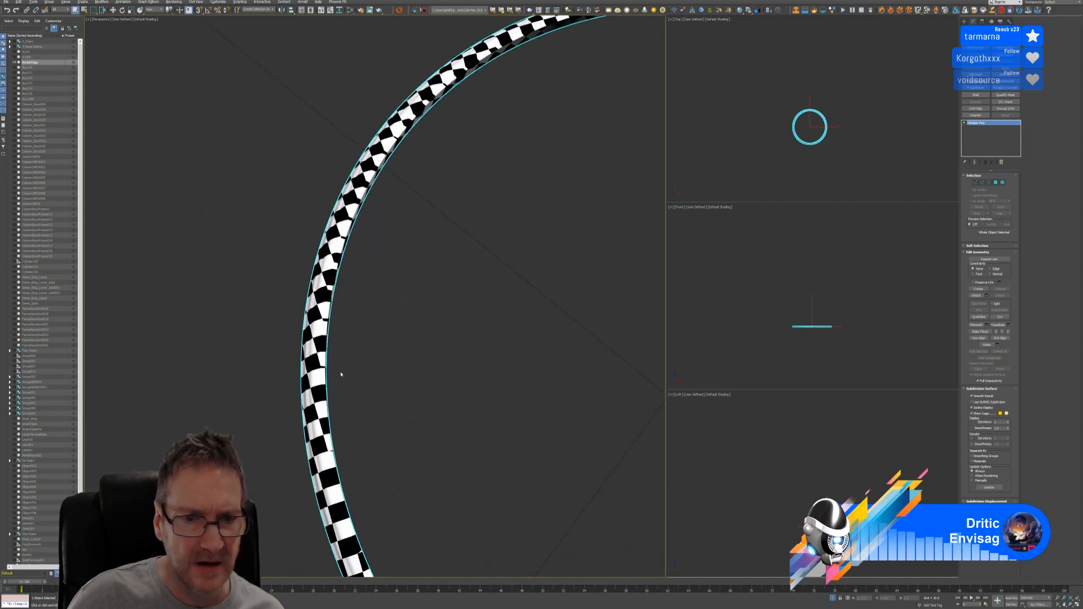
pyautogui.scroll(2, 333, 302)
pyautogui.keyDown('alt'); pyautogui.moveTo(333, 302); pyautogui.dragTo(432, 71, button='middle'); pyautogui.keyUp('alt')
pyautogui.scroll(-5, 338, 296)
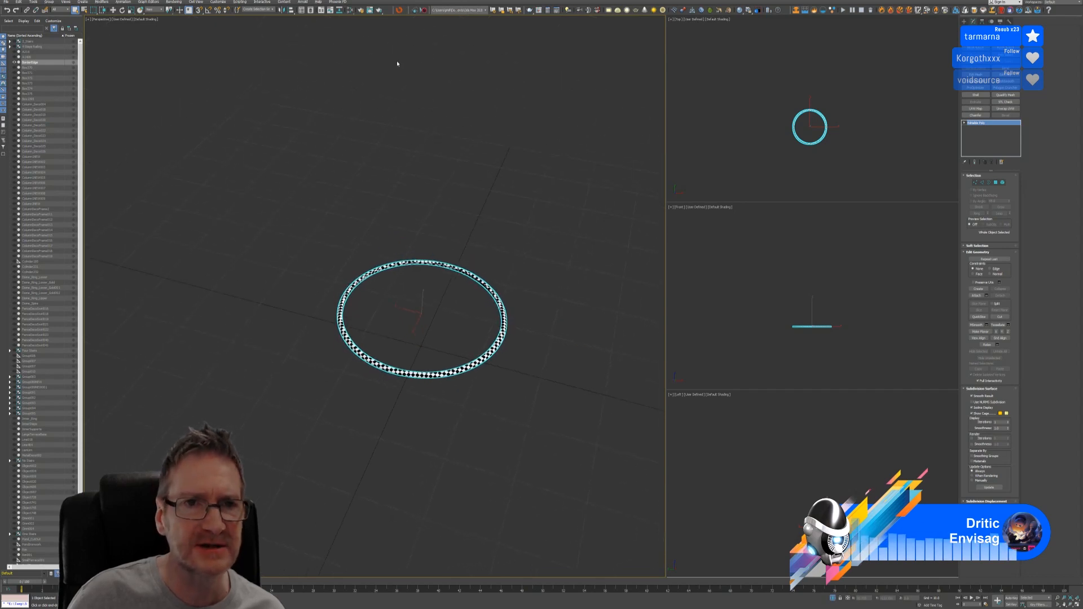
# Assign the plain Standard material without any map to the ring and close the Slate Material Editor
pyautogui.press('m')
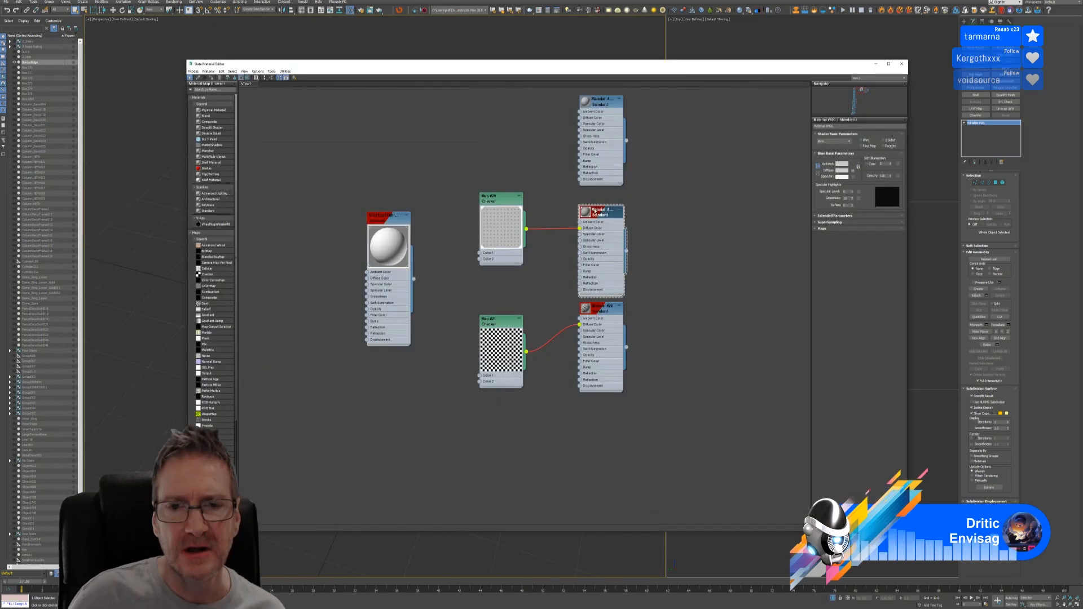
pyautogui.moveTo(651, 204); pyautogui.dragTo(638, 242, button='middle')
pyautogui.click(587, 138)
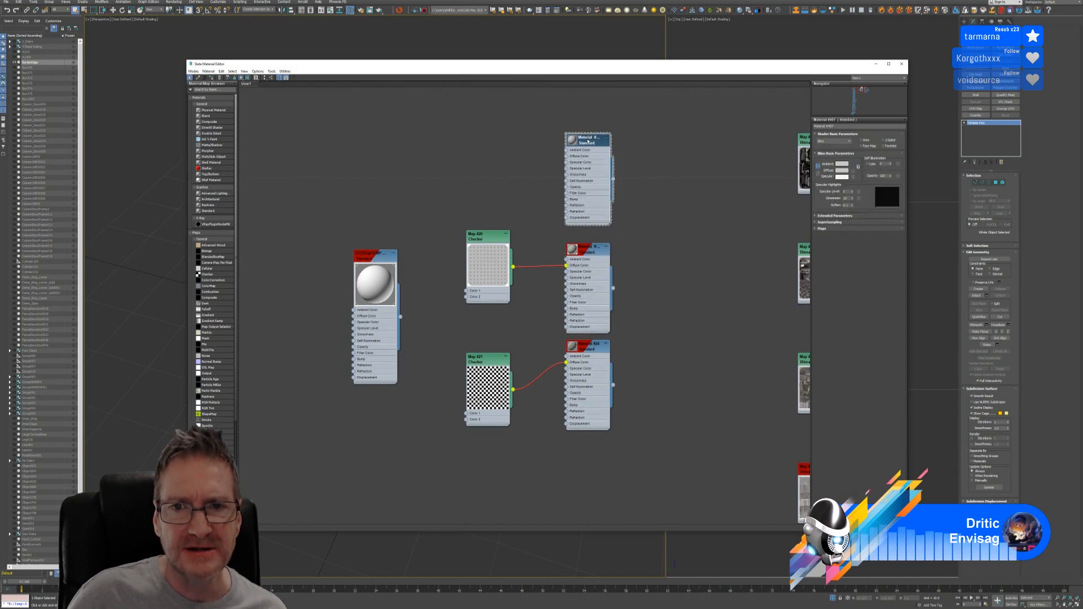
pyautogui.rightClick(589, 140)
pyautogui.click(605, 148)
pyautogui.click(901, 64)
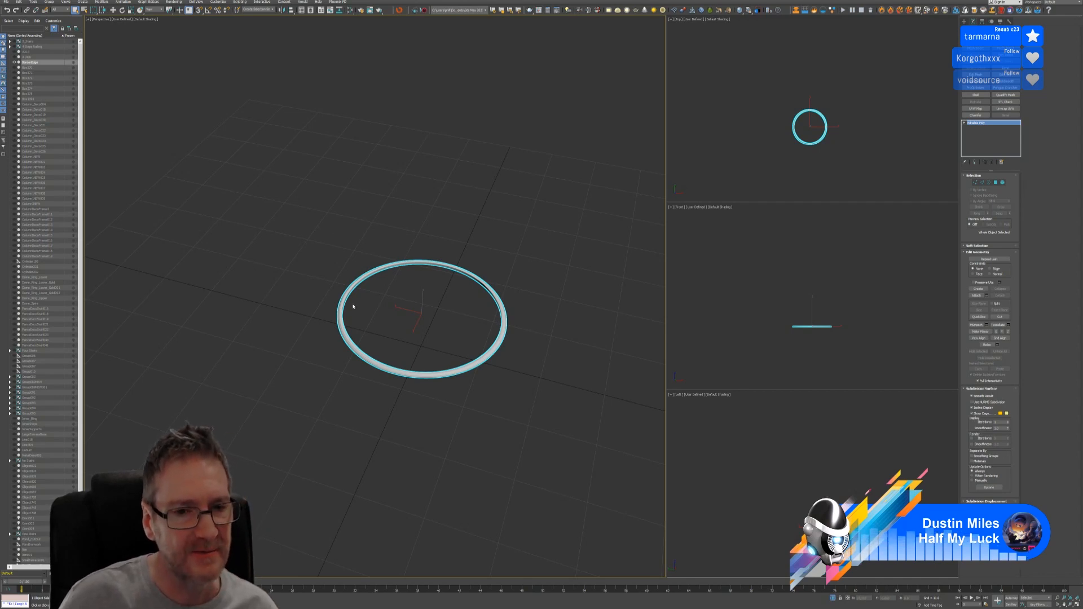
# Send the selected ring to Substance Painter, overwriting the existing FBX file and accepting the current export settings
pyautogui.scroll(3, 352, 306)
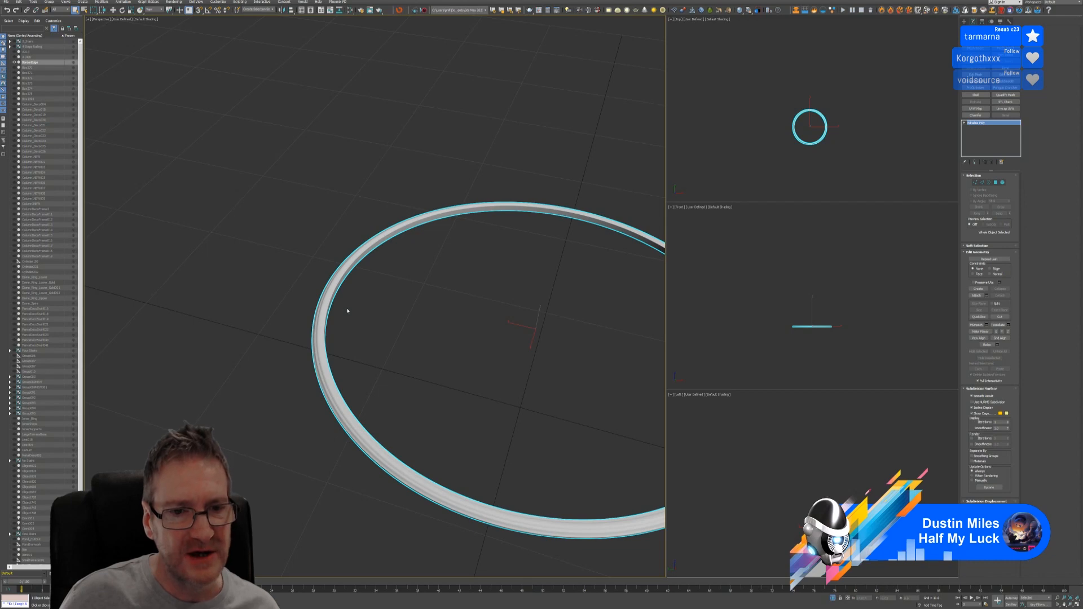
pyautogui.scroll(-3, 348, 310)
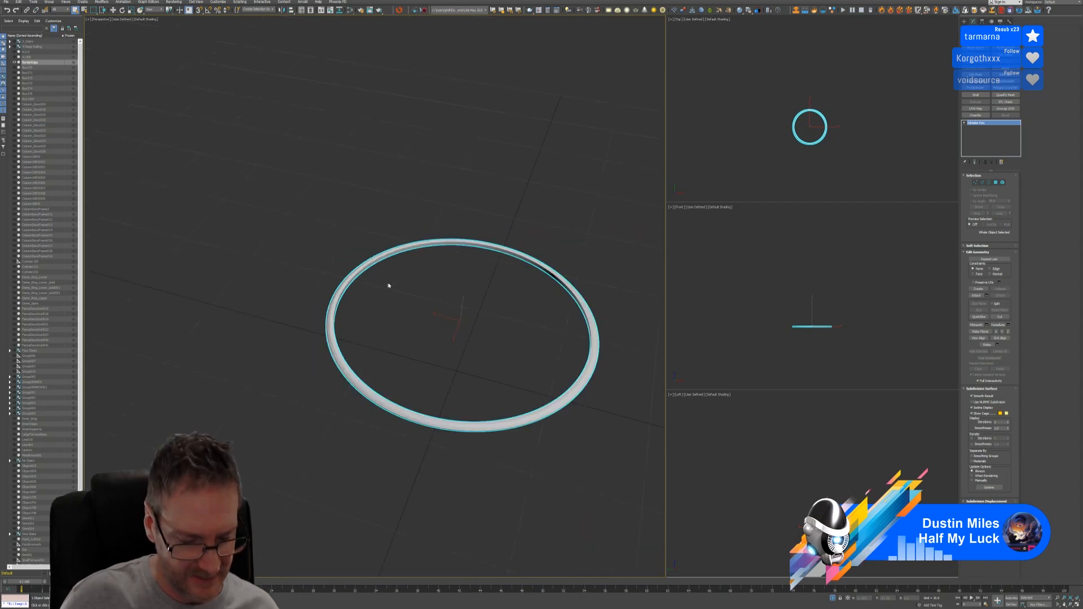
pyautogui.moveTo(387, 283)
pyautogui.keyDown('alt'); pyautogui.mouseDown(button='middle')
pyautogui.moveTo(374, 278)
pyautogui.moveTo(389, 278)
pyautogui.mouseUp(button='middle'); pyautogui.keyUp('alt')
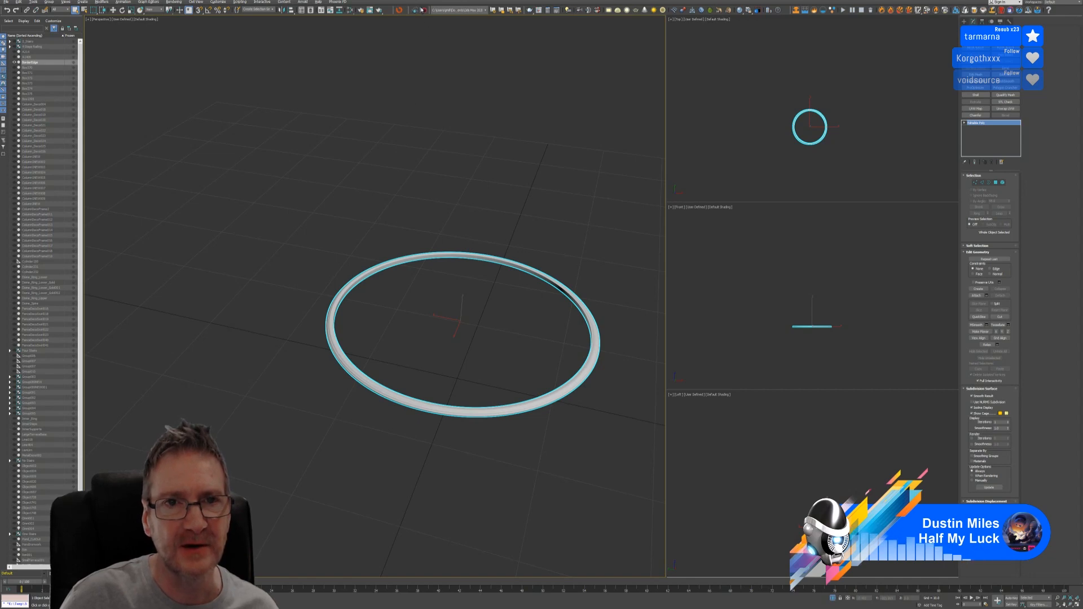
pyautogui.click(422, 10)
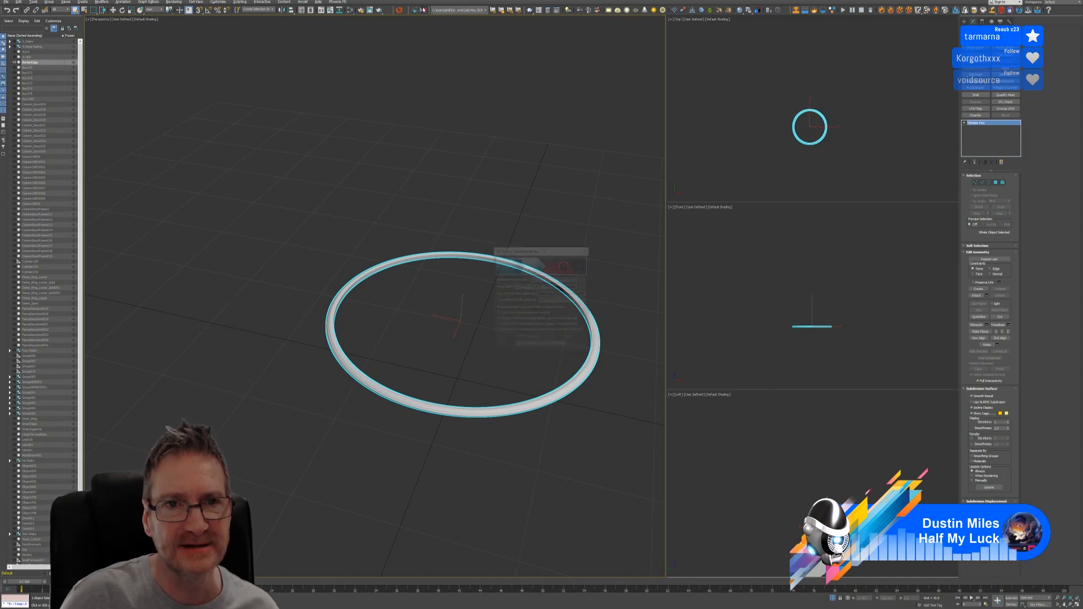
pyautogui.click(542, 345)
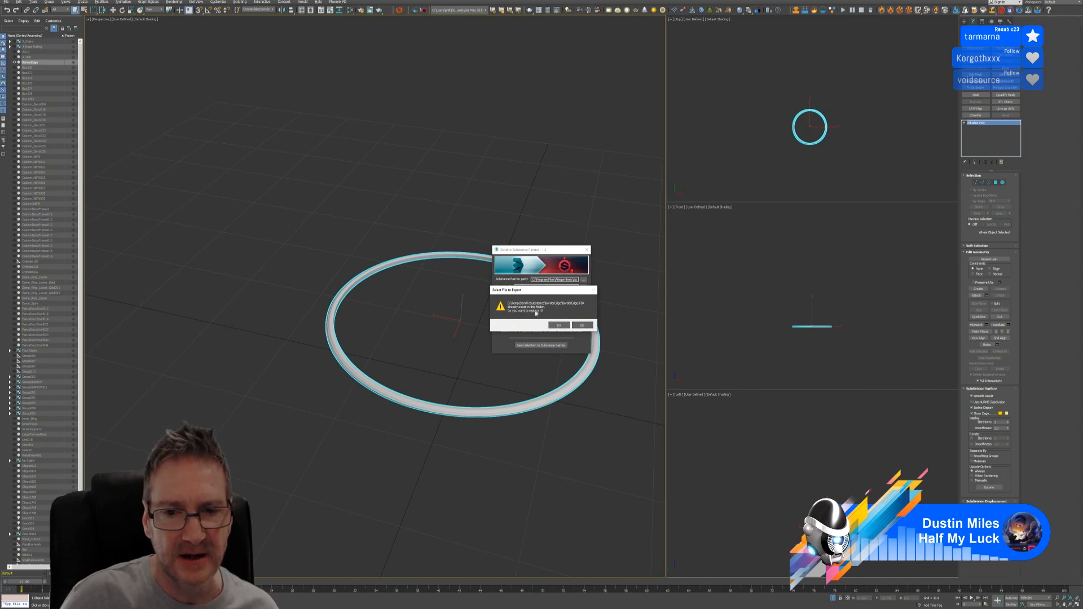
pyautogui.click(557, 325)
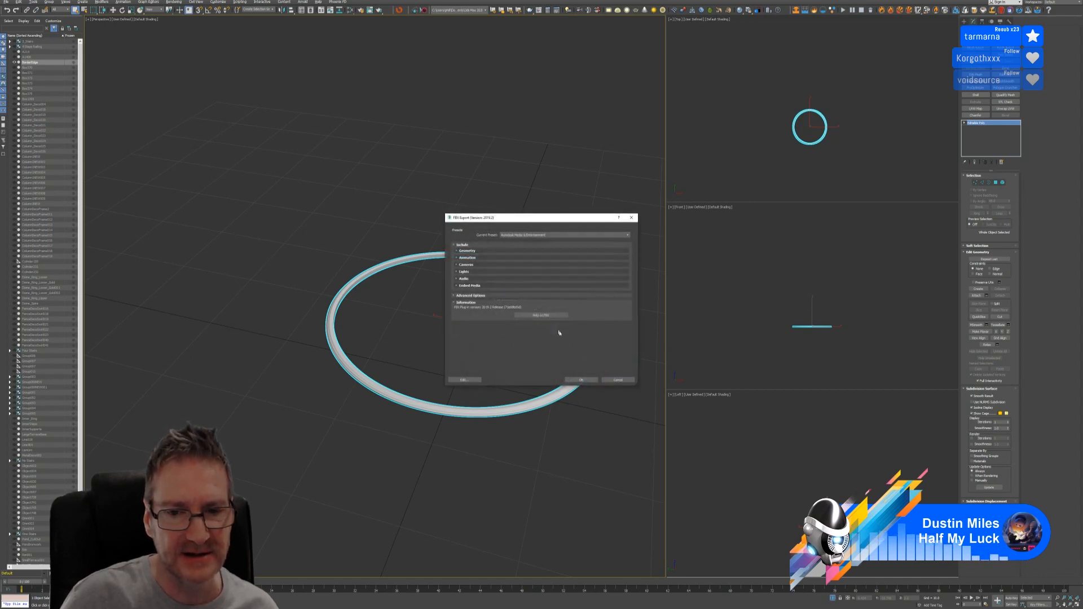
pyautogui.click(582, 379)
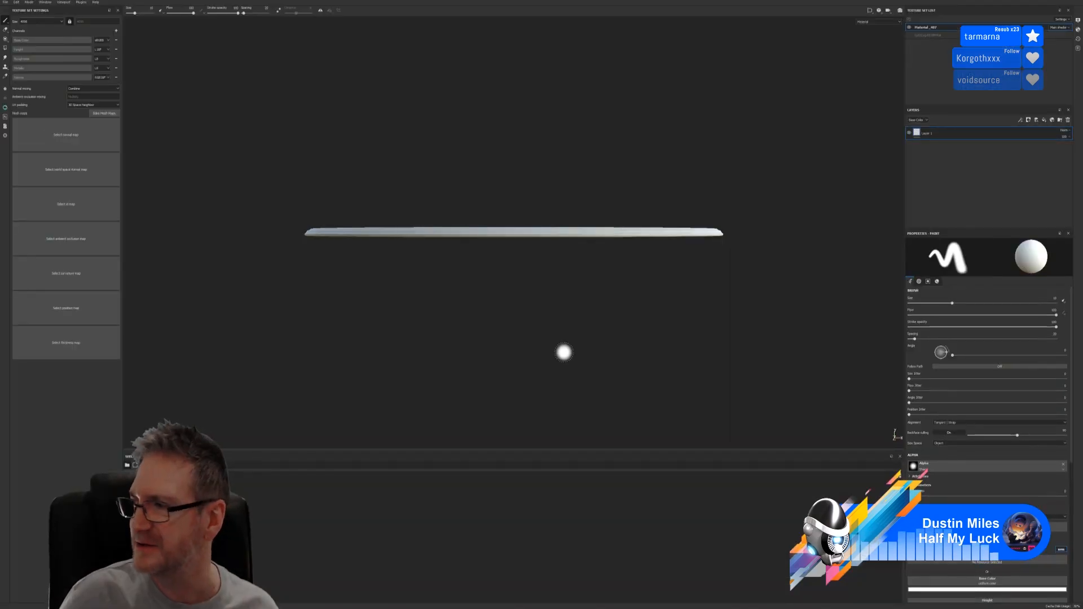
# Apply a rough grey stone-like material from the shelf to the ring as a new fill layer
pyautogui.keyDown('alt'); pyautogui.moveTo(394, 259); pyautogui.dragTo(338, 265); pyautogui.keyUp('alt')
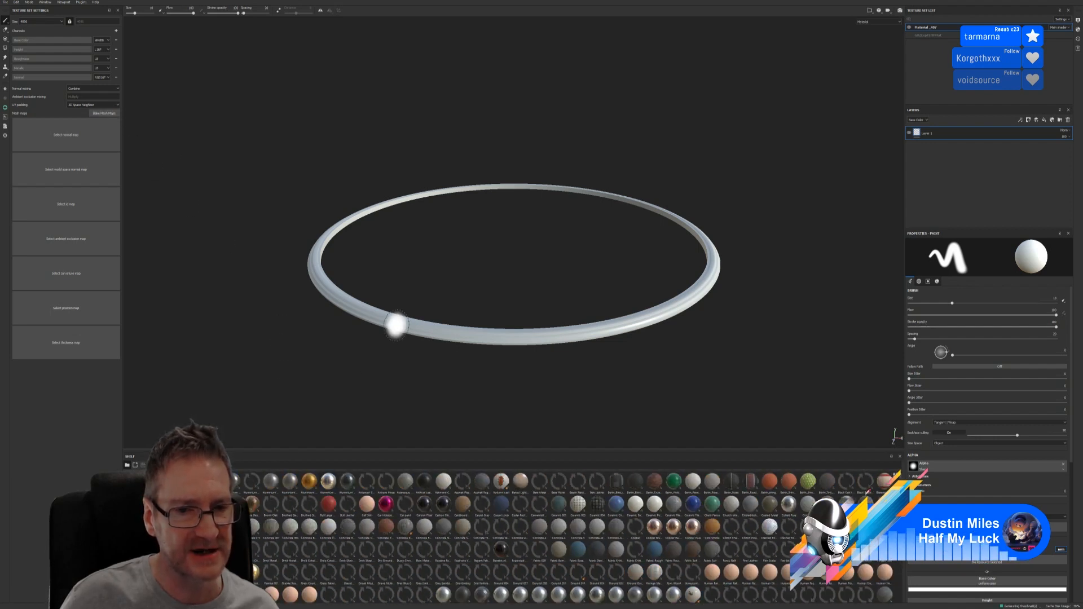
pyautogui.keyDown('alt'); pyautogui.moveTo(333, 246); pyautogui.dragTo(308, 266); pyautogui.keyUp('alt')
pyautogui.scroll(2, 323, 275)
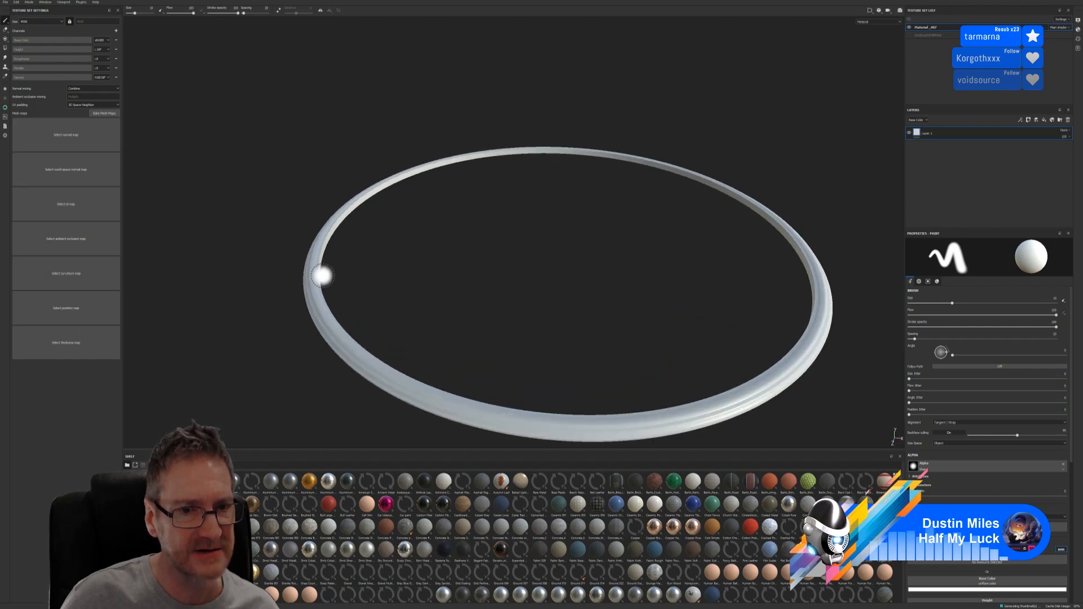
pyautogui.scroll(5, 323, 276)
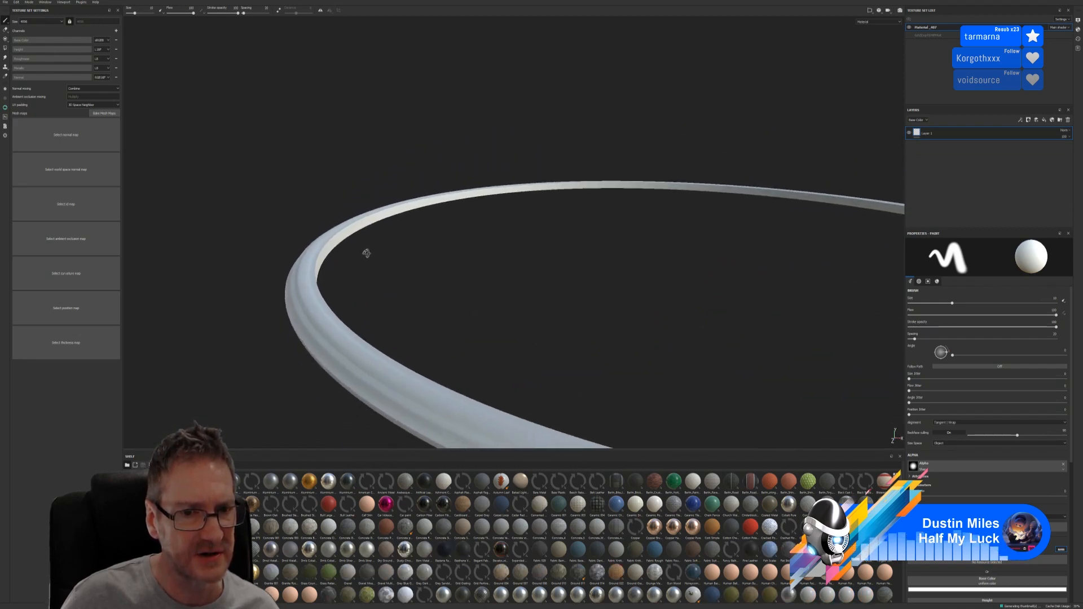
pyautogui.moveTo(366, 253)
pyautogui.keyDown('alt'); pyautogui.mouseDown()
pyautogui.moveTo(375, 235)
pyautogui.moveTo(401, 227)
pyautogui.moveTo(346, 242)
pyautogui.moveTo(345, 280)
pyautogui.moveTo(404, 252)
pyautogui.moveTo(408, 230)
pyautogui.moveTo(399, 225)
pyautogui.moveTo(387, 280)
pyautogui.mouseUp(); pyautogui.keyUp('alt')
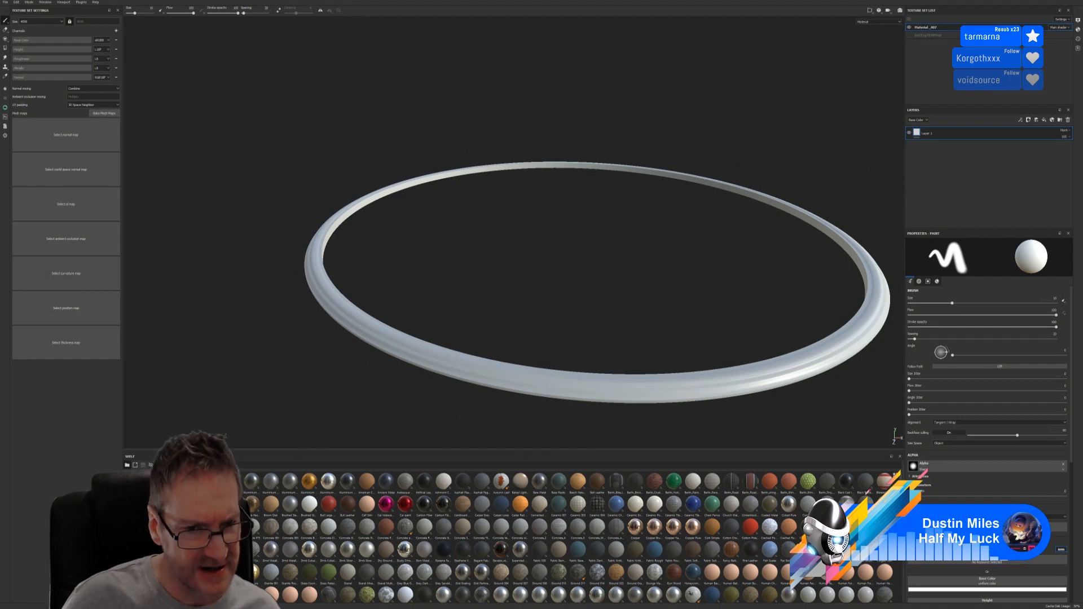
pyautogui.moveTo(270, 526); pyautogui.dragTo(422, 357)
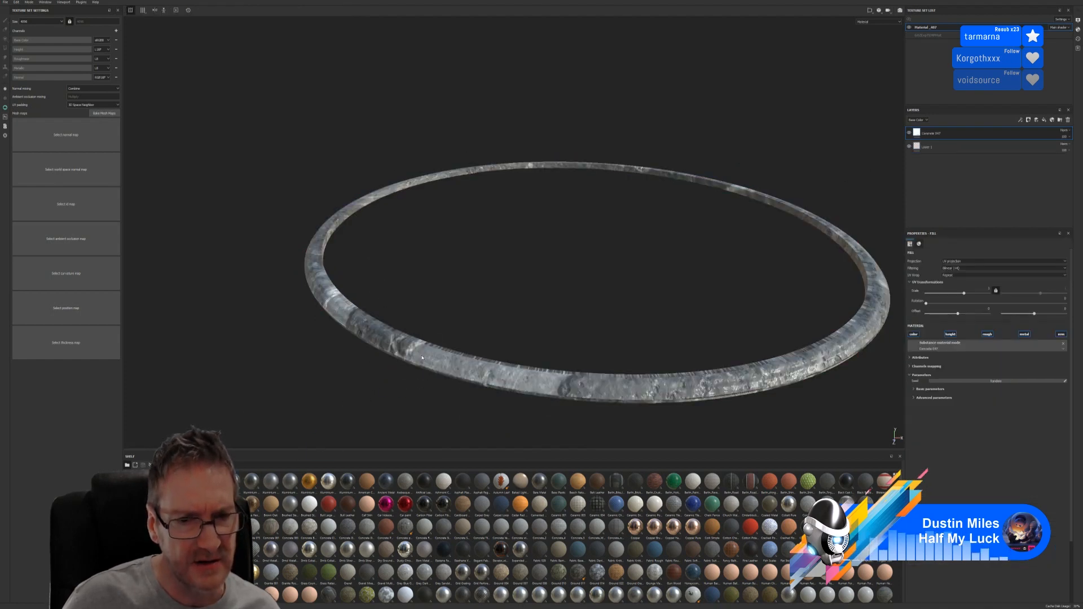
# Inspect the ring's stone material up close, close Substance Painter and dismiss the Substance export dialog in 3ds Max
pyautogui.scroll(6, 422, 358)
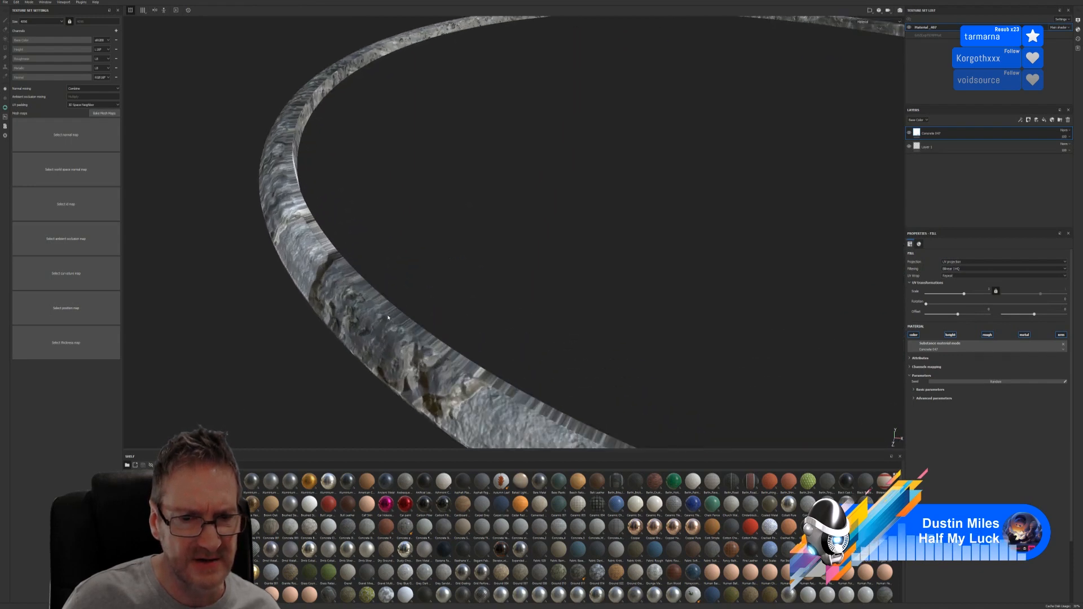
pyautogui.keyDown('alt'); pyautogui.moveTo(388, 317); pyautogui.dragTo(346, 262); pyautogui.keyUp('alt')
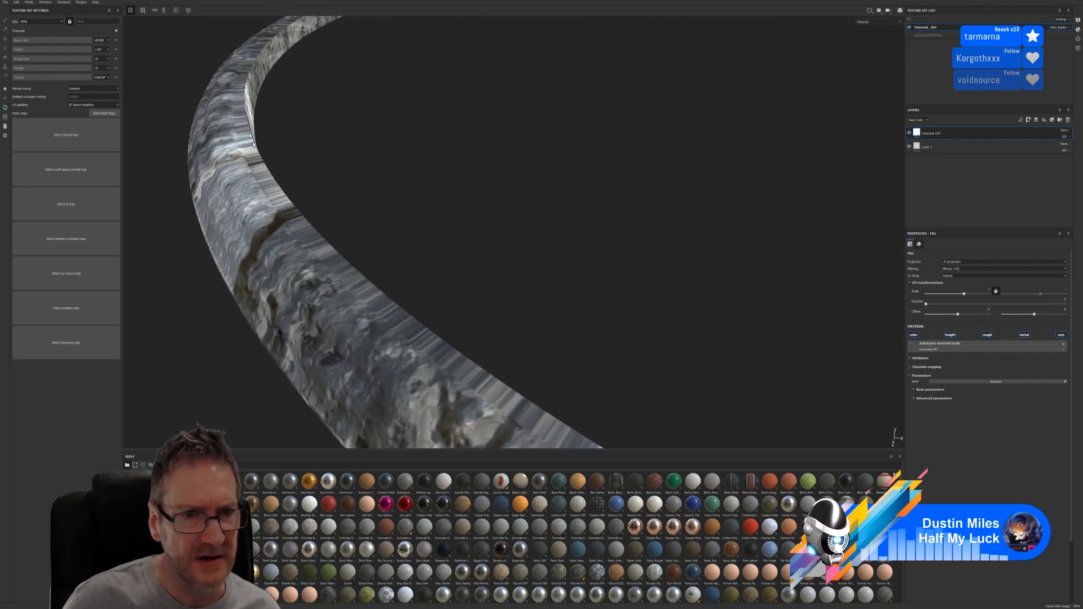
pyautogui.scroll(-8, 415, 337)
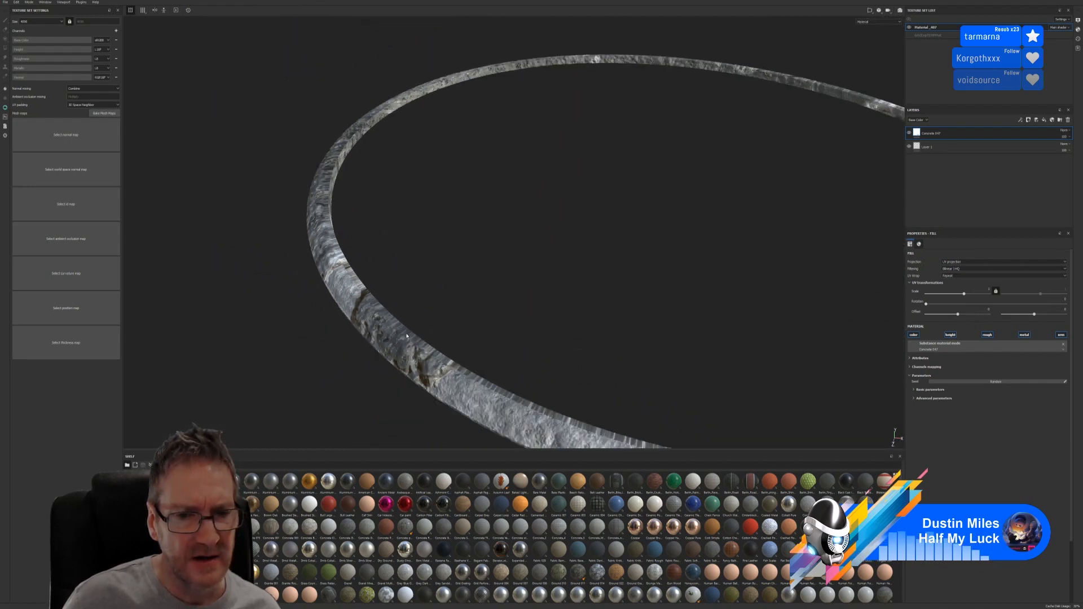
pyautogui.hotkey('ctrl', 'n')
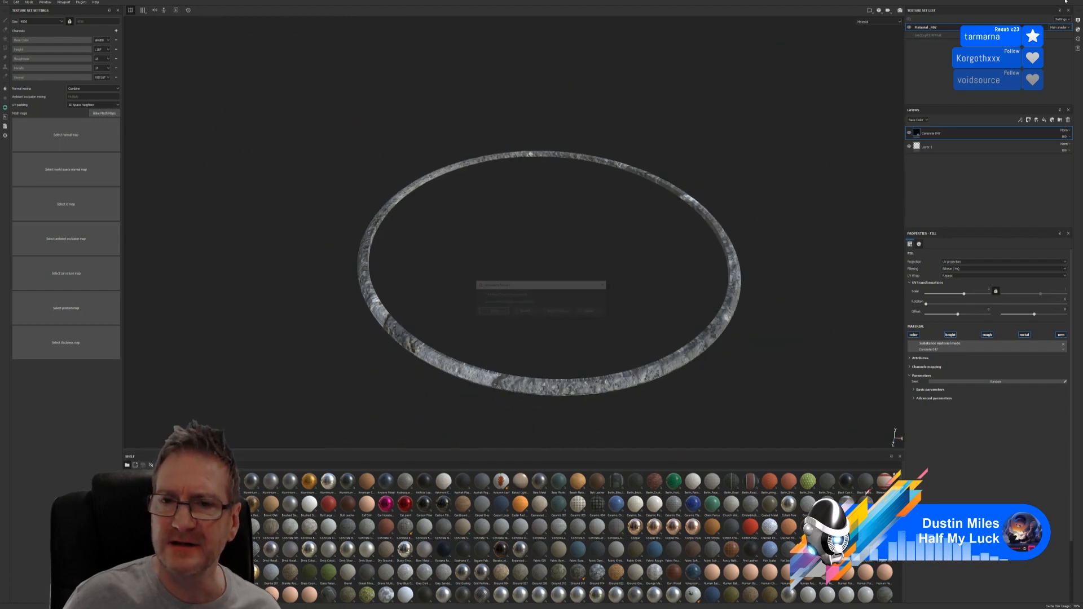
pyautogui.click(524, 311)
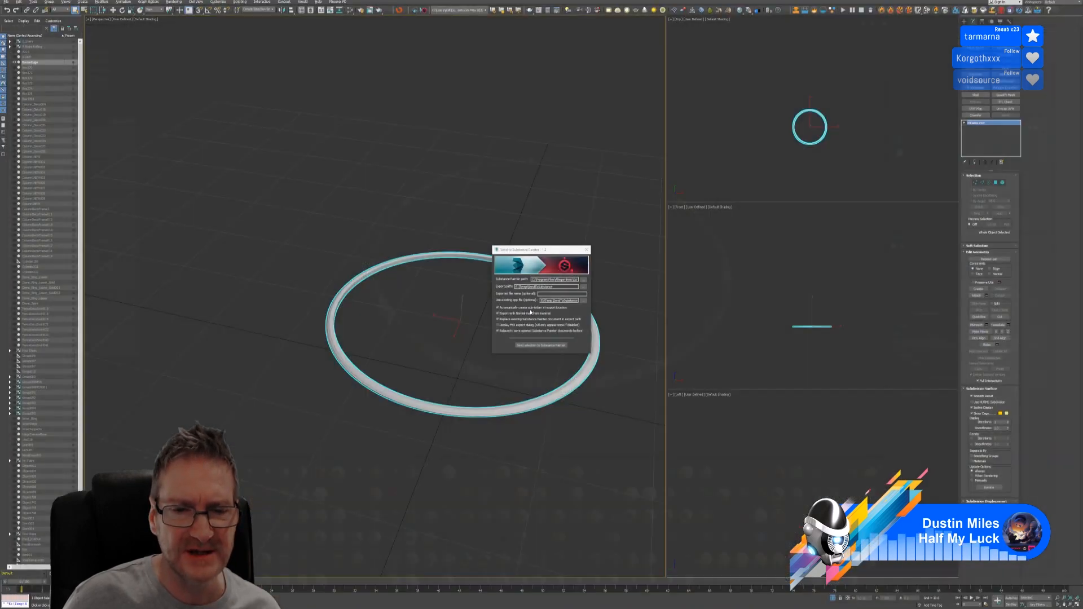
pyautogui.click(587, 249)
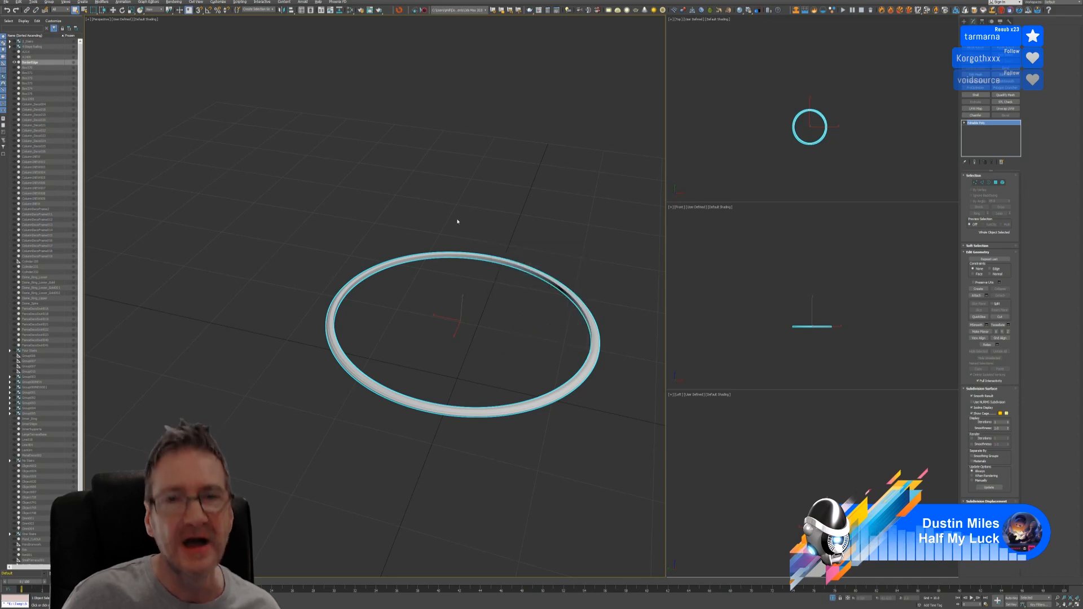
pyautogui.moveTo(457, 220); pyautogui.dragTo(440, 198, button='middle')
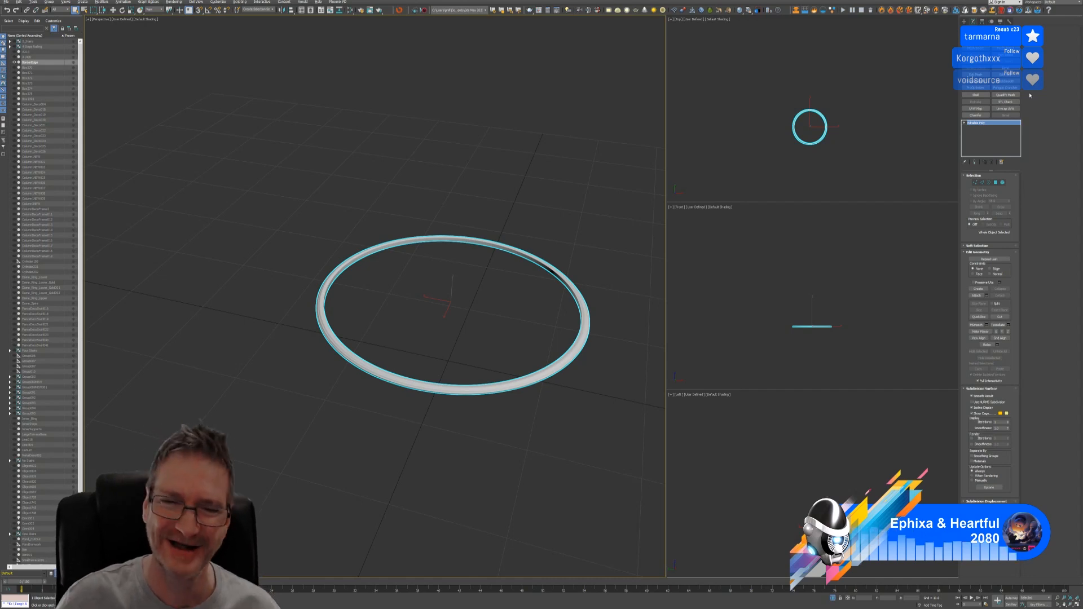
# Add a ProOptimizer modifier to the ring, calculate it and reduce the vertices to 10 percent
pyautogui.click(976, 89)
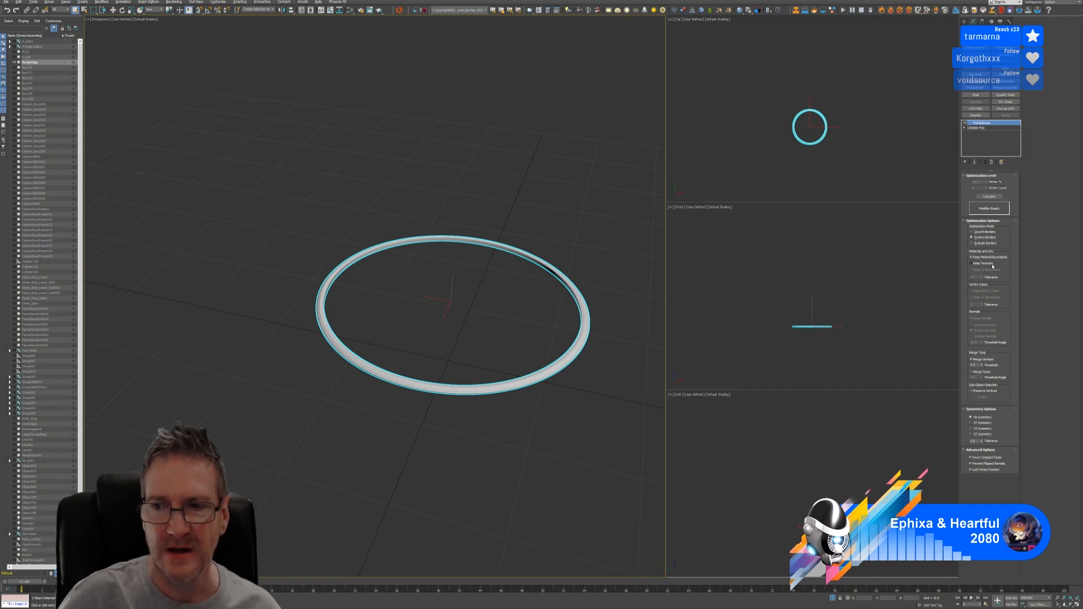
pyautogui.click(990, 197)
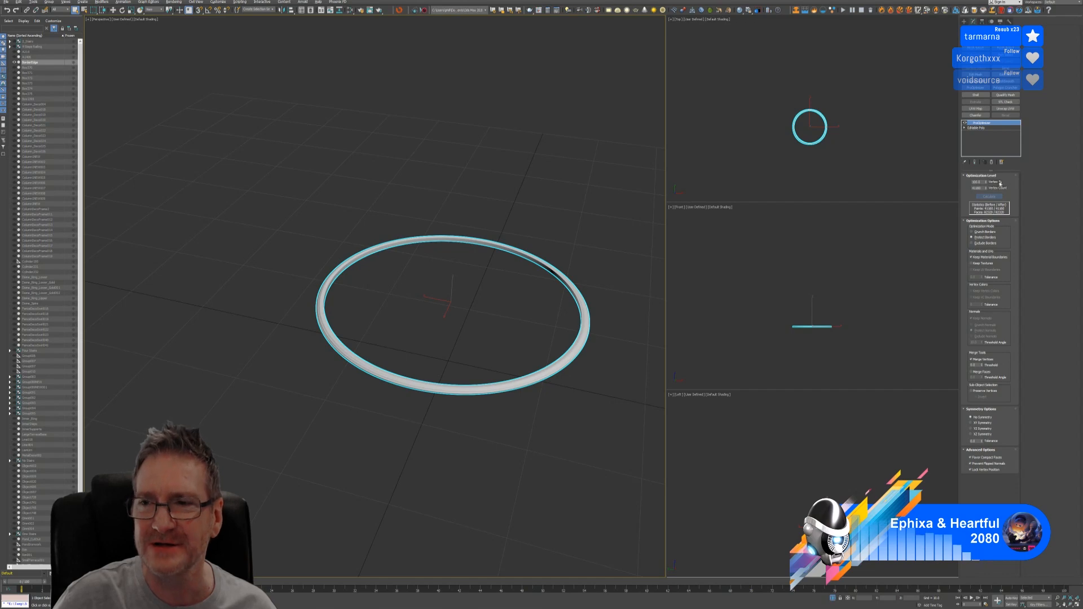
pyautogui.doubleClick(973, 181)
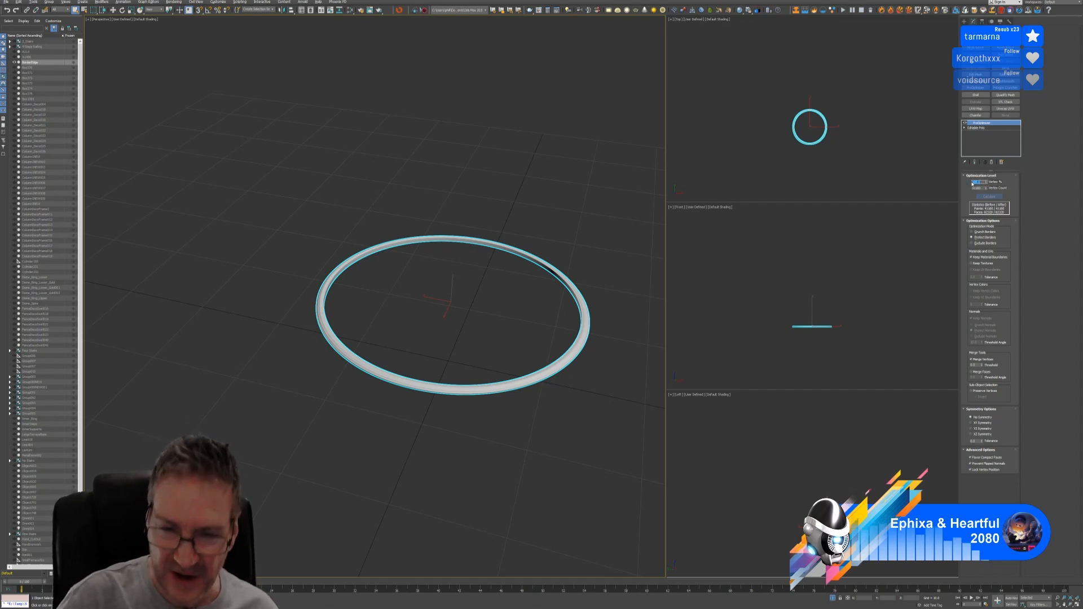
pyautogui.write('10')
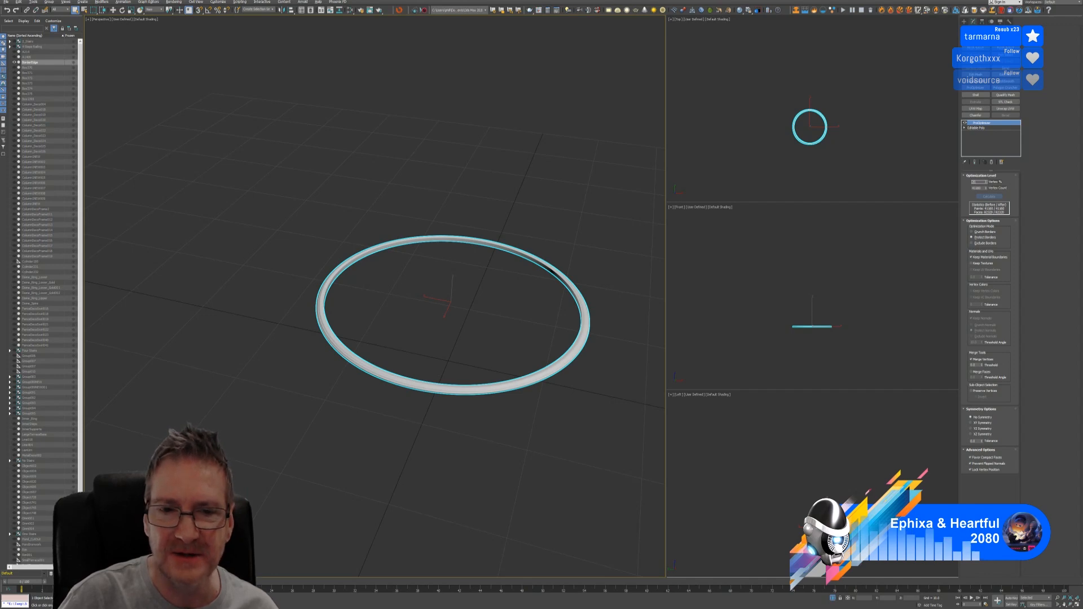
pyautogui.press('Return')
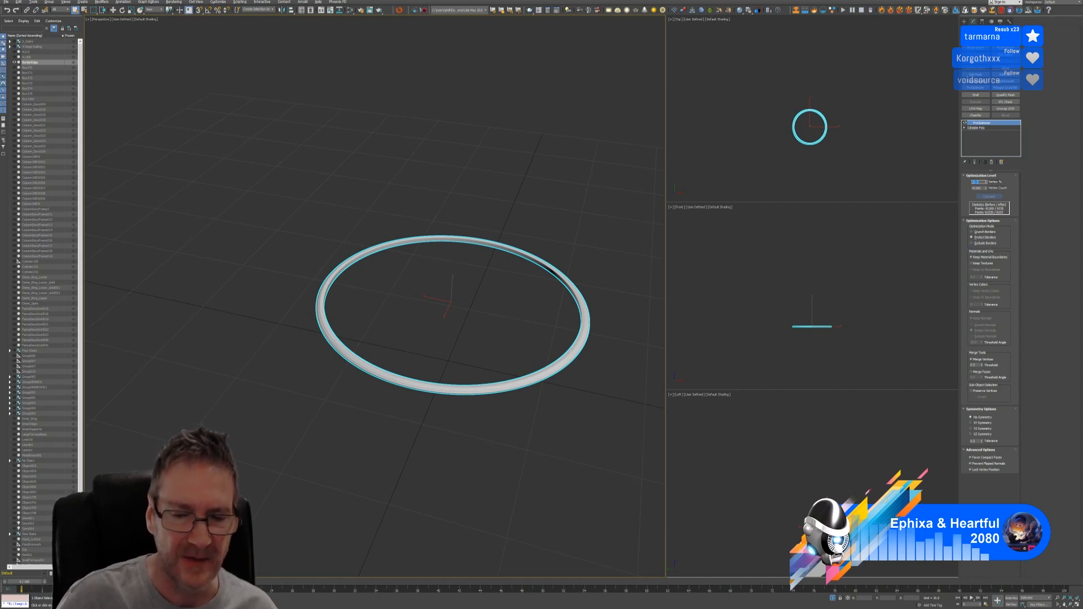
pyautogui.scroll(3, 332, 325)
pyautogui.scroll(4, 332, 325)
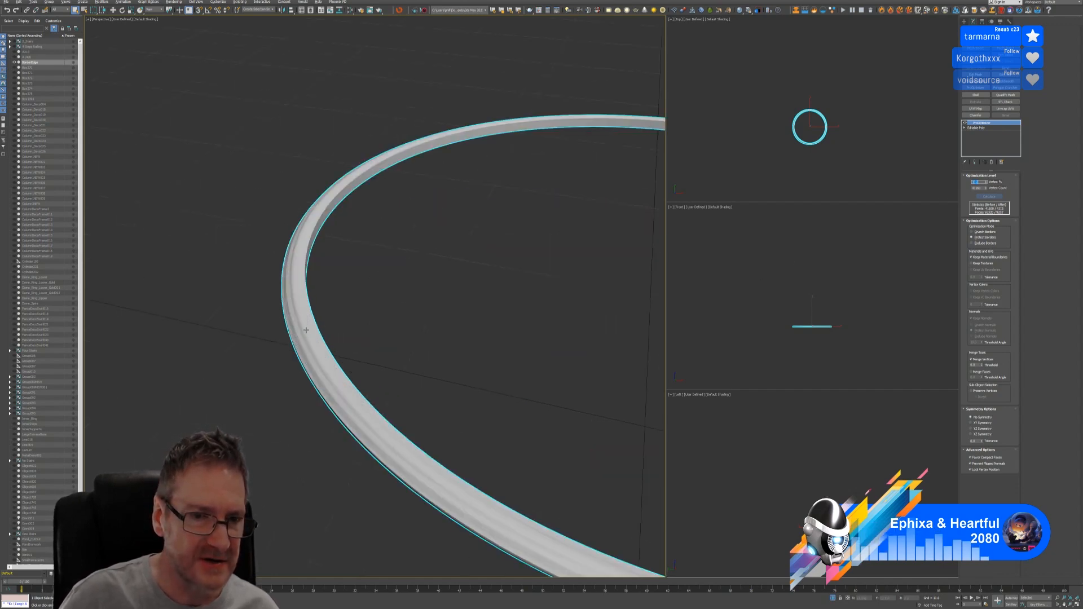
pyautogui.moveTo(321, 305); pyautogui.dragTo(316, 239, button='middle')
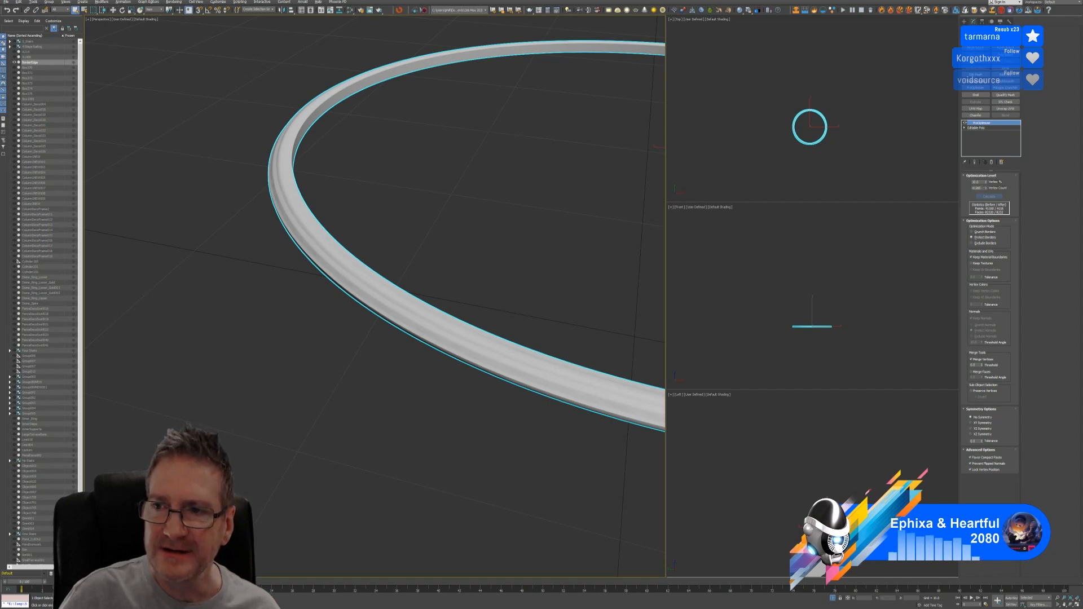
# Set the ring's ProOptimizer vertex percentage to 5
pyautogui.doubleClick(978, 181)
pyautogui.write('5')
pyautogui.press('Return')
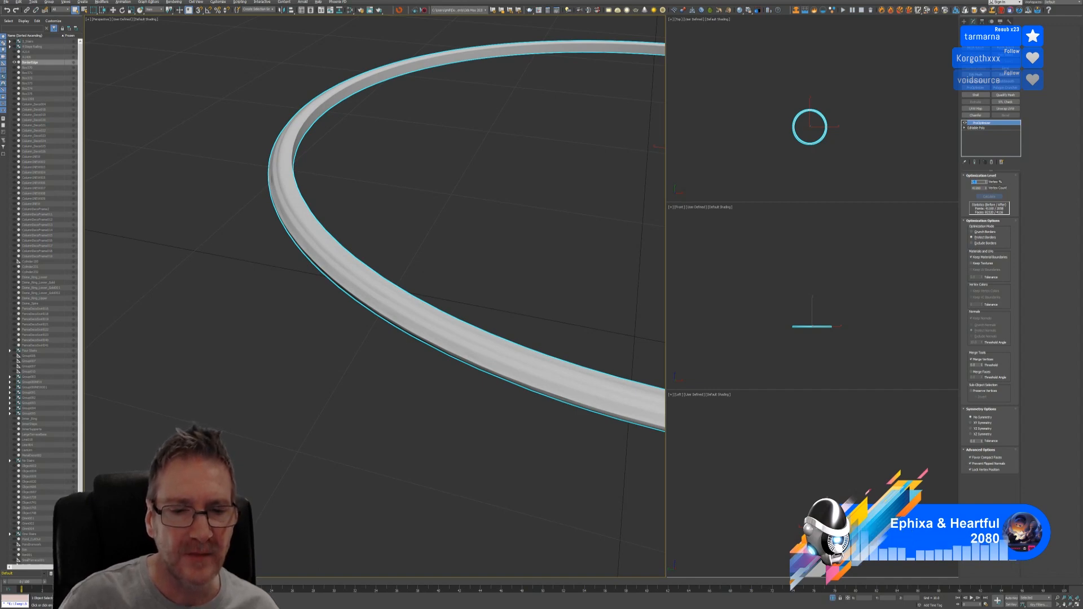
# Examine the optimized ring from several angles and up close for loss of shape or surface smoothness
pyautogui.scroll(-3, 522, 293)
pyautogui.moveTo(527, 293); pyautogui.dragTo(597, 185, button='middle')
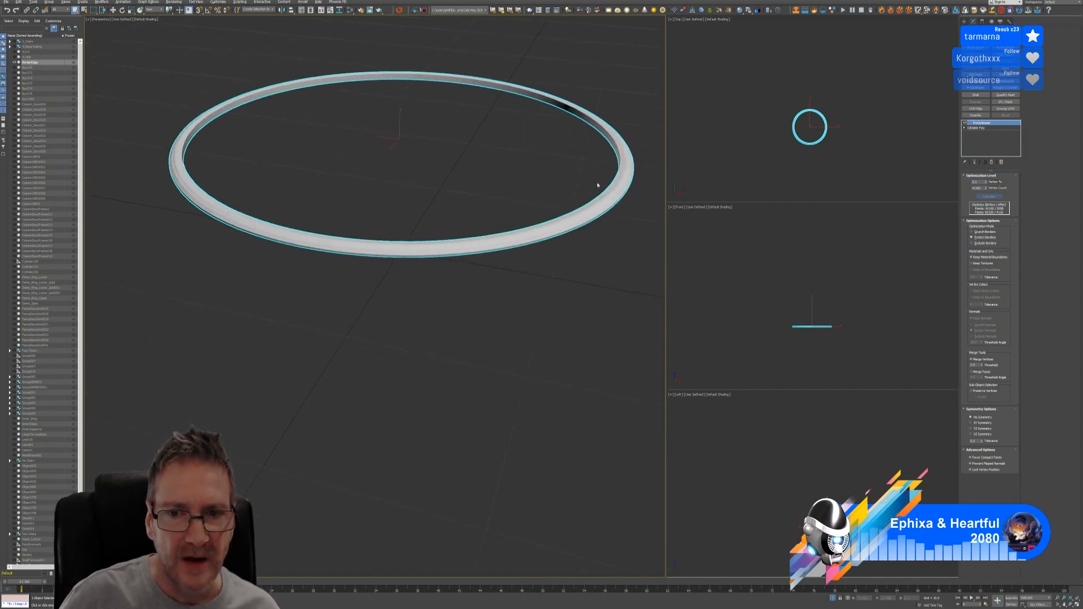
pyautogui.keyDown('alt'); pyautogui.moveTo(526, 210); pyautogui.dragTo(501, 182, button='middle'); pyautogui.keyUp('alt')
pyautogui.scroll(5, 504, 265)
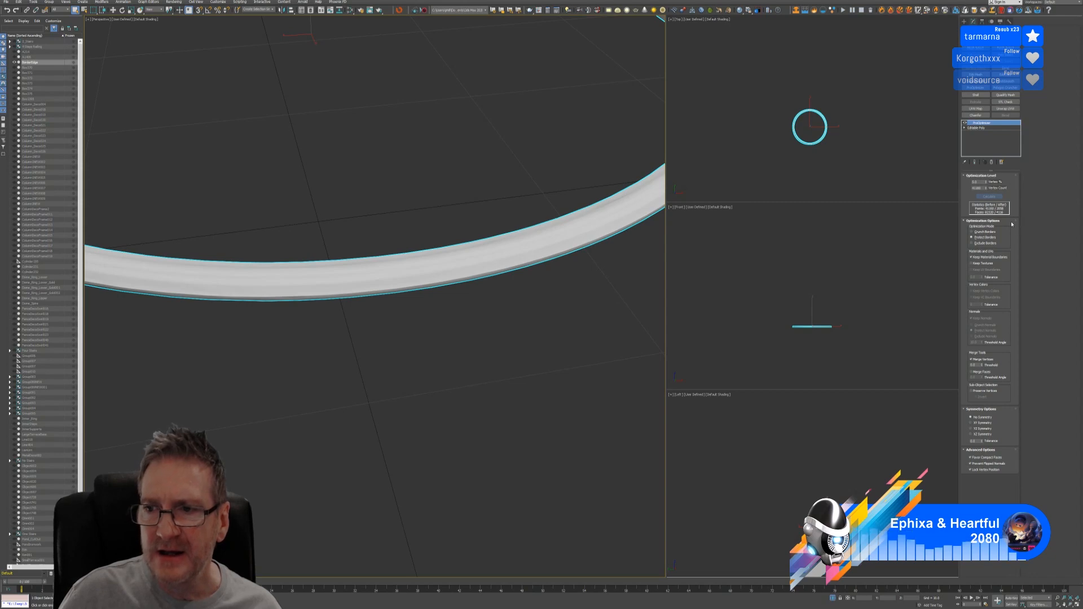
pyautogui.scroll(-5, 493, 275)
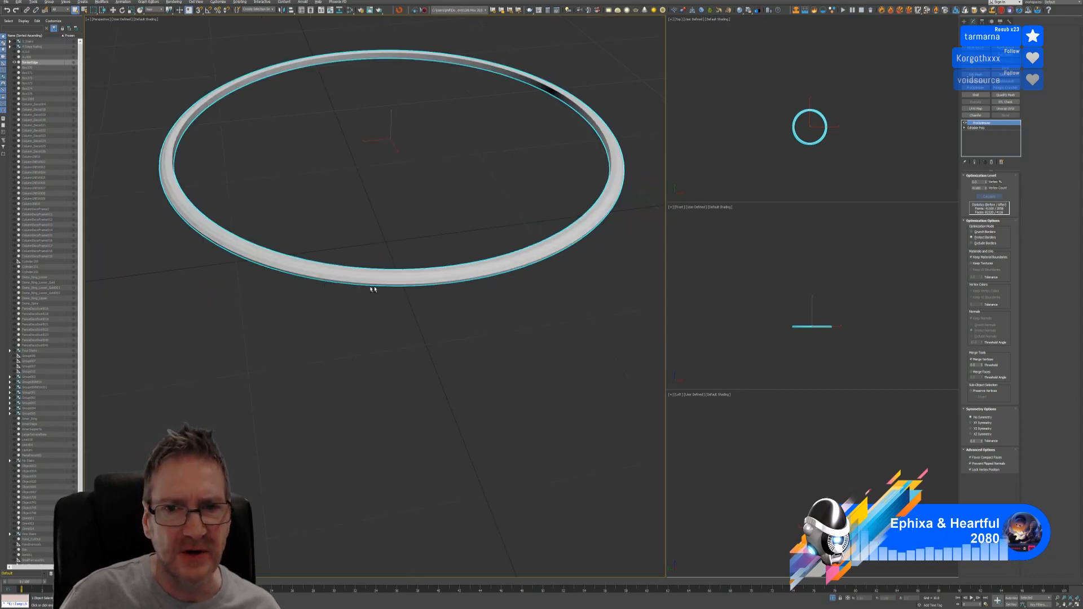
pyautogui.keyDown('alt'); pyautogui.moveTo(372, 289); pyautogui.dragTo(240, 255, button='middle'); pyautogui.keyUp('alt')
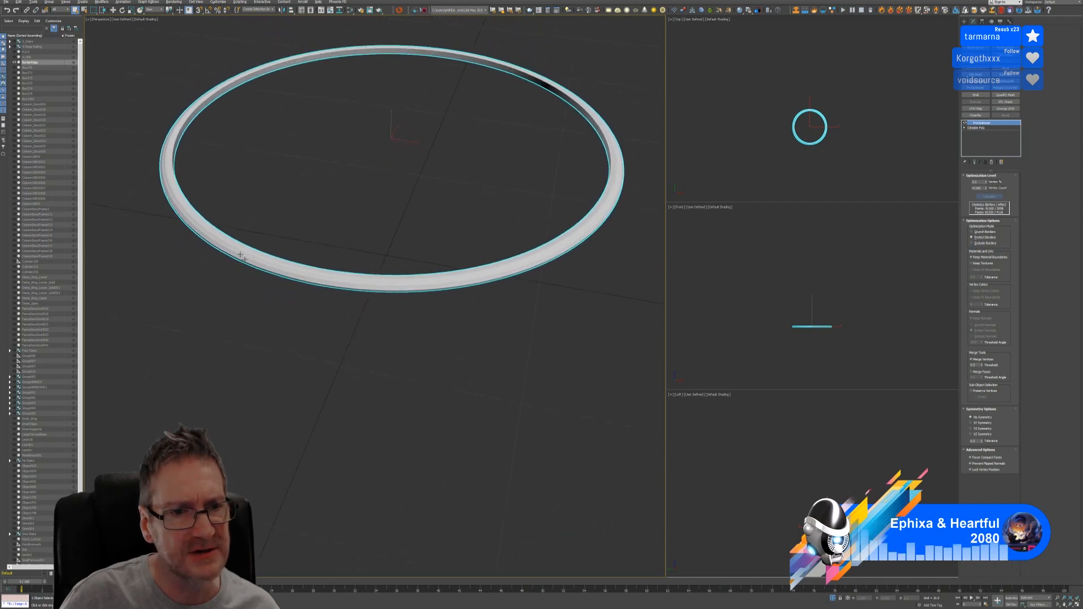
pyautogui.scroll(6, 231, 248)
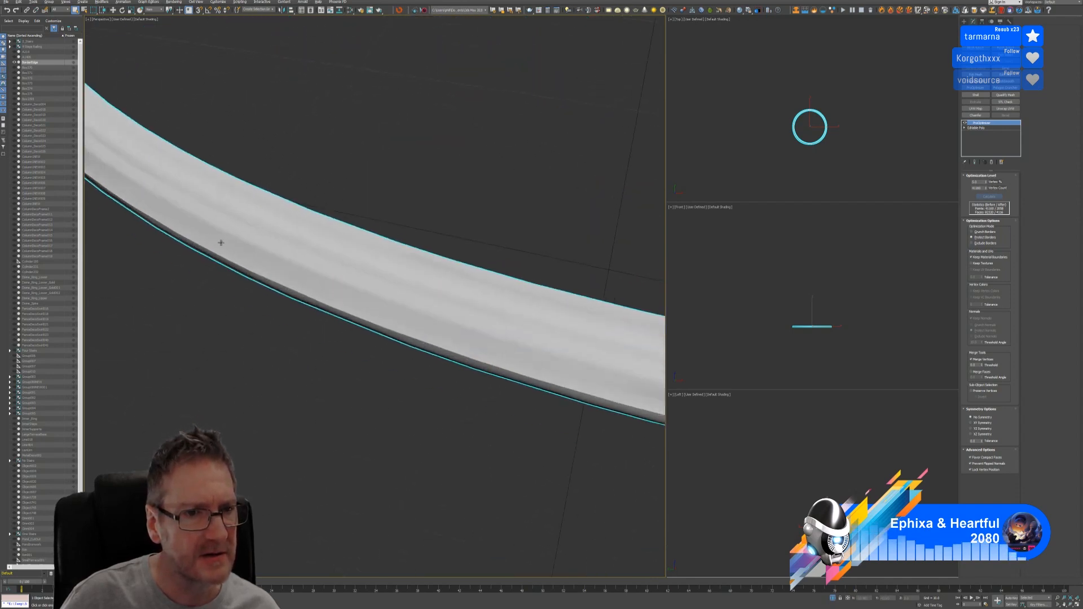
pyautogui.scroll(-10, 220, 242)
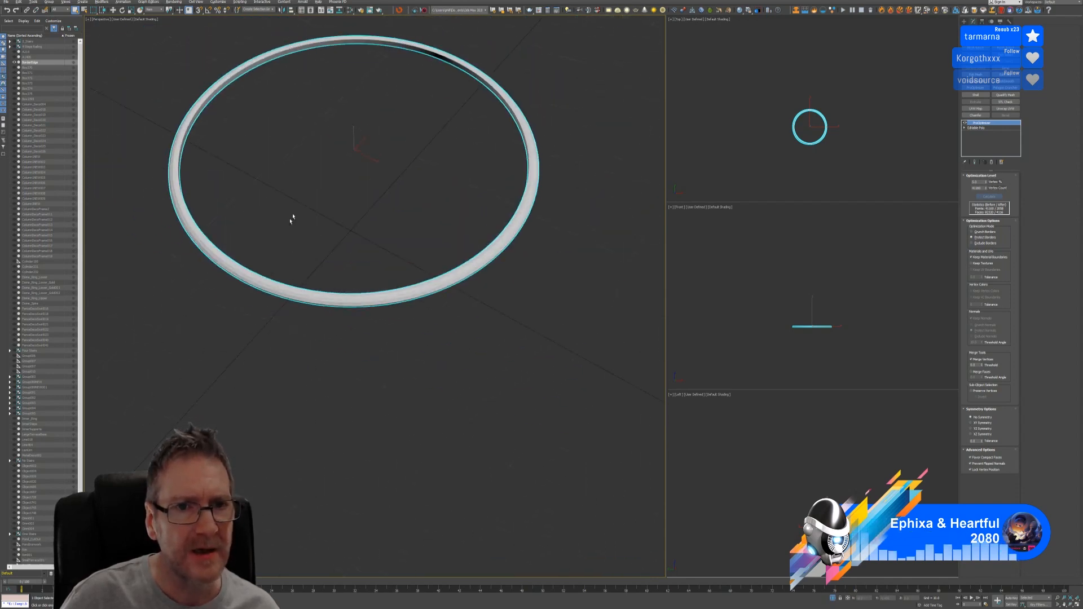
pyautogui.keyDown('alt'); pyautogui.moveTo(288, 218); pyautogui.dragTo(299, 207, button='middle'); pyautogui.keyUp('alt')
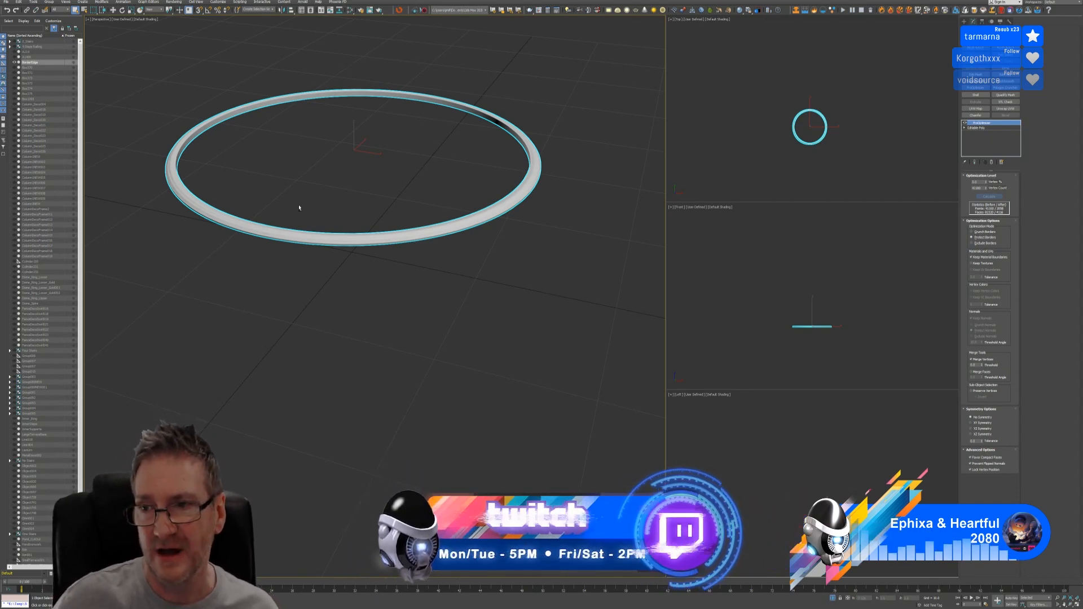
# Collapse the ring's whole modifier stack and convert the resulting mesh to an Editable Poly
pyautogui.rightClick(980, 124)
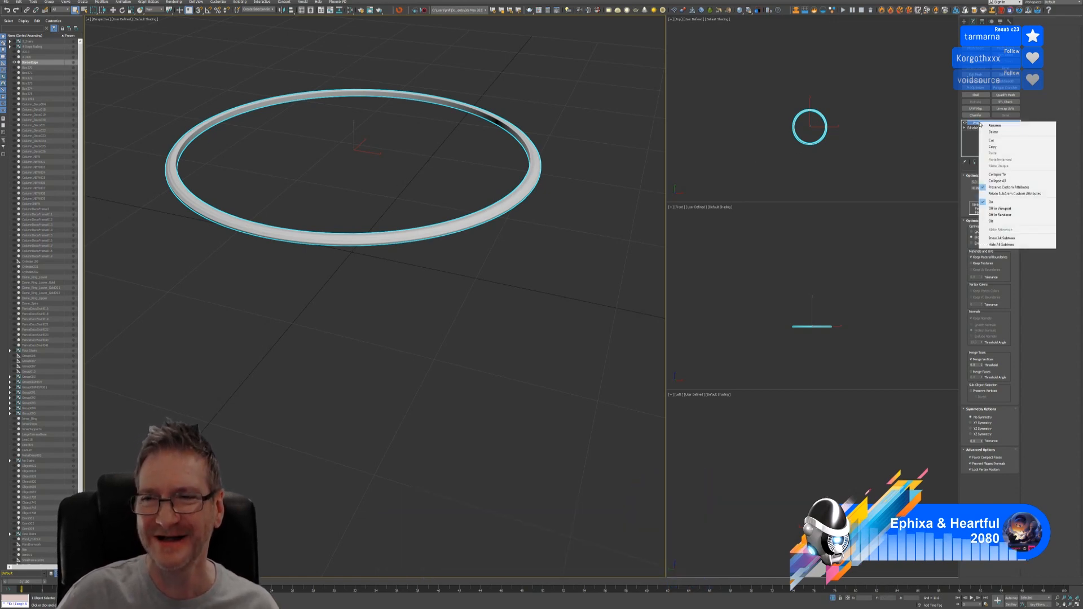
pyautogui.click(1007, 181)
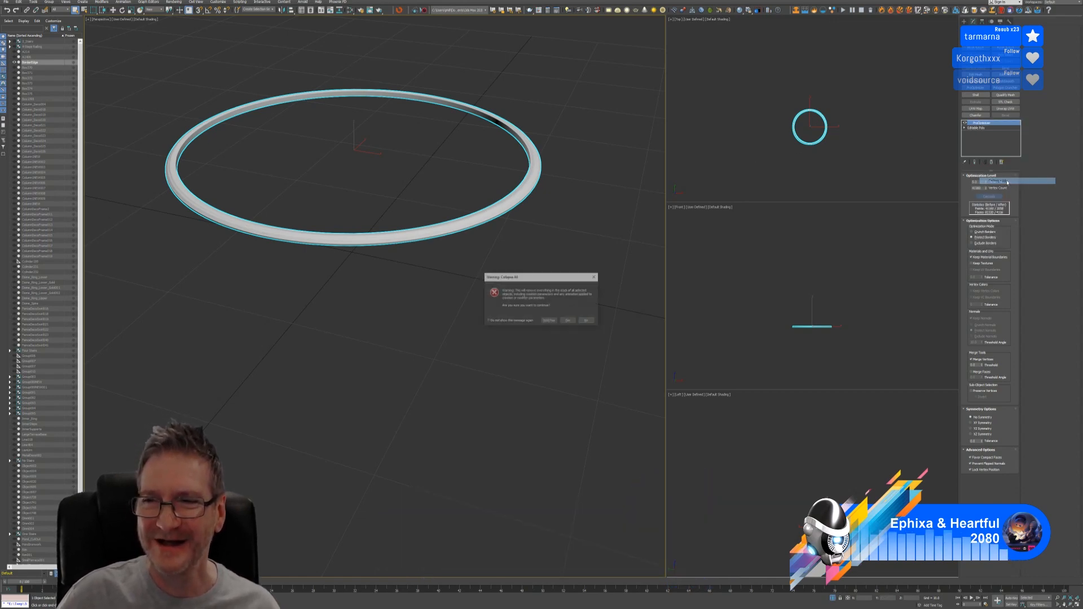
pyautogui.click(569, 321)
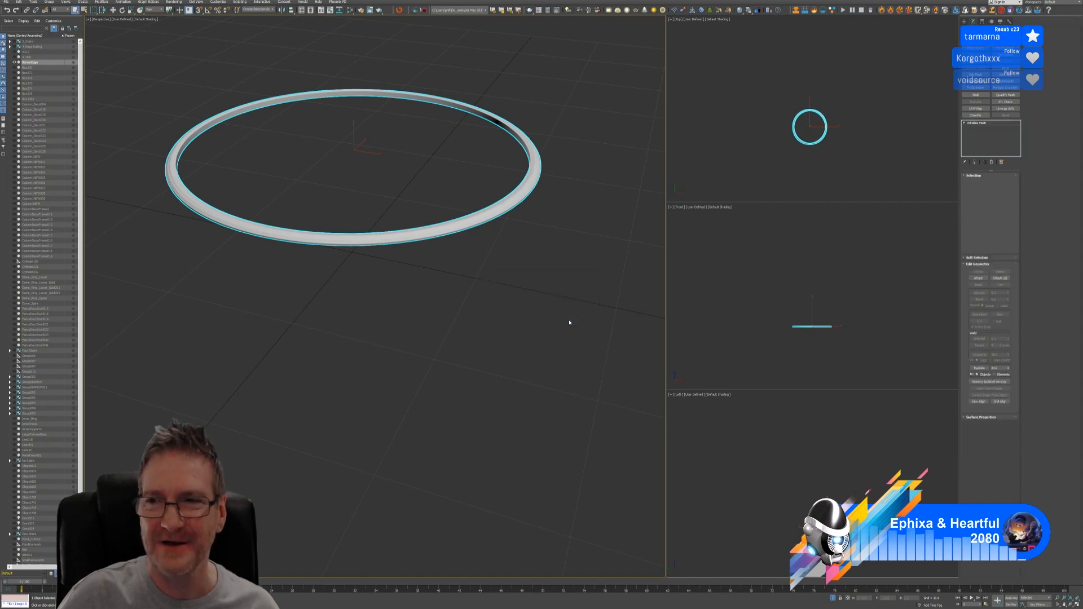
pyautogui.rightClick(995, 133)
pyautogui.click(1004, 169)
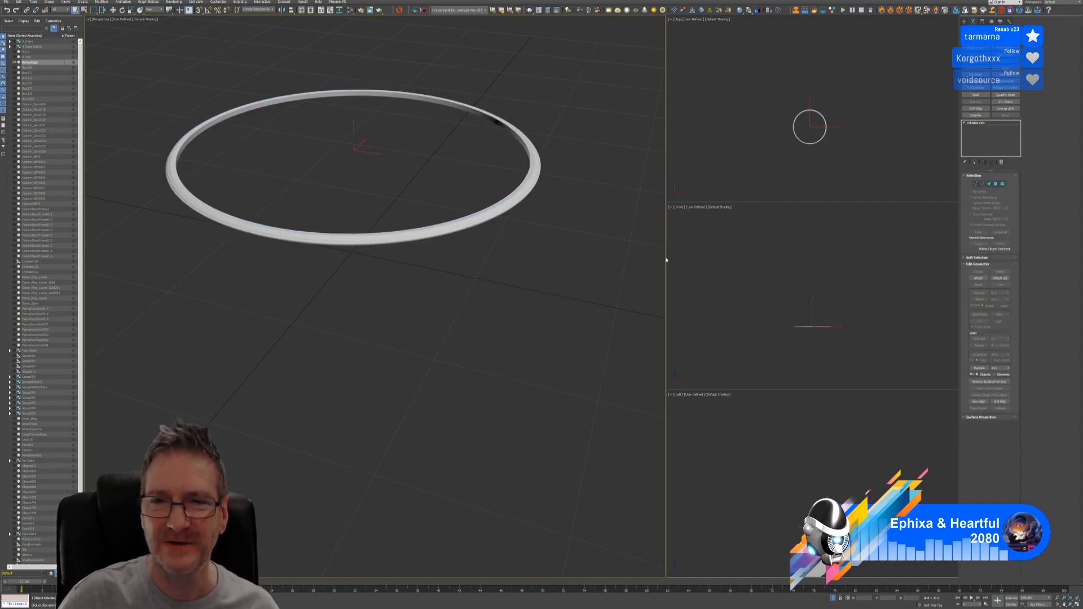
pyautogui.moveTo(557, 264); pyautogui.dragTo(559, 282, button='middle')
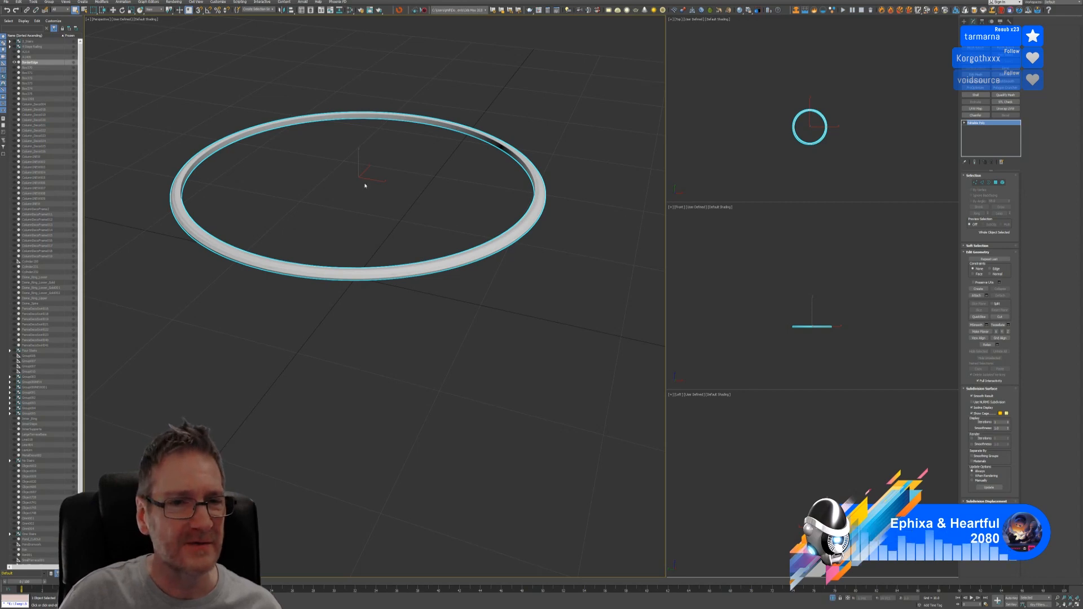
pyautogui.moveTo(366, 176); pyautogui.dragTo(377, 221, button='middle')
# Send the ring to RizomUV, orbit to see it from above and display it with solid shading instead of wireframe
pyautogui.click(399, 10)
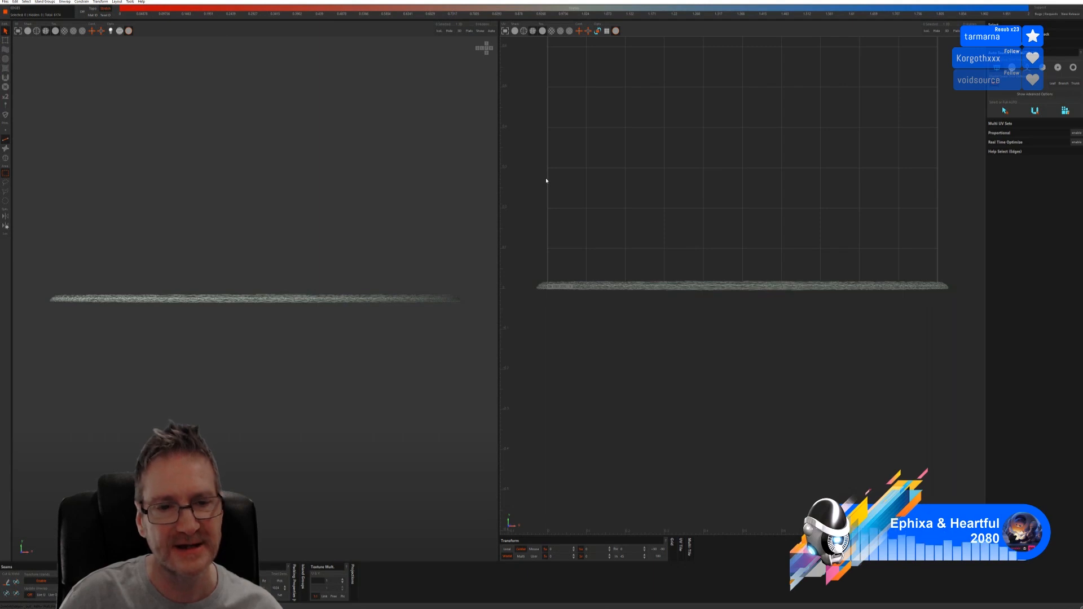
pyautogui.click(46, 32)
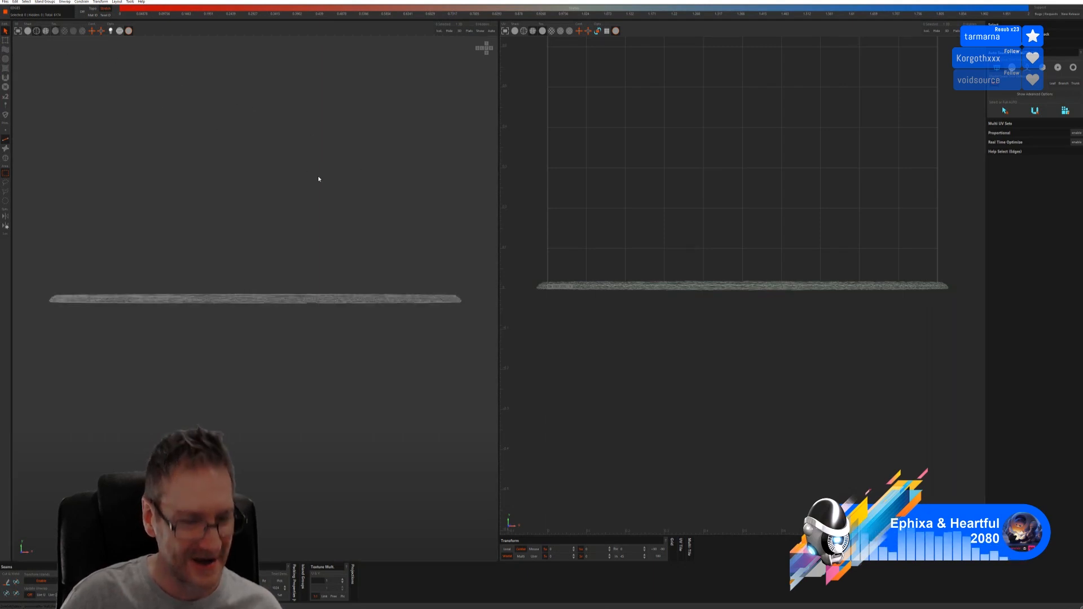
pyautogui.keyDown('alt'); pyautogui.moveTo(308, 183); pyautogui.dragTo(303, 193); pyautogui.keyUp('alt')
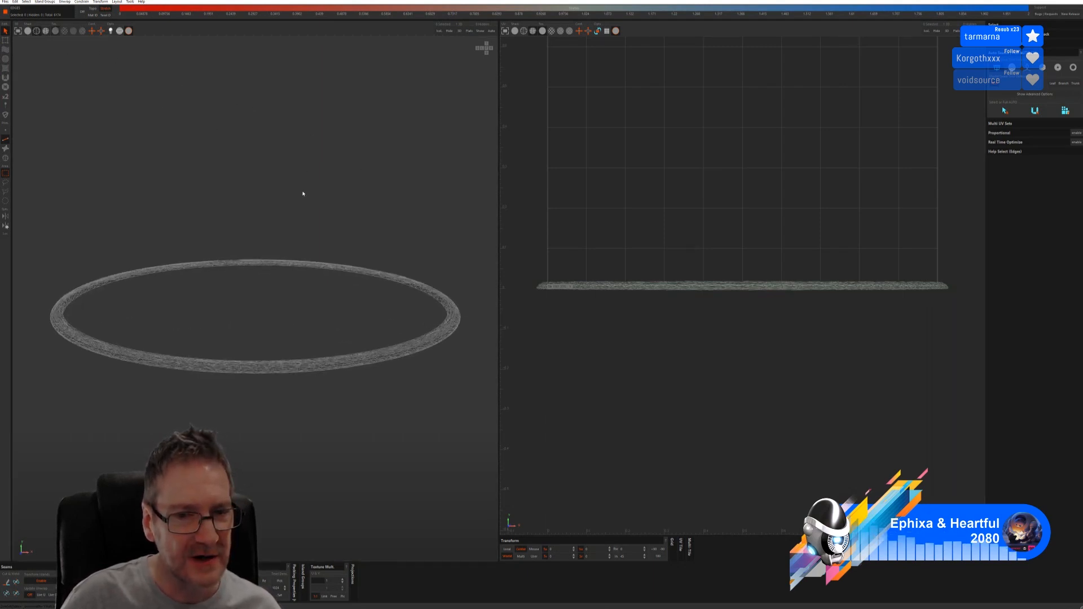
pyautogui.click(27, 32)
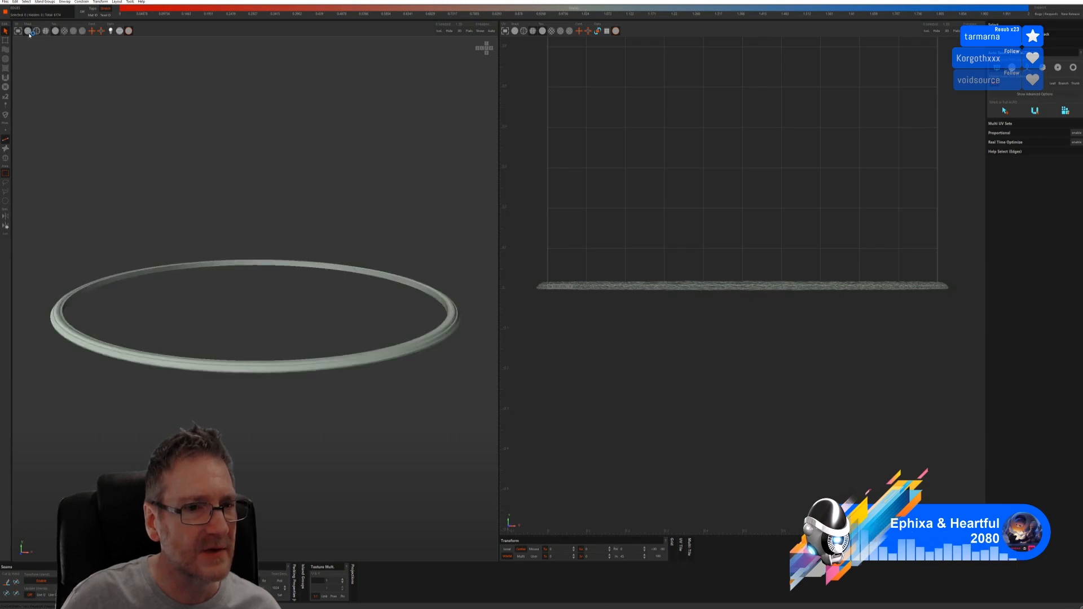
pyautogui.keyDown('alt'); pyautogui.moveTo(262, 202); pyautogui.dragTo(255, 223); pyautogui.keyUp('alt')
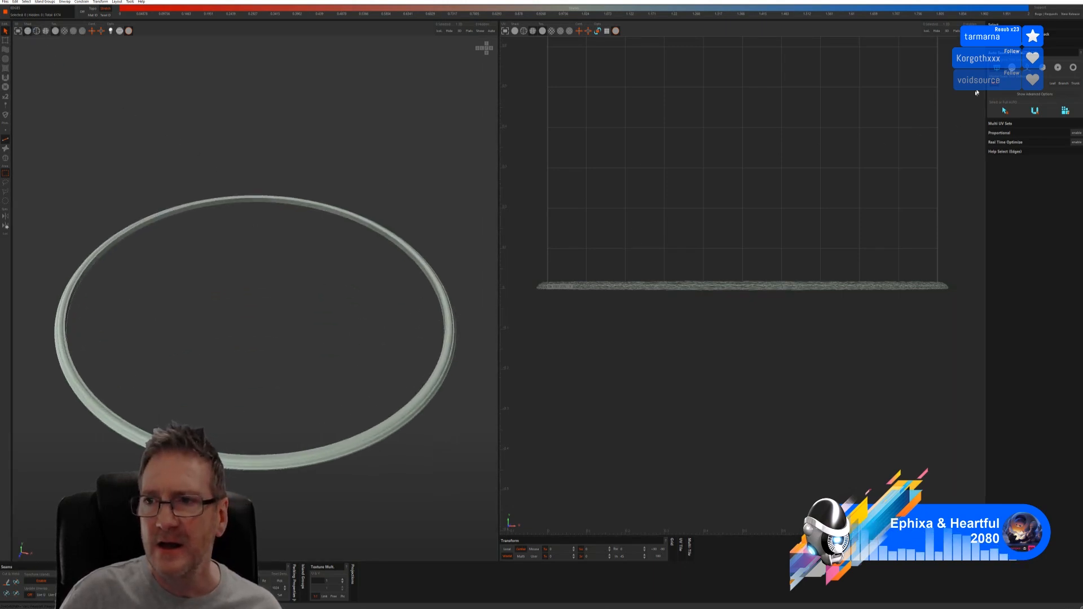
# Try automatic seam selection and unfolding on the ring, and undo the attempt
pyautogui.click(1004, 110)
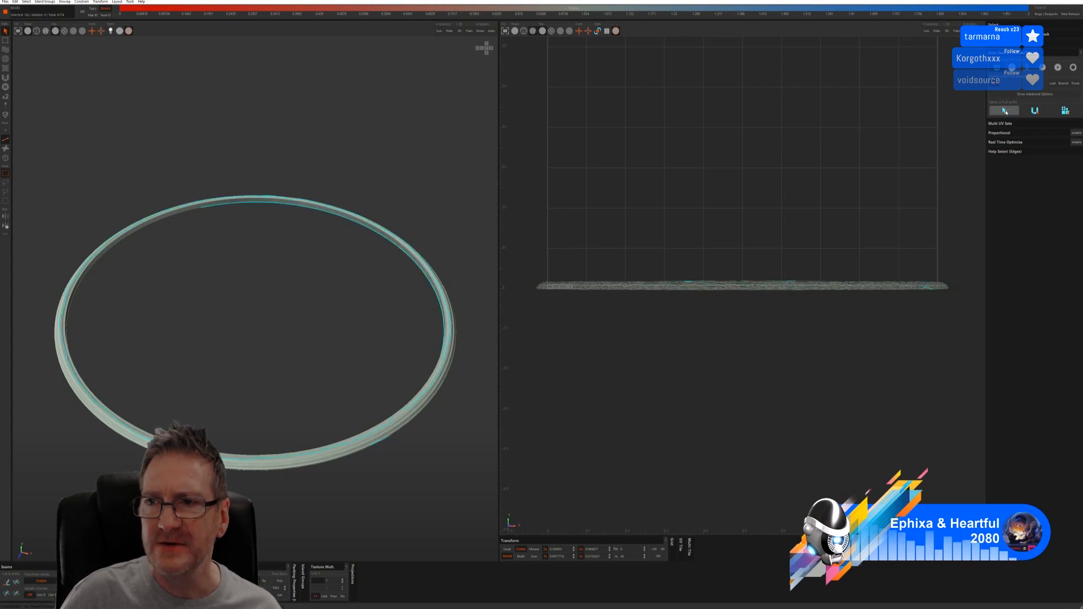
pyautogui.click(1035, 112)
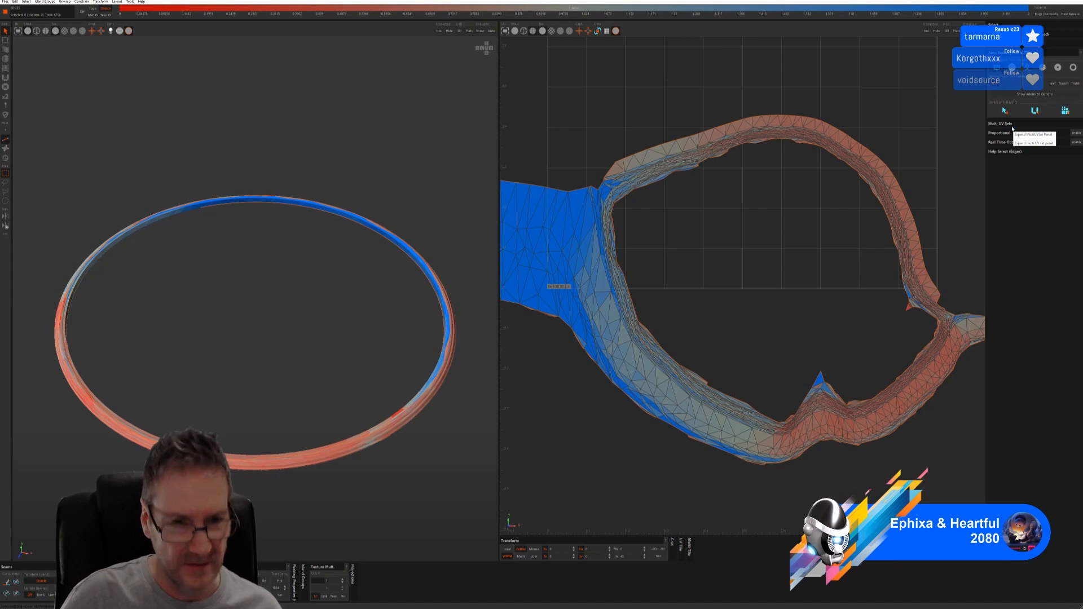
pyautogui.hotkey('ctrl', 'z')
pyautogui.hotkey('ctrl', 'z')
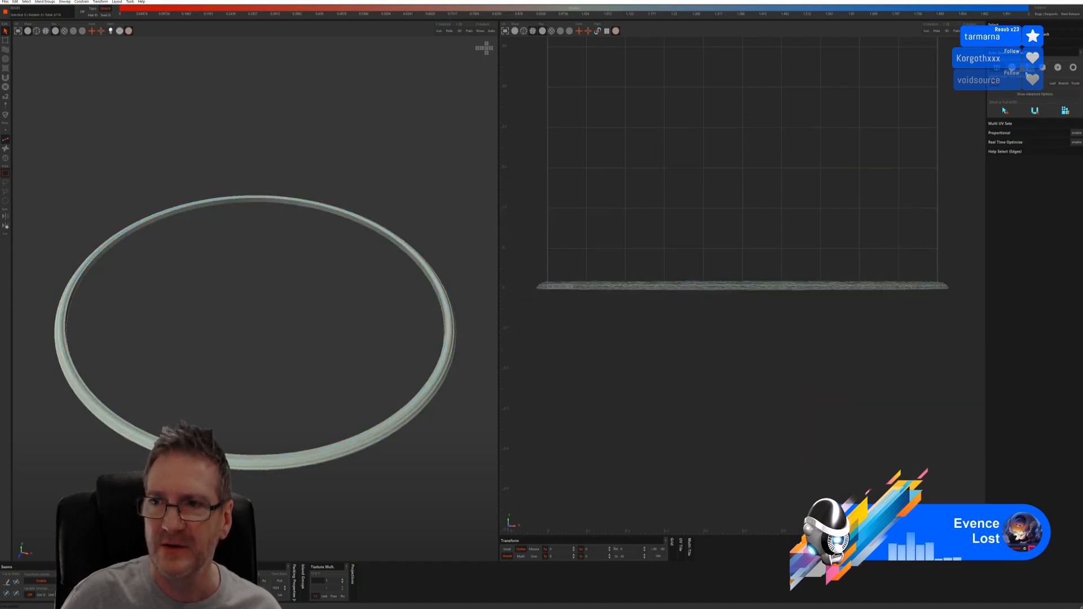
# Try three different automatic seam selection methods on the ring, unfolding with each, and undo the first two attempts
pyautogui.click(1033, 120)
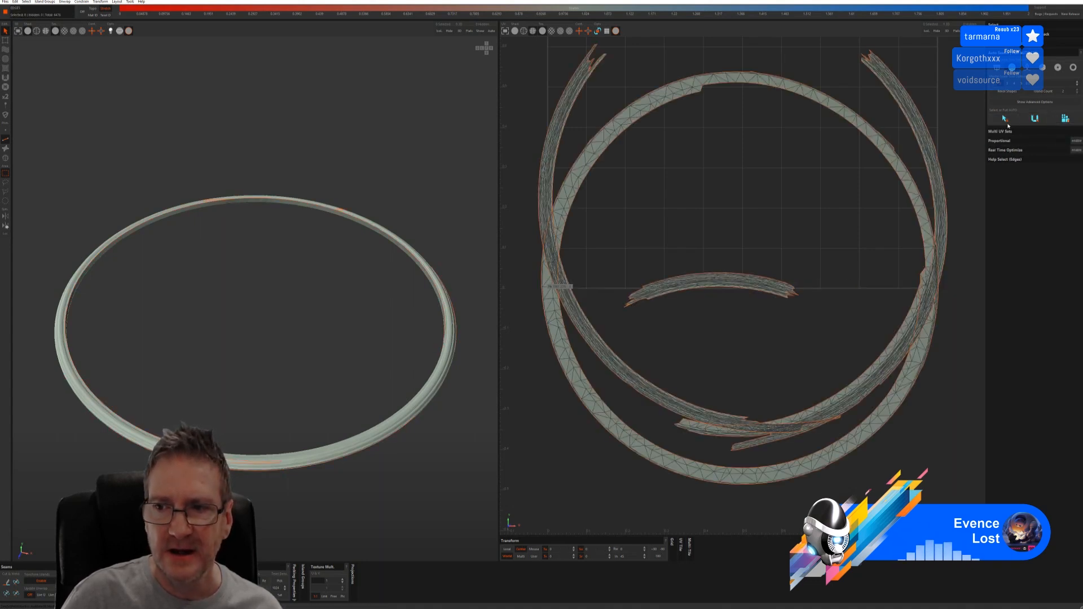
pyautogui.hotkey('ctrl', 'z')
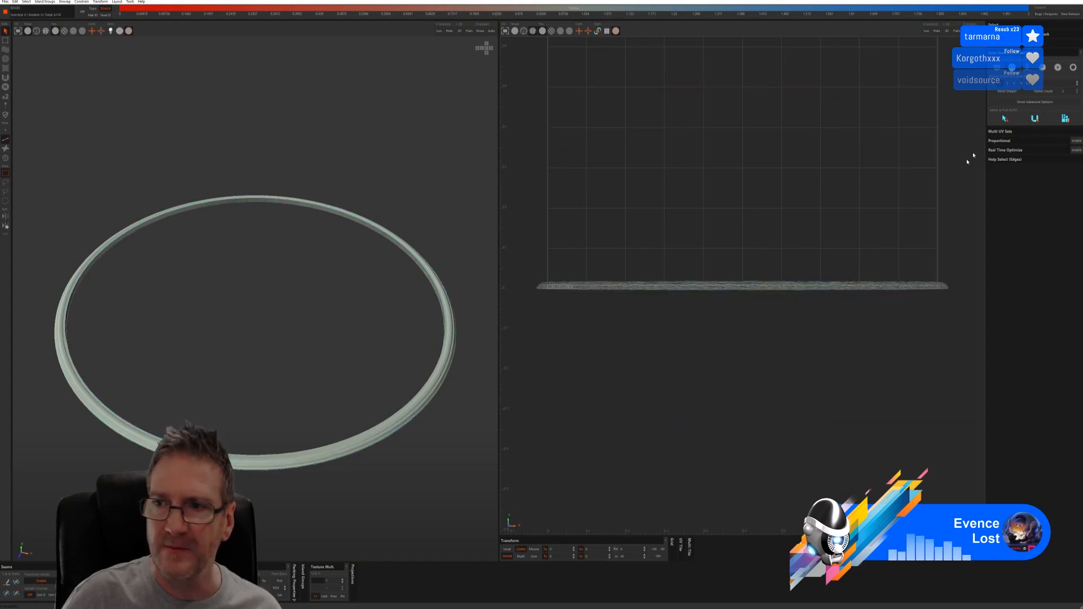
pyautogui.click(1004, 111)
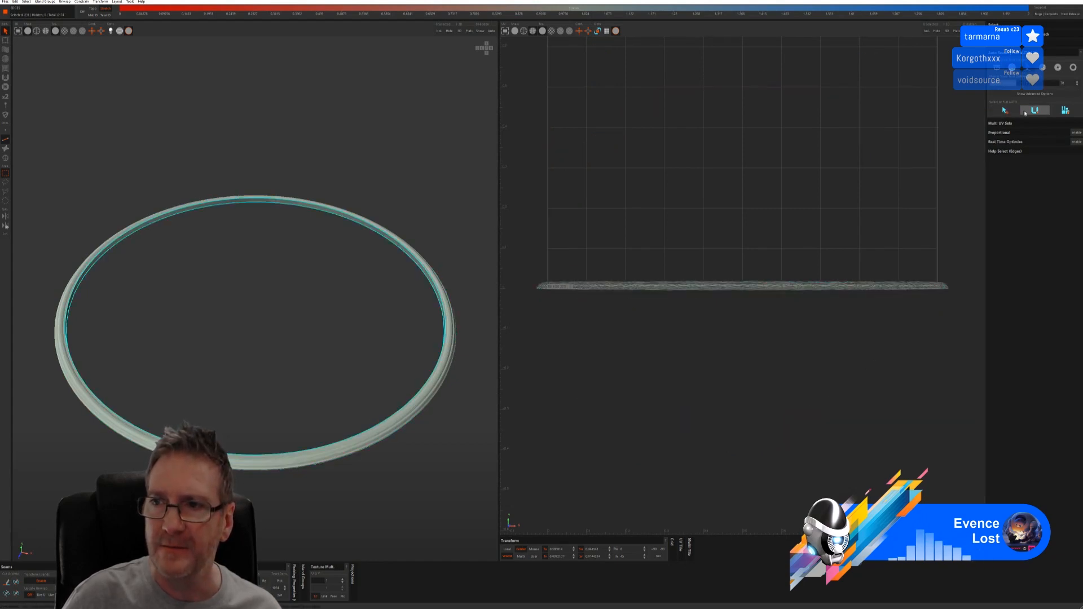
pyautogui.click(1029, 112)
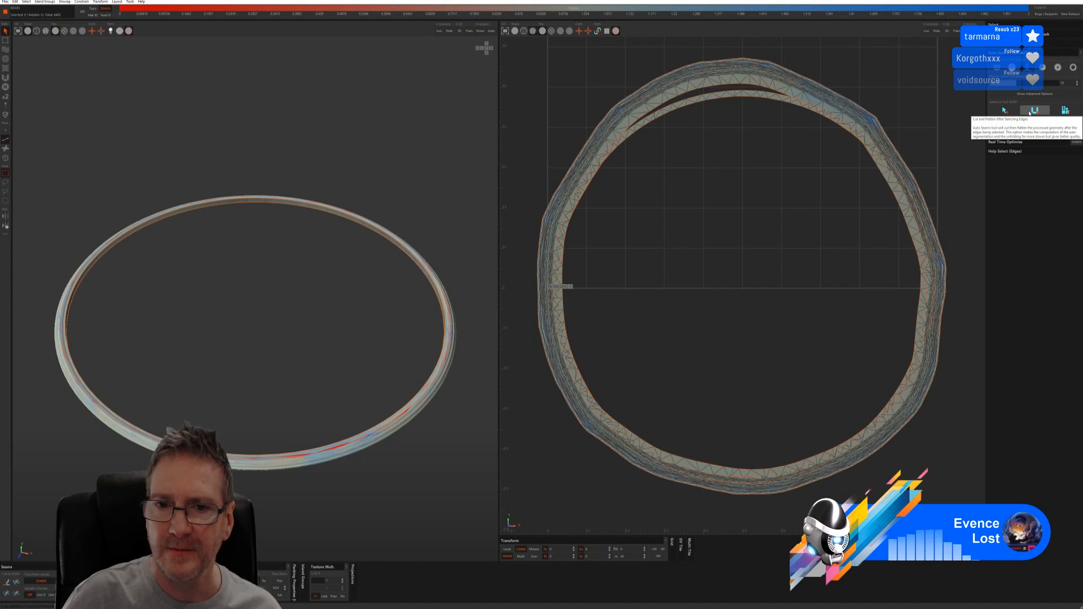
pyautogui.hotkey('ctrl', 'z')
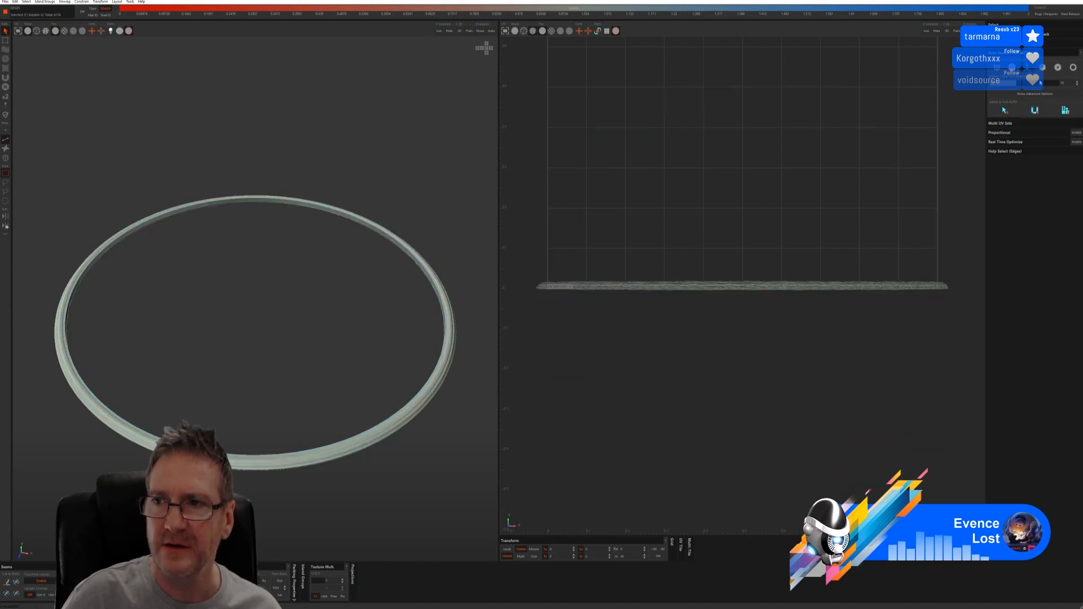
pyautogui.click(1044, 68)
pyautogui.click(1024, 126)
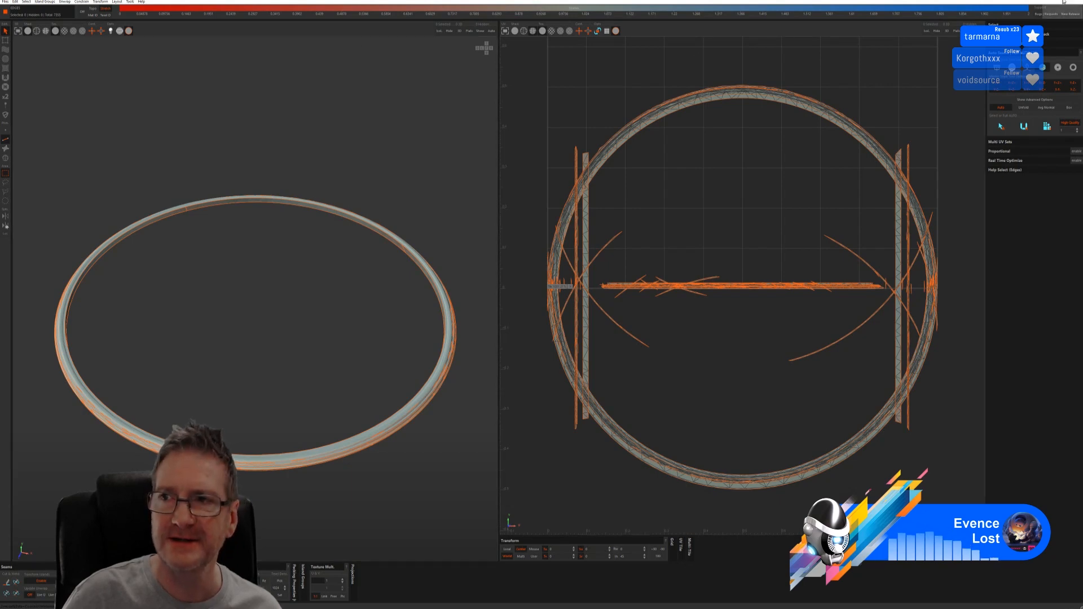
# Quit RizomUV without saving the ring's unwrap, return to 3ds Max and dismiss the bridge message
pyautogui.hotkey('alt', 'F4')
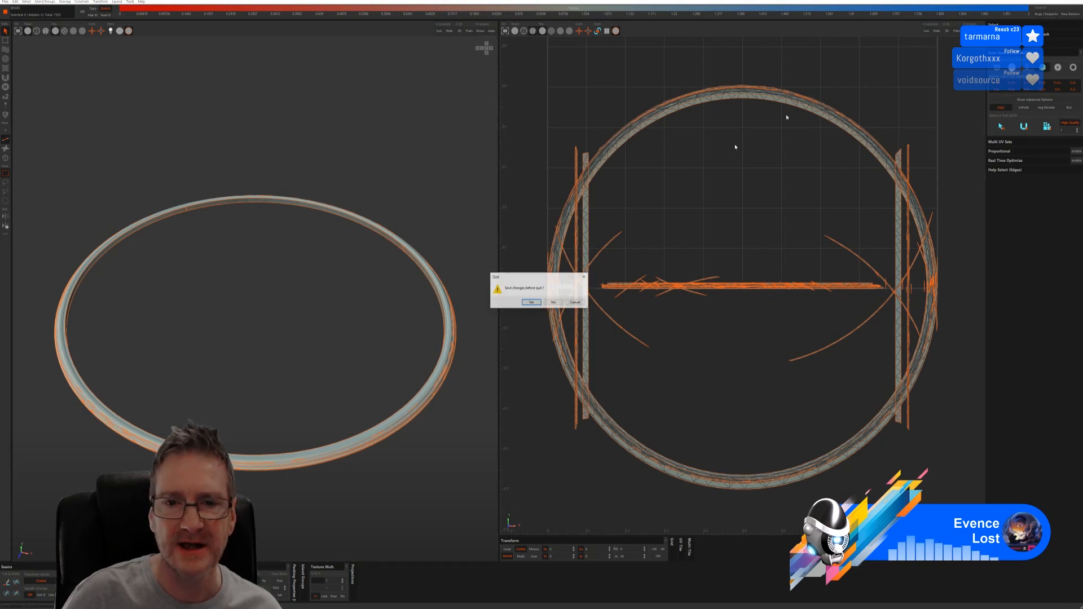
pyautogui.click(555, 302)
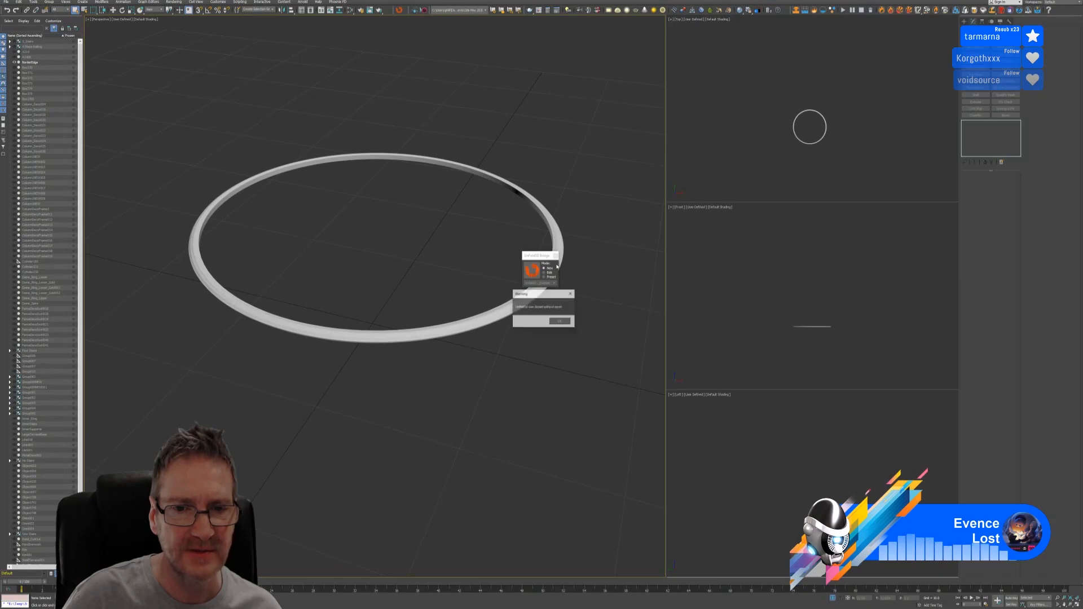
pyautogui.click(561, 321)
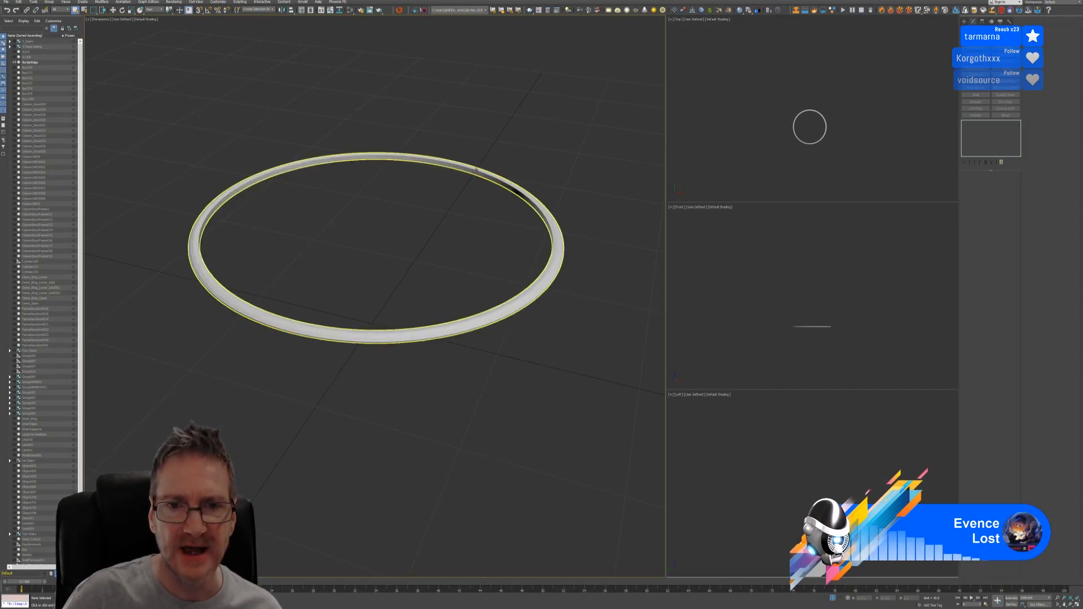
# Select all vertices of the ring and weld them with a small threshold that keeps its surface undistorted
pyautogui.click(471, 167)
pyautogui.click(975, 182)
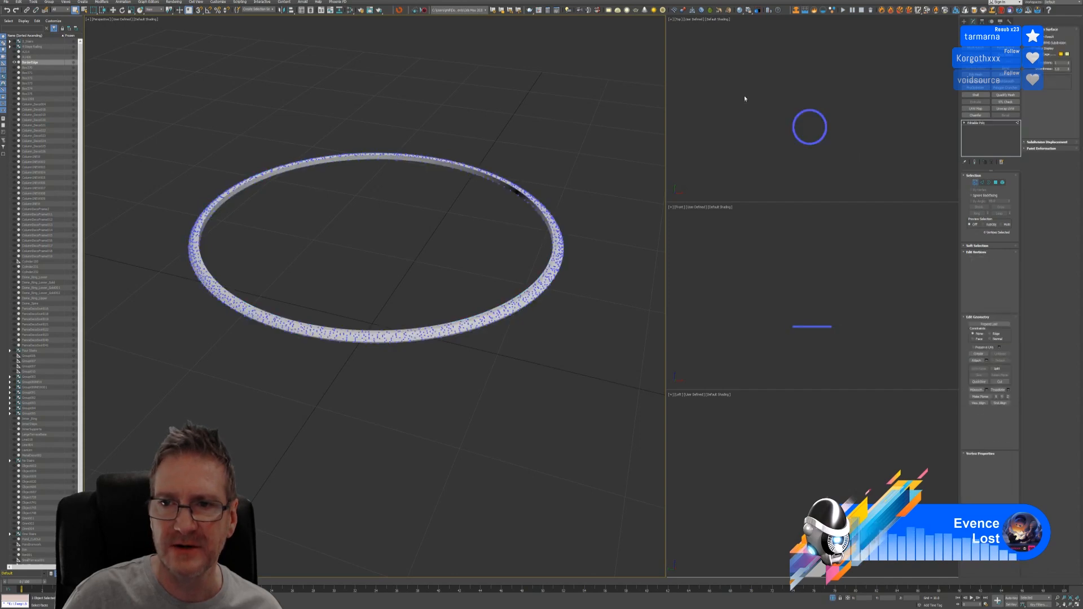
pyautogui.scroll(10, 412, 287)
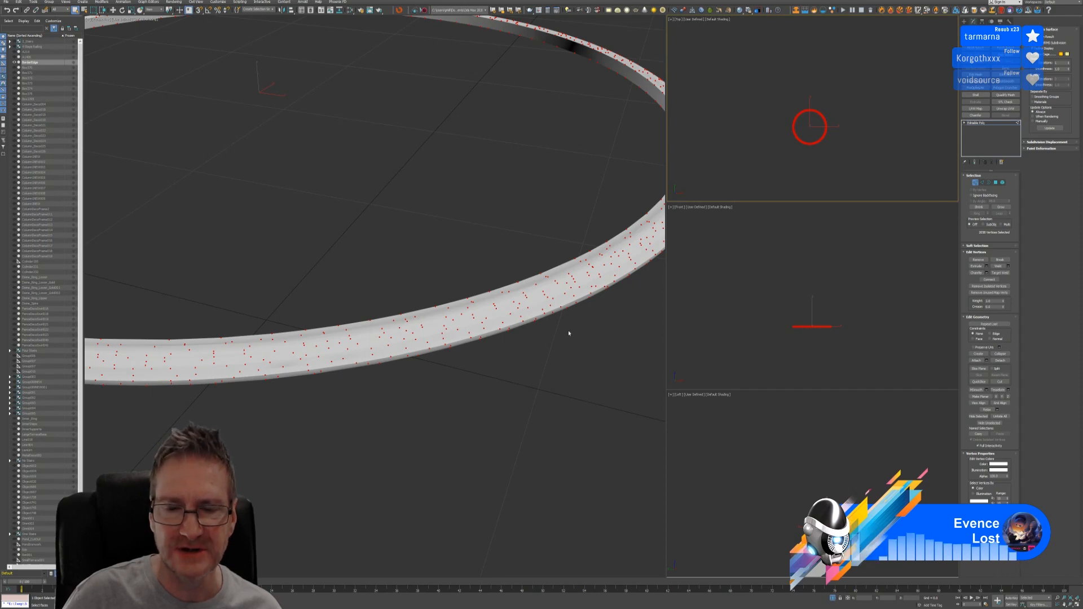
pyautogui.click(1008, 267)
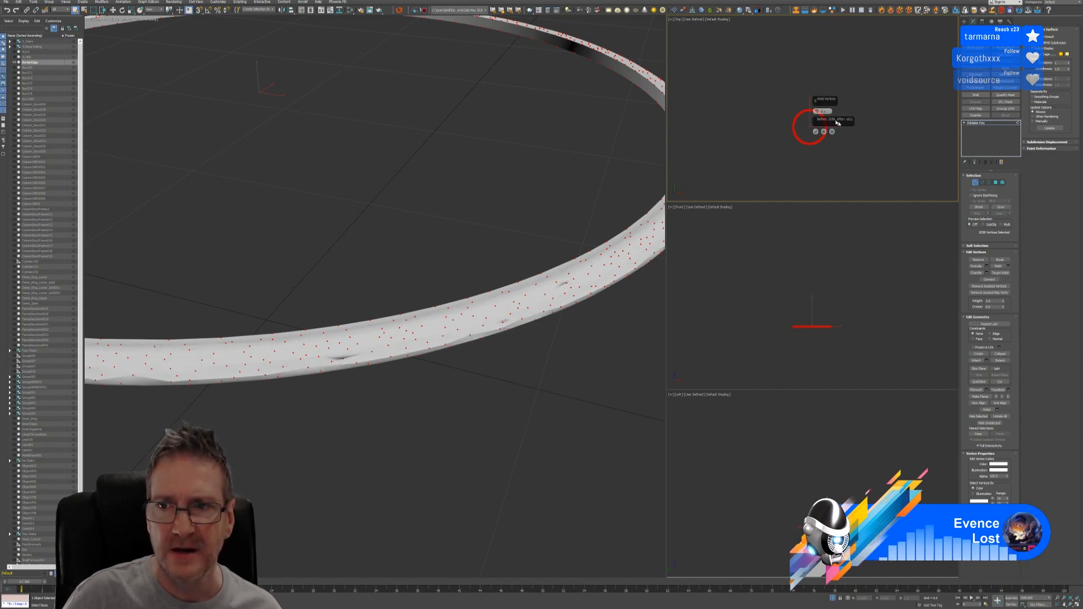
pyautogui.moveTo(816, 100); pyautogui.dragTo(724, 98)
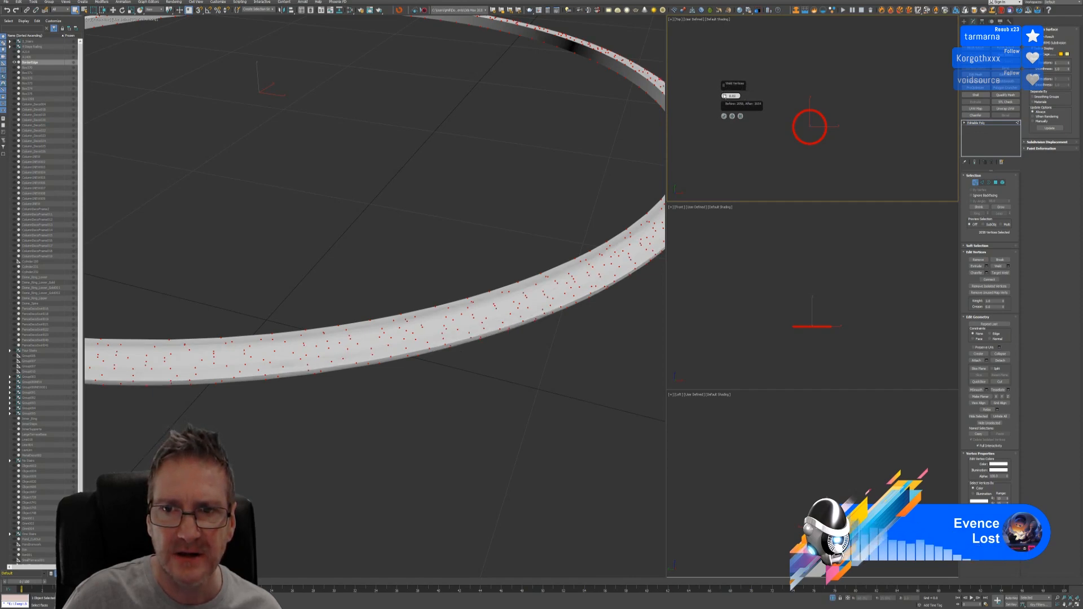
pyautogui.hotkey('ctrl', 'd')
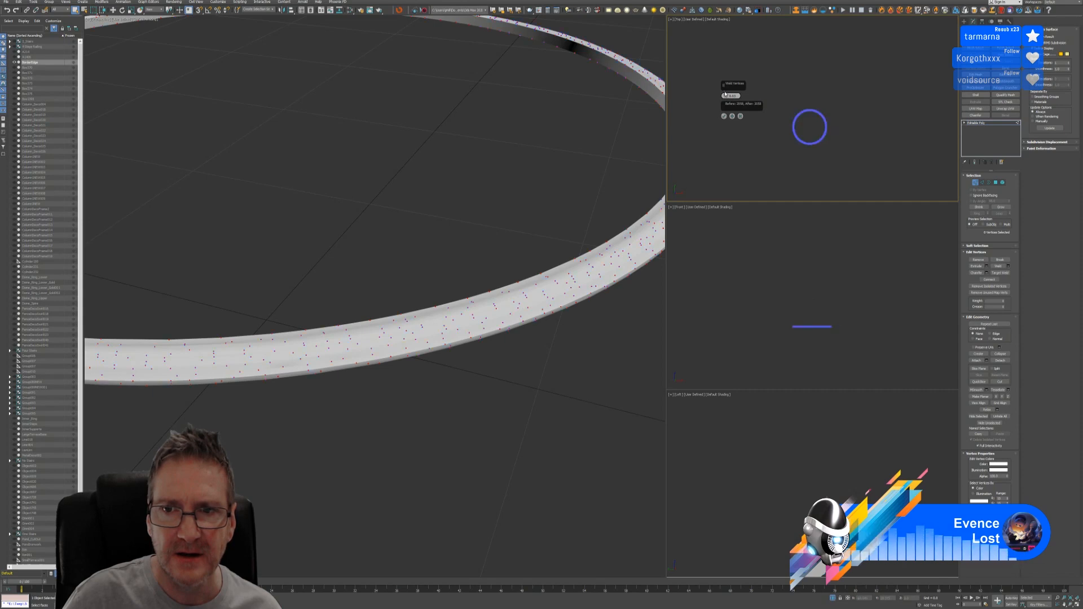
pyautogui.moveTo(784, 101)
pyautogui.mouseDown()
pyautogui.moveTo(828, 169)
pyautogui.moveTo(808, 158)
pyautogui.mouseUp()
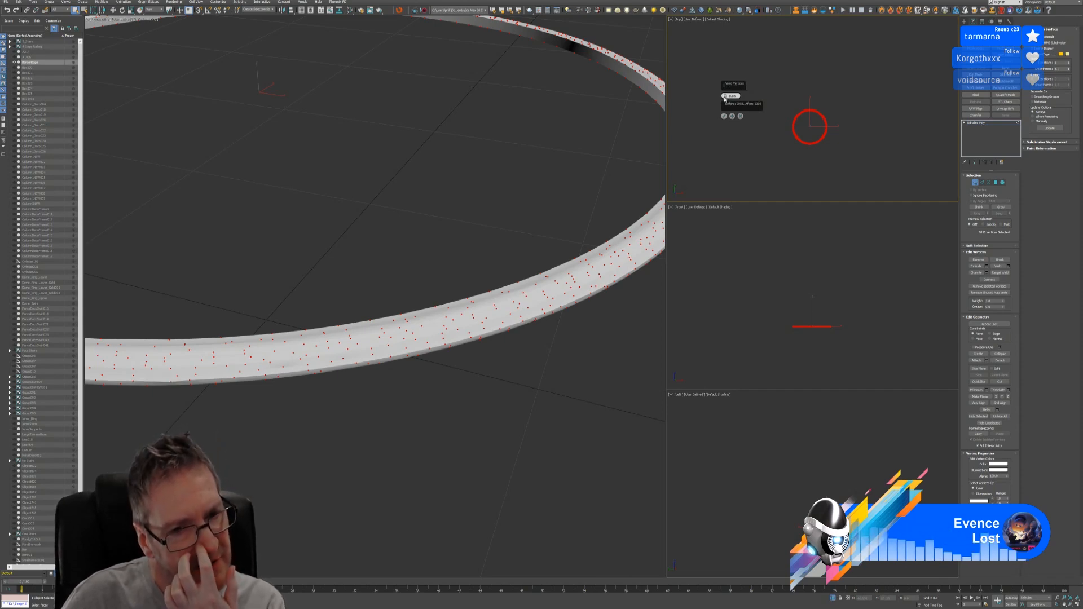
pyautogui.click(725, 116)
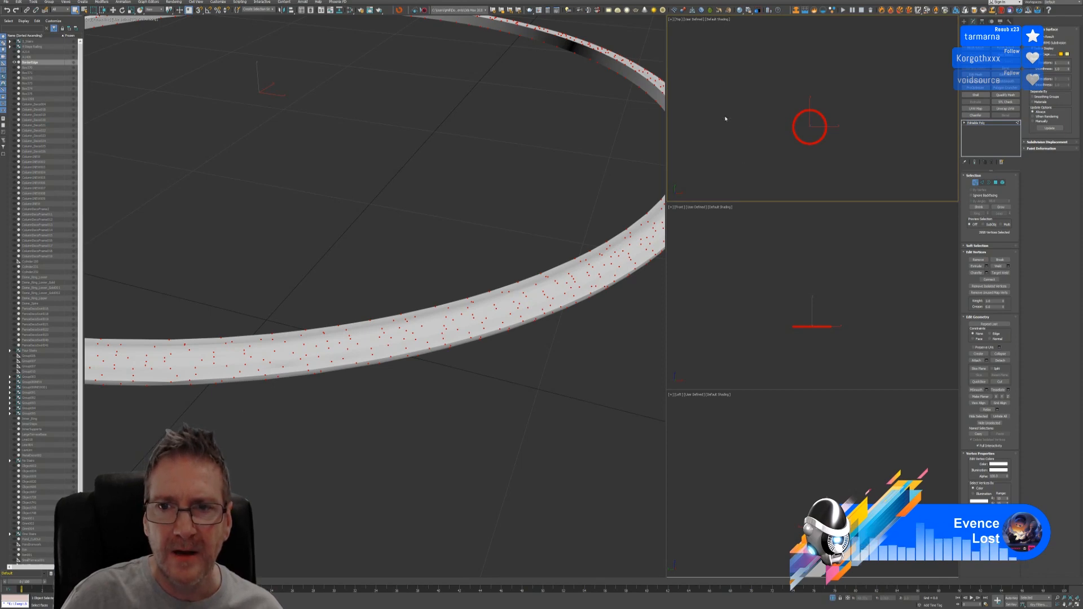
# Select the ring at element level to check whether its polygons form one connected piece
pyautogui.click(1002, 184)
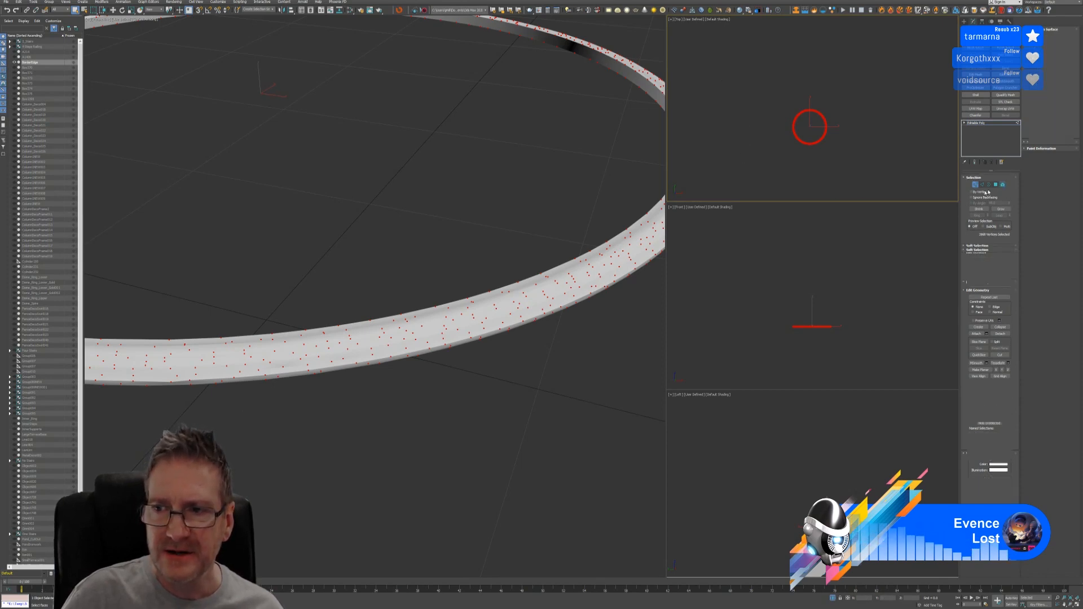
pyautogui.moveTo(769, 92); pyautogui.dragTo(843, 178)
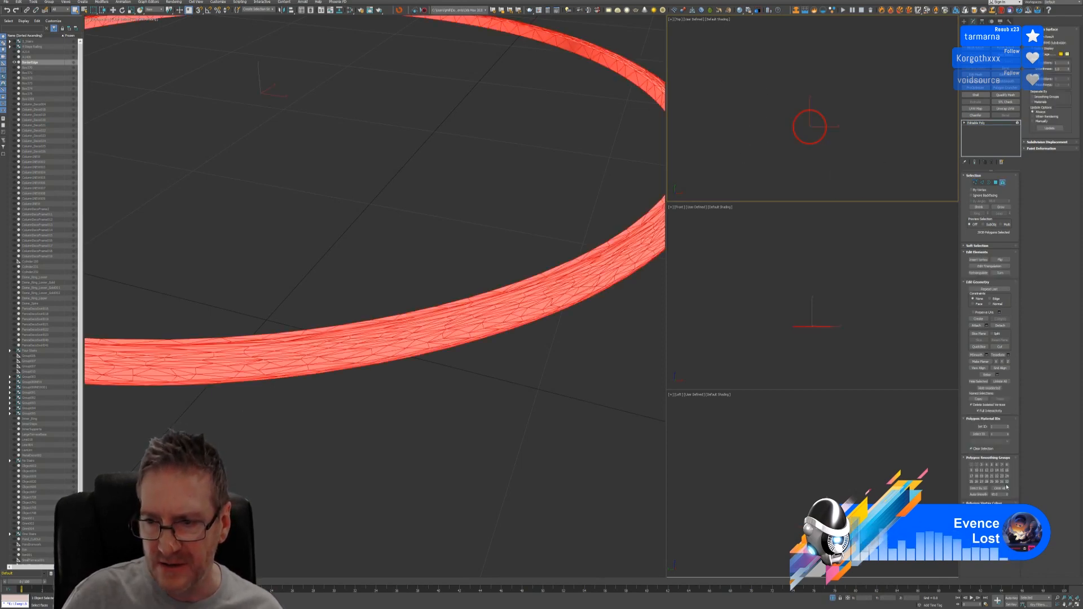
pyautogui.click(1002, 183)
pyautogui.press('z')
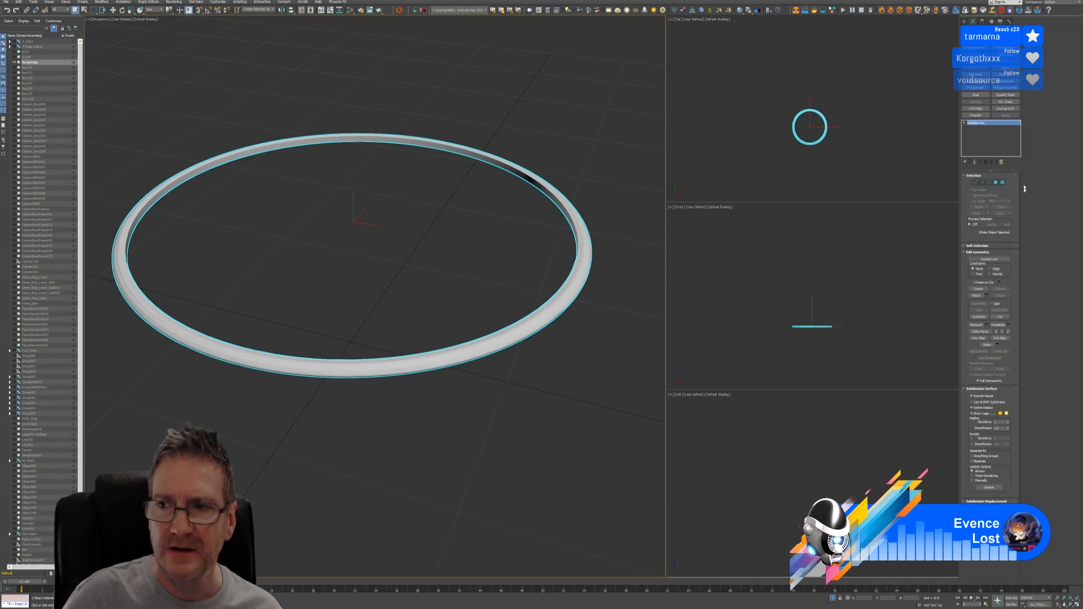
pyautogui.click(1003, 184)
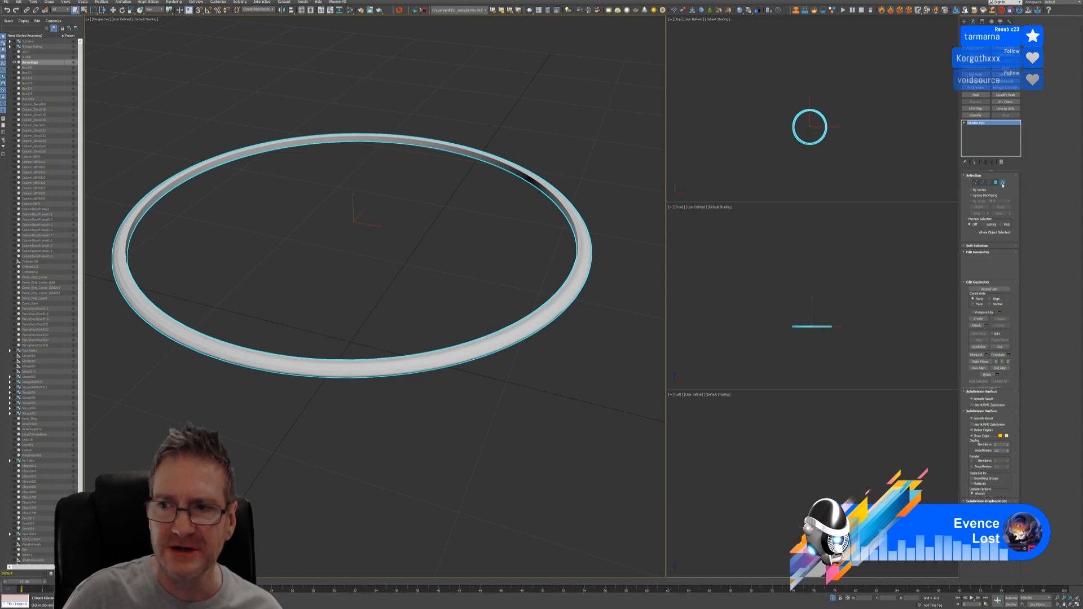
pyautogui.click(588, 332)
pyautogui.click(561, 305)
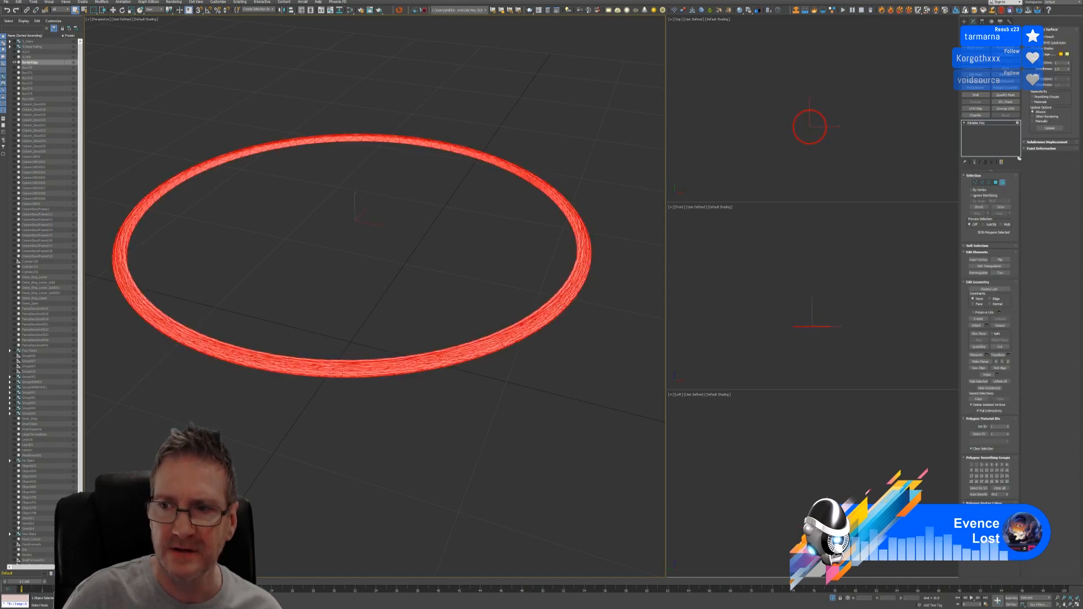
pyautogui.click(1003, 183)
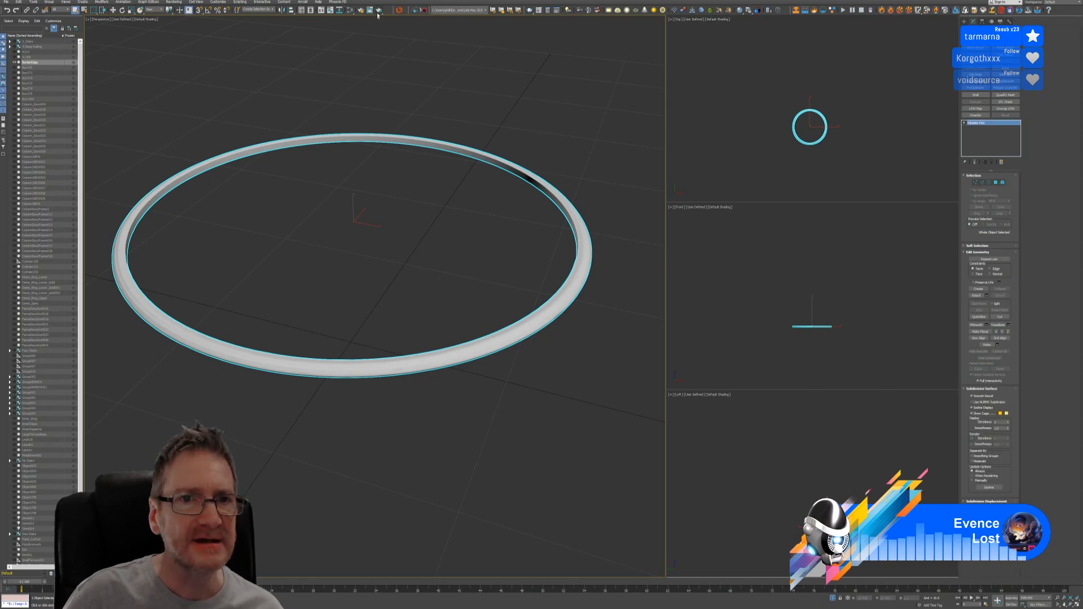
# Send the welded ring to RizomUV again, display it with solid shading and orbit to see it from above
pyautogui.click(398, 11)
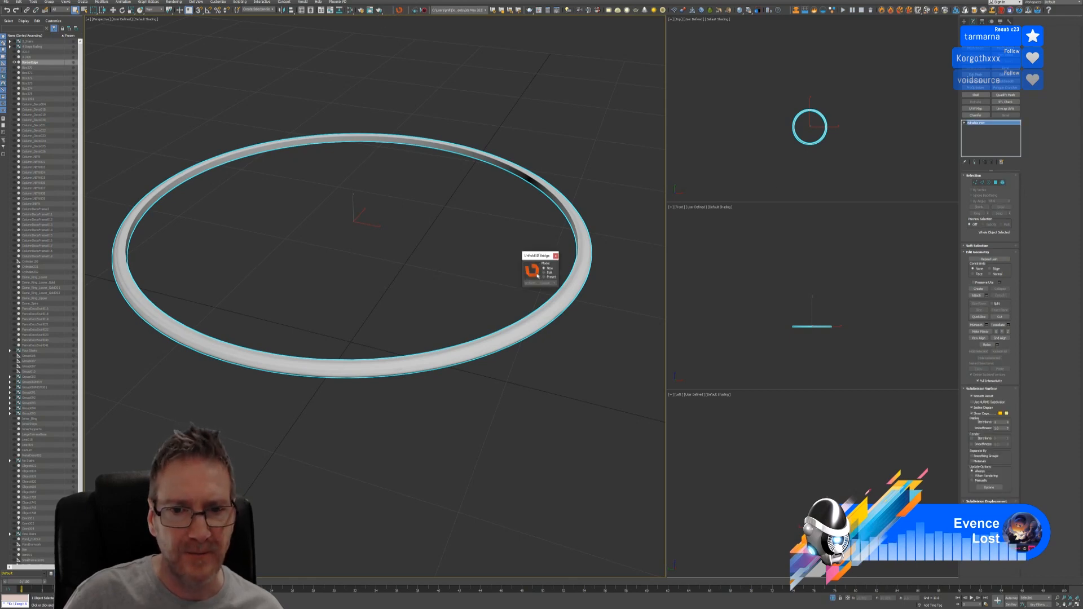
pyautogui.click(578, 291)
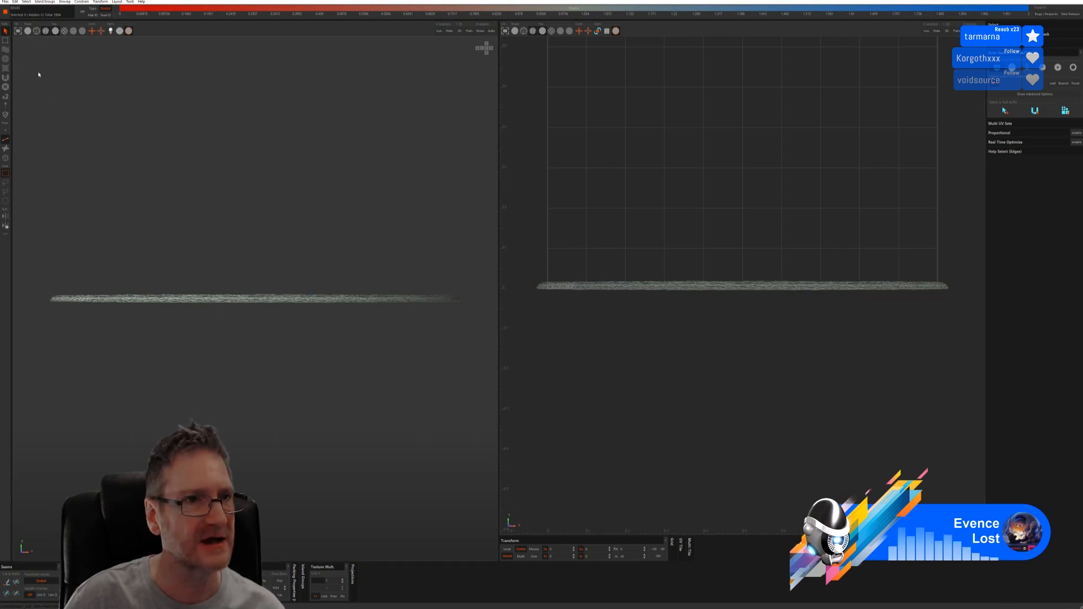
pyautogui.click(27, 31)
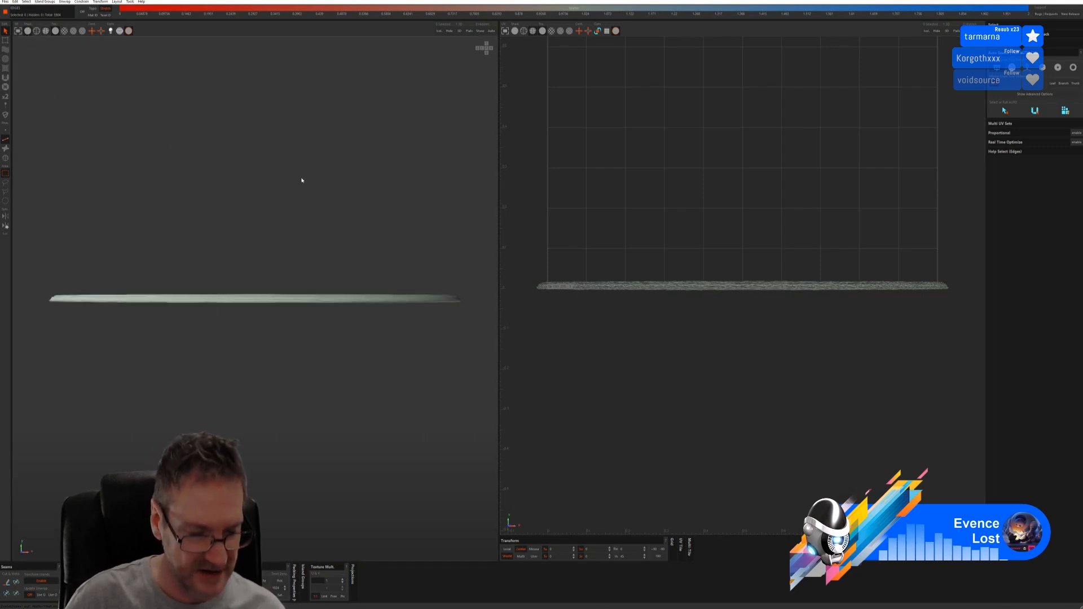
pyautogui.moveTo(302, 180); pyautogui.dragTo(282, 216, button='middle')
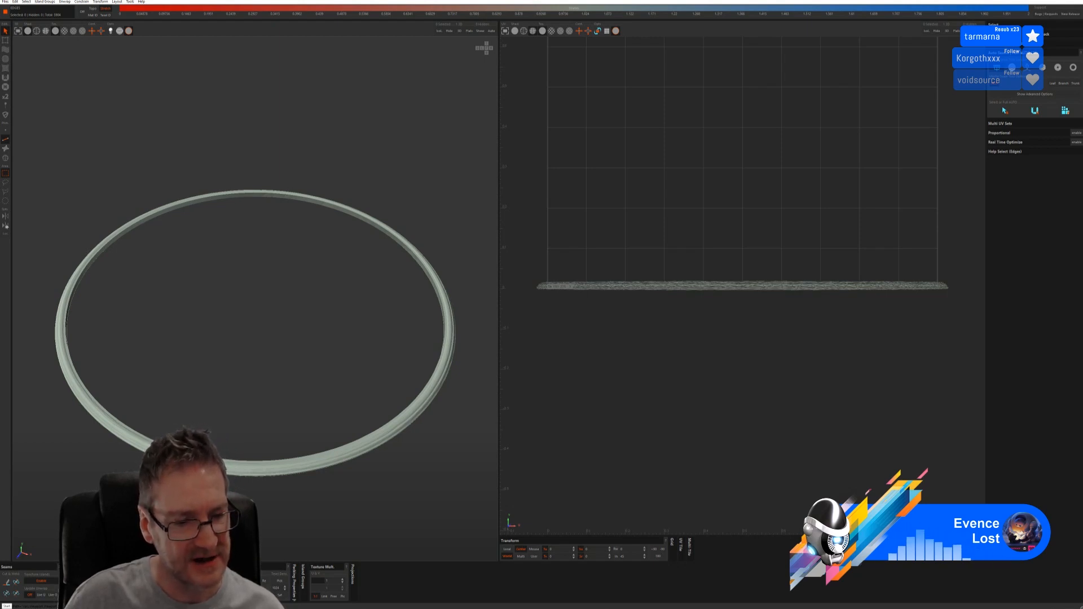
pyautogui.press('super')
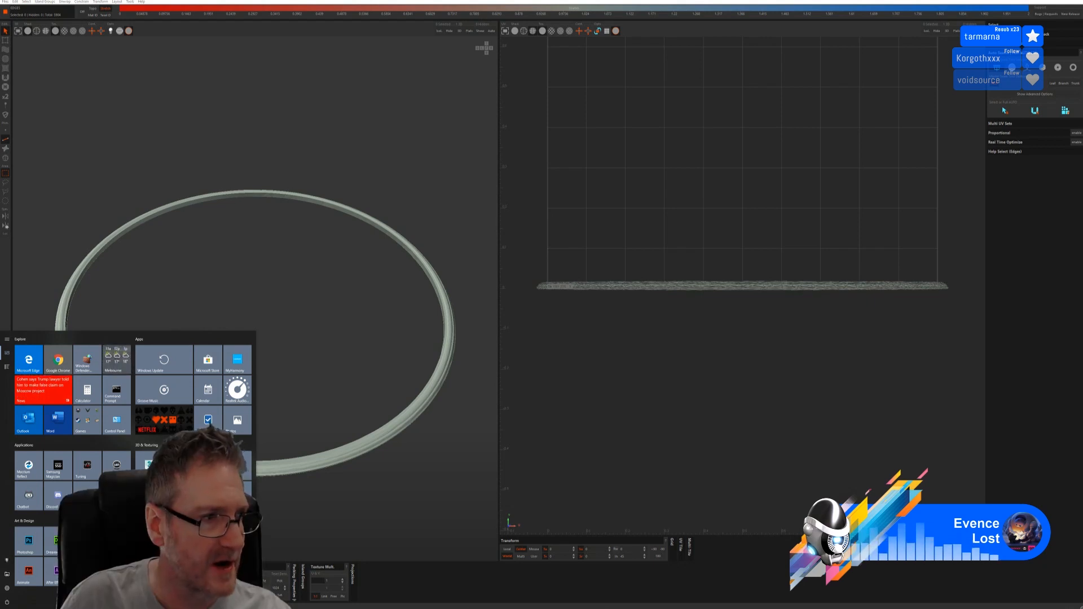
pyautogui.click(383, 127)
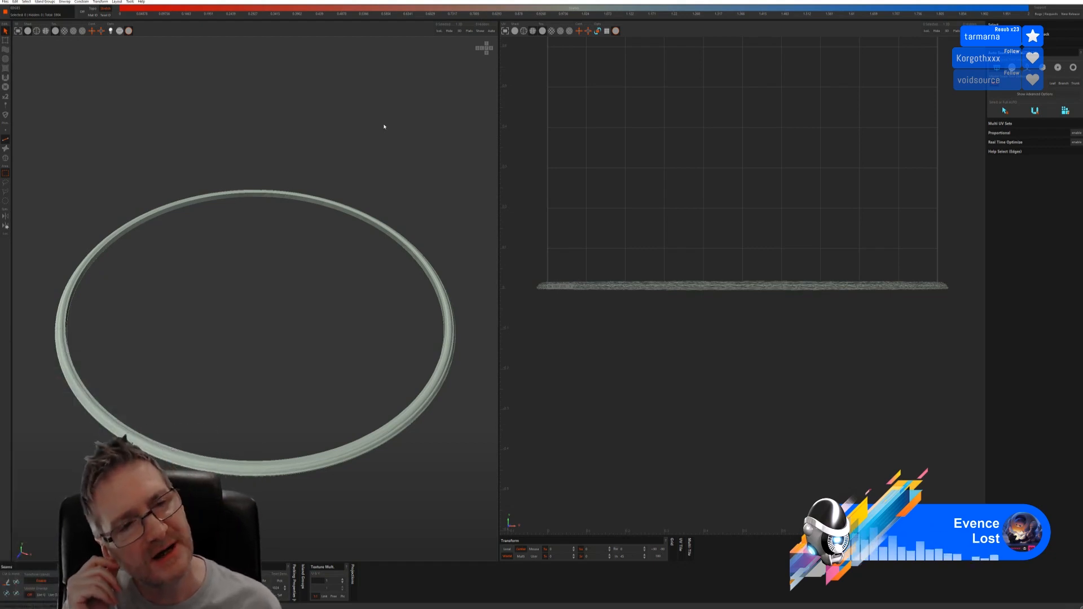
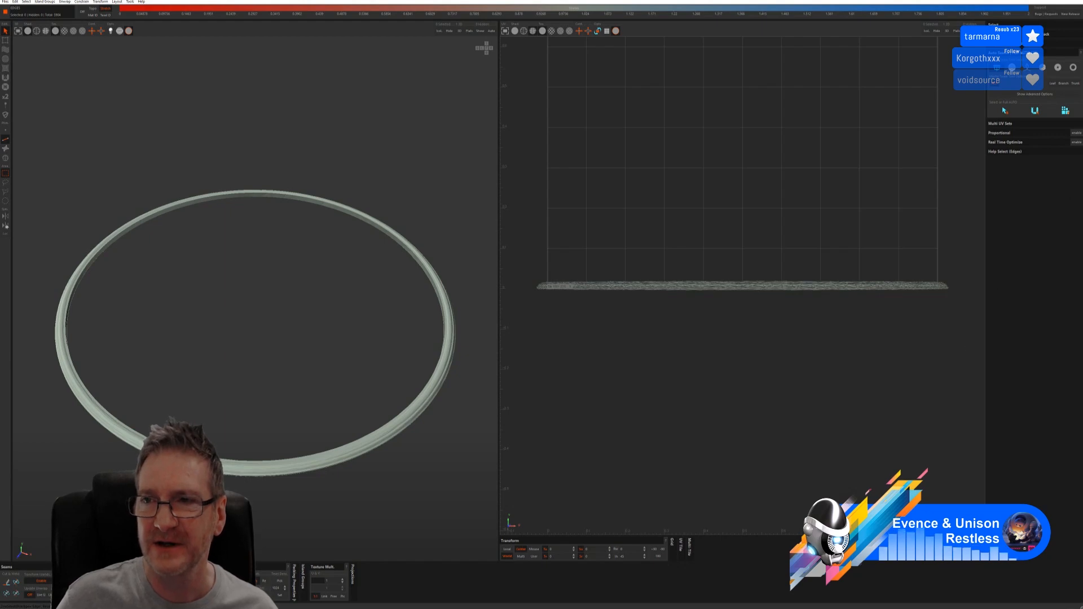
# Try further automatic seam selection methods on the welded ring, previewing the edges they select without unfolding, and clear the selections
pyautogui.click(1043, 67)
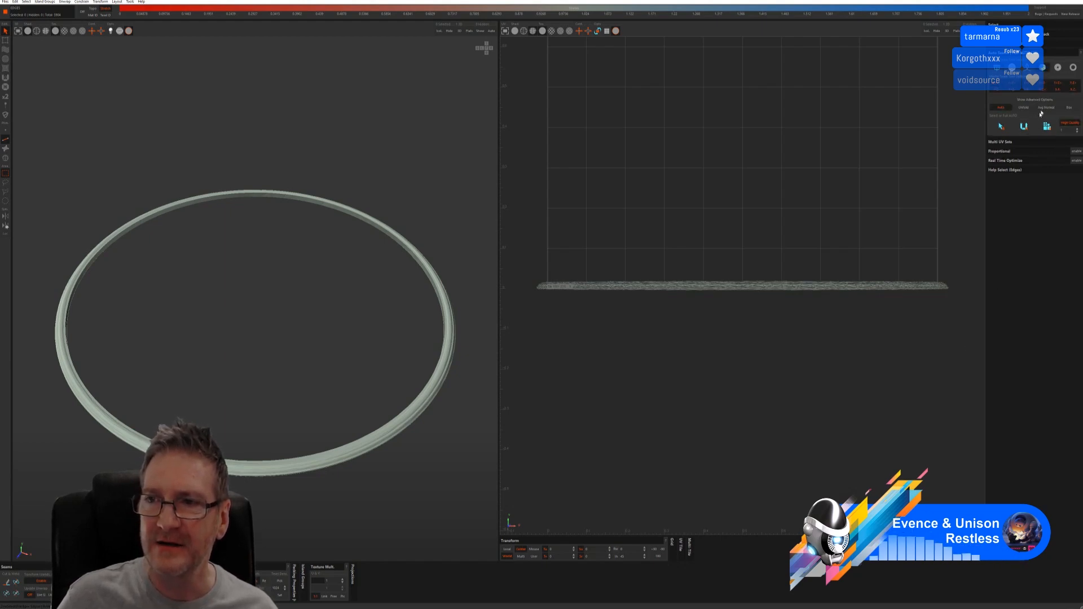
pyautogui.click(1009, 126)
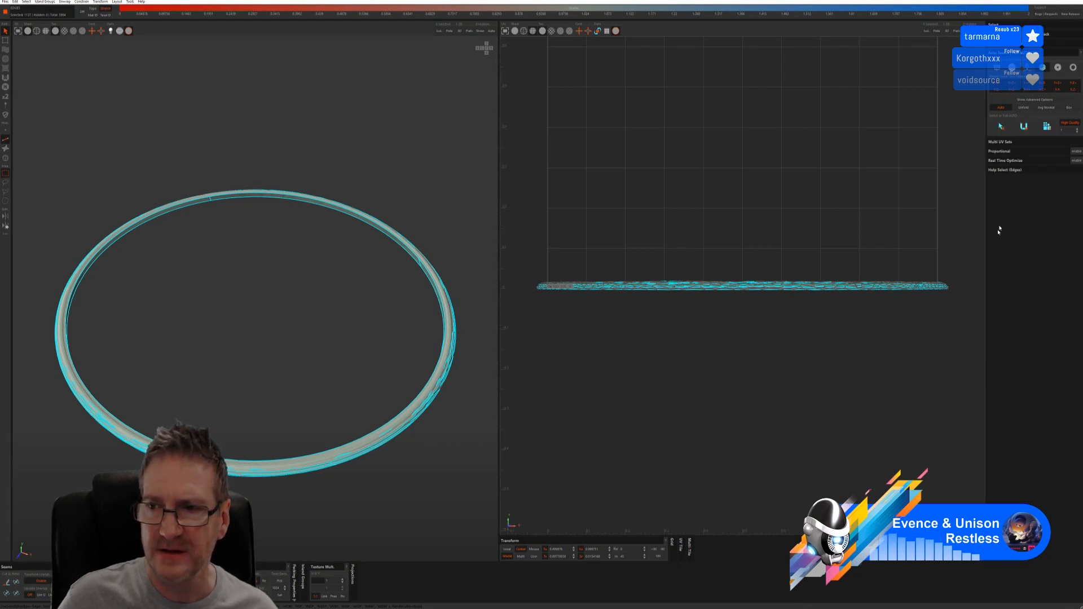
pyautogui.click(1058, 70)
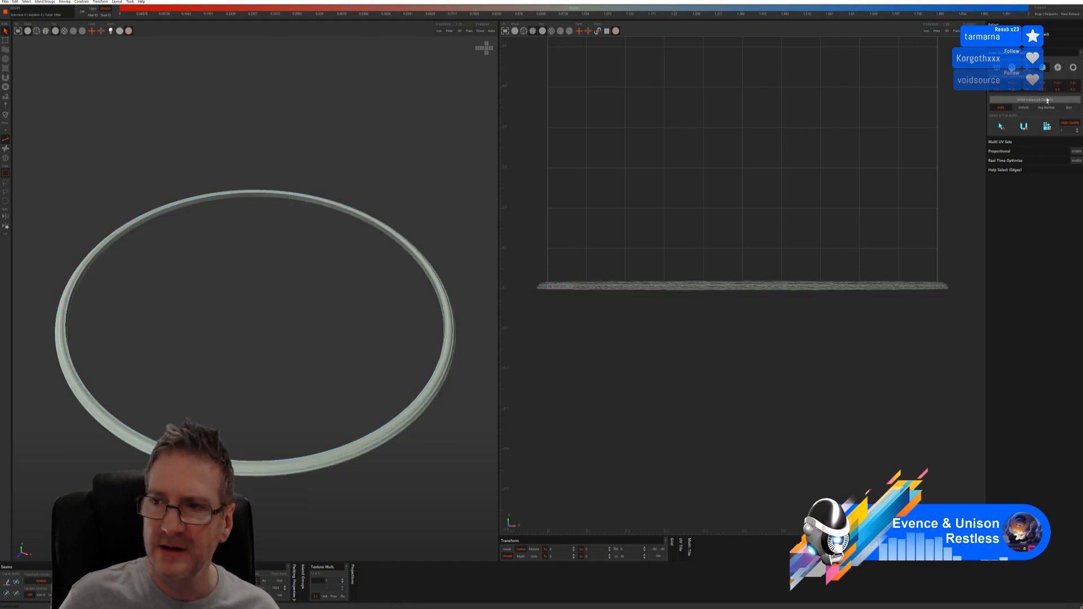
pyautogui.click(1057, 68)
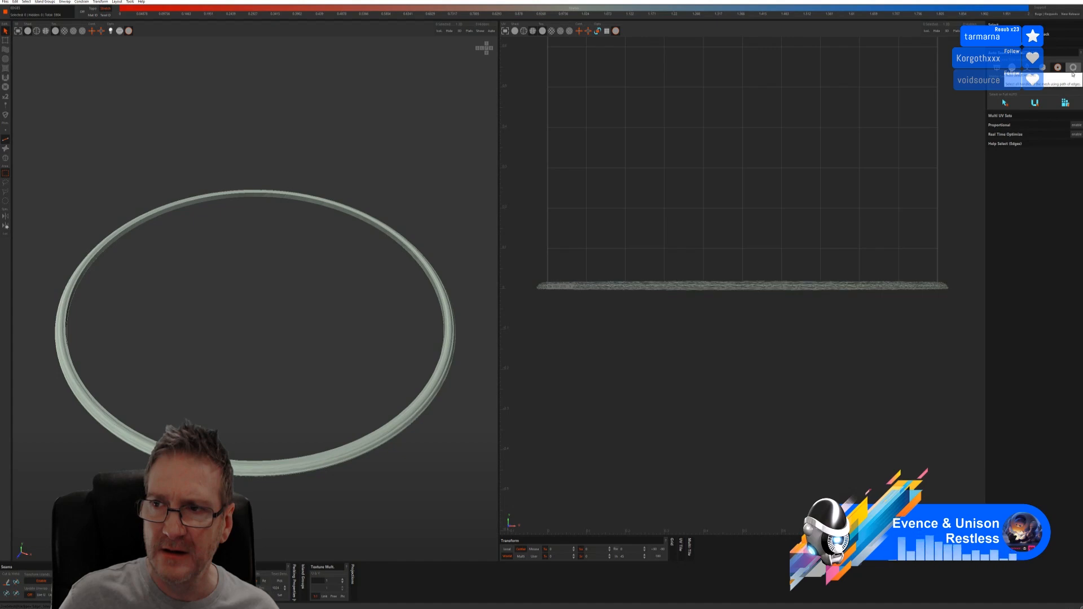
pyautogui.click(1005, 103)
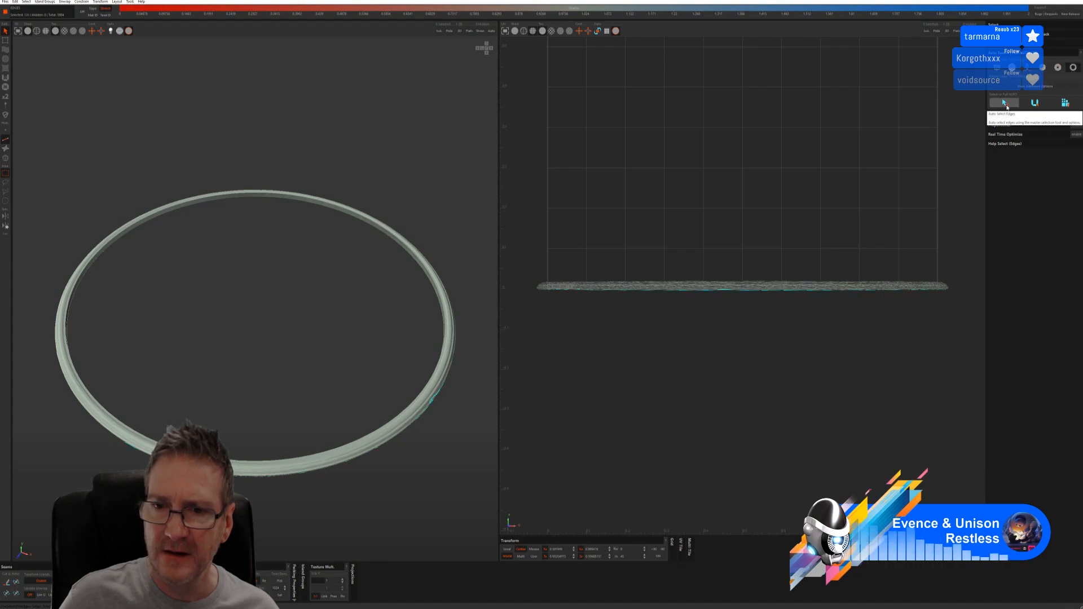
pyautogui.click(1060, 104)
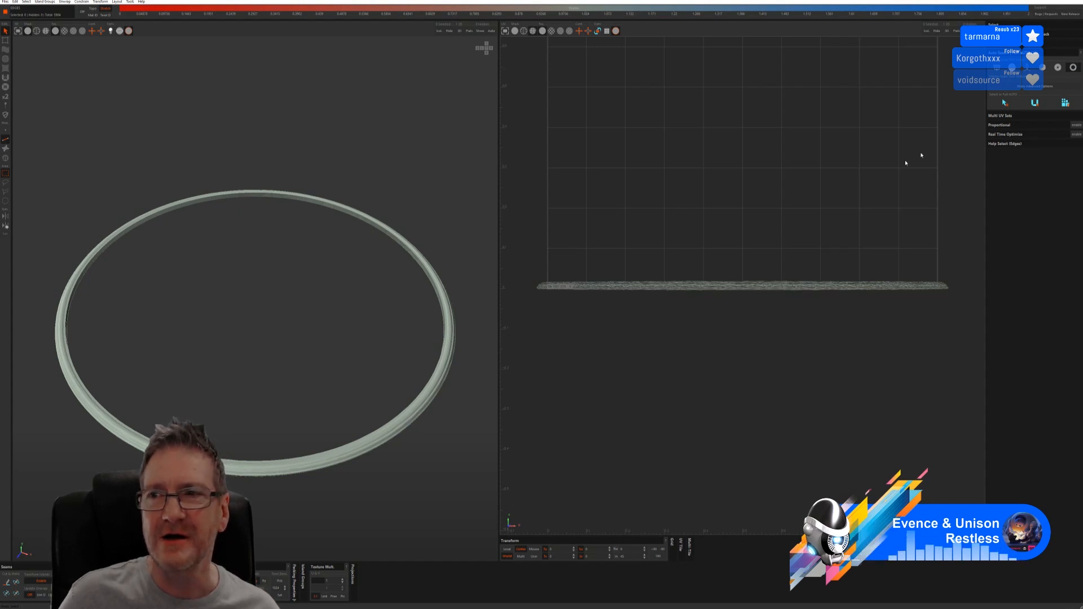
# Try another automatic seam selection method on the ring with unfolding and packing, discard the result and close the RizomUV bridge
pyautogui.click(1014, 111)
pyautogui.click(1035, 111)
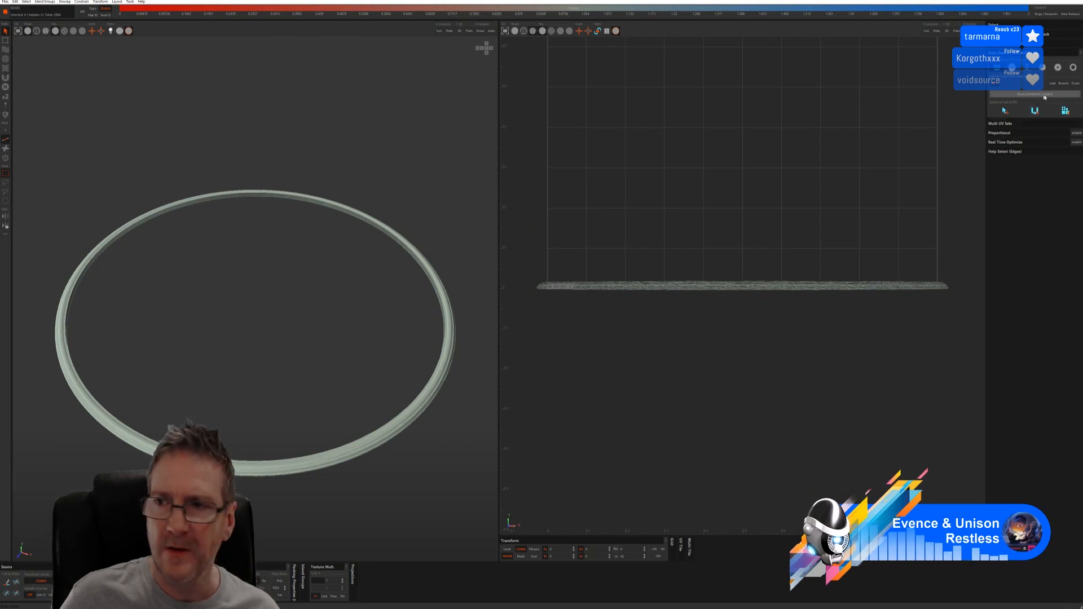
pyautogui.click(1013, 69)
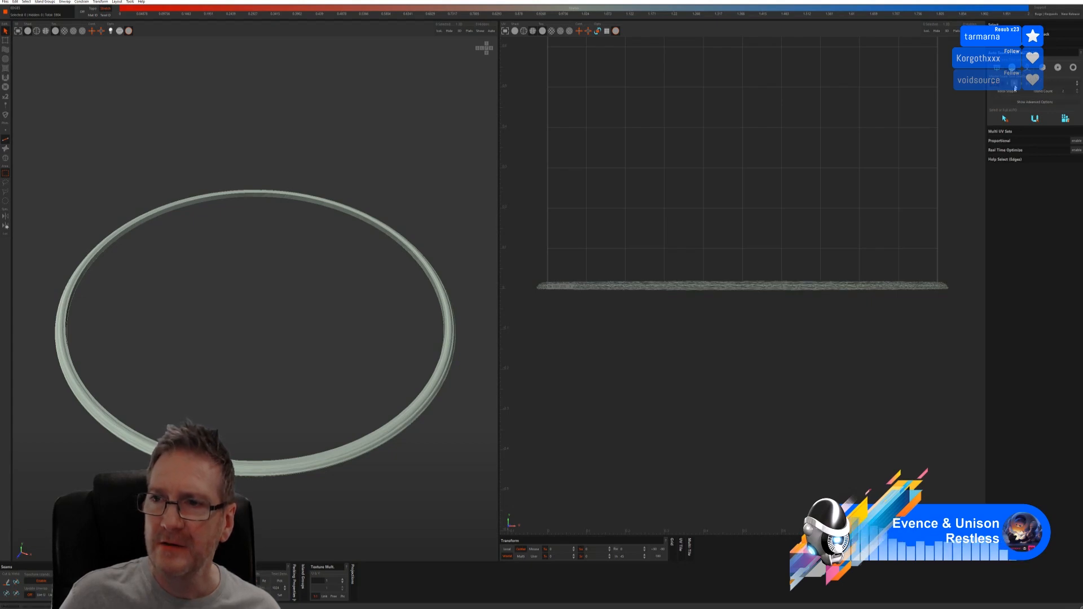
pyautogui.click(1004, 119)
pyautogui.click(1034, 119)
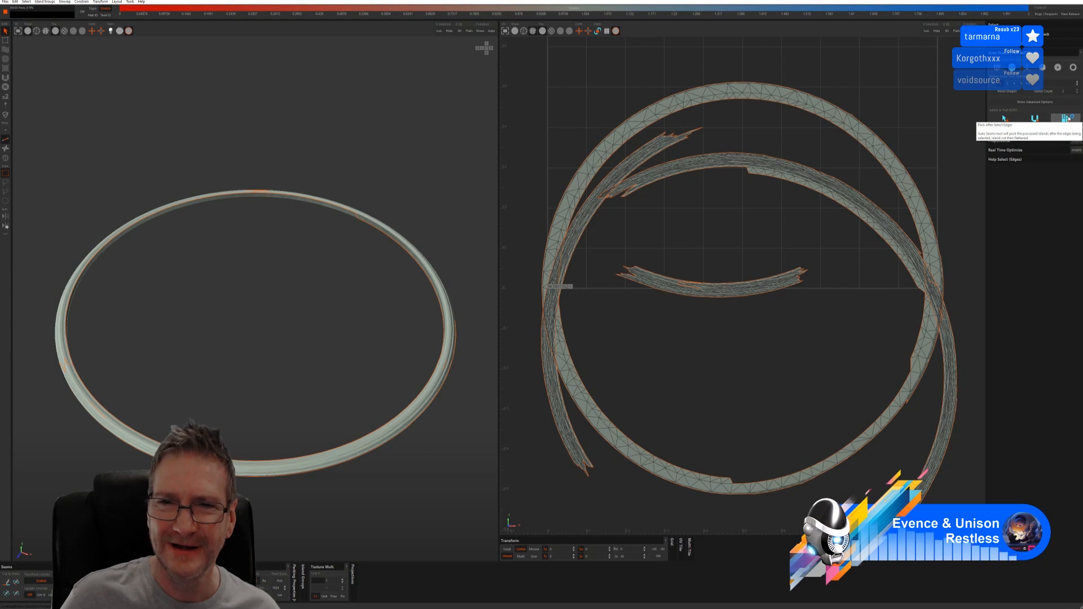
pyautogui.click(1066, 118)
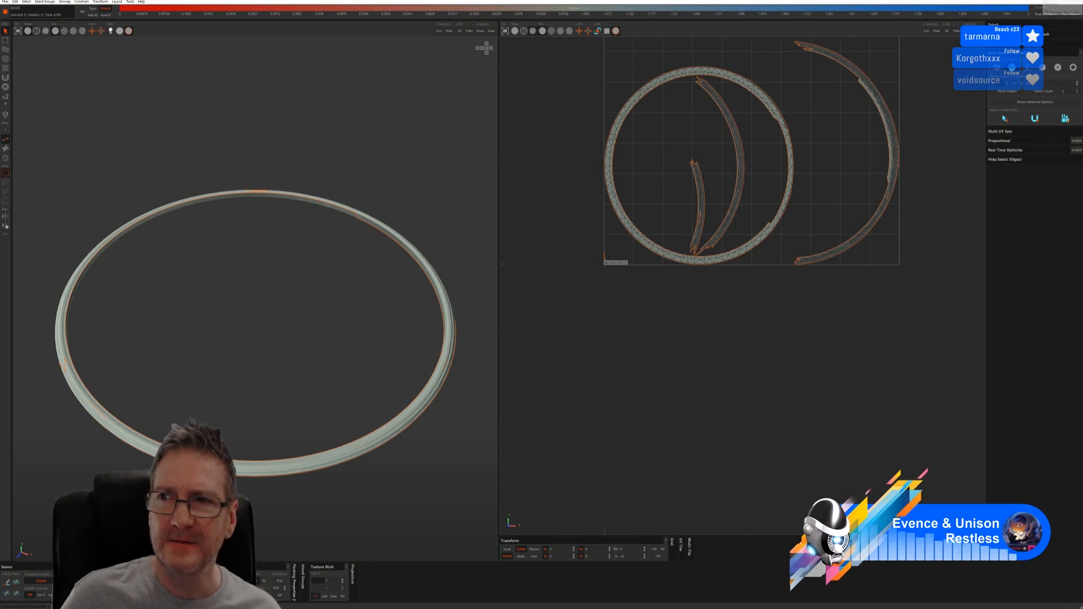
pyautogui.click(1074, 2)
pyautogui.click(553, 302)
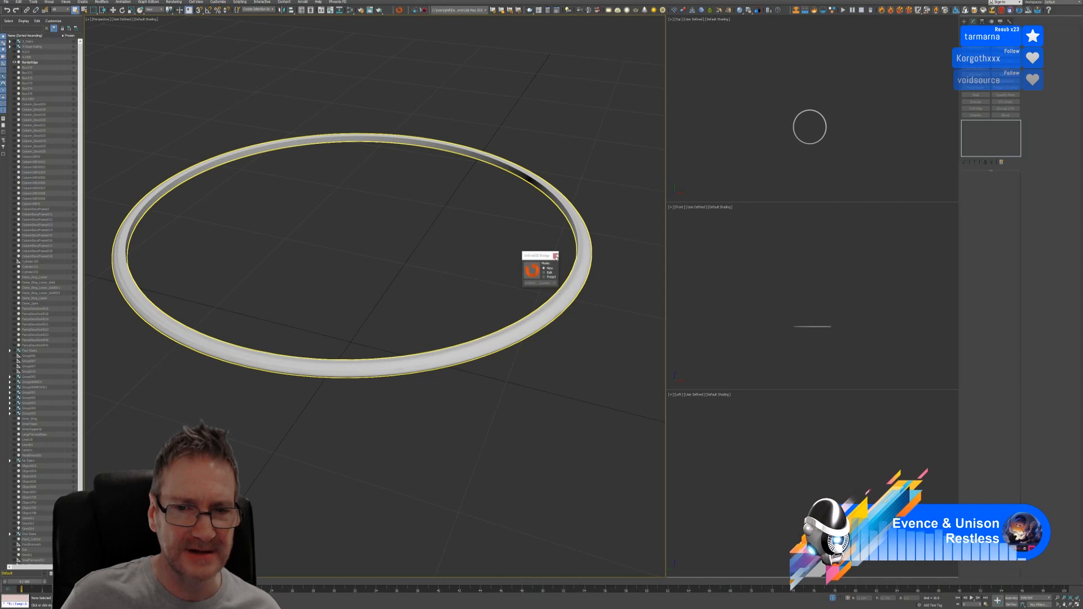
pyautogui.click(556, 257)
# Apply Reset XForm to the ring and collapse its whole modifier stack
pyautogui.click(1009, 21)
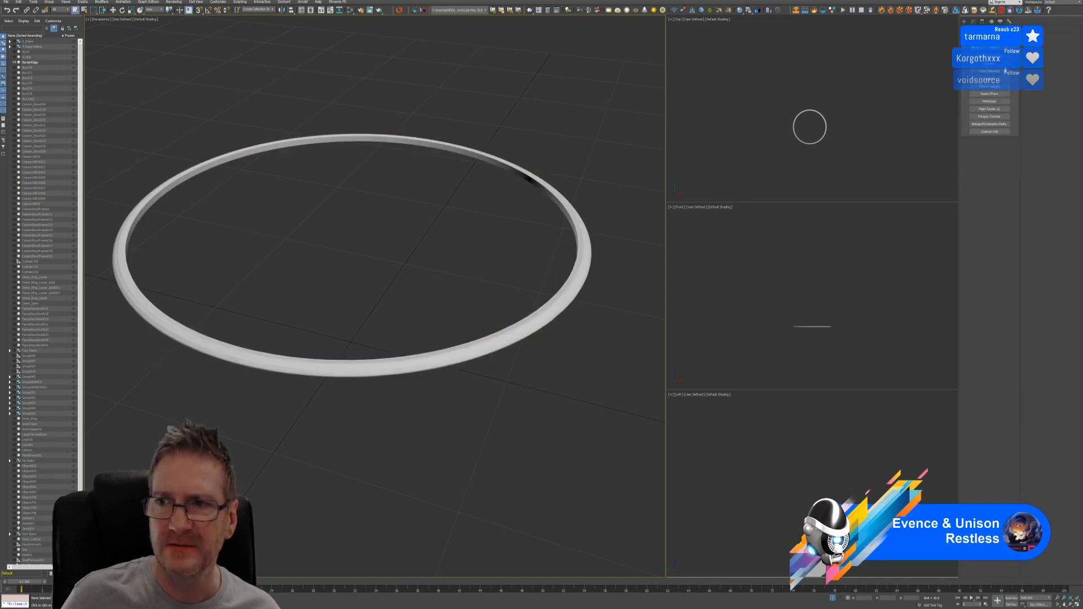
pyautogui.click(990, 93)
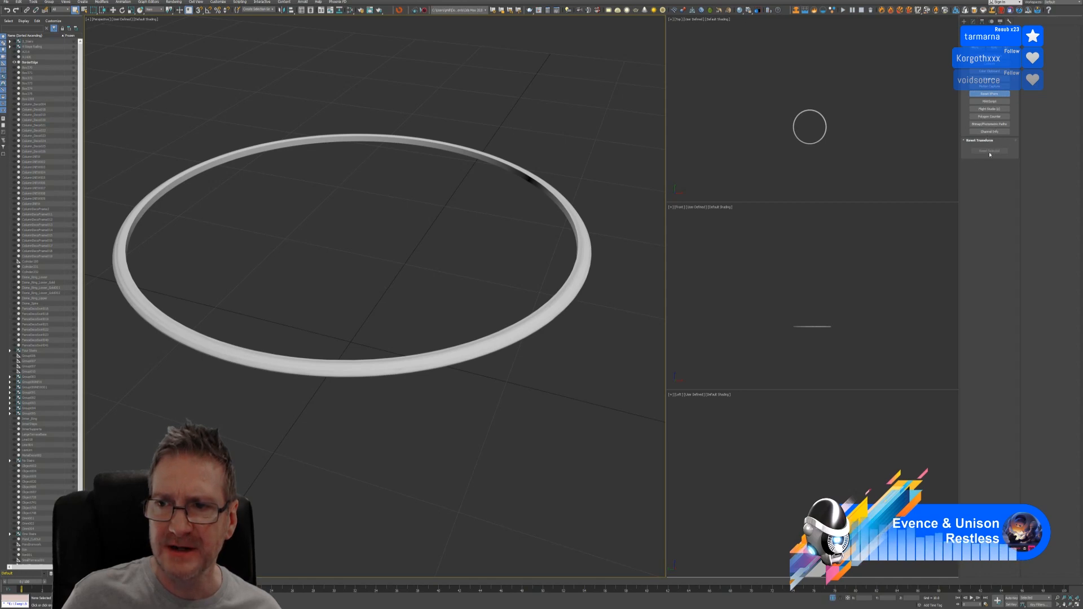
pyautogui.click(575, 244)
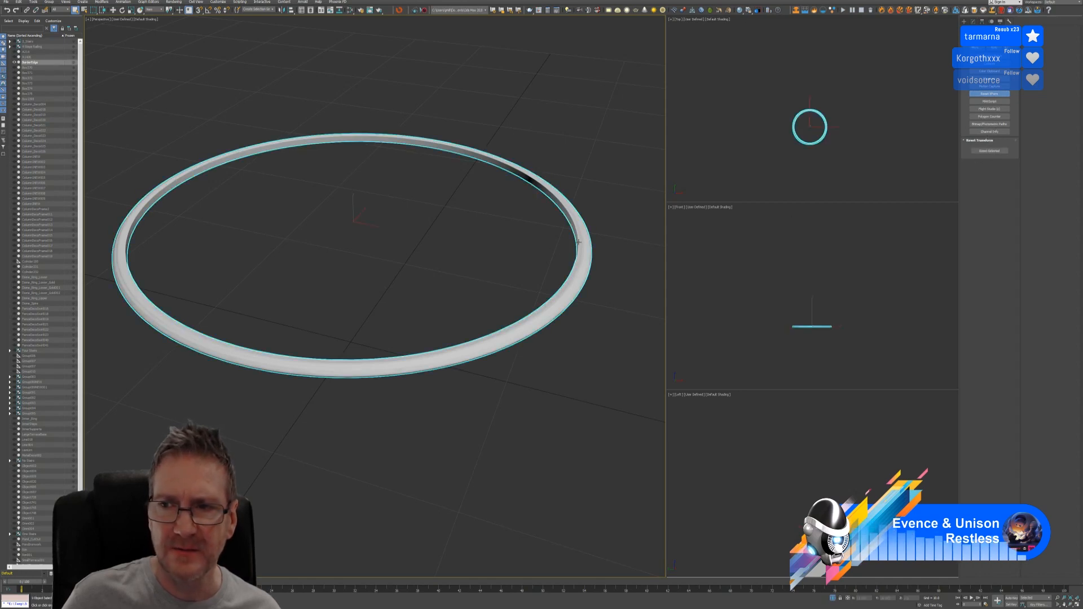
pyautogui.click(989, 150)
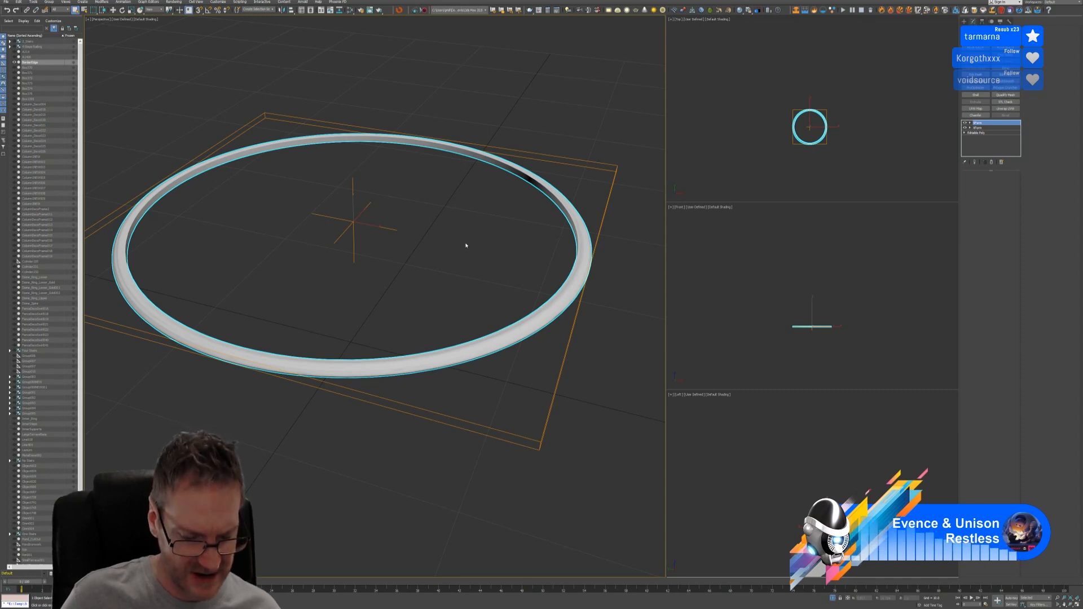
pyautogui.moveTo(464, 242)
pyautogui.keyDown('alt'); pyautogui.mouseDown(button='middle')
pyautogui.moveTo(436, 226)
pyautogui.moveTo(466, 231)
pyautogui.mouseUp(button='middle'); pyautogui.keyUp('alt')
pyautogui.rightClick(983, 124)
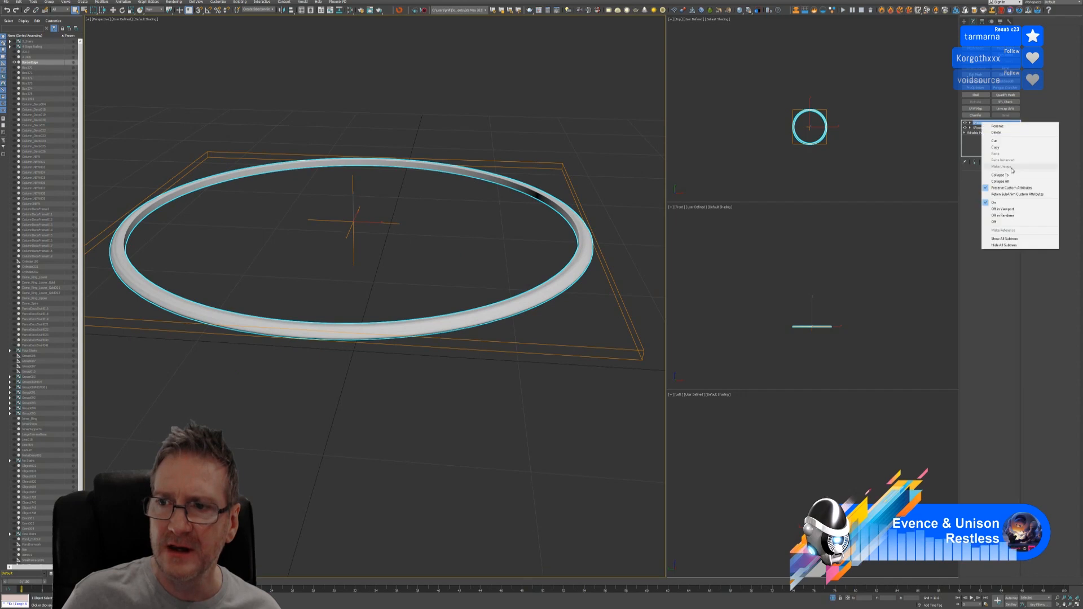
pyautogui.click(993, 181)
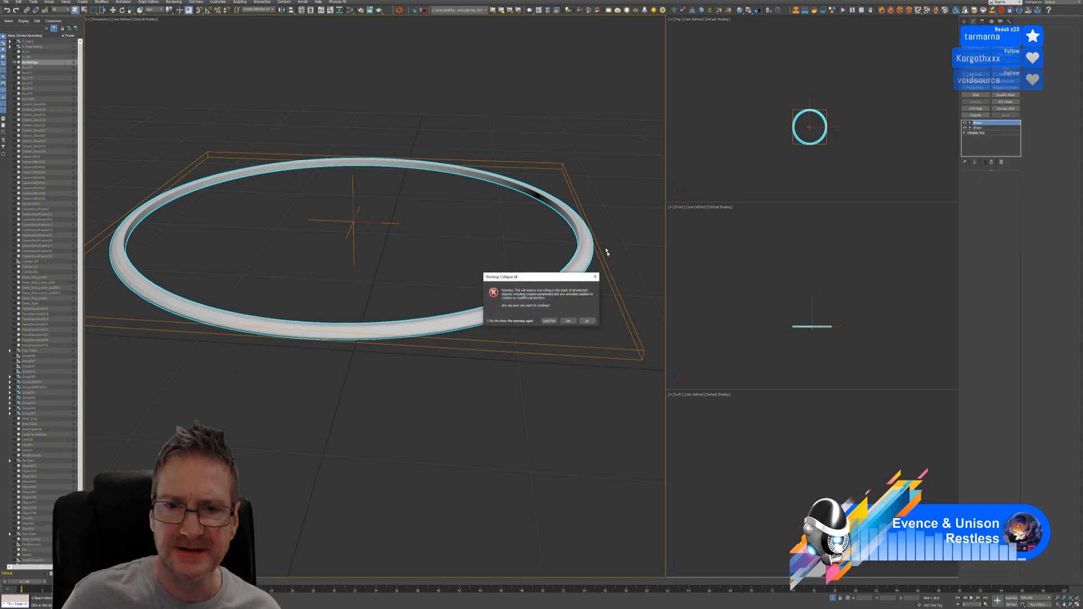
pyautogui.click(568, 319)
# Examine the collapsed ring from several angles, compare it with the whole pavilion scene, and isolate it again
pyautogui.scroll(5, 110, 252)
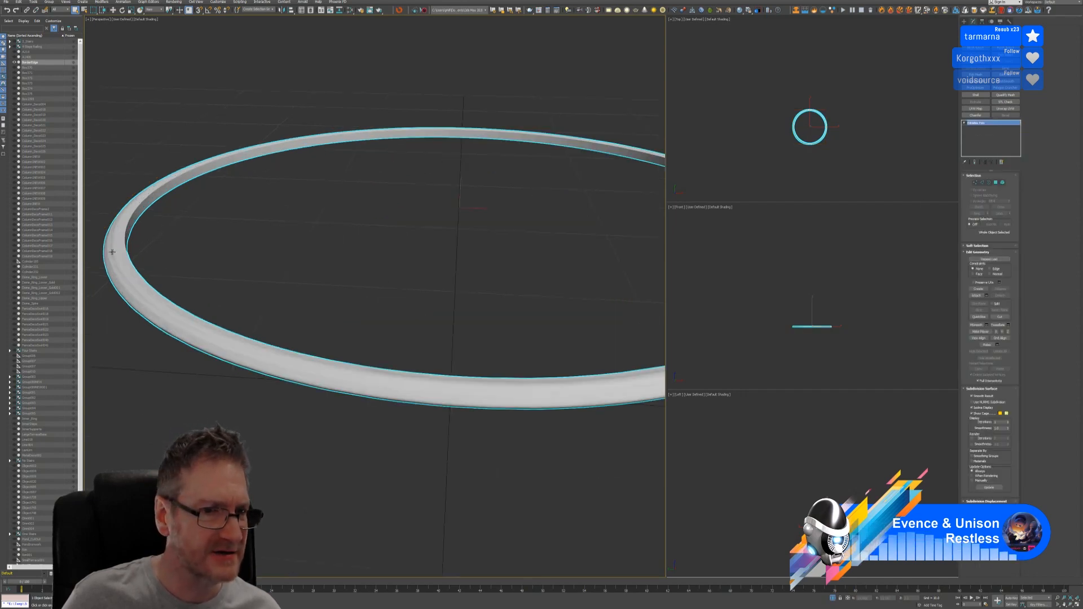
pyautogui.keyDown('alt'); pyautogui.moveTo(110, 252); pyautogui.dragTo(259, 262, button='middle'); pyautogui.keyUp('alt')
pyautogui.press('z')
pyautogui.scroll(5, 510, 249)
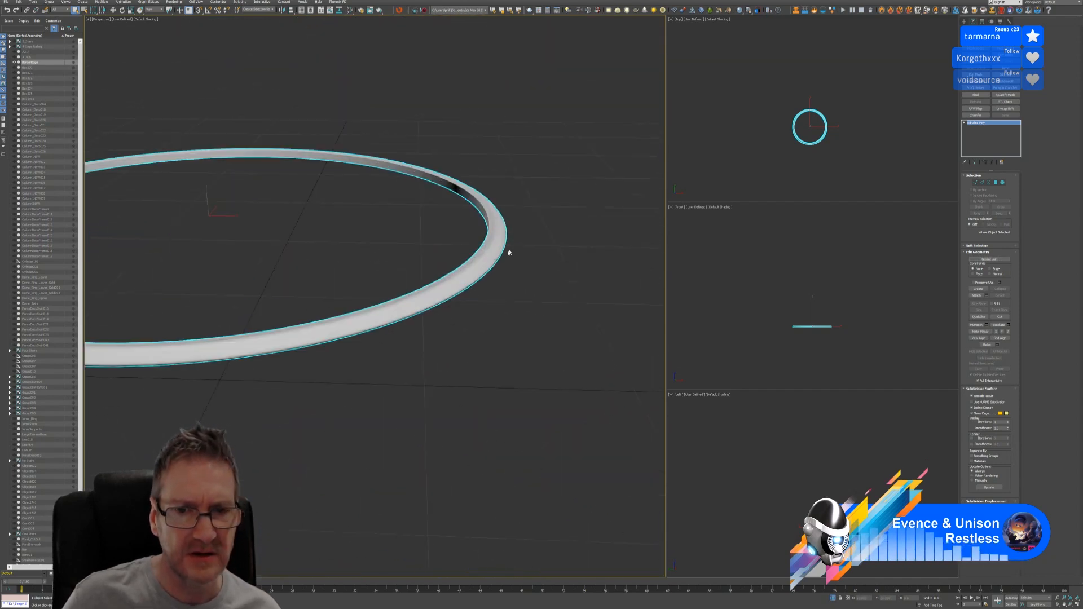
pyautogui.scroll(-6, 502, 255)
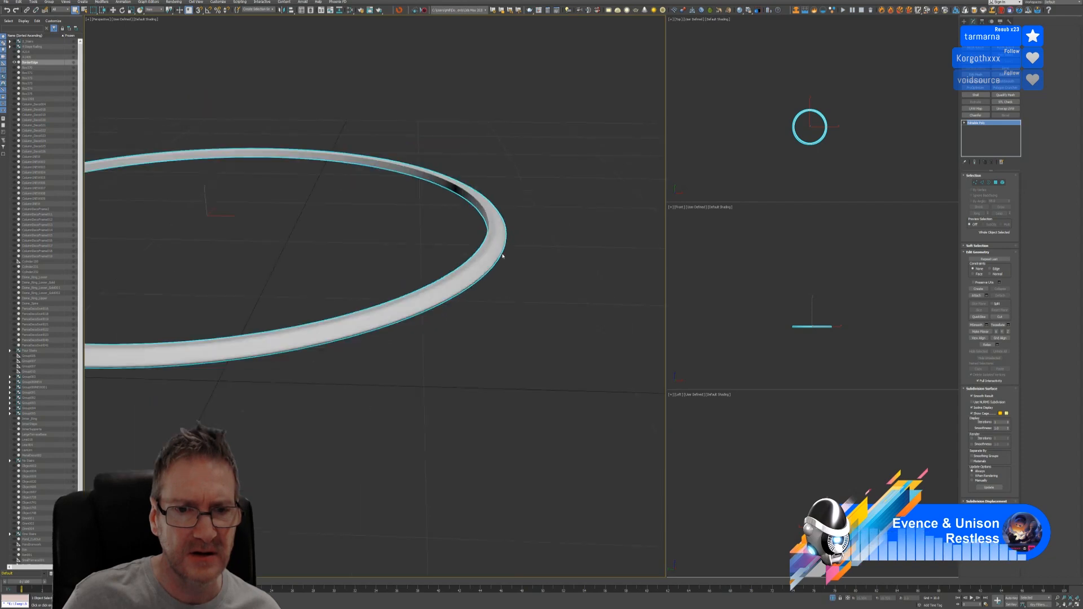
pyautogui.keyDown('alt'); pyautogui.moveTo(440, 241); pyautogui.dragTo(442, 256, button='middle'); pyautogui.keyUp('alt')
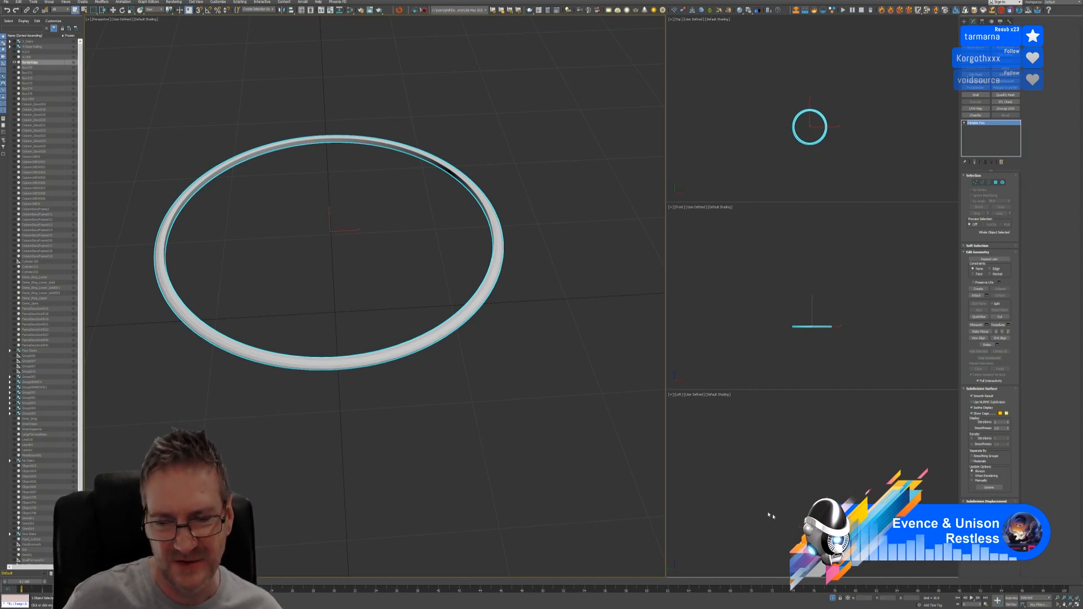
pyautogui.click(832, 598)
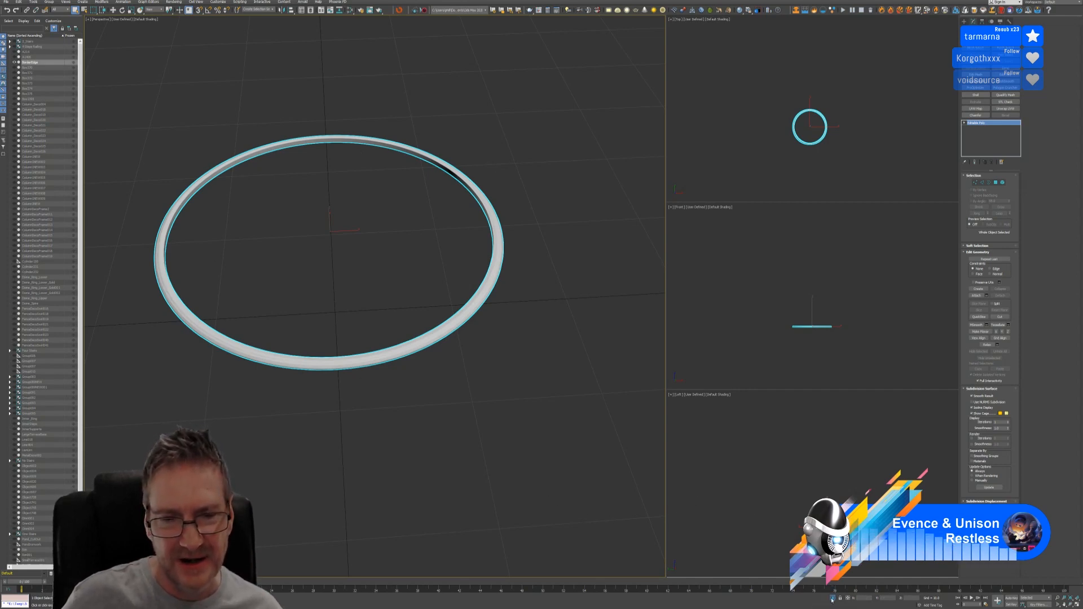
pyautogui.moveTo(456, 422); pyautogui.dragTo(472, 497, button='middle')
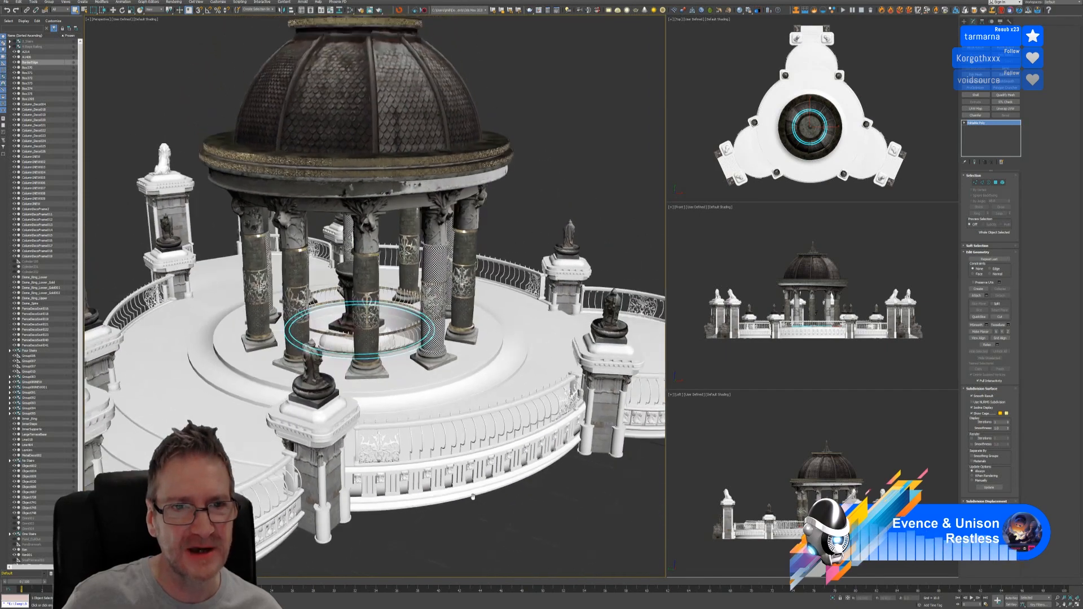
pyautogui.click(833, 598)
pyautogui.scroll(3, 296, 322)
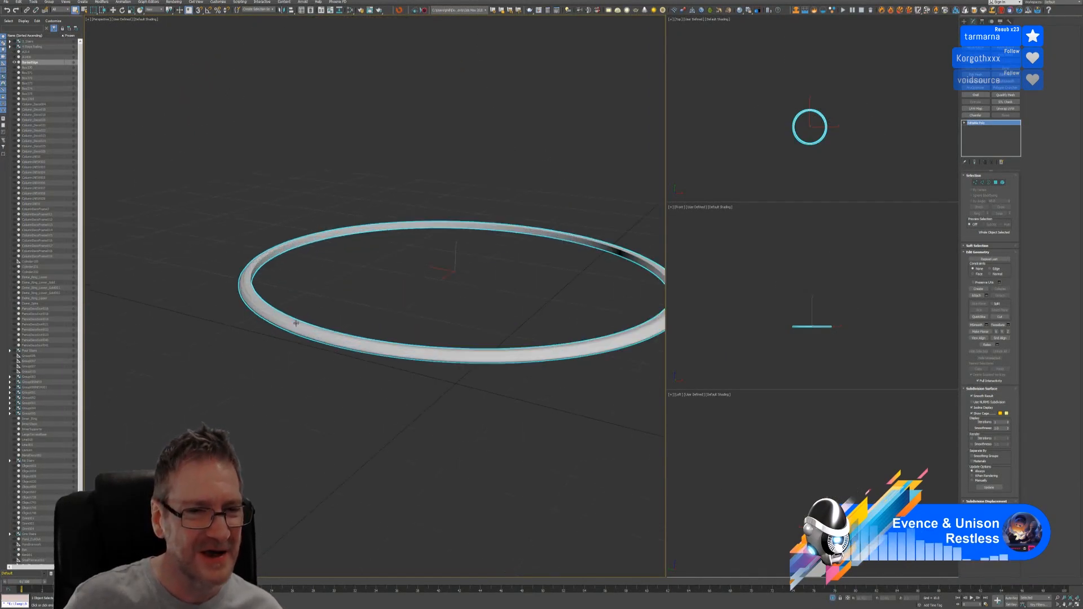
pyautogui.moveTo(353, 295); pyautogui.dragTo(300, 312, button='middle')
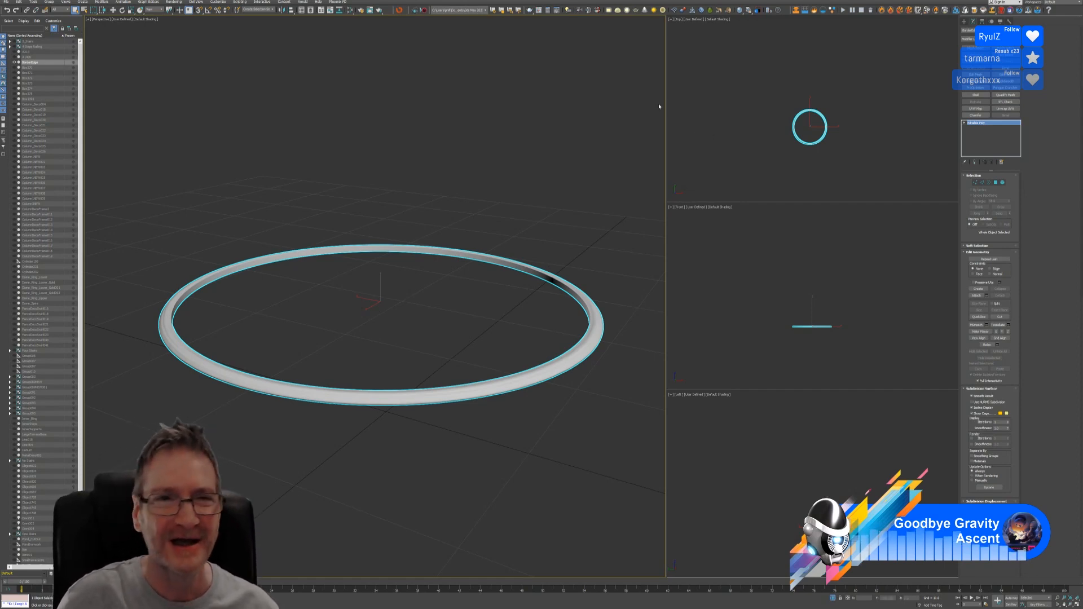
# Switch to RizomUV with the reset ring, display it with solid shading and orbit to see it from above
pyautogui.click(400, 10)
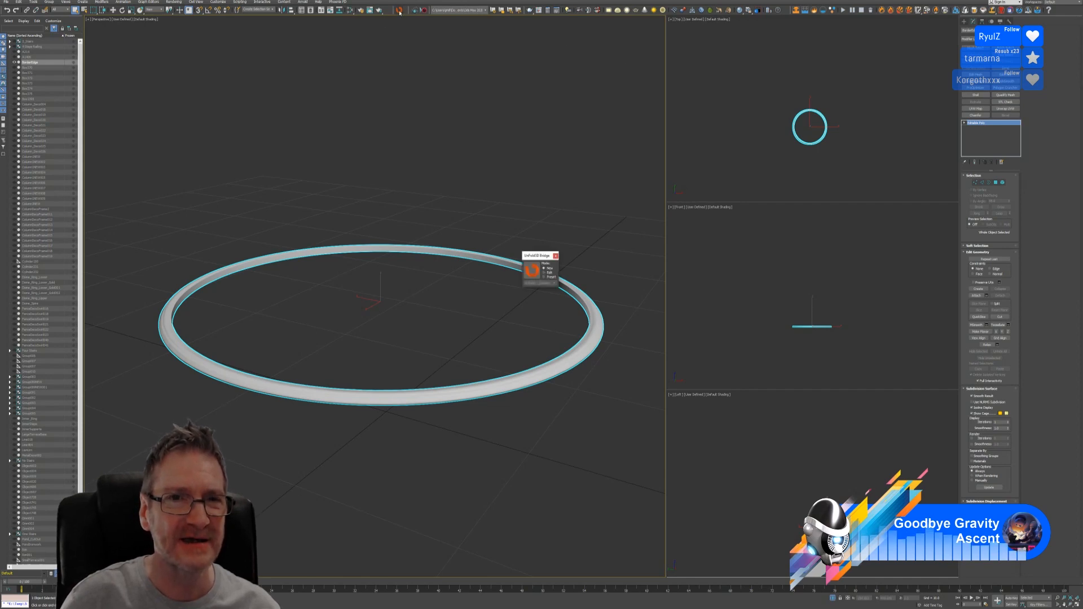
pyautogui.click(533, 266)
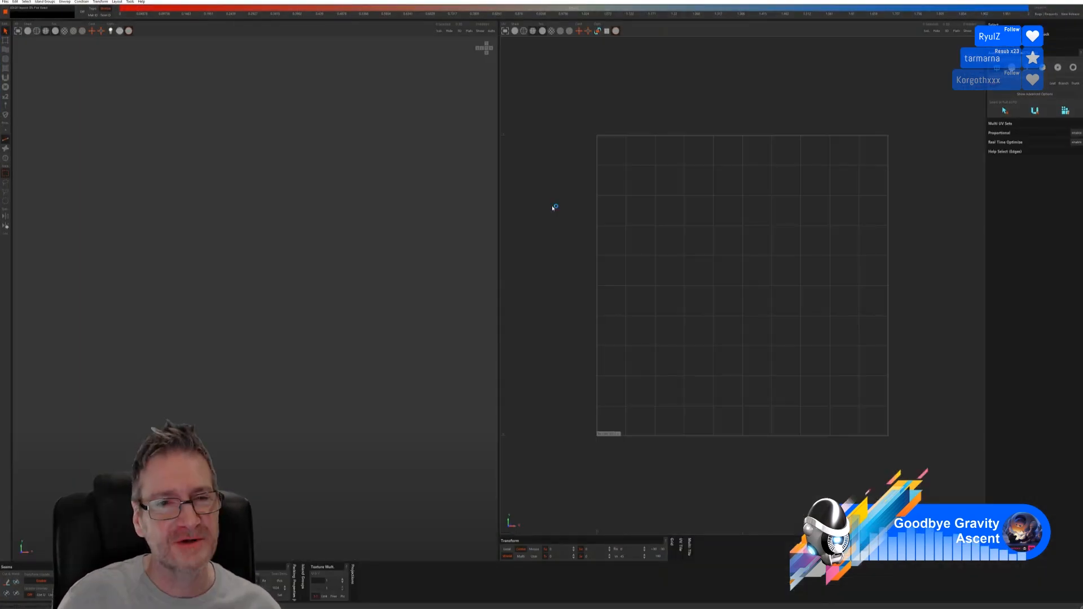
pyautogui.click(27, 31)
pyautogui.moveTo(239, 194); pyautogui.dragTo(224, 225, button='middle')
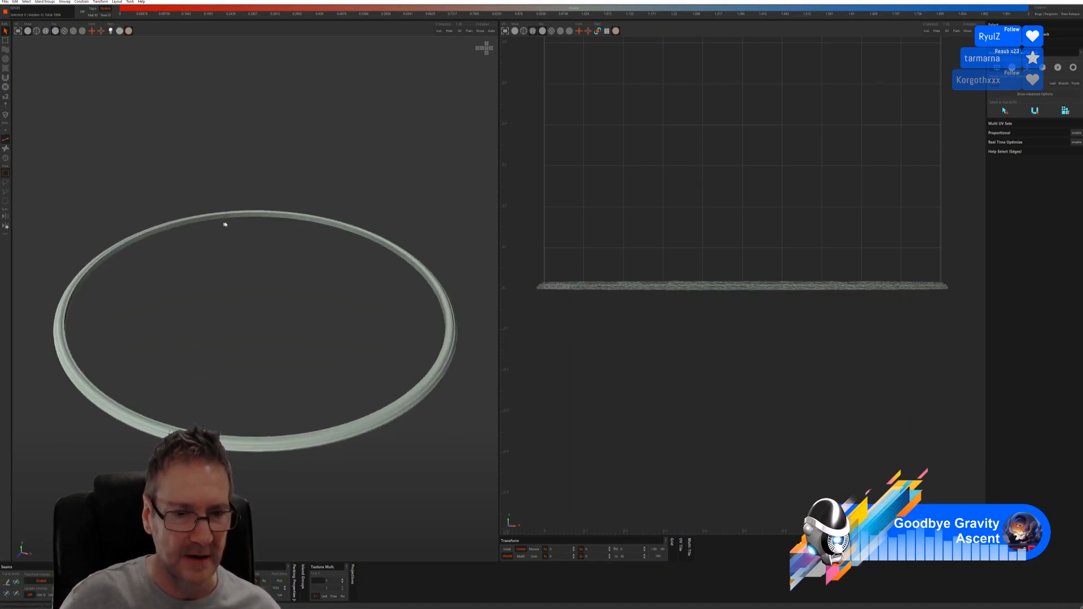
# Try automatic seam selection with unfolding on the reset ring, and undo the unfold
pyautogui.click(1005, 112)
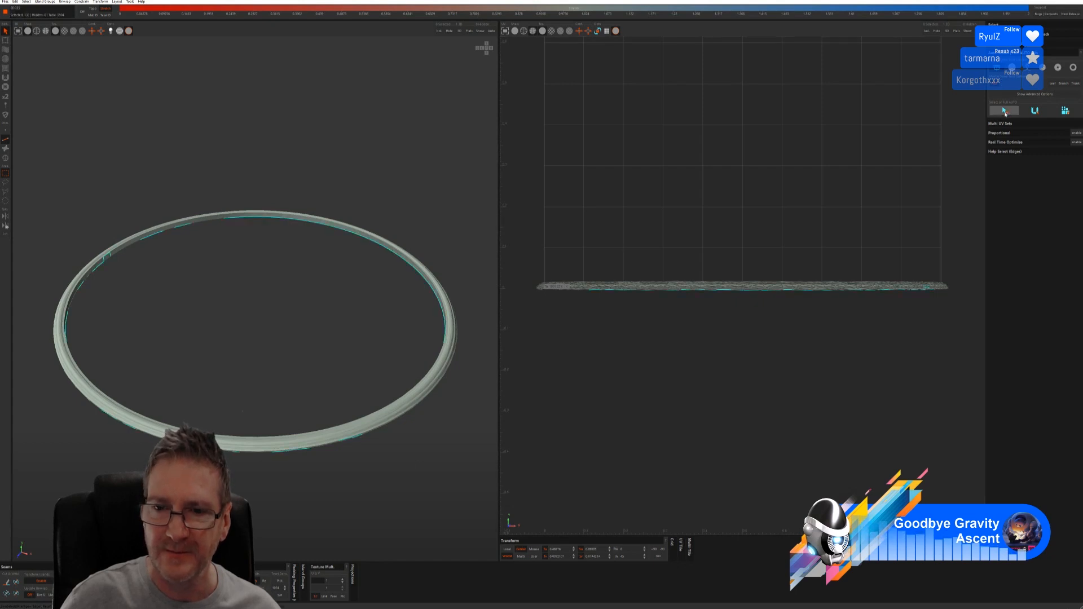
pyautogui.click(1034, 111)
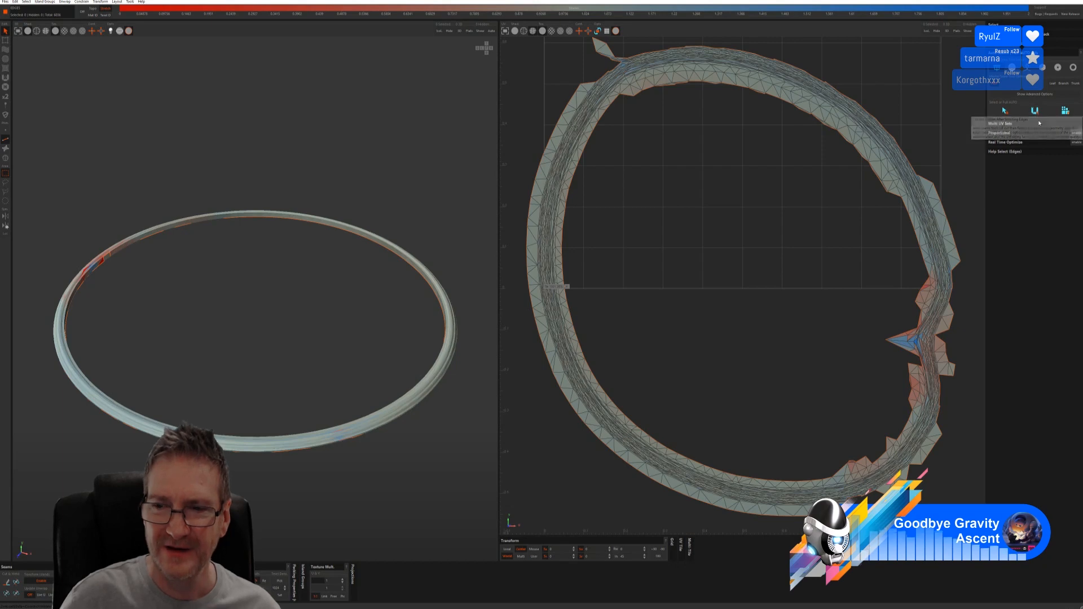
pyautogui.hotkey('ctrl', 'z')
pyautogui.click(930, 264)
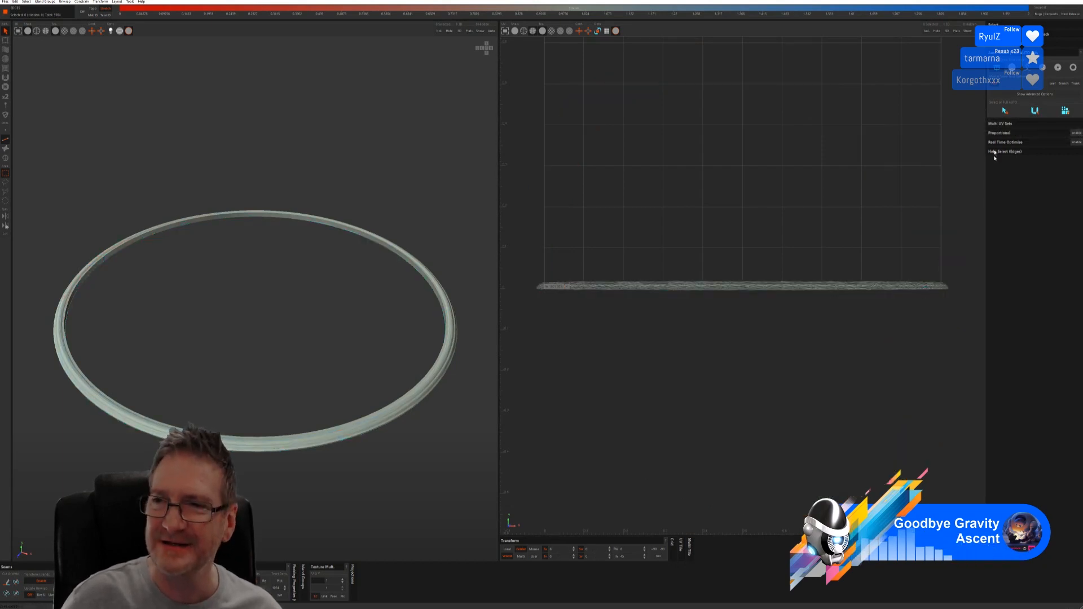
# Try a different automatic seam method on the ring, and quit RizomUV without saving the changes
pyautogui.click(1028, 94)
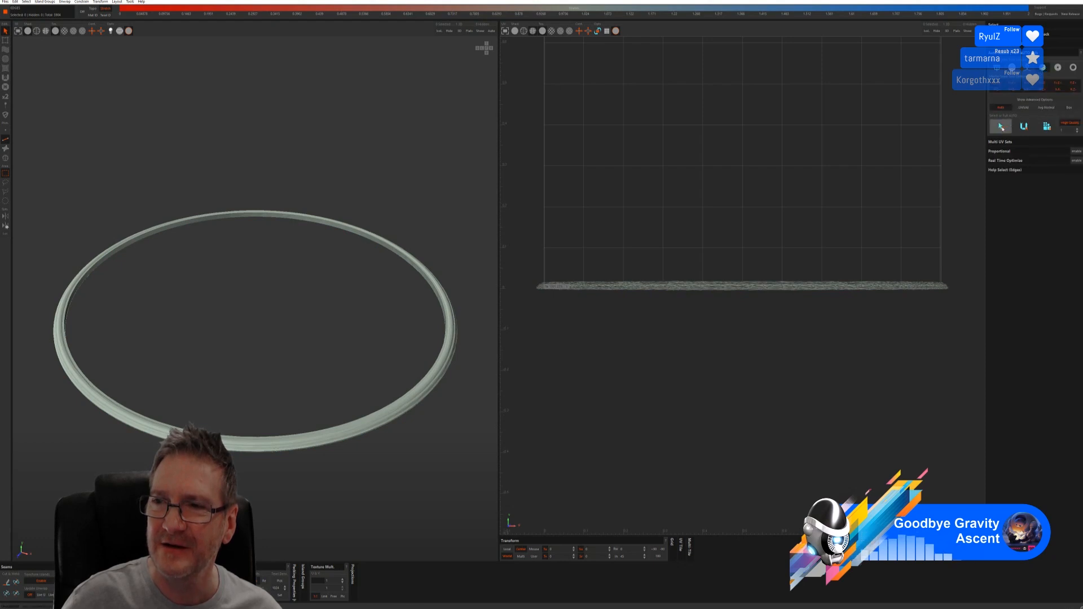
pyautogui.click(1023, 126)
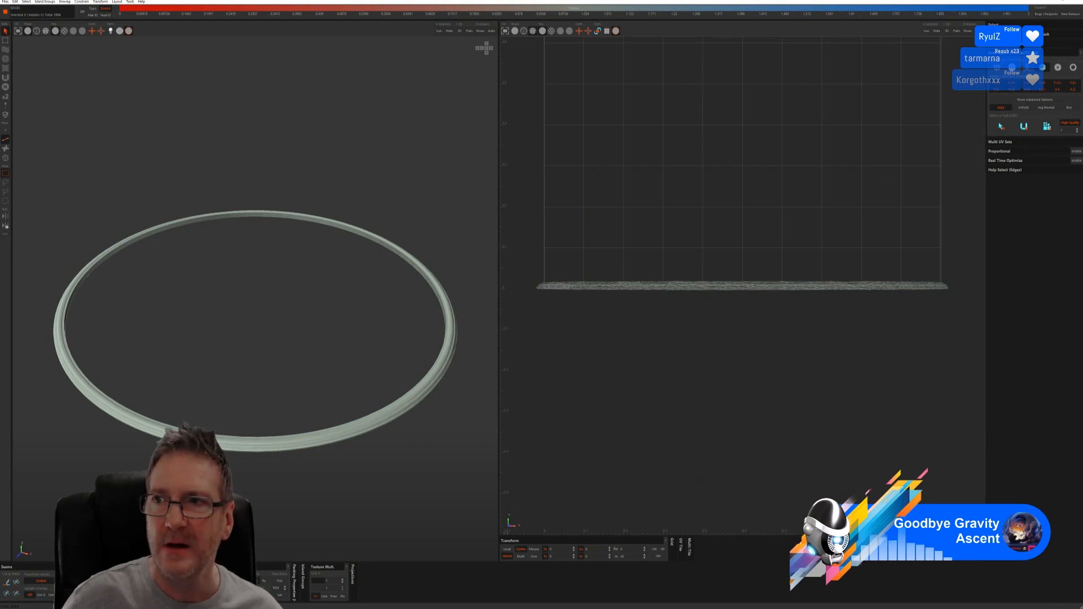
pyautogui.click(1075, 2)
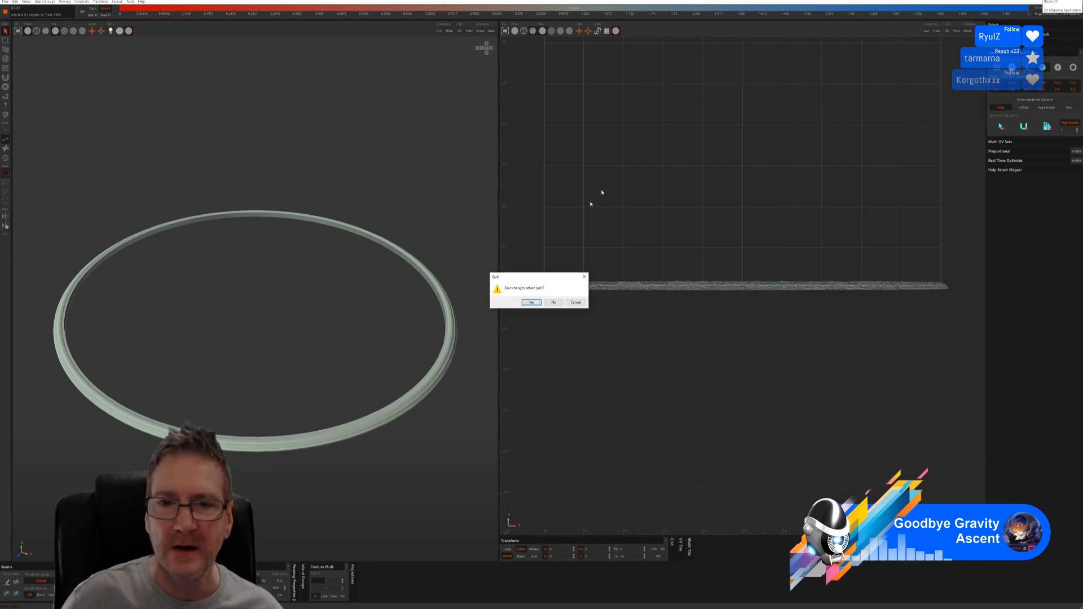
pyautogui.click(553, 303)
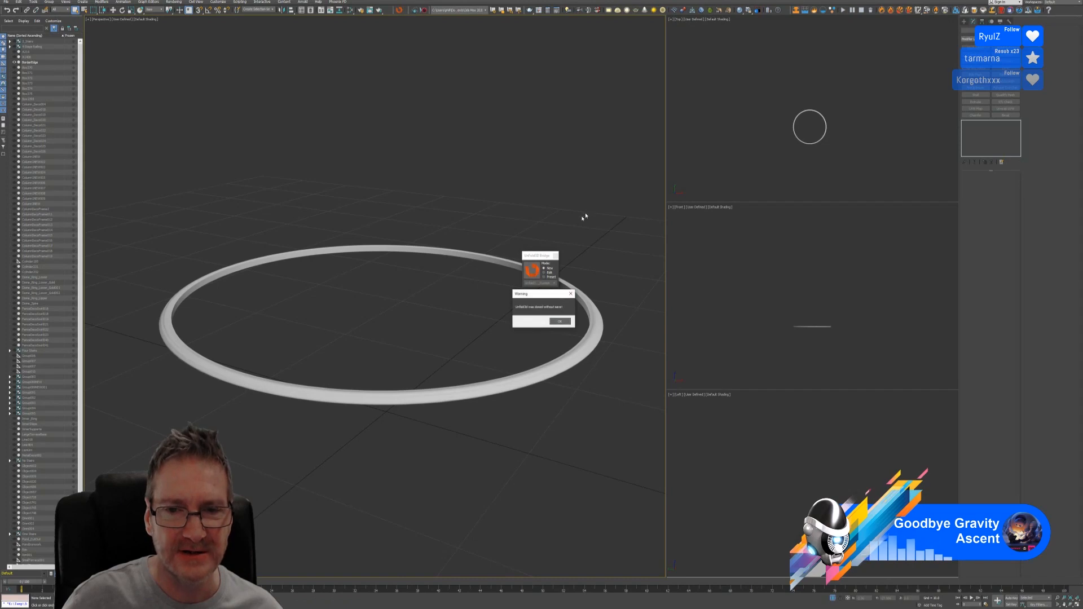
pyautogui.click(559, 322)
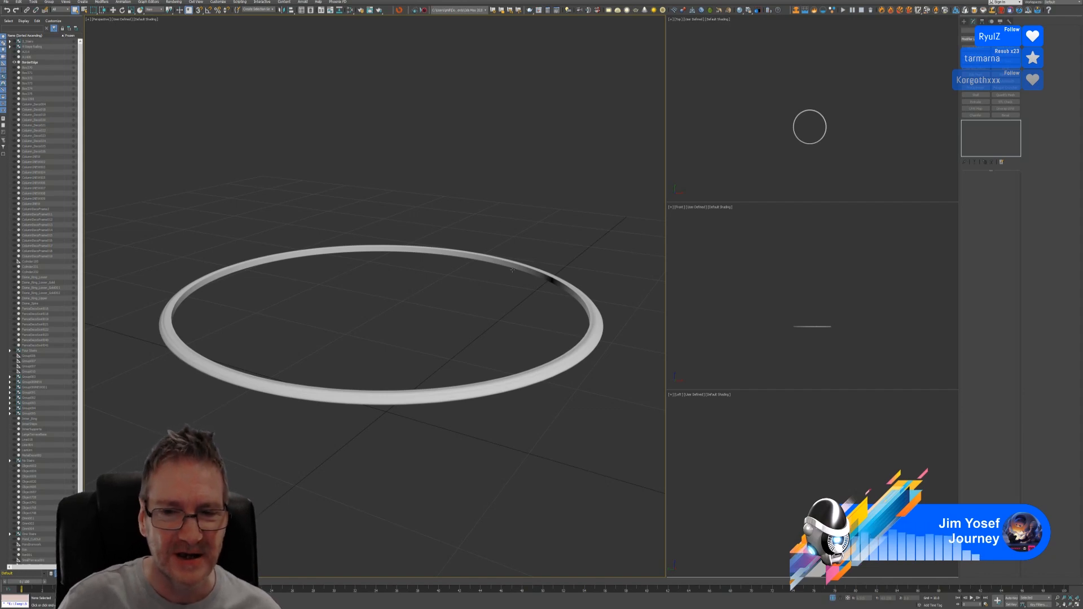
# Look through the modifiers available for the ring without adding one
pyautogui.scroll(3, 150, 318)
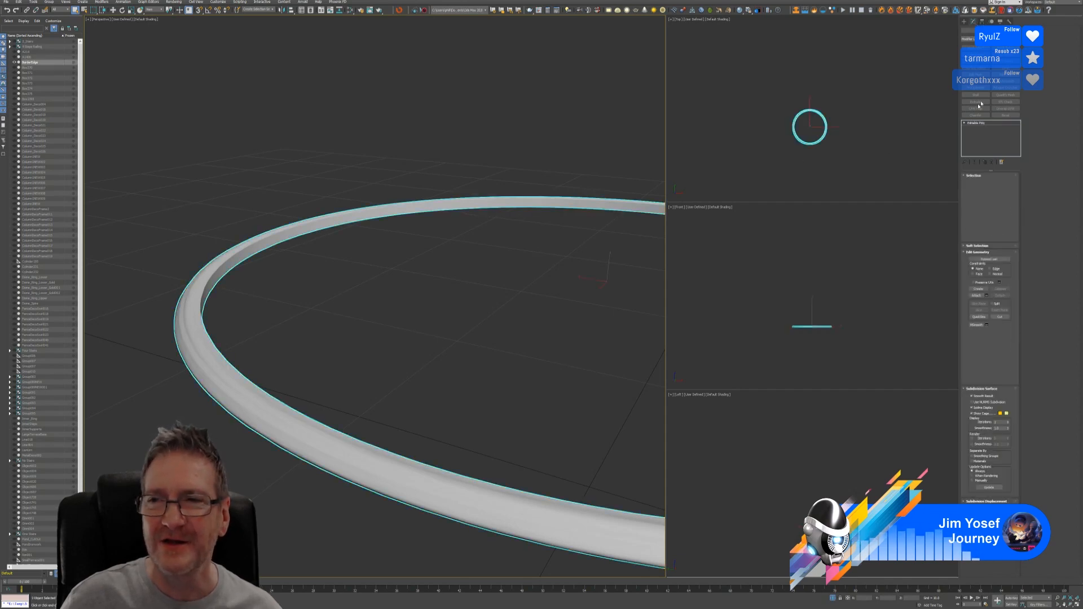
pyautogui.click(970, 39)
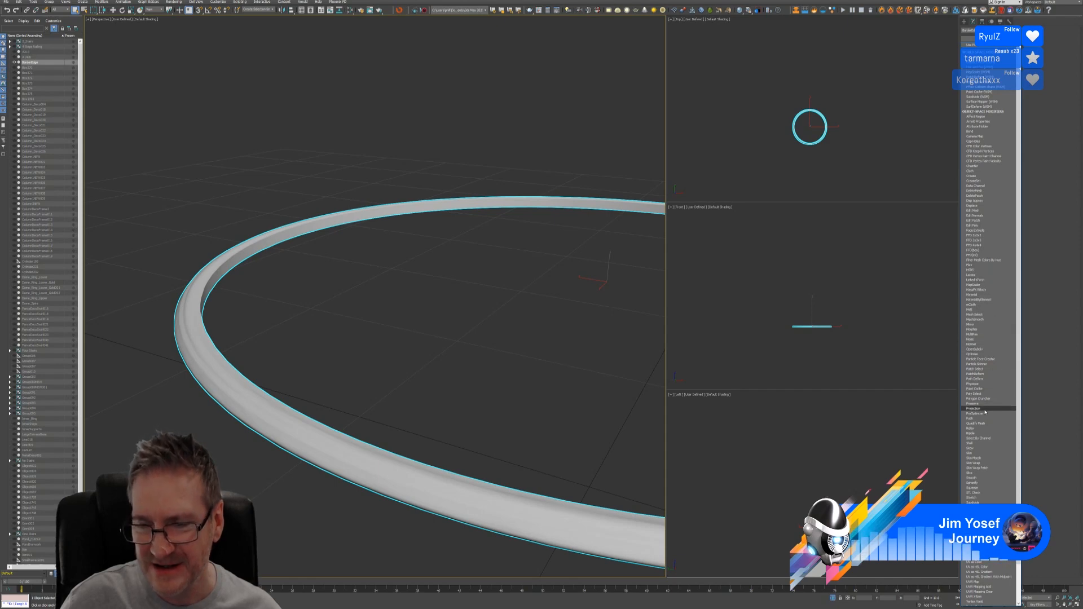
pyautogui.scroll(-3, 986, 430)
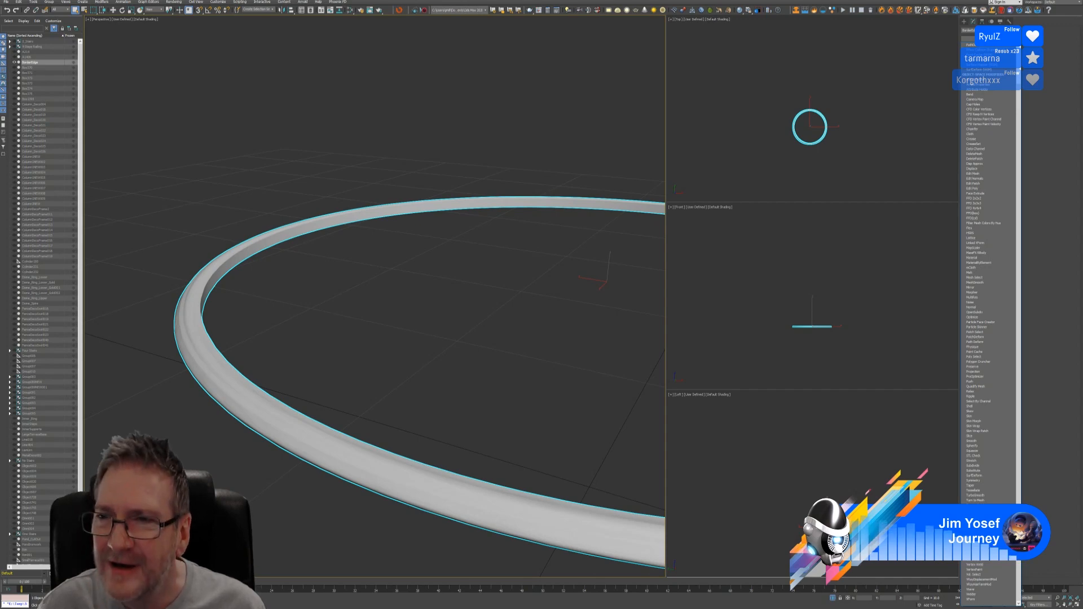
pyautogui.scroll(3, 1008, 138)
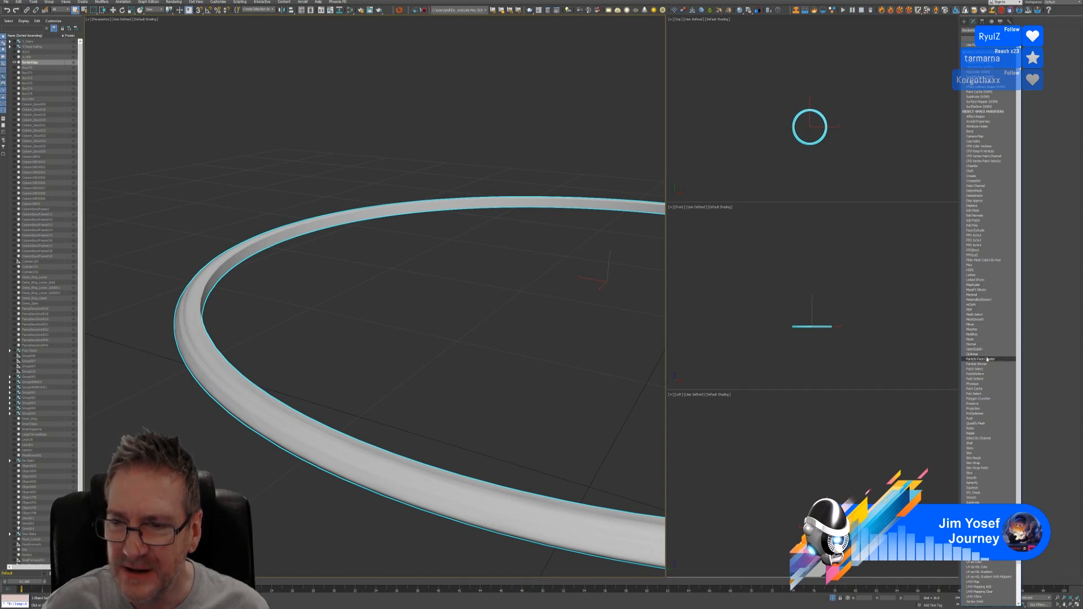
pyautogui.press('Escape')
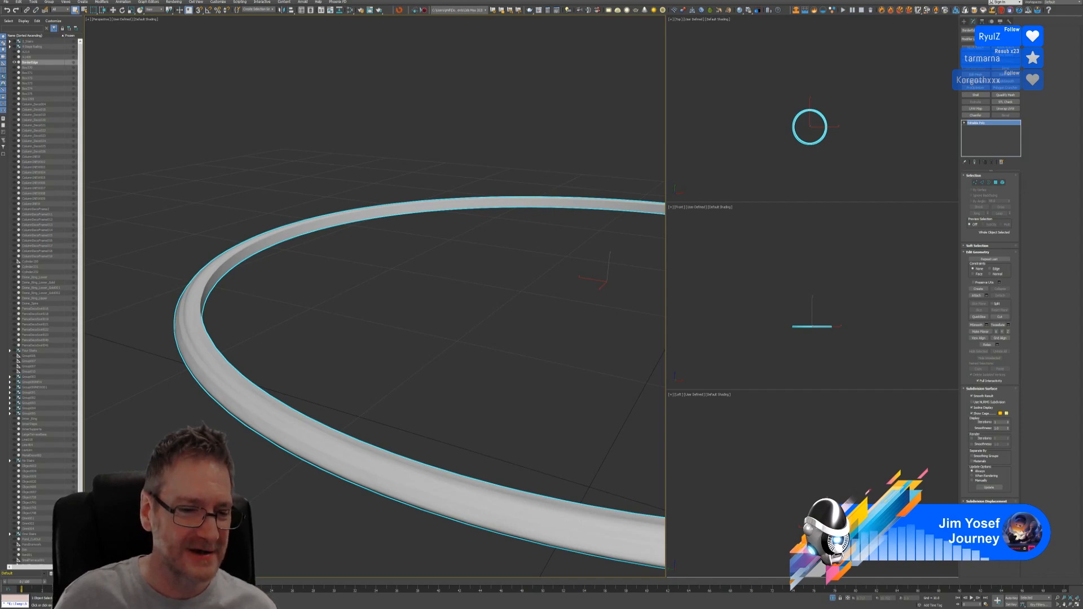
# Switch to the web browser and open the bookmarked Unfold3D link to bring up the RizomUV Virtual Spaces product page
pyautogui.click(243, 608)
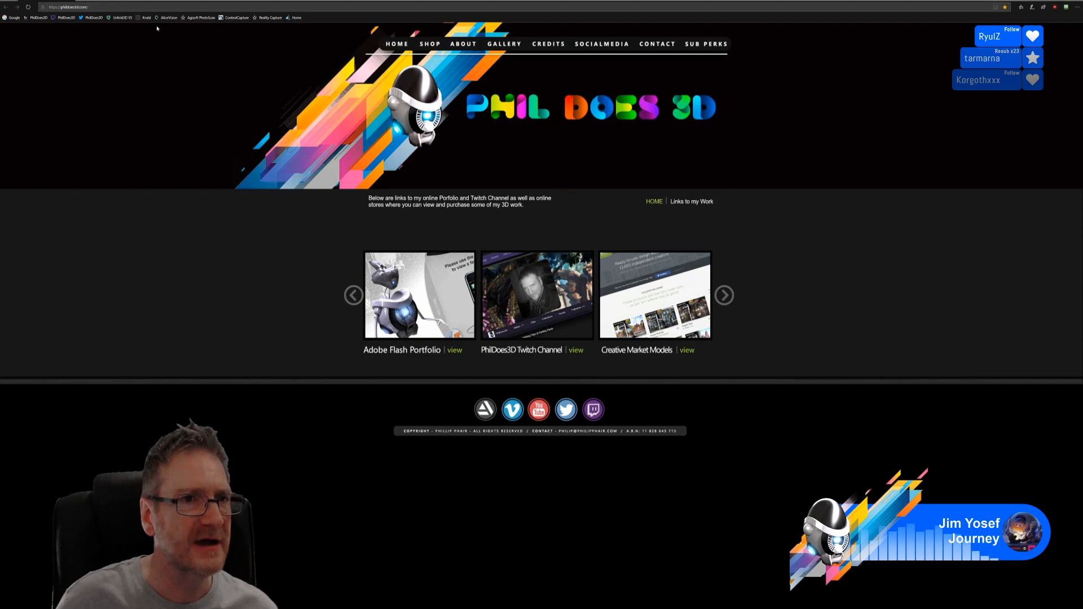
pyautogui.click(119, 18)
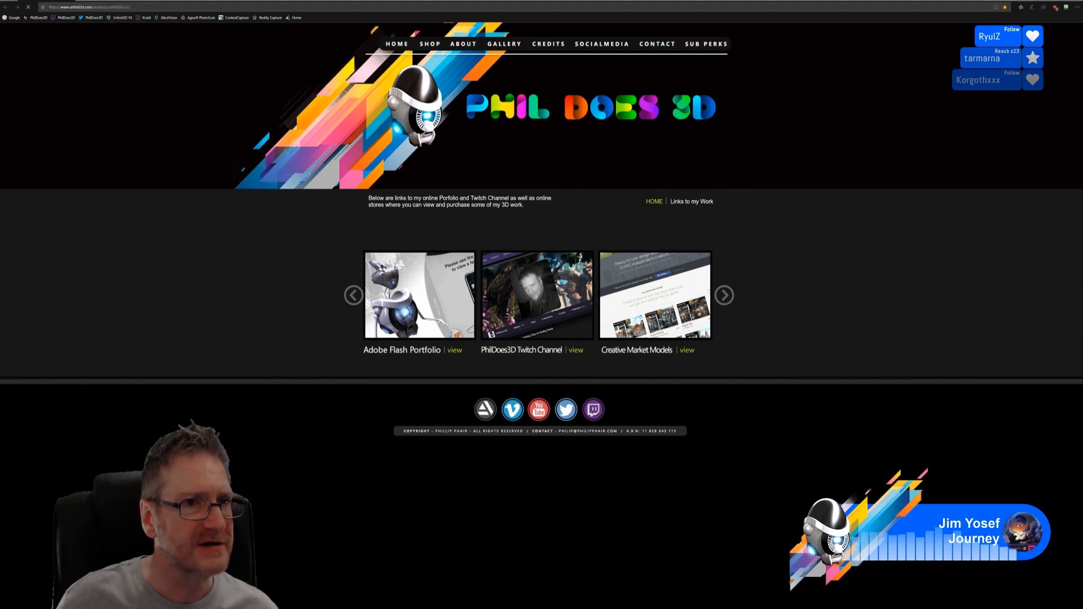
pyautogui.hotkey('ctrl', 'l')
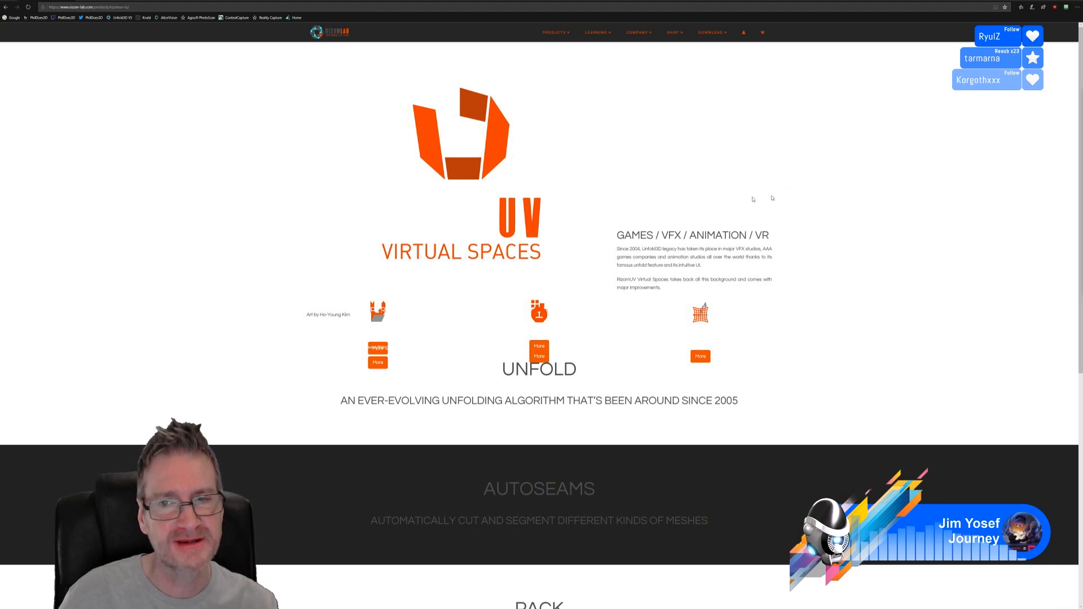
pyautogui.moveTo(616, 236); pyautogui.dragTo(769, 176)
pyautogui.click(822, 174)
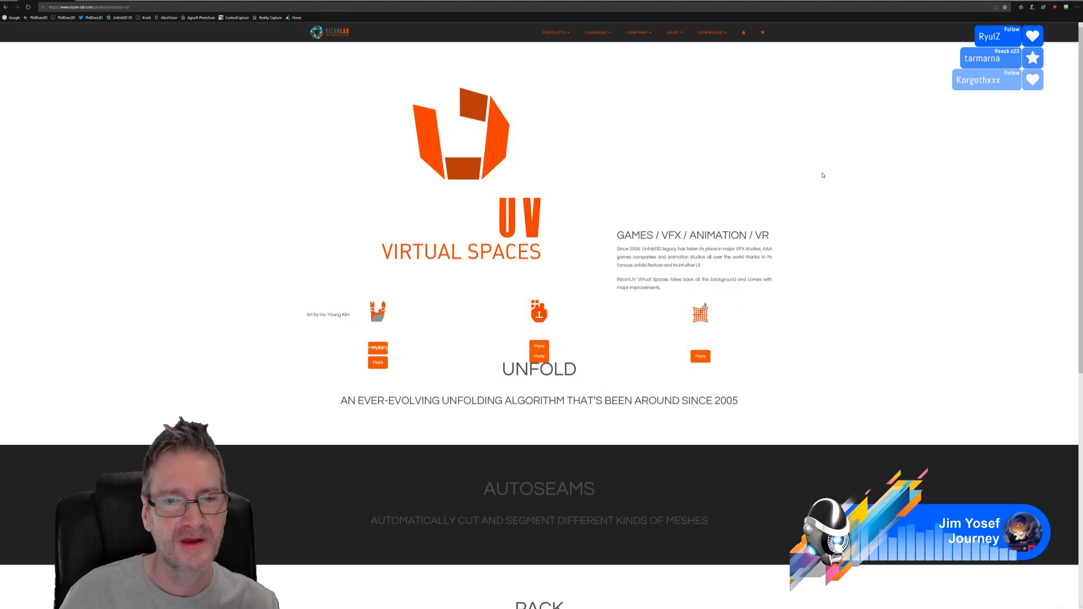
# Look through the RizomUV product page's sections on unfolding, automatic seams and packing
pyautogui.scroll(-6, 803, 233)
pyautogui.scroll(6, 801, 234)
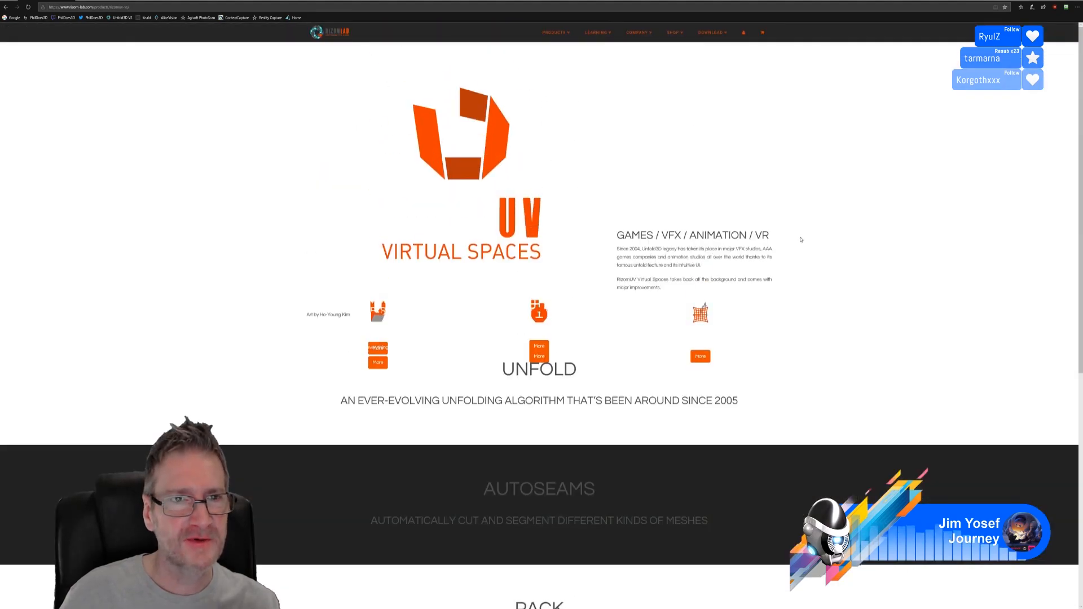
pyautogui.scroll(-6, 800, 242)
pyautogui.scroll(6, 800, 244)
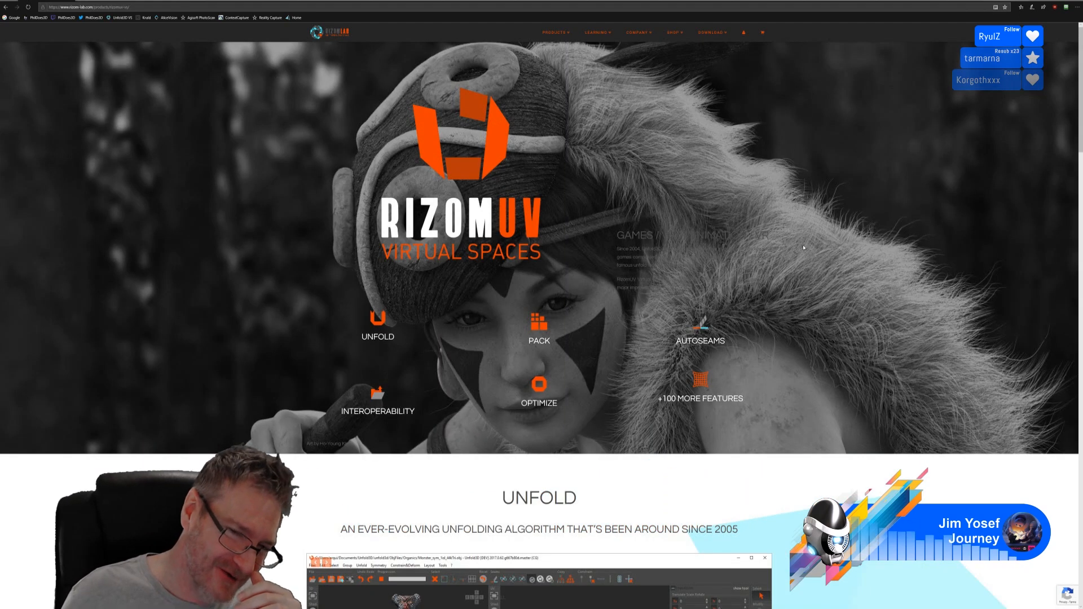
pyautogui.scroll(-10, 803, 247)
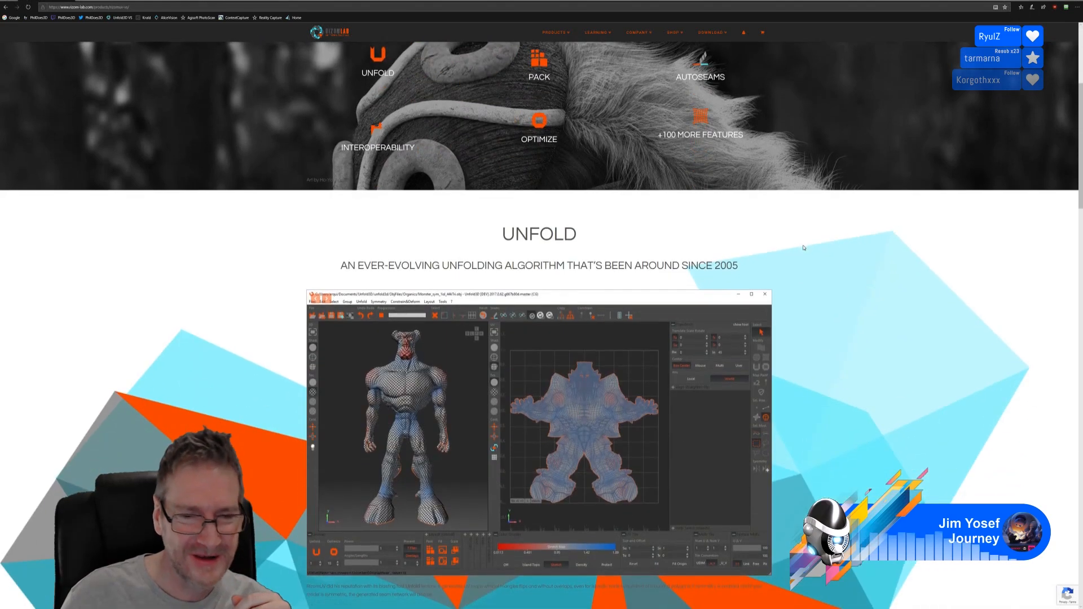
pyautogui.scroll(-6, 803, 247)
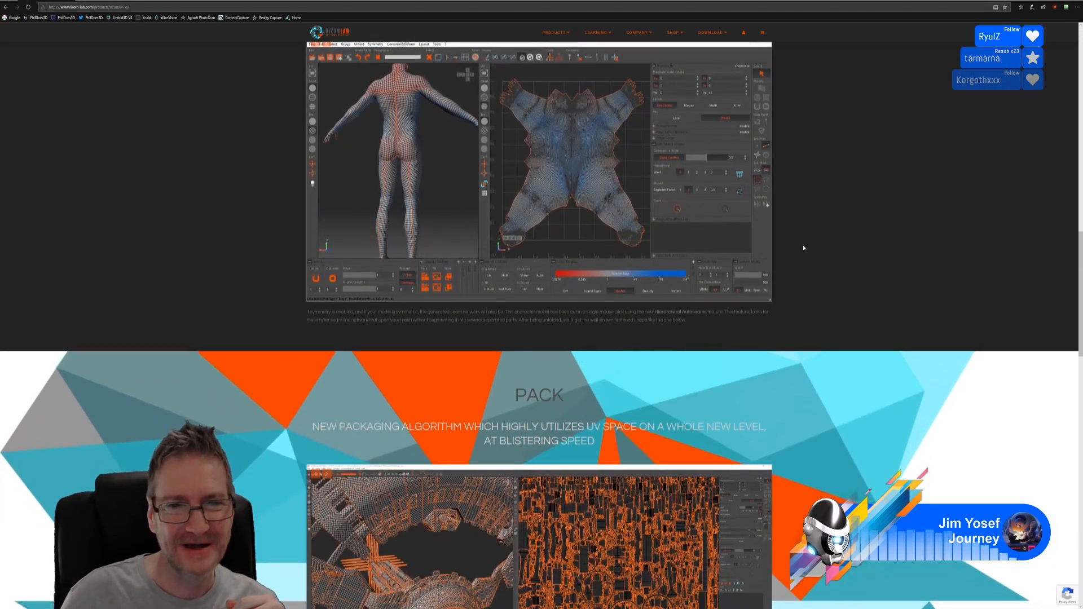
pyautogui.scroll(-10, 796, 243)
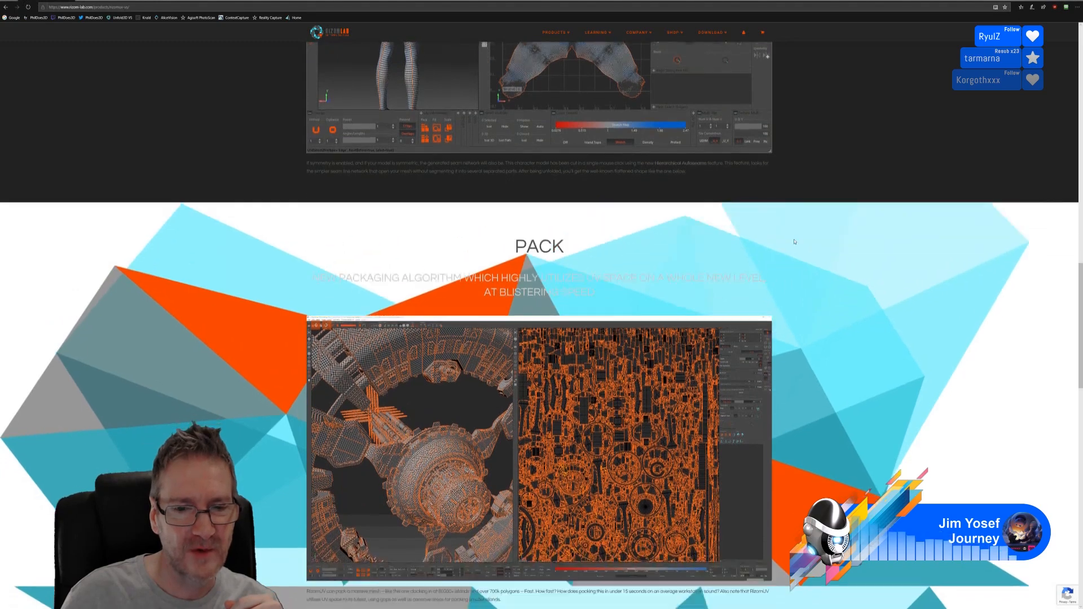
pyautogui.scroll(-8, 804, 248)
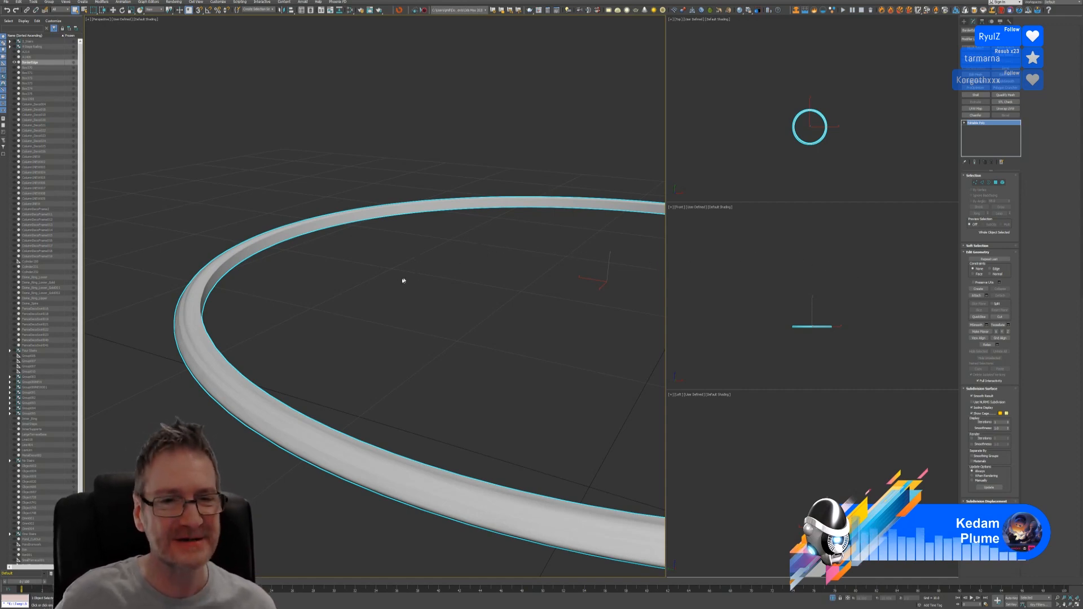
pyautogui.keyDown('alt'); pyautogui.moveTo(382, 292); pyautogui.dragTo(326, 299, button='middle'); pyautogui.keyUp('alt')
pyautogui.scroll(-4, 371, 297)
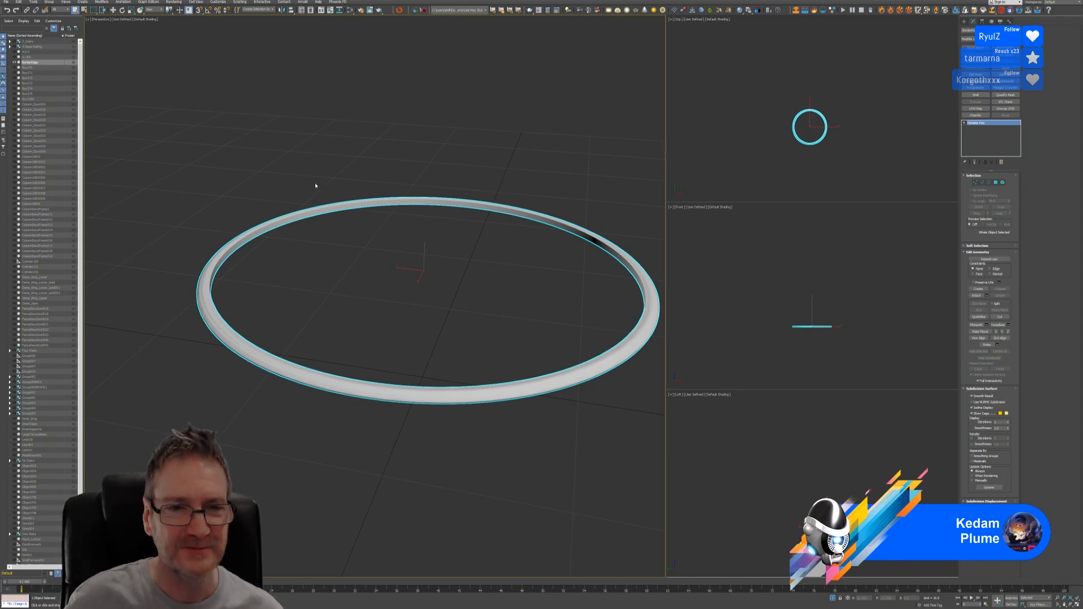
pyautogui.moveTo(315, 186); pyautogui.dragTo(302, 178, button='middle')
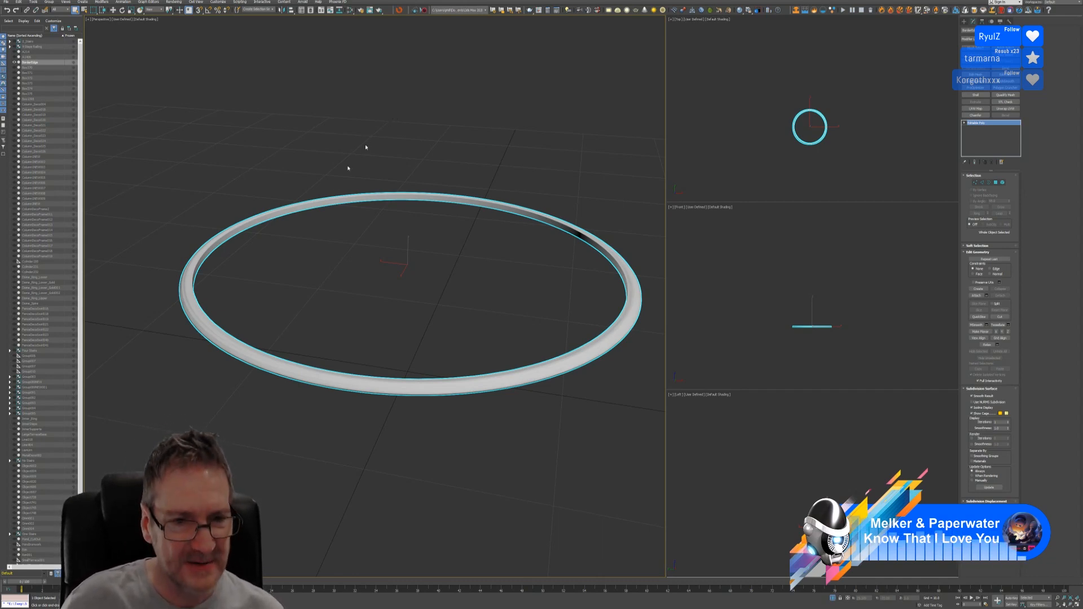
pyautogui.keyDown('alt'); pyautogui.moveTo(314, 154); pyautogui.dragTo(311, 156, button='middle'); pyautogui.keyUp('alt')
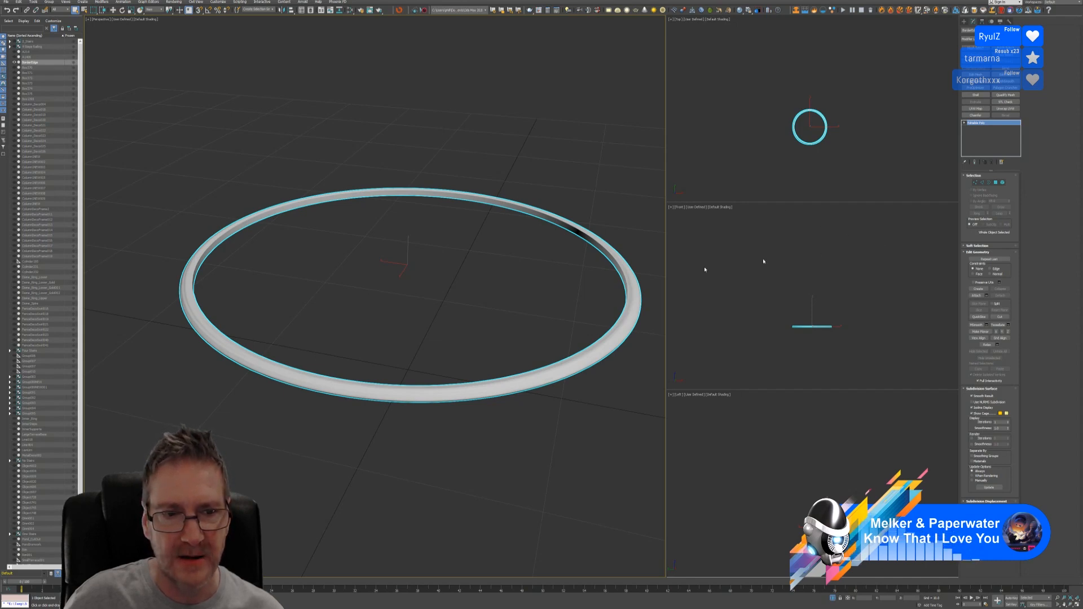
# Select all of the ring's polygons at Polygon level, enlarge the perspective view, and return to object level
pyautogui.keyDown('alt'); pyautogui.moveTo(468, 283); pyautogui.dragTo(454, 242, button='middle'); pyautogui.keyUp('alt')
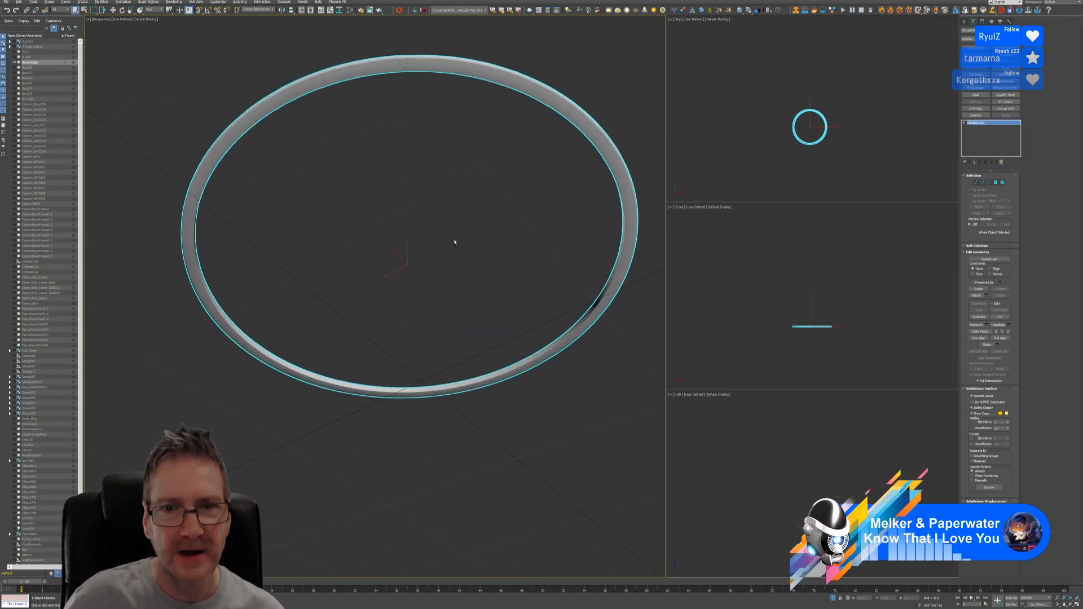
pyautogui.moveTo(444, 186)
pyautogui.keyDown('alt'); pyautogui.mouseDown(button='middle')
pyautogui.moveTo(440, 210)
pyautogui.moveTo(438, 186)
pyautogui.mouseUp(button='middle'); pyautogui.keyUp('alt')
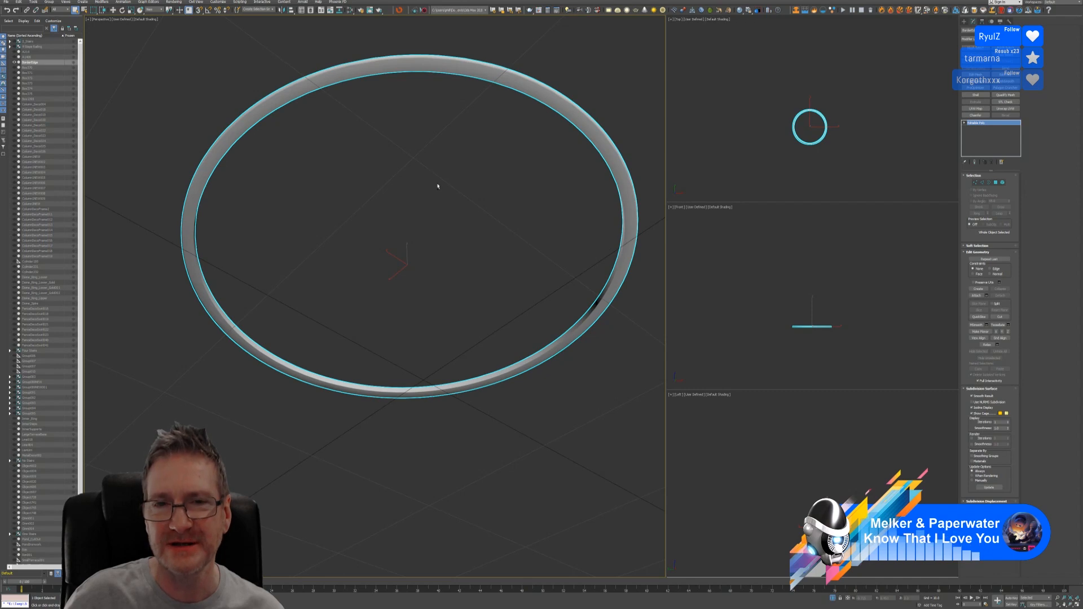
pyautogui.click(995, 183)
pyautogui.hotkey('ctrl', 'a')
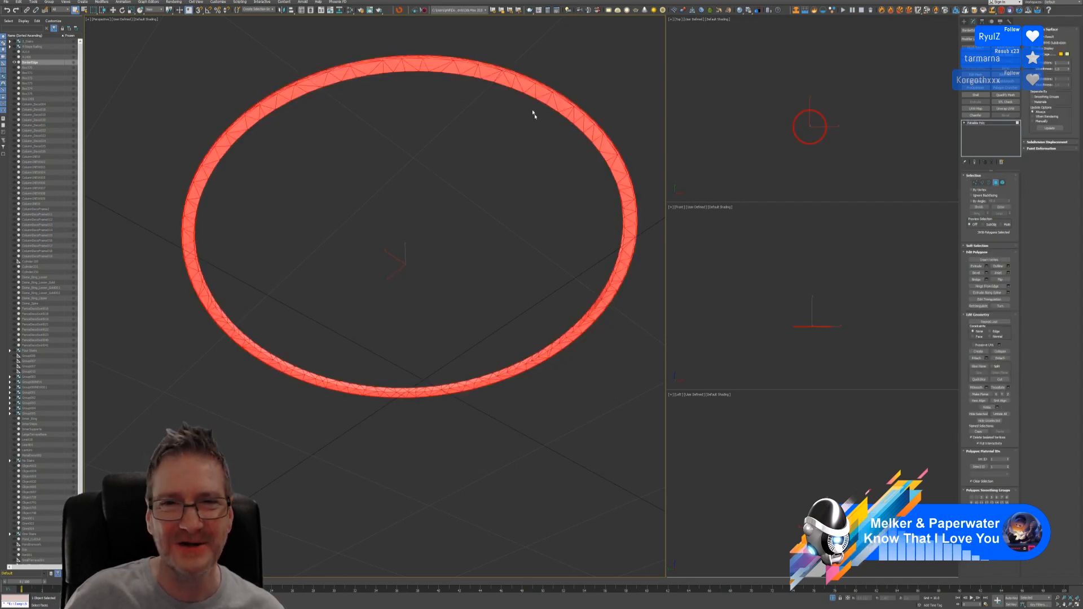
pyautogui.scroll(4, 824, 326)
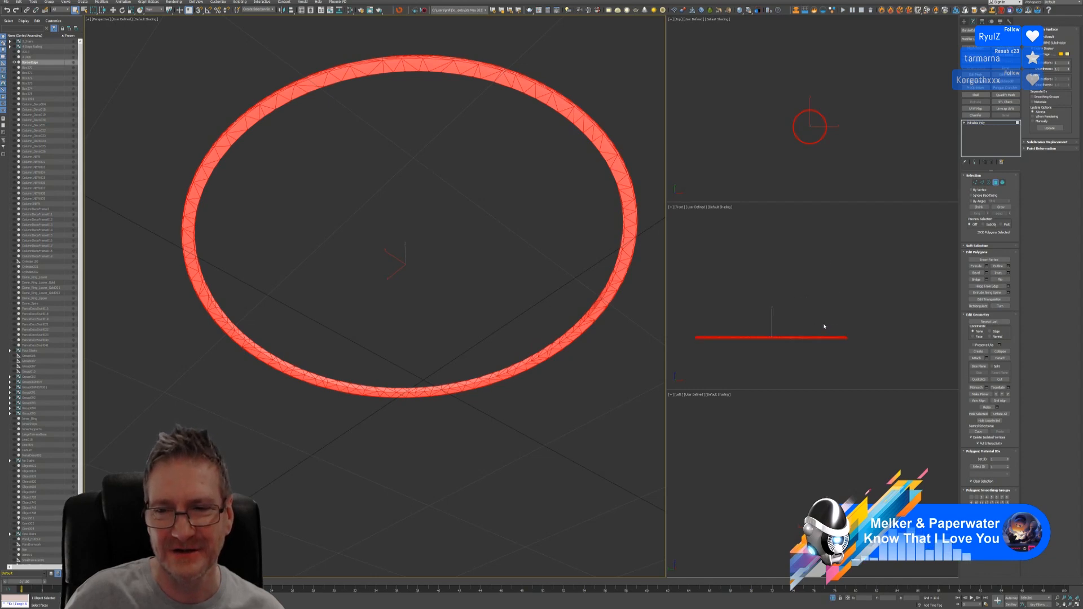
pyautogui.click(1076, 603)
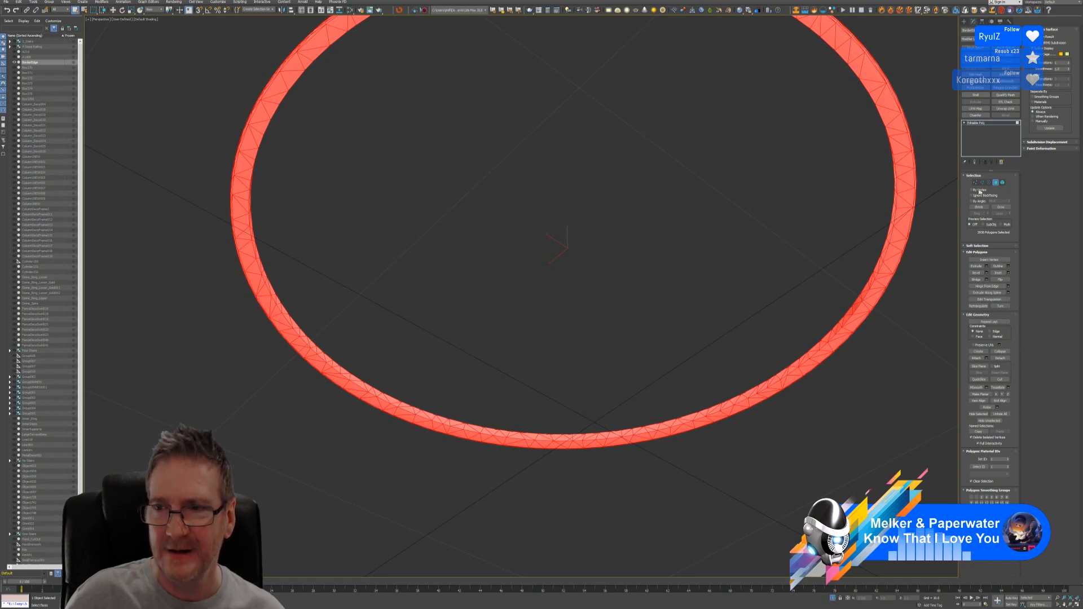
pyautogui.click(1003, 123)
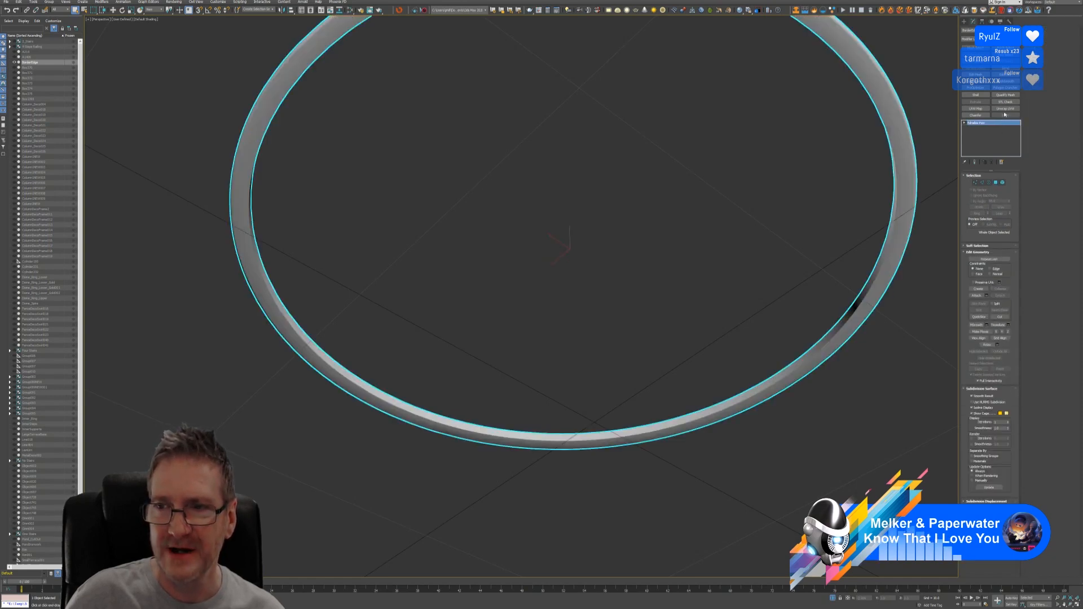
# Add an Unwrap UVW modifier to the ring and, in the Front view, remove the polygons above its base from the selection
pyautogui.click(1005, 108)
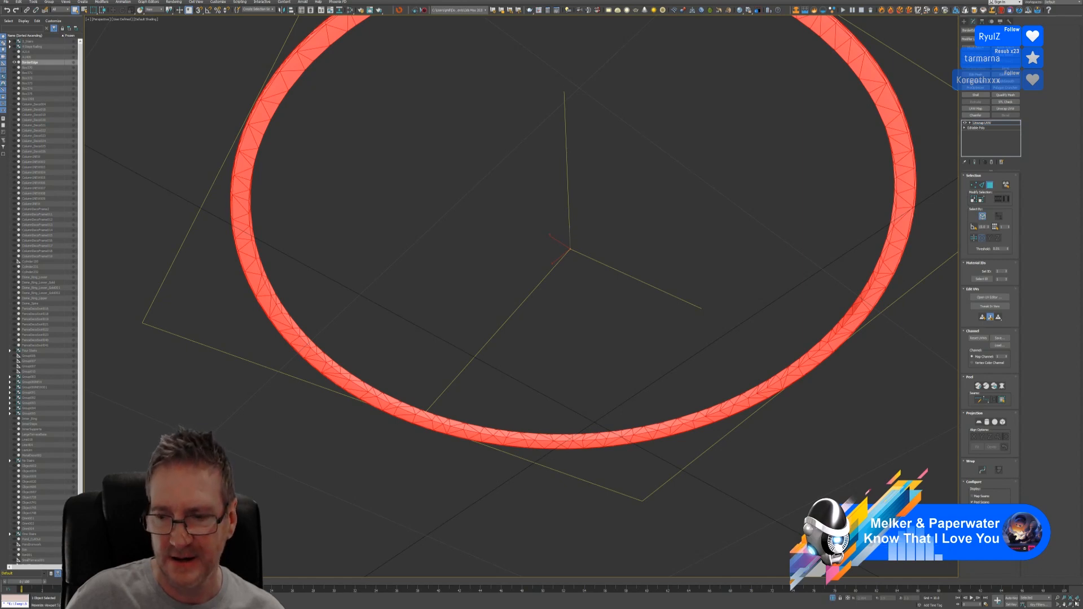
pyautogui.click(1075, 604)
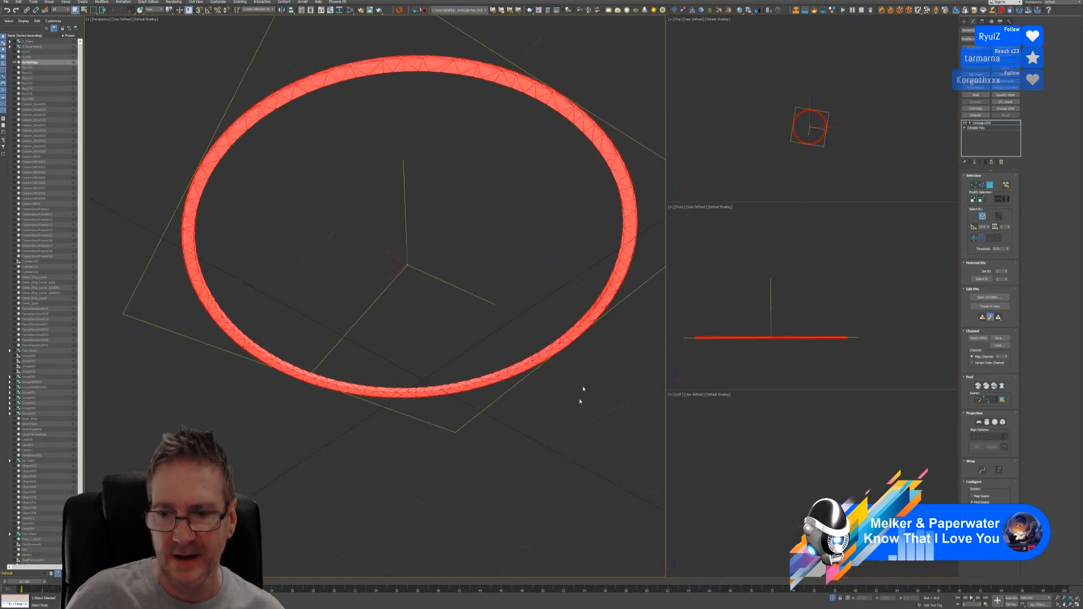
pyautogui.rightClick(805, 266)
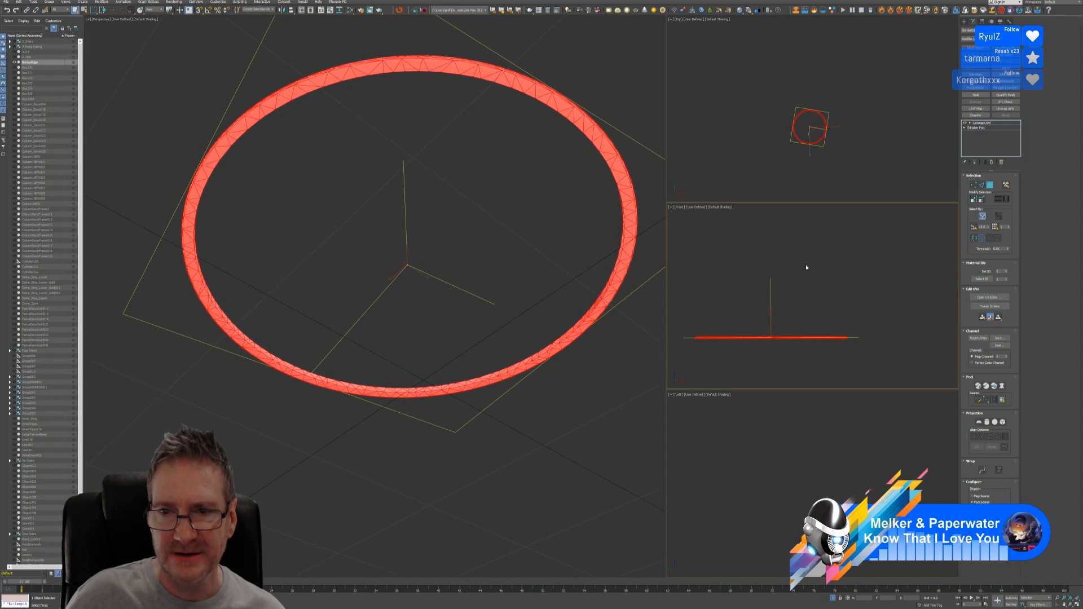
pyautogui.click(1076, 603)
pyautogui.moveTo(527, 379); pyautogui.dragTo(580, 302, button='middle')
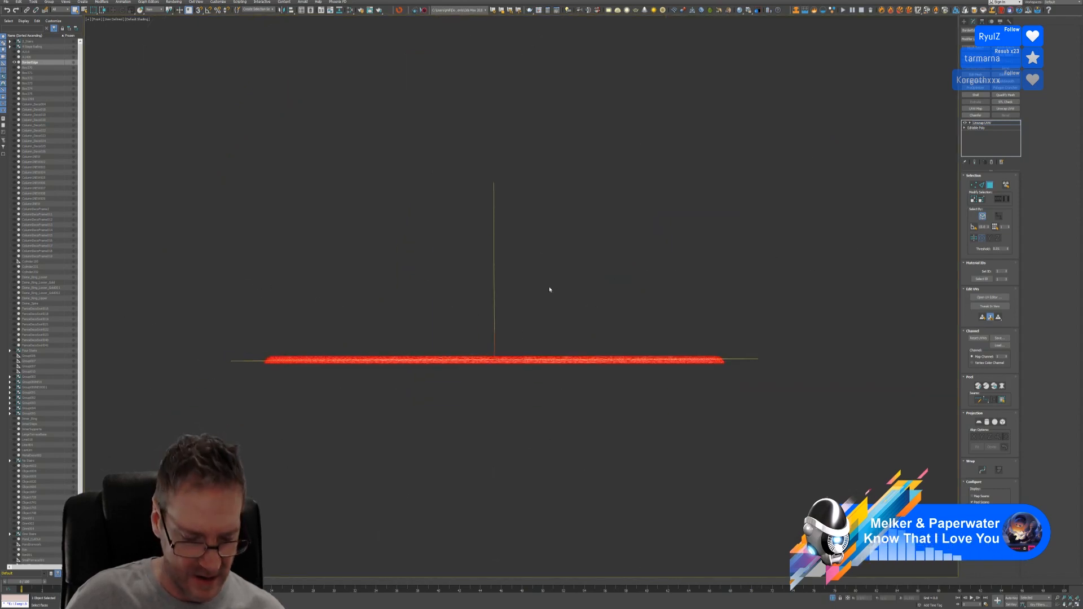
pyautogui.moveTo(205, 275); pyautogui.dragTo(819, 366)
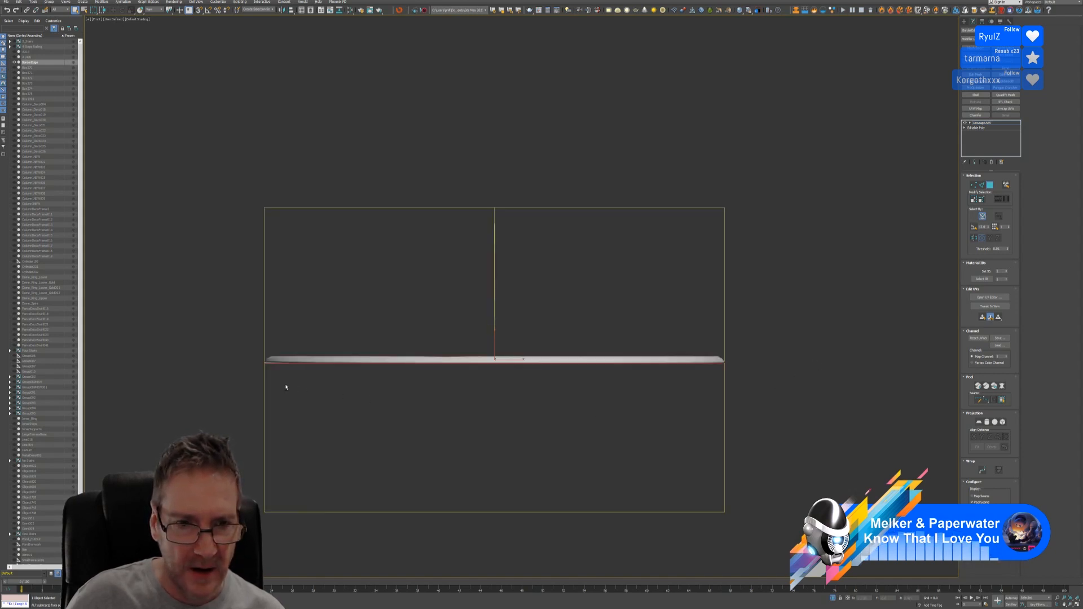
pyautogui.scroll(5, 286, 387)
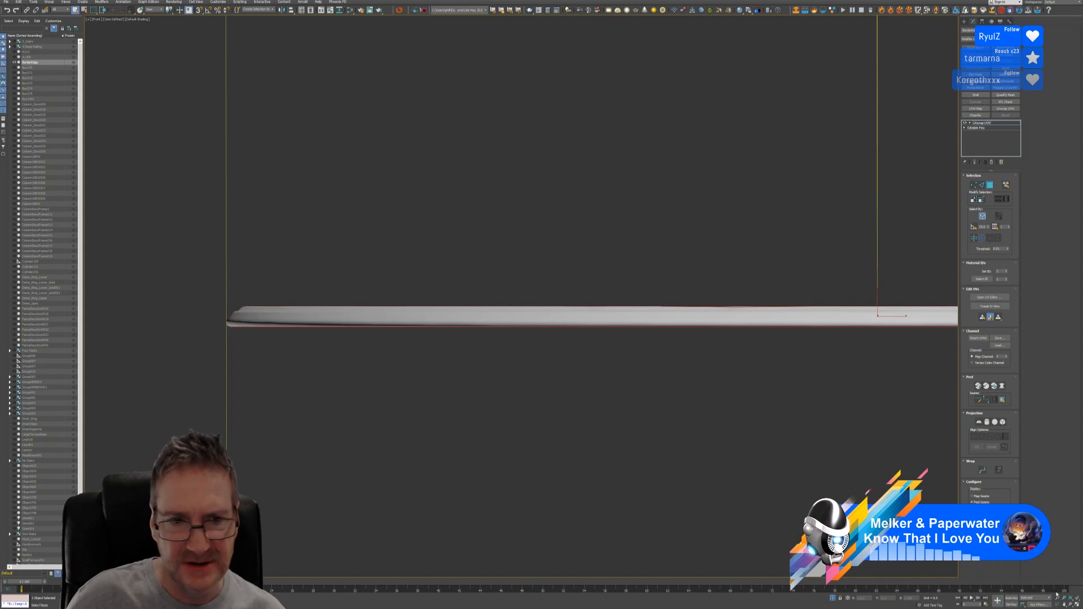
pyautogui.hotkey('alt', 'w')
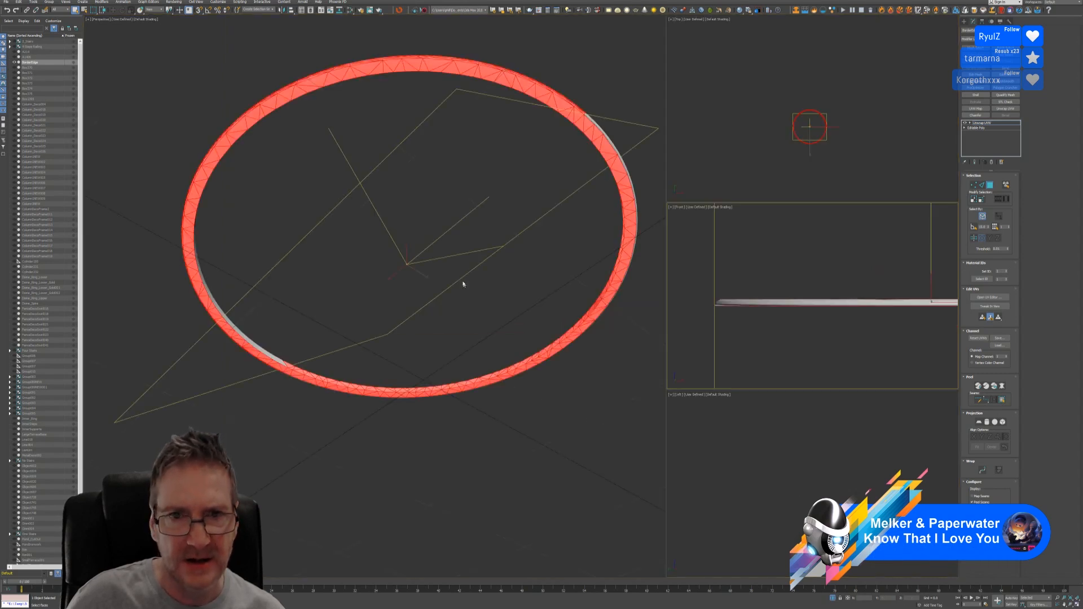
pyautogui.keyDown('alt'); pyautogui.moveTo(462, 285); pyautogui.dragTo(427, 267, button='middle'); pyautogui.keyUp('alt')
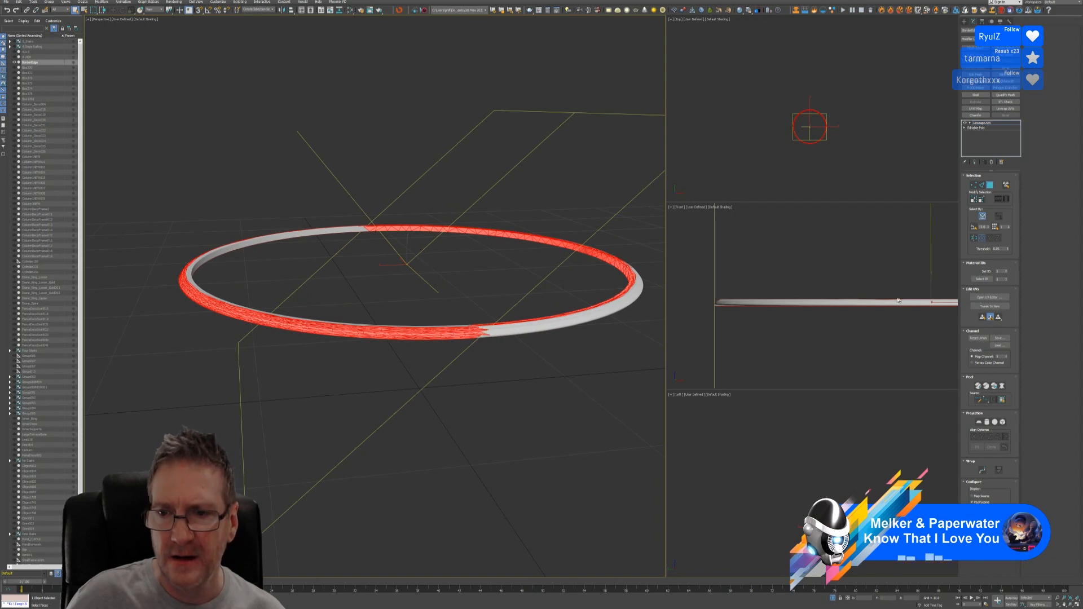
# In the Left view, remove more of the ring's polygons above its underside from the selection, and check the result from below
pyautogui.rightClick(825, 450)
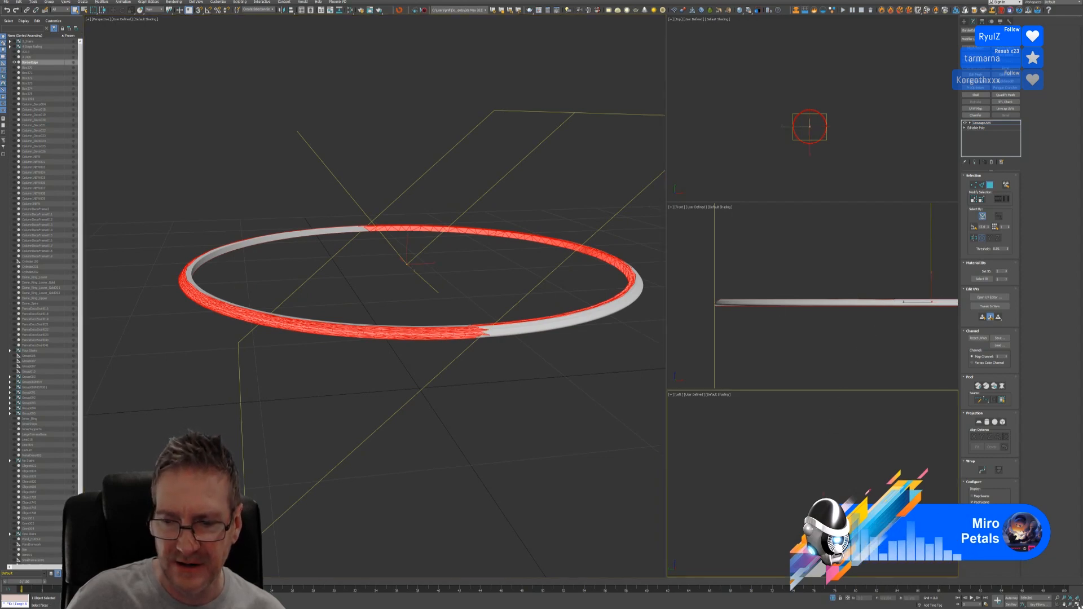
pyautogui.hotkey('alt', 'w')
pyautogui.scroll(5, 549, 439)
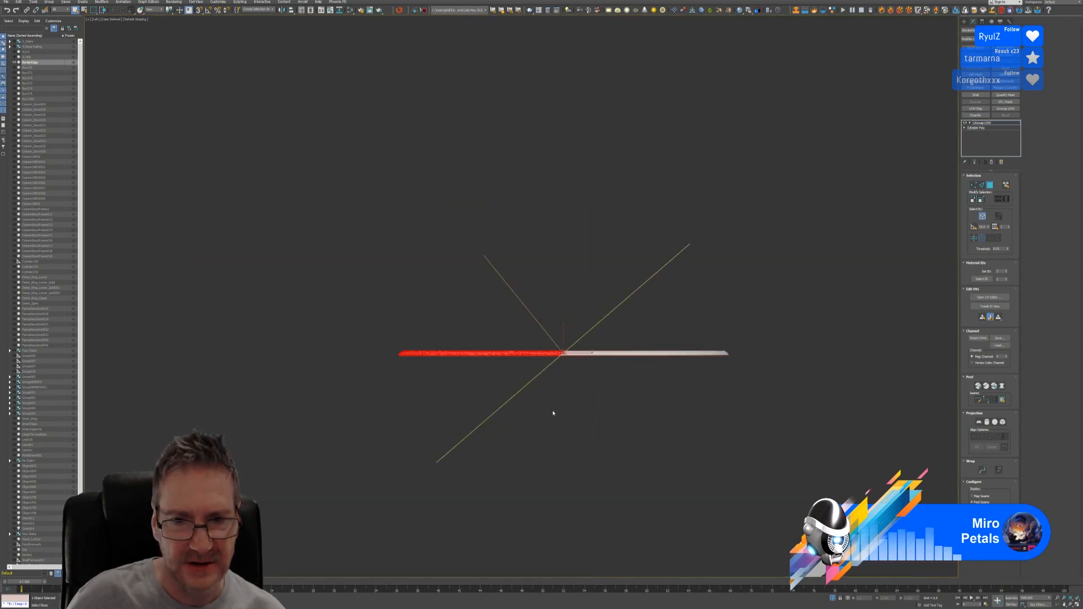
pyautogui.scroll(3, 551, 409)
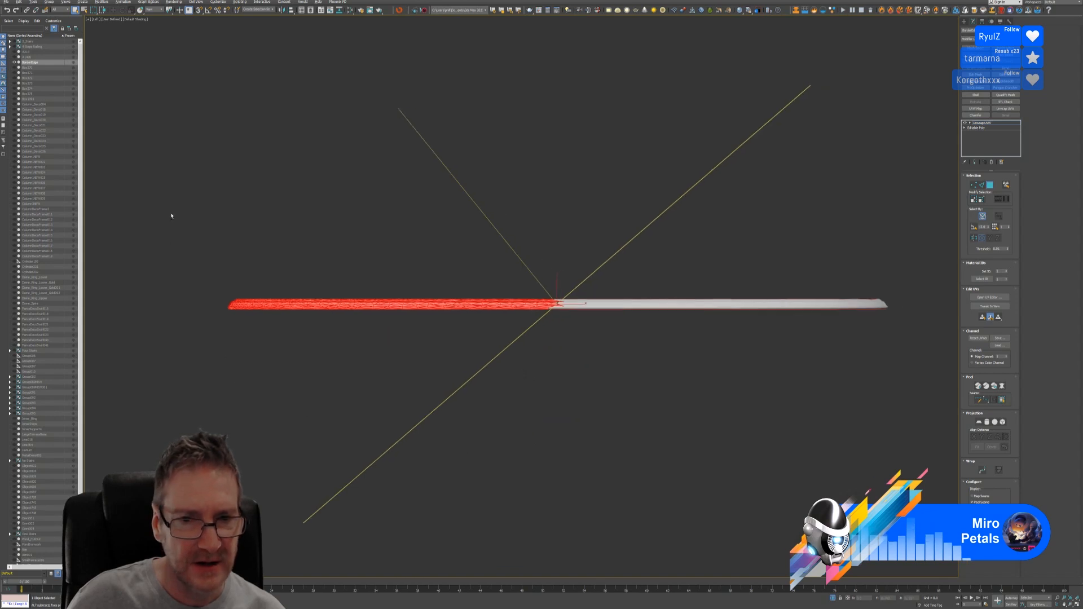
pyautogui.moveTo(169, 213); pyautogui.dragTo(621, 308)
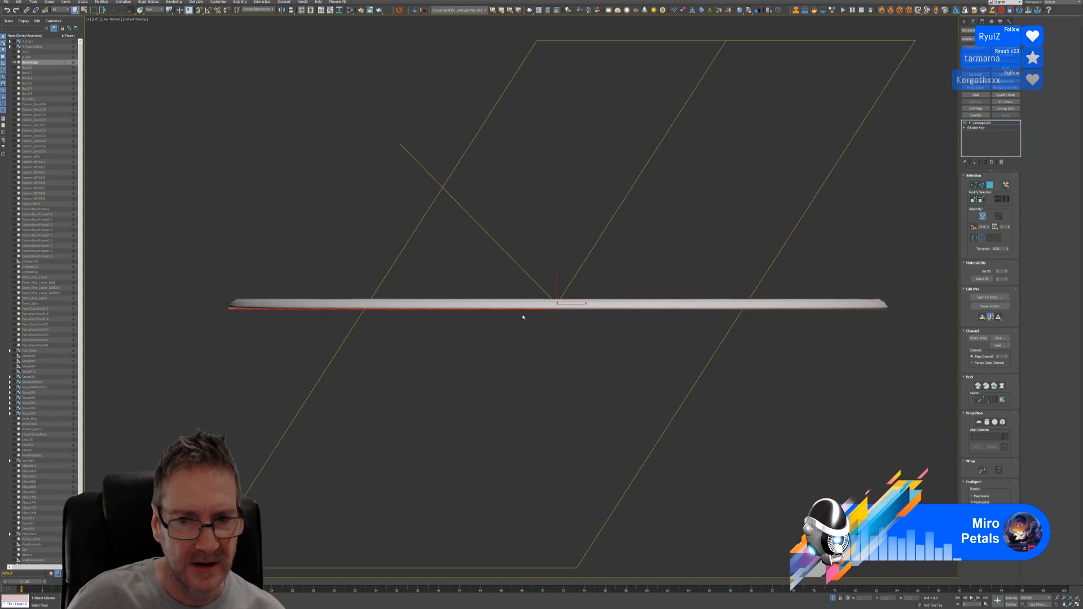
pyautogui.scroll(2, 523, 317)
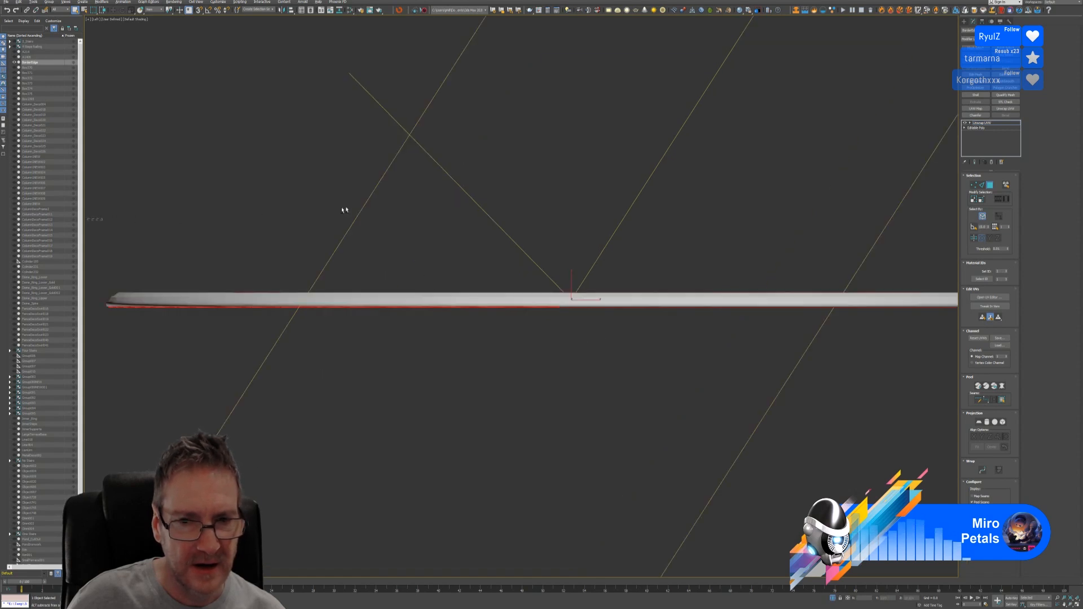
pyautogui.moveTo(88, 218); pyautogui.dragTo(600, 308)
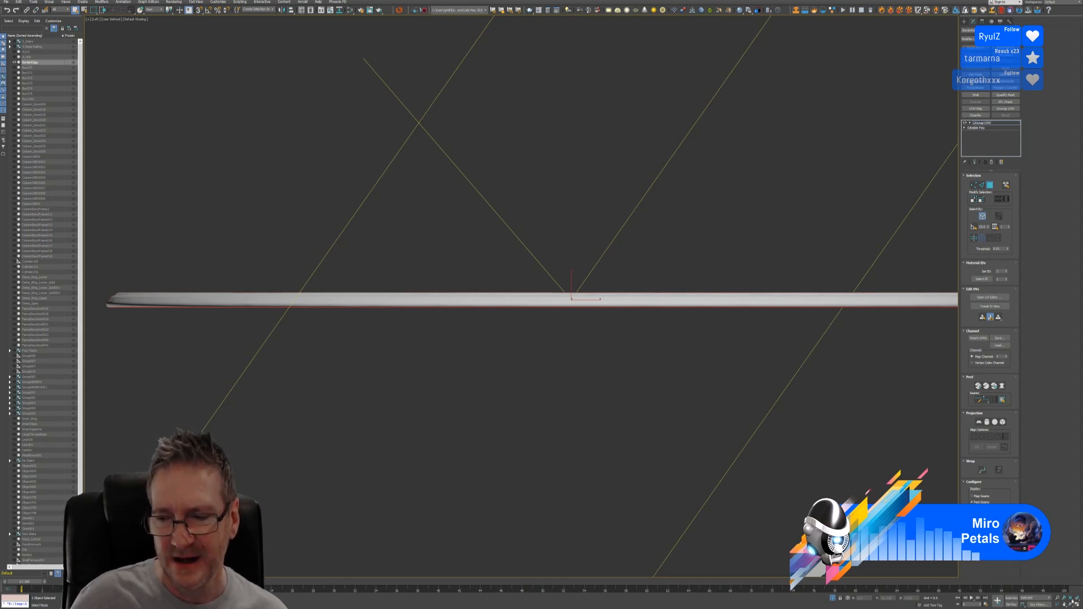
pyautogui.hotkey('alt', 'w')
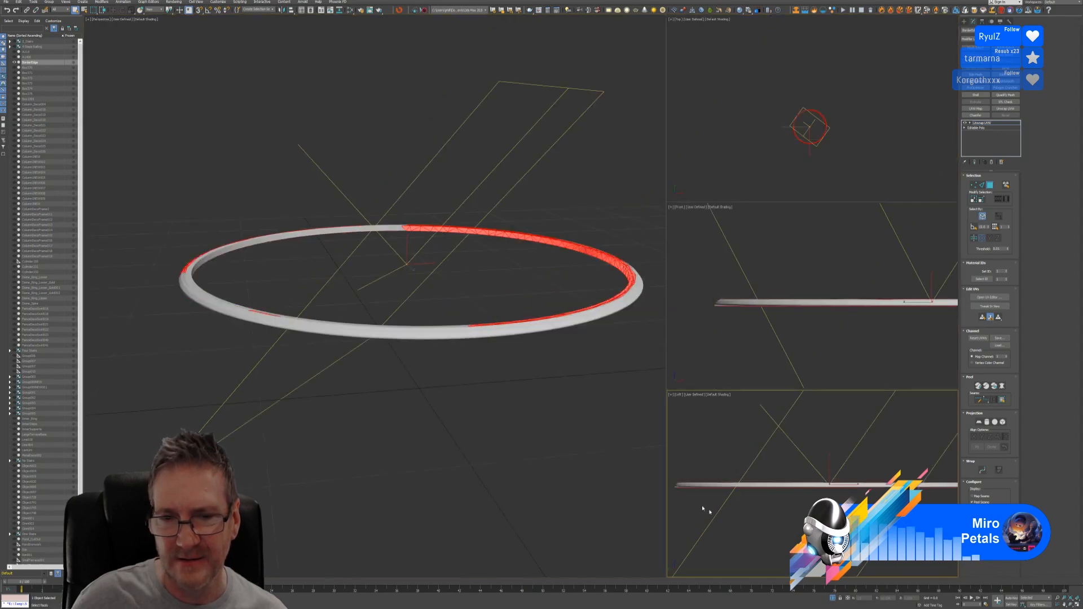
pyautogui.moveTo(414, 372)
pyautogui.keyDown('alt'); pyautogui.mouseDown(button='middle')
pyautogui.moveTo(381, 375)
pyautogui.moveTo(414, 356)
pyautogui.mouseUp(button='middle'); pyautogui.keyUp('alt')
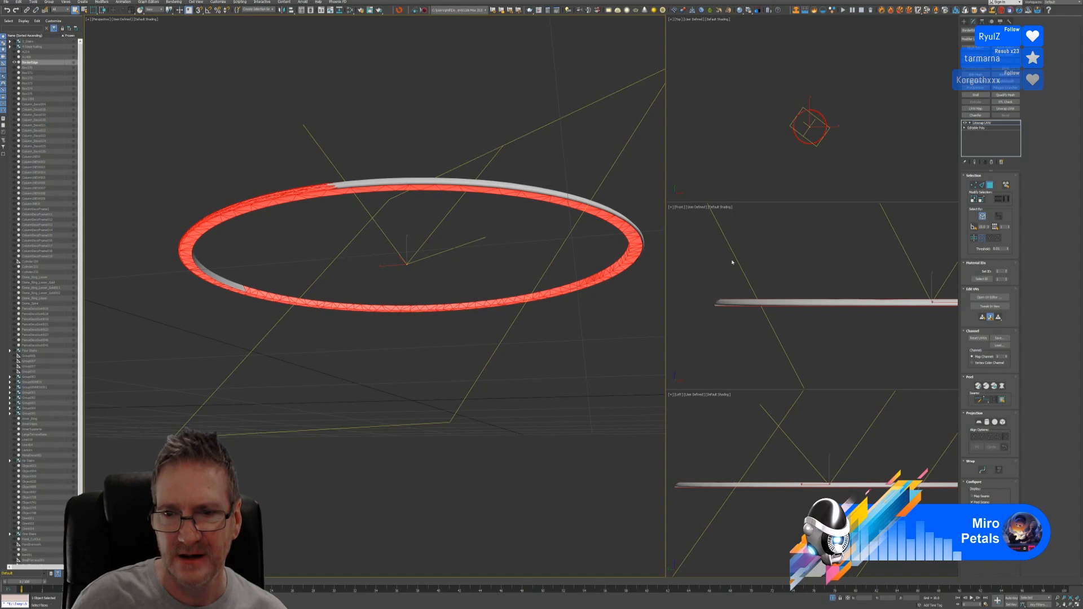
# Switch the enlarged Front view to Back and remove the ring's polygons above its underside from the selection
pyautogui.moveTo(732, 258); pyautogui.dragTo(724, 260, button='middle')
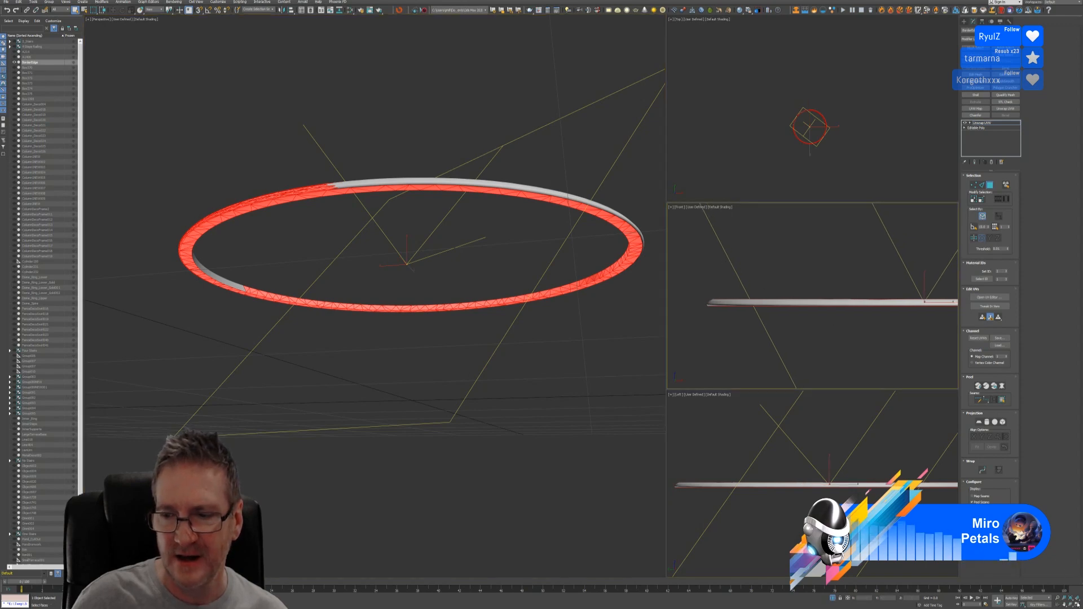
pyautogui.hotkey('alt', 'w')
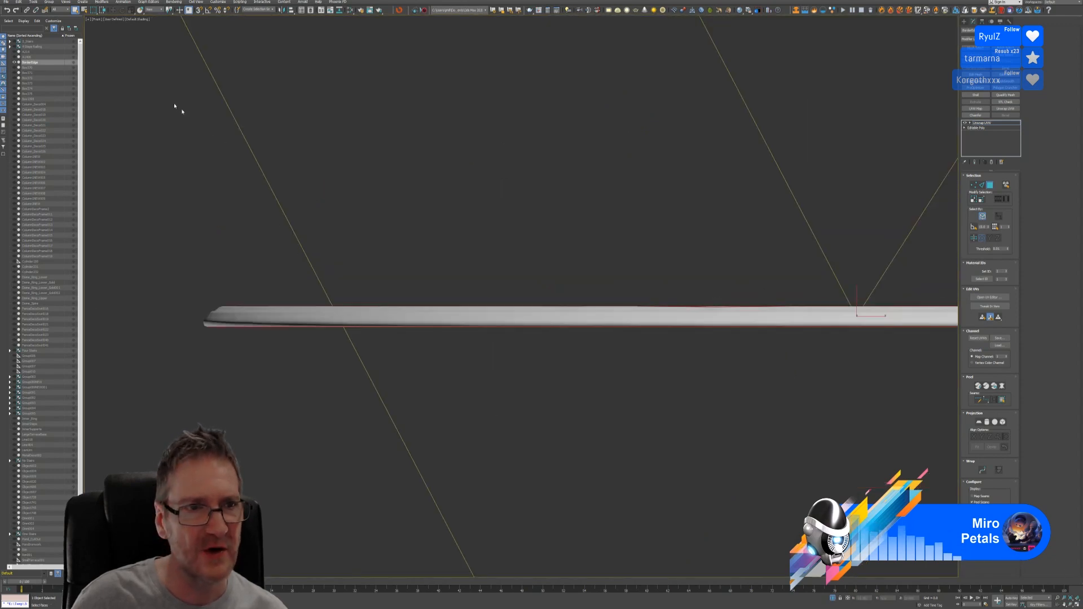
pyautogui.click(96, 20)
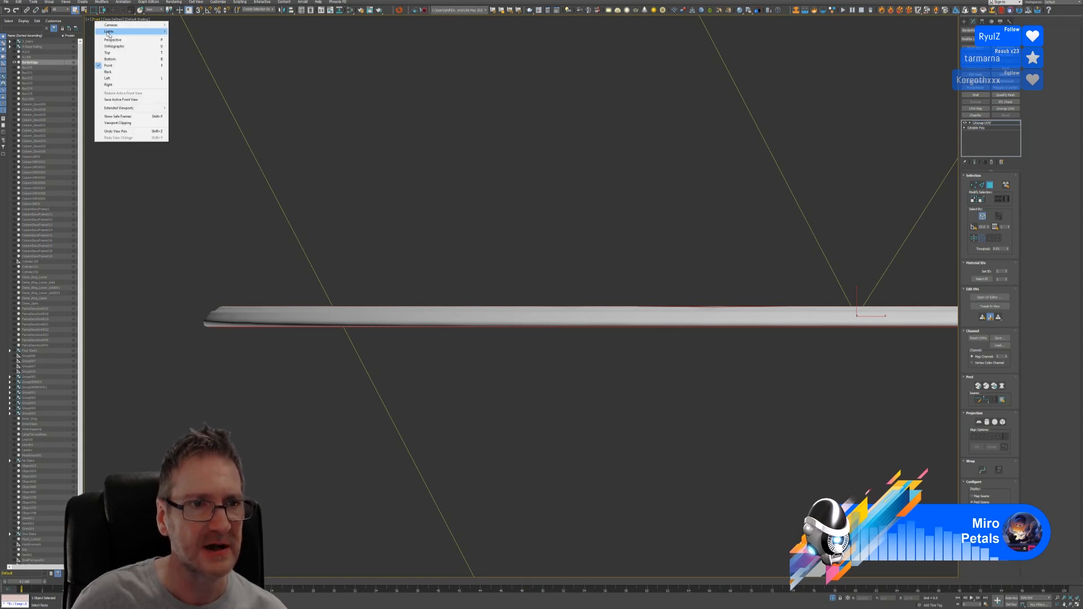
pyautogui.click(115, 72)
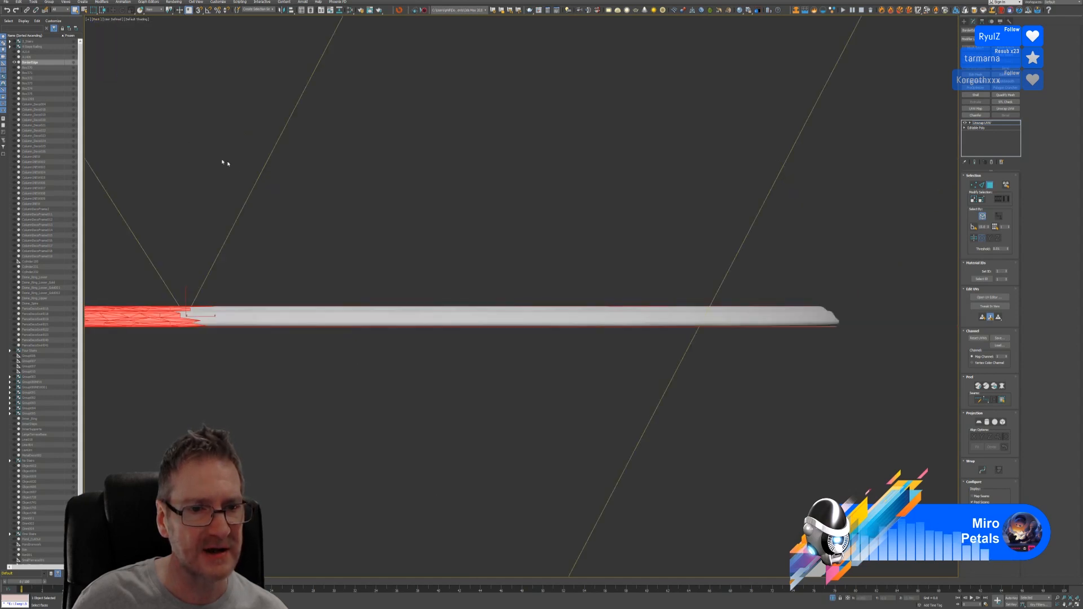
pyautogui.moveTo(235, 167); pyautogui.dragTo(566, 178, button='middle')
pyautogui.scroll(-2, 565, 178)
pyautogui.moveTo(355, 201); pyautogui.dragTo(491, 217, button='middle')
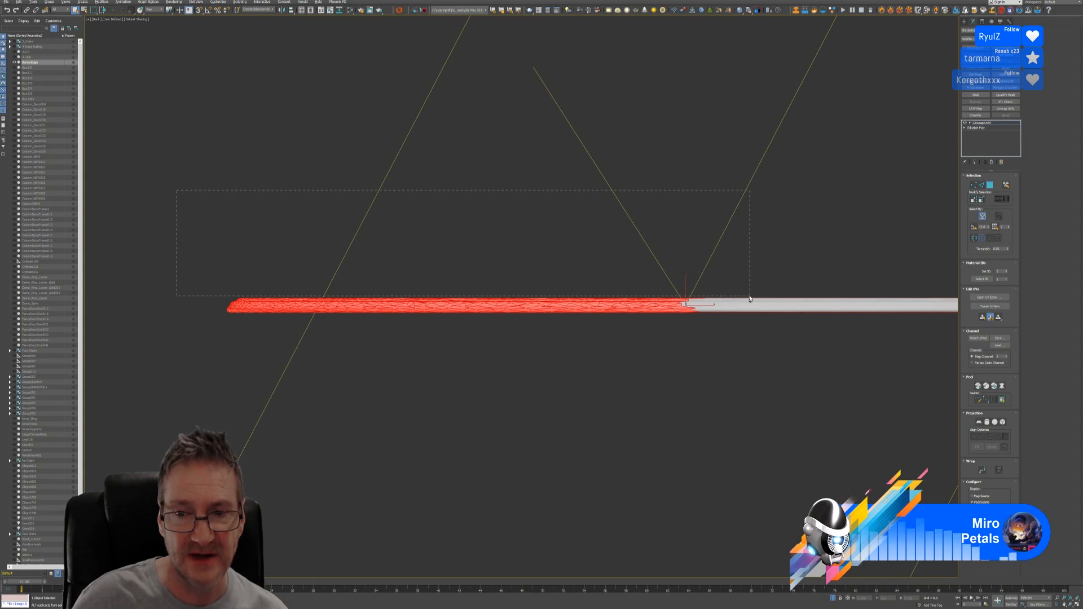
pyautogui.moveTo(750, 299); pyautogui.dragTo(726, 309)
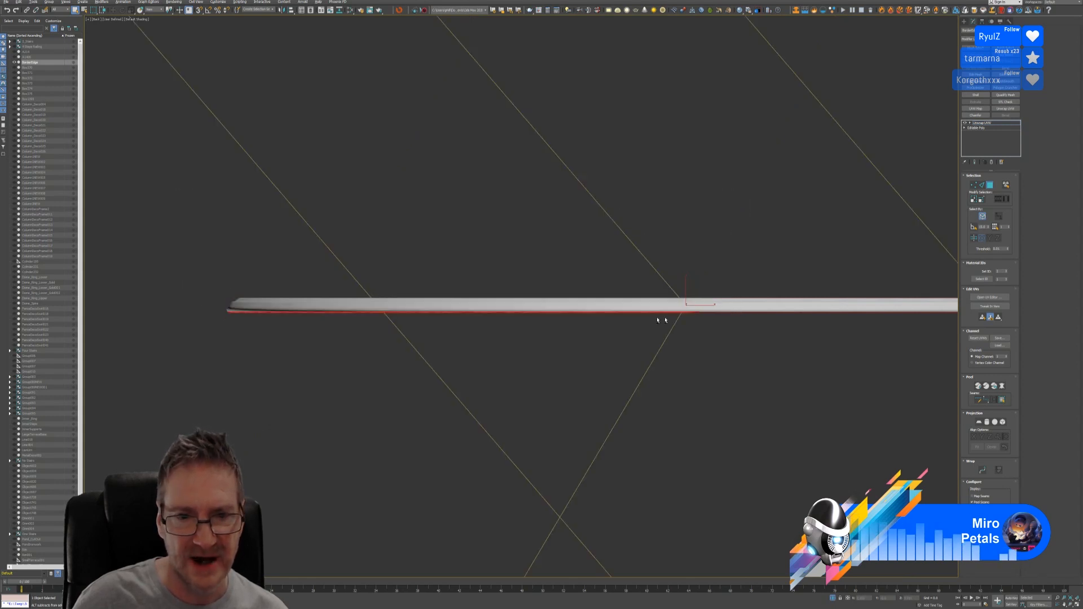
# Remove the leftover polygons just above the ring's lower edge from the selection, and restore the Front view and the four-viewport layout
pyautogui.scroll(3, 513, 276)
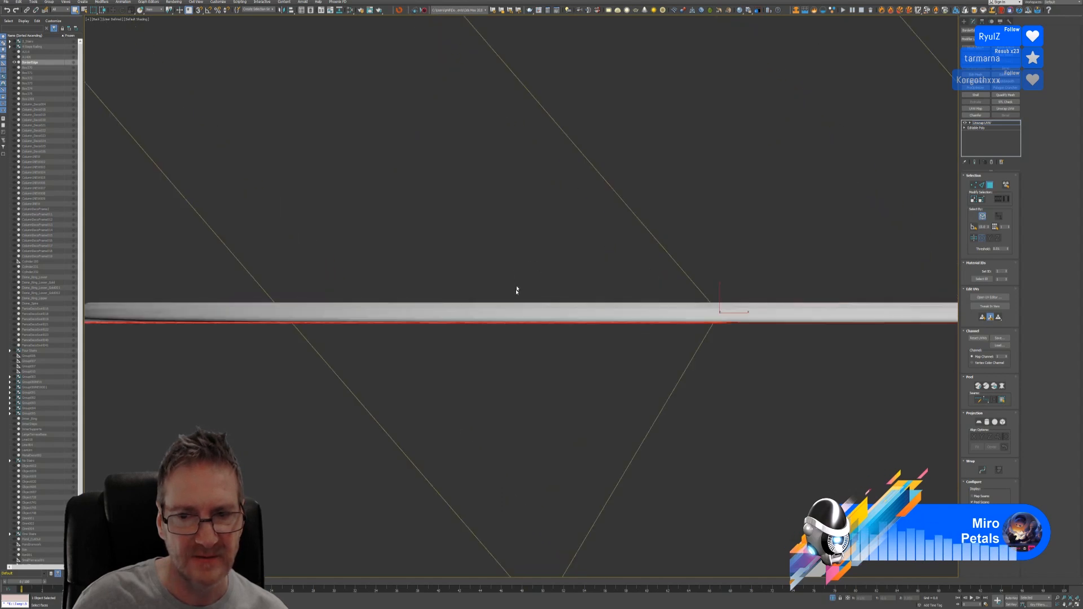
pyautogui.moveTo(514, 290); pyautogui.dragTo(634, 225, button='middle')
pyautogui.moveTo(170, 191); pyautogui.dragTo(887, 294)
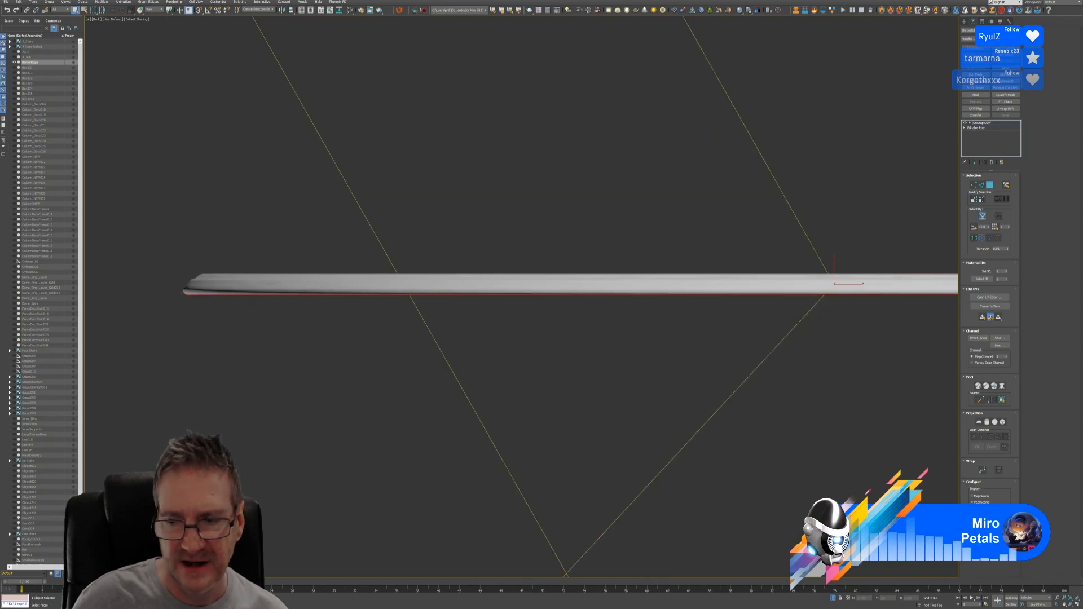
pyautogui.click(96, 20)
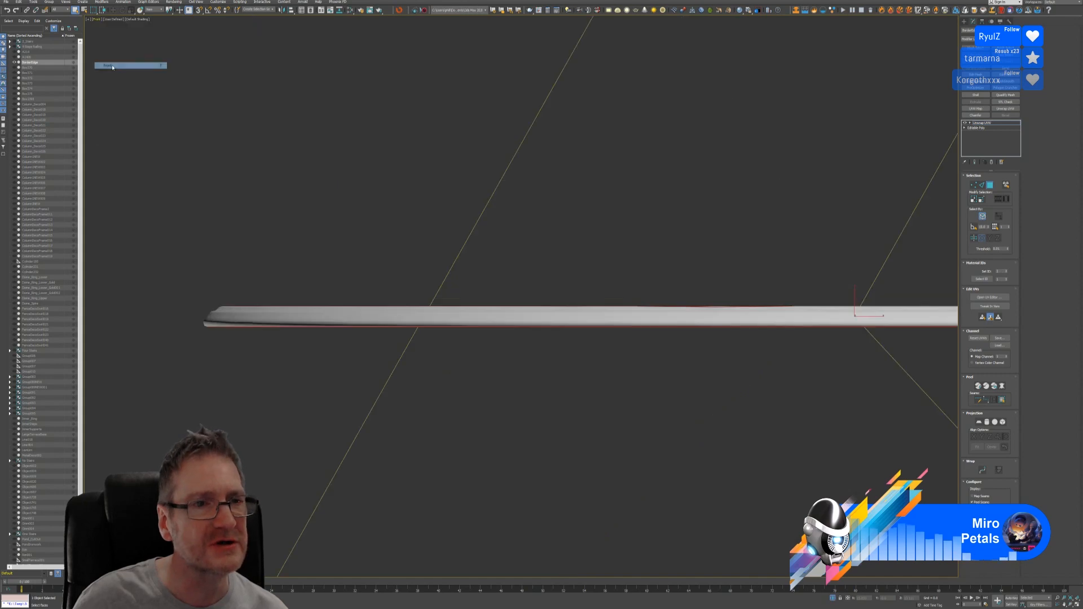
pyautogui.click(109, 66)
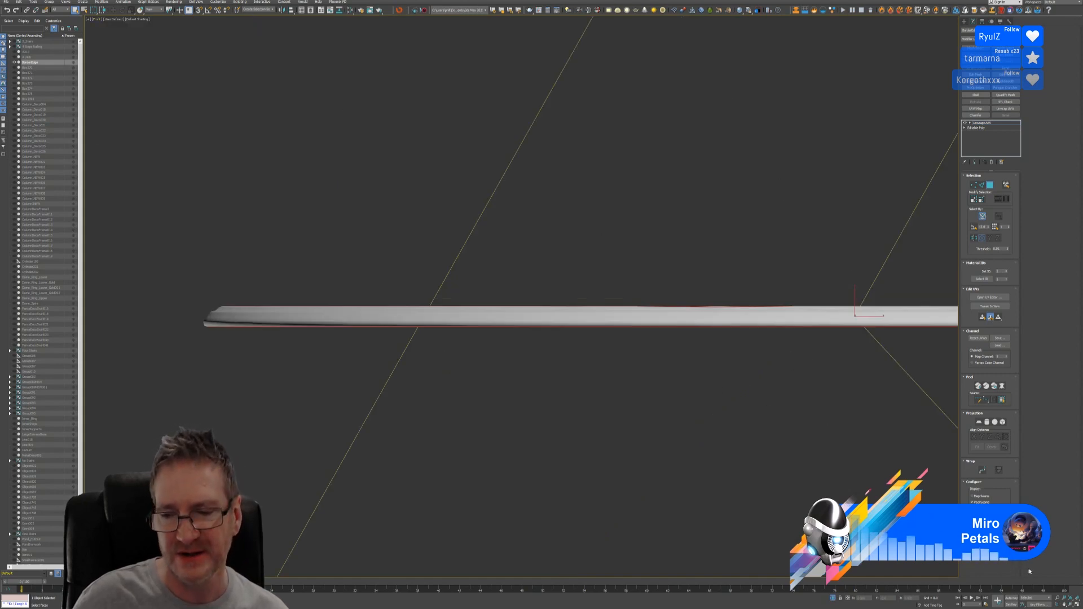
pyautogui.click(1076, 604)
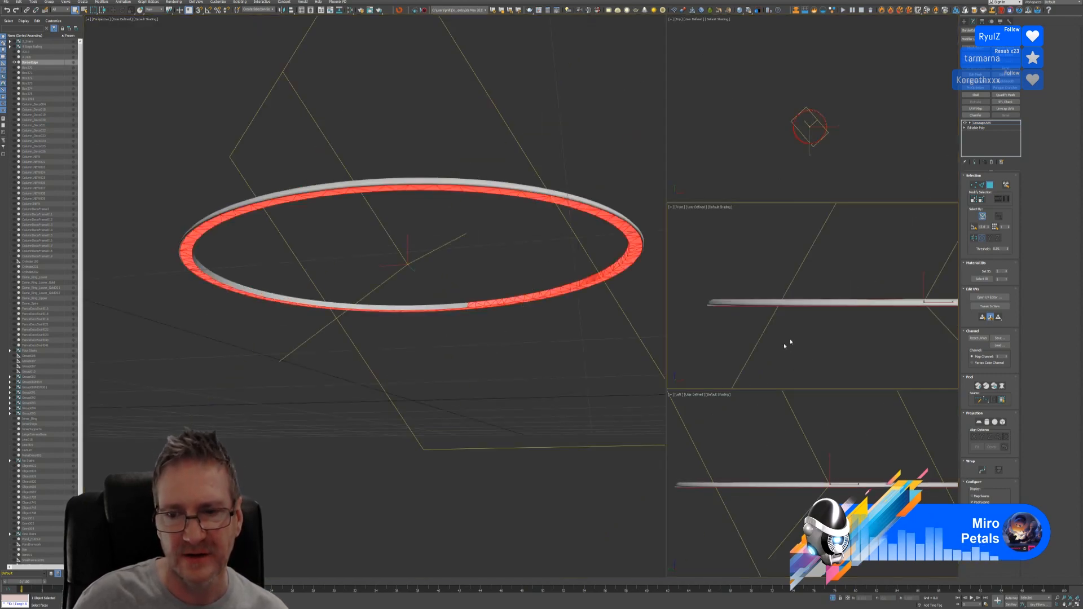
# Check the ring's remaining selection in the Right view and return to the Left view and four-viewport layout
pyautogui.middleClick(765, 433)
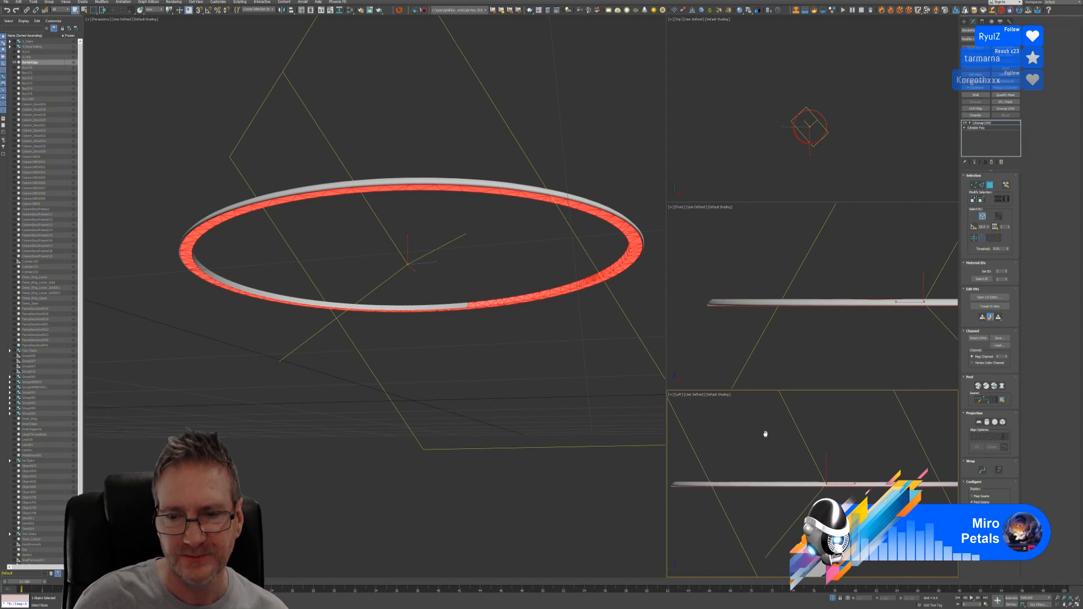
pyautogui.click(1076, 604)
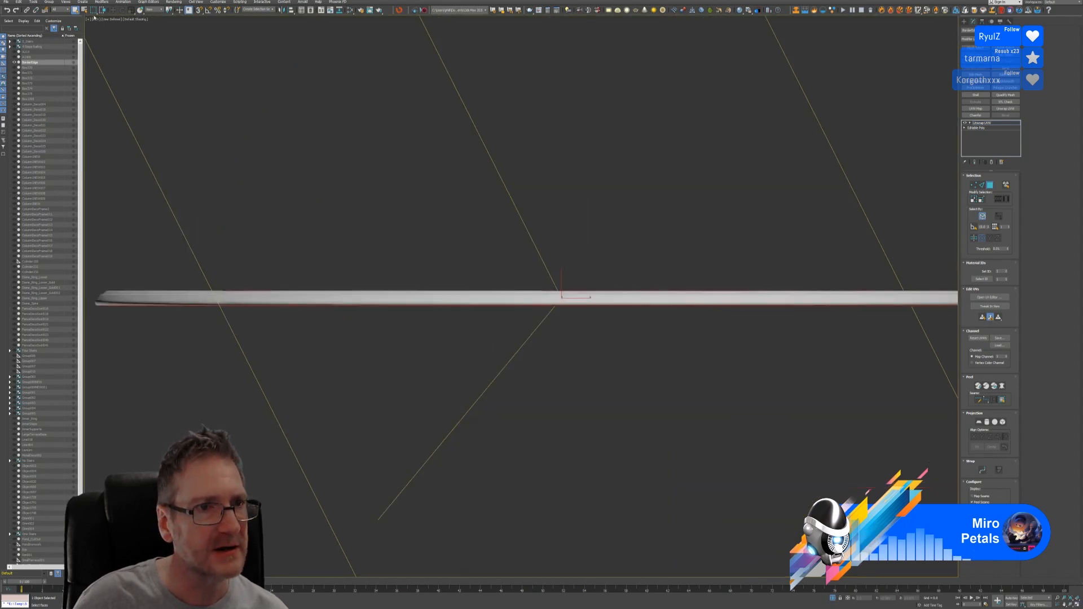
pyautogui.click(96, 20)
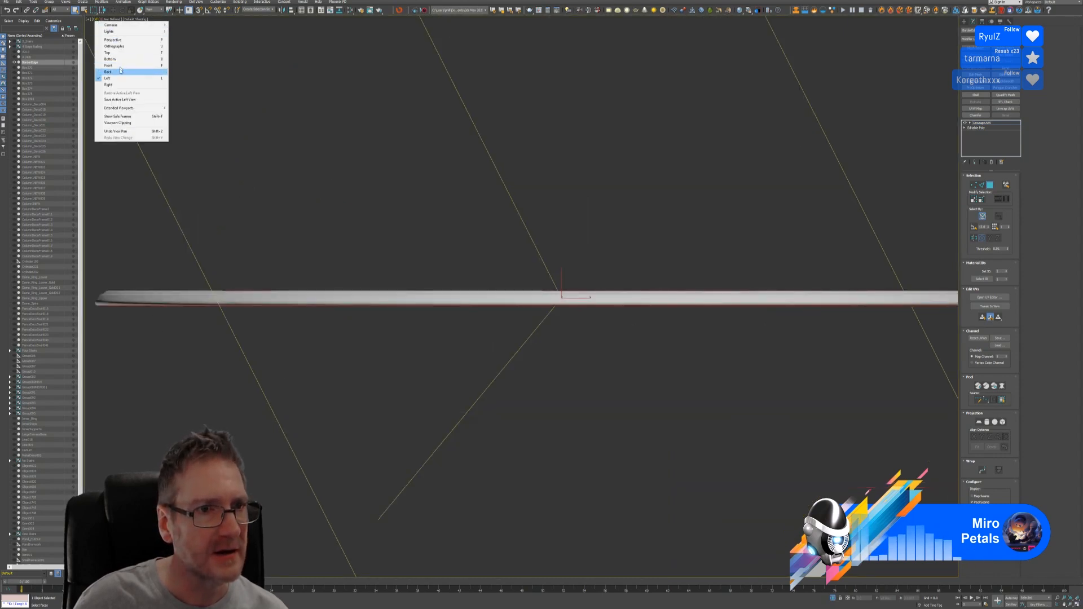
pyautogui.click(111, 85)
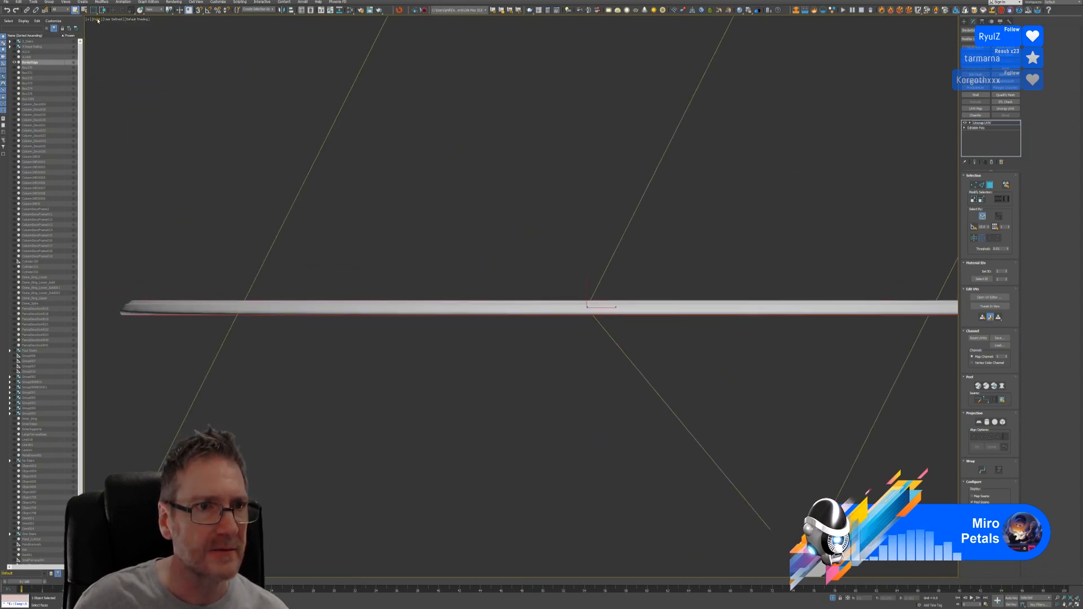
pyautogui.click(98, 20)
pyautogui.click(112, 80)
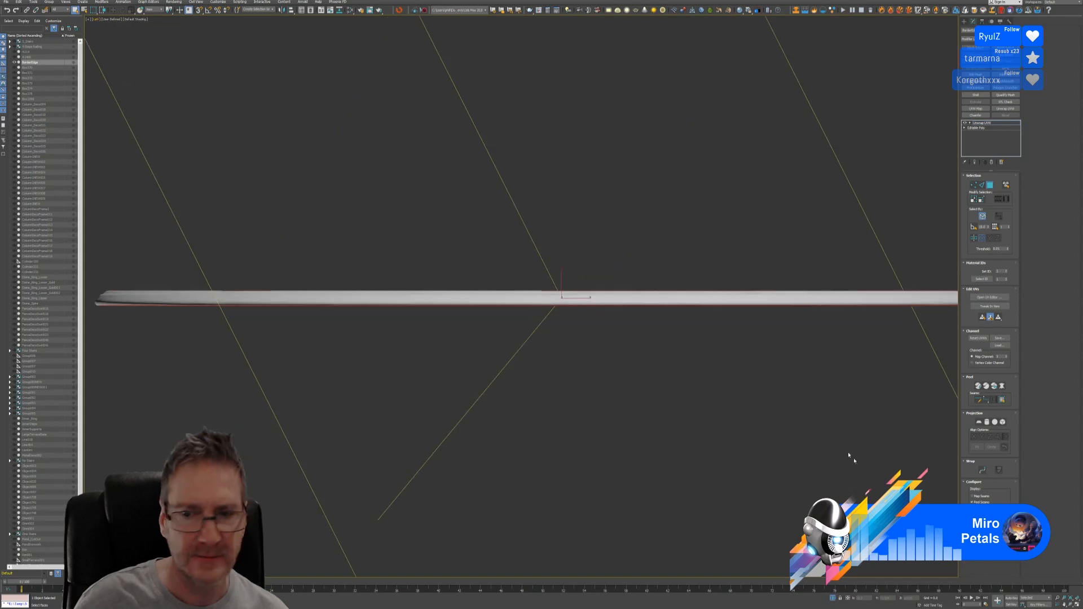
pyautogui.hotkey('alt', 'w')
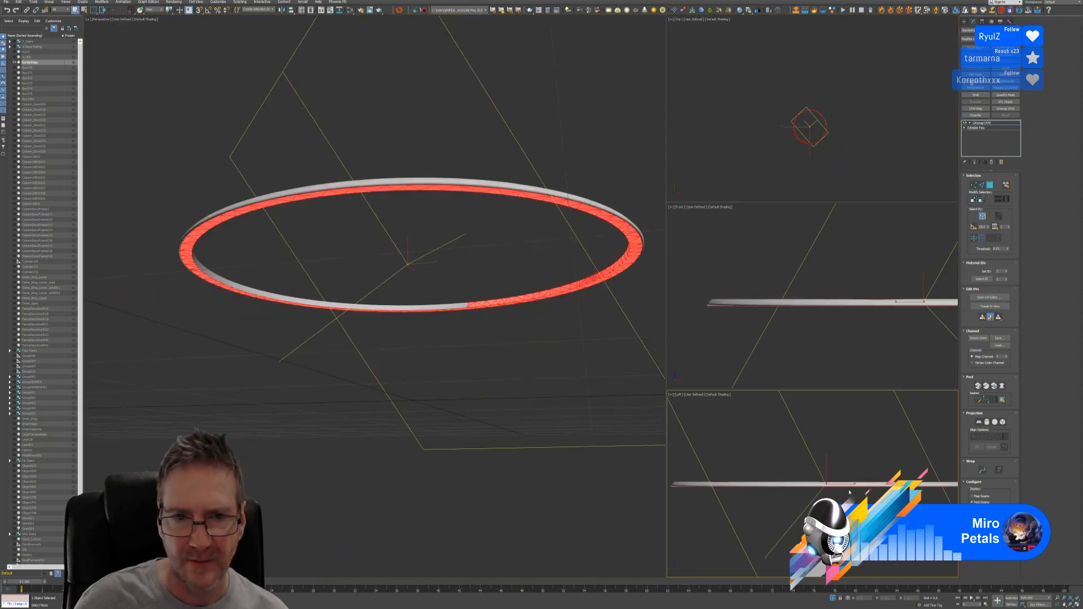
# In the perspective view, remove the remaining stretch of selected polygons on the ring's inner side wall section by section, leaving the underside selected
pyautogui.keyDown('alt'); pyautogui.moveTo(500, 365); pyautogui.dragTo(329, 377, button='middle'); pyautogui.keyUp('alt')
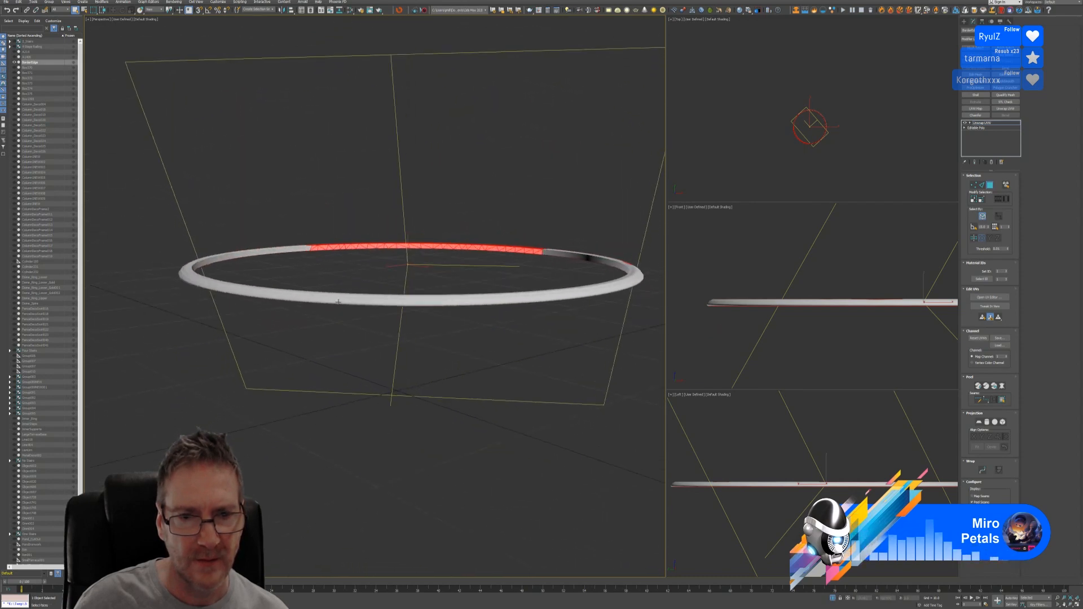
pyautogui.scroll(8, 330, 247)
pyautogui.keyDown('alt'); pyautogui.moveTo(330, 246); pyautogui.dragTo(336, 321, button='middle'); pyautogui.keyUp('alt')
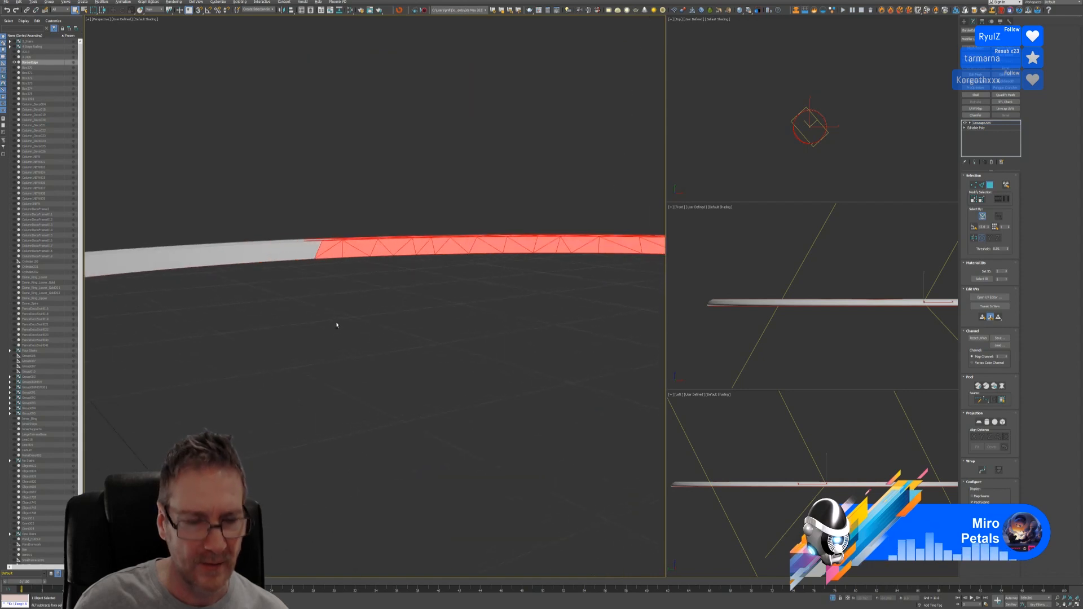
pyautogui.keyDown('alt'); pyautogui.moveTo(282, 189); pyautogui.dragTo(362, 250); pyautogui.keyUp('alt')
pyautogui.keyDown('alt'); pyautogui.moveTo(324, 202); pyautogui.dragTo(462, 244); pyautogui.keyUp('alt')
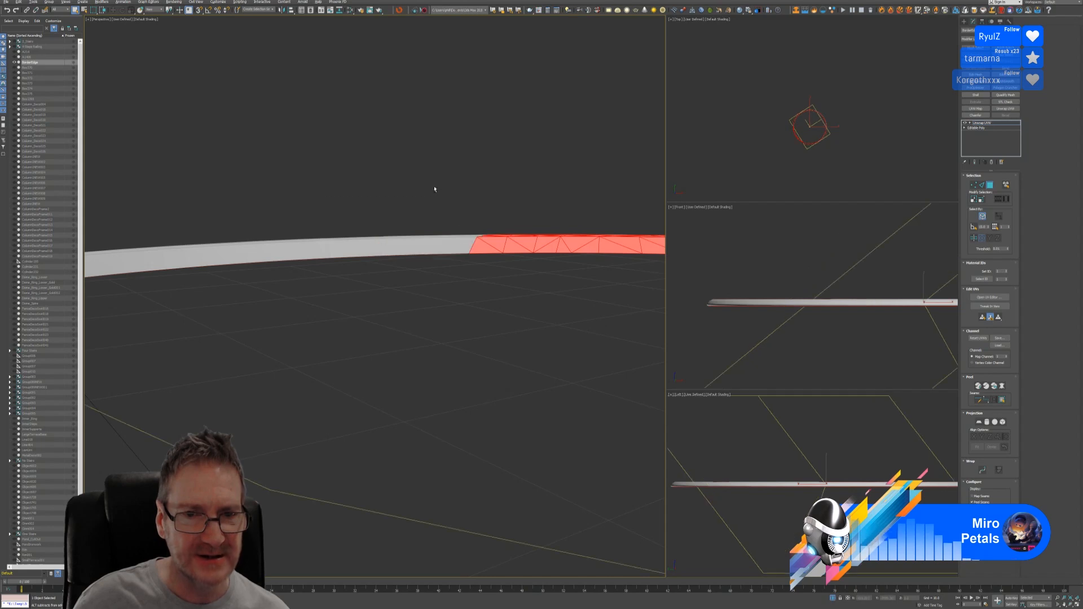
pyautogui.keyDown('alt'); pyautogui.moveTo(435, 186); pyautogui.dragTo(575, 246); pyautogui.keyUp('alt')
pyautogui.keyDown('alt'); pyautogui.moveTo(554, 220); pyautogui.dragTo(277, 184, button='middle'); pyautogui.keyUp('alt')
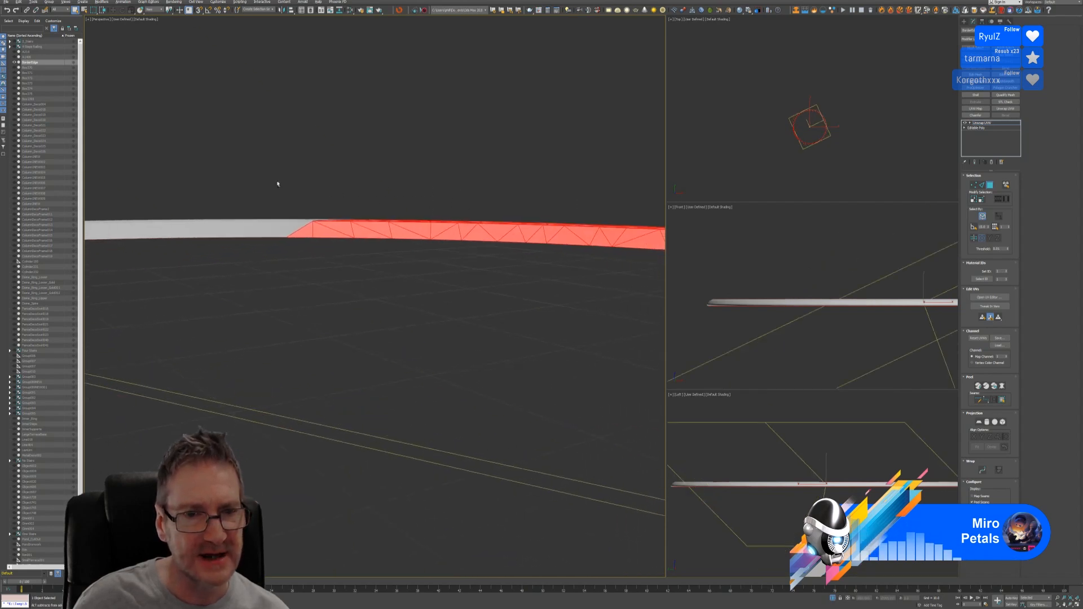
pyautogui.keyDown('alt'); pyautogui.moveTo(363, 222); pyautogui.dragTo(376, 226); pyautogui.keyUp('alt')
pyautogui.keyDown('alt'); pyautogui.moveTo(380, 182); pyautogui.dragTo(519, 237); pyautogui.keyUp('alt')
pyautogui.moveTo(441, 281)
pyautogui.keyDown('alt'); pyautogui.mouseDown(button='middle')
pyautogui.moveTo(453, 286)
pyautogui.moveTo(446, 279)
pyautogui.mouseUp(button='middle'); pyautogui.keyUp('alt')
pyautogui.keyDown('alt'); pyautogui.moveTo(286, 134); pyautogui.dragTo(364, 183); pyautogui.keyUp('alt')
pyautogui.keyDown('alt'); pyautogui.moveTo(373, 138); pyautogui.dragTo(473, 185); pyautogui.keyUp('alt')
pyautogui.keyDown('alt'); pyautogui.moveTo(466, 150); pyautogui.dragTo(487, 165); pyautogui.keyUp('alt')
pyautogui.keyDown('alt'); pyautogui.moveTo(608, 191); pyautogui.dragTo(608, 191); pyautogui.keyUp('alt')
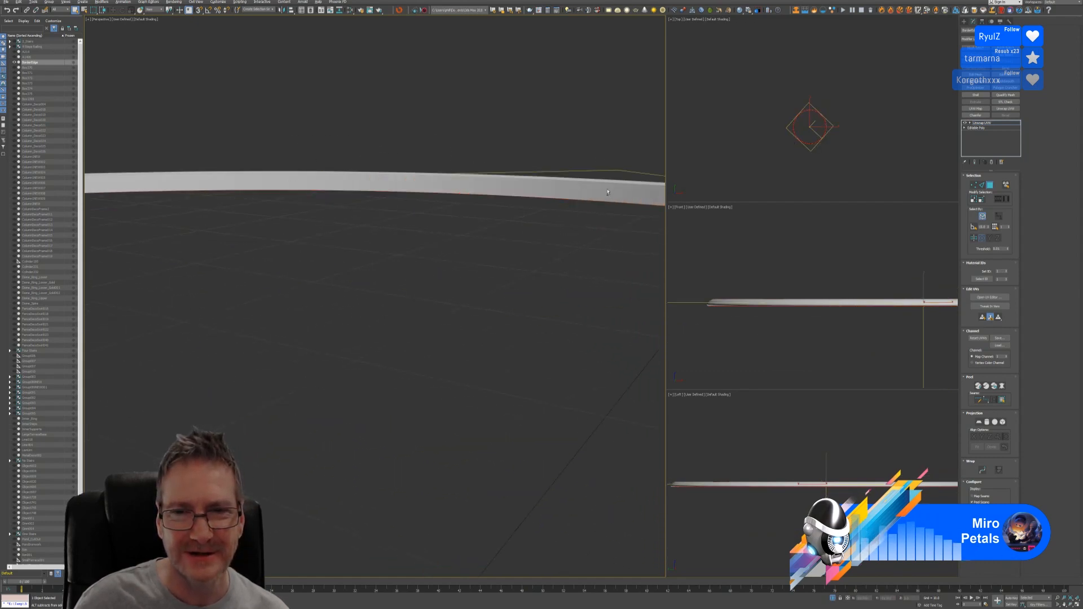
# Frame the whole ring, check its underside selection from below, and open the selected polygons in the UV editor
pyautogui.press('z')
pyautogui.hotkey('ctrl', 'a')
pyautogui.keyDown('alt'); pyautogui.moveTo(445, 262); pyautogui.dragTo(404, 384, button='middle'); pyautogui.keyUp('alt')
pyautogui.hotkey('ctrl', 'a')
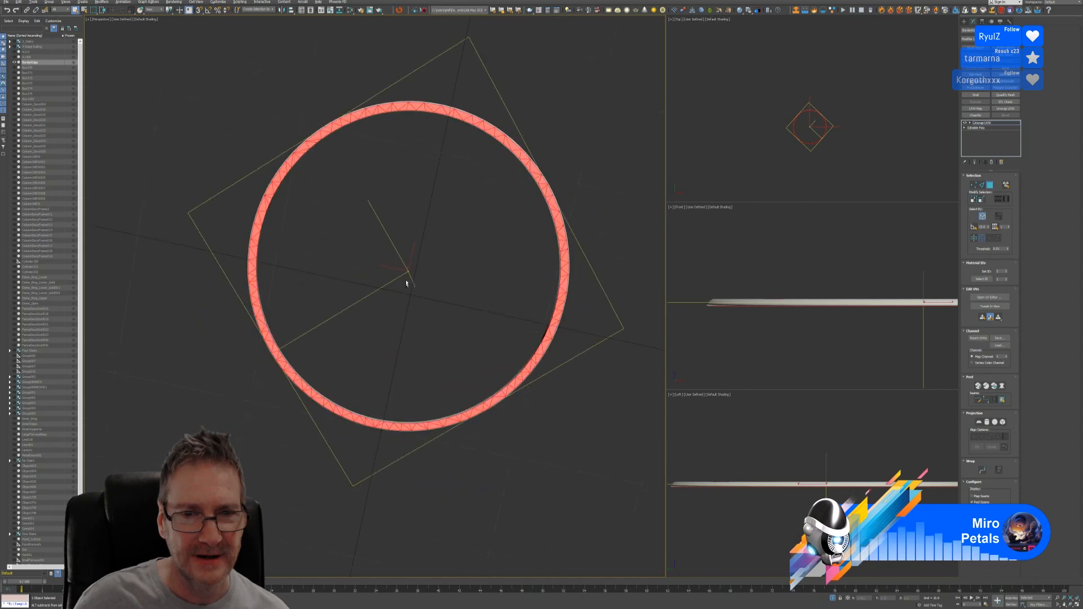
pyautogui.keyDown('alt'); pyautogui.moveTo(407, 282); pyautogui.dragTo(435, 305, button='middle'); pyautogui.keyUp('alt')
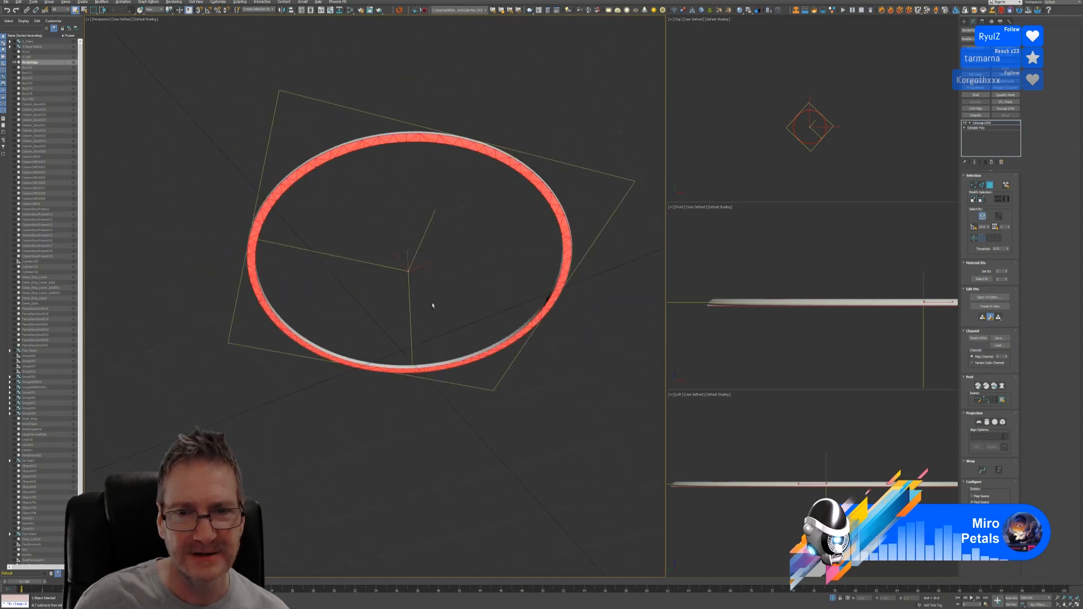
pyautogui.click(984, 299)
pyautogui.scroll(-4, 531, 293)
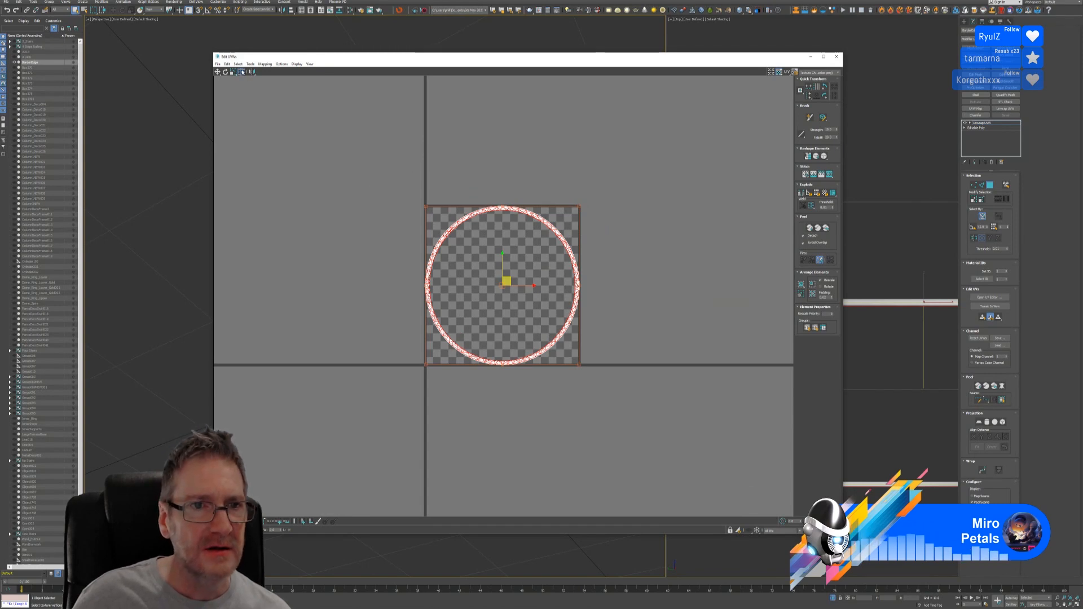
# Separate the selected ring faces in the UV layout, move them outside the tile beside the remaining shell, deselect them and close the UV editor
pyautogui.click(251, 63)
pyautogui.click(259, 115)
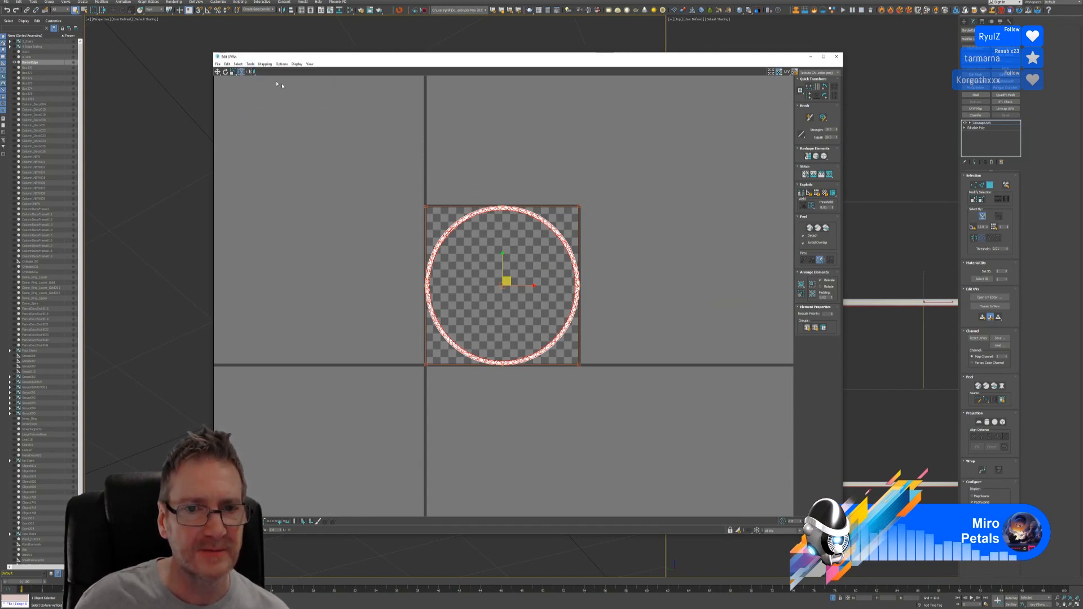
pyautogui.moveTo(448, 239); pyautogui.dragTo(256, 224)
pyautogui.click(324, 140)
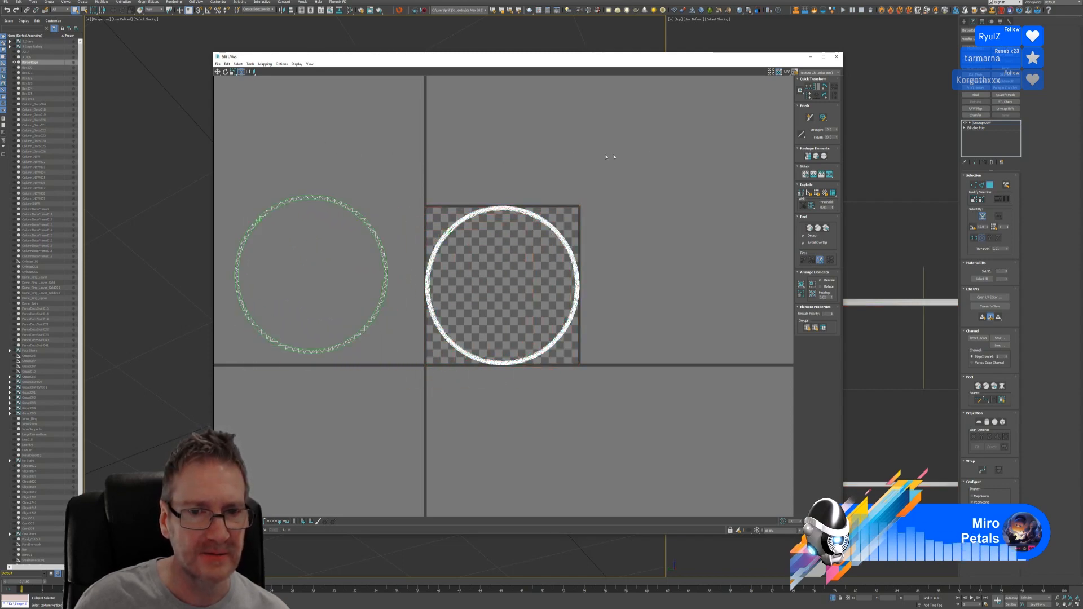
pyautogui.click(837, 57)
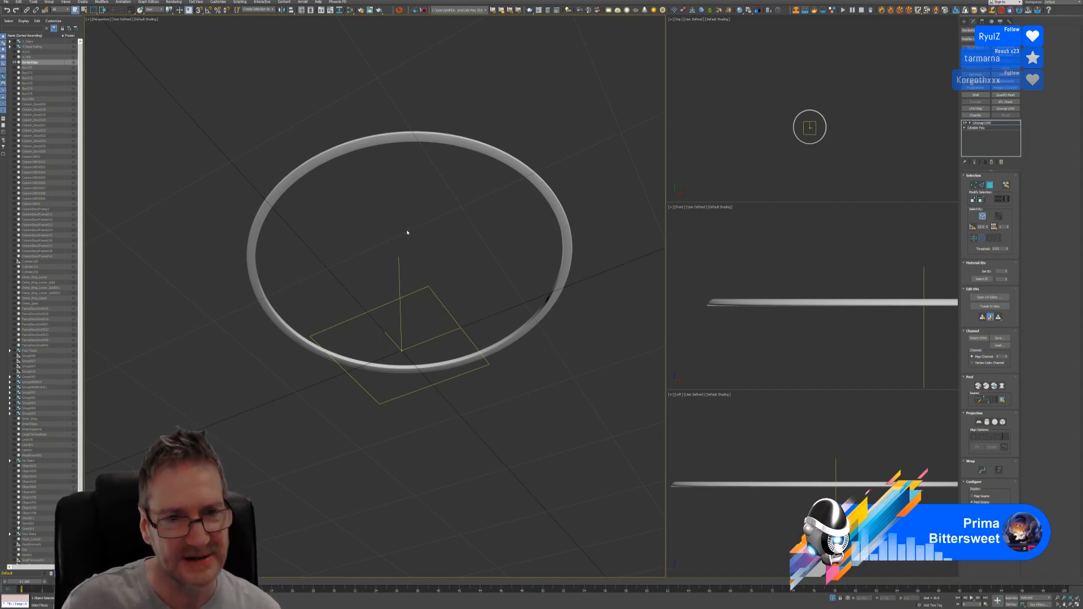
# Select the triangular faces along the ring's inner wall one after another, adding each to a continuous strip that follows the ring around
pyautogui.keyDown('alt'); pyautogui.moveTo(413, 236); pyautogui.dragTo(364, 278, button='middle'); pyautogui.keyUp('alt')
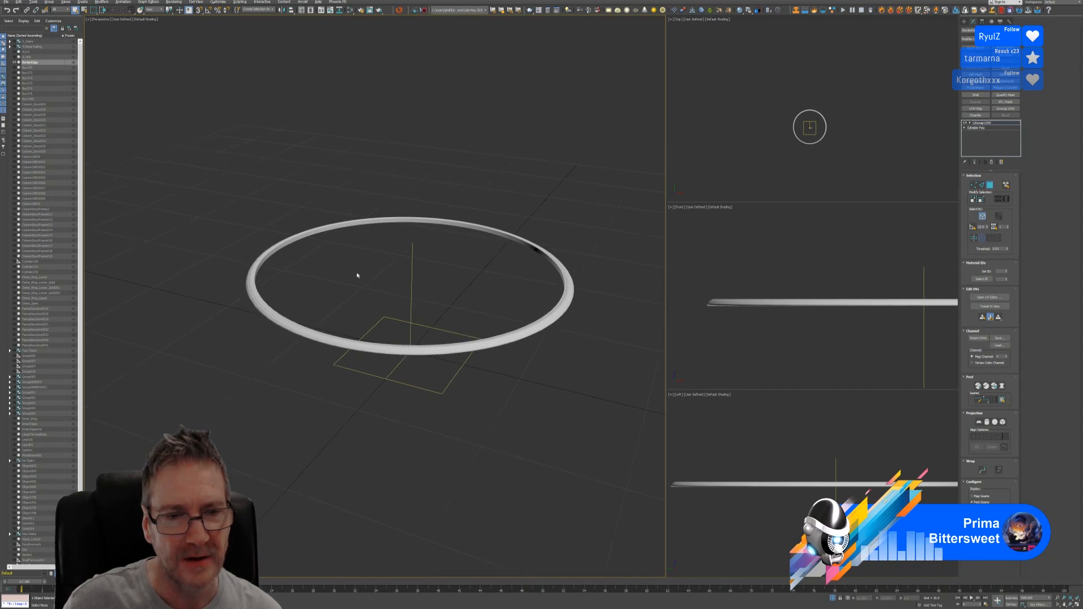
pyautogui.scroll(6, 363, 223)
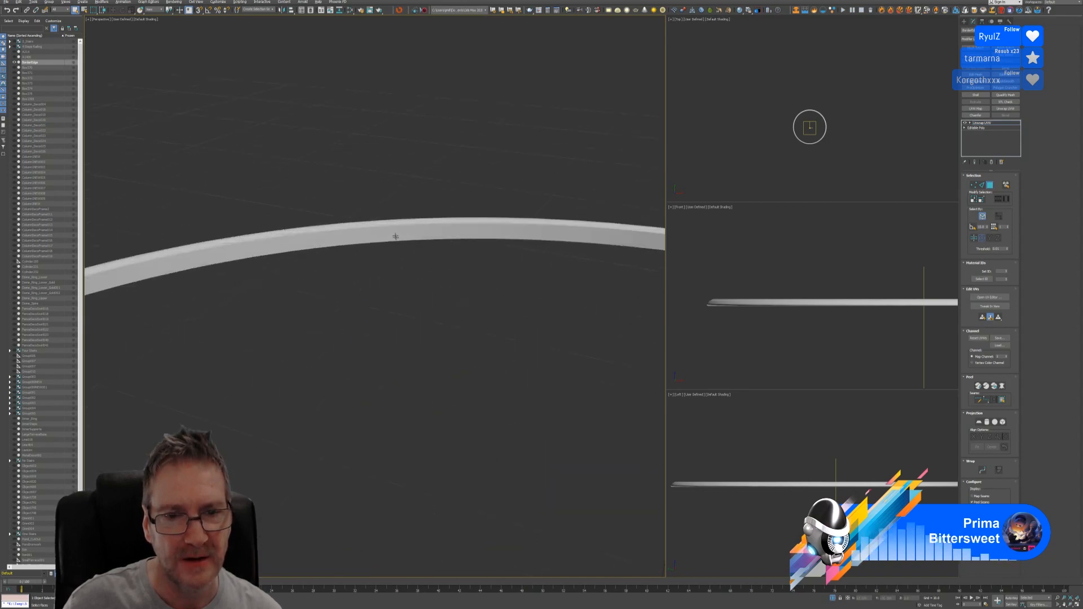
pyautogui.click(396, 235)
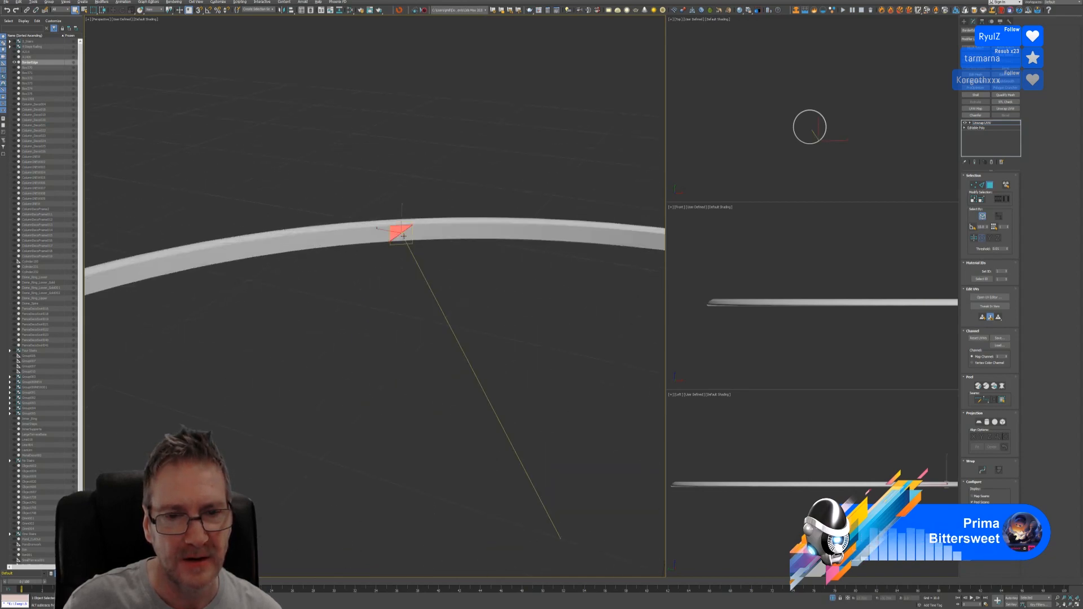
pyautogui.keyDown('ctrl'); pyautogui.click(427, 234); pyautogui.keyUp('ctrl')
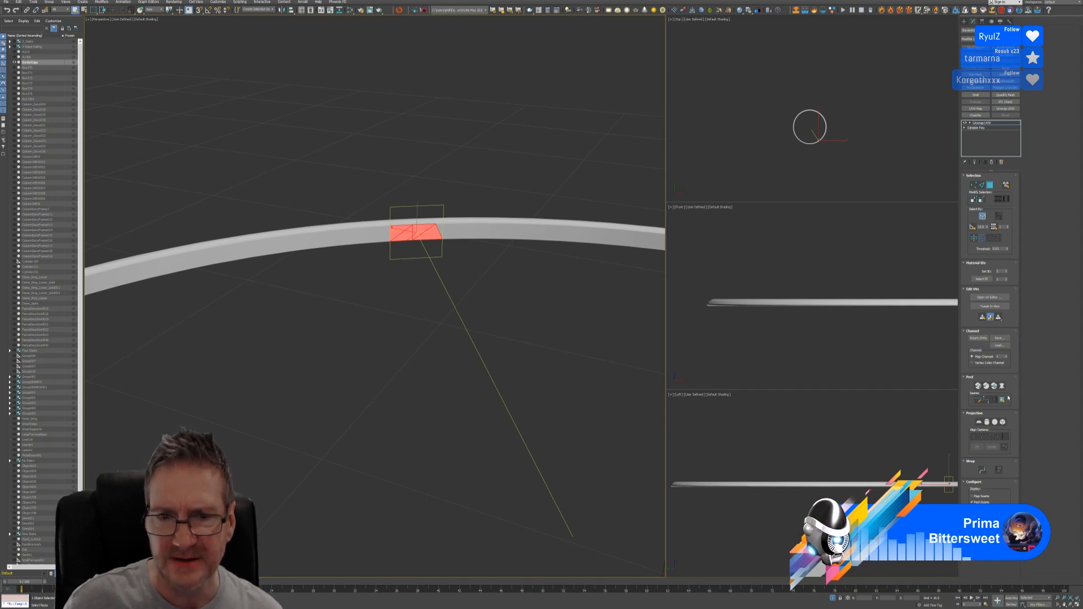
pyautogui.keyDown('ctrl'); pyautogui.click(445, 231); pyautogui.keyUp('ctrl')
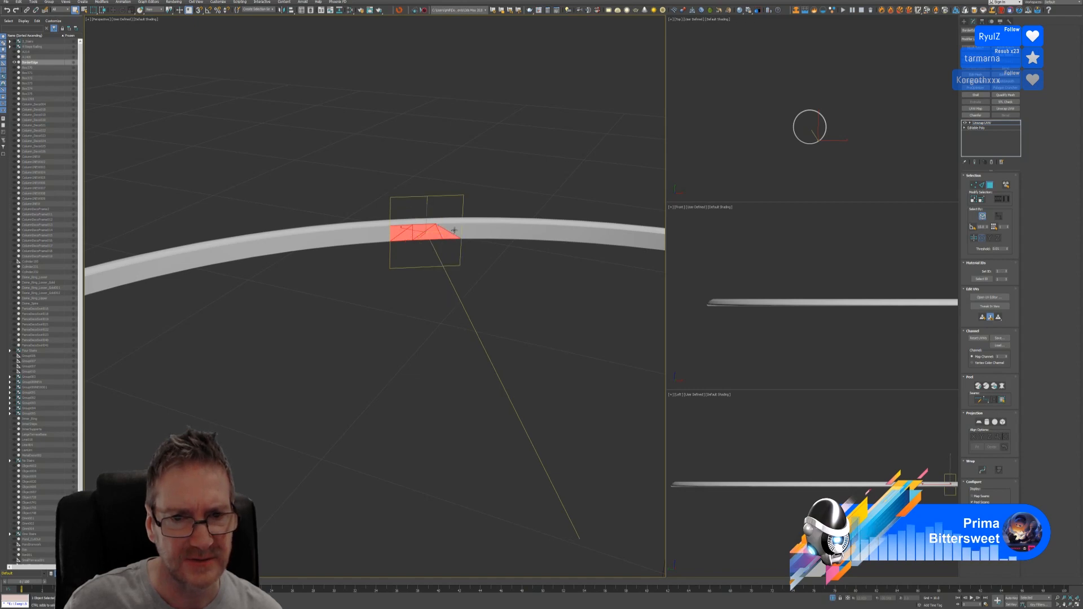
pyautogui.keyDown('ctrl'); pyautogui.click(456, 230); pyautogui.keyUp('ctrl')
pyautogui.keyDown('ctrl'); pyautogui.click(484, 231); pyautogui.keyUp('ctrl')
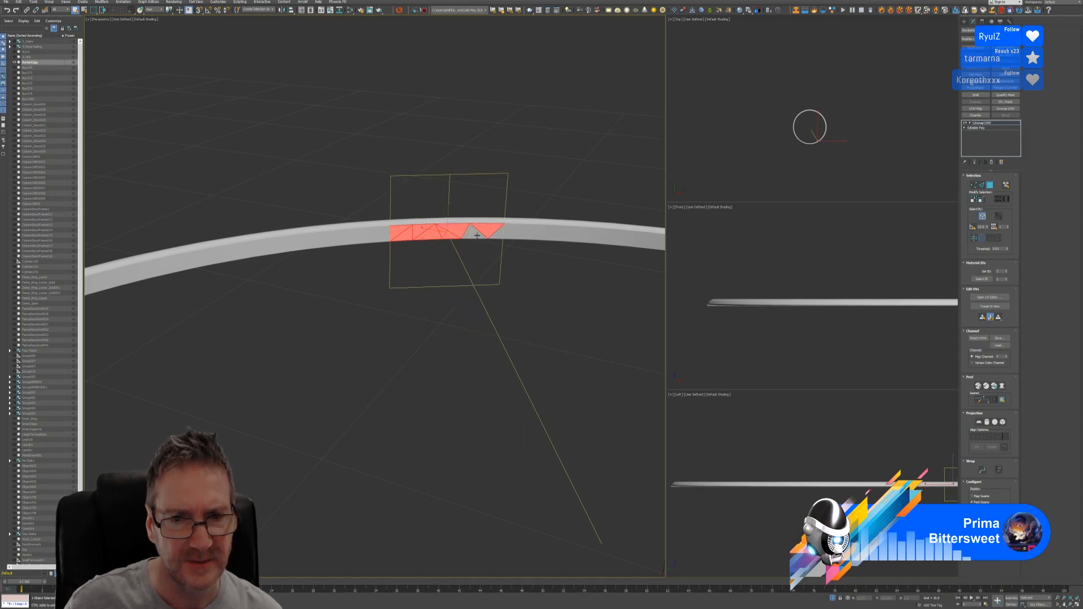
pyautogui.keyDown('ctrl'); pyautogui.click(478, 236); pyautogui.keyUp('ctrl')
pyautogui.keyDown('ctrl'); pyautogui.click(542, 232); pyautogui.keyUp('ctrl')
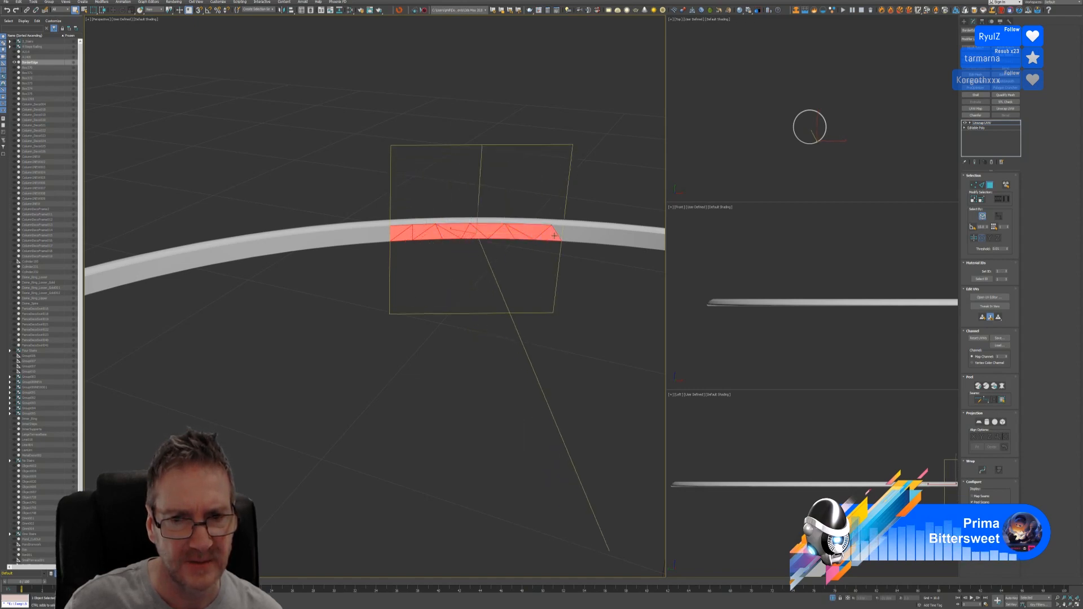
pyautogui.keyDown('ctrl'); pyautogui.click(580, 231); pyautogui.keyUp('ctrl')
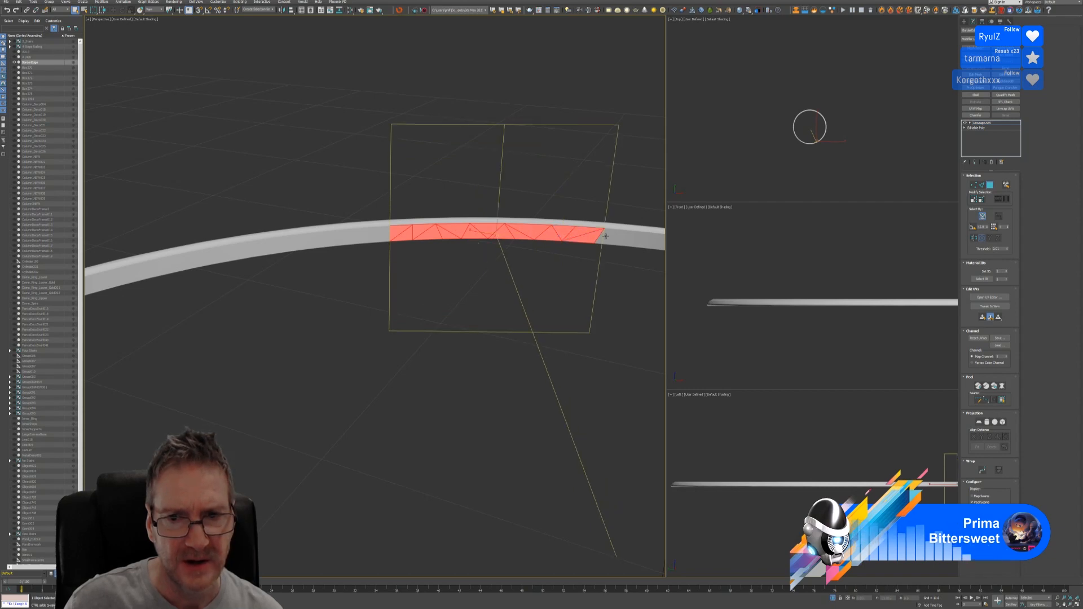
pyautogui.keyDown('ctrl'); pyautogui.click(590, 234); pyautogui.keyUp('ctrl')
pyautogui.keyDown('ctrl'); pyautogui.click(614, 241); pyautogui.keyUp('ctrl')
pyautogui.keyDown('ctrl'); pyautogui.click(635, 237); pyautogui.keyUp('ctrl')
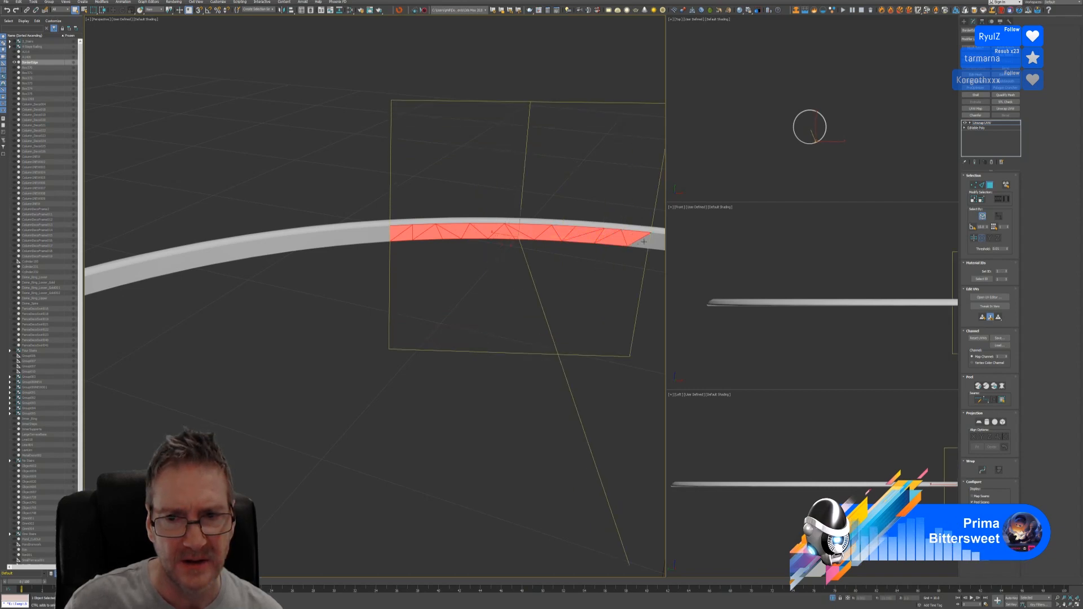
pyautogui.keyDown('alt'); pyautogui.moveTo(561, 251); pyautogui.dragTo(396, 245, button='middle'); pyautogui.keyUp('alt')
pyautogui.keyDown('ctrl'); pyautogui.click(397, 239); pyautogui.keyUp('ctrl')
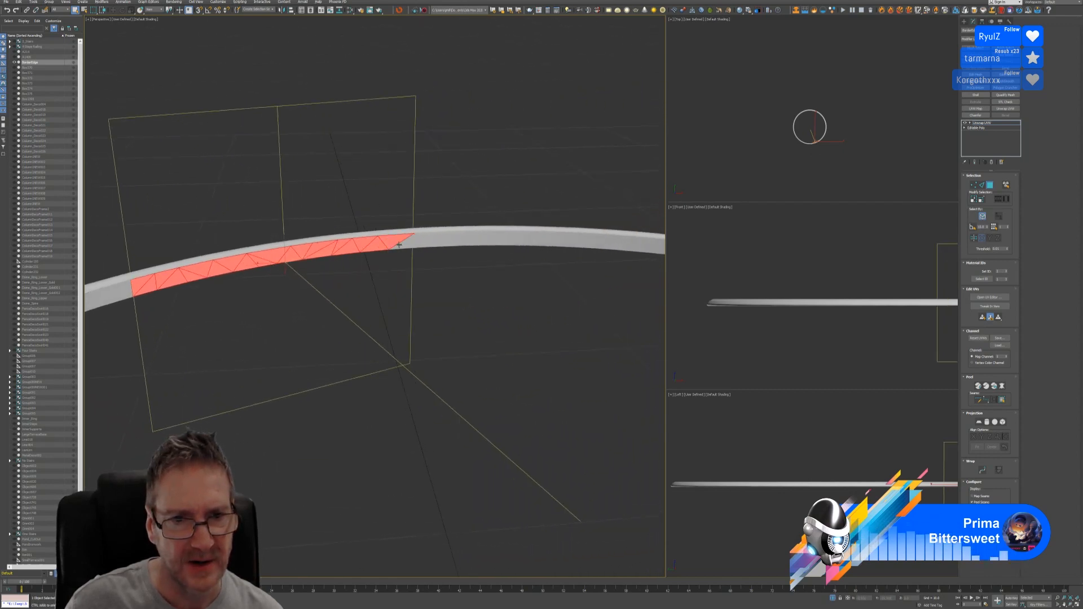
pyautogui.keyDown('ctrl'); pyautogui.click(415, 237); pyautogui.keyUp('ctrl')
pyautogui.keyDown('ctrl'); pyautogui.click(422, 236); pyautogui.keyUp('ctrl')
pyautogui.keyDown('ctrl'); pyautogui.click(437, 239); pyautogui.keyUp('ctrl')
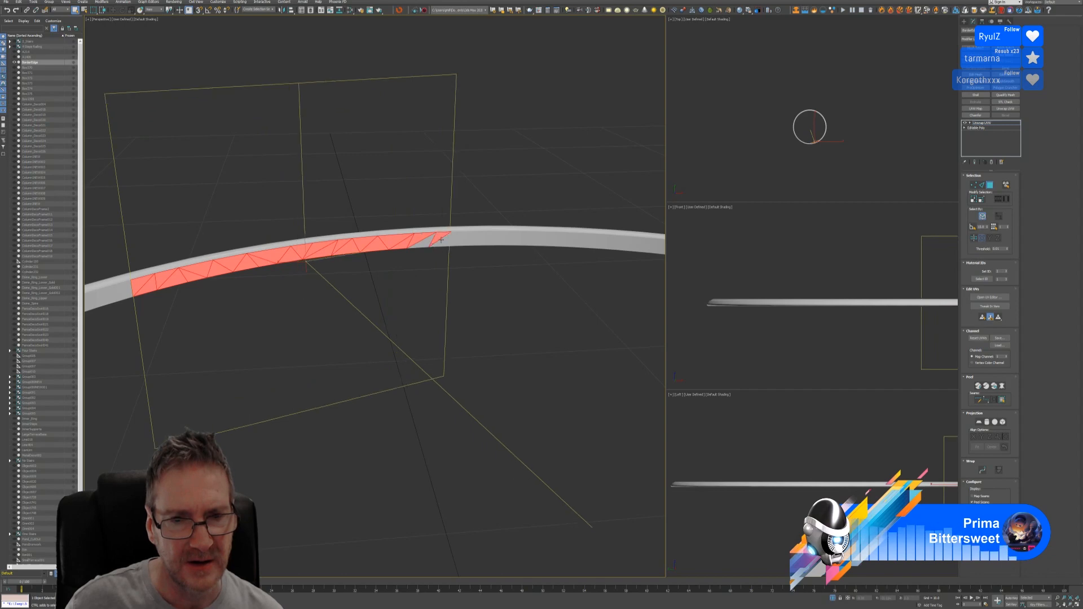
pyautogui.keyDown('ctrl'); pyautogui.click(445, 239); pyautogui.keyUp('ctrl')
pyautogui.keyDown('ctrl'); pyautogui.click(454, 239); pyautogui.keyUp('ctrl')
pyautogui.keyDown('ctrl'); pyautogui.click(466, 239); pyautogui.keyUp('ctrl')
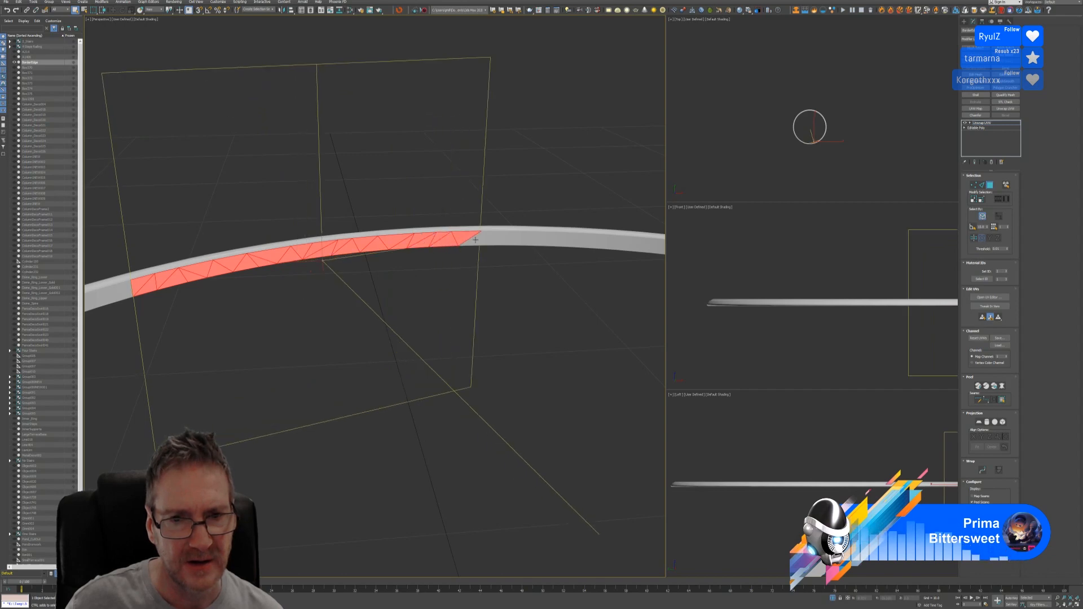
pyautogui.keyDown('ctrl'); pyautogui.click(476, 240); pyautogui.keyUp('ctrl')
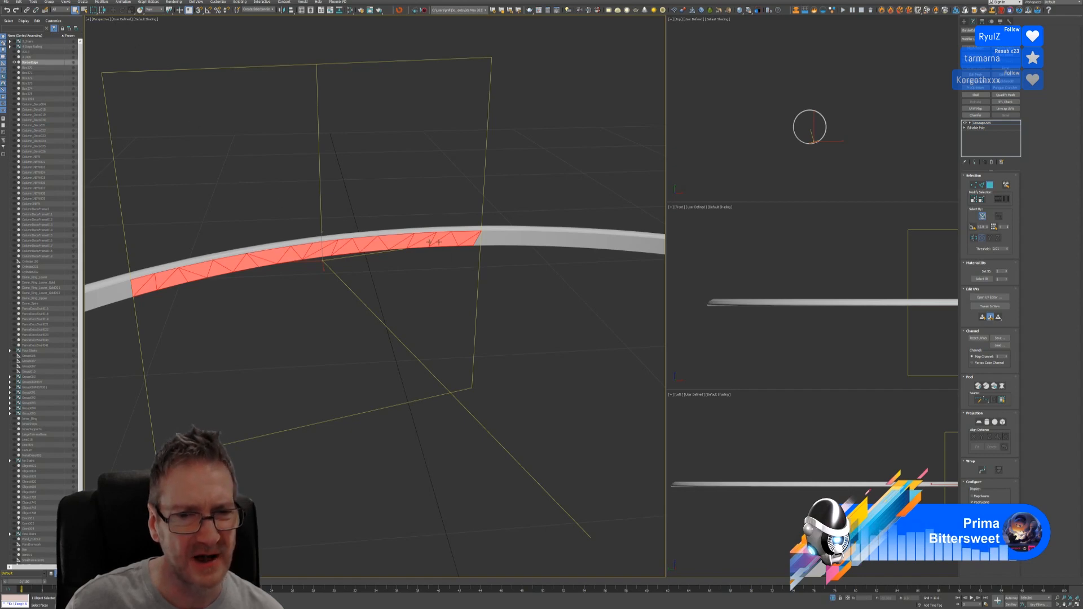
pyautogui.keyDown('ctrl'); pyautogui.click(495, 236); pyautogui.keyUp('ctrl')
pyautogui.keyDown('ctrl'); pyautogui.click(510, 236); pyautogui.keyUp('ctrl')
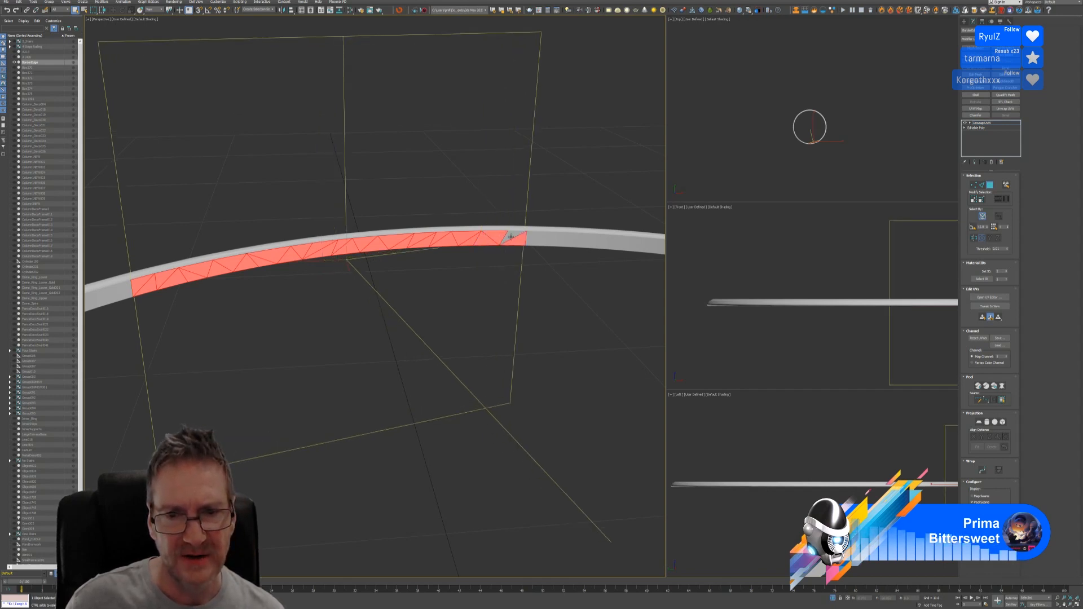
pyautogui.keyDown('ctrl'); pyautogui.click(527, 236); pyautogui.keyUp('ctrl')
pyautogui.keyDown('ctrl'); pyautogui.click(540, 236); pyautogui.keyUp('ctrl')
pyautogui.keyDown('ctrl'); pyautogui.click(542, 236); pyautogui.keyUp('ctrl')
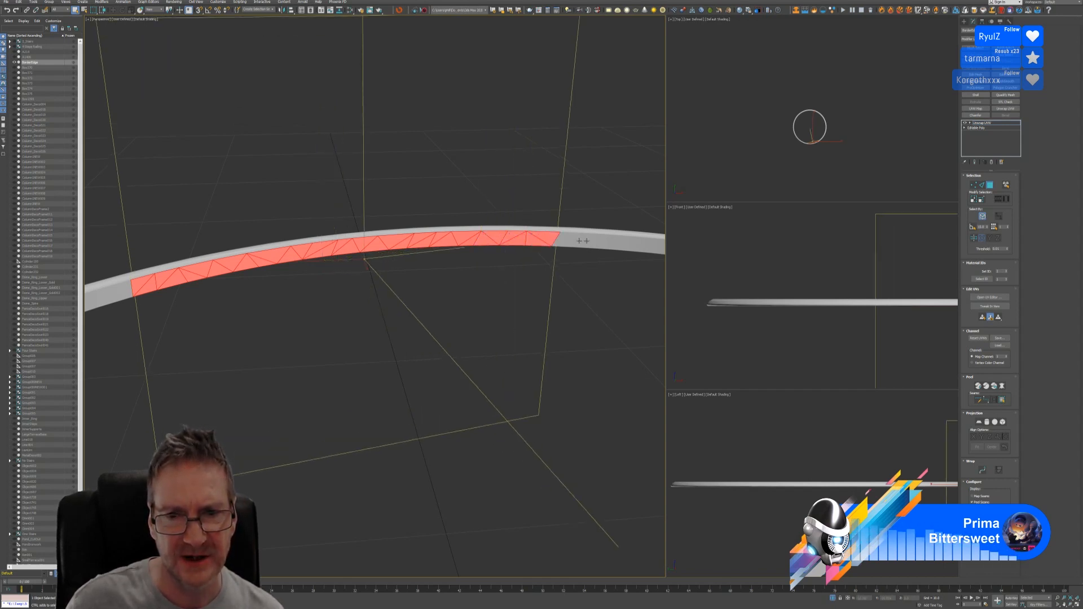
pyautogui.keyDown('ctrl'); pyautogui.click(557, 236); pyautogui.keyUp('ctrl')
pyautogui.keyDown('ctrl'); pyautogui.click(570, 237); pyautogui.keyUp('ctrl')
pyautogui.keyDown('ctrl'); pyautogui.click(582, 239); pyautogui.keyUp('ctrl')
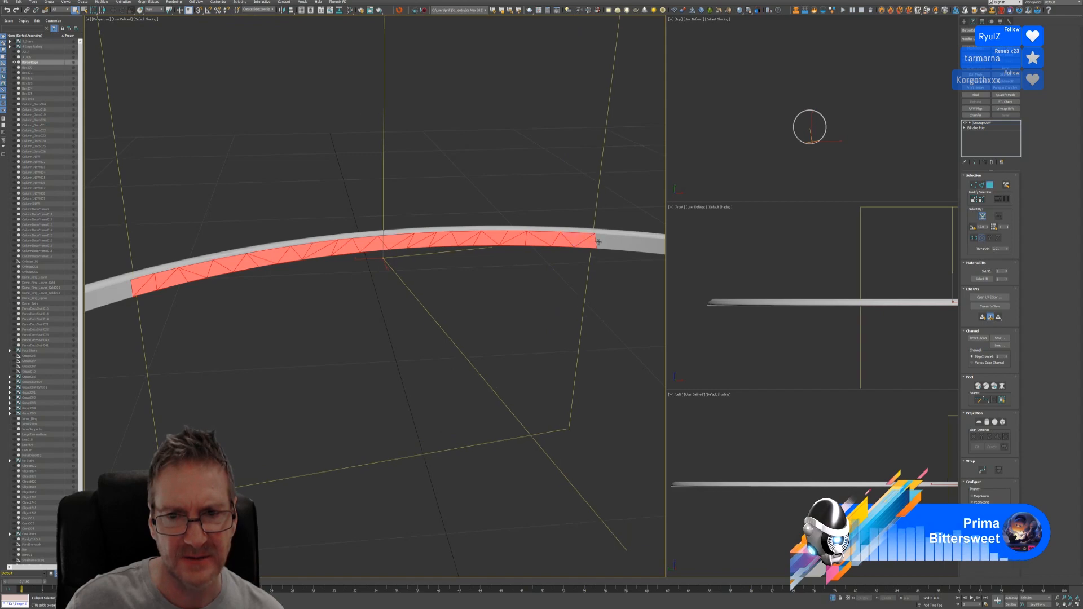
pyautogui.keyDown('ctrl'); pyautogui.click(598, 241); pyautogui.keyUp('ctrl')
pyautogui.keyDown('alt'); pyautogui.moveTo(551, 249); pyautogui.dragTo(370, 268, button='middle'); pyautogui.keyUp('alt')
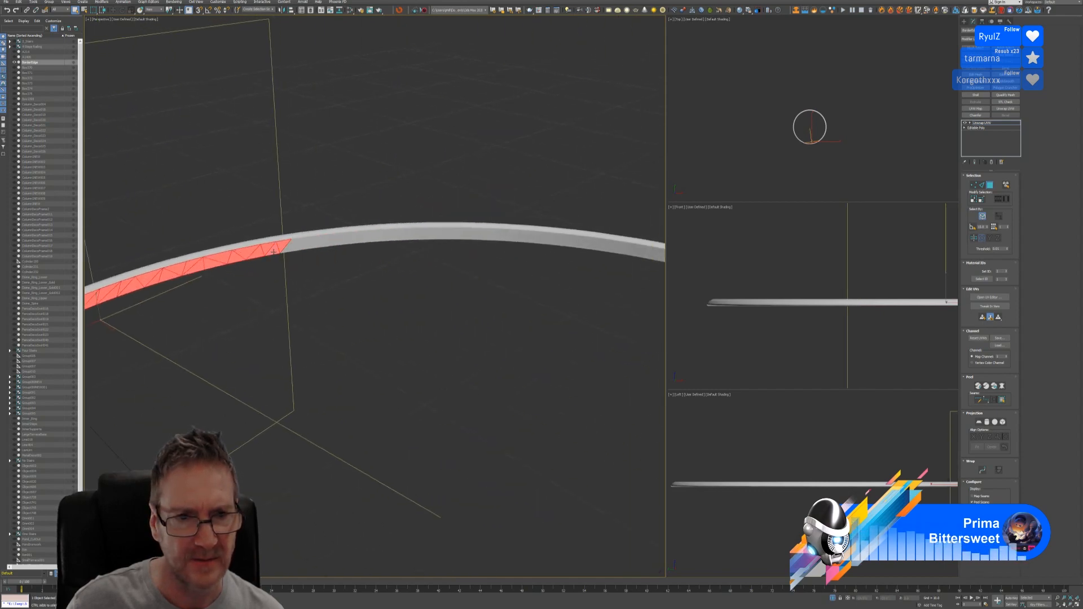
pyautogui.keyDown('ctrl'); pyautogui.click(302, 245); pyautogui.keyUp('ctrl')
pyautogui.keyDown('ctrl'); pyautogui.click(355, 238); pyautogui.keyUp('ctrl')
pyautogui.keyDown('ctrl'); pyautogui.click(341, 242); pyautogui.keyUp('ctrl')
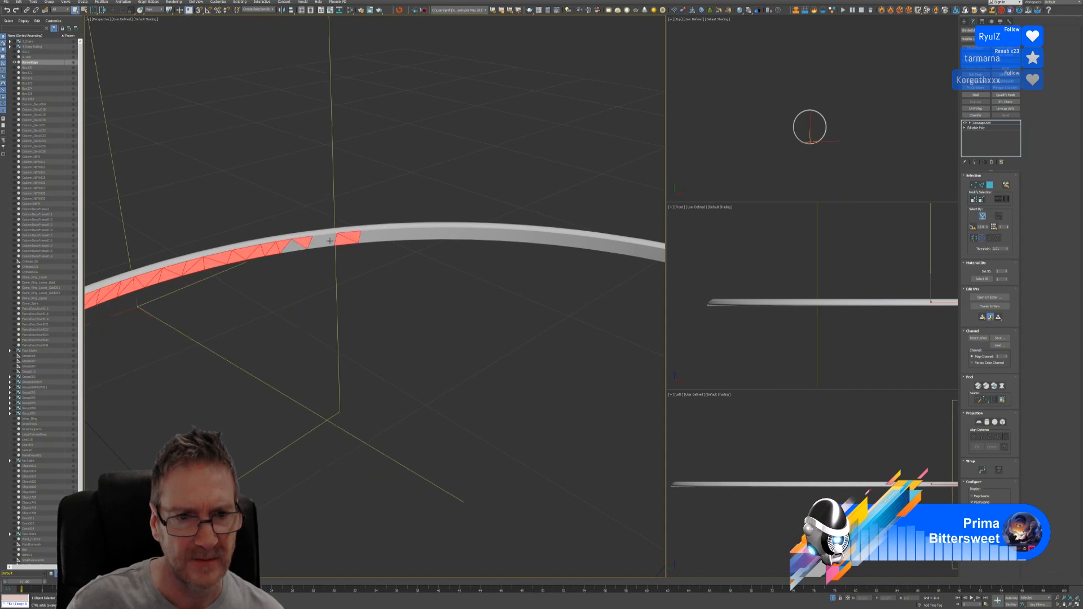
pyautogui.keyDown('ctrl'); pyautogui.click(330, 239); pyautogui.keyUp('ctrl')
pyautogui.keyDown('ctrl'); pyautogui.click(316, 243); pyautogui.keyUp('ctrl')
pyautogui.keyDown('ctrl'); pyautogui.click(301, 246); pyautogui.keyUp('ctrl')
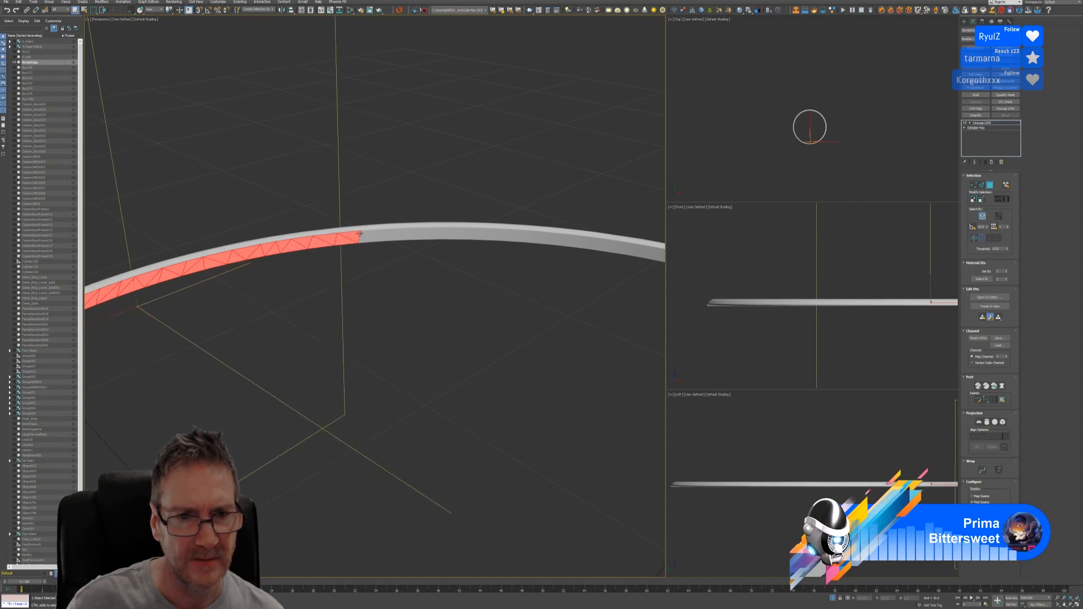
pyautogui.keyDown('ctrl'); pyautogui.click(424, 235); pyautogui.keyUp('ctrl')
pyautogui.keyDown('ctrl'); pyautogui.click(397, 236); pyautogui.keyUp('ctrl')
pyautogui.keyDown('ctrl'); pyautogui.click(374, 237); pyautogui.keyUp('ctrl')
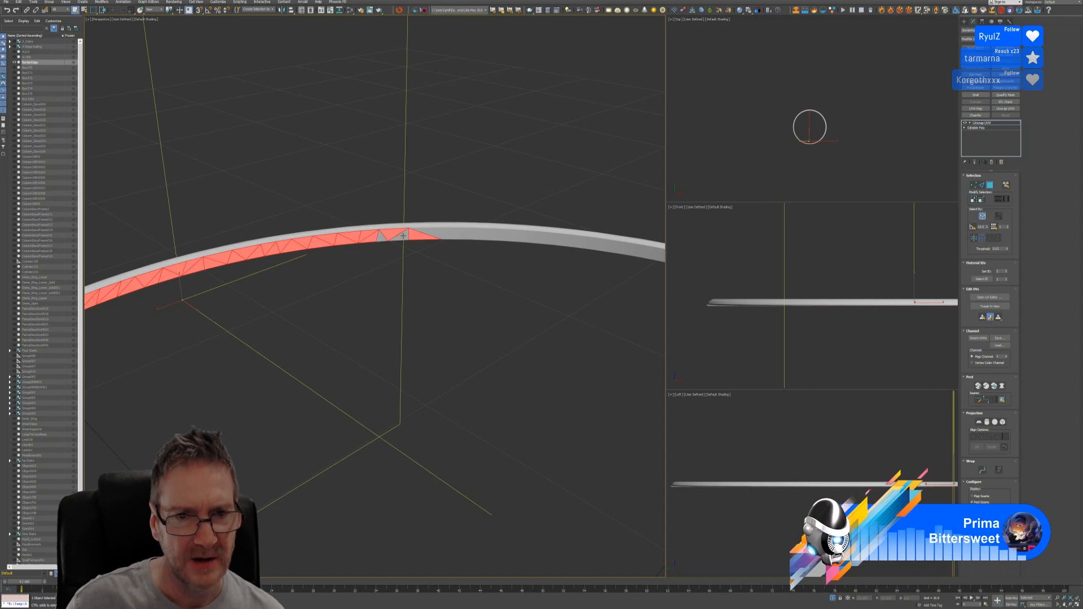
pyautogui.keyDown('ctrl'); pyautogui.click(383, 237); pyautogui.keyUp('ctrl')
pyautogui.keyDown('ctrl'); pyautogui.click(396, 236); pyautogui.keyUp('ctrl')
pyautogui.keyDown('ctrl'); pyautogui.click(431, 241); pyautogui.keyUp('ctrl')
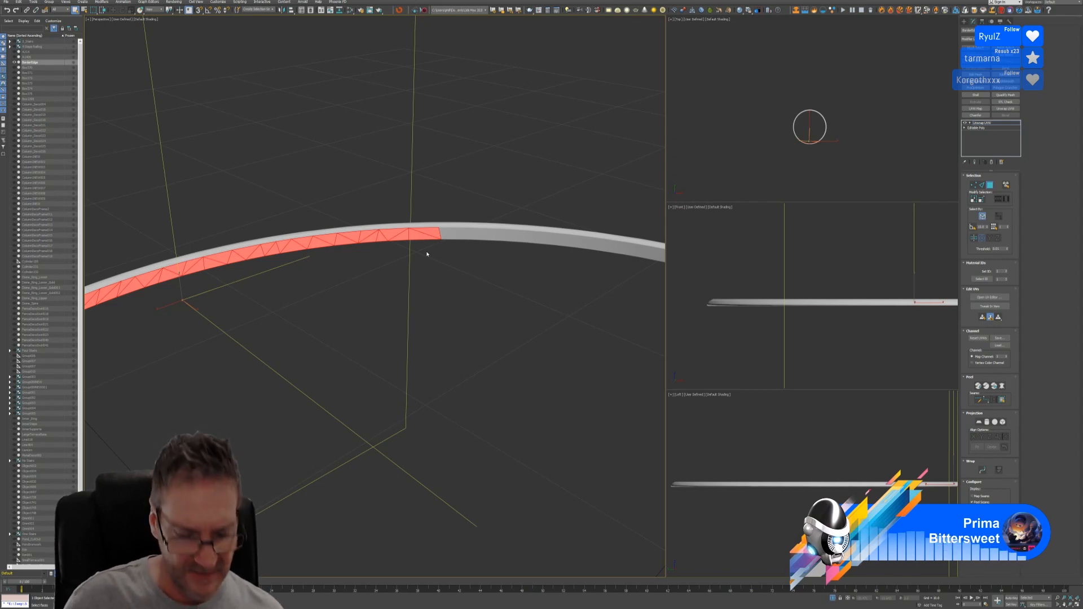
pyautogui.keyDown('alt'); pyautogui.moveTo(427, 255); pyautogui.dragTo(394, 251, button='middle'); pyautogui.keyUp('alt')
pyautogui.keyDown('ctrl'); pyautogui.click(367, 244); pyautogui.keyUp('ctrl')
pyautogui.keyDown('ctrl'); pyautogui.click(350, 243); pyautogui.keyUp('ctrl')
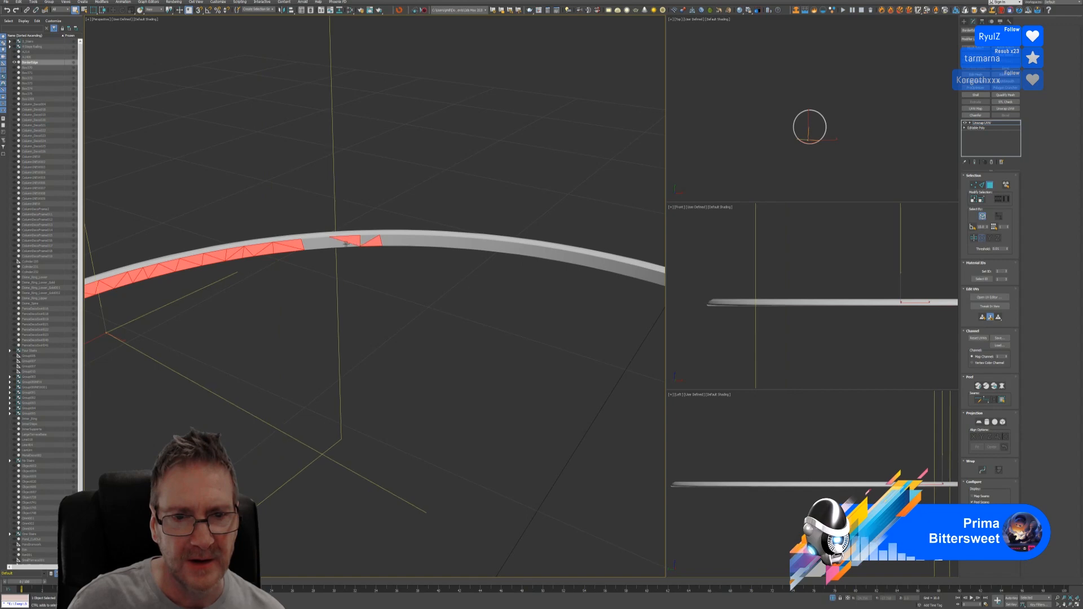
pyautogui.keyDown('ctrl'); pyautogui.click(324, 246); pyautogui.keyUp('ctrl')
pyautogui.keyDown('ctrl'); pyautogui.click(311, 248); pyautogui.keyUp('ctrl')
pyautogui.keyDown('ctrl'); pyautogui.click(344, 241); pyautogui.keyUp('ctrl')
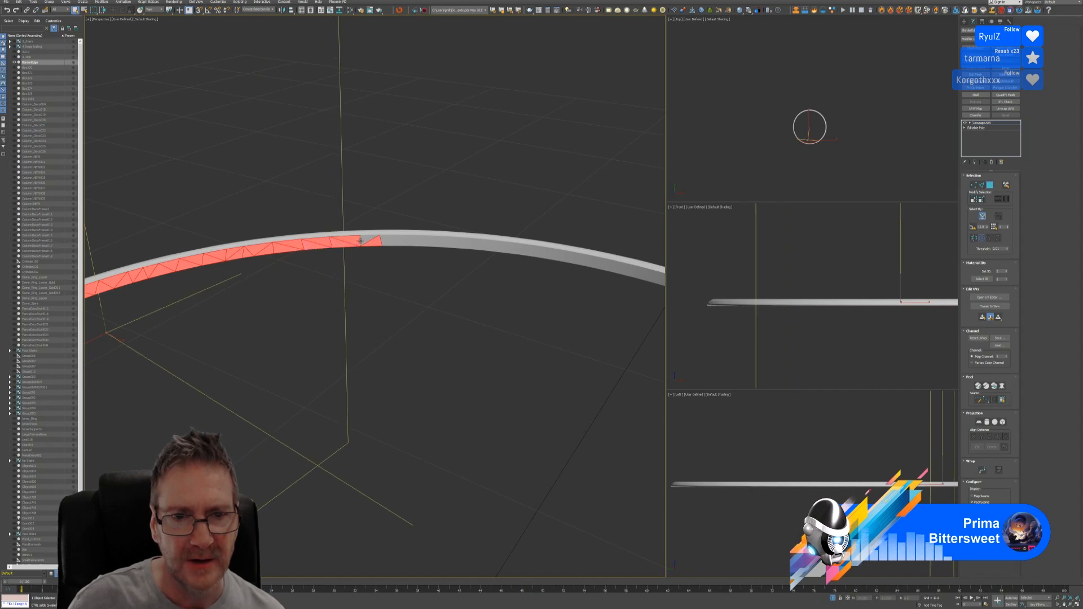
pyautogui.keyDown('ctrl'); pyautogui.click(368, 241); pyautogui.keyUp('ctrl')
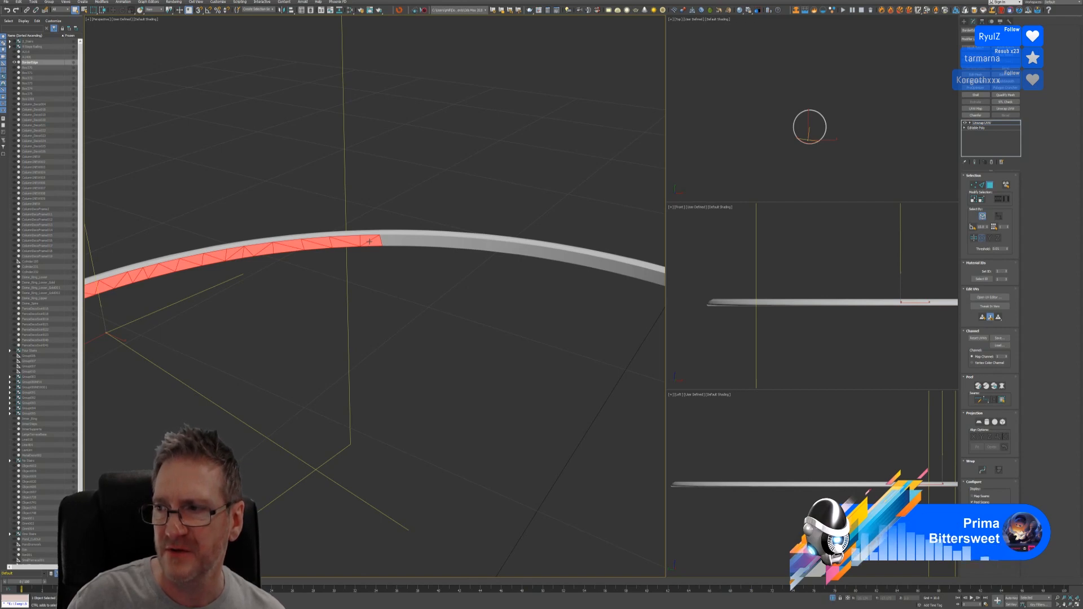
pyautogui.keyDown('alt'); pyautogui.moveTo(345, 251); pyautogui.dragTo(353, 252, button='middle'); pyautogui.keyUp('alt')
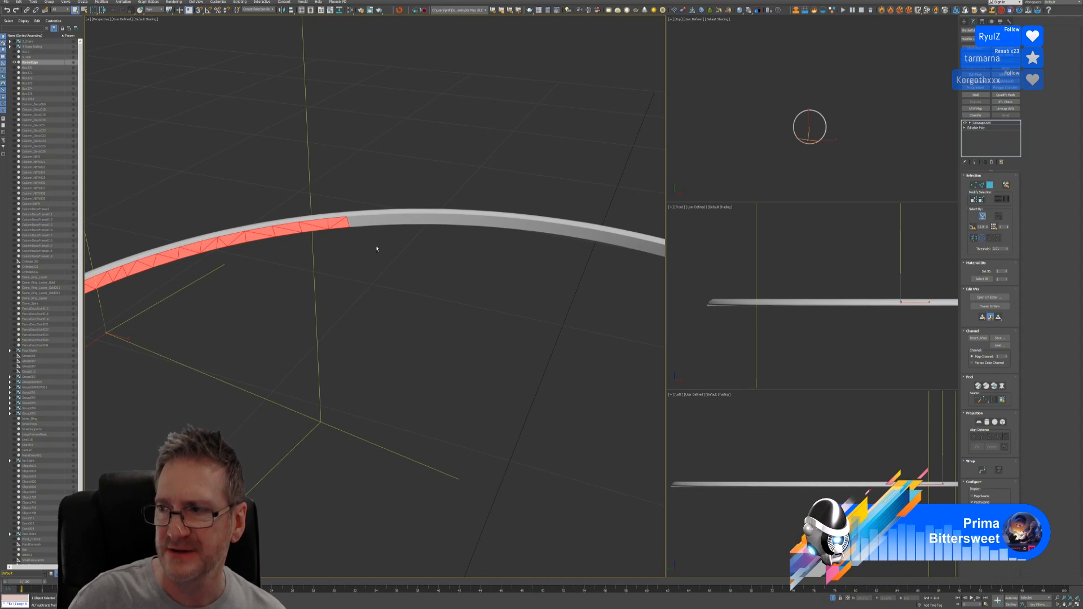
pyautogui.keyDown('ctrl'); pyautogui.click(359, 222); pyautogui.keyUp('ctrl')
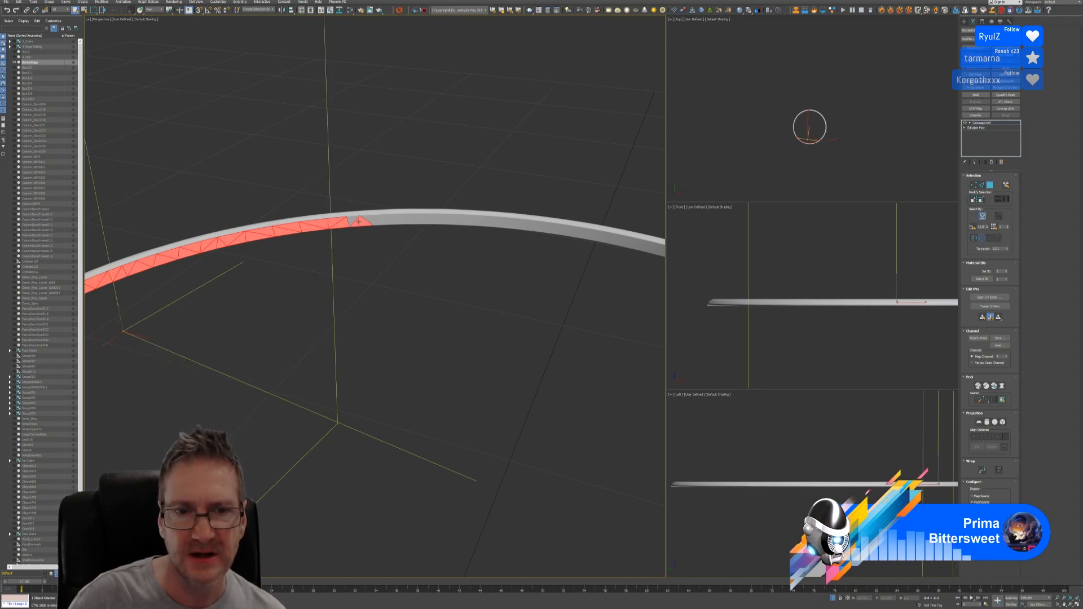
pyautogui.keyDown('ctrl'); pyautogui.click(352, 220); pyautogui.keyUp('ctrl')
pyautogui.keyDown('ctrl'); pyautogui.click(401, 221); pyautogui.keyUp('ctrl')
pyautogui.keyDown('ctrl'); pyautogui.click(384, 221); pyautogui.keyUp('ctrl')
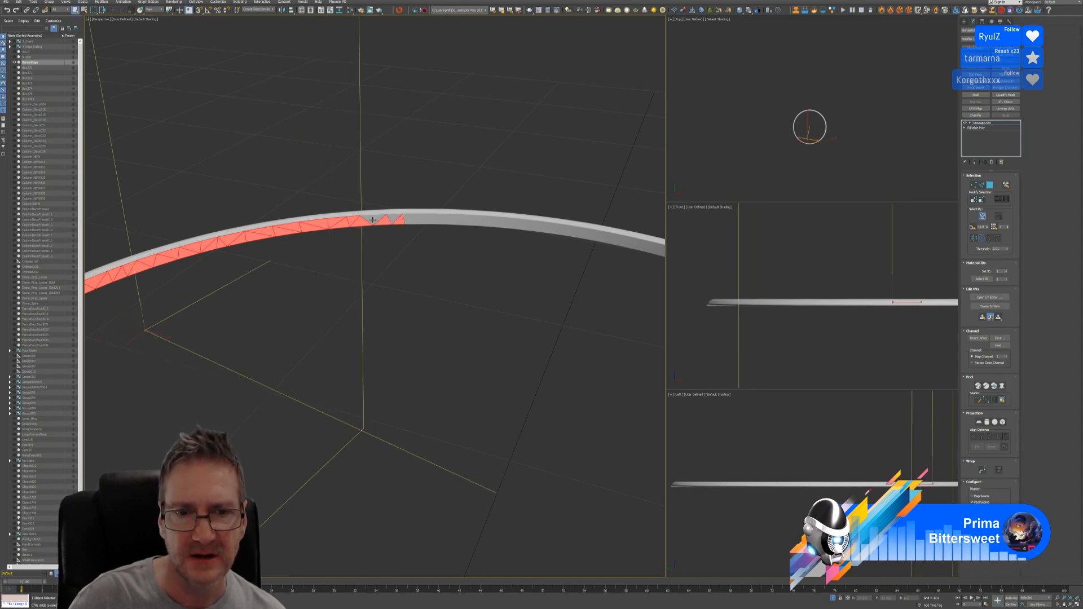
pyautogui.keyDown('ctrl'); pyautogui.click(373, 220); pyautogui.keyUp('ctrl')
pyautogui.keyDown('ctrl'); pyautogui.click(392, 220); pyautogui.keyUp('ctrl')
pyautogui.keyDown('ctrl'); pyautogui.click(438, 221); pyautogui.keyUp('ctrl')
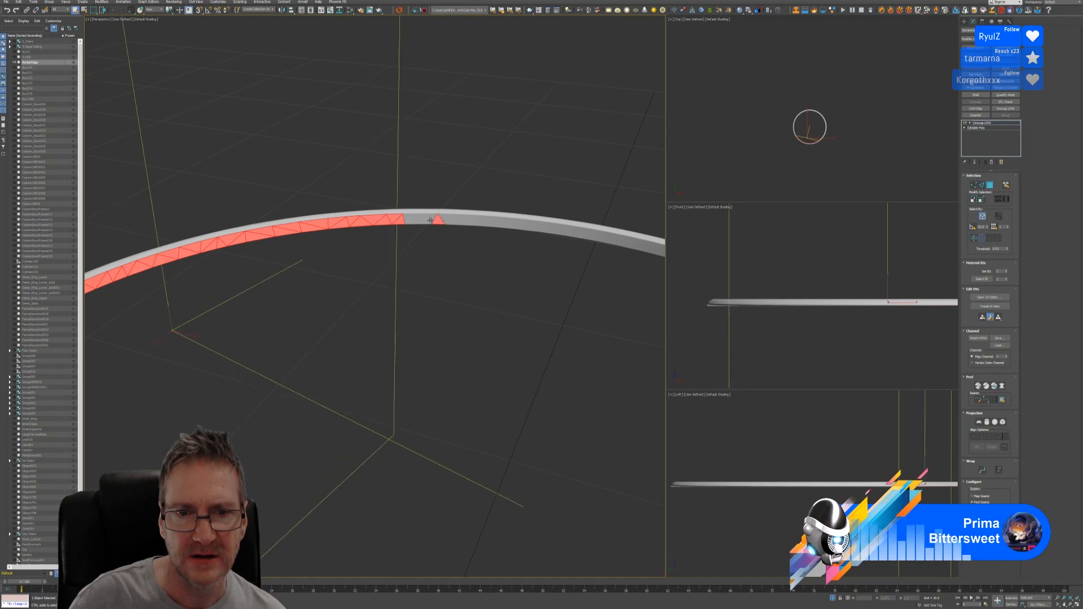
pyautogui.keyDown('ctrl'); pyautogui.click(426, 218); pyautogui.keyUp('ctrl')
pyautogui.keyDown('ctrl'); pyautogui.click(413, 220); pyautogui.keyUp('ctrl')
pyautogui.keyDown('ctrl'); pyautogui.click(451, 220); pyautogui.keyUp('ctrl')
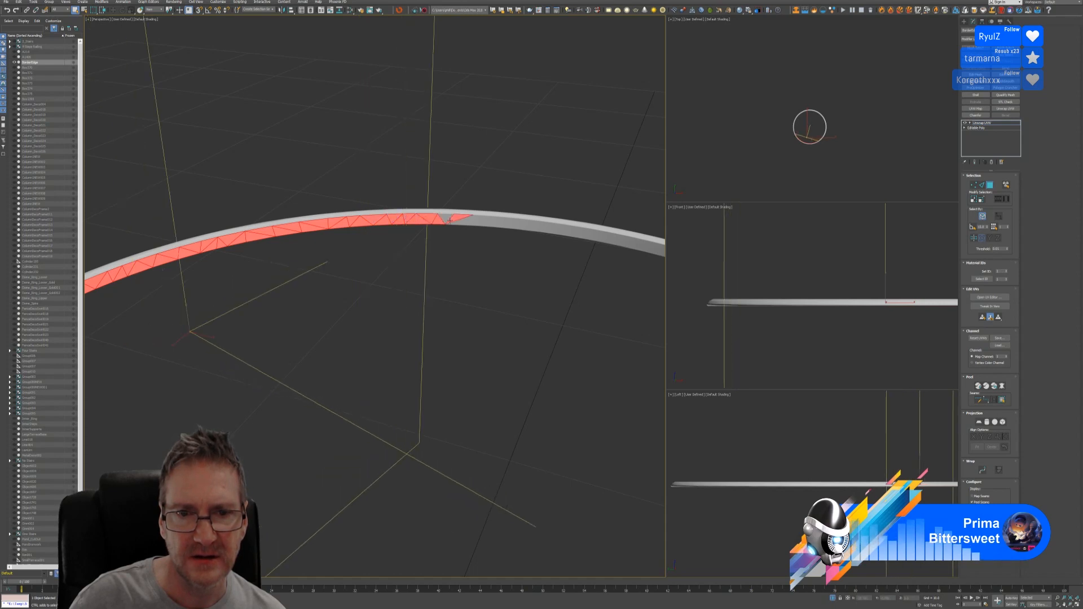
pyautogui.keyDown('ctrl'); pyautogui.click(466, 219); pyautogui.keyUp('ctrl')
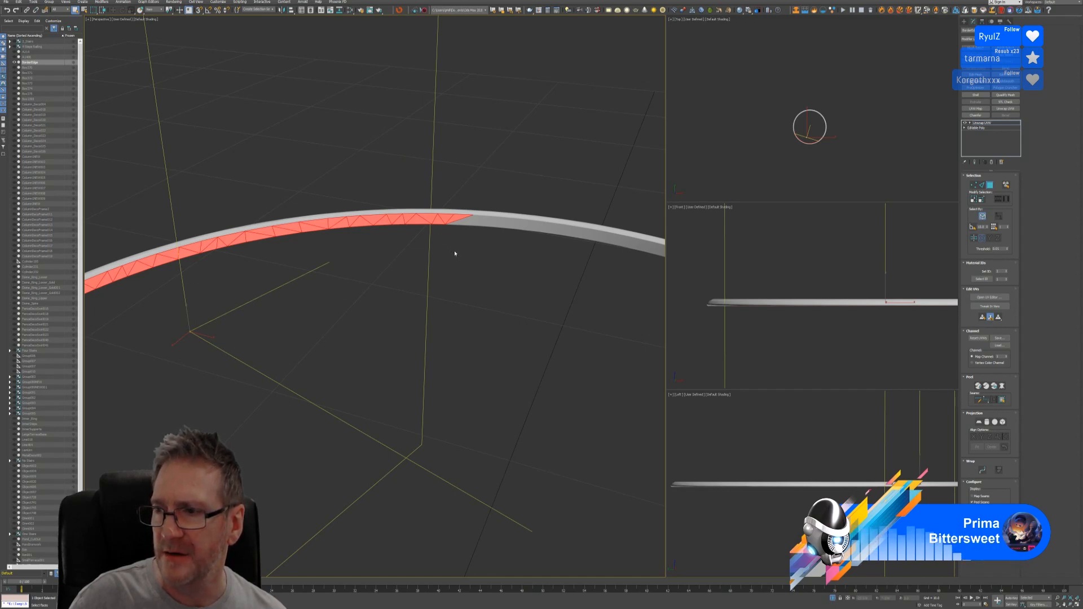
pyautogui.keyDown('alt'); pyautogui.moveTo(455, 253); pyautogui.dragTo(369, 242, button='middle'); pyautogui.keyUp('alt')
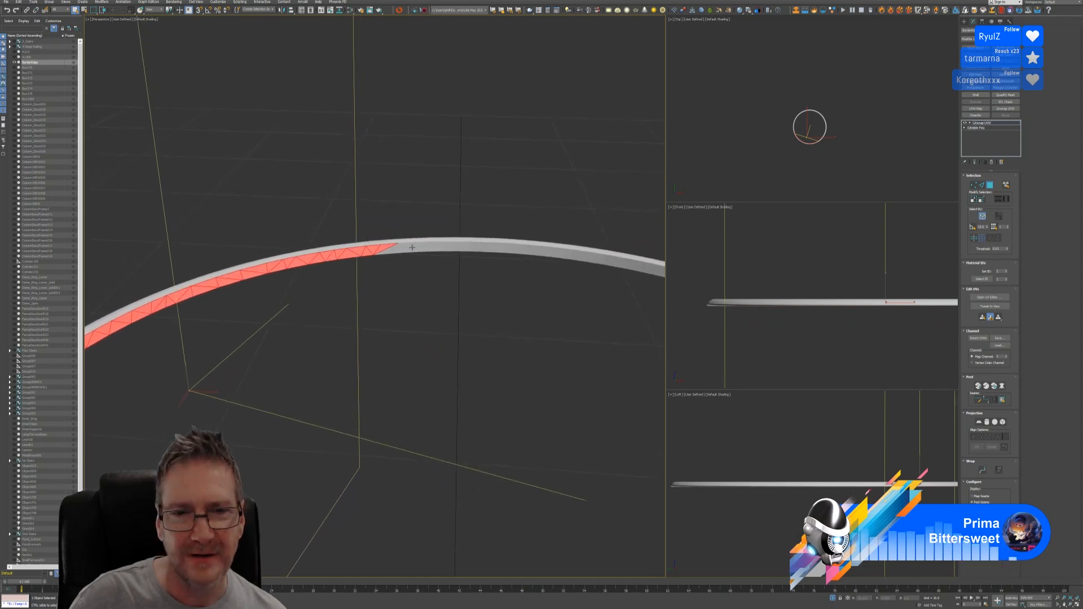
pyautogui.keyDown('ctrl'); pyautogui.click(412, 247); pyautogui.keyUp('ctrl')
pyautogui.keyDown('ctrl'); pyautogui.click(407, 248); pyautogui.keyUp('ctrl')
pyautogui.keyDown('ctrl'); pyautogui.click(417, 247); pyautogui.keyUp('ctrl')
pyautogui.keyDown('ctrl'); pyautogui.click(434, 246); pyautogui.keyUp('ctrl')
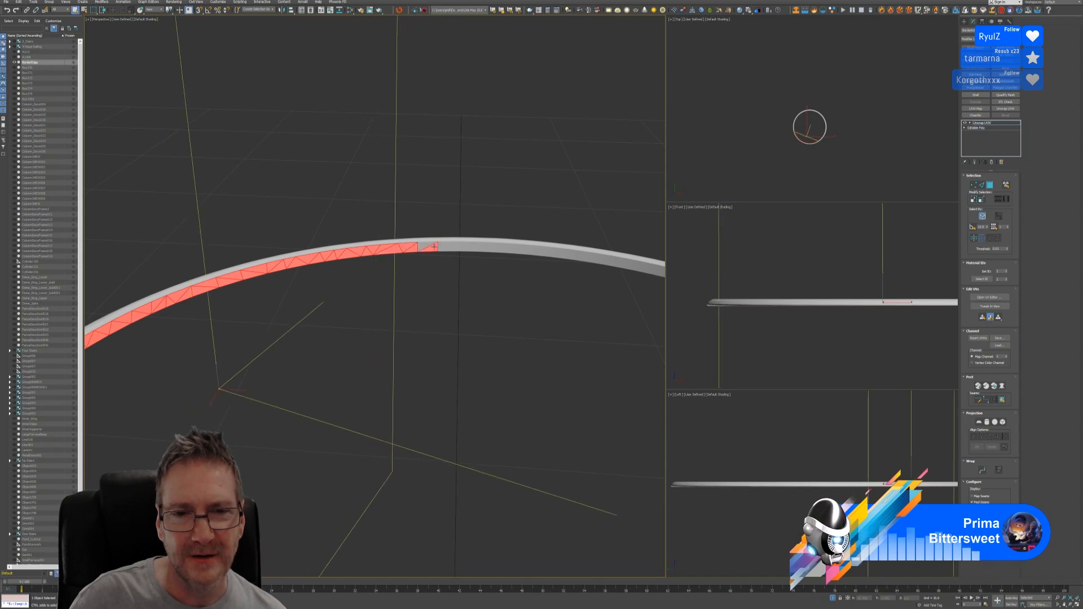
# Extend the face selection along the ring's inner wall triangle by triangle, filling every gap so the strip stays continuous
pyautogui.keyDown('ctrl'); pyautogui.click(448, 246); pyautogui.keyUp('ctrl')
pyautogui.keyDown('ctrl'); pyautogui.click(428, 244); pyautogui.keyUp('ctrl')
pyautogui.keyDown('ctrl'); pyautogui.click(452, 246); pyautogui.keyUp('ctrl')
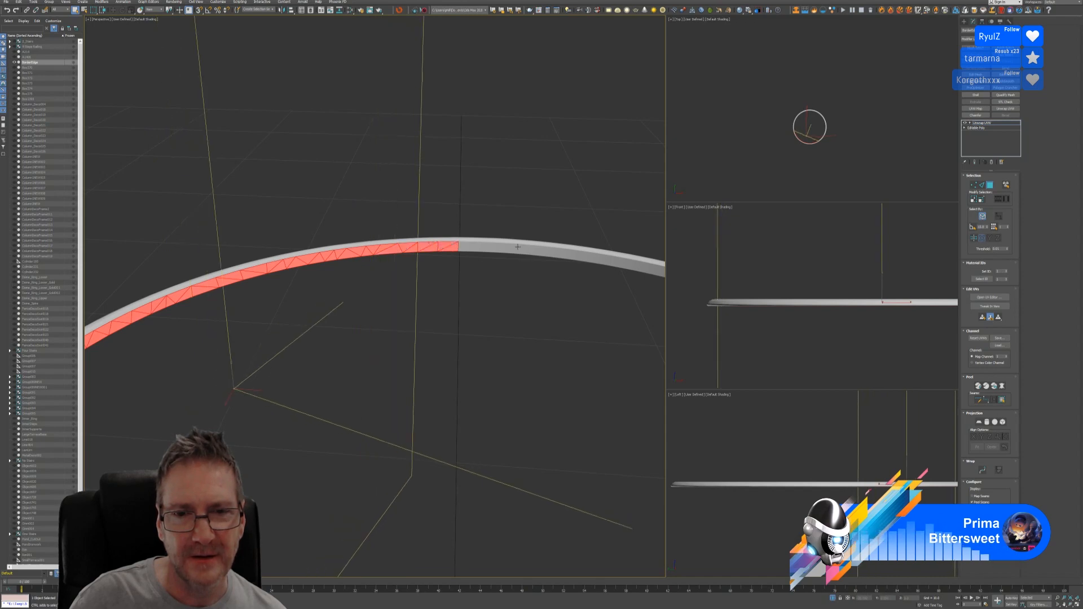
pyautogui.keyDown('ctrl'); pyautogui.click(491, 247); pyautogui.keyUp('ctrl')
pyautogui.keyDown('ctrl'); pyautogui.click(525, 247); pyautogui.keyUp('ctrl')
pyautogui.keyDown('ctrl'); pyautogui.click(469, 245); pyautogui.keyUp('ctrl')
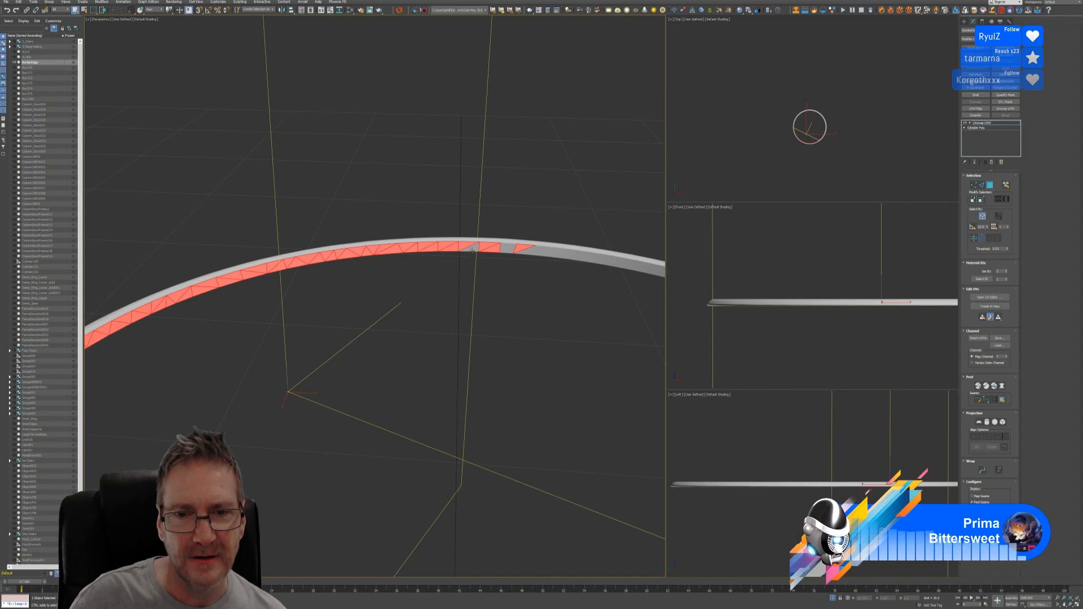
pyautogui.keyDown('ctrl'); pyautogui.click(474, 248); pyautogui.keyUp('ctrl')
pyautogui.keyDown('ctrl'); pyautogui.click(501, 246); pyautogui.keyUp('ctrl')
pyautogui.keyDown('ctrl'); pyautogui.click(535, 248); pyautogui.keyUp('ctrl')
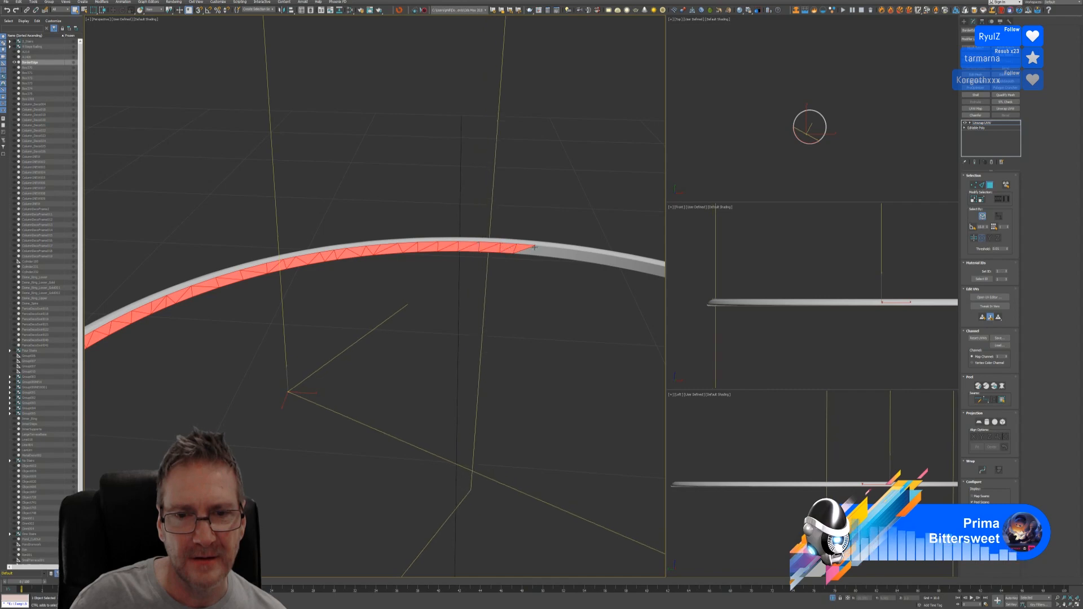
pyautogui.keyDown('ctrl'); pyautogui.click(550, 250); pyautogui.keyUp('ctrl')
pyautogui.keyDown('ctrl'); pyautogui.click(564, 252); pyautogui.keyUp('ctrl')
pyautogui.keyDown('ctrl'); pyautogui.click(521, 254); pyautogui.keyUp('ctrl')
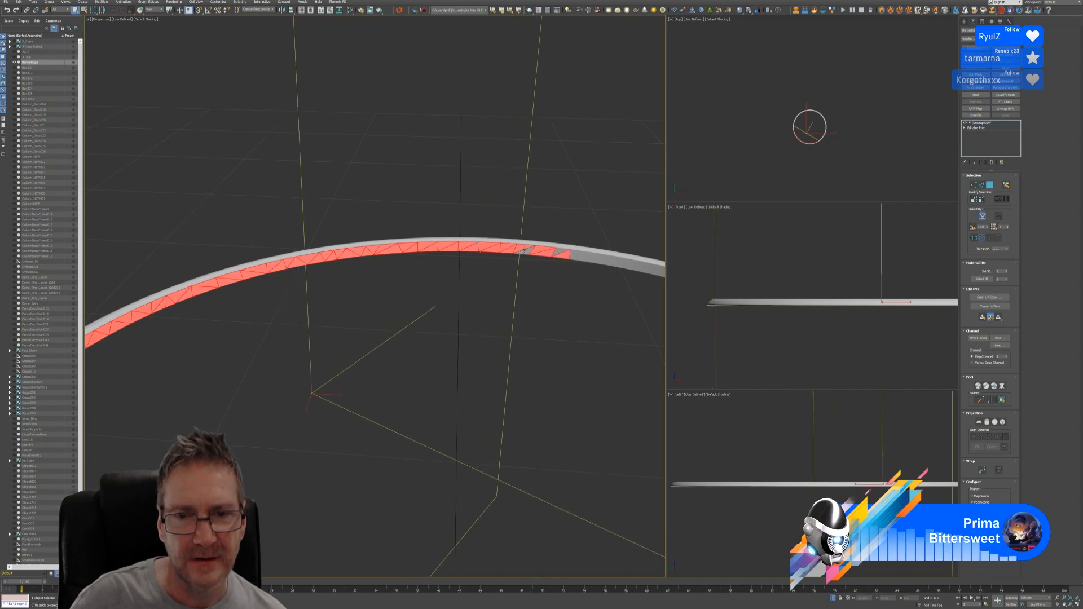
pyautogui.hotkey('ctrl', 'z')
pyautogui.hotkey('ctrl', 'z')
pyautogui.hotkey('ctrl', 'z')
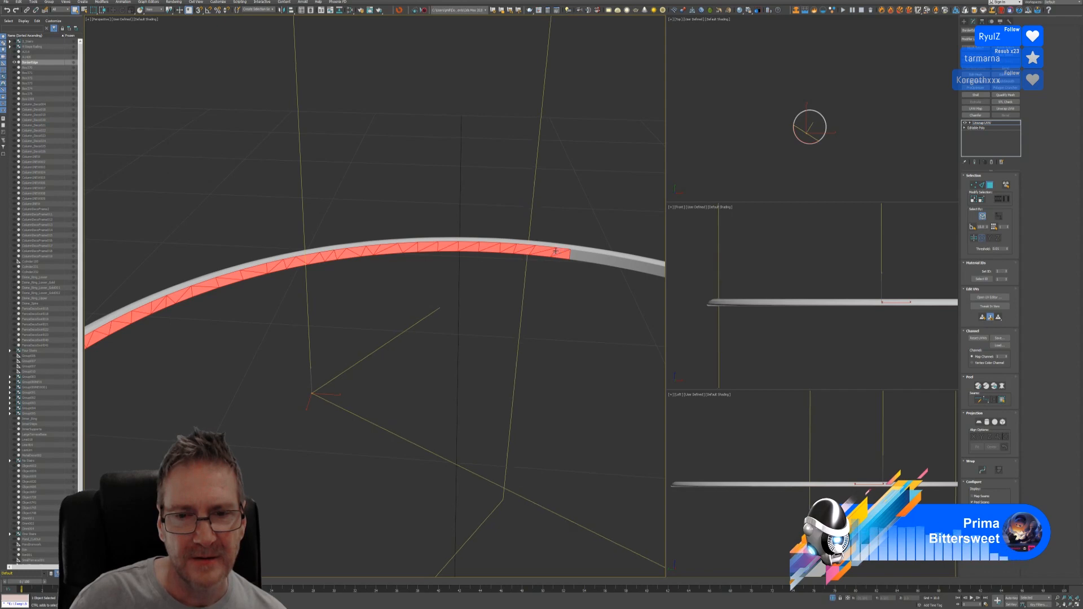
pyautogui.hotkey('ctrl', 'z')
pyautogui.hotkey('ctrl', 'z')
pyautogui.hotkey('ctrl', 'z')
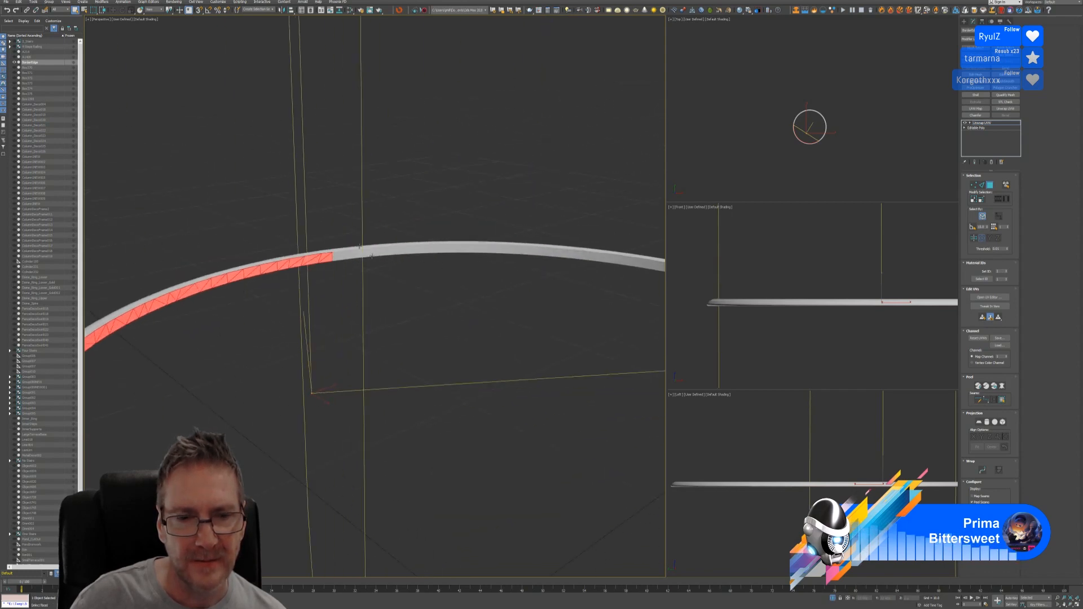
pyautogui.scroll(3, 349, 241)
pyautogui.keyDown('ctrl'); pyautogui.click(480, 279); pyautogui.keyUp('ctrl')
pyautogui.keyDown('ctrl'); pyautogui.click(423, 289); pyautogui.keyUp('ctrl')
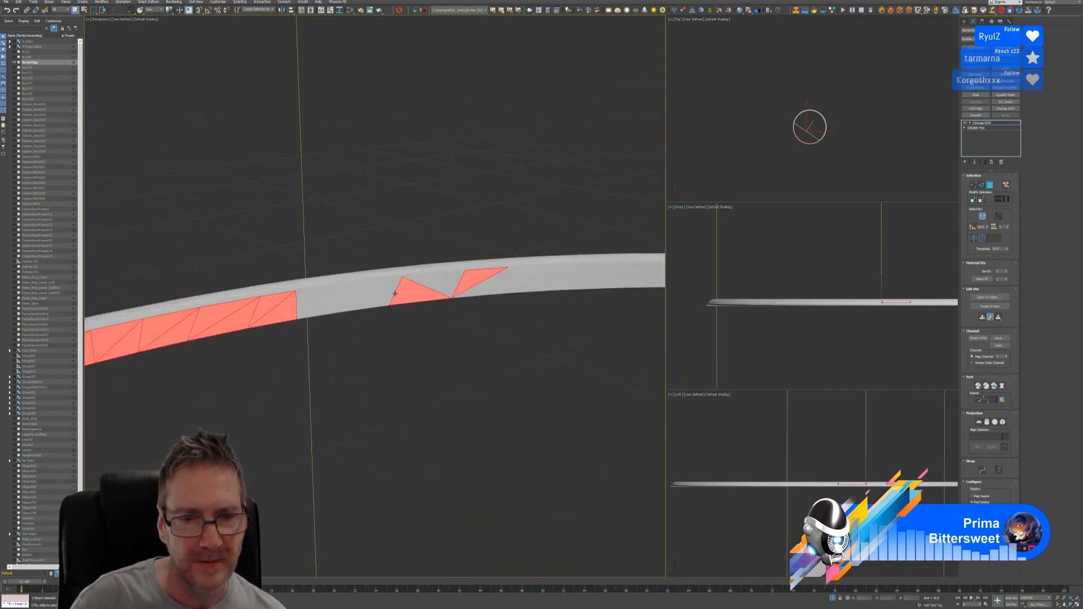
pyautogui.keyDown('ctrl'); pyautogui.click(372, 293); pyautogui.keyUp('ctrl')
pyautogui.keyDown('ctrl'); pyautogui.click(333, 291); pyautogui.keyUp('ctrl')
pyautogui.keyDown('ctrl'); pyautogui.click(311, 310); pyautogui.keyUp('ctrl')
pyautogui.keyDown('ctrl'); pyautogui.click(431, 279); pyautogui.keyUp('ctrl')
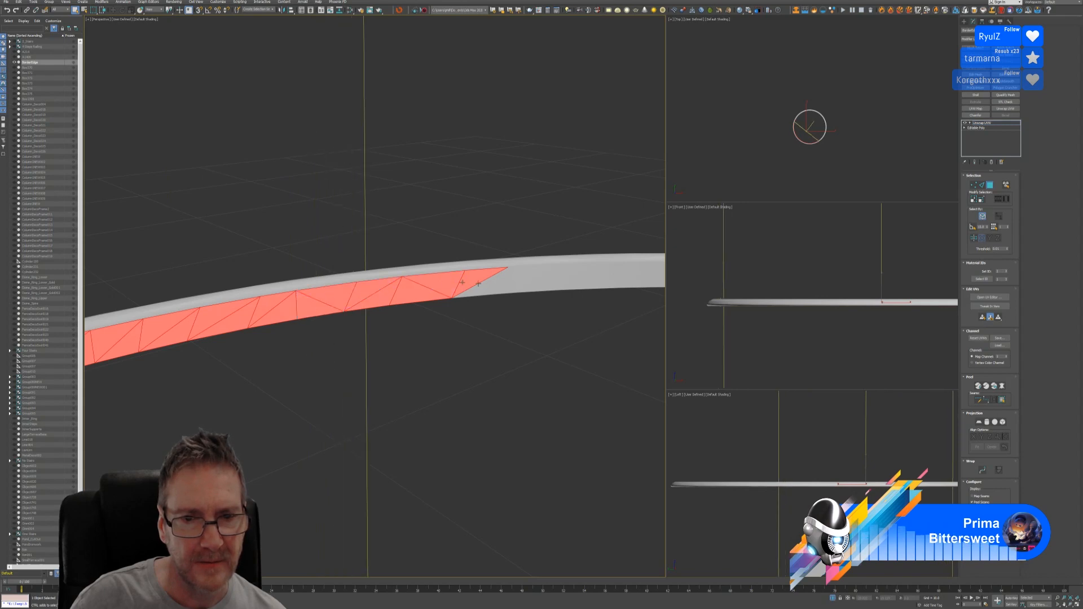
pyautogui.keyDown('ctrl'); pyautogui.click(536, 275); pyautogui.keyUp('ctrl')
pyautogui.keyDown('ctrl'); pyautogui.click(493, 289); pyautogui.keyUp('ctrl')
pyautogui.keyDown('ctrl'); pyautogui.click(514, 280); pyautogui.keyUp('ctrl')
pyautogui.keyDown('ctrl'); pyautogui.click(565, 278); pyautogui.keyUp('ctrl')
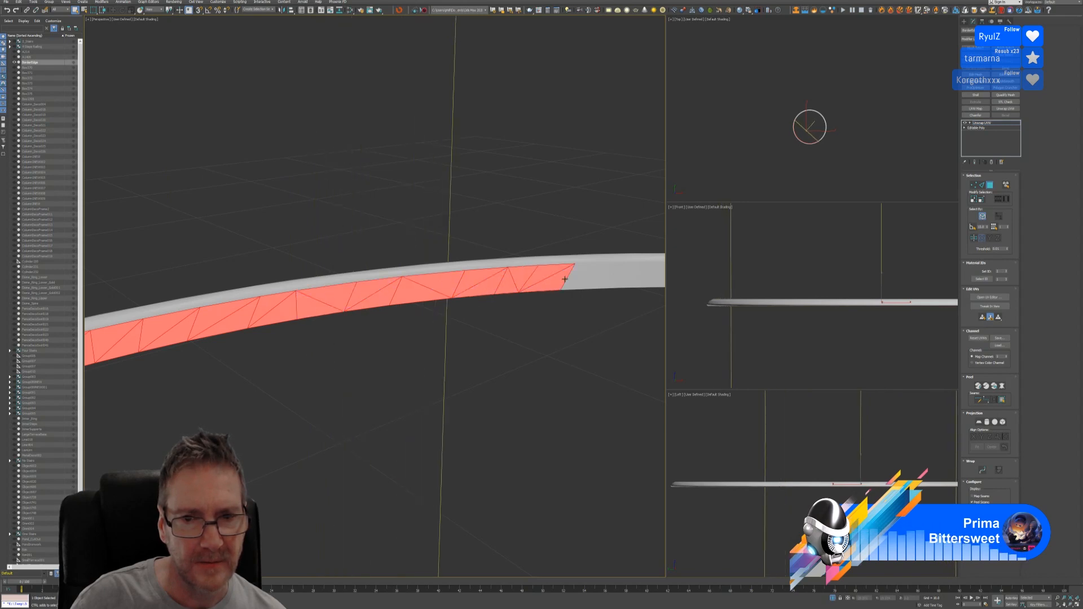
pyautogui.keyDown('ctrl'); pyautogui.click(583, 277); pyautogui.keyUp('ctrl')
pyautogui.keyDown('ctrl'); pyautogui.click(615, 271); pyautogui.keyUp('ctrl')
pyautogui.moveTo(525, 285); pyautogui.dragTo(274, 292, button='middle')
pyautogui.keyDown('ctrl'); pyautogui.click(211, 231); pyautogui.keyUp('ctrl')
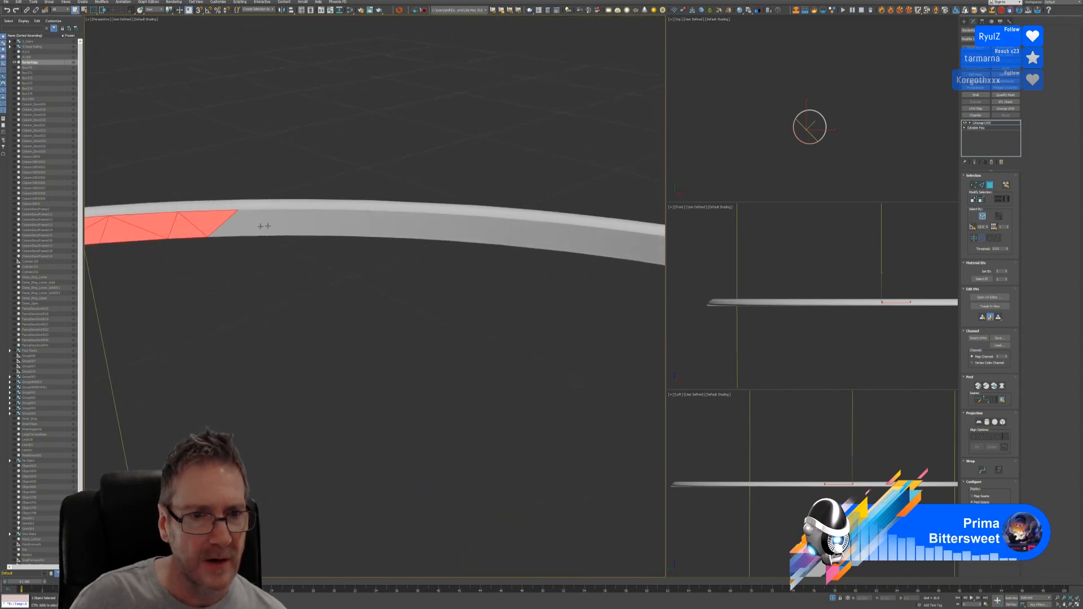
pyautogui.keyDown('ctrl'); pyautogui.click(256, 222); pyautogui.keyUp('ctrl')
pyautogui.keyDown('ctrl'); pyautogui.click(244, 222); pyautogui.keyUp('ctrl')
pyautogui.keyDown('ctrl'); pyautogui.click(400, 225); pyautogui.keyUp('ctrl')
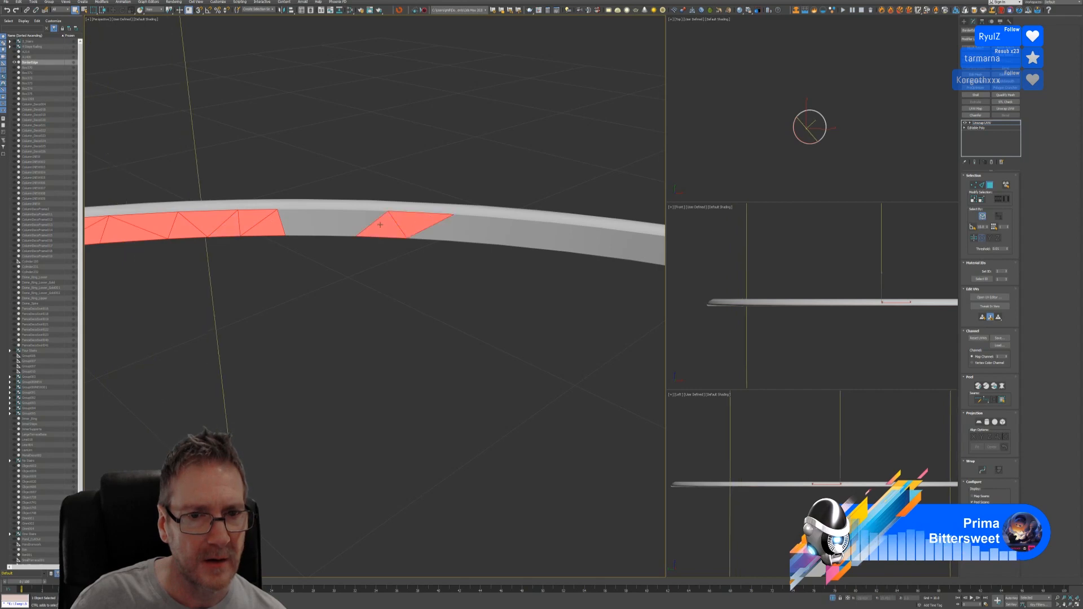
pyautogui.keyDown('ctrl'); pyautogui.click(333, 226); pyautogui.keyUp('ctrl')
pyautogui.keyDown('ctrl'); pyautogui.click(304, 226); pyautogui.keyUp('ctrl')
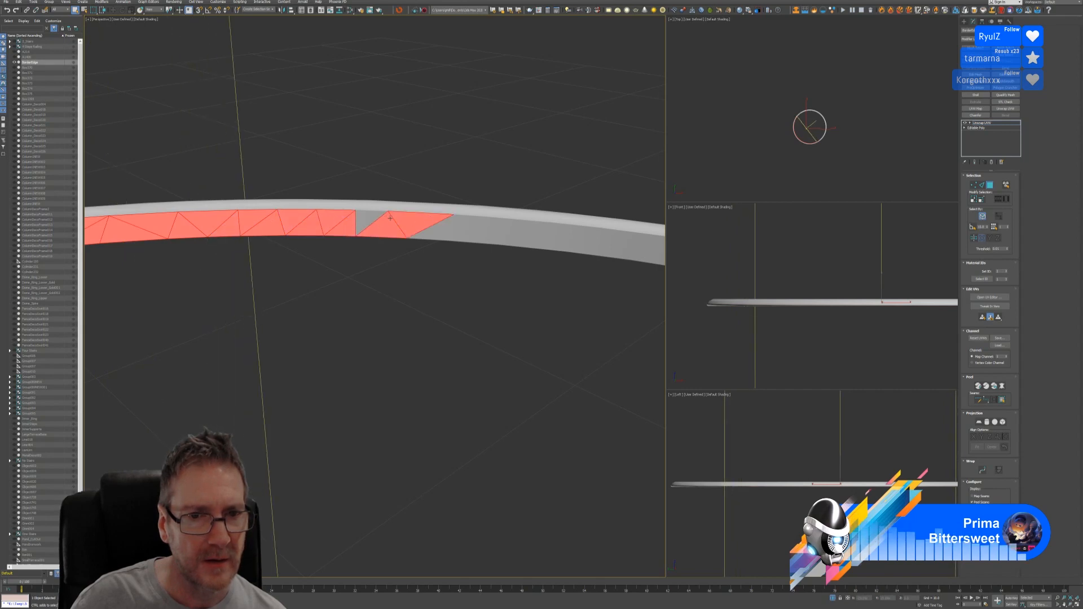
pyautogui.keyDown('ctrl'); pyautogui.click(370, 222); pyautogui.keyUp('ctrl')
pyautogui.keyDown('ctrl'); pyautogui.click(543, 234); pyautogui.keyUp('ctrl')
pyautogui.keyDown('ctrl'); pyautogui.click(485, 231); pyautogui.keyUp('ctrl')
pyautogui.keyDown('ctrl'); pyautogui.click(460, 226); pyautogui.keyUp('ctrl')
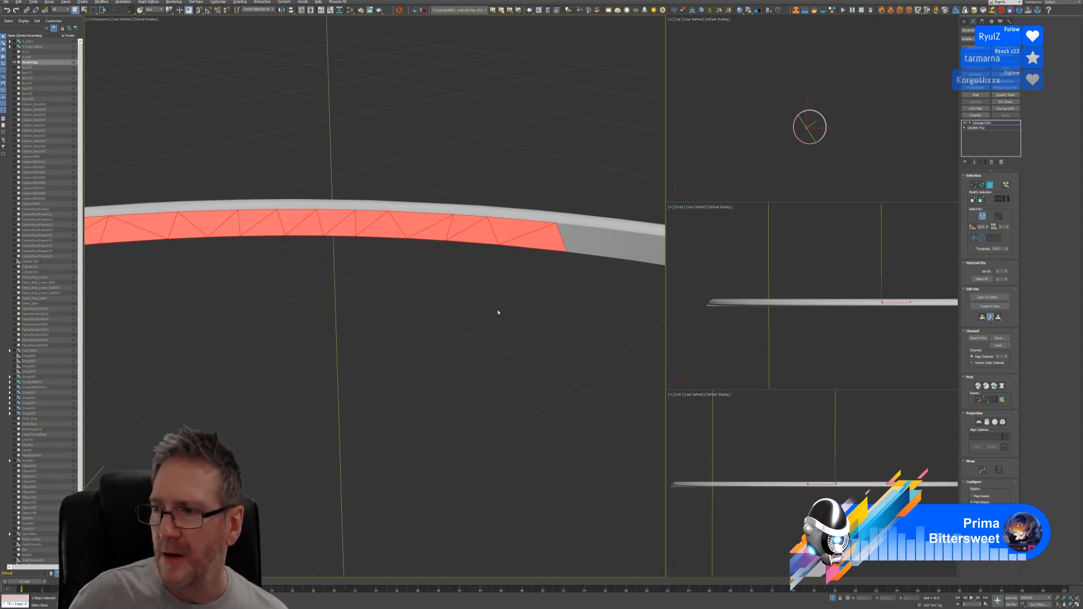
pyautogui.keyDown('alt'); pyautogui.moveTo(498, 310); pyautogui.dragTo(508, 312, button='middle'); pyautogui.keyUp('alt')
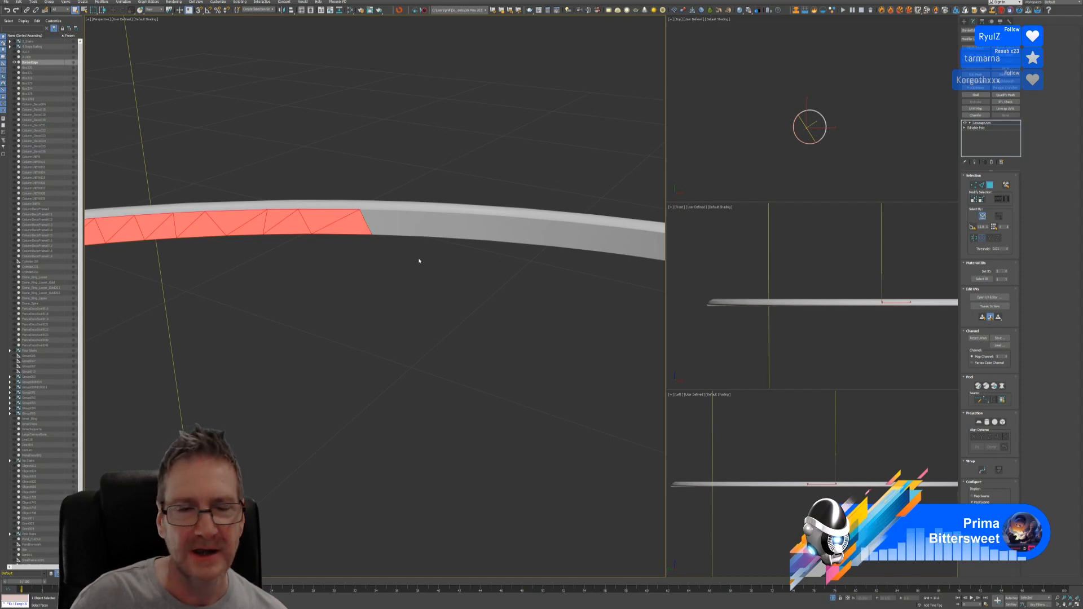
pyautogui.click(93, 10)
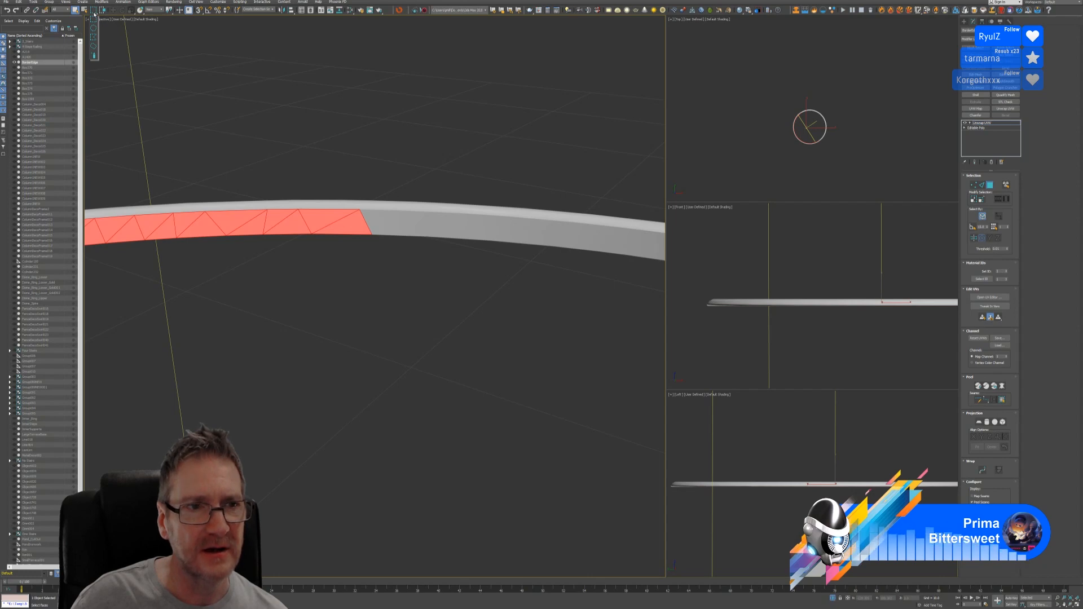
pyautogui.click(96, 18)
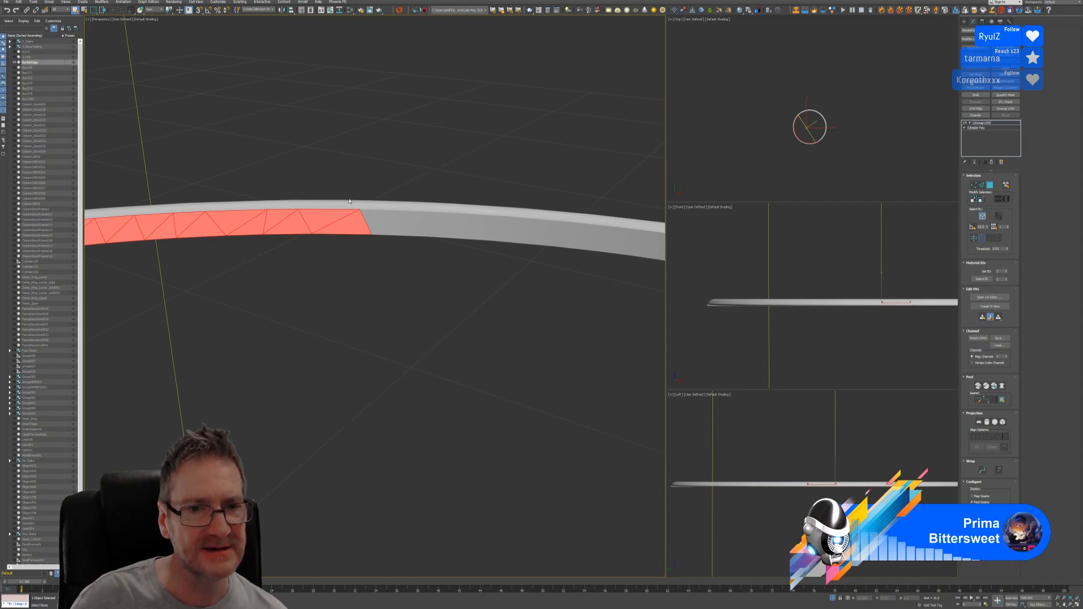
# Continue adding the unselected inner-wall triangles to the selection from the end of the selected strip onward around the ring, leaving no gaps
pyautogui.keyDown('ctrl'); pyautogui.click(377, 221); pyautogui.keyUp('ctrl')
pyautogui.keyDown('ctrl'); pyautogui.click(511, 223); pyautogui.keyUp('ctrl')
pyautogui.keyDown('ctrl'); pyautogui.click(460, 226); pyautogui.keyUp('ctrl')
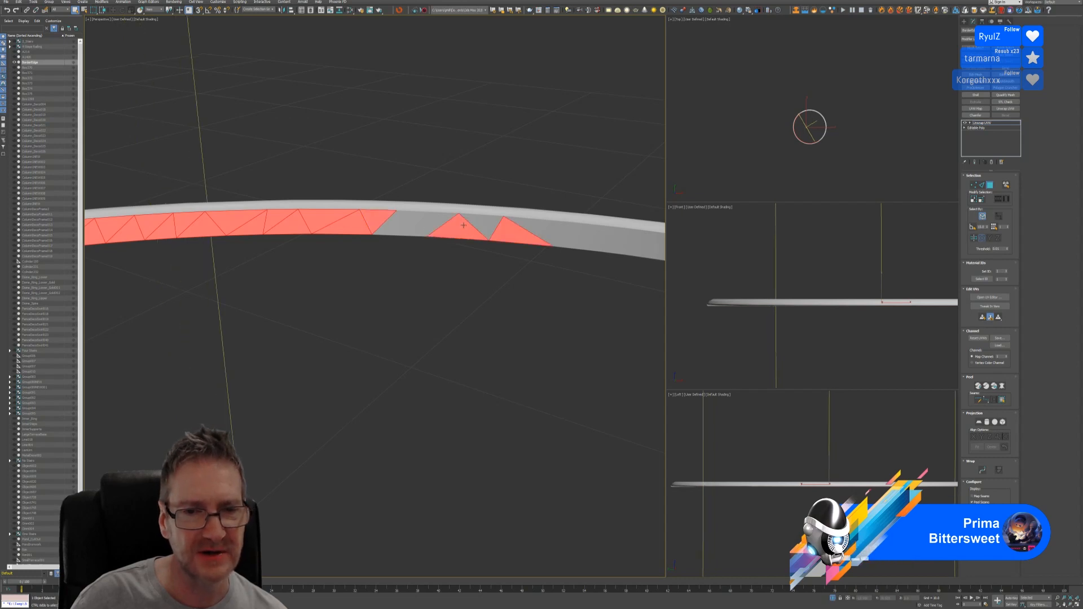
pyautogui.keyDown('ctrl'); pyautogui.click(418, 231); pyautogui.keyUp('ctrl')
pyautogui.keyDown('ctrl'); pyautogui.click(420, 225); pyautogui.keyUp('ctrl')
pyautogui.keyDown('ctrl'); pyautogui.click(486, 227); pyautogui.keyUp('ctrl')
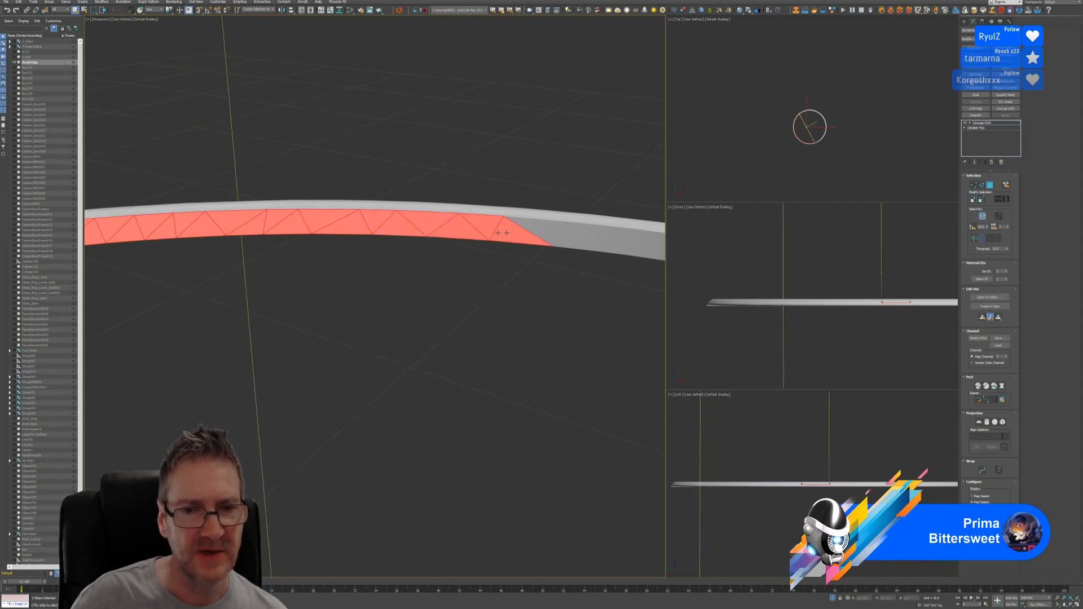
pyautogui.keyDown('ctrl'); pyautogui.click(537, 230); pyautogui.keyUp('ctrl')
pyautogui.keyDown('ctrl'); pyautogui.click(581, 236); pyautogui.keyUp('ctrl')
pyautogui.keyDown('ctrl'); pyautogui.click(595, 240); pyautogui.keyUp('ctrl')
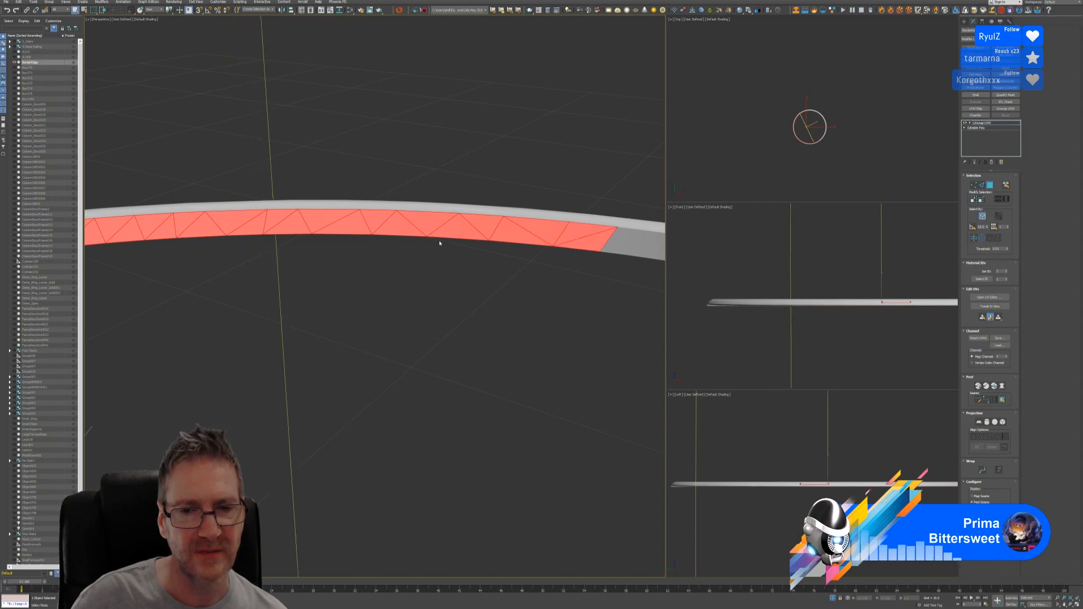
pyautogui.scroll(-5, 439, 243)
pyautogui.keyDown('alt'); pyautogui.moveTo(439, 243); pyautogui.dragTo(450, 273, button='middle'); pyautogui.keyUp('alt')
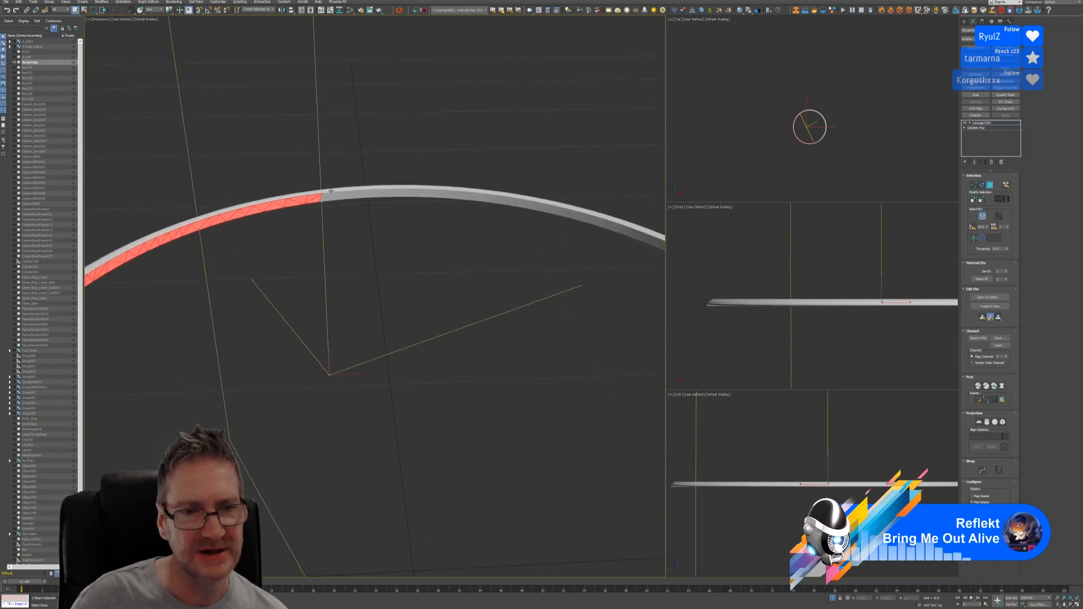
pyautogui.scroll(4, 337, 199)
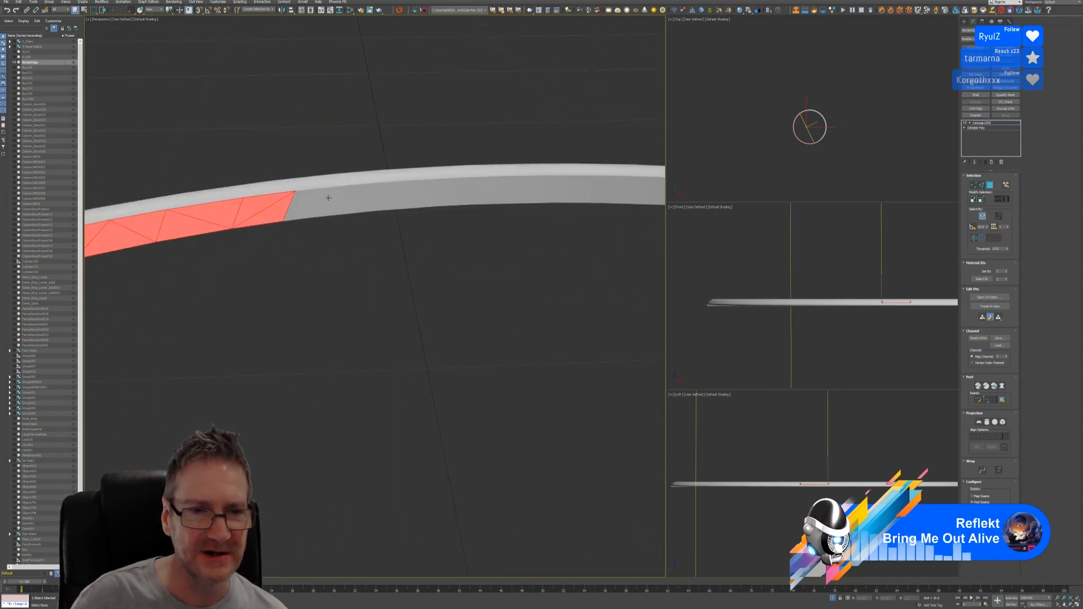
pyautogui.keyDown('ctrl'); pyautogui.click(394, 198); pyautogui.keyUp('ctrl')
pyautogui.keyDown('ctrl'); pyautogui.click(347, 201); pyautogui.keyUp('ctrl')
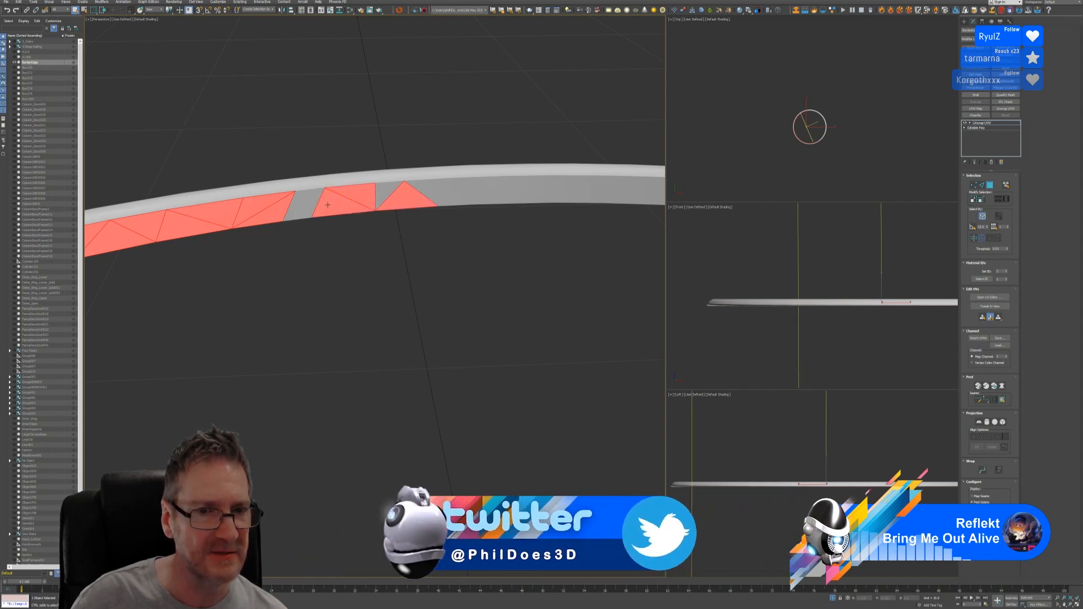
pyautogui.keyDown('ctrl'); pyautogui.click(309, 201); pyautogui.keyUp('ctrl')
pyautogui.keyDown('ctrl'); pyautogui.click(386, 193); pyautogui.keyUp('ctrl')
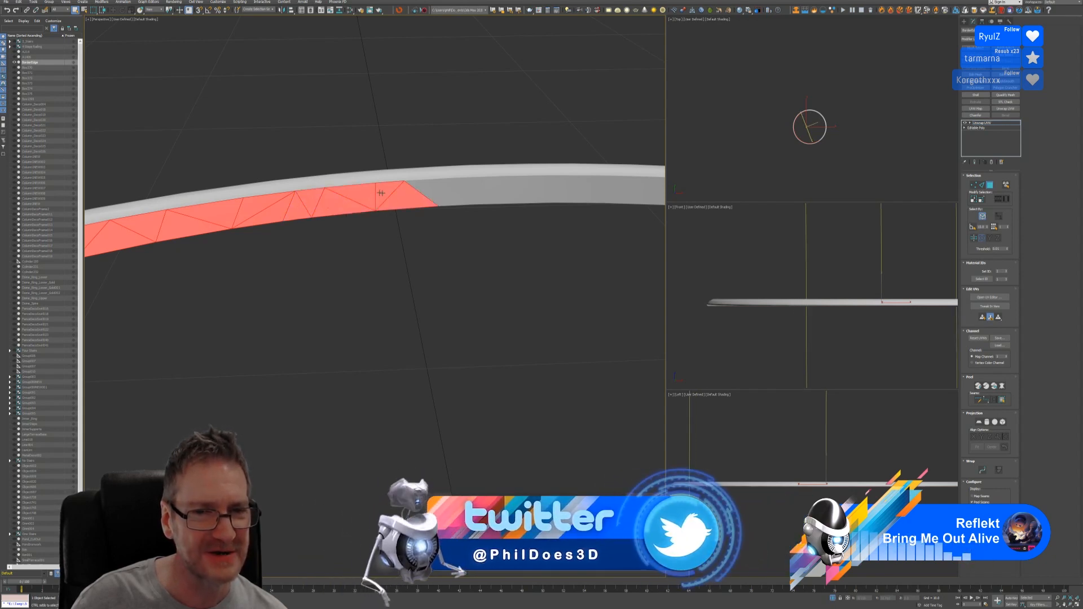
pyautogui.keyDown('ctrl'); pyautogui.click(588, 191); pyautogui.keyUp('ctrl')
pyautogui.keyDown('ctrl'); pyautogui.click(454, 193); pyautogui.keyUp('ctrl')
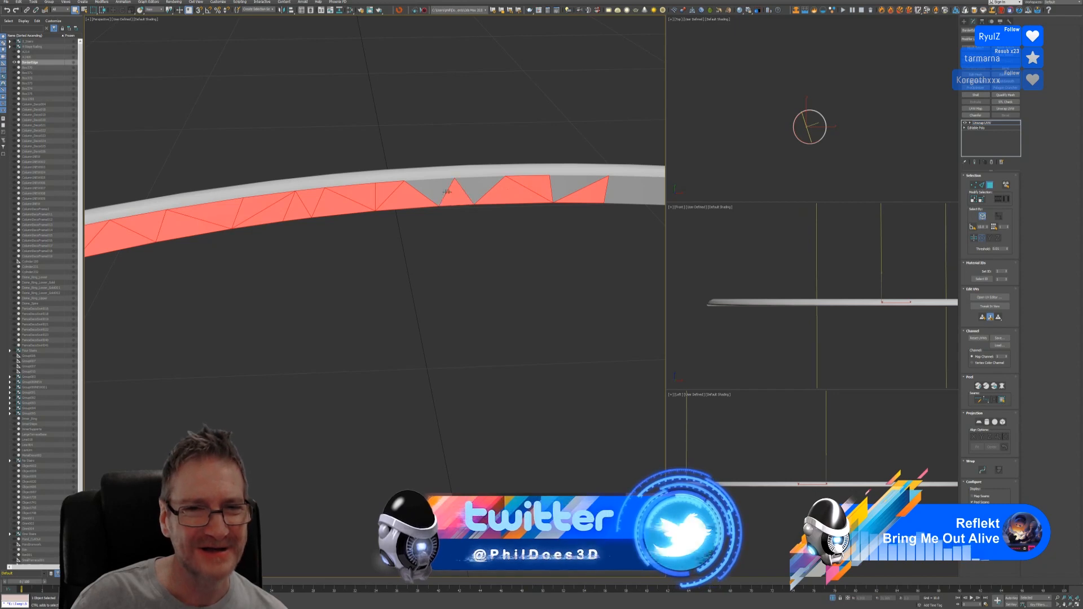
pyautogui.keyDown('ctrl'); pyautogui.click(437, 191); pyautogui.keyUp('ctrl')
pyautogui.keyDown('ctrl'); pyautogui.click(480, 187); pyautogui.keyUp('ctrl')
pyautogui.keyDown('ctrl'); pyautogui.click(562, 185); pyautogui.keyUp('ctrl')
pyautogui.keyDown('ctrl'); pyautogui.click(625, 191); pyautogui.keyUp('ctrl')
pyautogui.keyDown('ctrl'); pyautogui.click(626, 192); pyautogui.keyUp('ctrl')
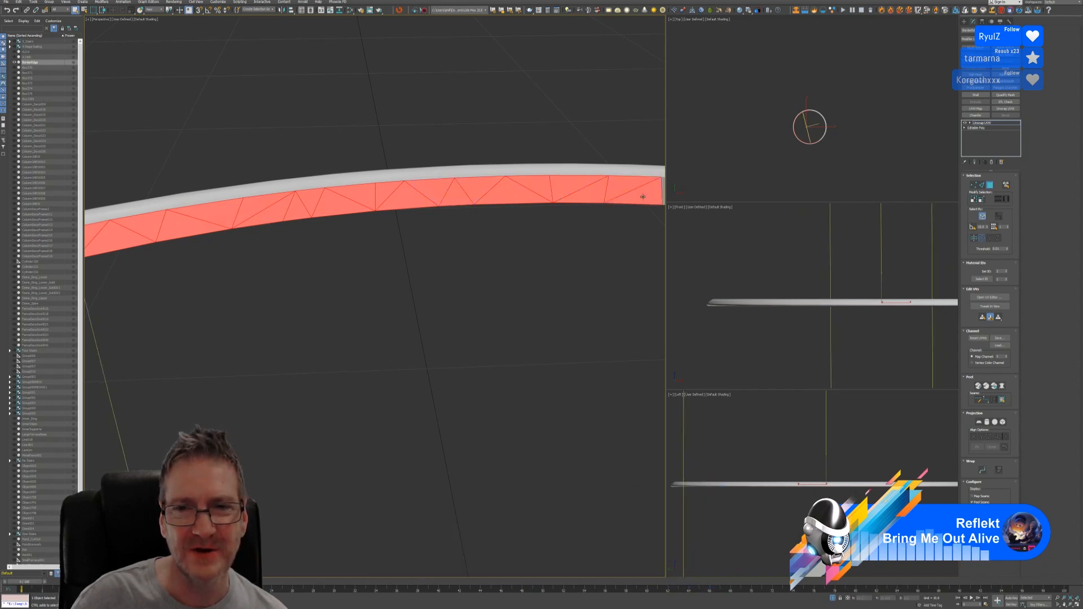
pyautogui.keyDown('alt'); pyautogui.moveTo(580, 211); pyautogui.dragTo(592, 212, button='middle'); pyautogui.keyUp('alt')
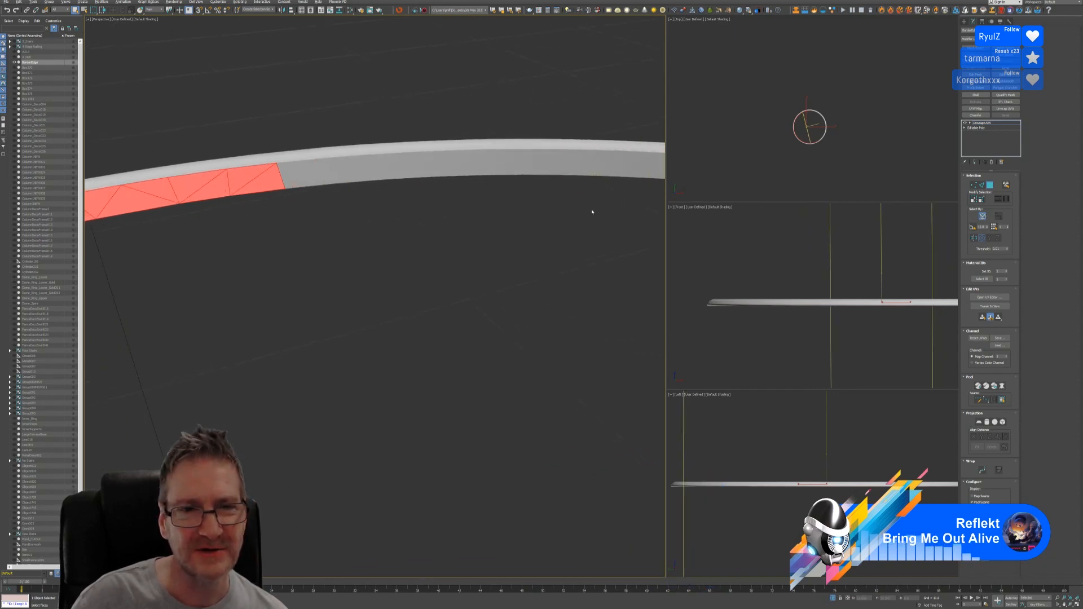
pyautogui.keyDown('ctrl'); pyautogui.click(541, 164); pyautogui.keyUp('ctrl')
pyautogui.keyDown('ctrl'); pyautogui.click(506, 165); pyautogui.keyUp('ctrl')
pyautogui.keyDown('ctrl'); pyautogui.click(436, 161); pyautogui.keyUp('ctrl')
pyautogui.keyDown('ctrl'); pyautogui.click(381, 162); pyautogui.keyUp('ctrl')
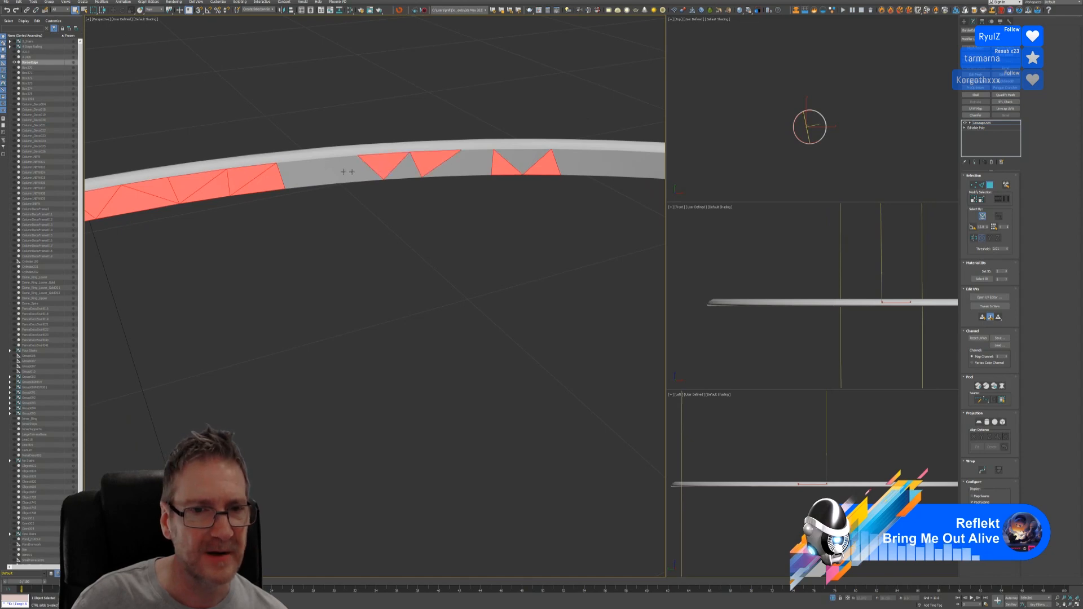
pyautogui.keyDown('ctrl'); pyautogui.click(309, 177); pyautogui.keyUp('ctrl')
pyautogui.keyDown('ctrl'); pyautogui.click(296, 175); pyautogui.keyUp('ctrl')
pyautogui.keyDown('ctrl'); pyautogui.click(341, 169); pyautogui.keyUp('ctrl')
pyautogui.keyDown('ctrl'); pyautogui.click(367, 171); pyautogui.keyUp('ctrl')
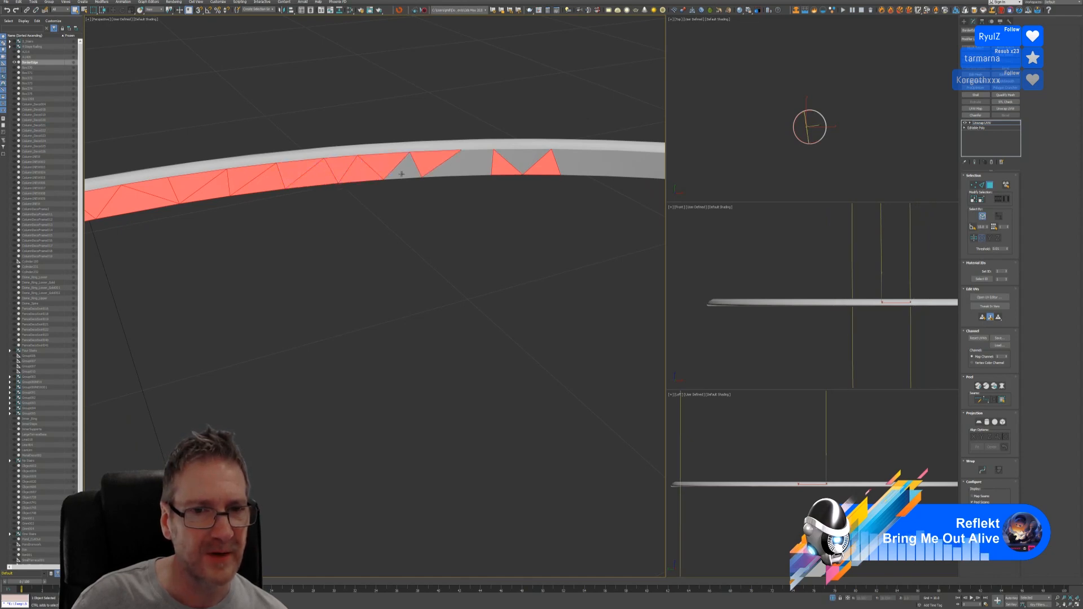
pyautogui.keyDown('ctrl'); pyautogui.click(403, 168); pyautogui.keyUp('ctrl')
pyautogui.keyDown('ctrl'); pyautogui.click(476, 159); pyautogui.keyUp('ctrl')
pyautogui.keyDown('ctrl'); pyautogui.click(447, 169); pyautogui.keyUp('ctrl')
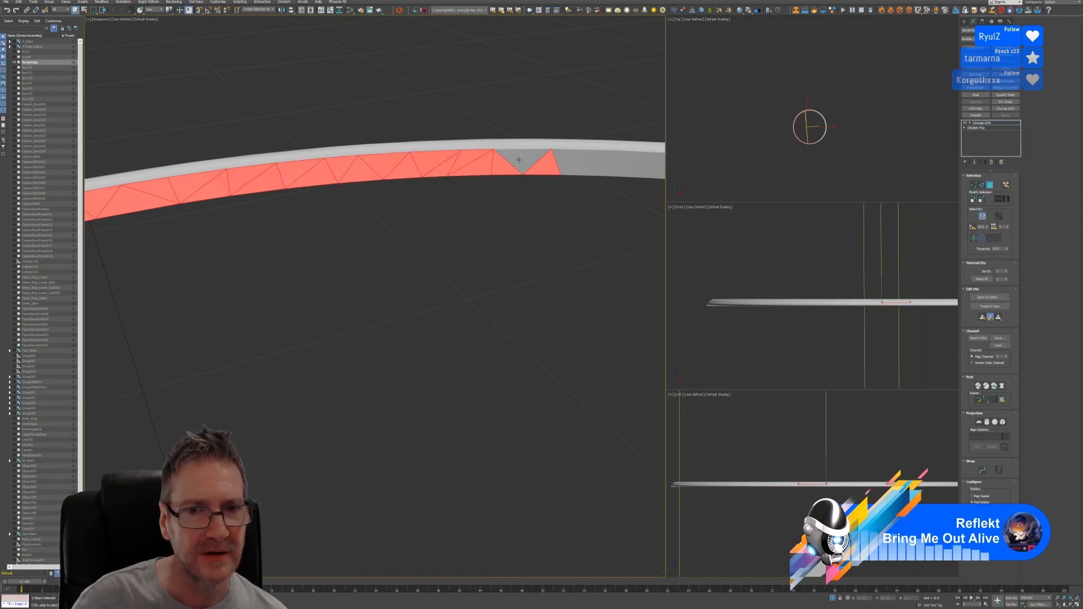
pyautogui.keyDown('ctrl'); pyautogui.click(526, 159); pyautogui.keyUp('ctrl')
pyautogui.keyDown('ctrl'); pyautogui.click(628, 165); pyautogui.keyUp('ctrl')
pyautogui.keyDown('ctrl'); pyautogui.click(593, 165); pyautogui.keyUp('ctrl')
pyautogui.keyDown('ctrl'); pyautogui.click(579, 161); pyautogui.keyUp('ctrl')
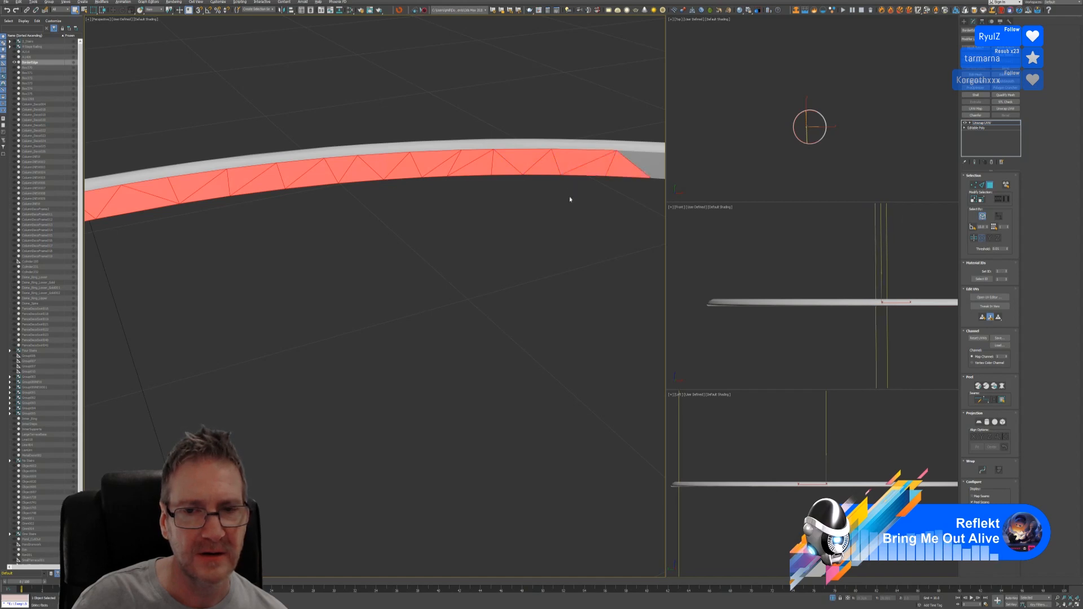
pyautogui.keyDown('alt'); pyautogui.moveTo(570, 198); pyautogui.dragTo(584, 199, button='middle'); pyautogui.keyUp('alt')
pyautogui.keyDown('ctrl'); pyautogui.click(481, 147); pyautogui.keyUp('ctrl')
pyautogui.keyDown('ctrl'); pyautogui.click(446, 145); pyautogui.keyUp('ctrl')
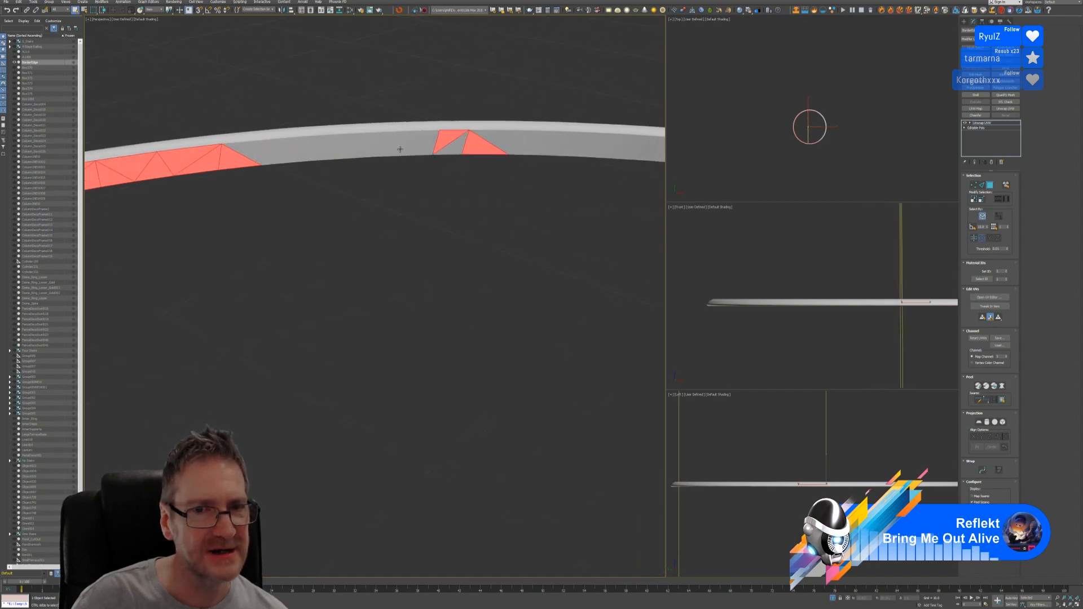
pyautogui.keyDown('ctrl'); pyautogui.click(402, 149); pyautogui.keyUp('ctrl')
pyautogui.keyDown('ctrl'); pyautogui.click(420, 140); pyautogui.keyUp('ctrl')
pyautogui.keyDown('ctrl'); pyautogui.click(319, 147); pyautogui.keyUp('ctrl')
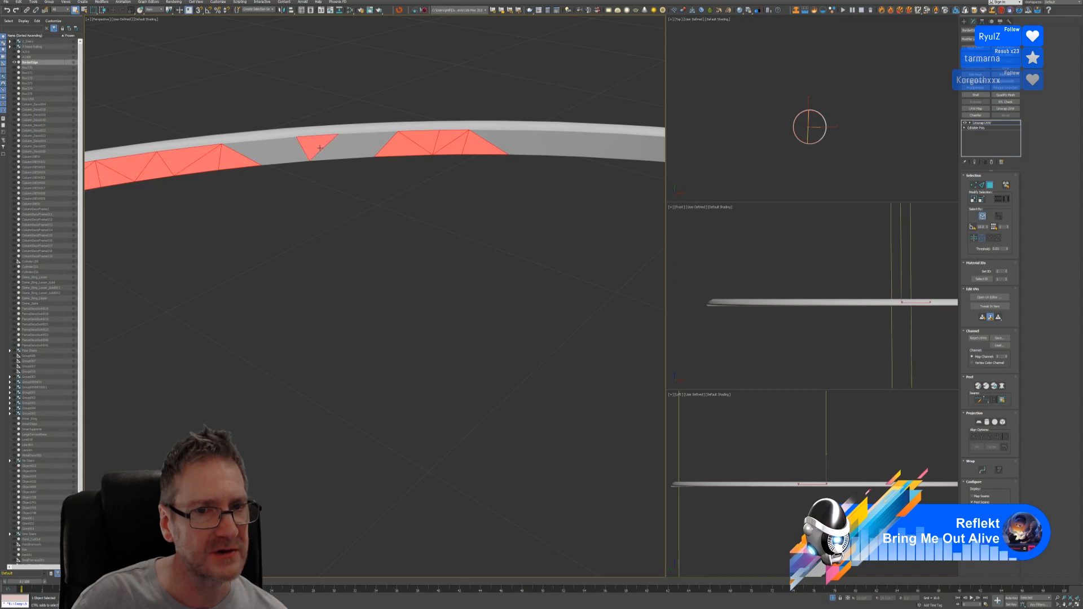
pyautogui.keyDown('ctrl'); pyautogui.click(266, 160); pyautogui.keyUp('ctrl')
pyautogui.keyDown('ctrl'); pyautogui.click(296, 154); pyautogui.keyUp('ctrl')
pyautogui.keyDown('ctrl'); pyautogui.click(363, 140); pyautogui.keyUp('ctrl')
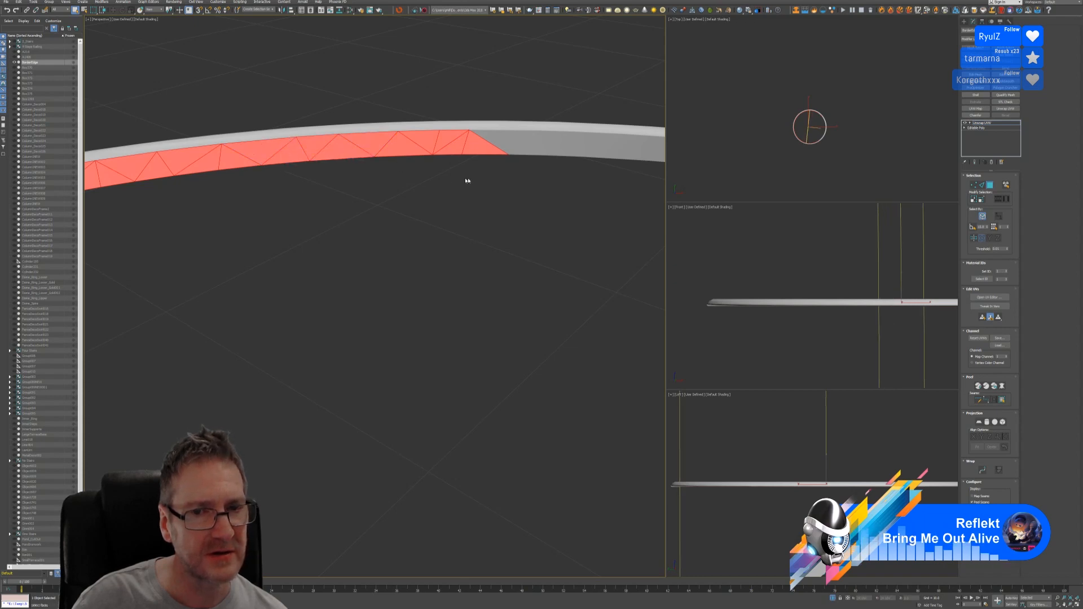
pyautogui.moveTo(467, 179); pyautogui.dragTo(279, 182, button='middle')
pyautogui.keyDown('ctrl'); pyautogui.click(309, 182); pyautogui.keyUp('ctrl')
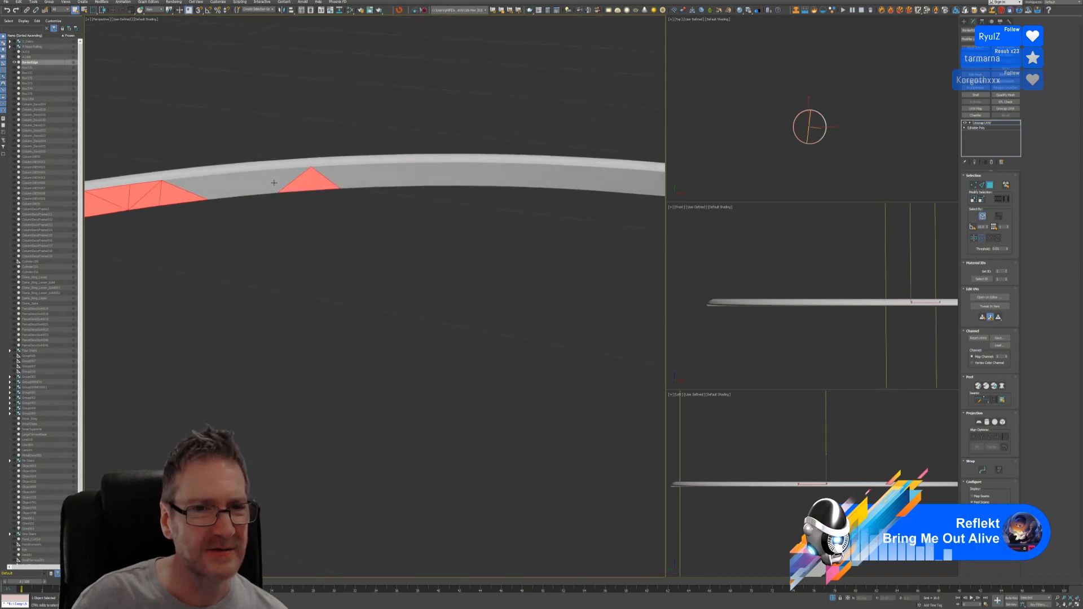
pyautogui.keyDown('ctrl'); pyautogui.click(283, 178); pyautogui.keyUp('ctrl')
pyautogui.keyDown('ctrl'); pyautogui.click(253, 187); pyautogui.keyUp('ctrl')
pyautogui.keyDown('ctrl'); pyautogui.click(229, 190); pyautogui.keyUp('ctrl')
pyautogui.keyDown('ctrl'); pyautogui.click(213, 194); pyautogui.keyUp('ctrl')
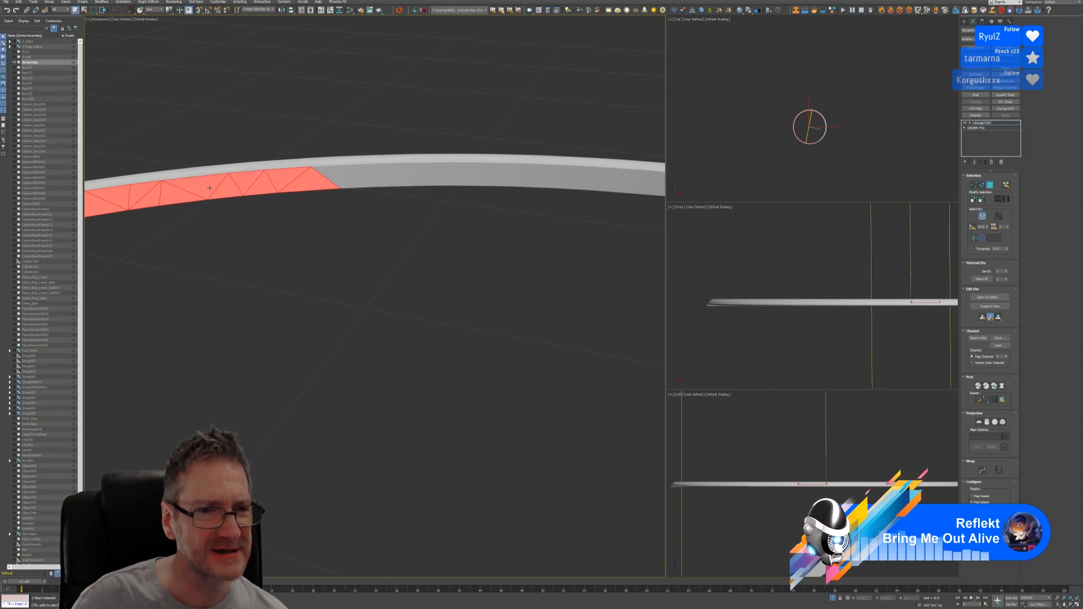
# Extend the selected inner-wall strip triangle by triangle past the middle of the visible arc, filling the gaps between picked faces
pyautogui.keyDown('ctrl'); pyautogui.click(352, 172); pyautogui.keyUp('ctrl')
pyautogui.keyDown('ctrl'); pyautogui.click(391, 177); pyautogui.keyUp('ctrl')
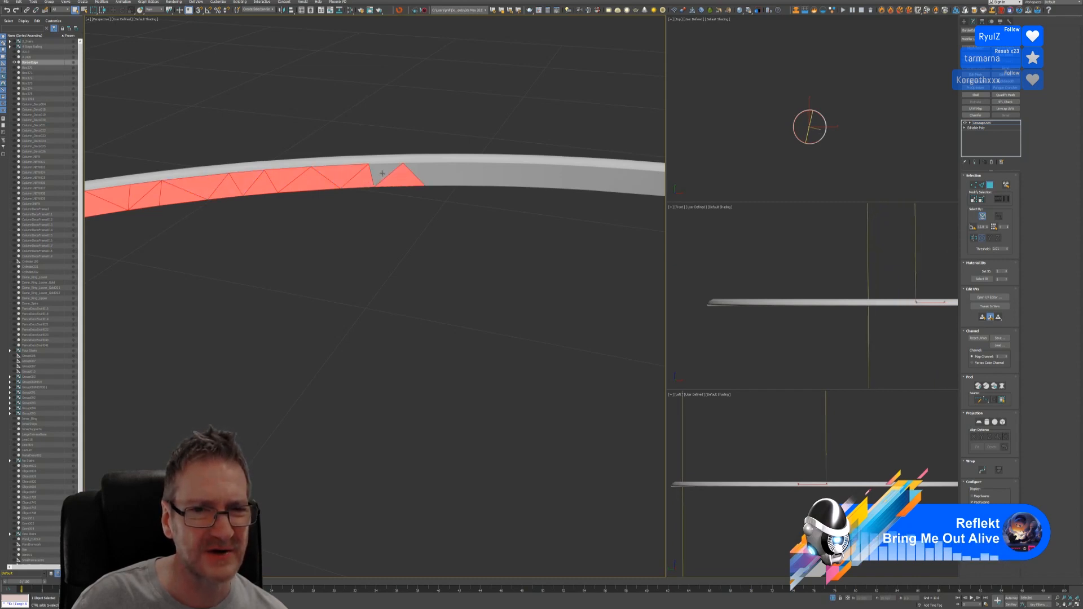
pyautogui.keyDown('ctrl'); pyautogui.click(377, 174); pyautogui.keyUp('ctrl')
pyautogui.keyDown('ctrl'); pyautogui.click(443, 177); pyautogui.keyUp('ctrl')
pyautogui.keyDown('ctrl'); pyautogui.click(497, 171); pyautogui.keyUp('ctrl')
pyautogui.keyDown('ctrl'); pyautogui.click(564, 172); pyautogui.keyUp('ctrl')
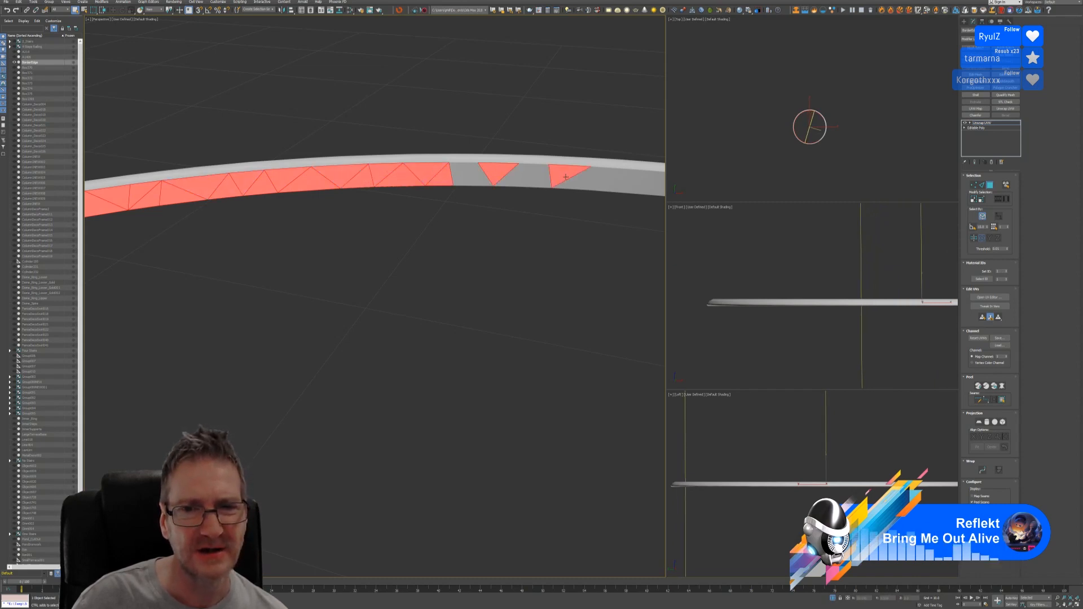
pyautogui.keyDown('ctrl'); pyautogui.click(519, 179); pyautogui.keyUp('ctrl')
pyautogui.keyDown('ctrl'); pyautogui.click(507, 181); pyautogui.keyUp('ctrl')
pyautogui.keyDown('ctrl'); pyautogui.click(460, 170); pyautogui.keyUp('ctrl')
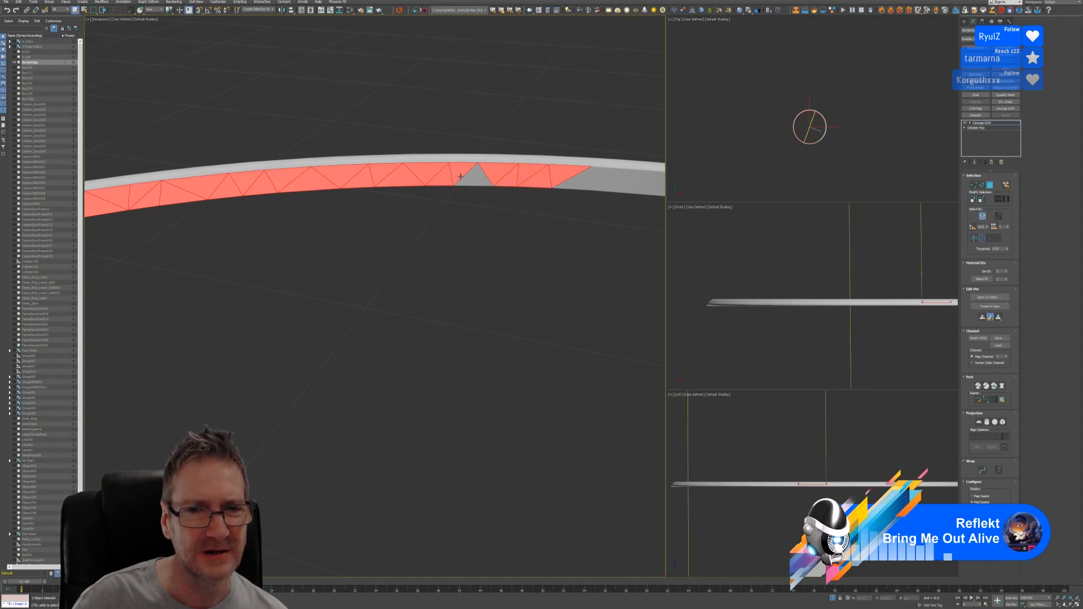
pyautogui.keyDown('ctrl'); pyautogui.click(469, 181); pyautogui.keyUp('ctrl')
pyautogui.keyDown('ctrl'); pyautogui.click(621, 185); pyautogui.keyUp('ctrl')
pyautogui.keyDown('ctrl'); pyautogui.click(578, 182); pyautogui.keyUp('ctrl')
pyautogui.keyDown('ctrl'); pyautogui.click(607, 175); pyautogui.keyUp('ctrl')
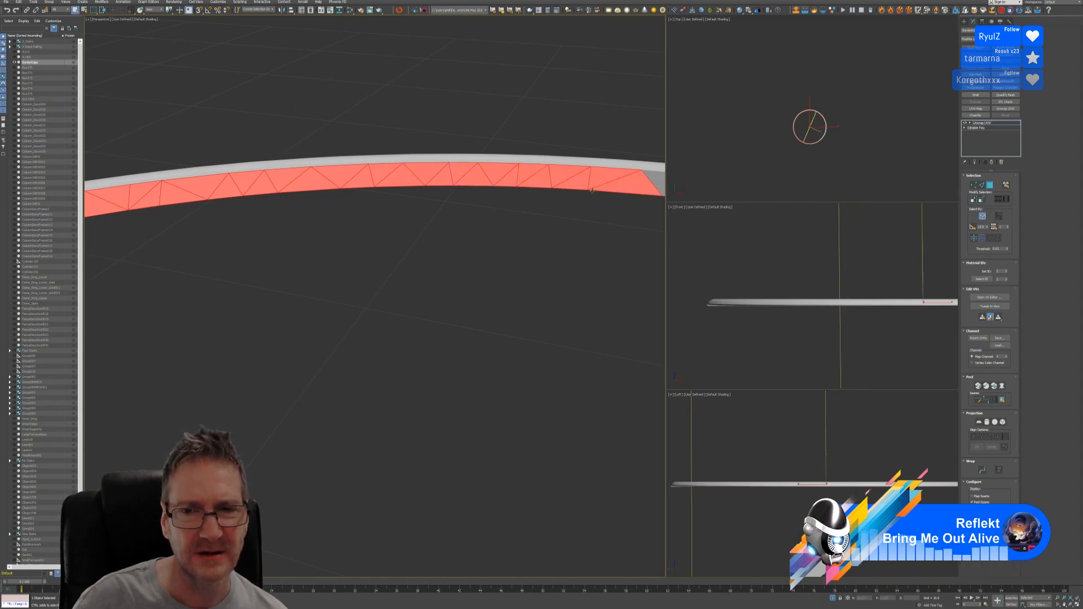
# Add the next stretch of inner-wall triangles beyond the selected strip's end, including every skipped triangle in between
pyautogui.keyDown('alt'); pyautogui.moveTo(619, 200); pyautogui.dragTo(566, 228, button='middle'); pyautogui.keyUp('alt')
pyautogui.keyDown('ctrl'); pyautogui.click(556, 198); pyautogui.keyUp('ctrl')
pyautogui.keyDown('ctrl'); pyautogui.click(513, 197); pyautogui.keyUp('ctrl')
pyautogui.keyDown('ctrl'); pyautogui.click(454, 186); pyautogui.keyUp('ctrl')
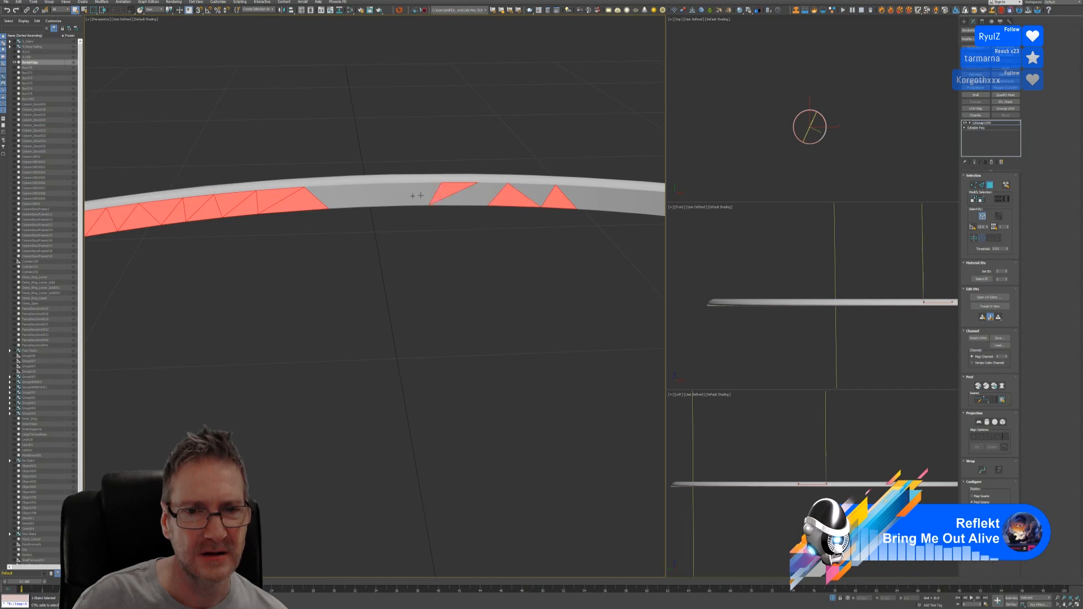
pyautogui.keyDown('ctrl'); pyautogui.click(407, 187); pyautogui.keyUp('ctrl')
pyautogui.keyDown('ctrl'); pyautogui.click(420, 198); pyautogui.keyUp('ctrl')
pyautogui.keyDown('ctrl'); pyautogui.click(352, 191); pyautogui.keyUp('ctrl')
pyautogui.keyDown('ctrl'); pyautogui.click(341, 201); pyautogui.keyUp('ctrl')
pyautogui.keyDown('ctrl'); pyautogui.click(398, 195); pyautogui.keyUp('ctrl')
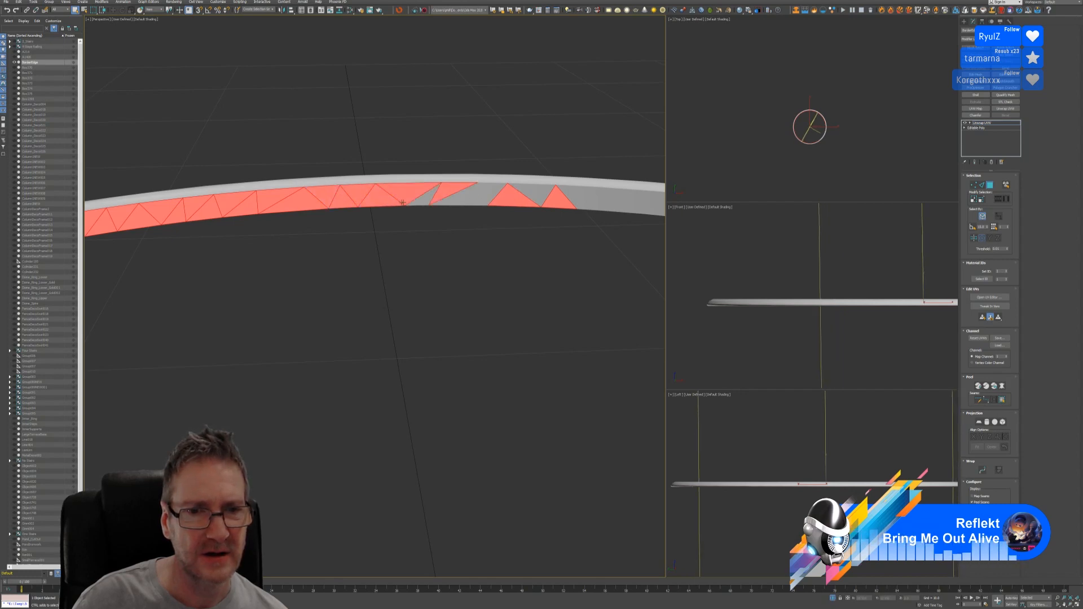
pyautogui.keyDown('ctrl'); pyautogui.click(431, 197); pyautogui.keyUp('ctrl')
pyautogui.keyDown('ctrl'); pyautogui.click(496, 189); pyautogui.keyUp('ctrl')
pyautogui.keyDown('ctrl'); pyautogui.click(536, 192); pyautogui.keyUp('ctrl')
pyautogui.keyDown('ctrl'); pyautogui.click(581, 194); pyautogui.keyUp('ctrl')
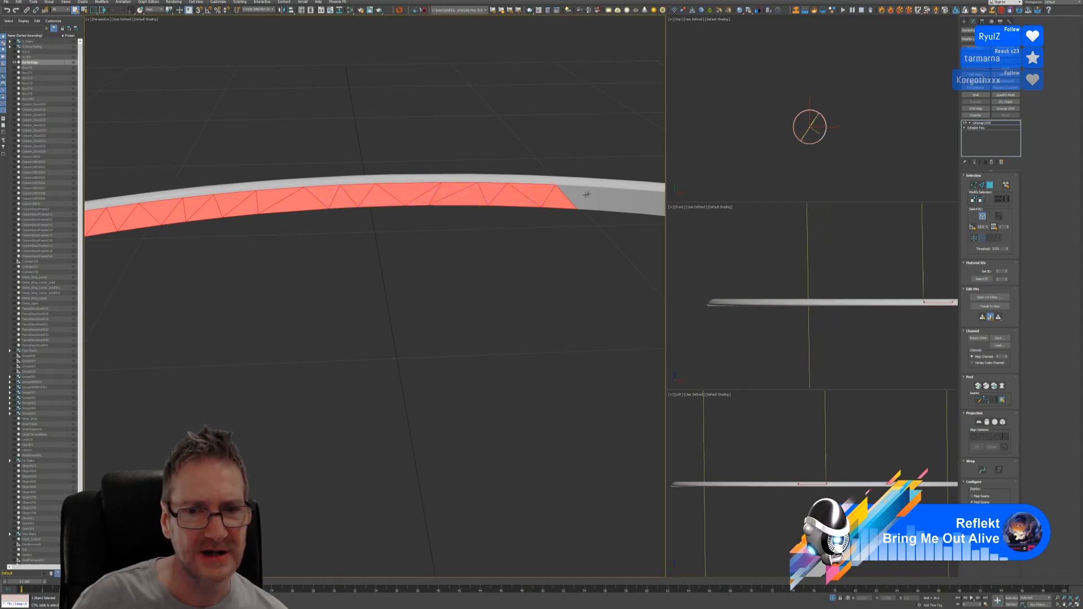
pyautogui.keyDown('ctrl'); pyautogui.click(620, 205); pyautogui.keyUp('ctrl')
pyautogui.keyDown('ctrl'); pyautogui.click(607, 198); pyautogui.keyUp('ctrl')
pyautogui.keyDown('ctrl'); pyautogui.click(592, 202); pyautogui.keyUp('ctrl')
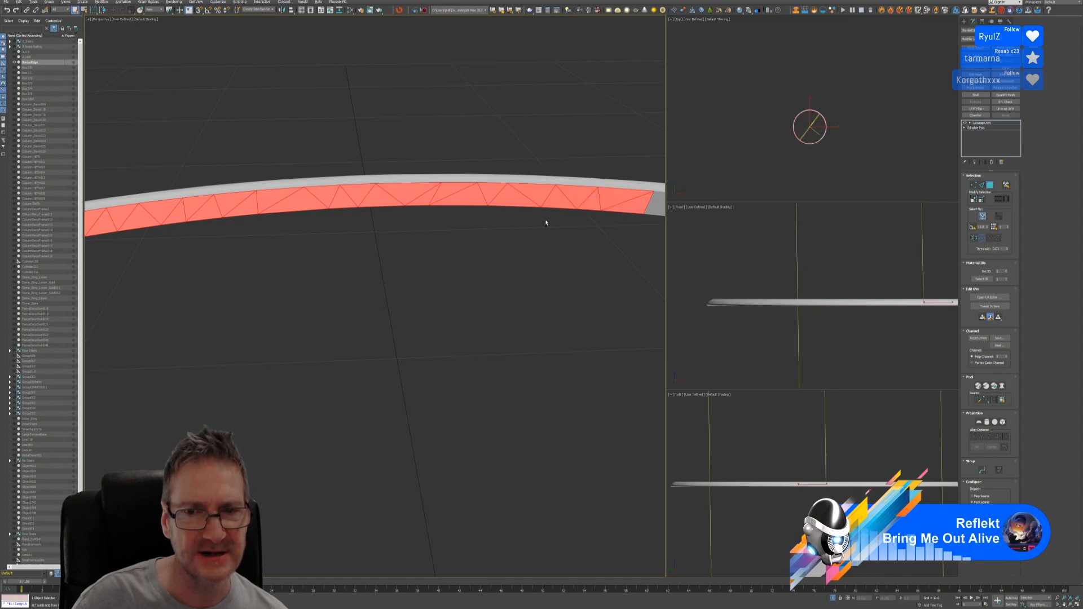
# Carry the face selection further around the ring's inner wall, adding each unselected triangle up to the next stretch of arc
pyautogui.keyDown('alt'); pyautogui.moveTo(546, 222); pyautogui.dragTo(504, 229, button='middle'); pyautogui.keyUp('alt')
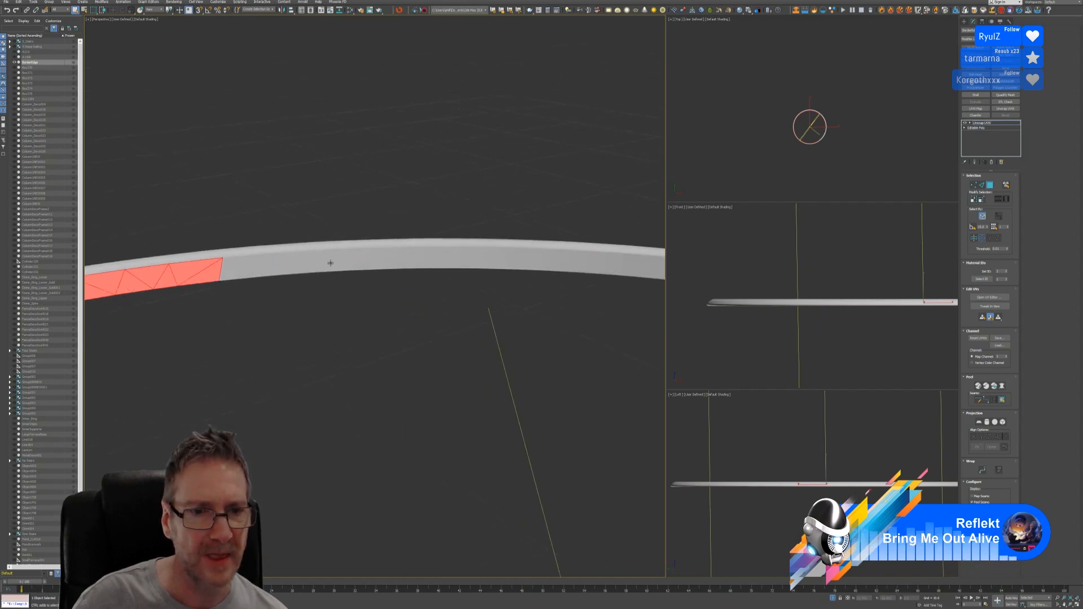
pyautogui.keyDown('ctrl'); pyautogui.click(308, 261); pyautogui.keyUp('ctrl')
pyautogui.keyDown('ctrl'); pyautogui.click(259, 265); pyautogui.keyUp('ctrl')
pyautogui.keyDown('ctrl'); pyautogui.click(244, 268); pyautogui.keyUp('ctrl')
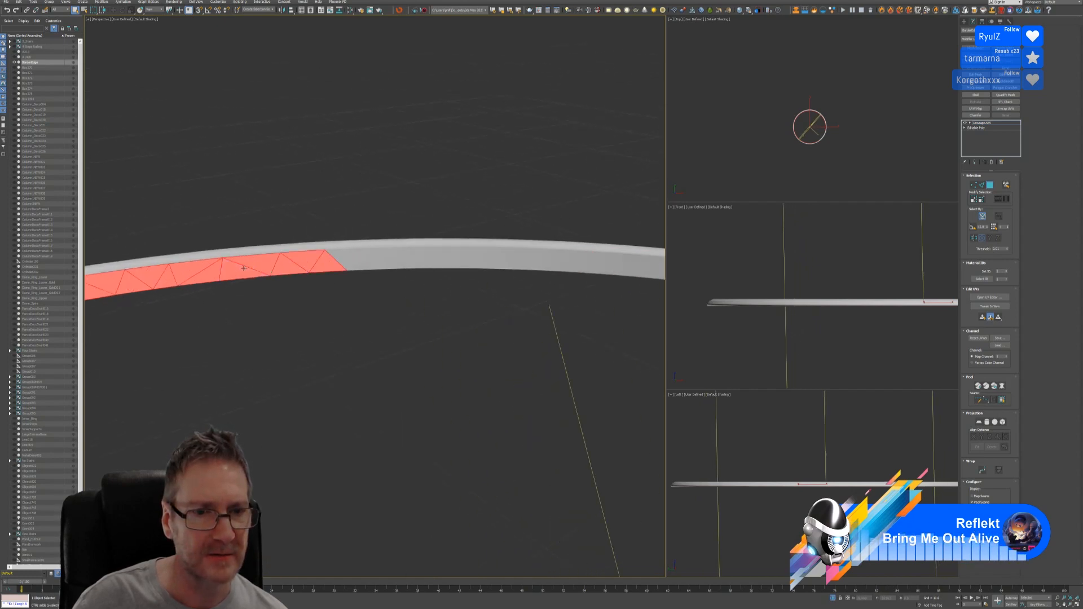
pyautogui.keyDown('ctrl'); pyautogui.click(421, 256); pyautogui.keyUp('ctrl')
pyautogui.keyDown('ctrl'); pyautogui.click(367, 261); pyautogui.keyUp('ctrl')
pyautogui.keyDown('ctrl'); pyautogui.click(352, 260); pyautogui.keyUp('ctrl')
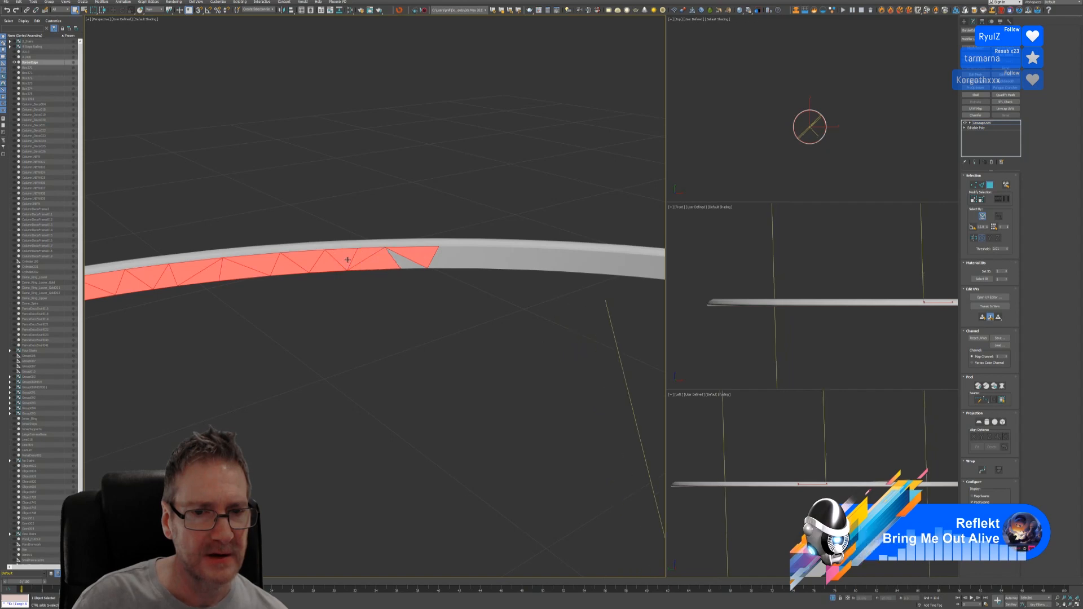
pyautogui.keyDown('ctrl'); pyautogui.click(408, 261); pyautogui.keyUp('ctrl')
pyautogui.keyDown('ctrl'); pyautogui.click(454, 263); pyautogui.keyUp('ctrl')
pyautogui.keyDown('ctrl'); pyautogui.click(516, 264); pyautogui.keyUp('ctrl')
pyautogui.keyDown('ctrl'); pyautogui.click(490, 255); pyautogui.keyUp('ctrl')
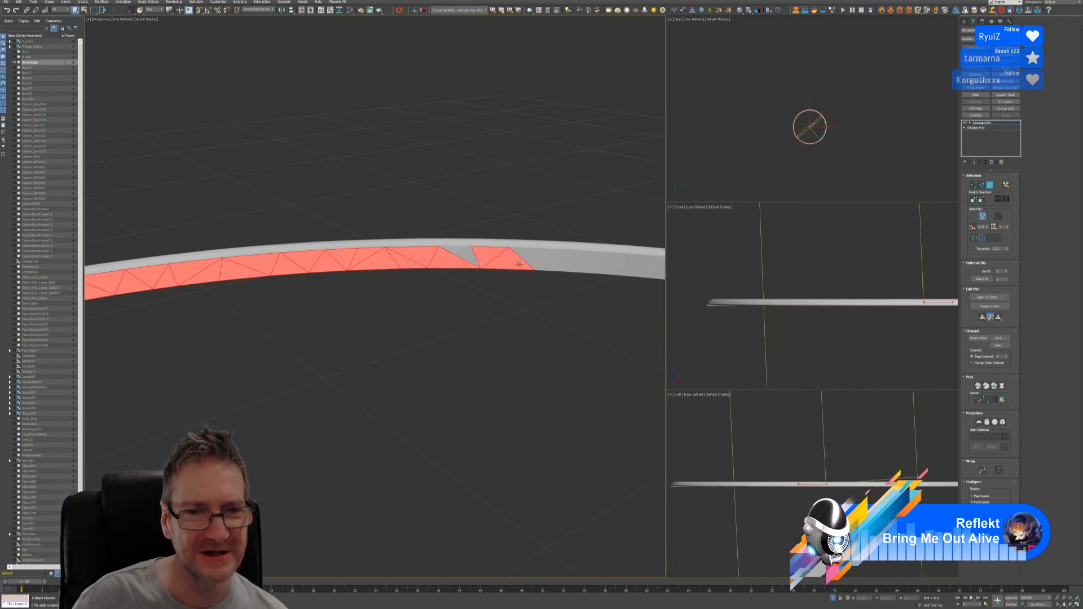
pyautogui.keyDown('ctrl'); pyautogui.click(470, 255); pyautogui.keyUp('ctrl')
# Select the last unselected inner-wall triangles between the two ends of the strip, closing the selection into a full loop
pyautogui.moveTo(479, 295); pyautogui.dragTo(496, 300, button='middle')
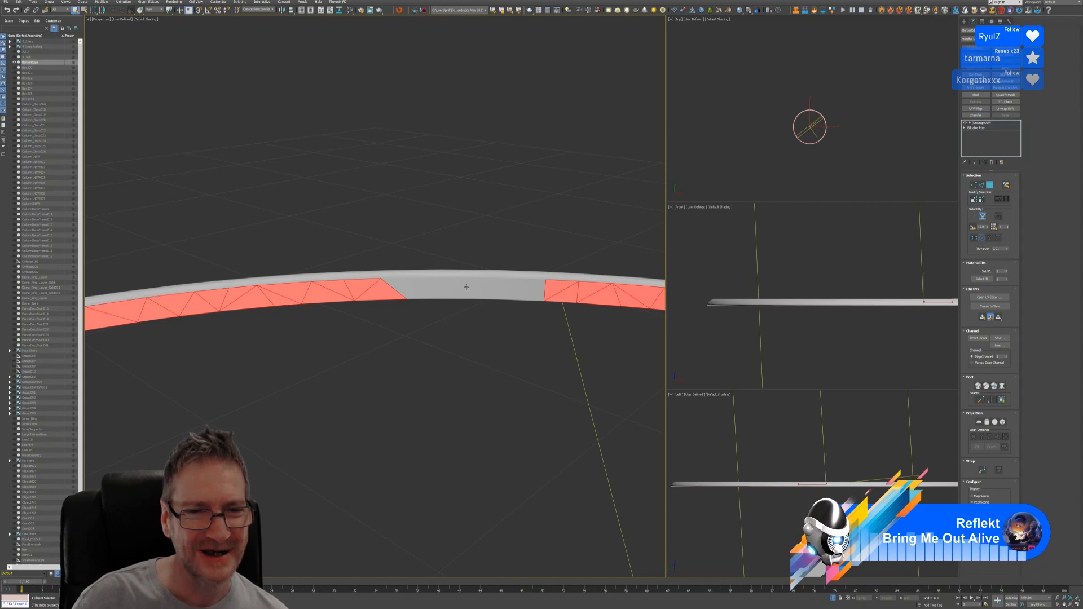
pyautogui.keyDown('ctrl'); pyautogui.click(447, 287); pyautogui.keyUp('ctrl')
pyautogui.keyDown('ctrl'); pyautogui.click(419, 286); pyautogui.keyUp('ctrl')
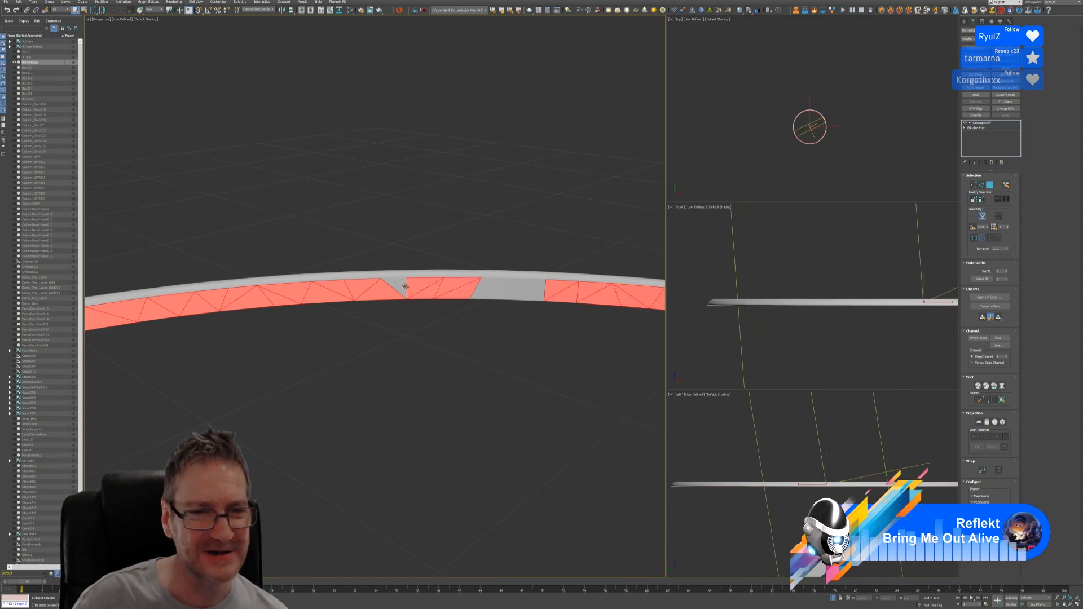
pyautogui.keyDown('ctrl'); pyautogui.click(405, 286); pyautogui.keyUp('ctrl')
pyautogui.keyDown('ctrl'); pyautogui.click(484, 293); pyautogui.keyUp('ctrl')
pyautogui.keyDown('ctrl'); pyautogui.click(513, 290); pyautogui.keyUp('ctrl')
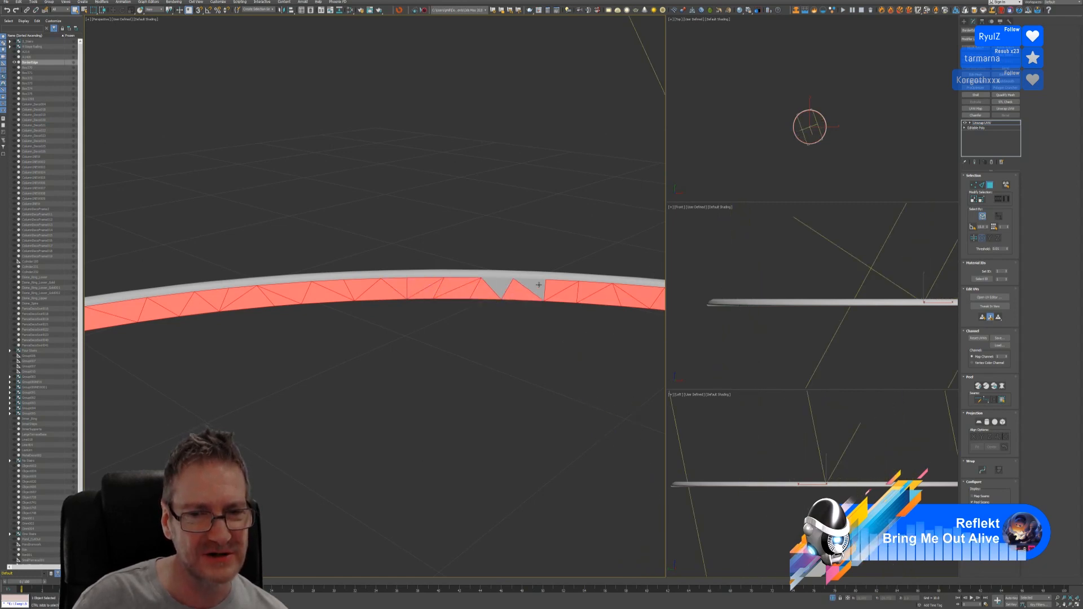
pyautogui.keyDown('ctrl'); pyautogui.click(538, 285); pyautogui.keyUp('ctrl')
pyautogui.keyDown('ctrl'); pyautogui.click(496, 283); pyautogui.keyUp('ctrl')
# Check the complete inner-wall selection on the whole ring and open its faces in the UV editor
pyautogui.scroll(-5, 508, 315)
pyautogui.keyDown('alt'); pyautogui.moveTo(508, 314); pyautogui.dragTo(265, 291, button='middle'); pyautogui.keyUp('alt')
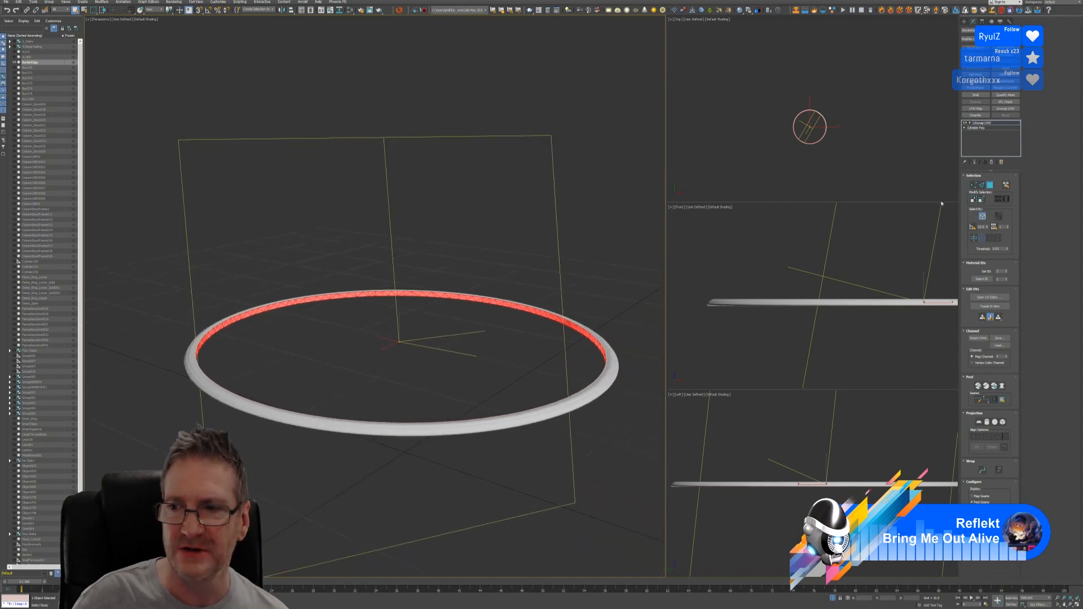
pyautogui.click(989, 297)
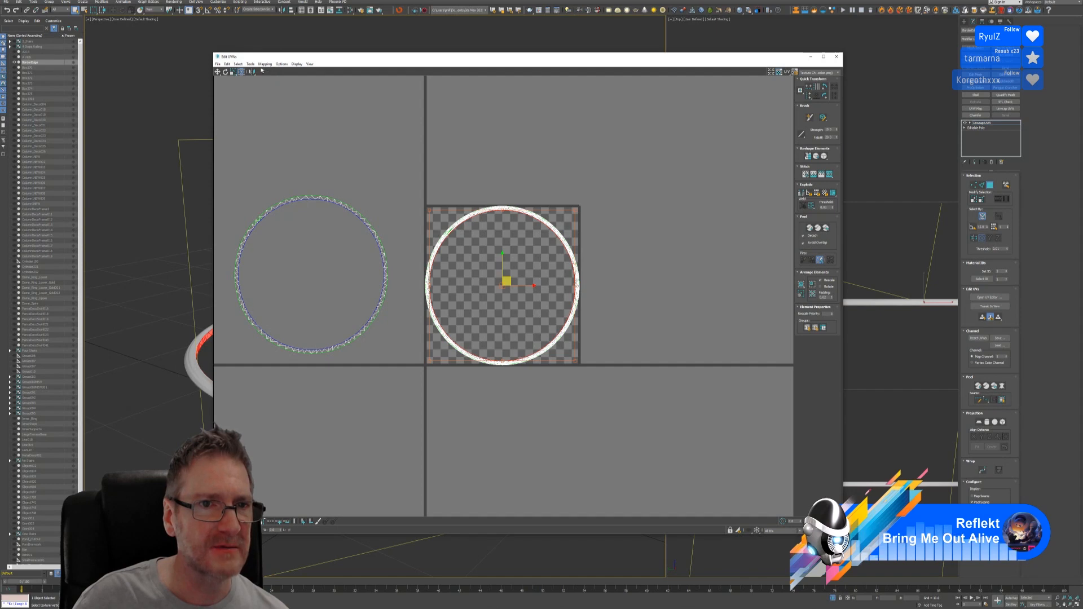
pyautogui.click(250, 64)
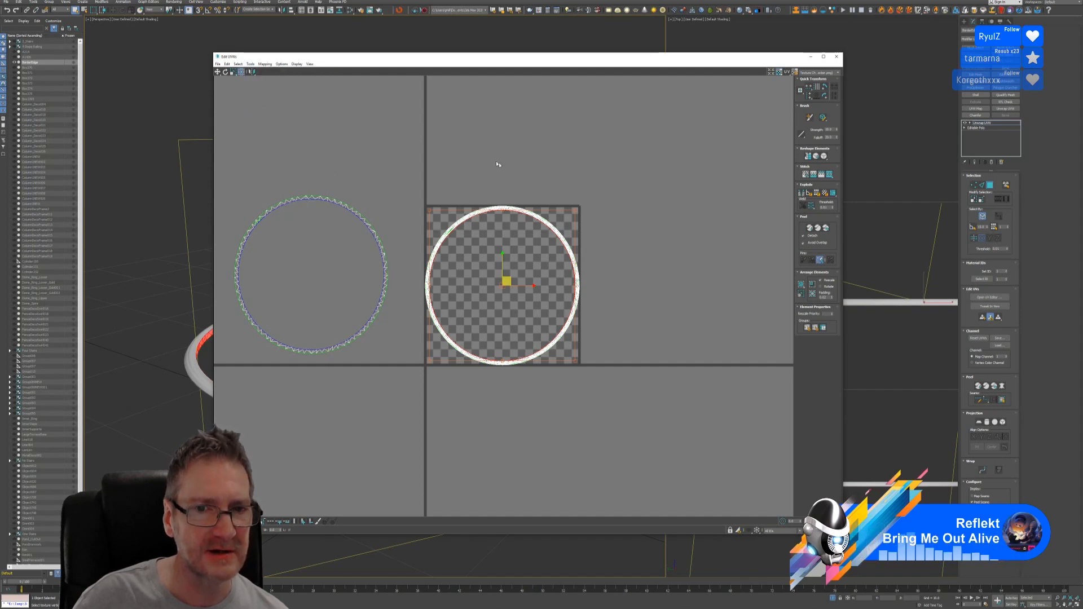
# Try to pick and move the inner-wall faces out of the UV tile, undoing each attempt
pyautogui.moveTo(473, 215); pyautogui.dragTo(644, 172)
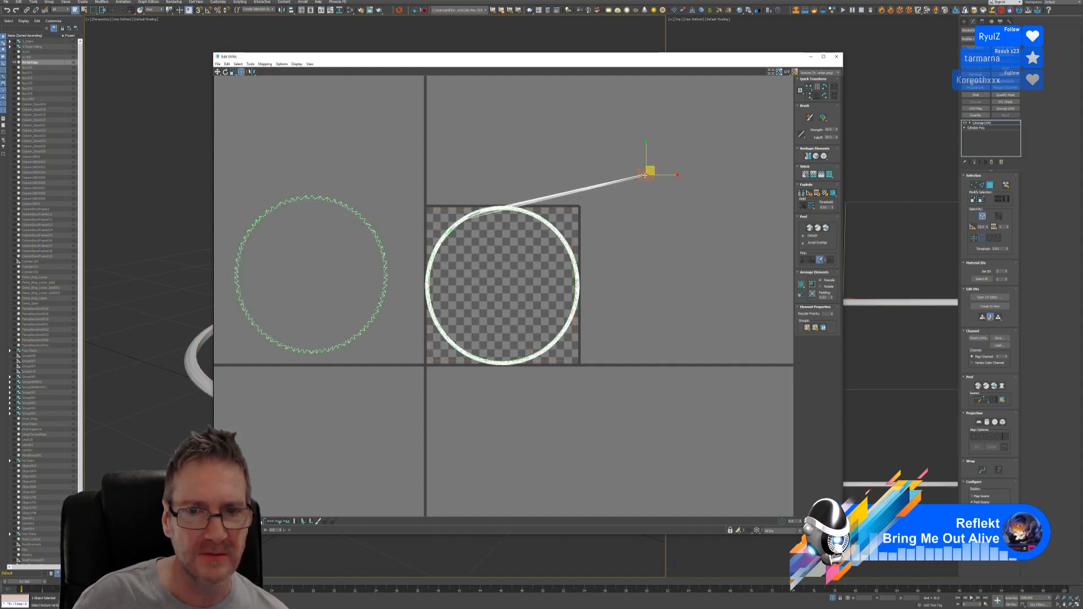
pyautogui.hotkey('ctrl', 'z')
pyautogui.hotkey('ctrl', 'z')
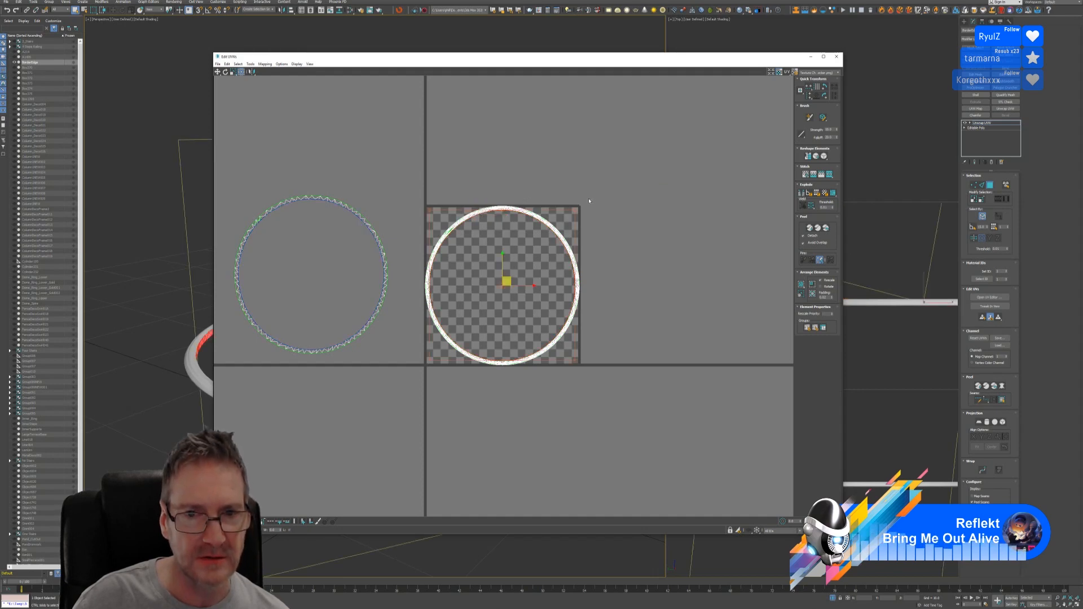
pyautogui.click(464, 220)
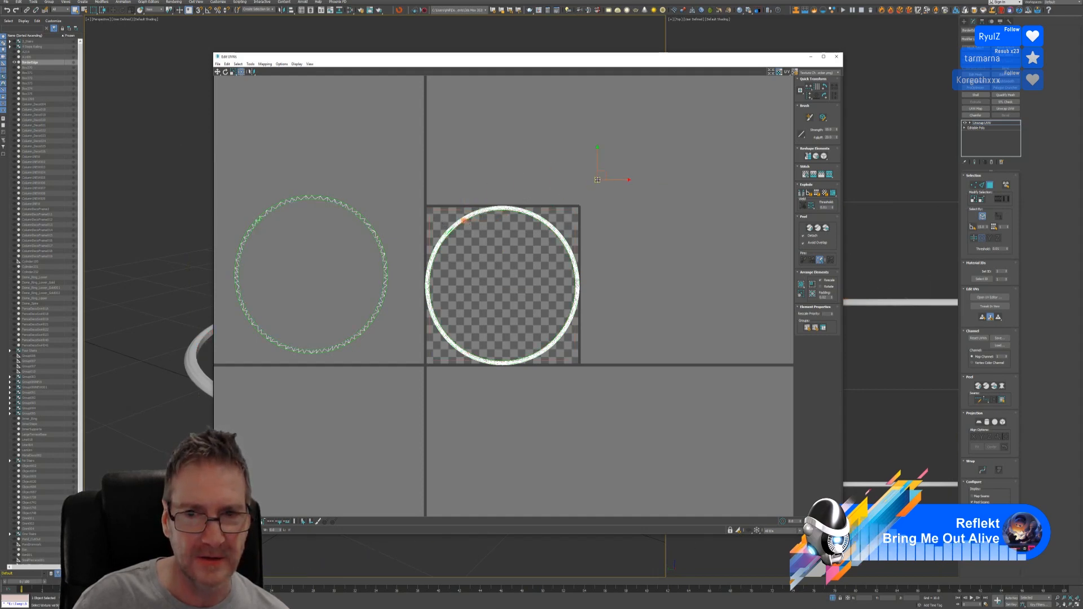
pyautogui.moveTo(597, 180); pyautogui.dragTo(628, 168)
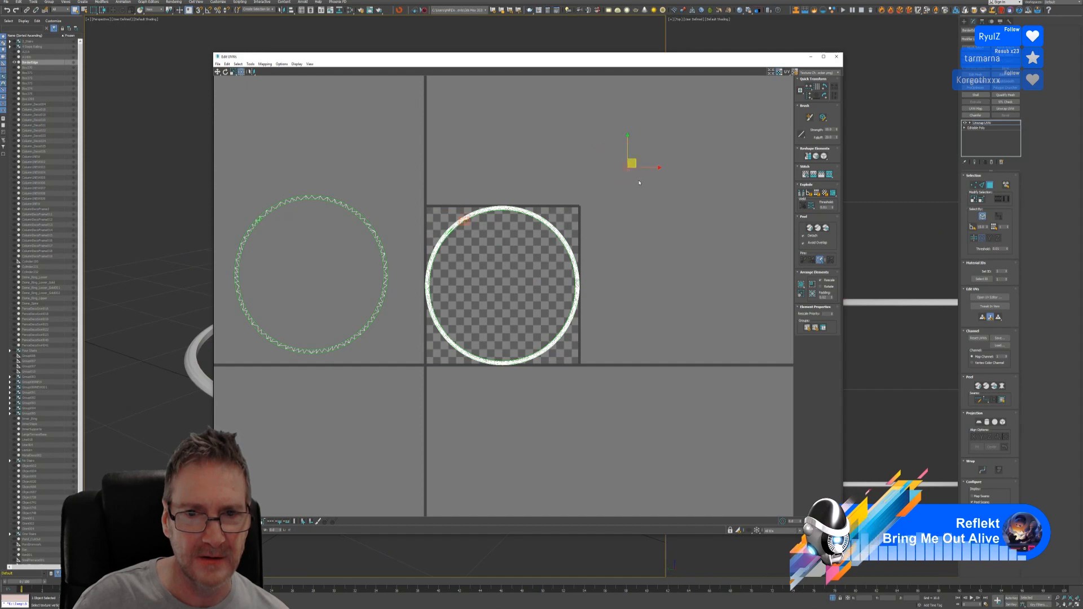
pyautogui.hotkey('ctrl', 'z')
pyautogui.hotkey('ctrl', 'z')
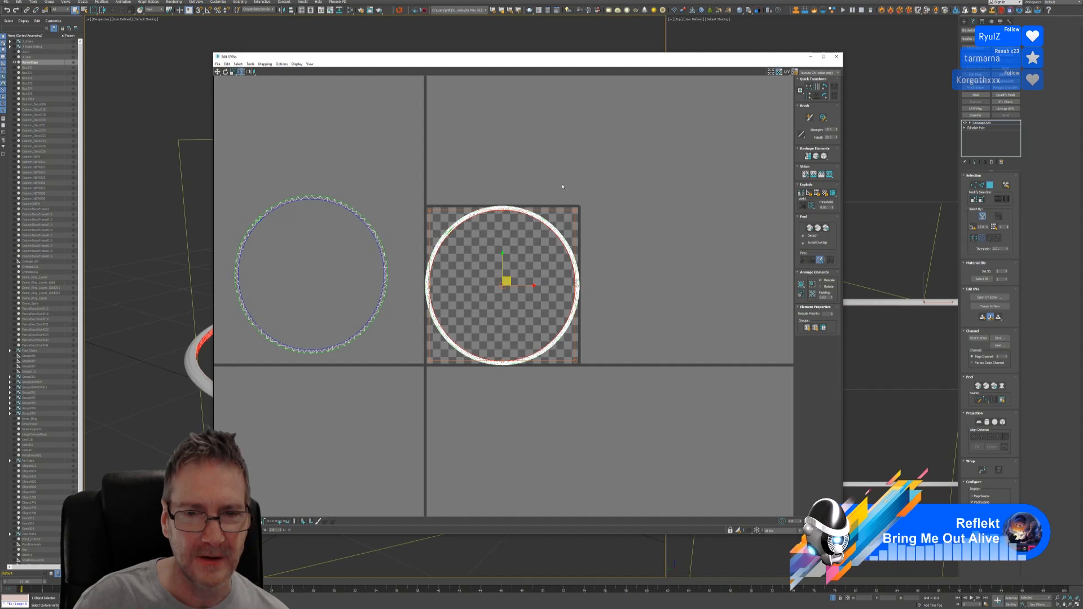
pyautogui.scroll(4, 558, 305)
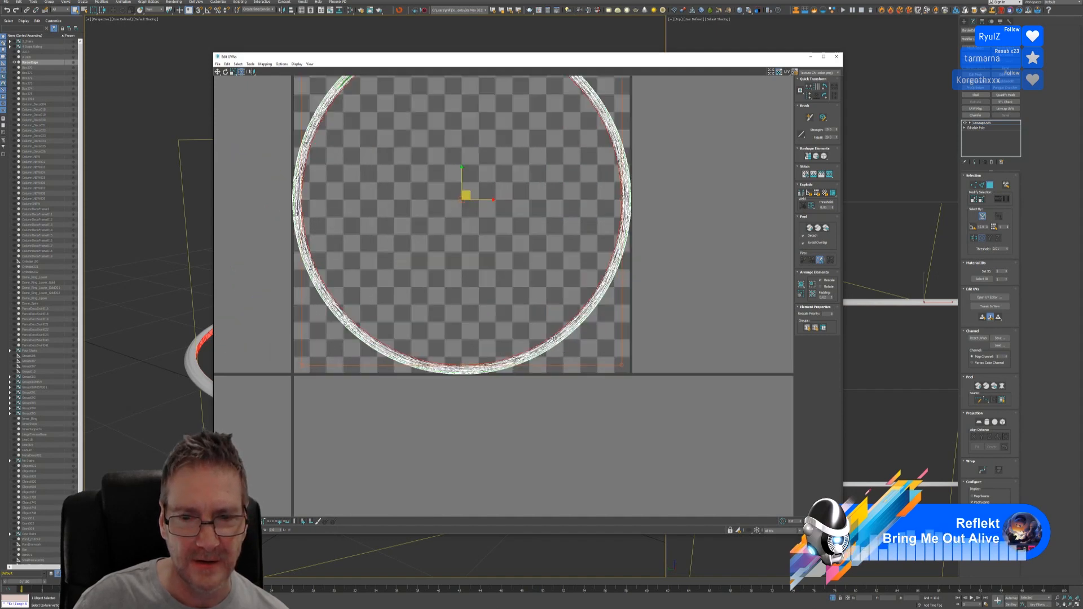
pyautogui.click(551, 337)
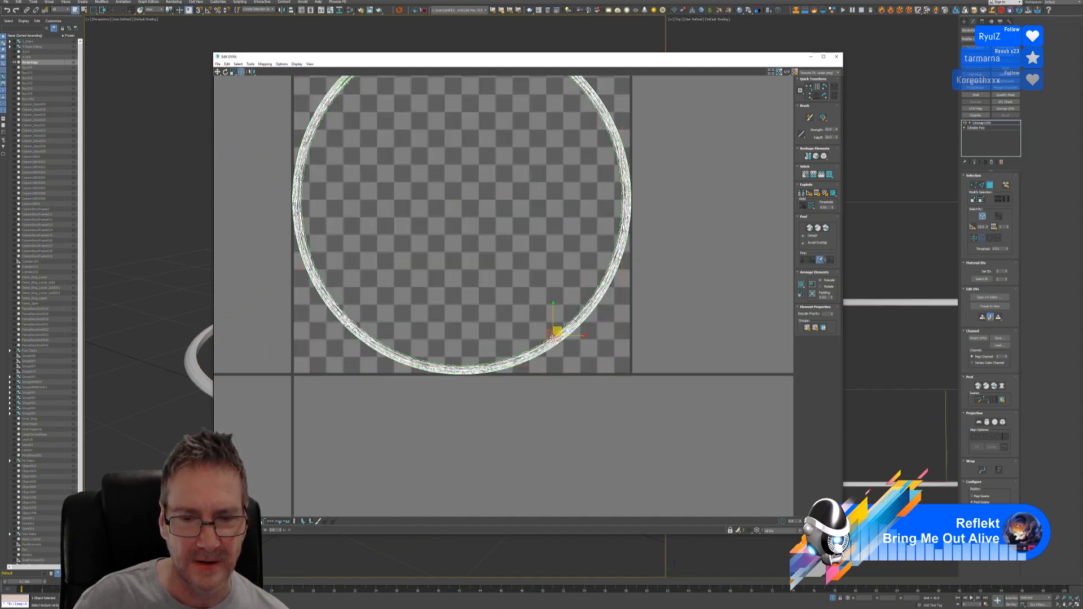
pyautogui.doubleClick(551, 337)
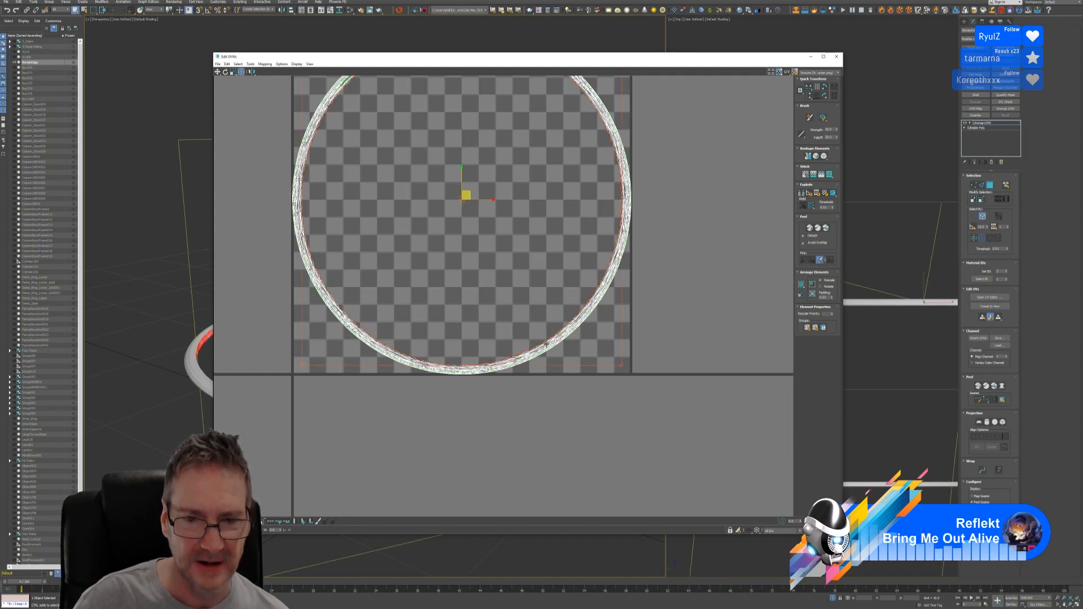
# Filter the UV layout to display only the selected inner-wall faces and switch to the Move tool
pyautogui.click(739, 532)
pyautogui.scroll(-3, 637, 358)
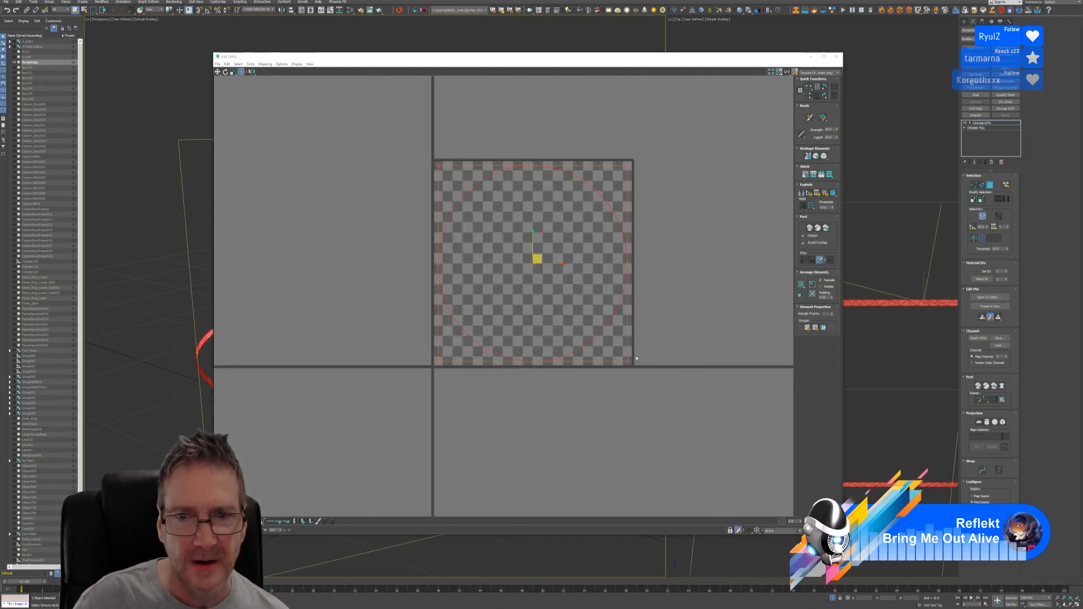
pyautogui.scroll(-2, 639, 357)
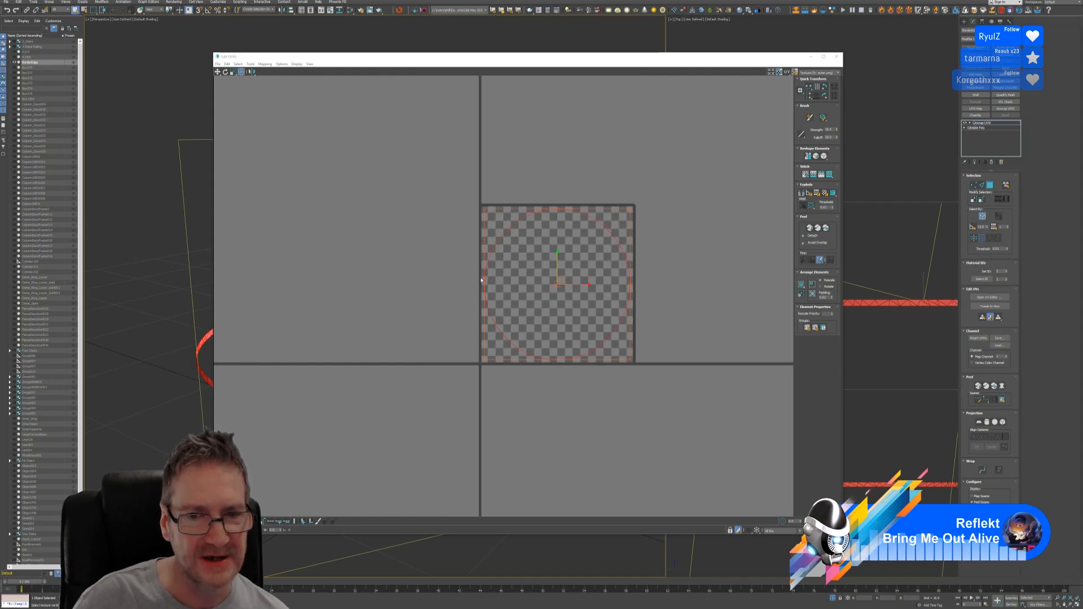
pyautogui.click(218, 72)
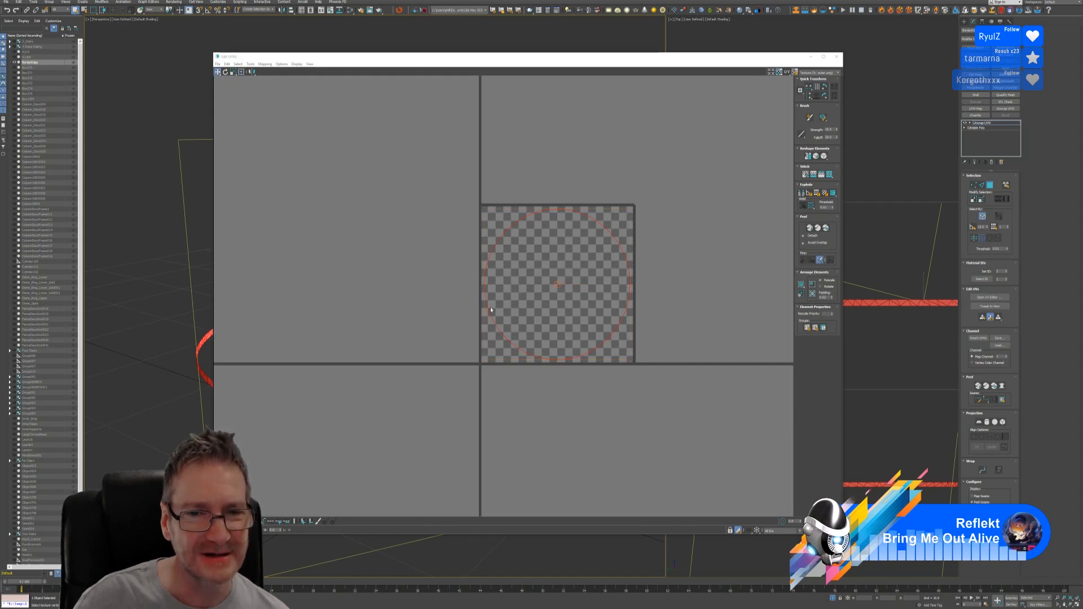
pyautogui.scroll(3, 556, 370)
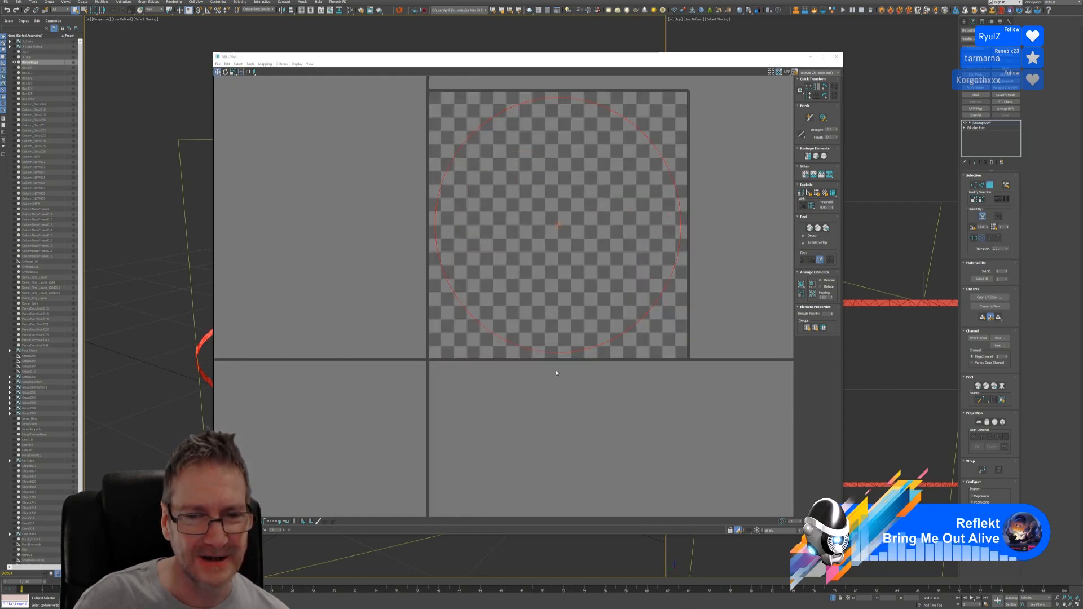
pyautogui.scroll(-2, 557, 354)
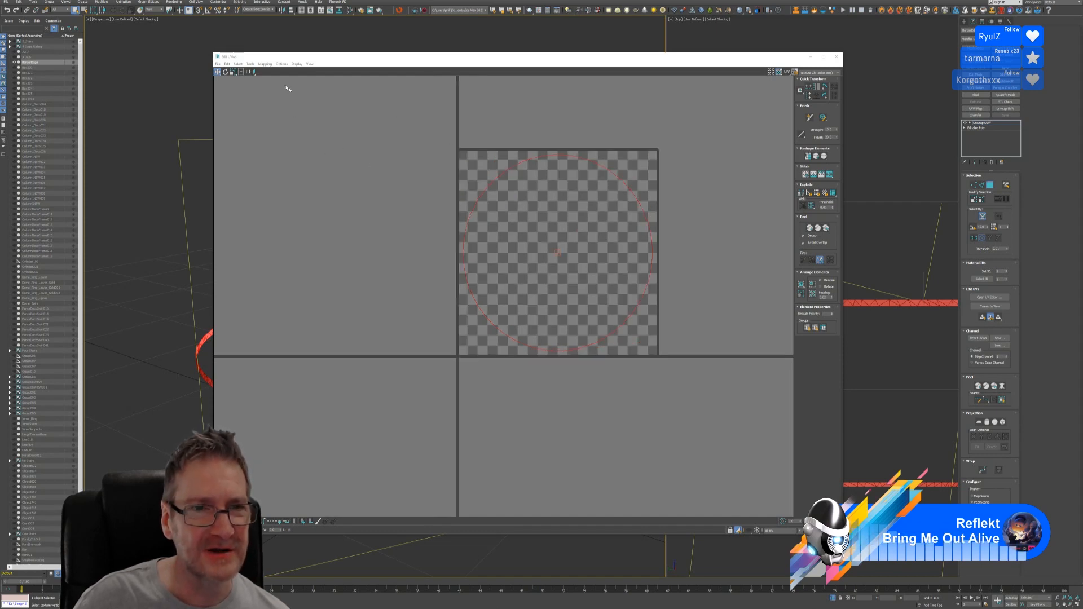
# Apply Flatten Mapping to the inner-wall faces with the preset options and deselect the flattened faces
pyautogui.click(261, 65)
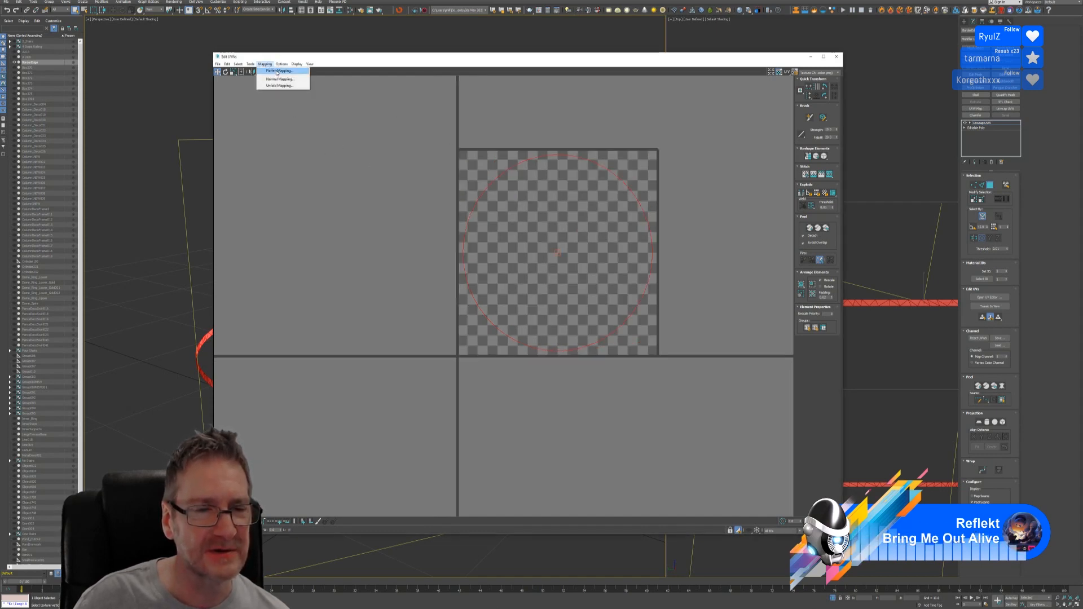
pyautogui.click(279, 73)
pyautogui.click(79, 39)
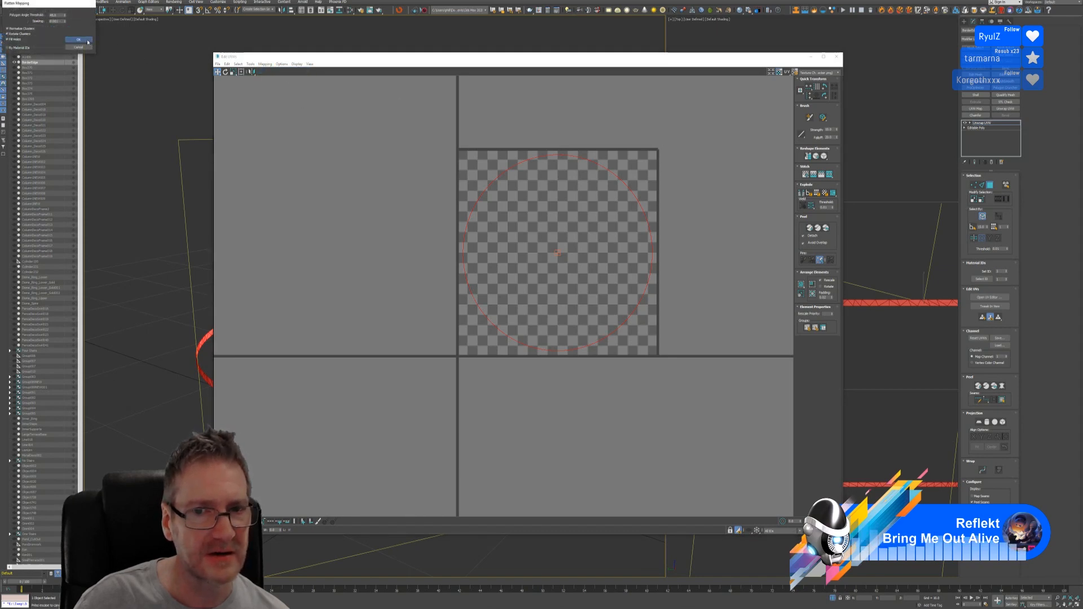
pyautogui.scroll(4, 567, 318)
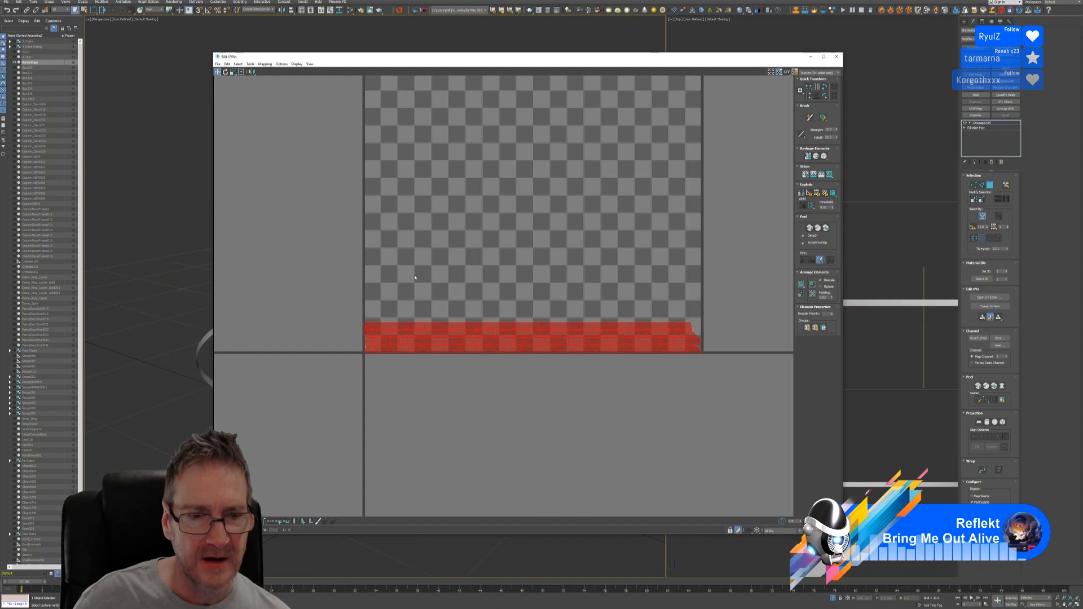
pyautogui.click(580, 261)
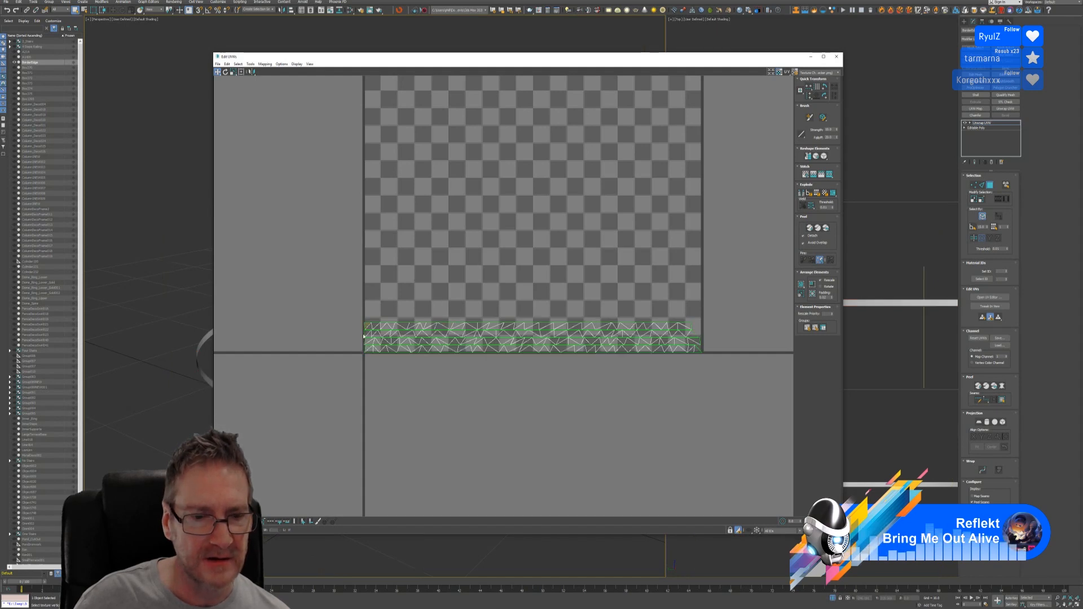
# Select the uppermost flattened strip and check in the perspective view which section of the ring it covers
pyautogui.click(413, 324)
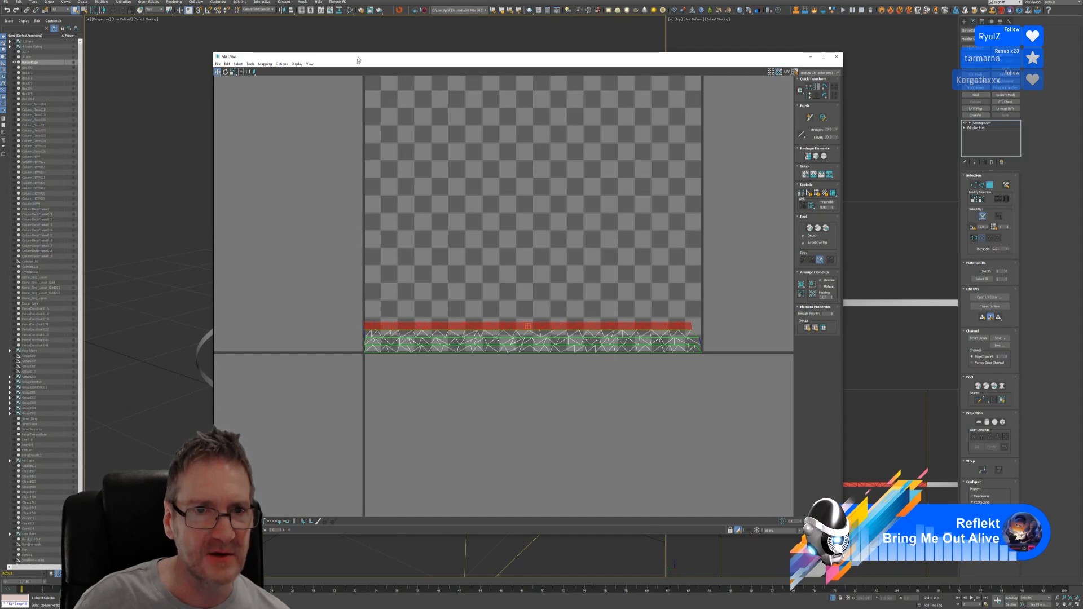
pyautogui.moveTo(358, 60); pyautogui.dragTo(710, 57)
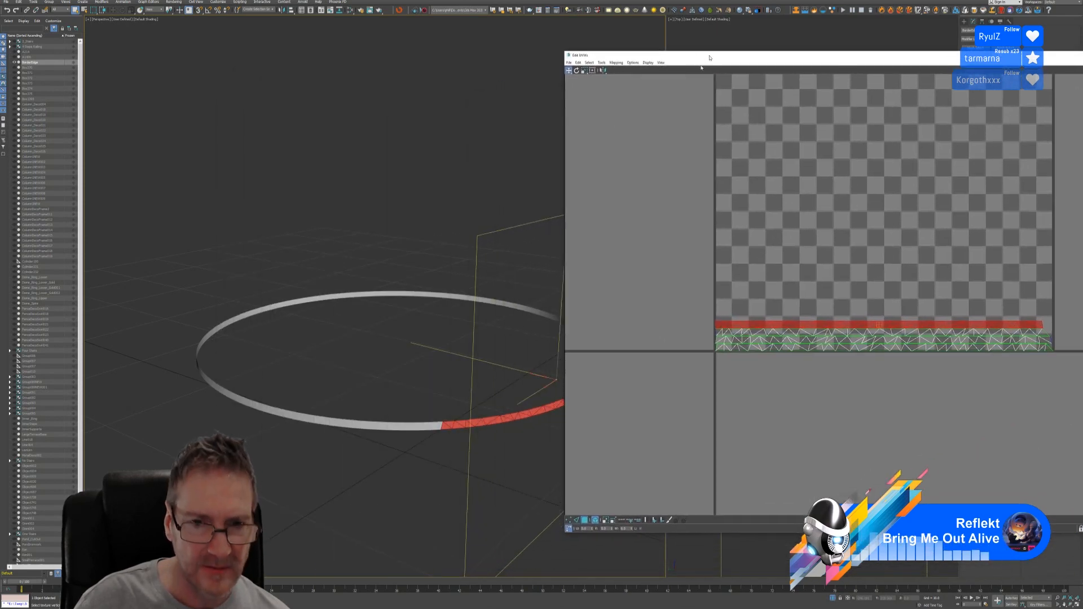
pyautogui.moveTo(372, 234)
pyautogui.keyDown('alt'); pyautogui.mouseDown(button='middle')
pyautogui.moveTo(414, 234)
pyautogui.moveTo(362, 227)
pyautogui.mouseUp(button='middle'); pyautogui.keyUp('alt')
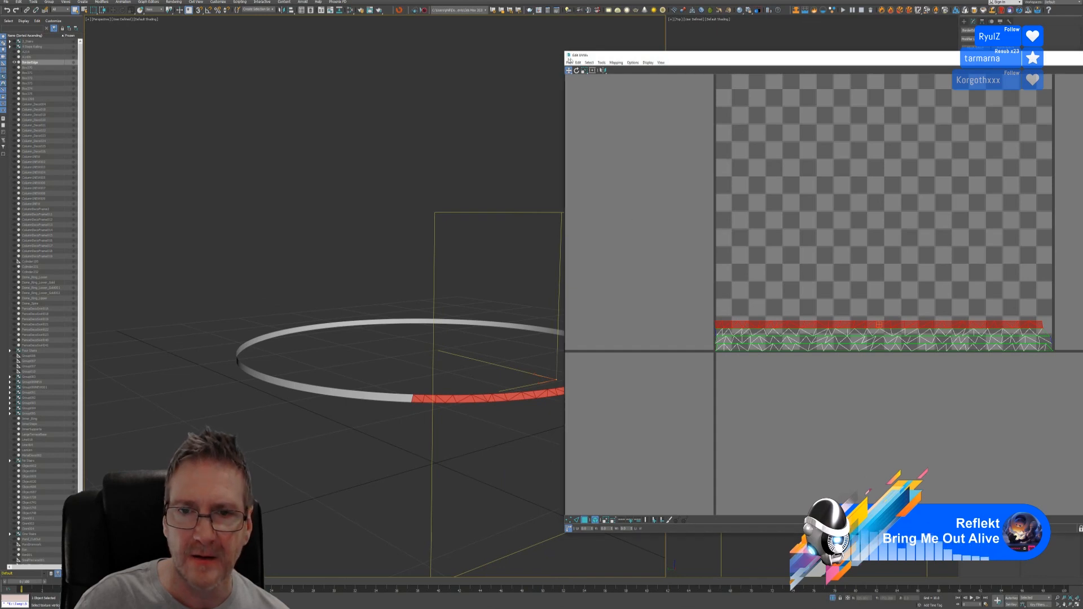
pyautogui.moveTo(722, 56); pyautogui.dragTo(478, 66)
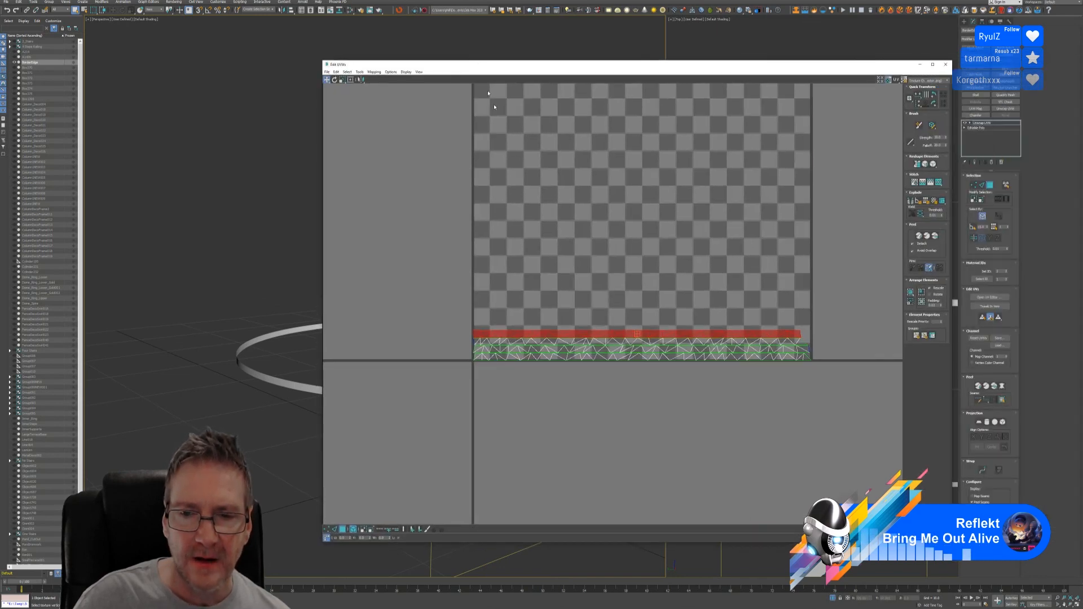
# Switch to edge selection with whole-element selection off and select the left end edge of the uppermost strip
pyautogui.scroll(-3, 617, 234)
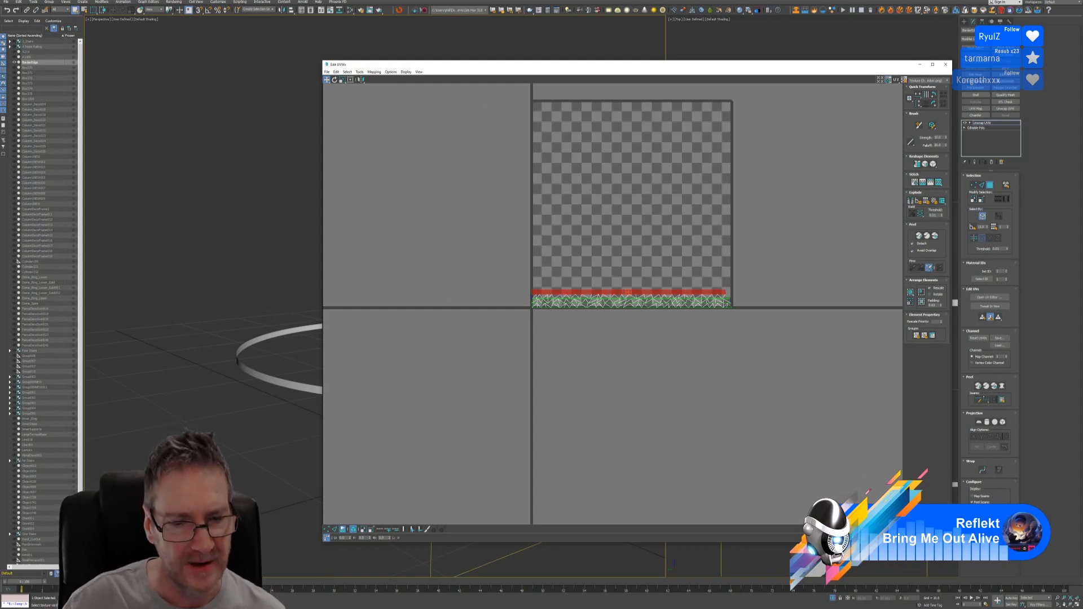
pyautogui.scroll(3, 531, 310)
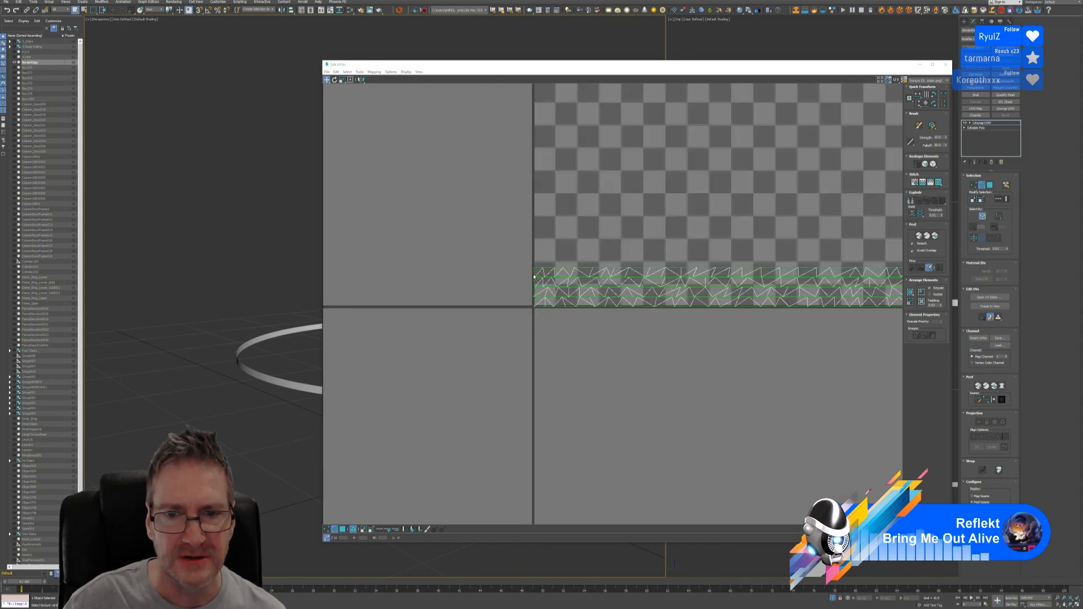
pyautogui.scroll(-2, 640, 357)
pyautogui.moveTo(641, 358); pyautogui.dragTo(616, 370, button='middle')
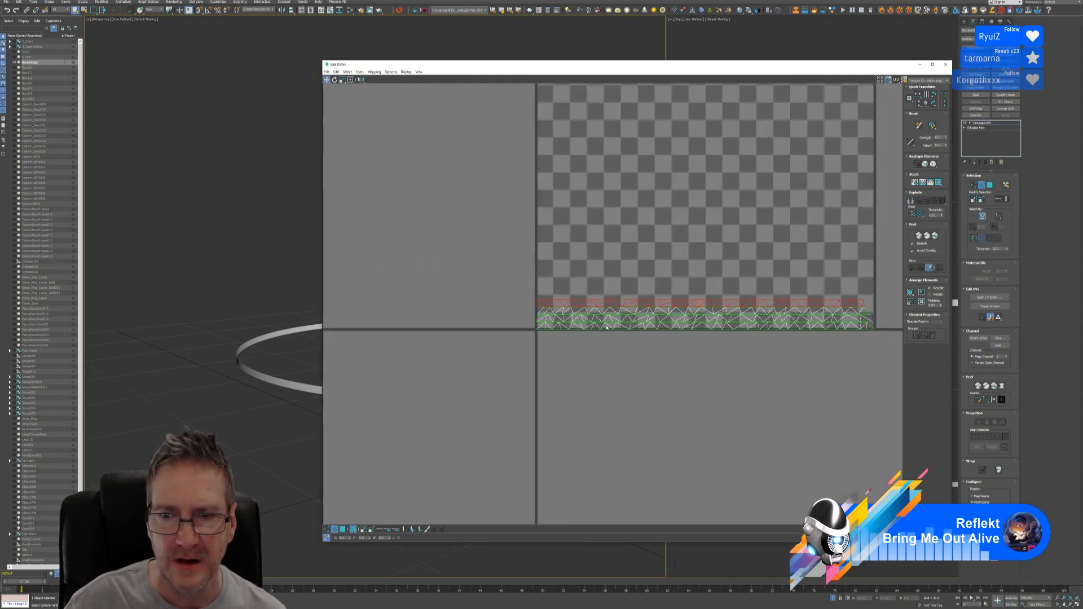
pyautogui.click(353, 530)
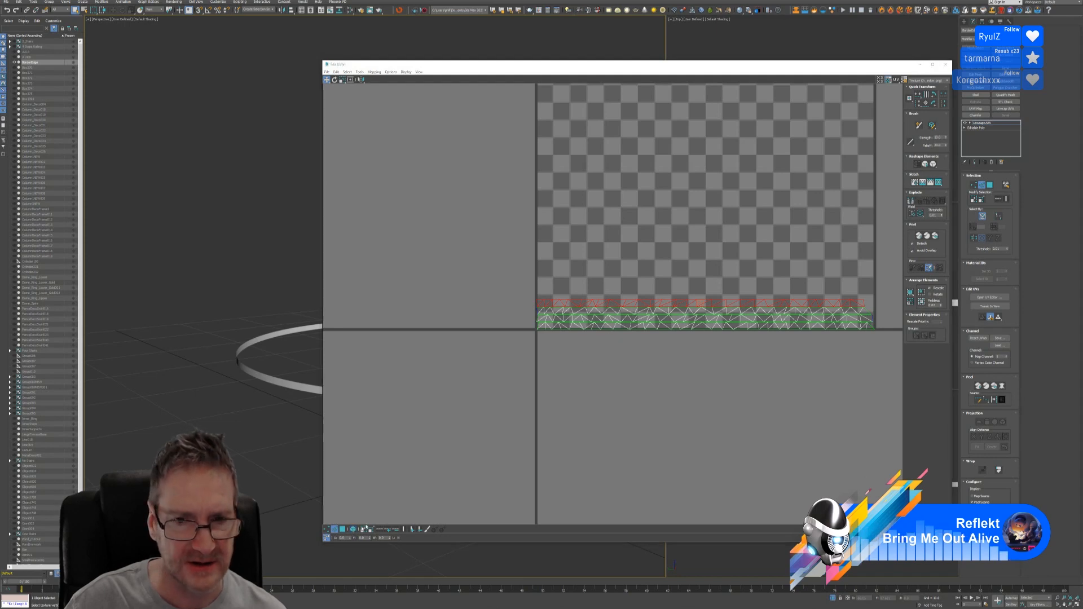
pyautogui.click(569, 370)
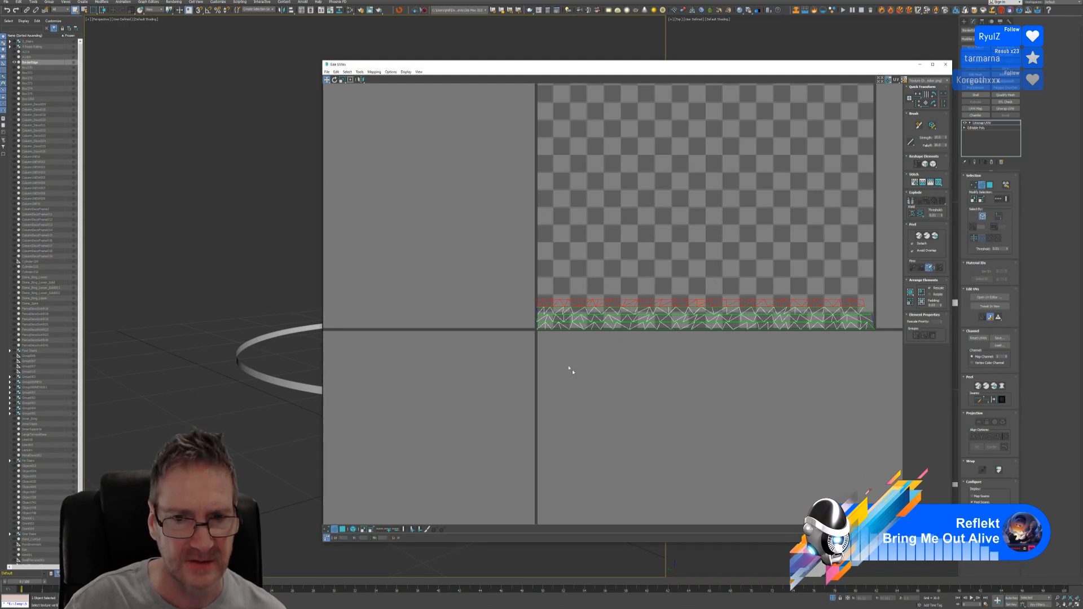
pyautogui.click(538, 304)
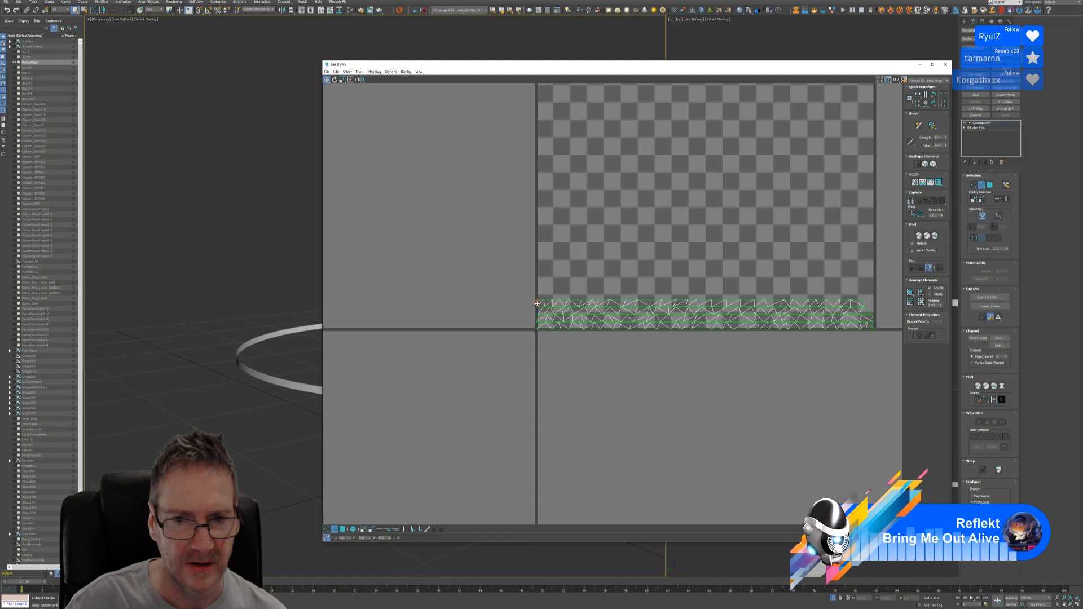
# Try to Target Weld the selected end edge of the uppermost strip
pyautogui.click(359, 72)
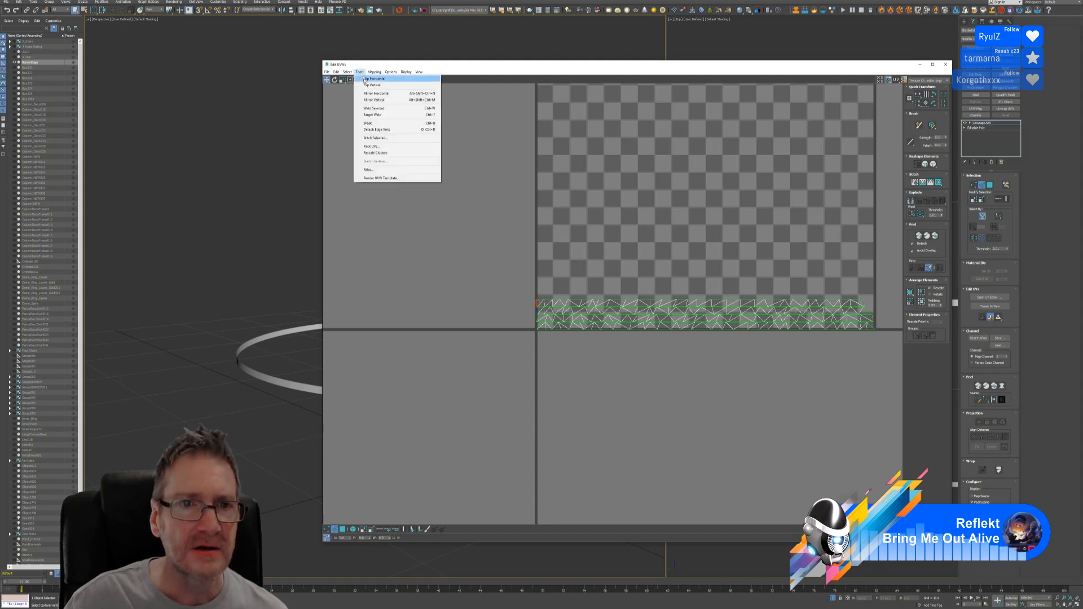
pyautogui.click(378, 113)
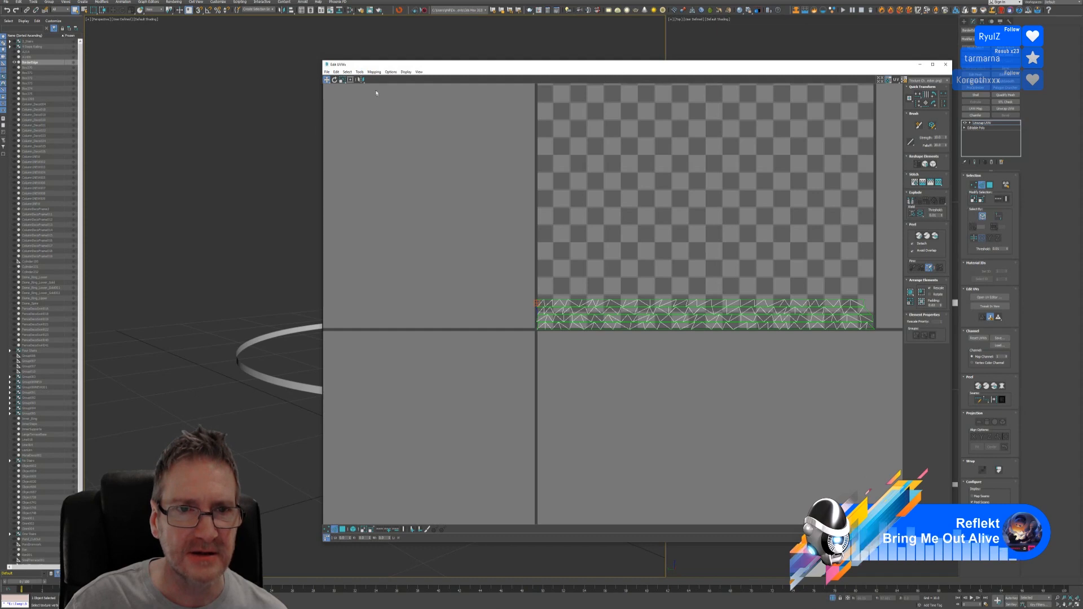
pyautogui.click(363, 74)
pyautogui.click(364, 74)
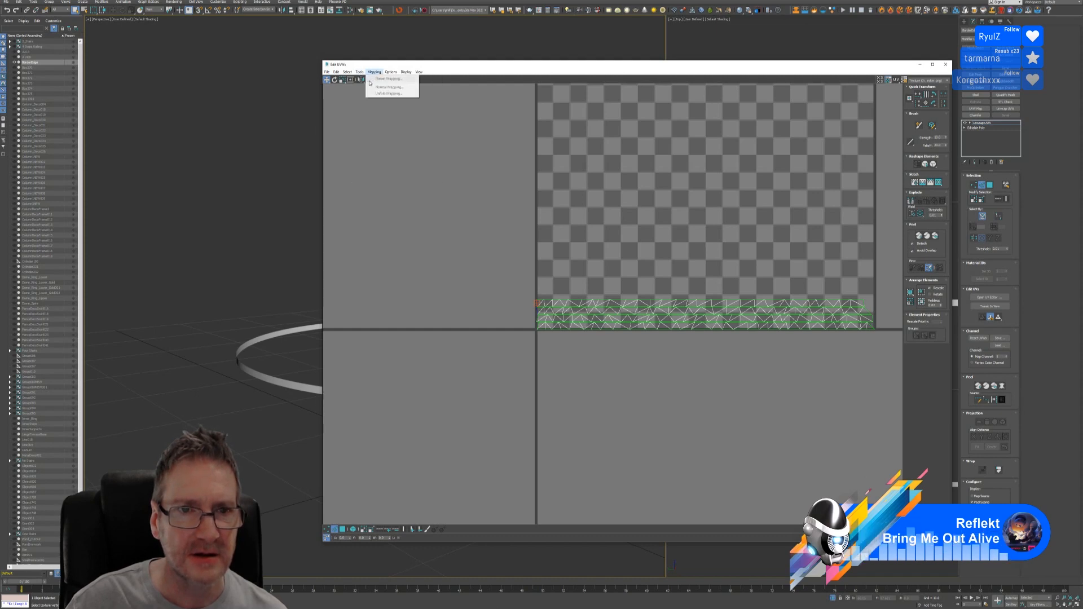
pyautogui.click(363, 73)
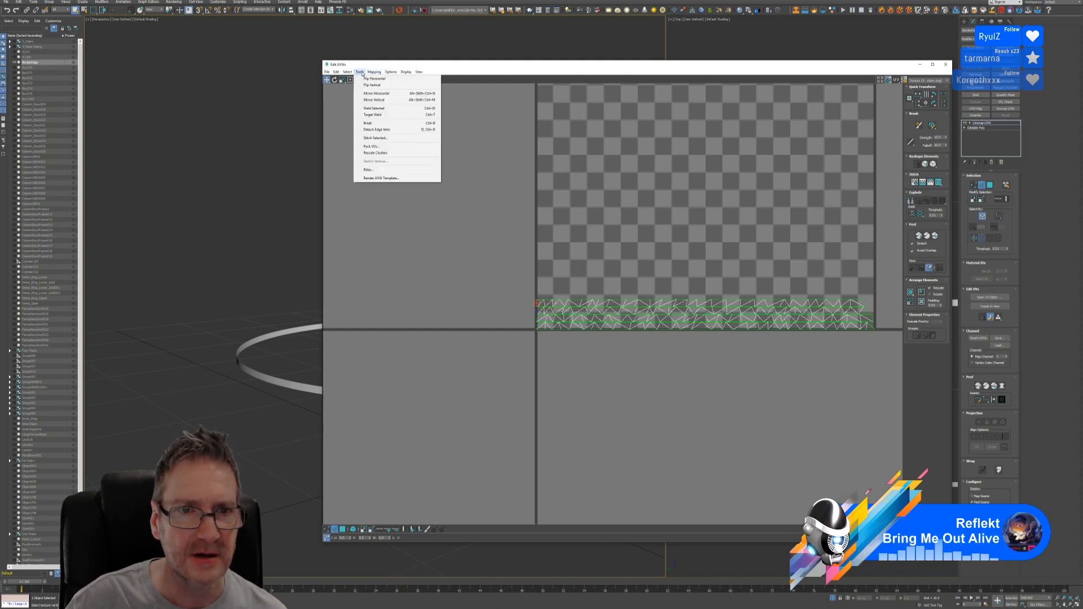
pyautogui.click(381, 114)
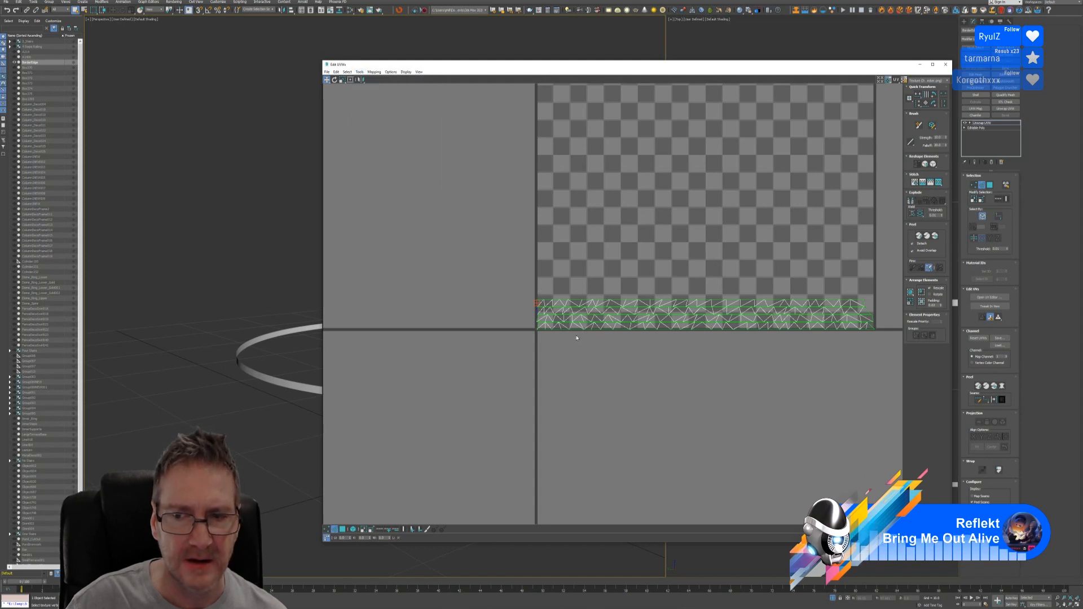
# Select the uppermost strip as a whole element, move it below the UV tile and deselect it
pyautogui.moveTo(576, 338); pyautogui.dragTo(432, 331, button='middle')
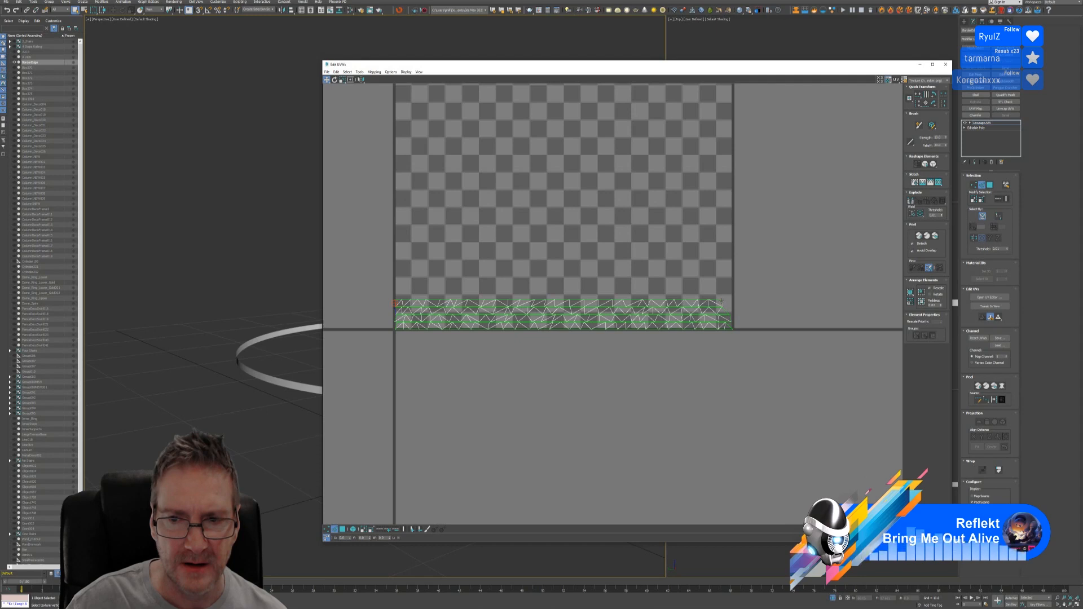
pyautogui.scroll(-2, 691, 329)
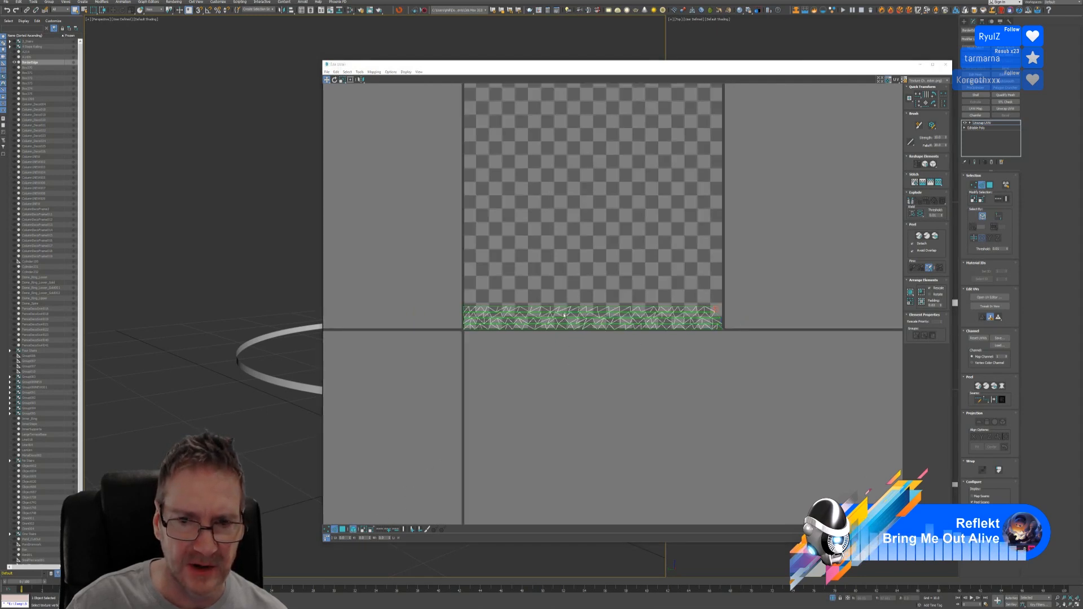
pyautogui.moveTo(714, 304); pyautogui.dragTo(556, 310)
pyautogui.hotkey('ctrl', 'a')
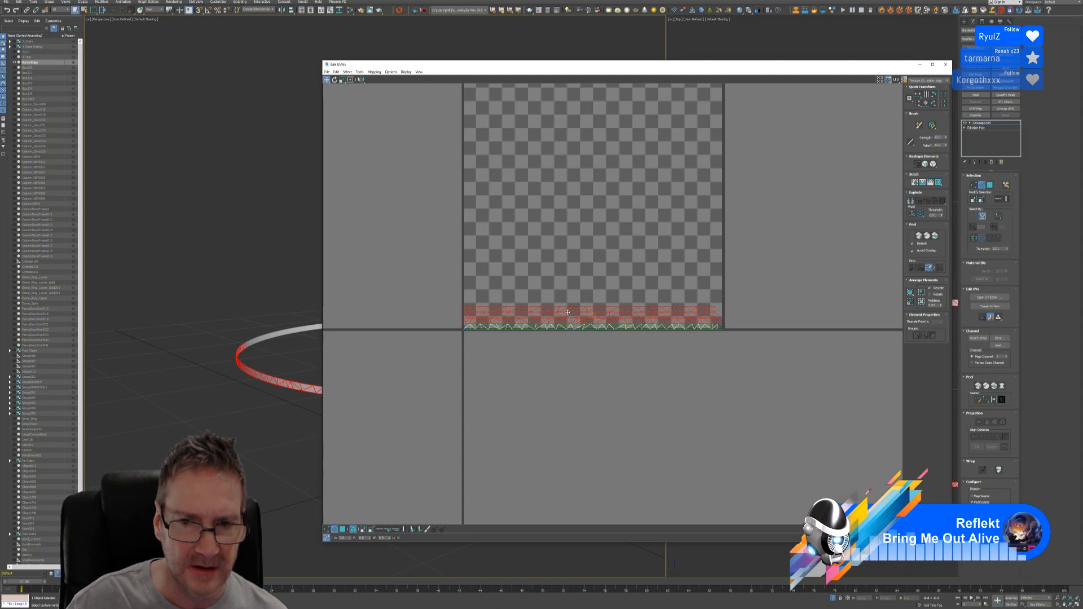
pyautogui.hotkey('ctrl', 'd')
pyautogui.click(556, 310)
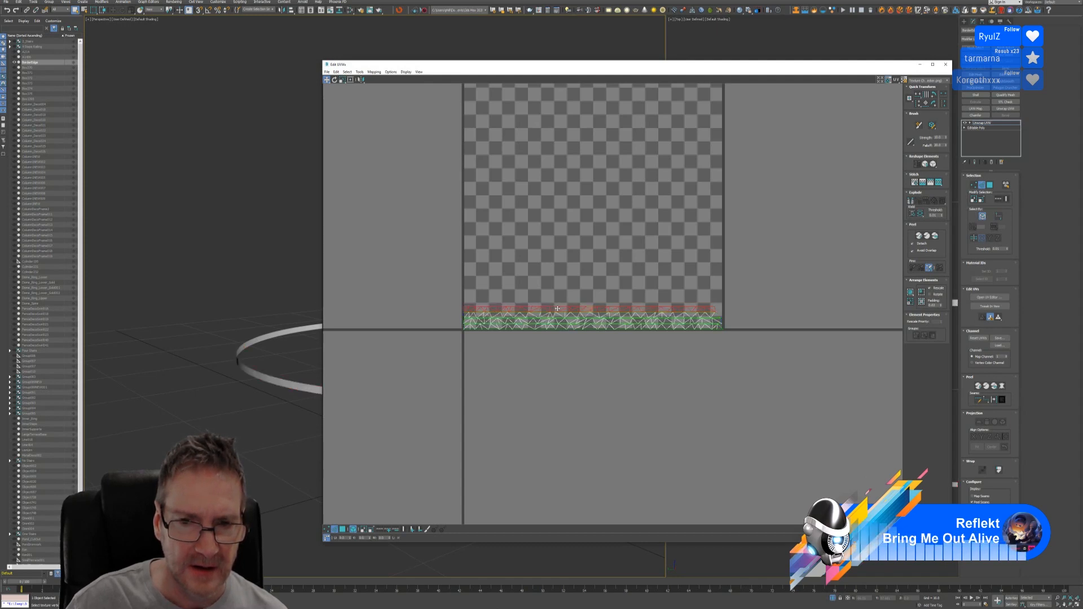
pyautogui.moveTo(556, 310); pyautogui.dragTo(521, 407)
pyautogui.hotkey('ctrl', 'd')
# Move the three remaining strips below the UV tile, leaving gaps so that all four are apart
pyautogui.click(583, 317)
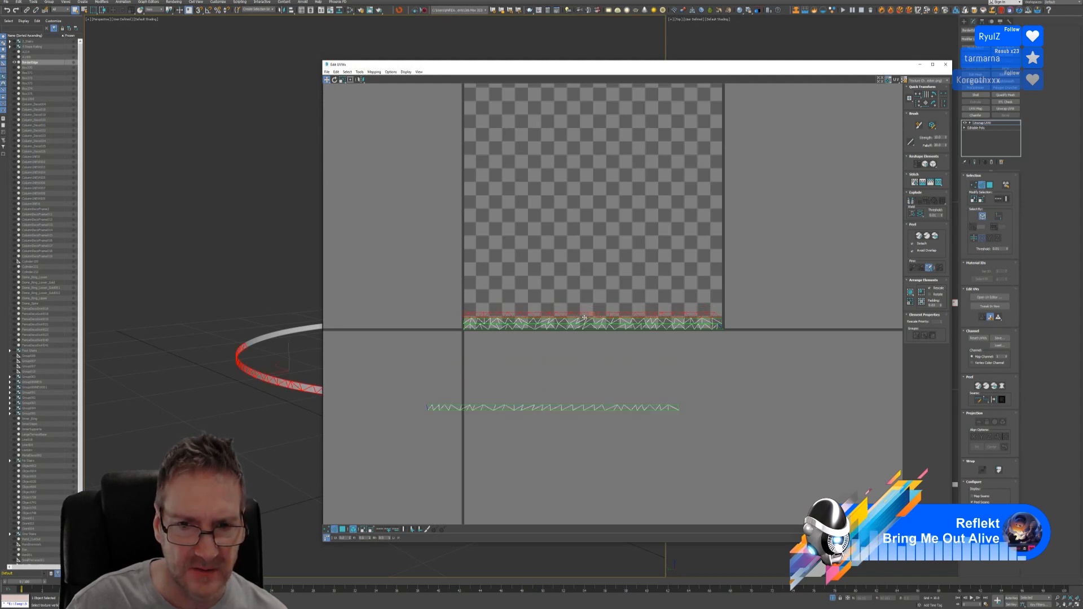
pyautogui.moveTo(579, 314); pyautogui.dragTo(698, 371)
pyautogui.hotkey('ctrl', 'd')
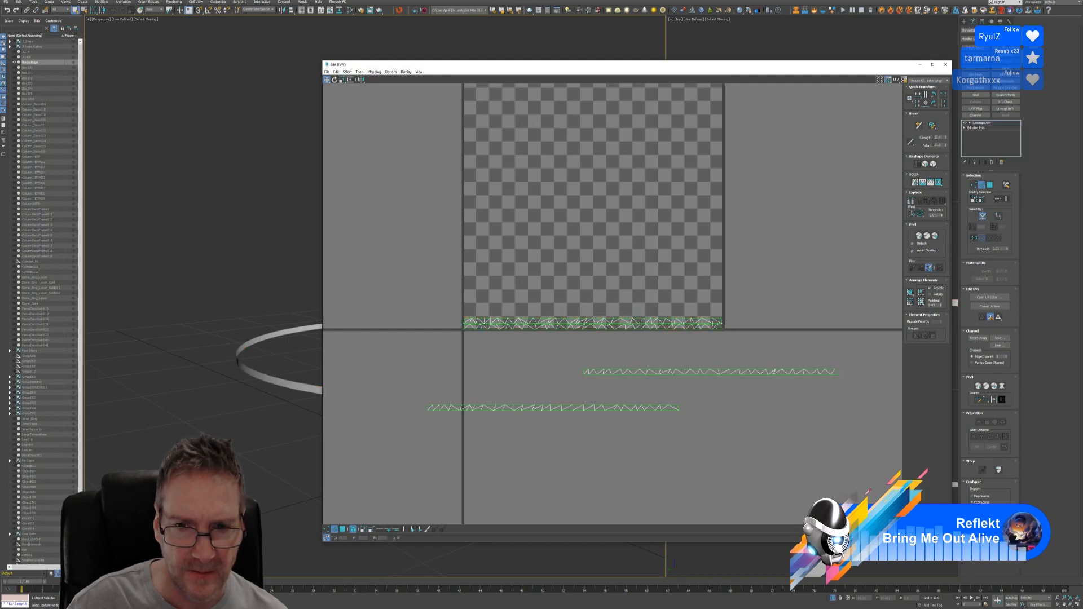
pyautogui.click(641, 322)
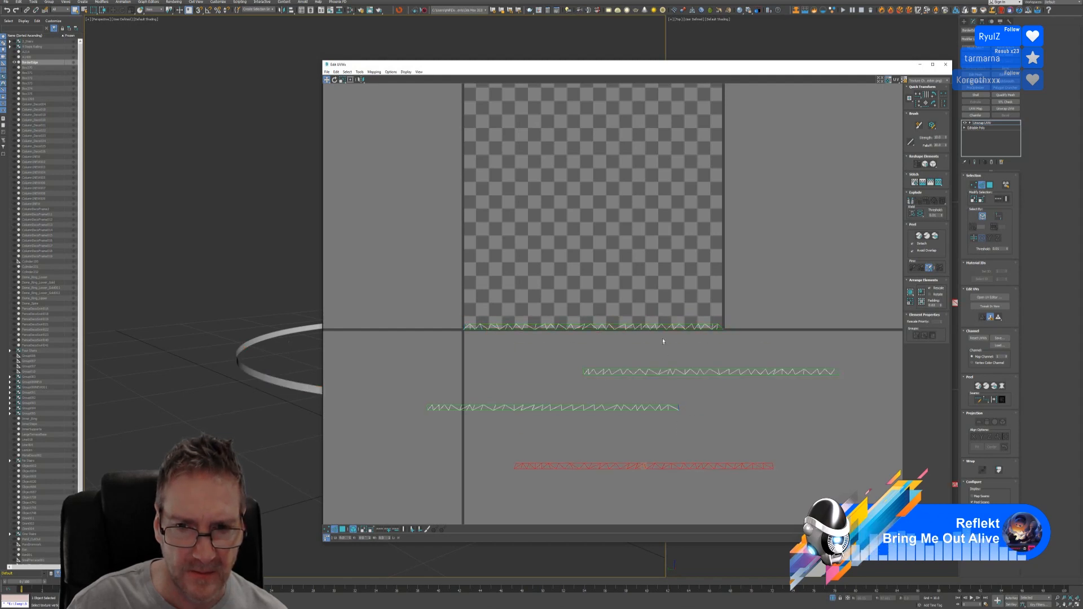
pyautogui.click(657, 327)
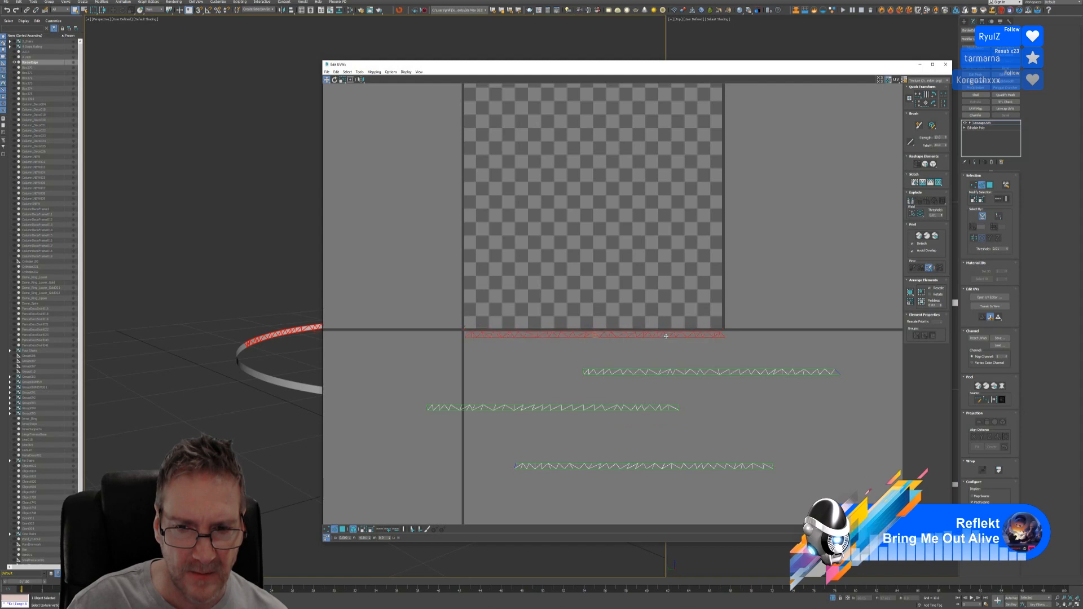
pyautogui.moveTo(666, 337); pyautogui.dragTo(674, 348)
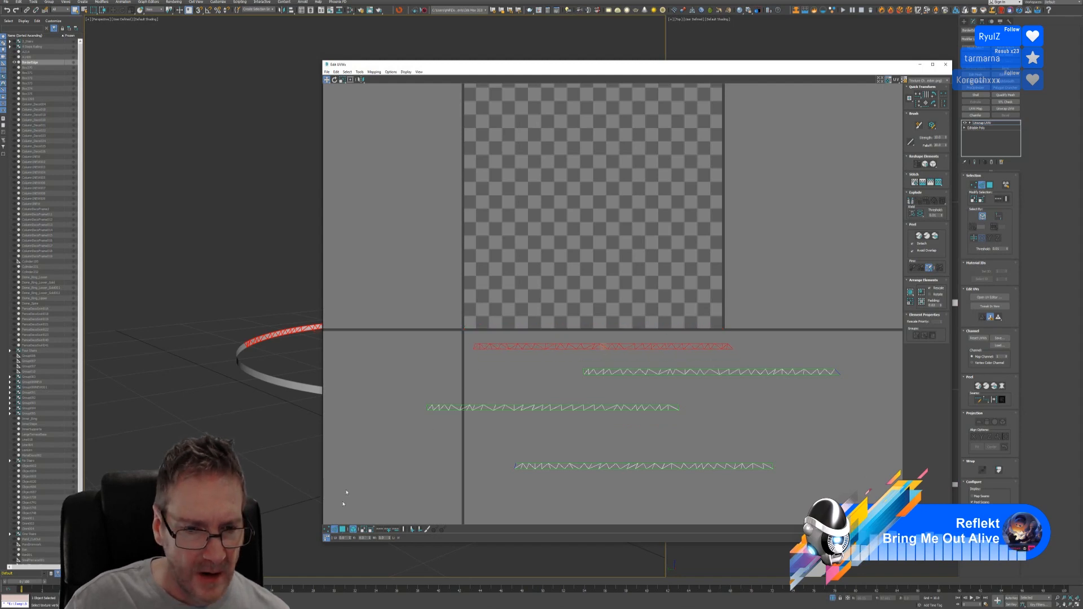
# Turn off whole-element selection and select the right end edge of the third strip from the top
pyautogui.click(352, 530)
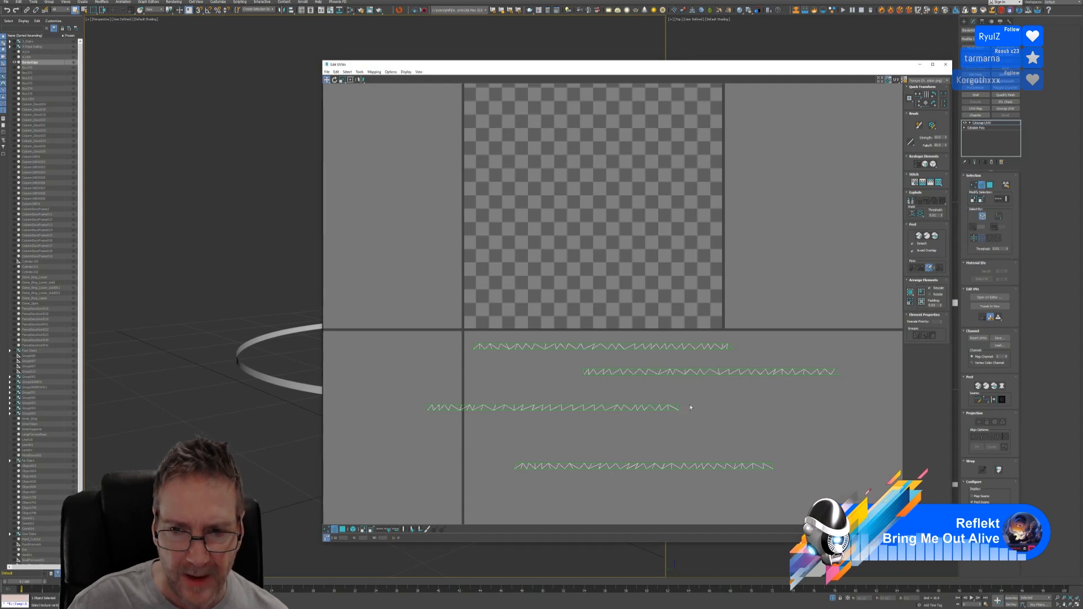
pyautogui.scroll(8, 676, 409)
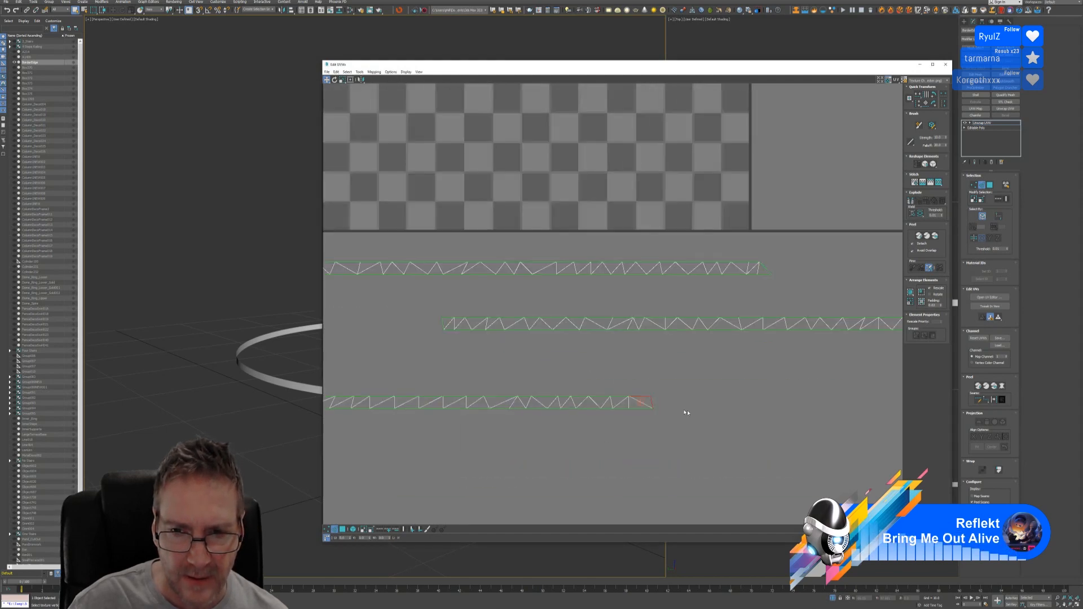
pyautogui.scroll(-5, 654, 400)
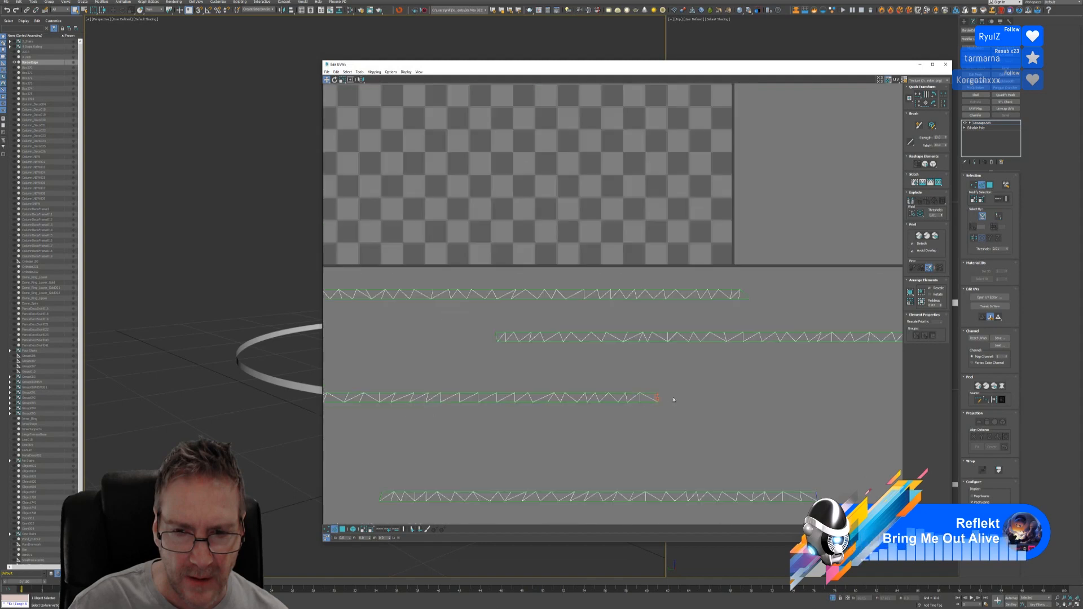
pyautogui.moveTo(712, 429); pyautogui.dragTo(783, 412, button='middle')
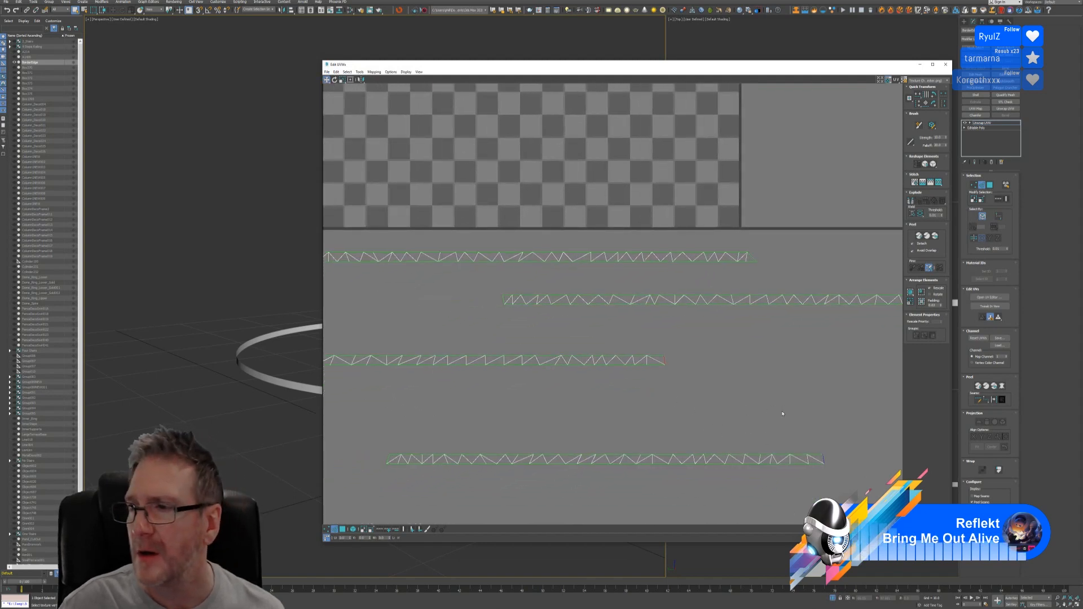
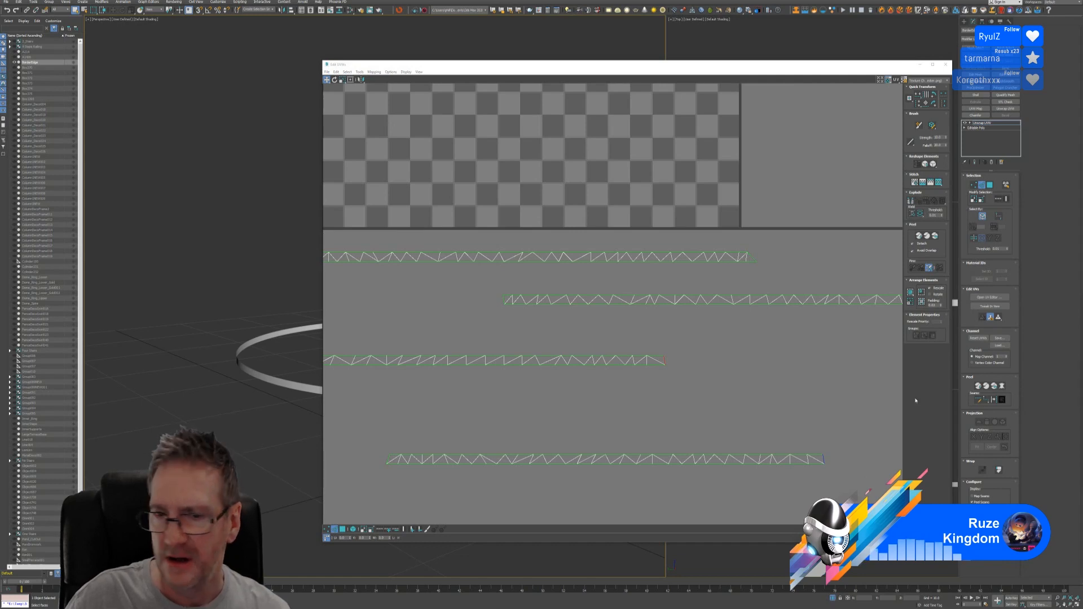
pyautogui.moveTo(741, 358); pyautogui.dragTo(756, 367, button='middle')
pyautogui.scroll(-2, 852, 357)
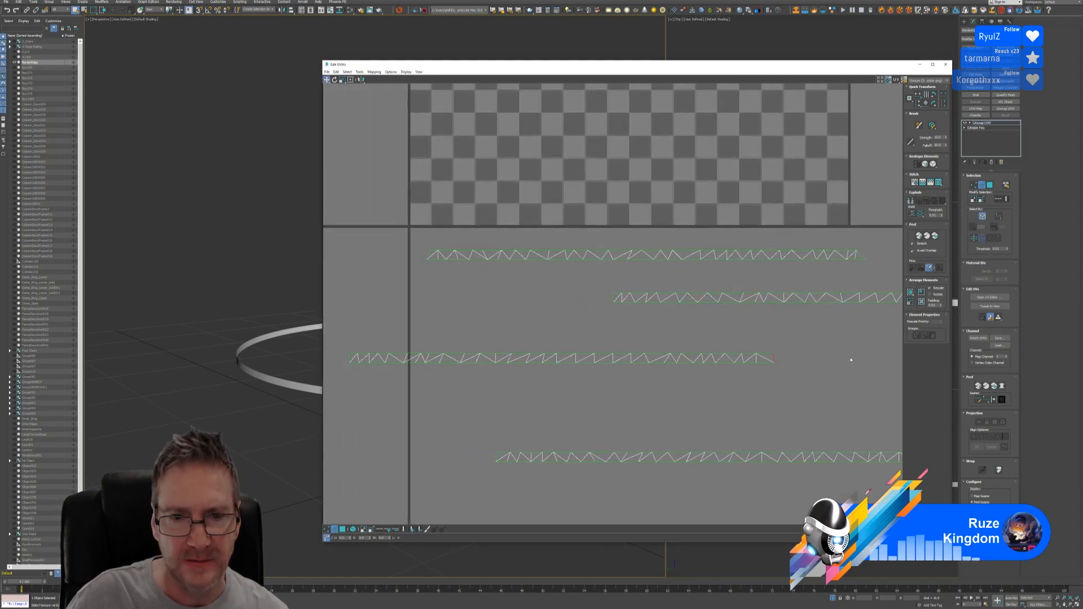
pyautogui.moveTo(848, 358); pyautogui.dragTo(700, 384, button='middle')
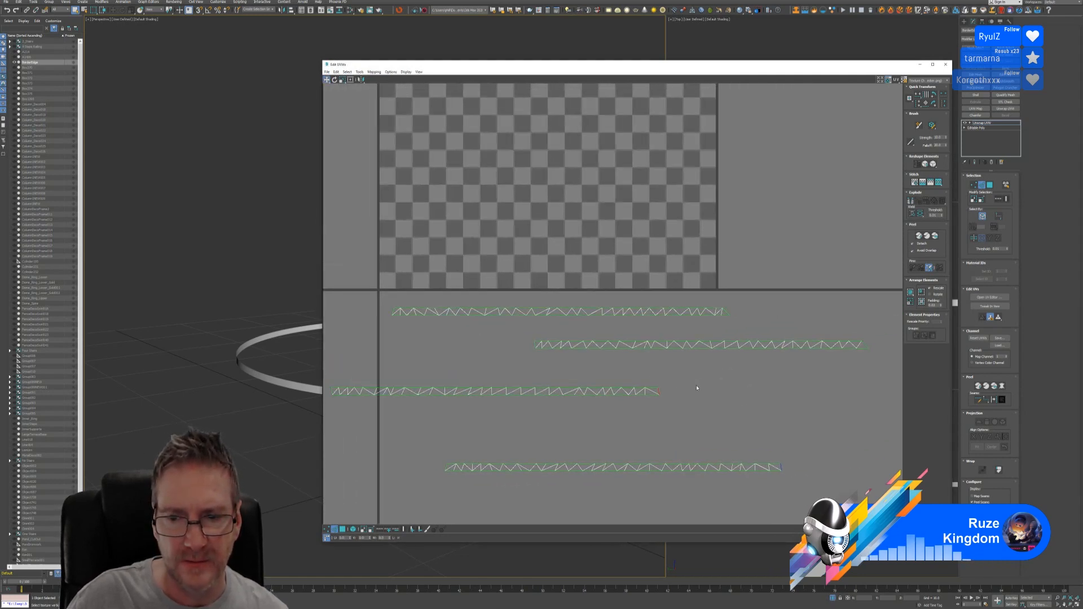
# Try Weld Selected and Target Weld on the right end edge of the third strip from the top
pyautogui.click(359, 72)
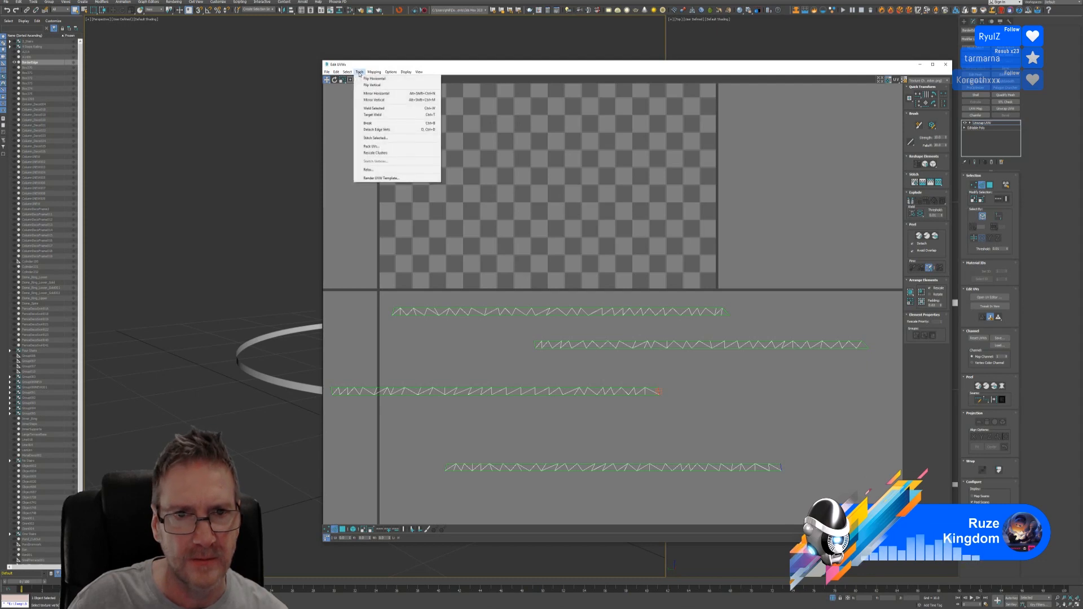
pyautogui.click(374, 109)
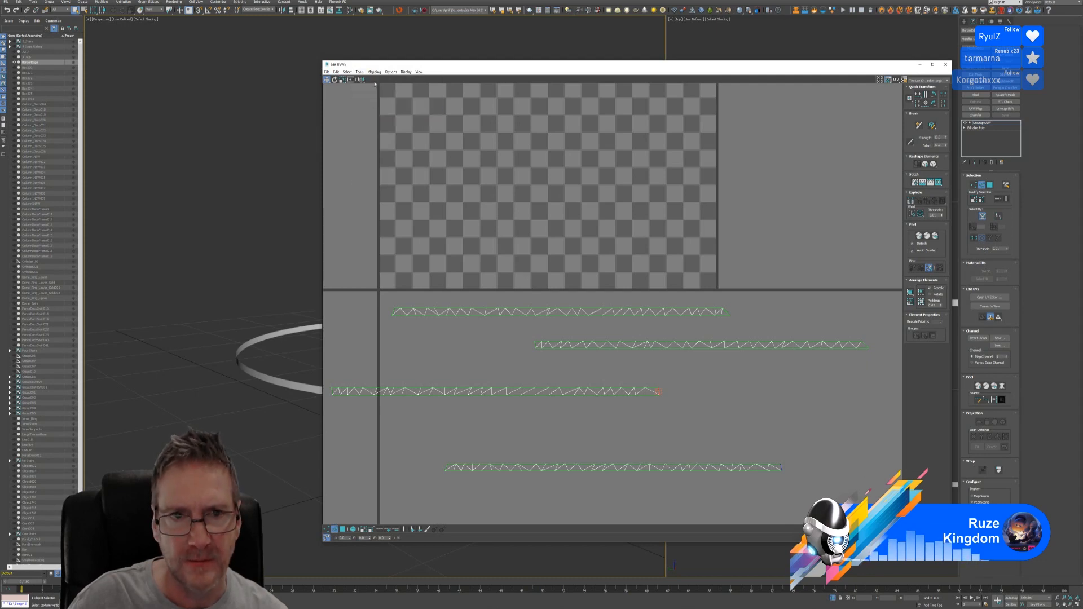
pyautogui.click(359, 71)
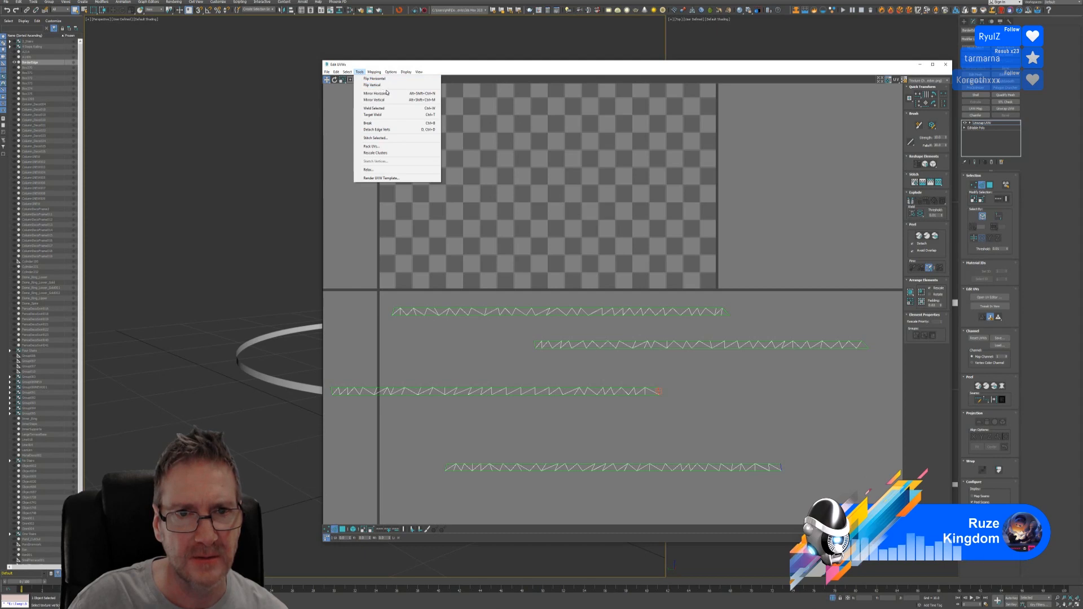
pyautogui.click(378, 115)
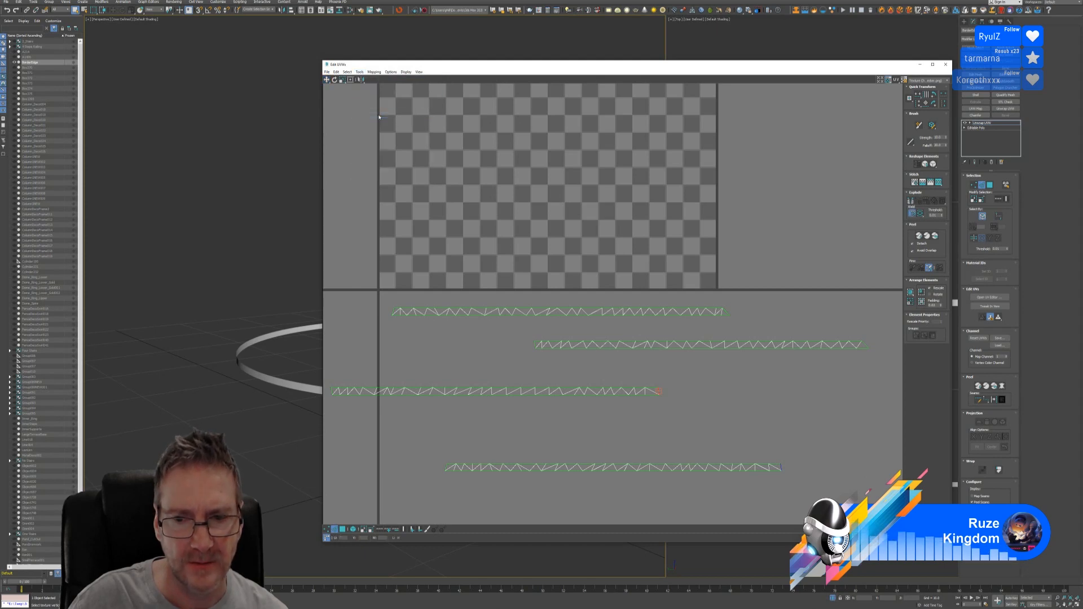
pyautogui.moveTo(674, 427); pyautogui.dragTo(688, 426, button='middle')
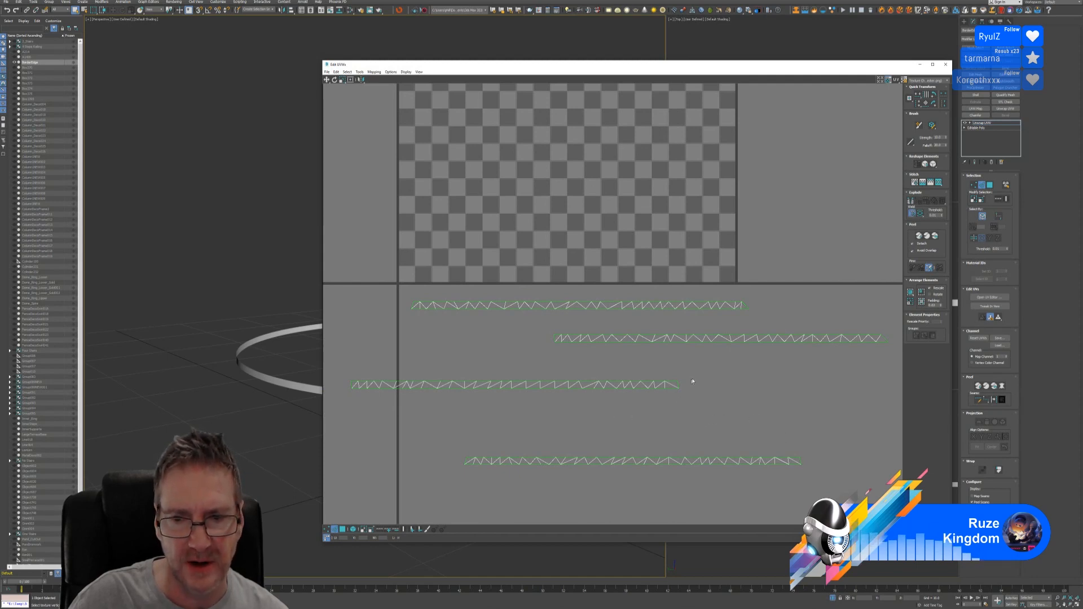
# Switch to vertex selection and straighten the third strip's right end by aligning its end vertices vertically
pyautogui.click(327, 530)
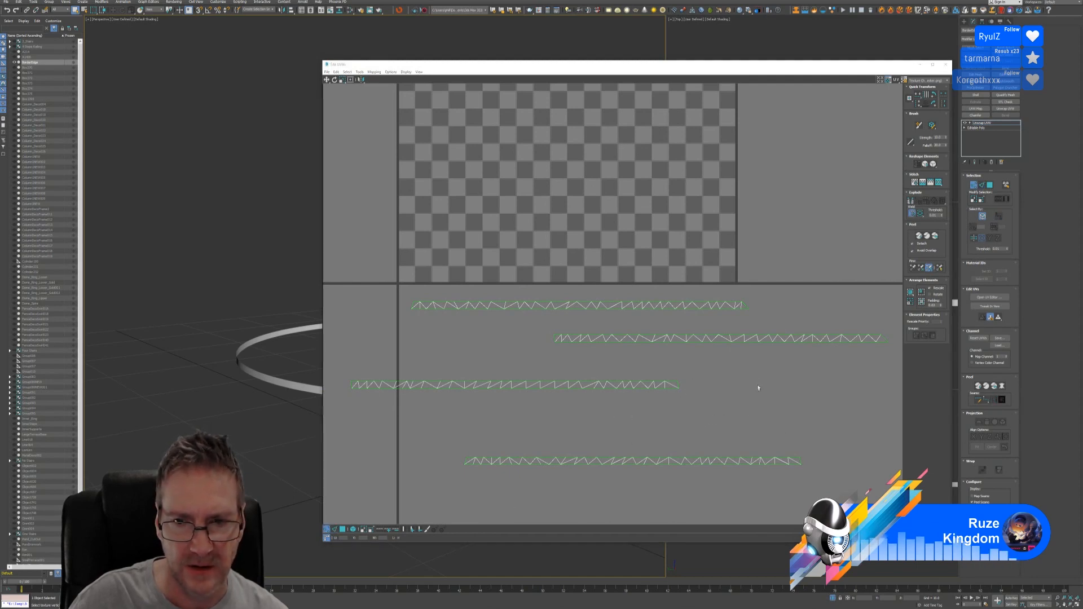
pyautogui.scroll(3, 692, 389)
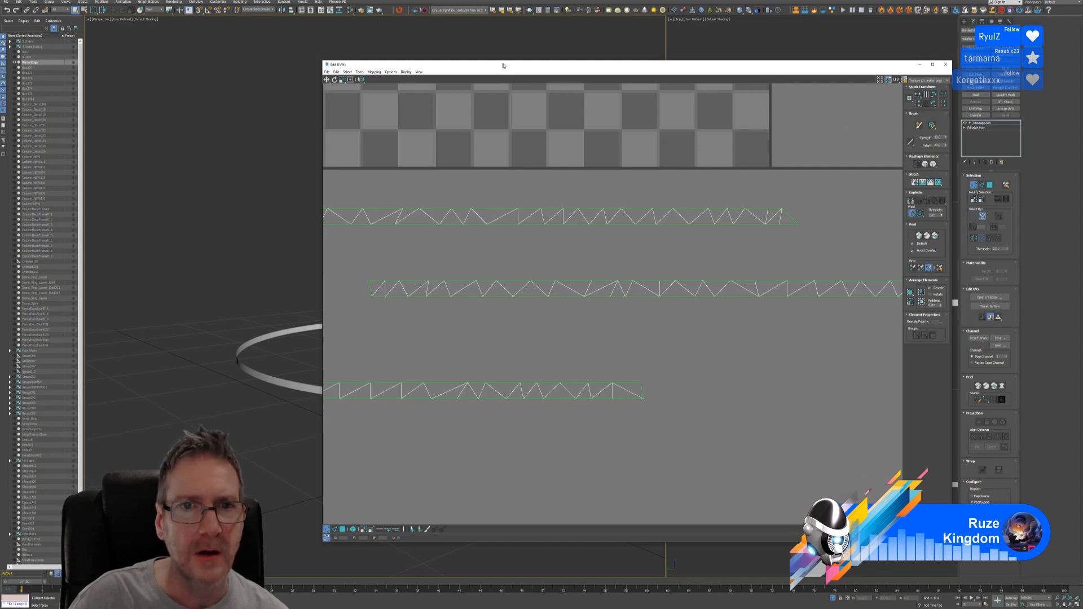
pyautogui.moveTo(636, 69); pyautogui.dragTo(562, 65)
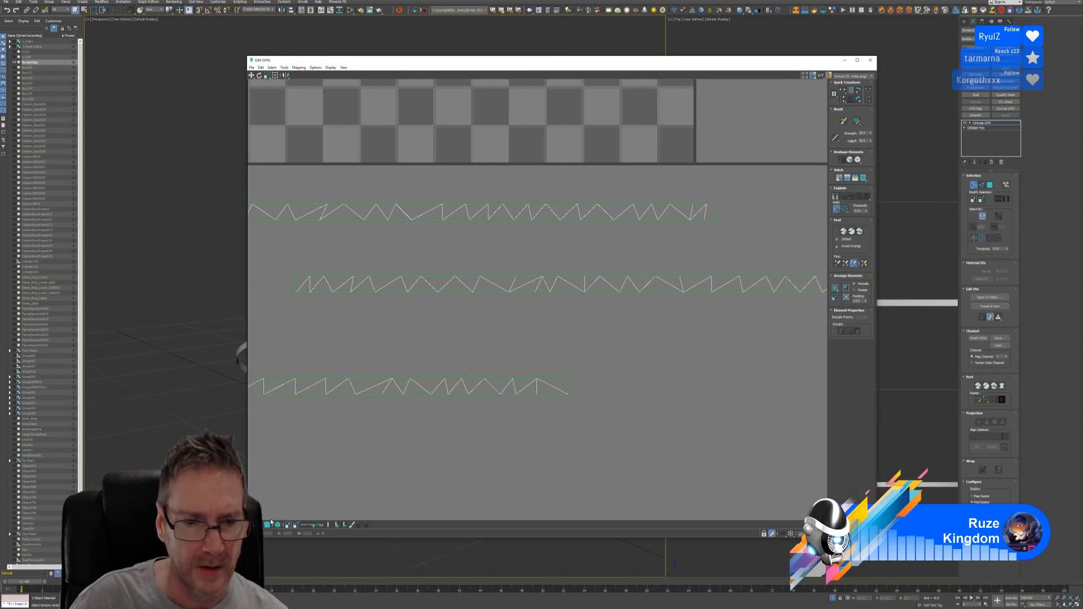
pyautogui.press('2')
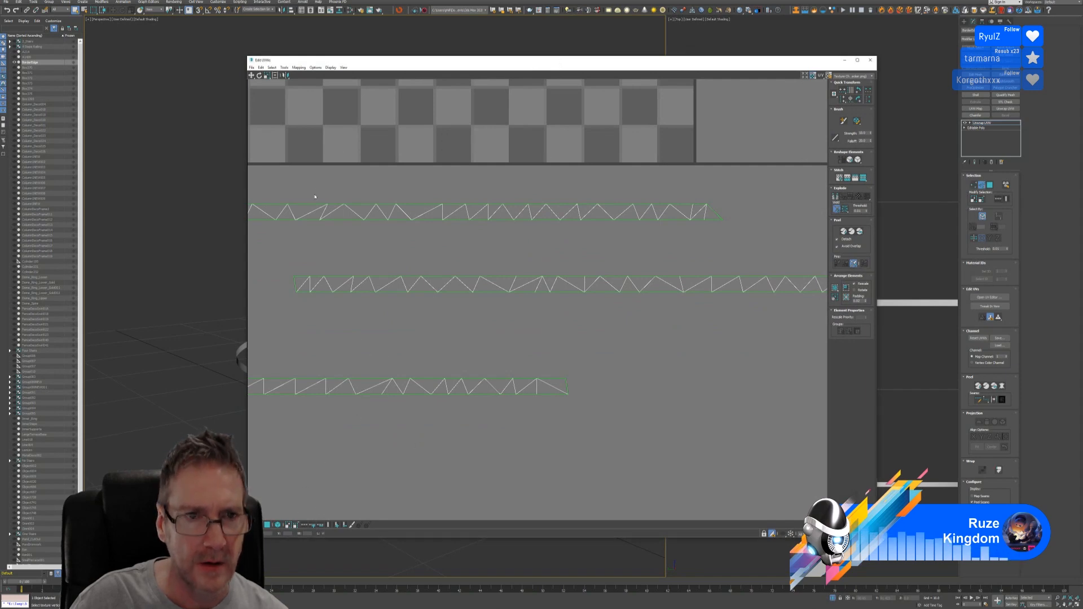
pyautogui.click(251, 75)
pyautogui.moveTo(361, 370); pyautogui.dragTo(413, 364)
pyautogui.press('1')
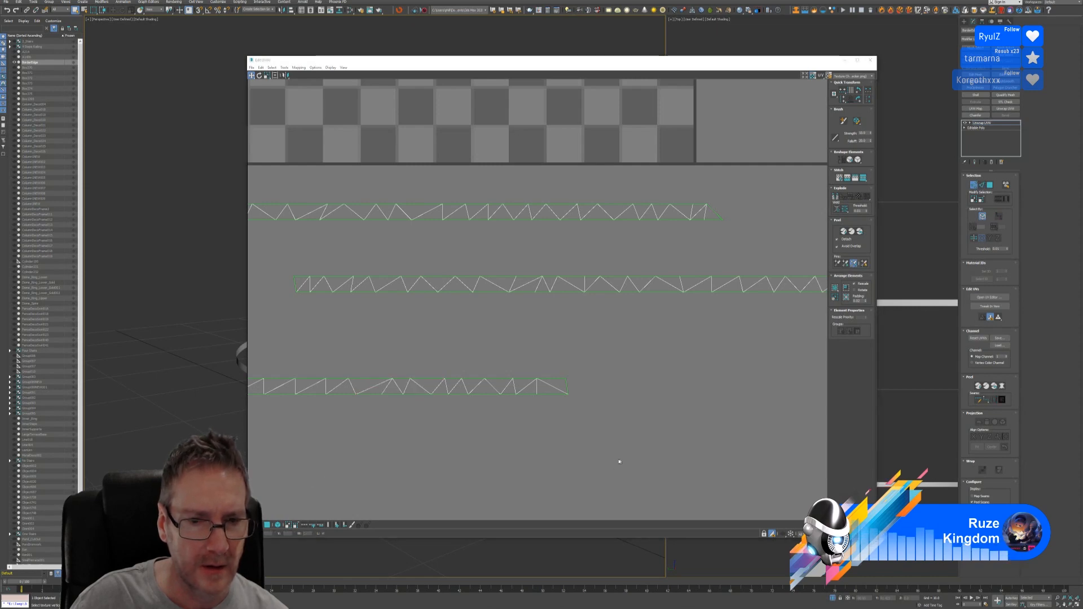
pyautogui.moveTo(581, 360); pyautogui.dragTo(566, 419)
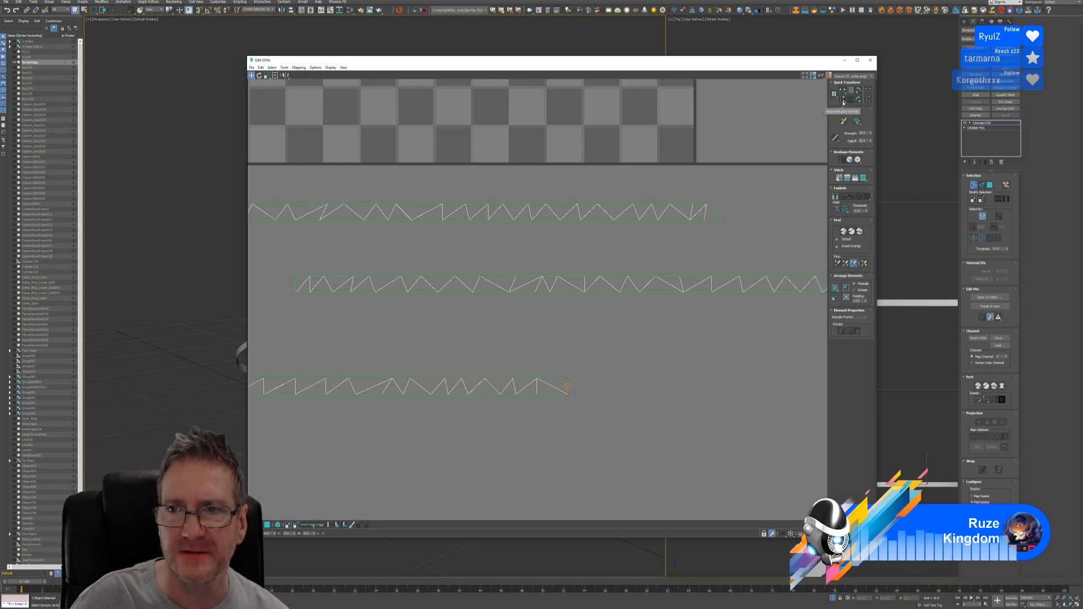
# Align the vertices vertically at the second strip's left end and at the uppermost strip's right end
pyautogui.moveTo(280, 273); pyautogui.dragTo(299, 305)
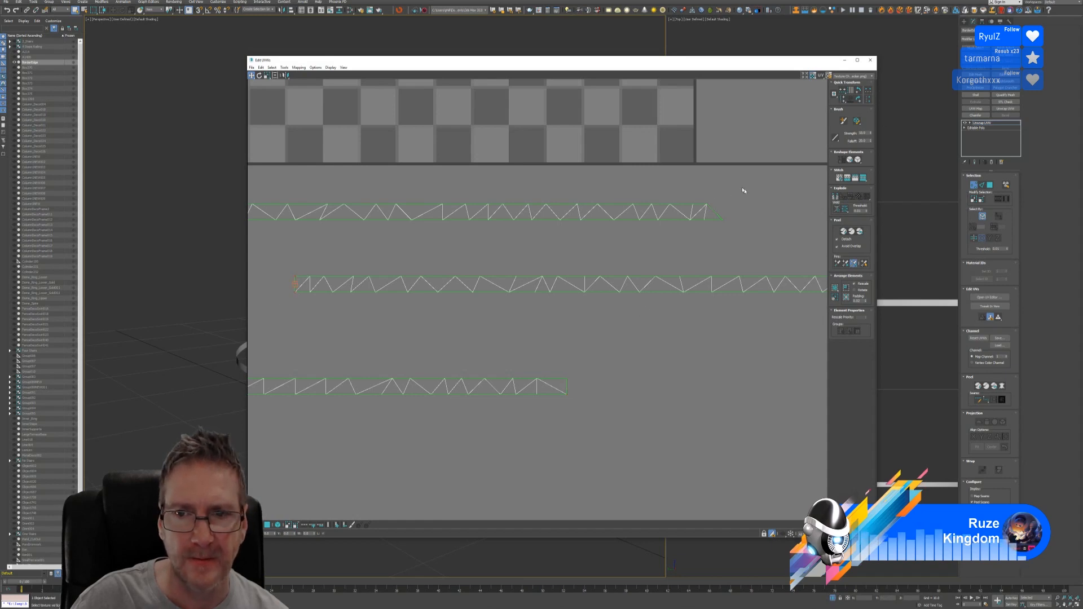
pyautogui.moveTo(757, 195); pyautogui.dragTo(708, 236)
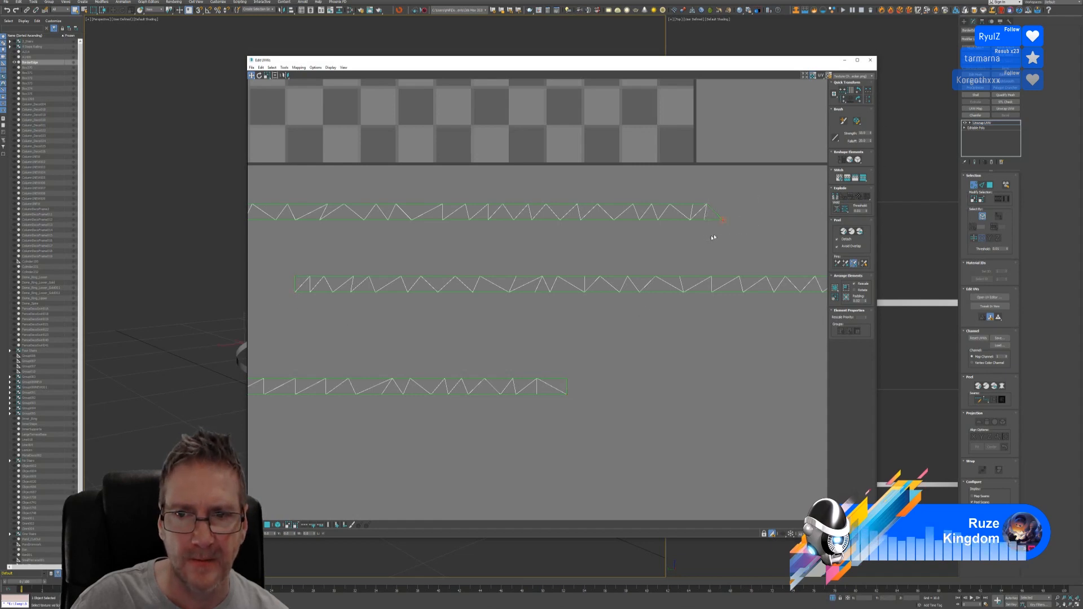
pyautogui.scroll(2, 729, 194)
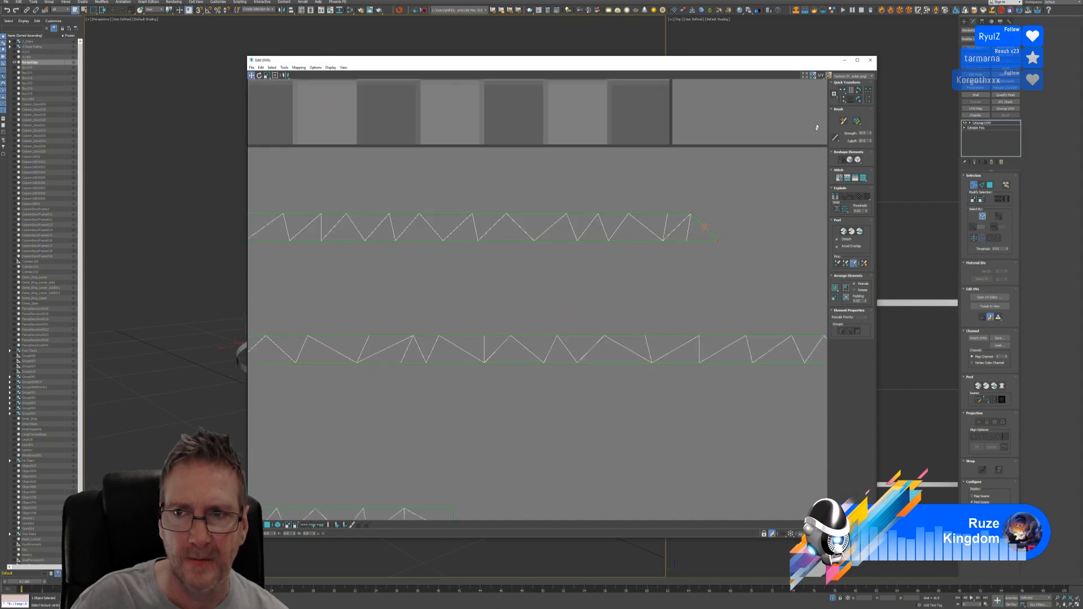
pyautogui.click(844, 101)
# Select the vertices at the right end of the second strip and align them vertically
pyautogui.scroll(-5, 564, 260)
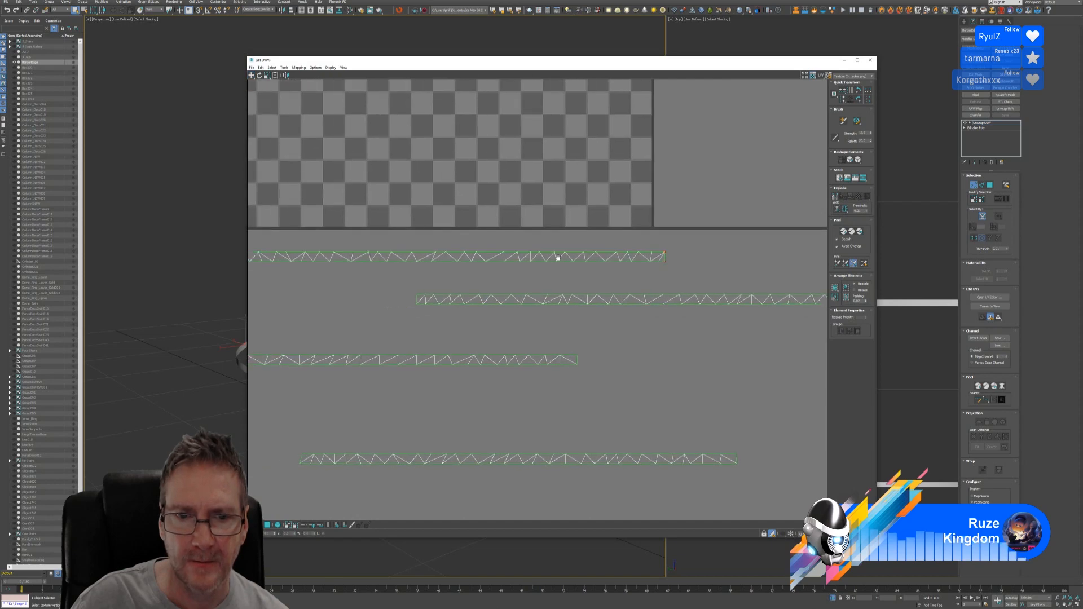
pyautogui.scroll(-2, 557, 257)
pyautogui.scroll(6, 685, 310)
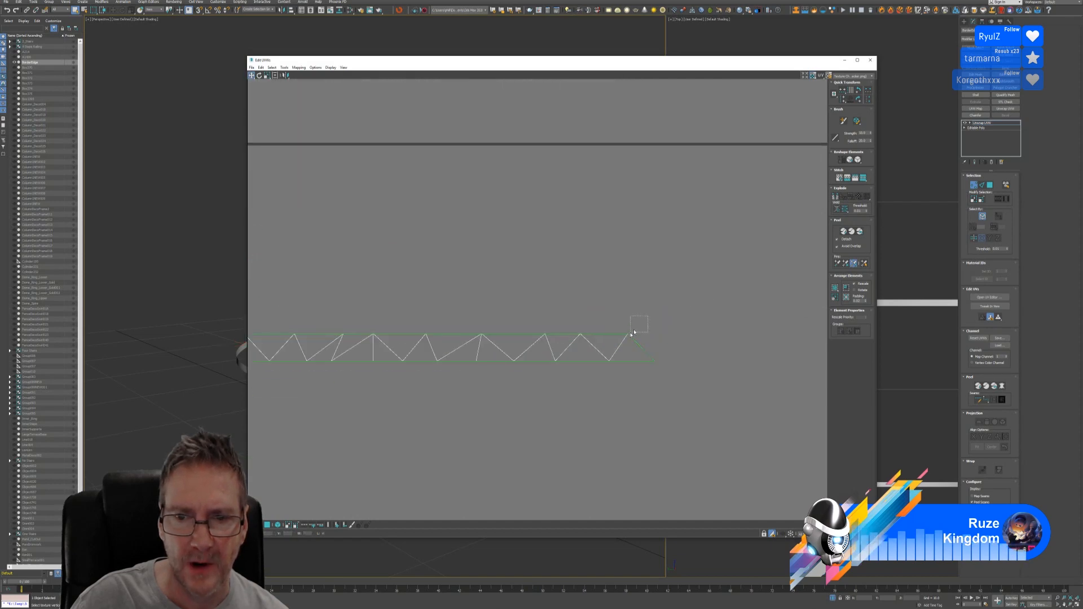
pyautogui.moveTo(634, 333); pyautogui.dragTo(627, 337)
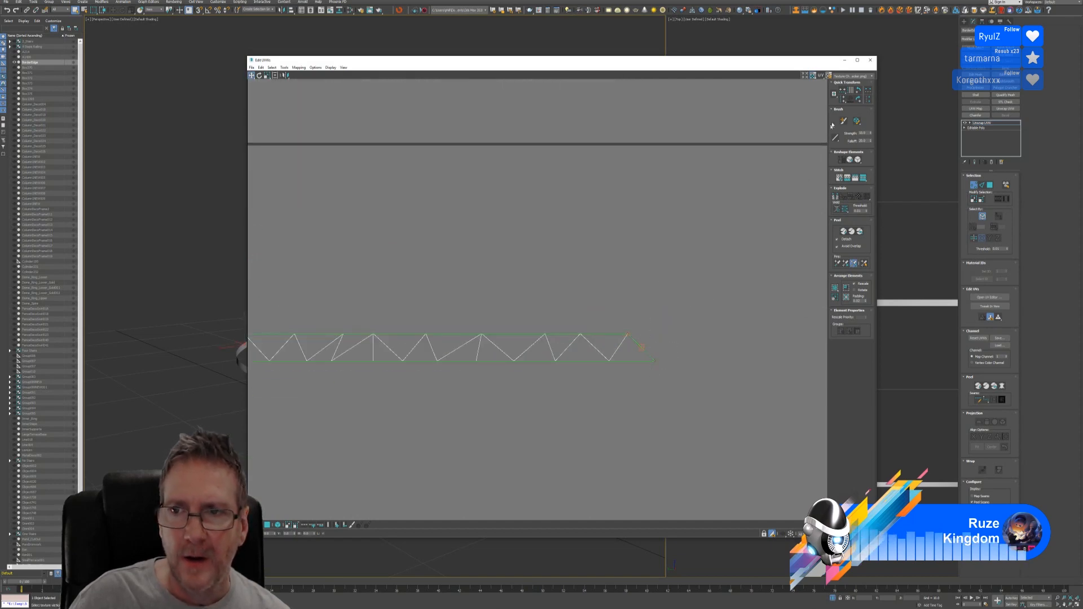
# Align the two vertices at the left end of the uppermost strip vertically
pyautogui.scroll(-3, 616, 283)
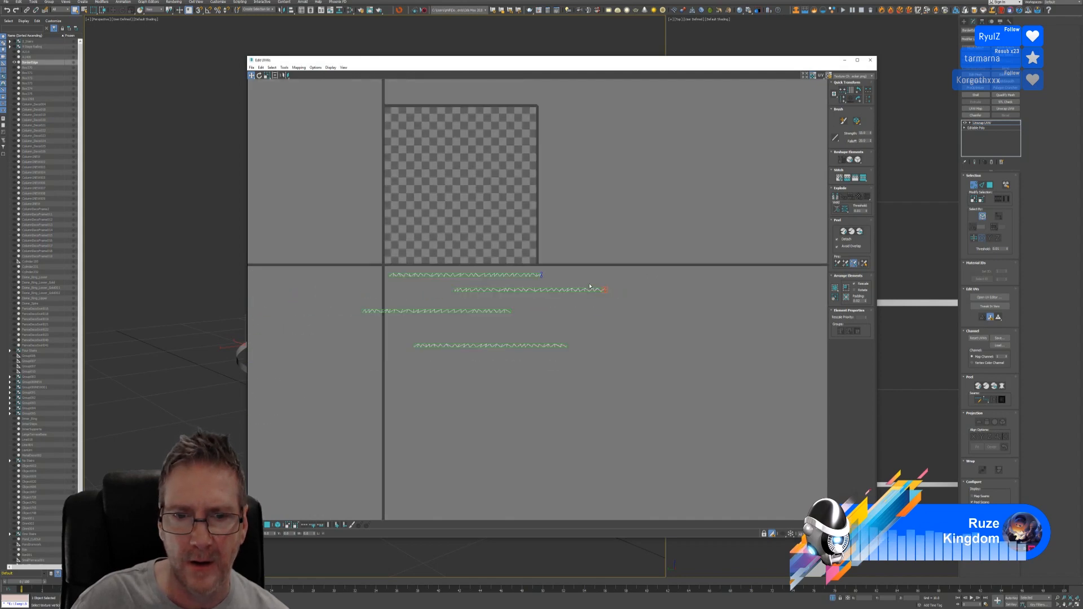
pyautogui.scroll(6, 468, 233)
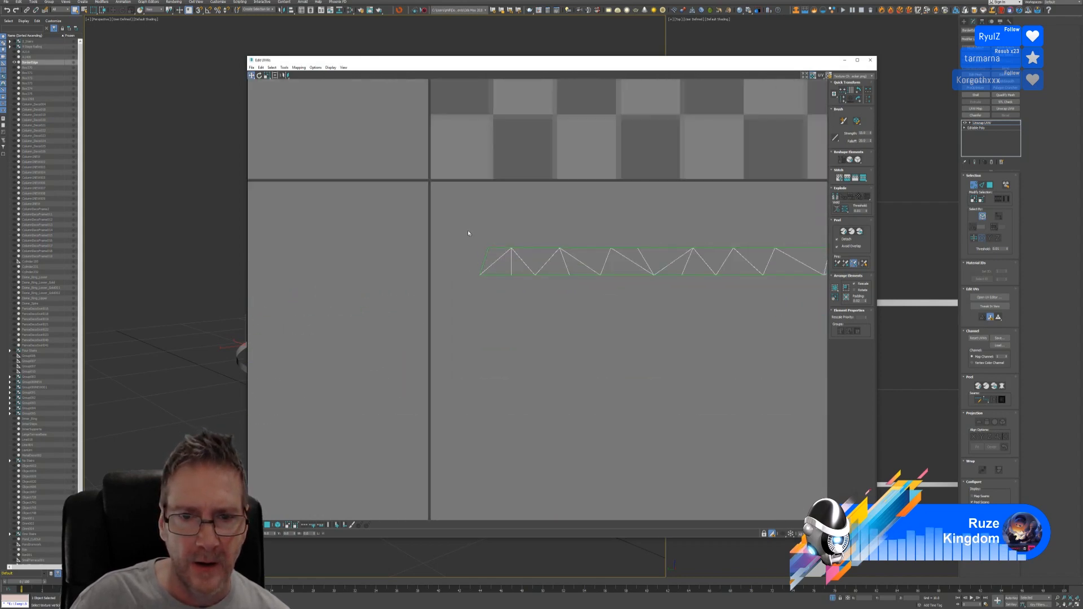
pyautogui.moveTo(468, 233); pyautogui.dragTo(495, 280)
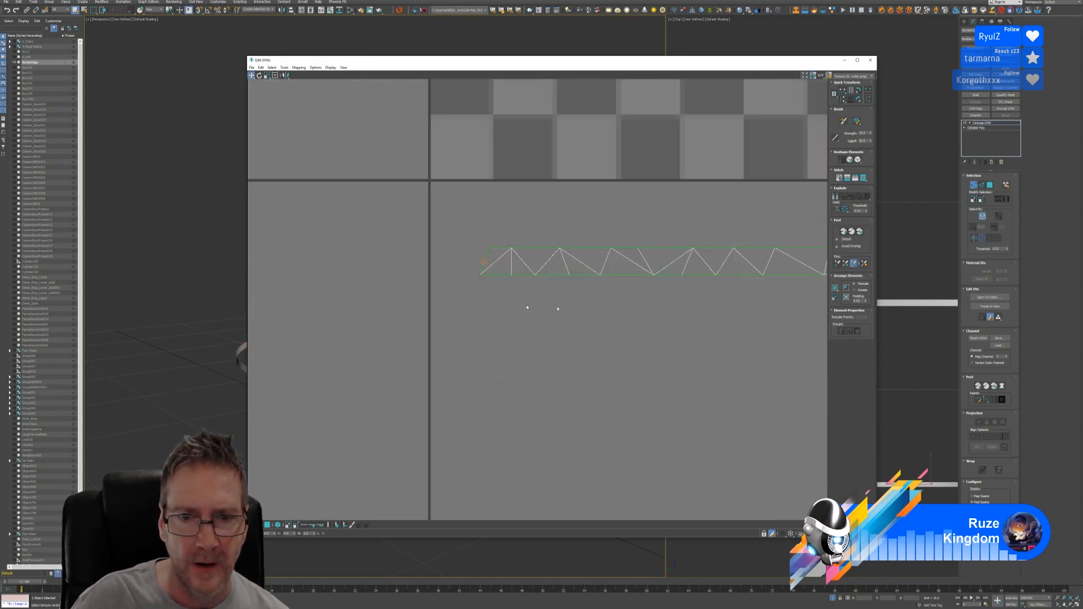
pyautogui.click(845, 99)
# Straighten the left end of the third strip by aligning its end vertices vertically
pyautogui.scroll(-3, 549, 303)
pyautogui.scroll(4, 544, 278)
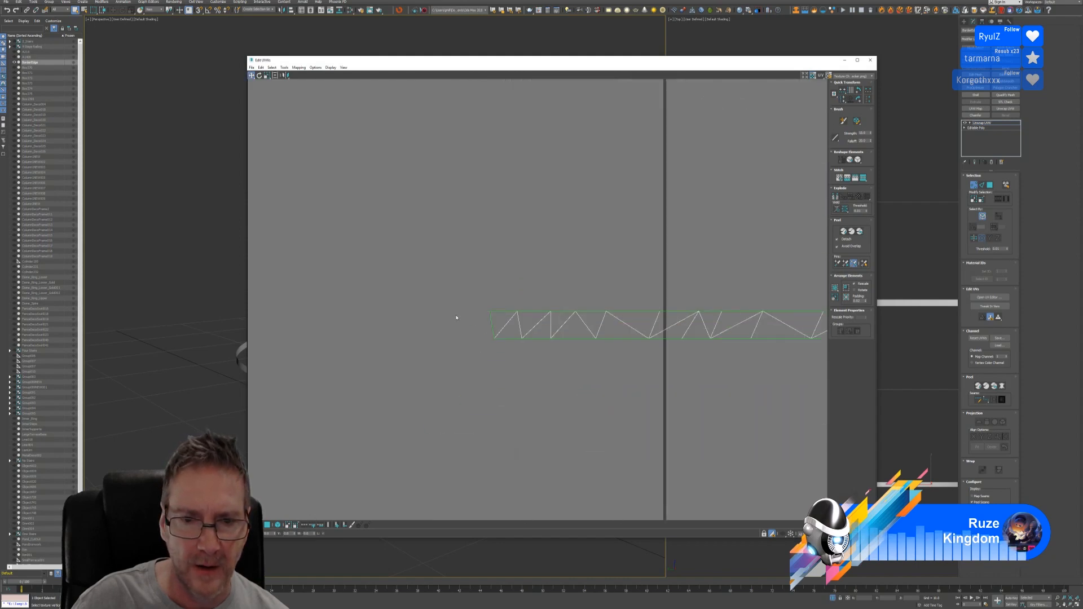
pyautogui.moveTo(492, 348); pyautogui.dragTo(480, 296)
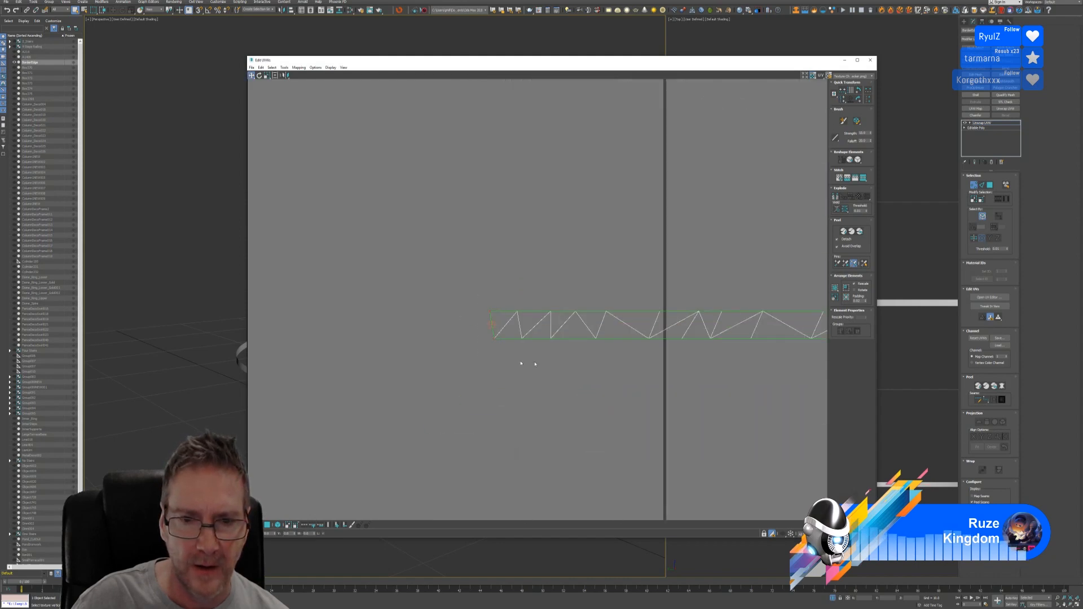
pyautogui.click(844, 100)
# Straighten both ends of the lowest strip by aligning the vertices of each end vertically
pyautogui.scroll(-3, 508, 305)
pyautogui.scroll(4, 440, 225)
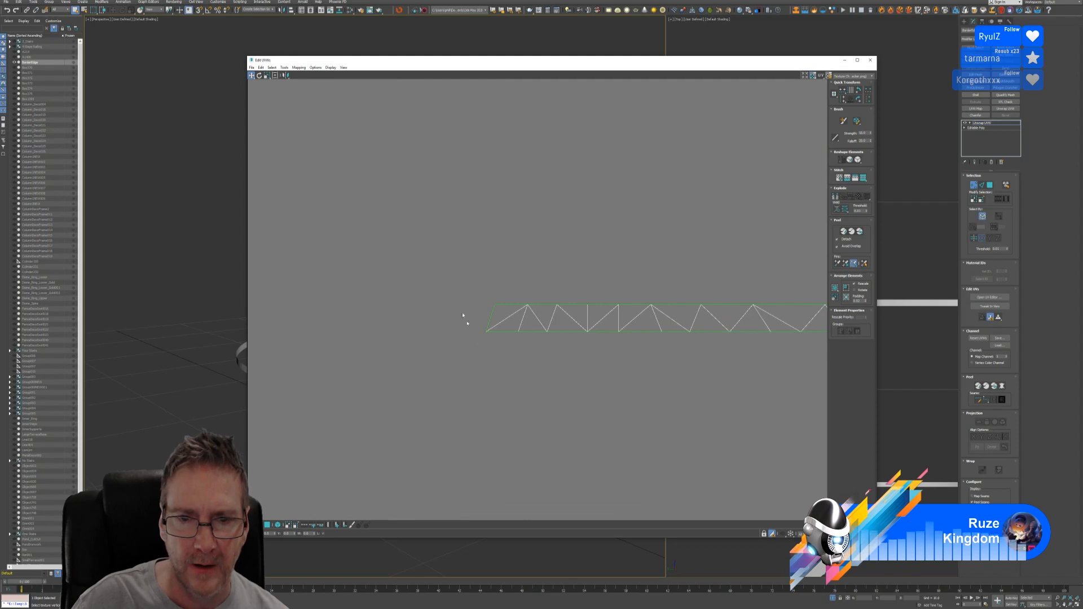
pyautogui.moveTo(463, 316); pyautogui.dragTo(499, 366)
pyautogui.scroll(-3, 673, 254)
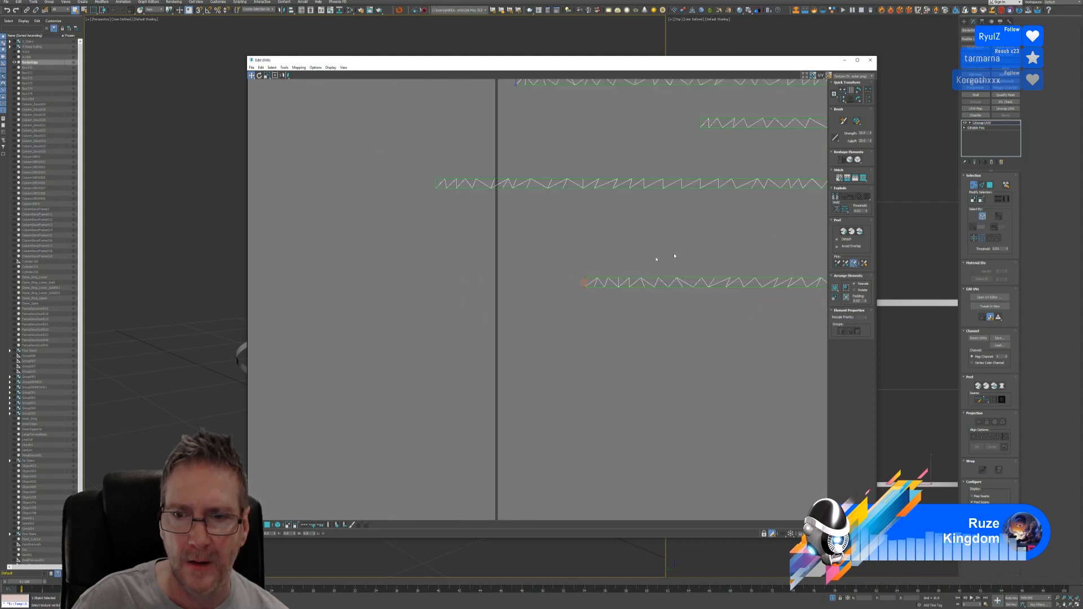
pyautogui.moveTo(673, 254); pyautogui.dragTo(462, 258, button='middle')
pyautogui.scroll(-1, 528, 269)
pyautogui.scroll(5, 733, 285)
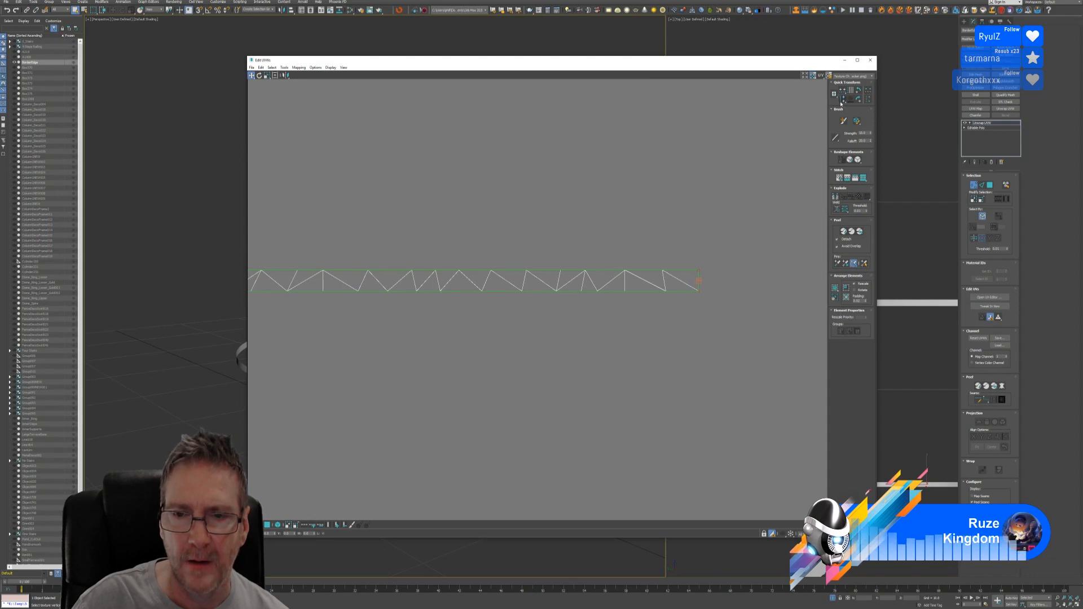
# Switch to edge selection, select the third strip's straightened right end edge and try Weld Selected on it
pyautogui.scroll(-5, 583, 218)
pyautogui.moveTo(483, 242); pyautogui.dragTo(547, 324, button='middle')
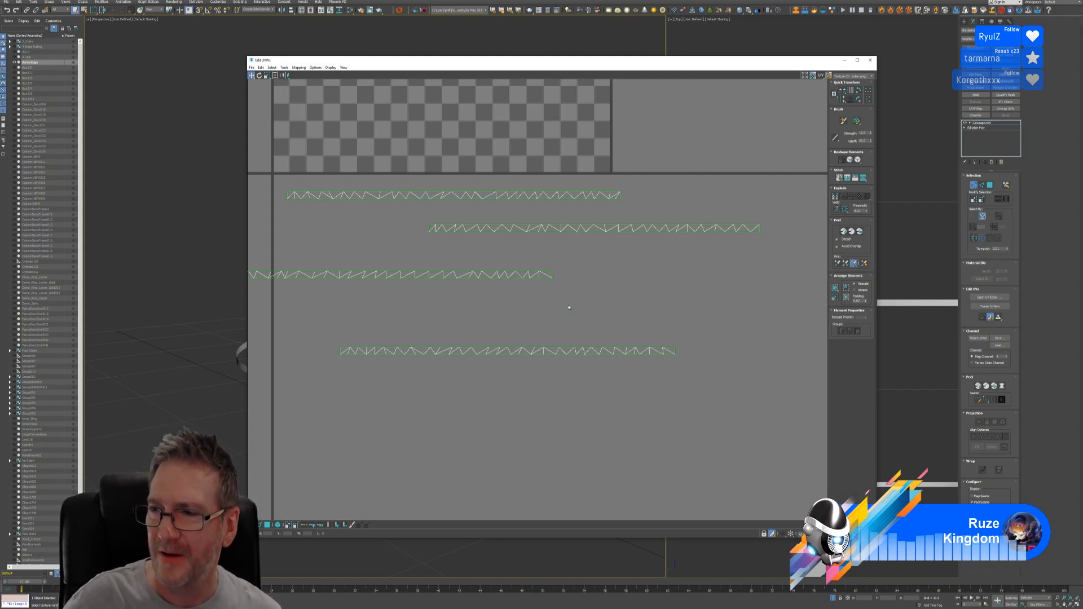
pyautogui.moveTo(444, 334); pyautogui.dragTo(448, 337, button='middle')
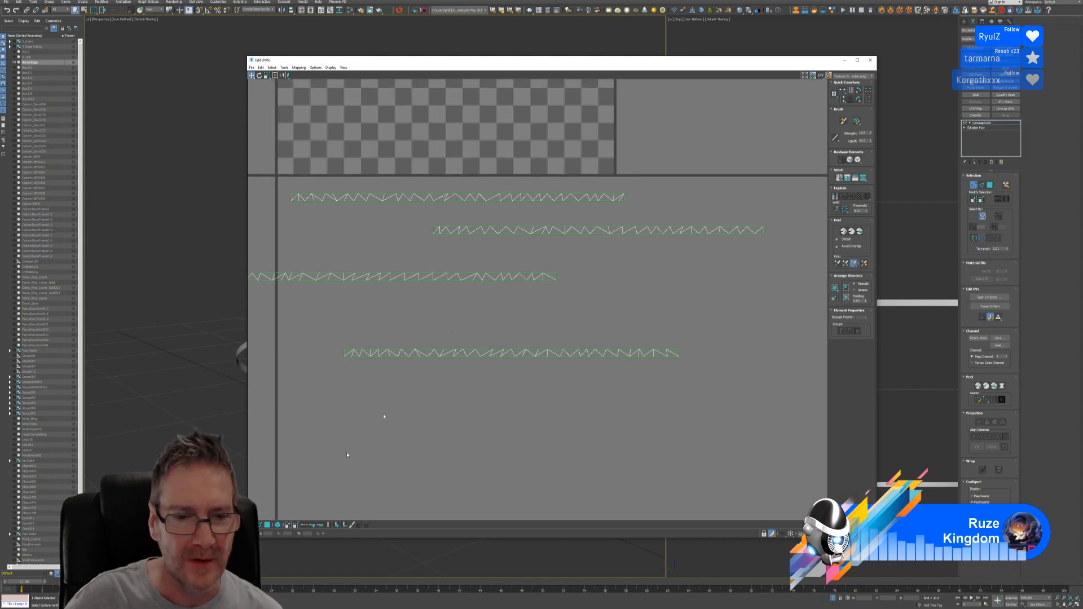
pyautogui.click(260, 525)
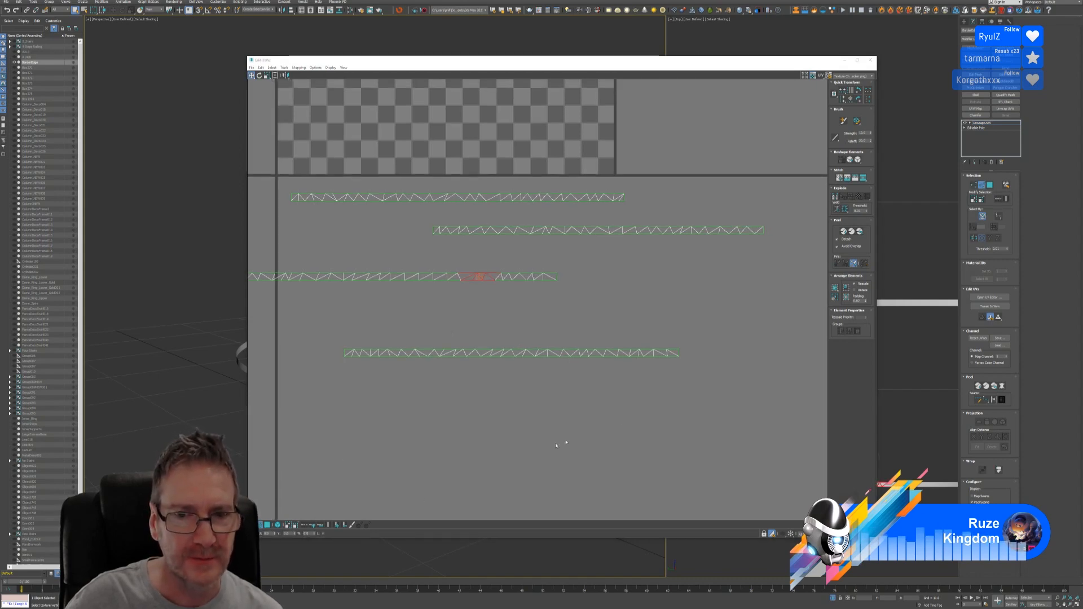
pyautogui.click(679, 387)
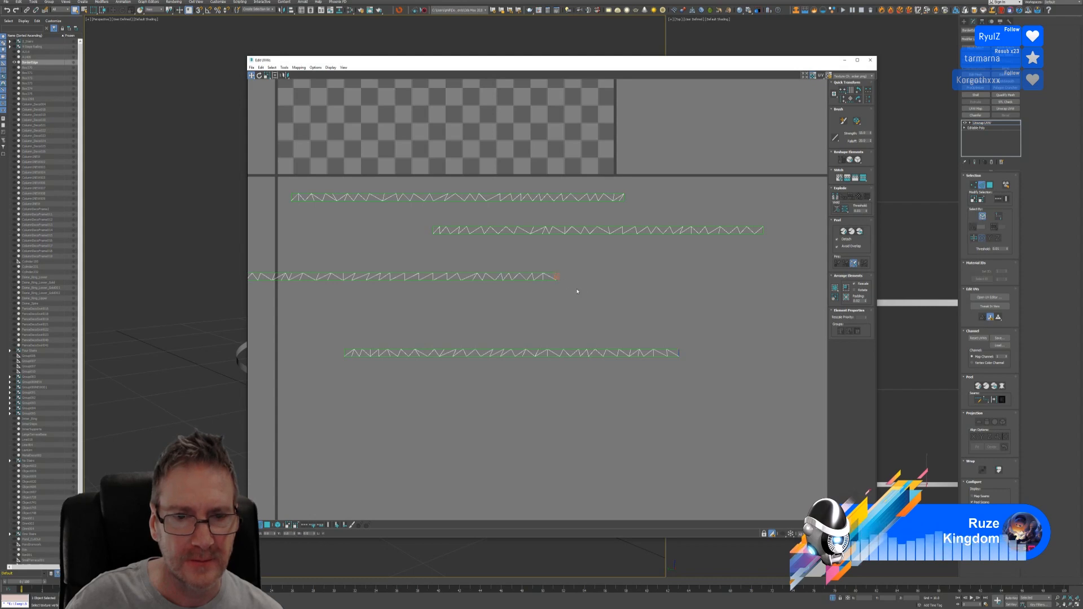
pyautogui.click(285, 68)
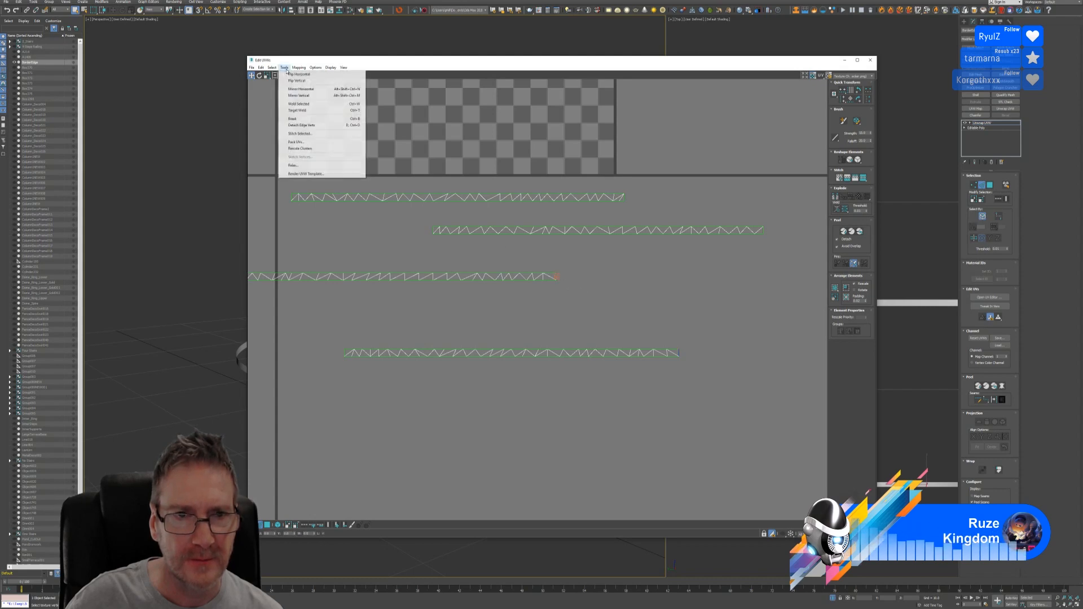
pyautogui.click(302, 104)
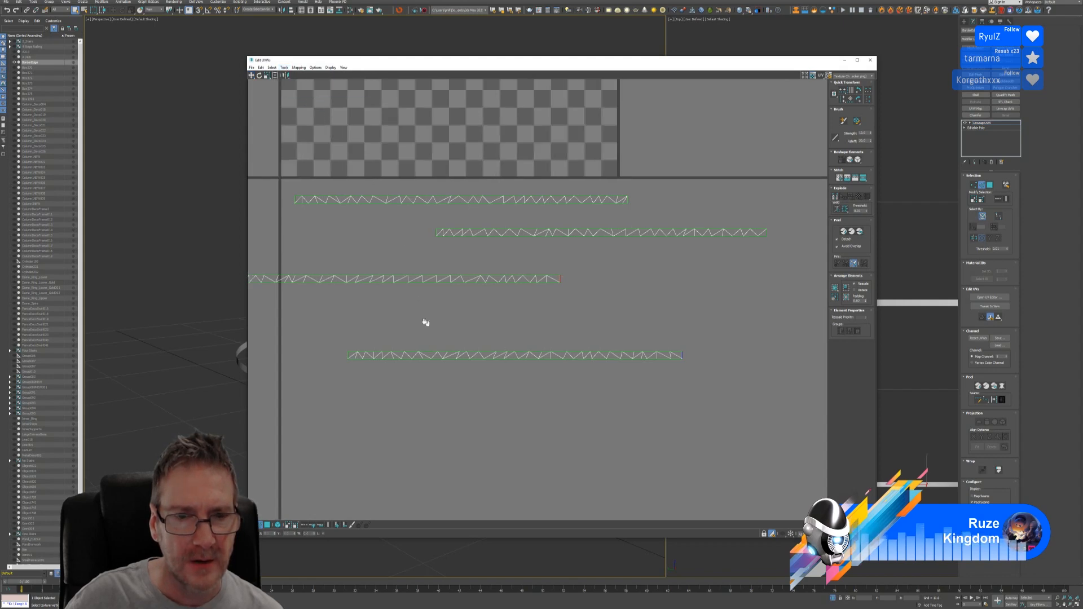
# Select the whole third strip and flip it horizontally
pyautogui.moveTo(425, 321); pyautogui.dragTo(512, 355, button='middle')
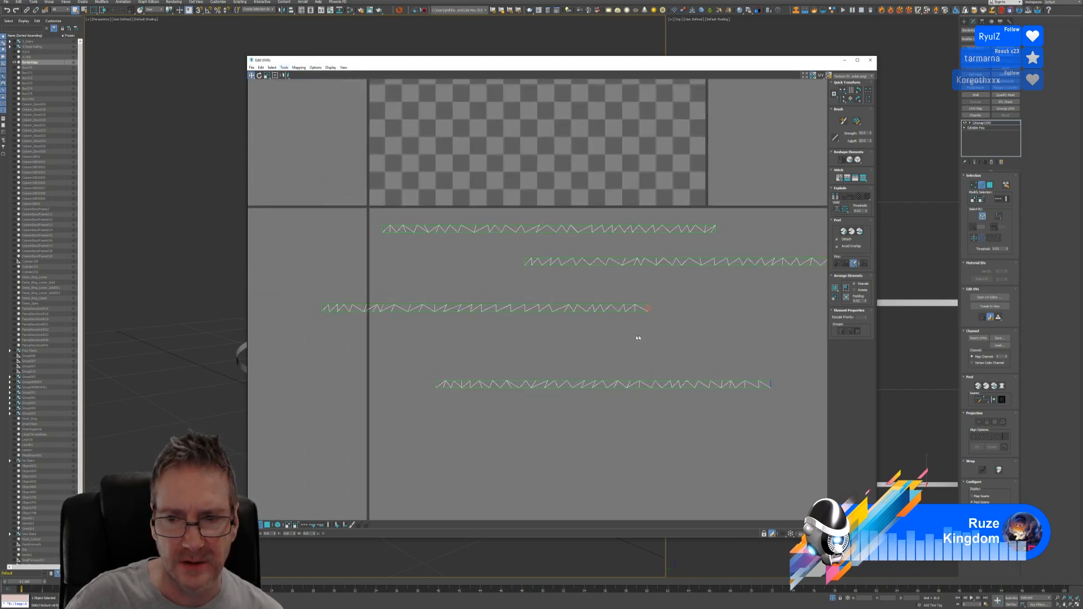
pyautogui.moveTo(638, 338); pyautogui.dragTo(576, 328, button='middle')
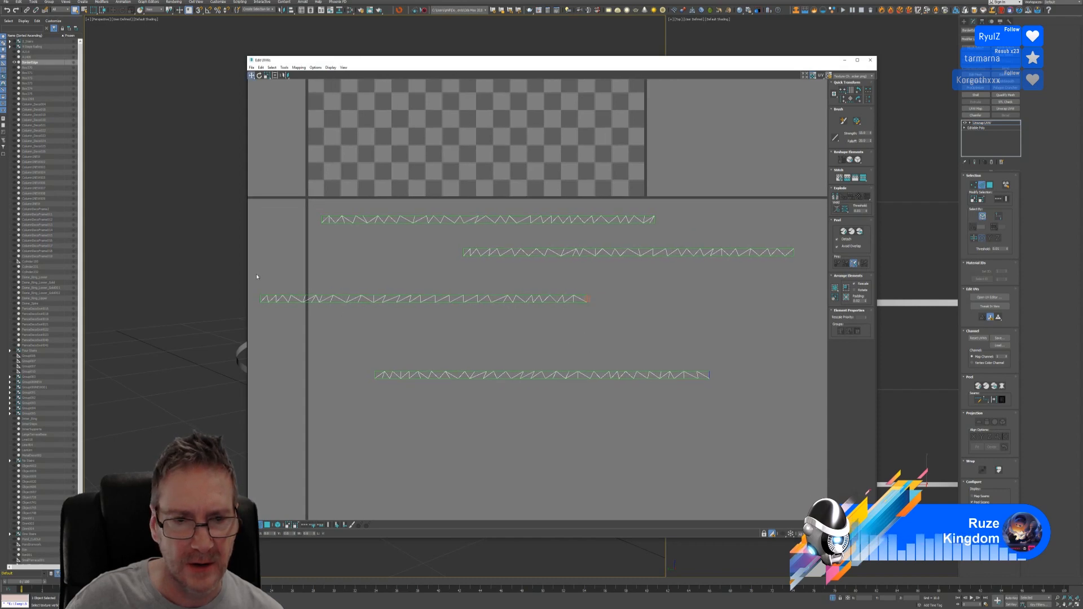
pyautogui.moveTo(608, 320); pyautogui.dragTo(259, 275)
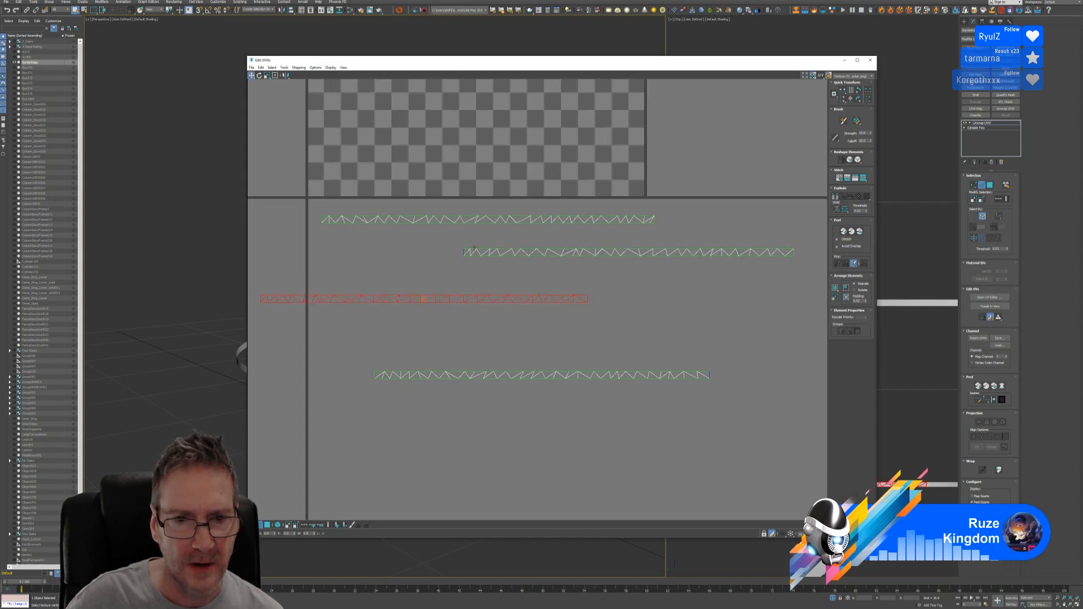
pyautogui.click(260, 75)
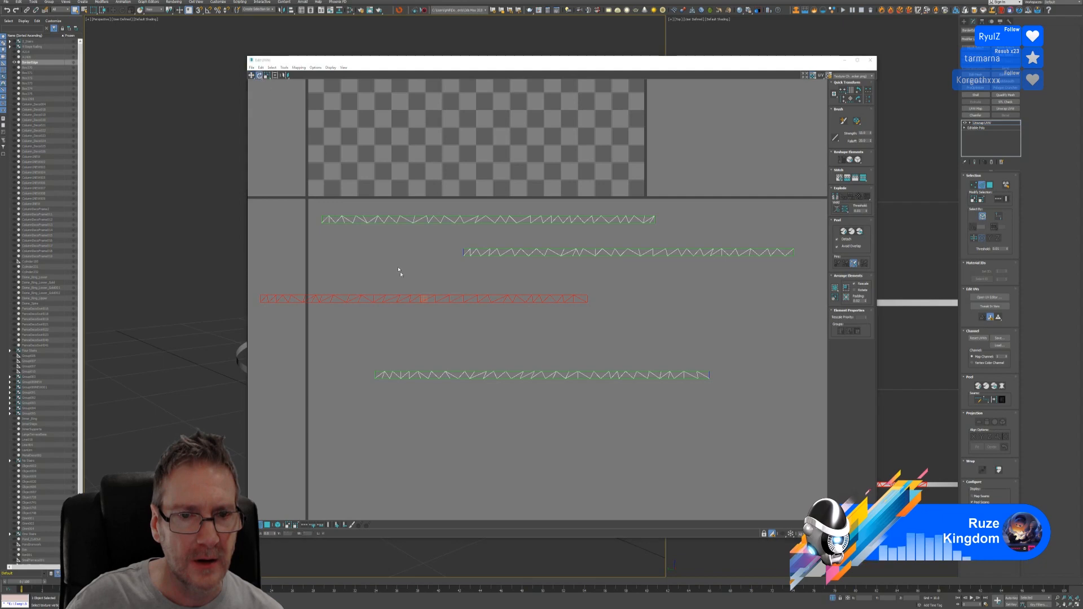
pyautogui.moveTo(398, 298); pyautogui.dragTo(484, 299)
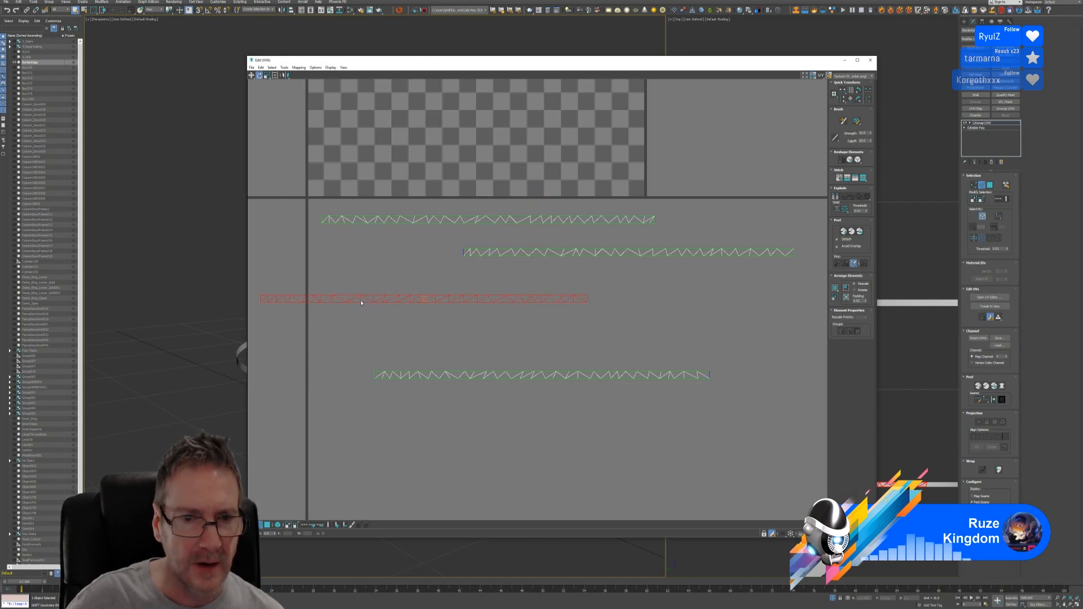
pyautogui.click(285, 68)
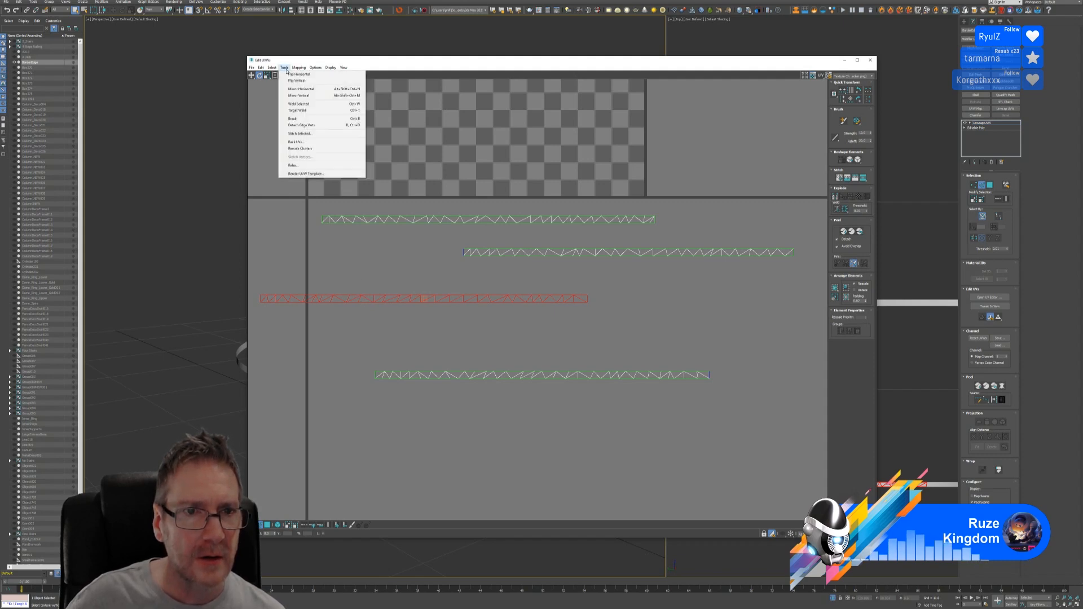
pyautogui.click(289, 70)
pyautogui.click(289, 70)
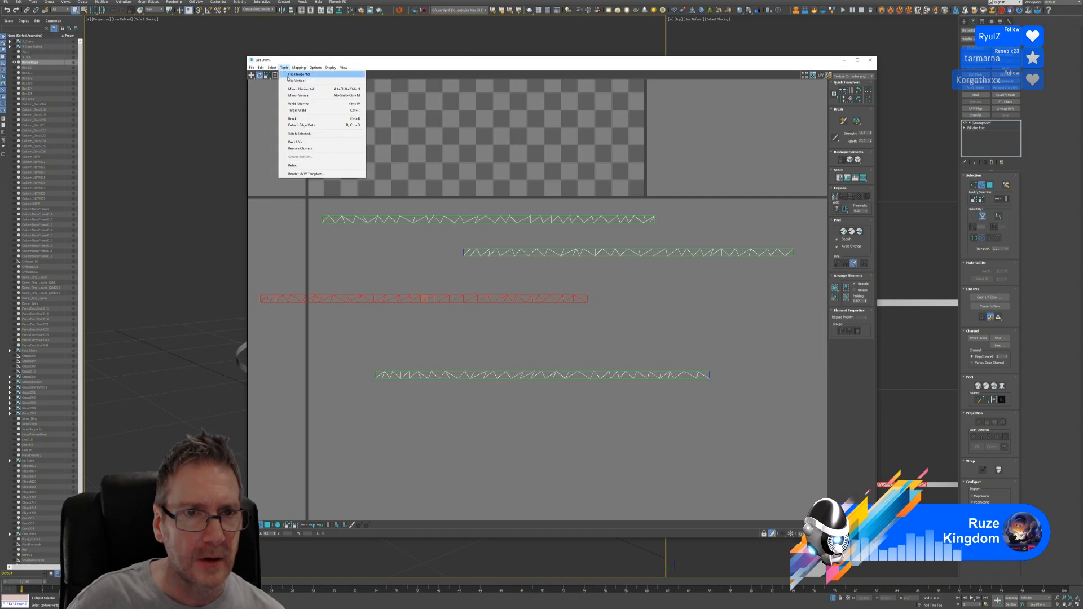
pyautogui.click(293, 74)
# Move the flipped strip into line with the lowest strip, just beyond that strip's right end
pyautogui.click(251, 75)
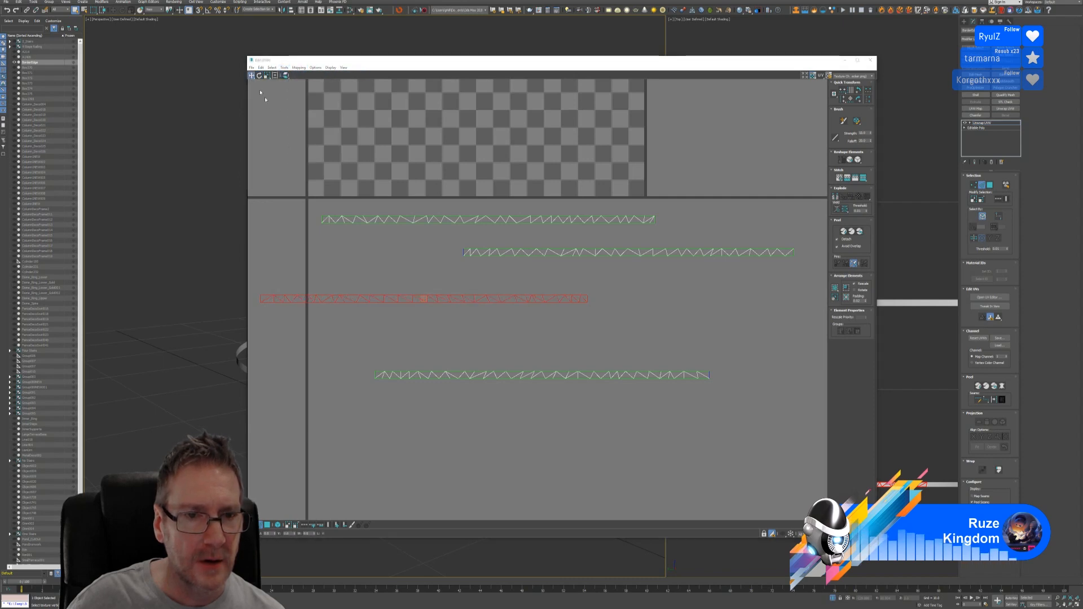
pyautogui.scroll(-2, 357, 292)
pyautogui.moveTo(368, 301); pyautogui.dragTo(697, 360)
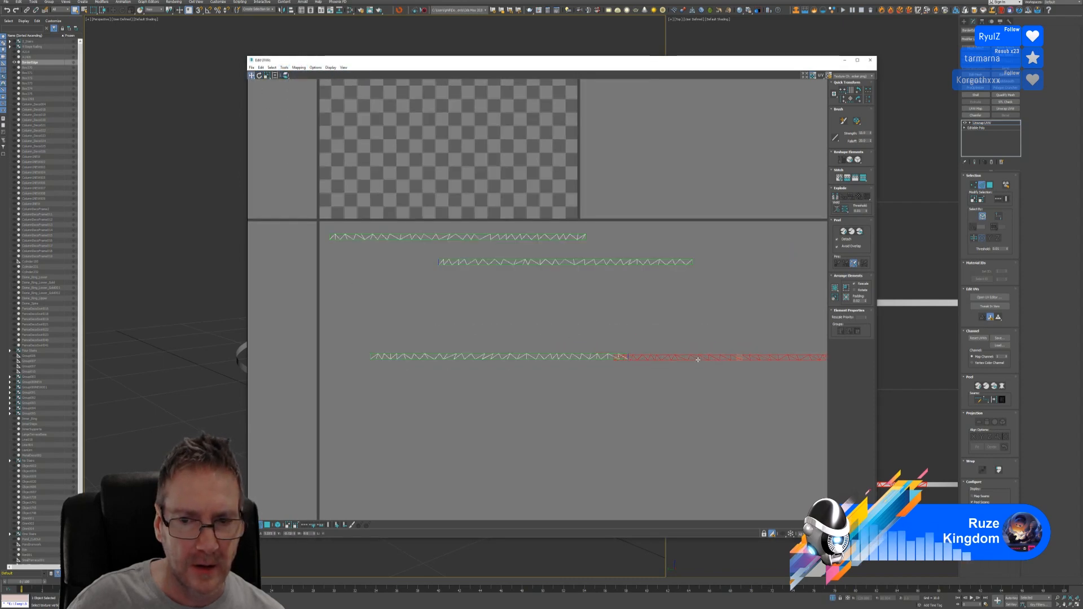
pyautogui.scroll(6, 648, 363)
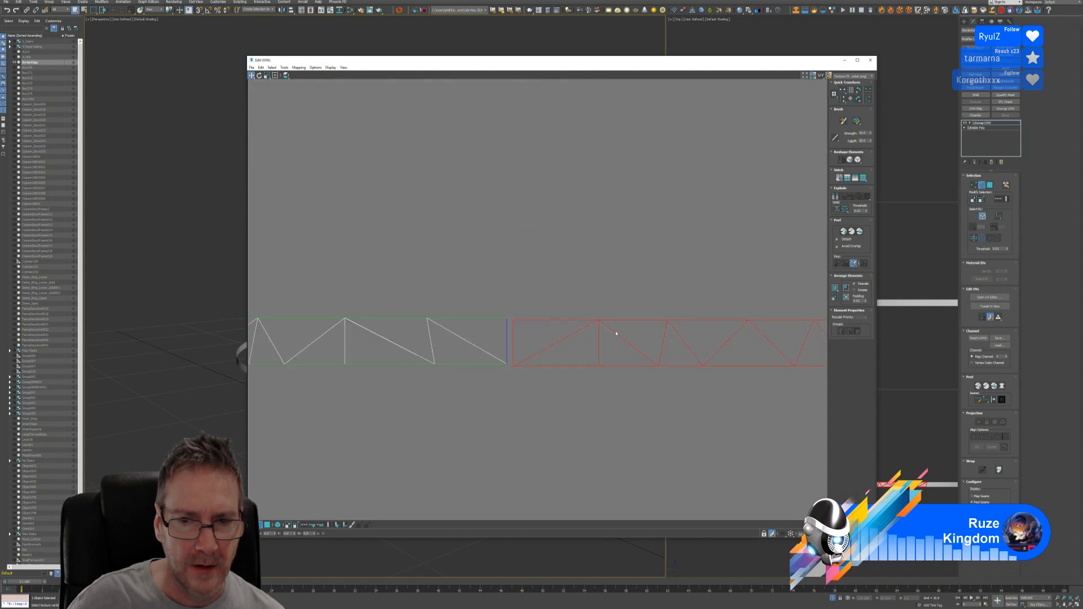
pyautogui.moveTo(526, 313); pyautogui.dragTo(548, 303, button='middle')
# Select the facing end edges of the two lined-up strips and try Weld Selected on them
pyautogui.click(462, 405)
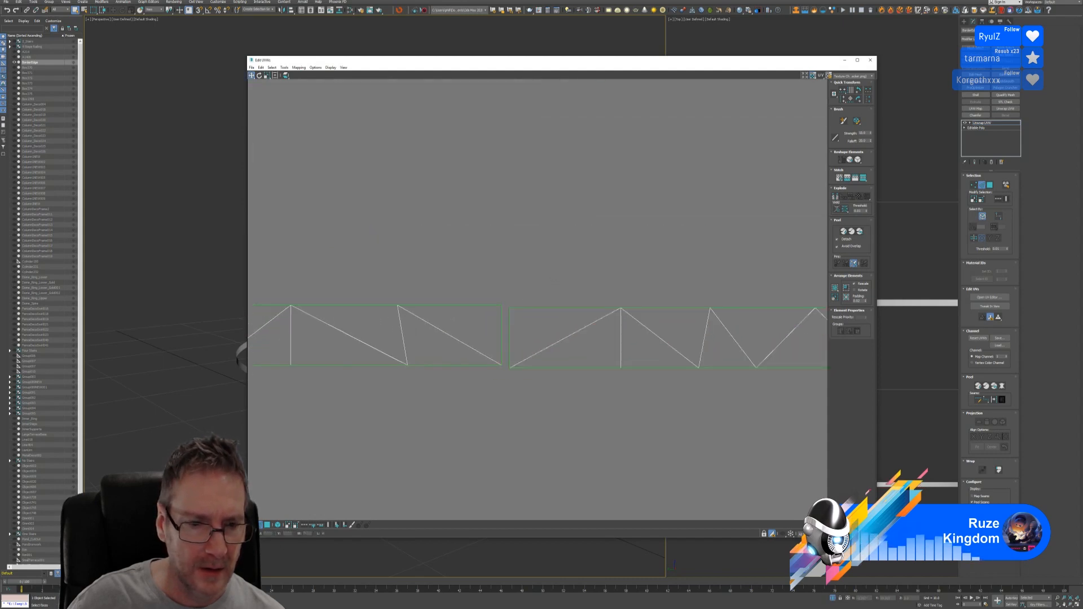
pyautogui.press('1')
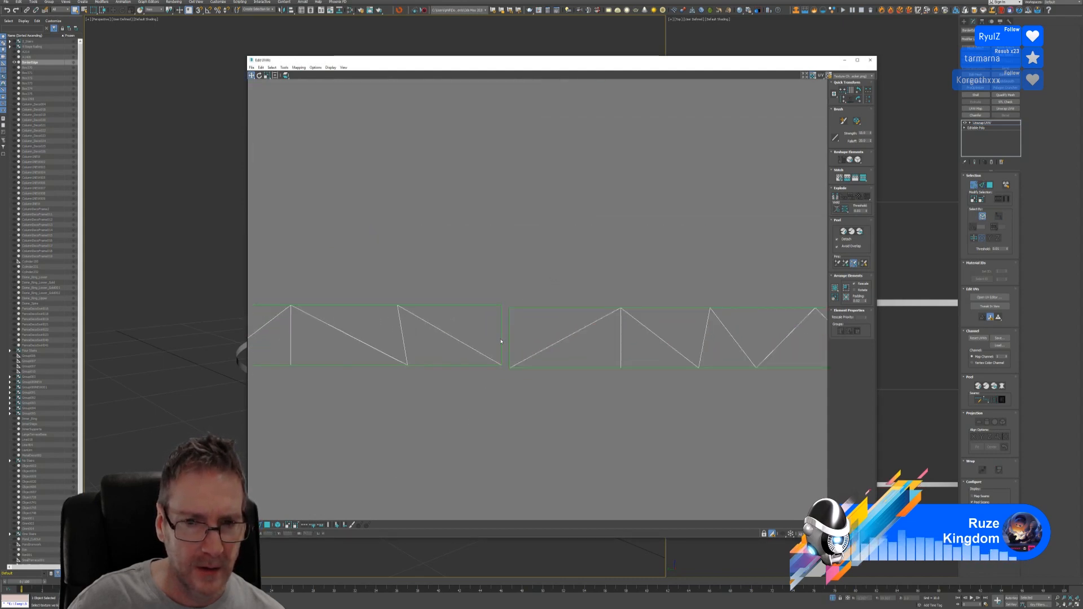
pyautogui.moveTo(493, 338); pyautogui.dragTo(506, 342)
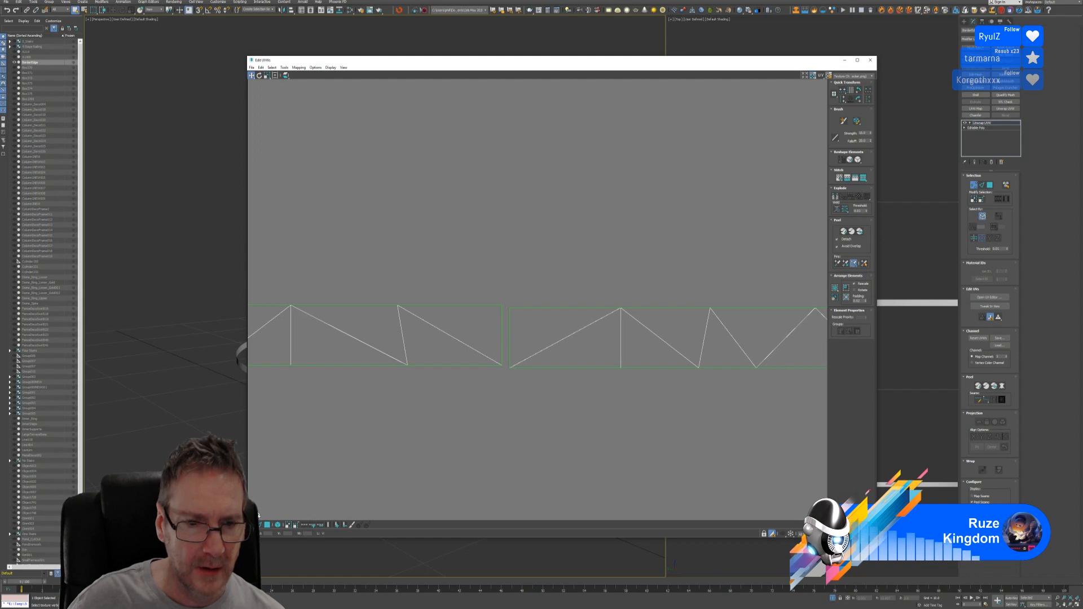
pyautogui.press('2')
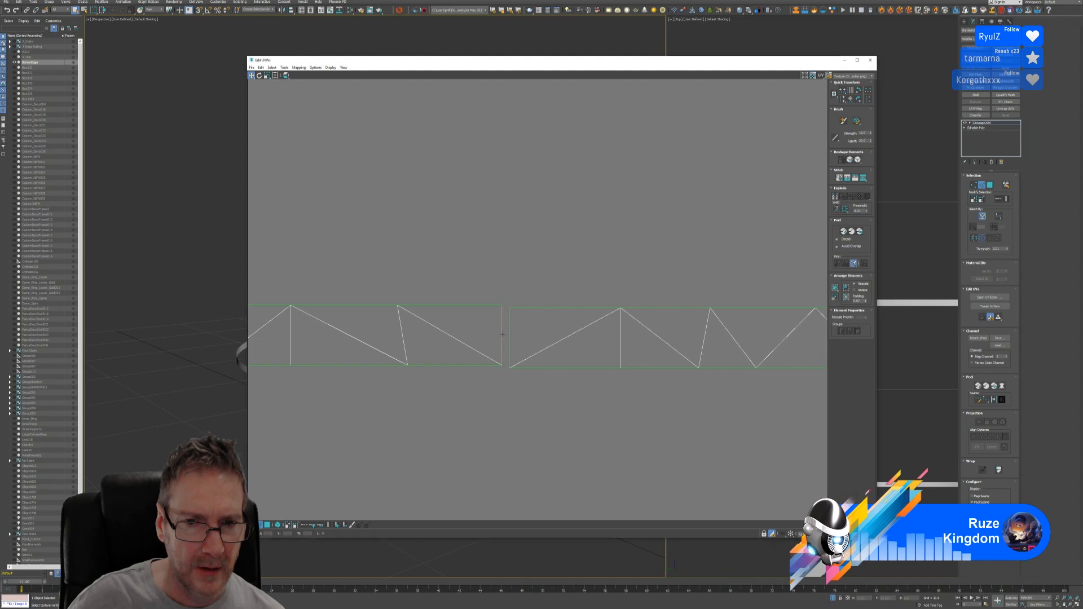
pyautogui.click(501, 337)
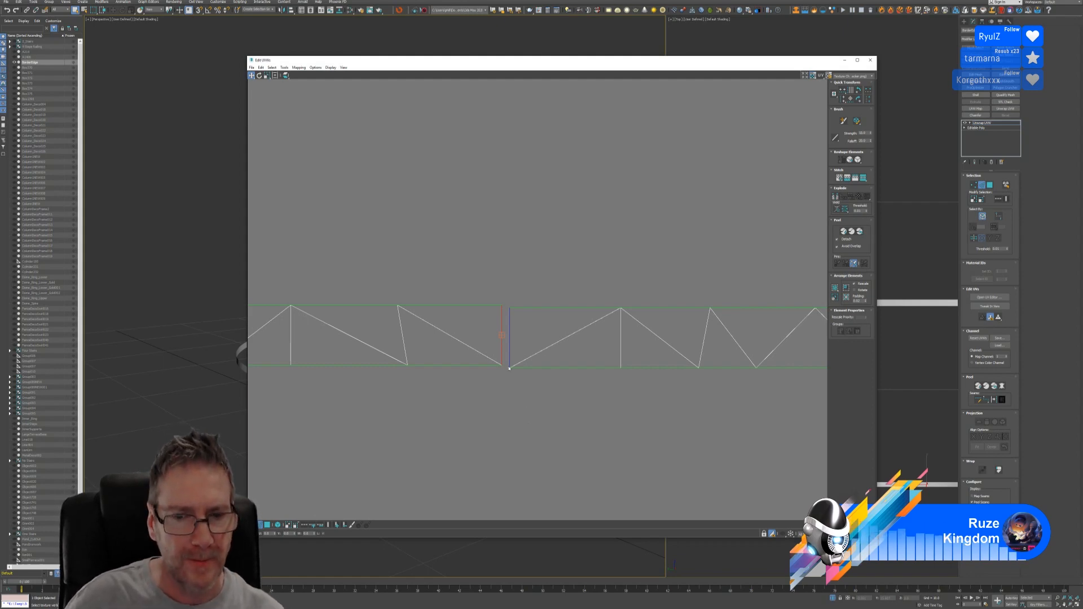
pyautogui.click(508, 250)
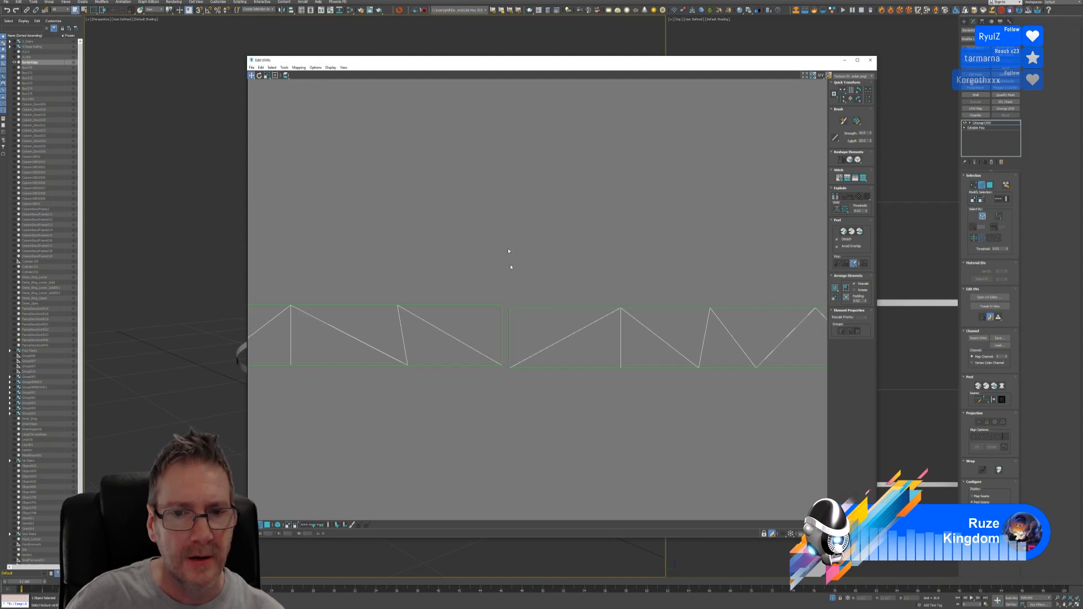
pyautogui.moveTo(520, 331); pyautogui.dragTo(518, 330)
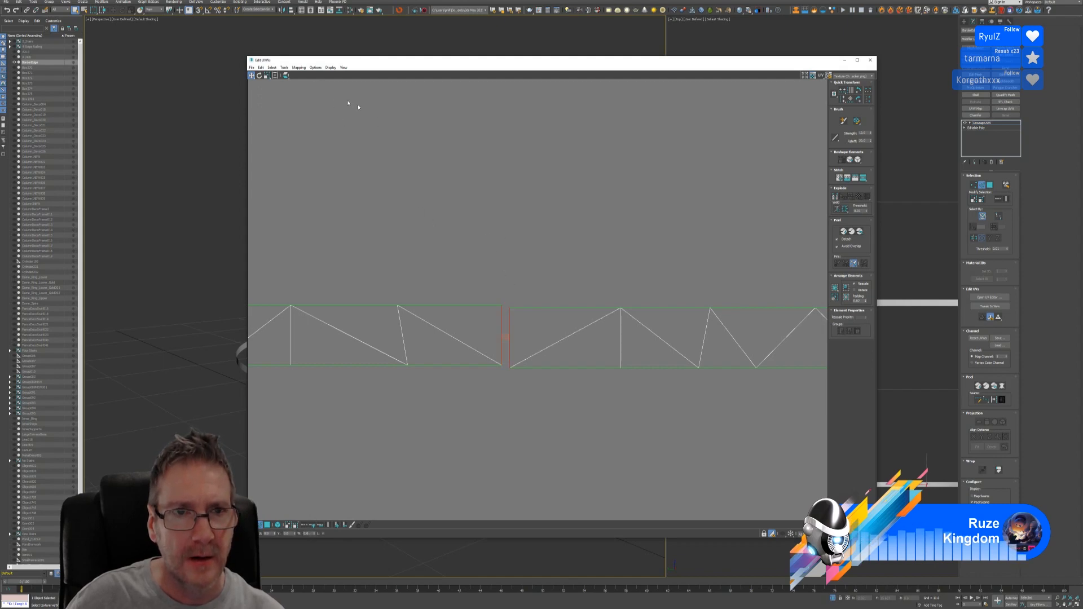
pyautogui.click(272, 67)
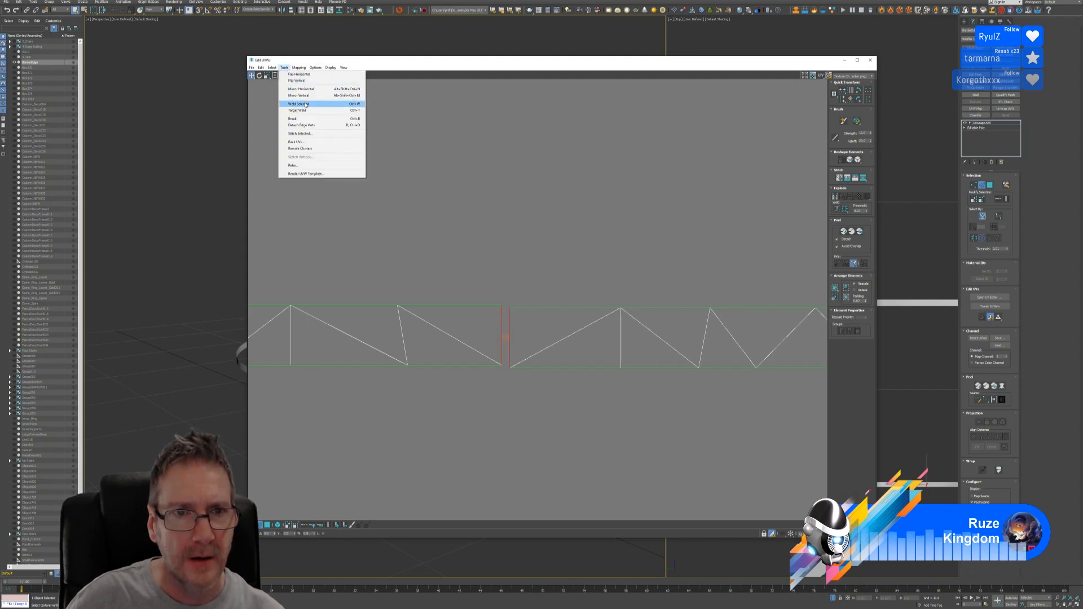
pyautogui.click(306, 105)
# Try to join the two facing end edges with Target Weld
pyautogui.click(284, 67)
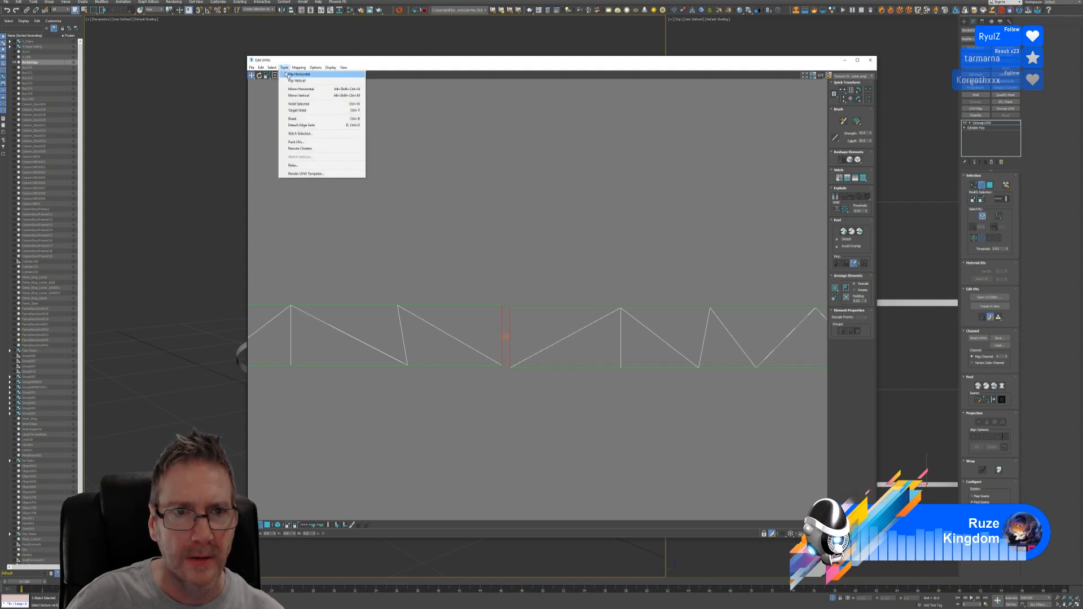
pyautogui.click(310, 110)
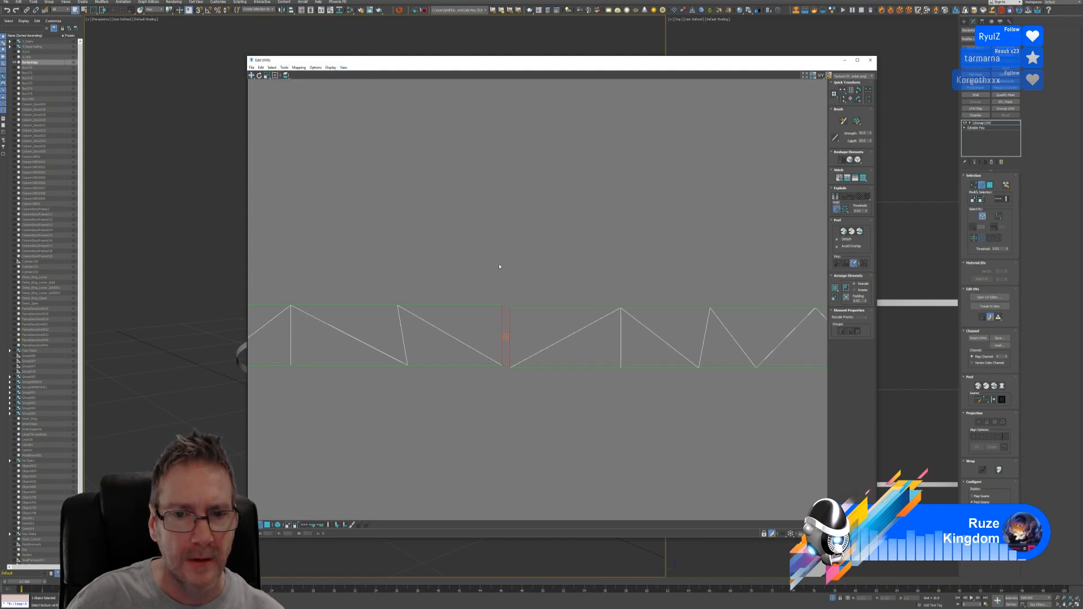
pyautogui.moveTo(502, 324); pyautogui.dragTo(510, 361)
# Examine the gap between the two strips' facing end edges and clear the edge selection
pyautogui.scroll(-5, 527, 370)
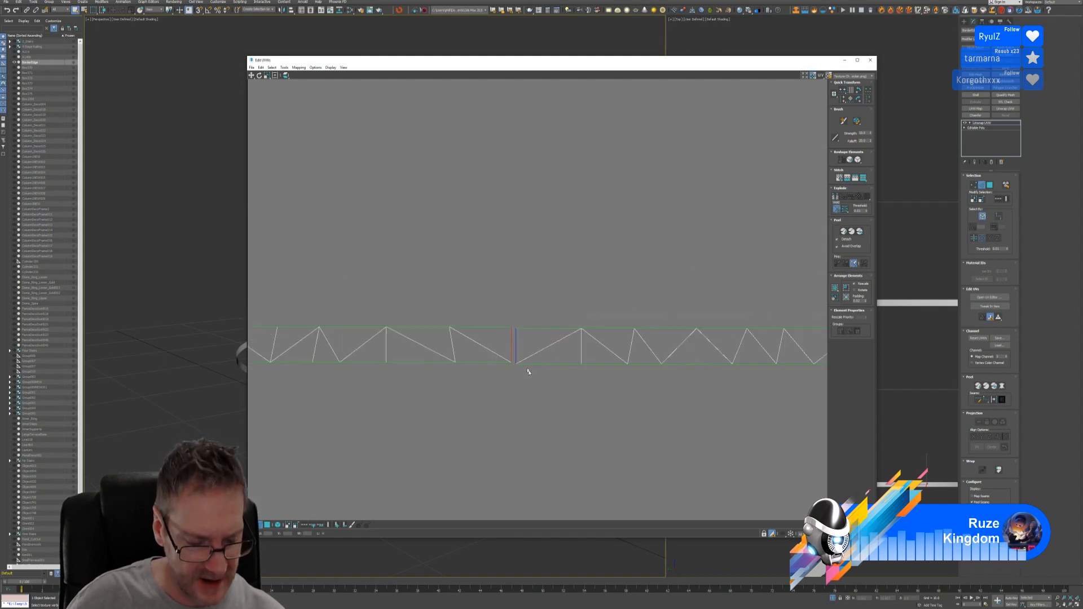
pyautogui.scroll(-2, 551, 392)
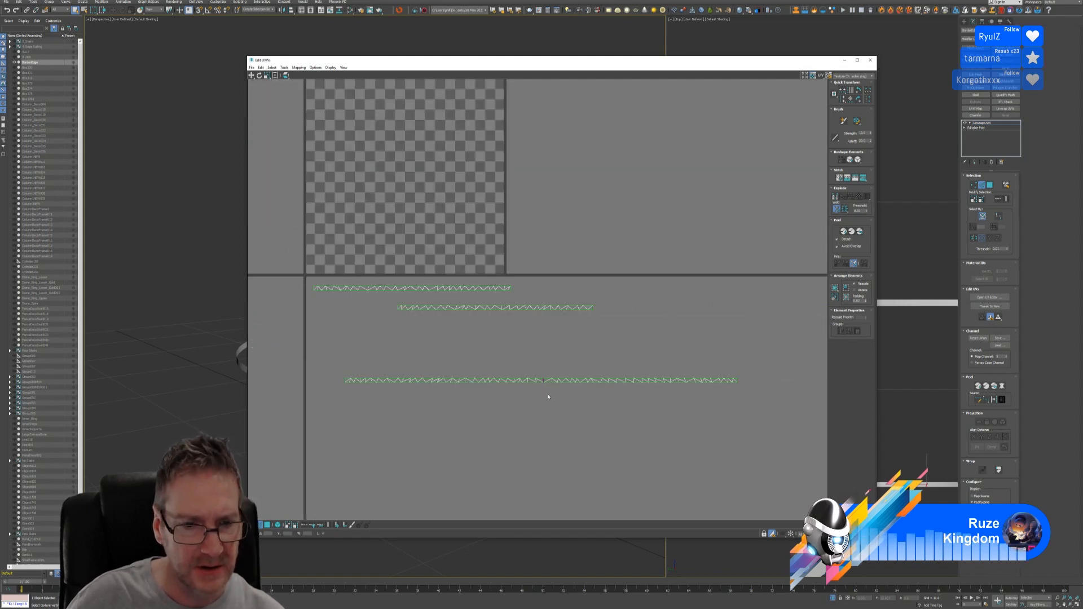
pyautogui.scroll(8, 548, 397)
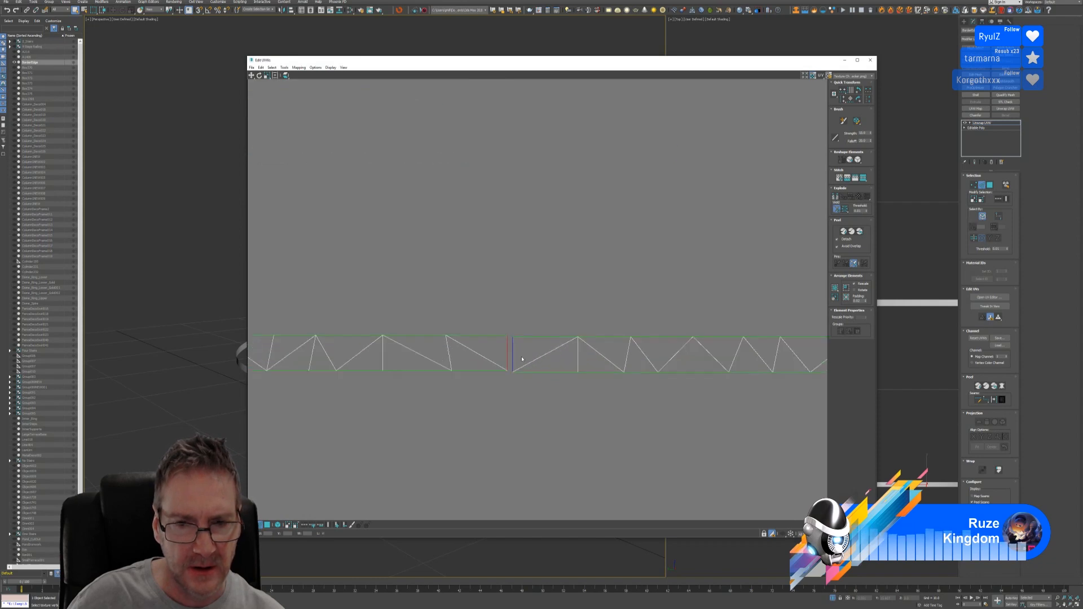
pyautogui.scroll(2, 522, 359)
pyautogui.moveTo(463, 65); pyautogui.dragTo(415, 68)
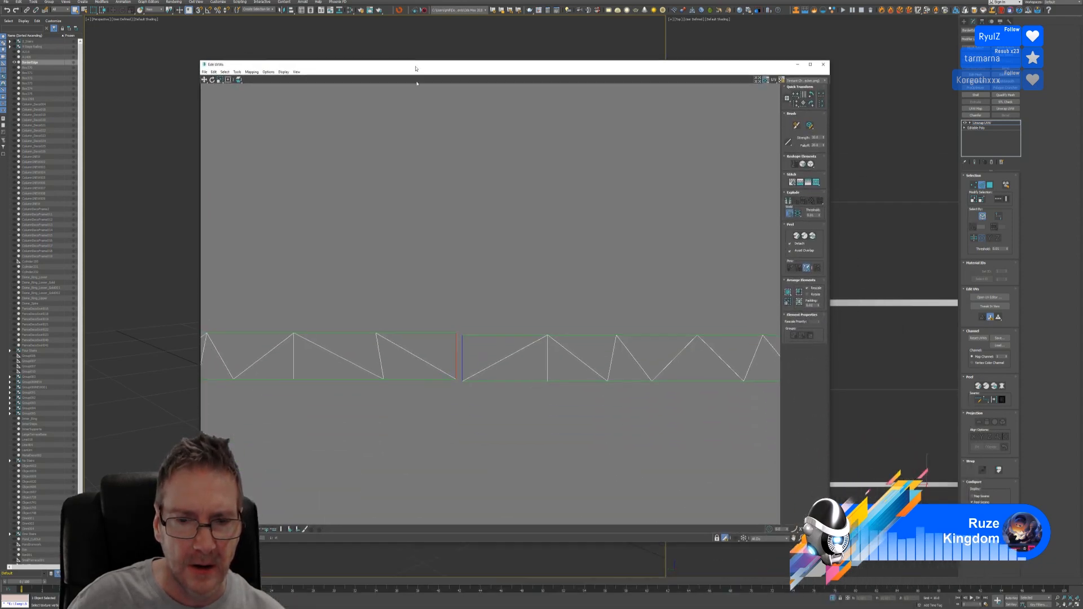
pyautogui.scroll(2, 443, 369)
pyautogui.scroll(-3, 443, 370)
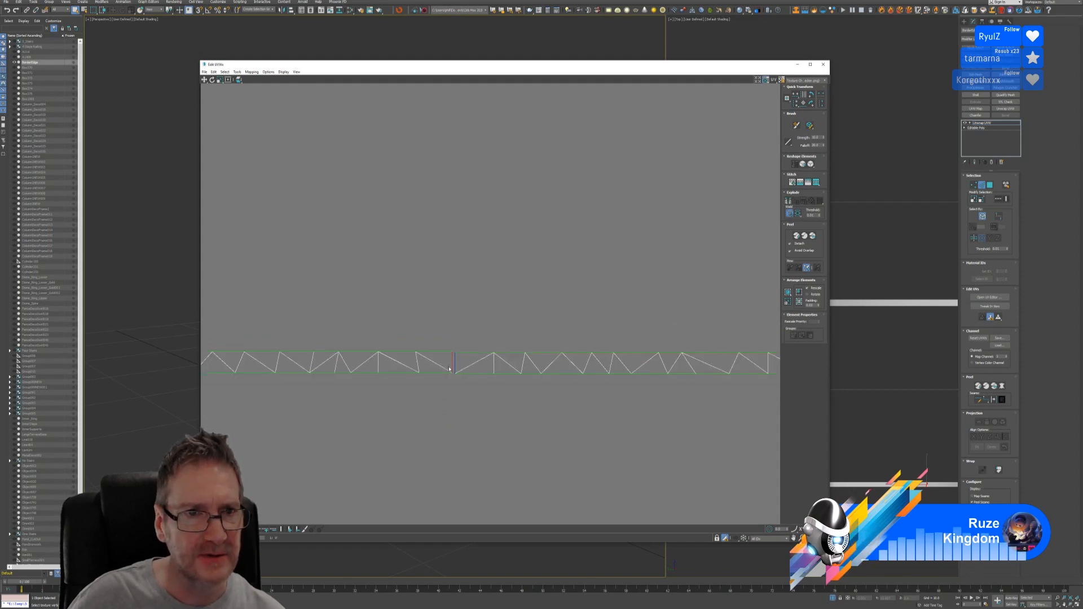
pyautogui.scroll(2, 455, 385)
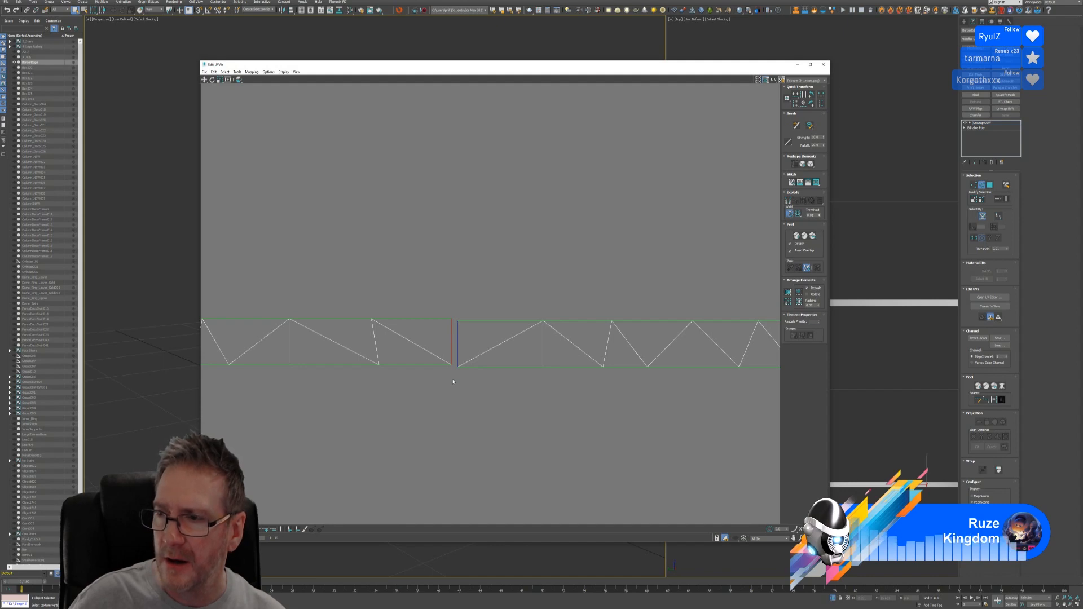
pyautogui.click(459, 365)
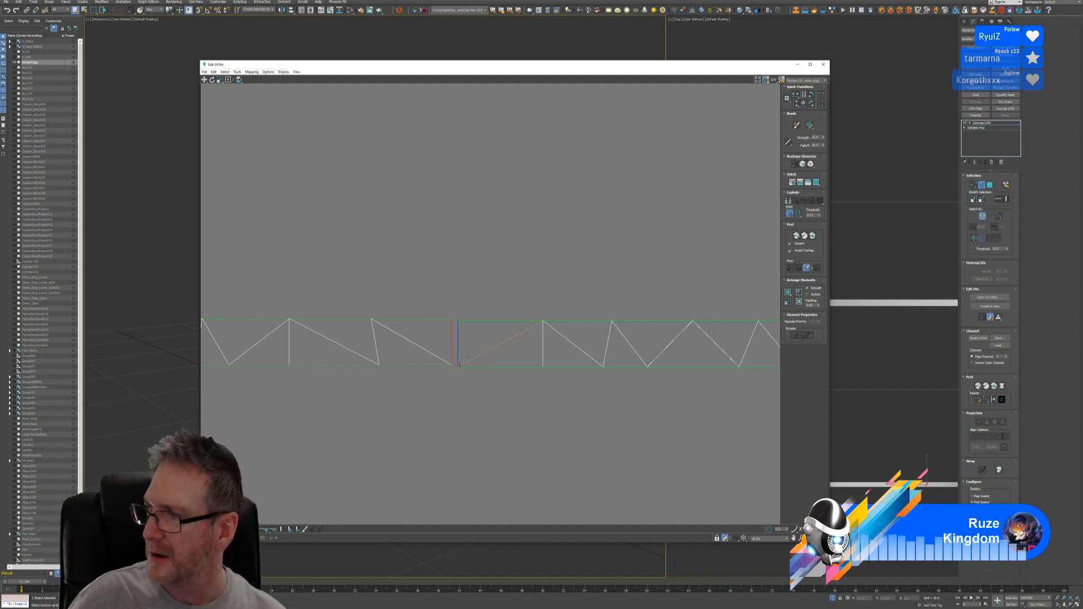
pyautogui.moveTo(453, 289); pyautogui.dragTo(471, 291, button='middle')
pyautogui.click(471, 291)
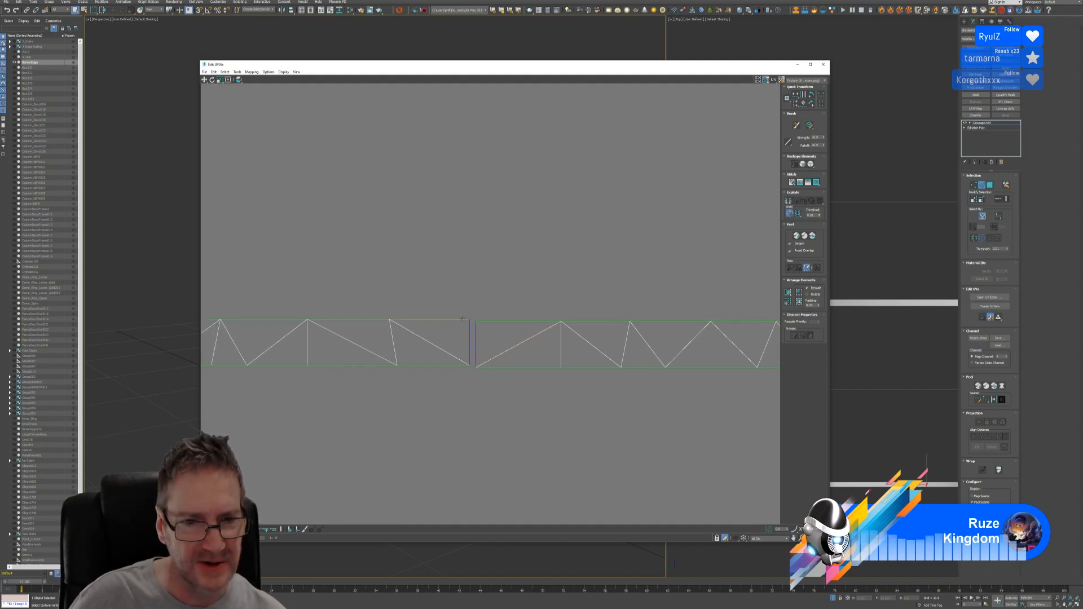
pyautogui.scroll(2, 464, 309)
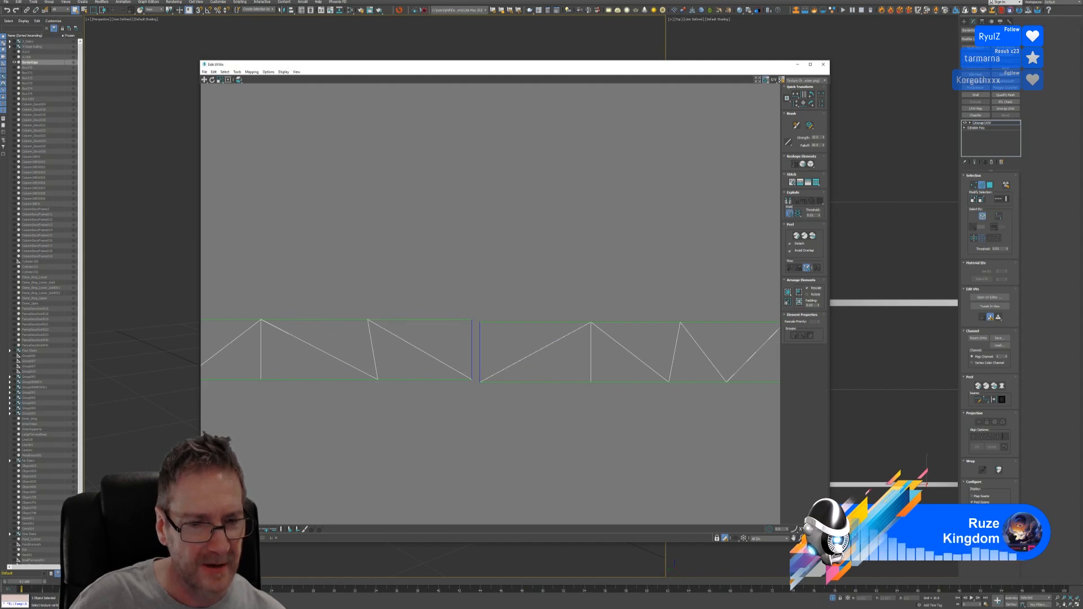
# Select the end triangles on each side of the gap between the two lined-up strips to check which edges are shared
pyautogui.click(220, 529)
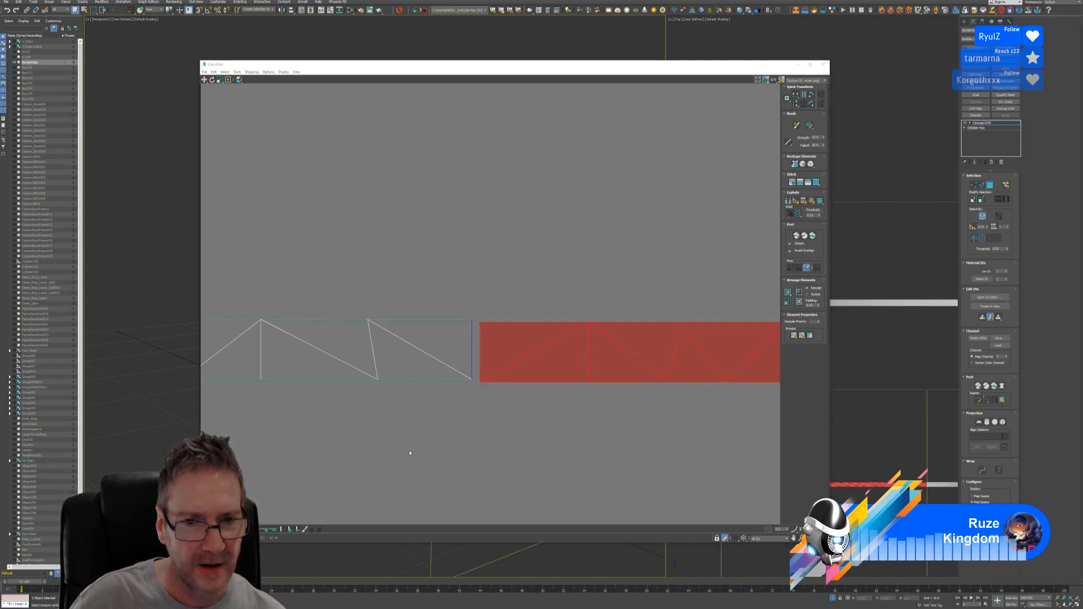
pyautogui.click(433, 377)
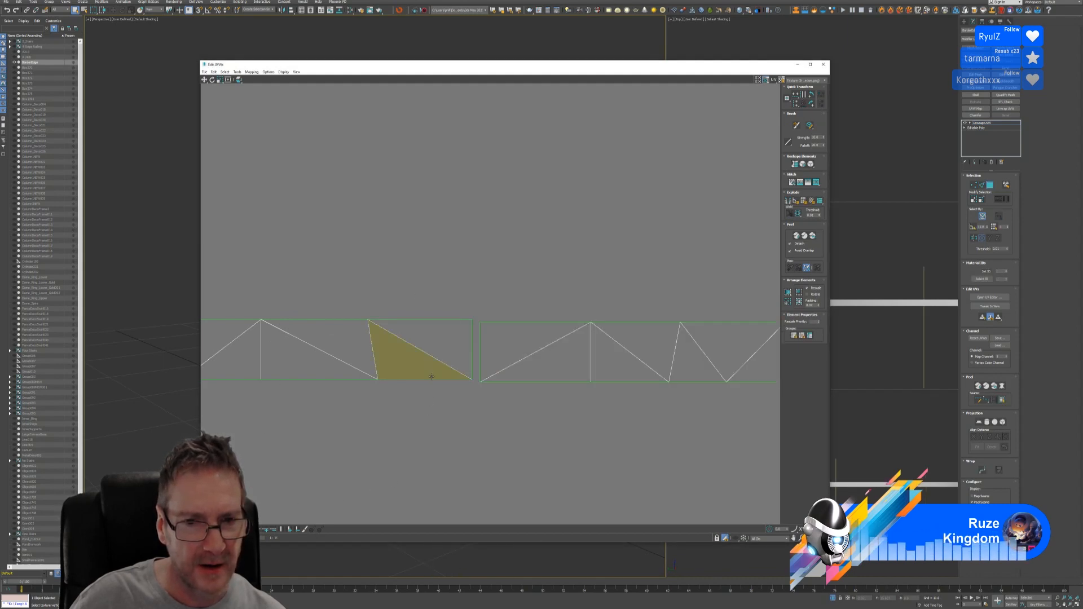
pyautogui.click(428, 348)
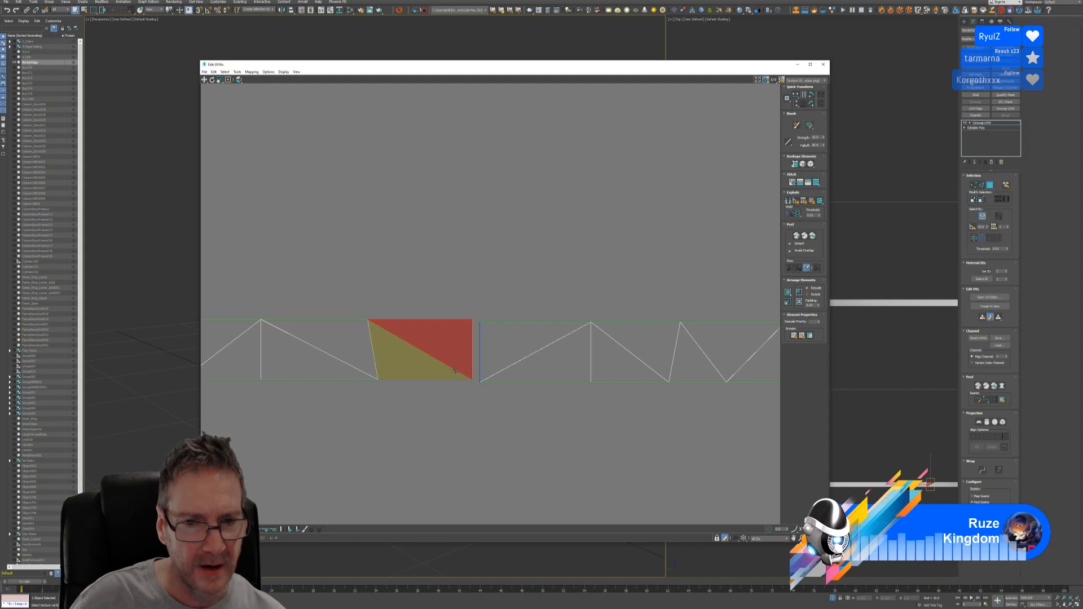
pyautogui.click(494, 349)
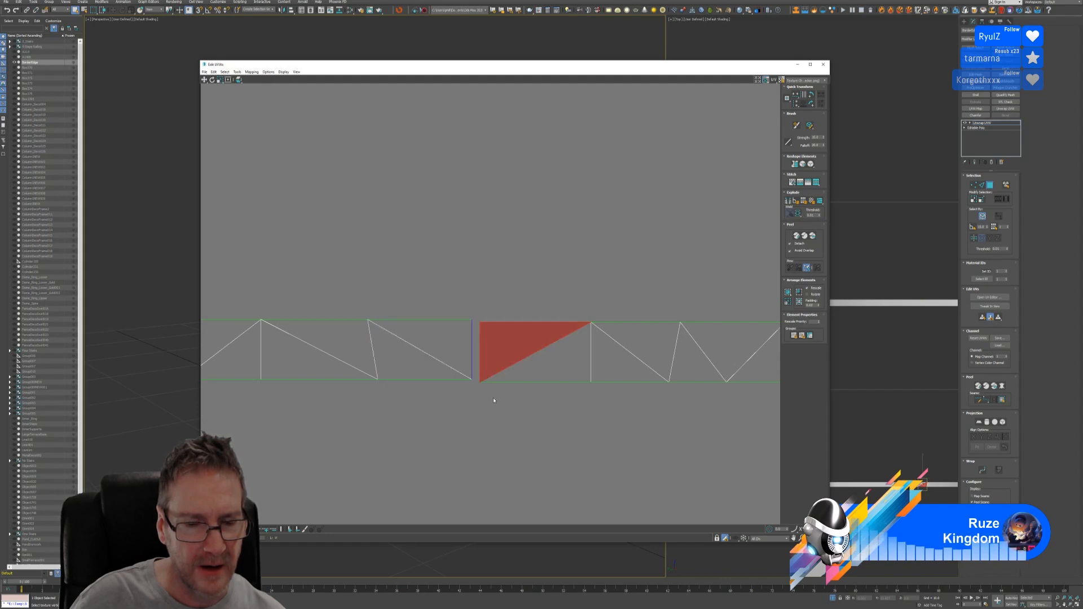
# Try Weld Selected on the end triangle just beyond the gap and clear the selection
pyautogui.scroll(3, 491, 399)
pyautogui.moveTo(487, 396); pyautogui.dragTo(479, 403, button='middle')
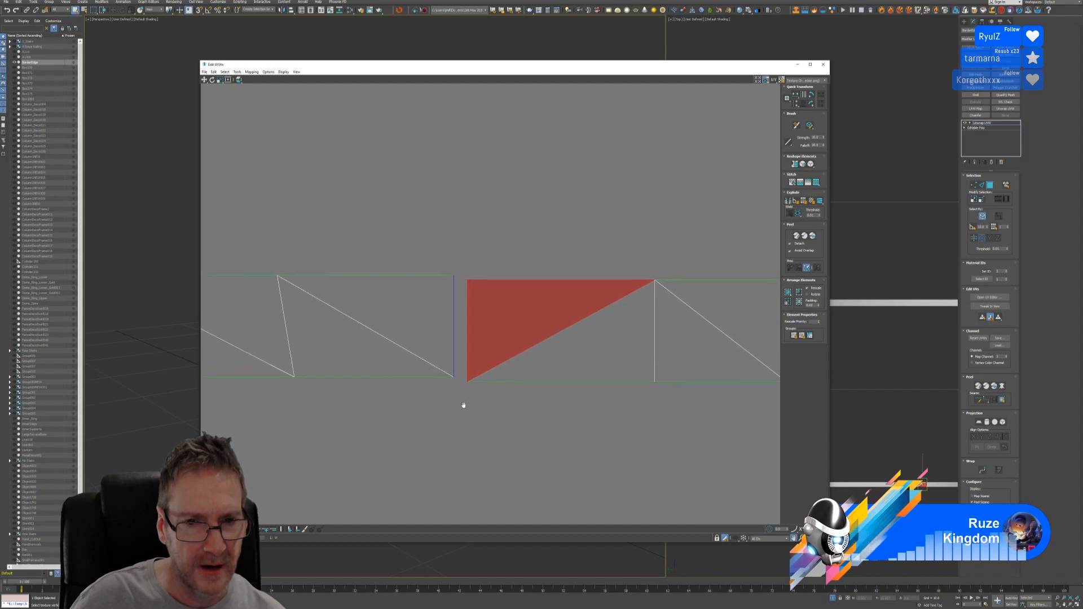
pyautogui.click(237, 72)
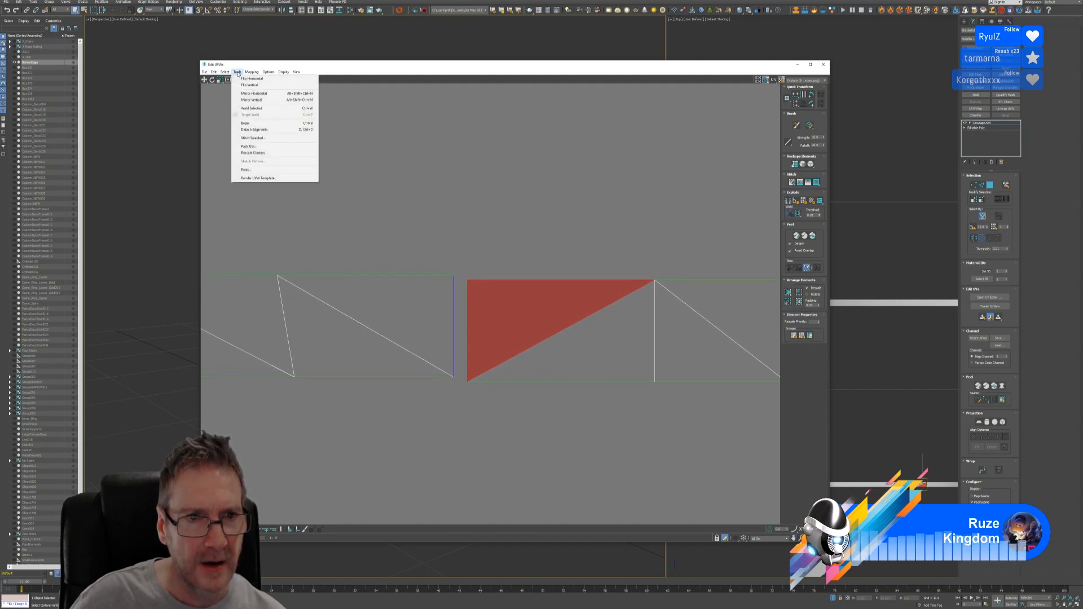
pyautogui.click(263, 108)
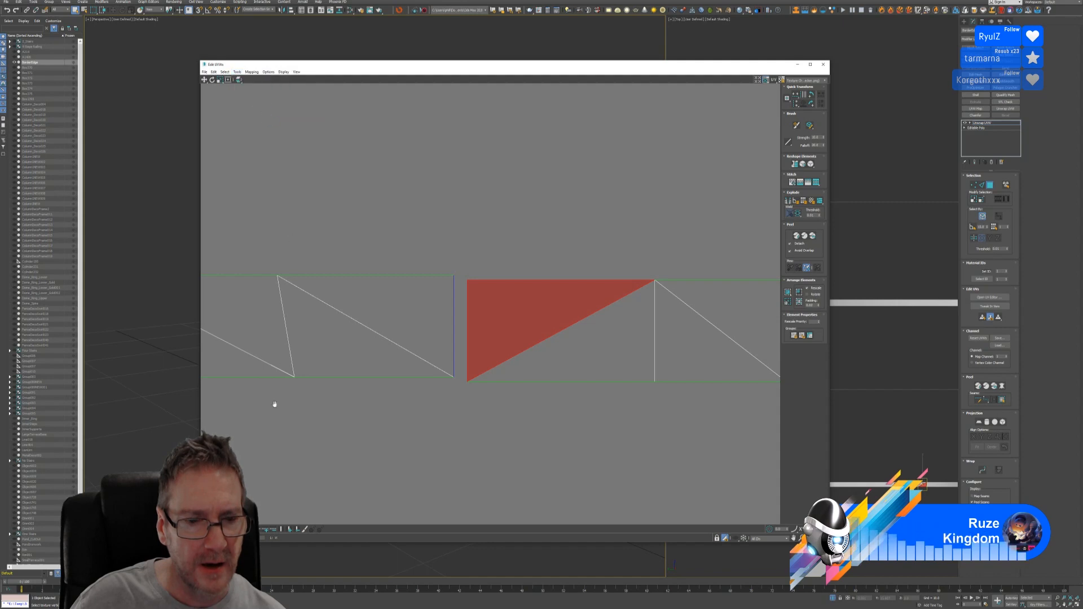
pyautogui.click(462, 442)
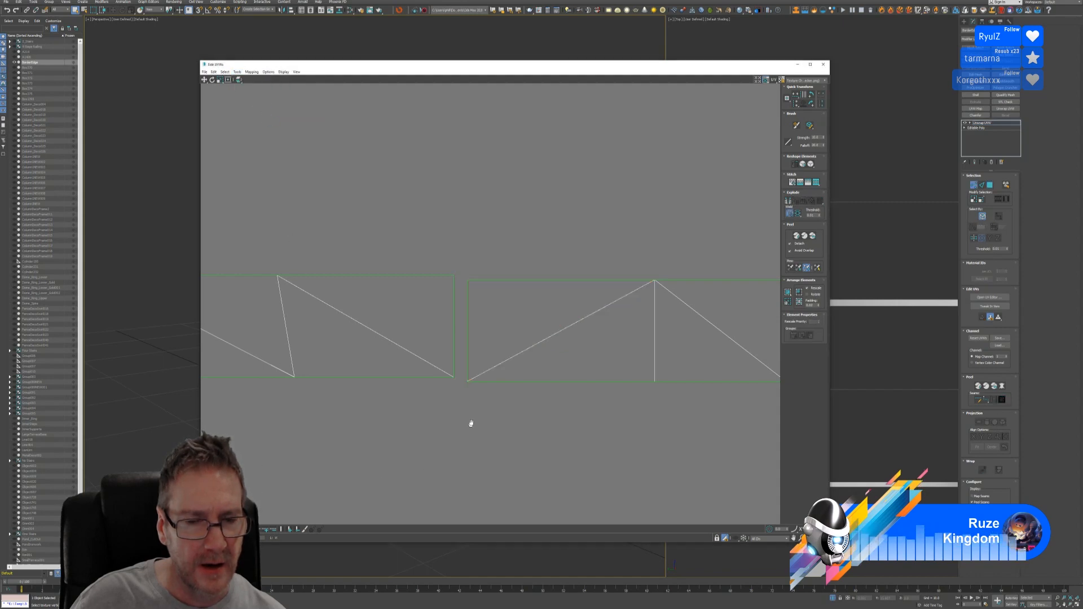
# Select the end edges of the middle strip, first its right end and then its left, to locate their matching edges
pyautogui.scroll(-5, 476, 346)
pyautogui.scroll(-6, 476, 347)
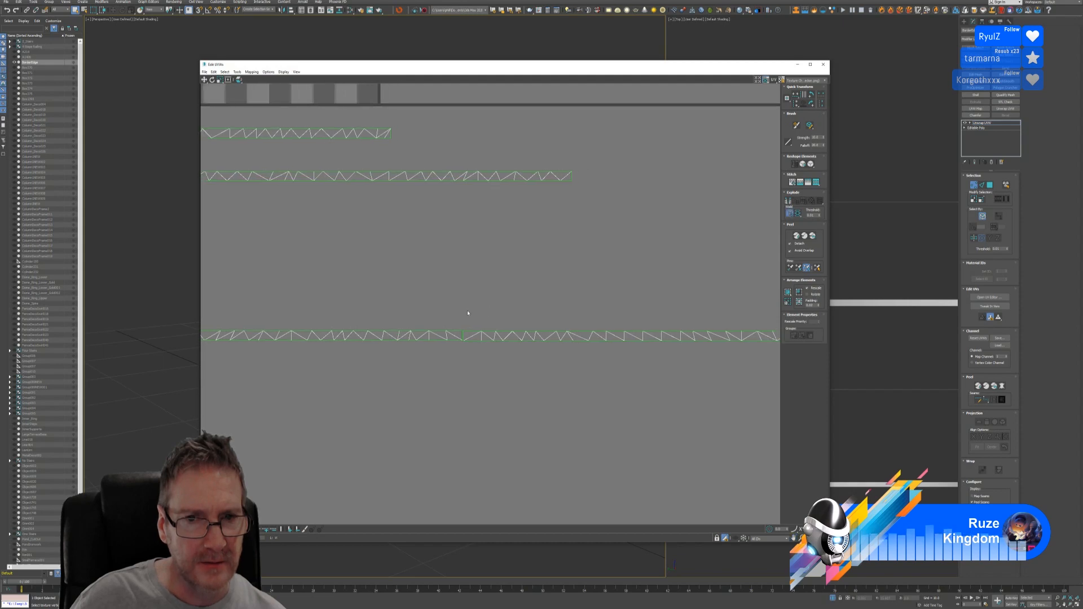
pyautogui.scroll(-2, 469, 299)
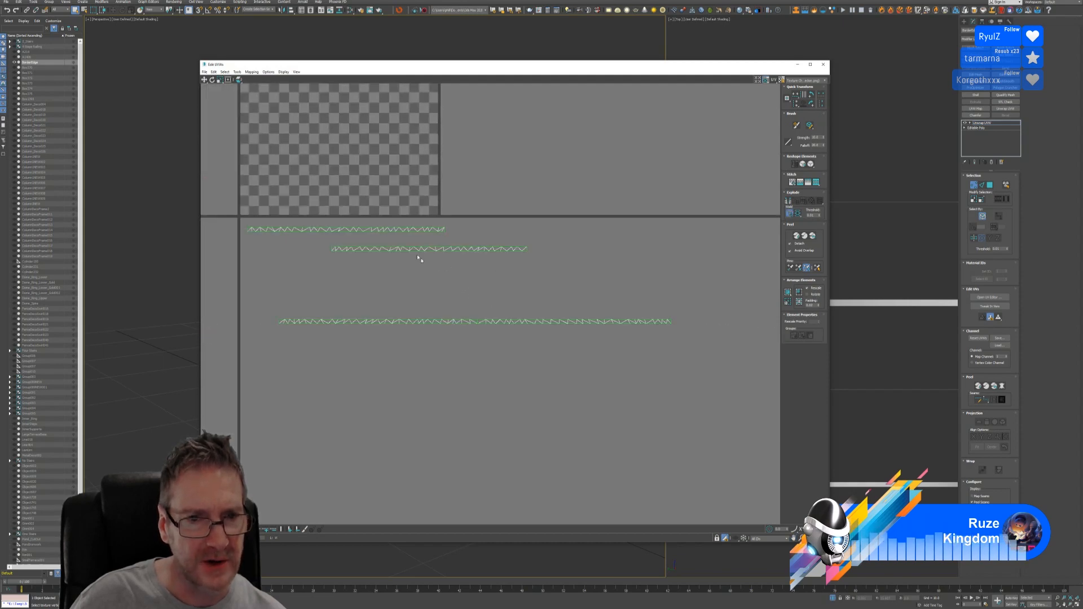
pyautogui.scroll(5, 508, 251)
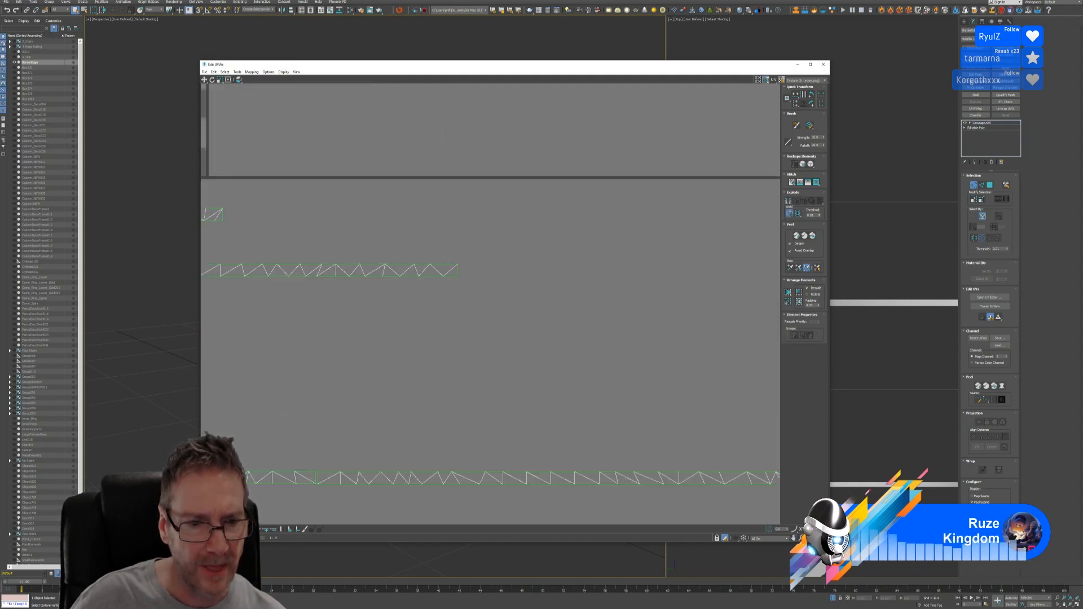
pyautogui.click(214, 529)
pyautogui.click(471, 274)
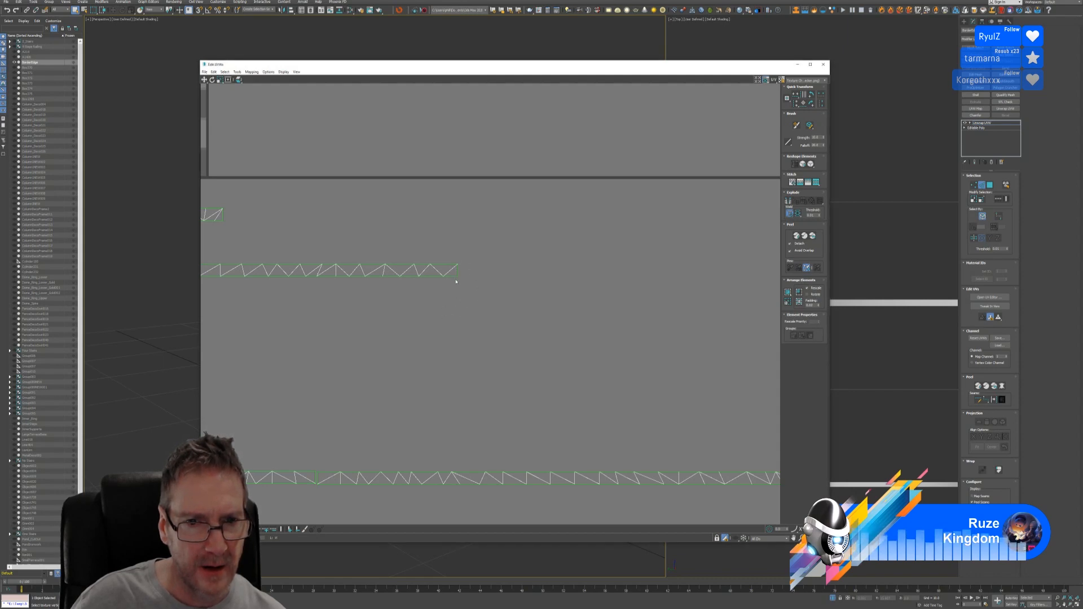
pyautogui.scroll(-3, 380, 363)
pyautogui.moveTo(308, 396); pyautogui.dragTo(560, 384, button='middle')
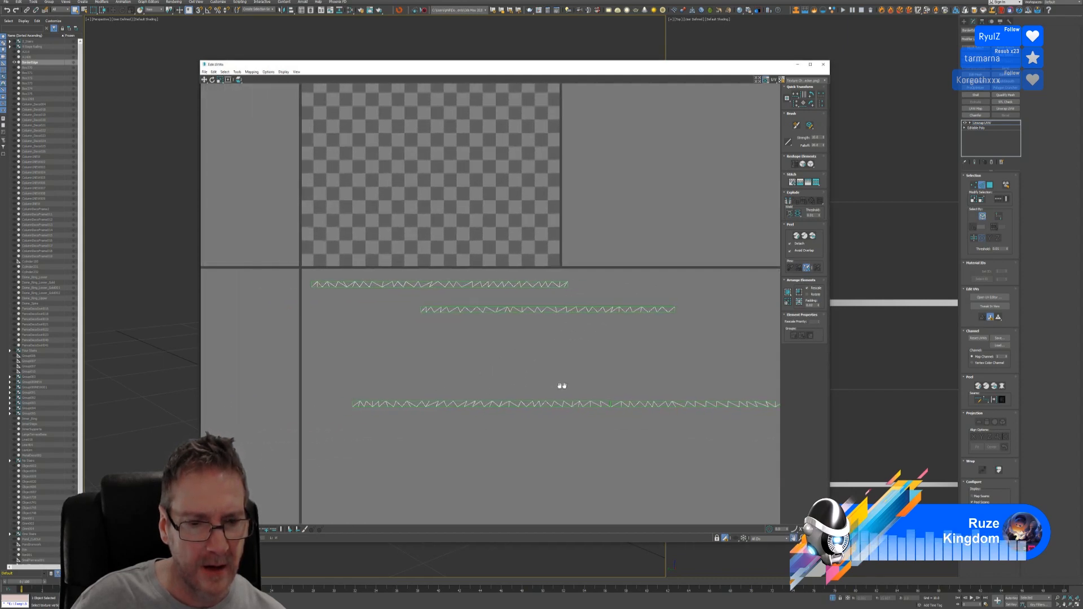
pyautogui.scroll(3, 390, 304)
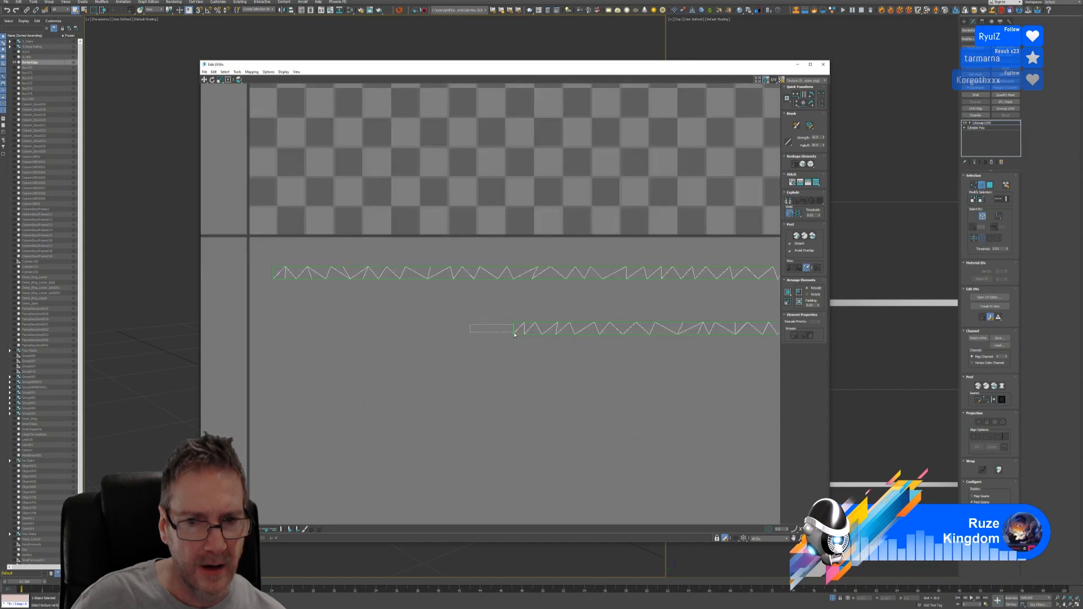
pyautogui.moveTo(471, 327); pyautogui.dragTo(515, 333)
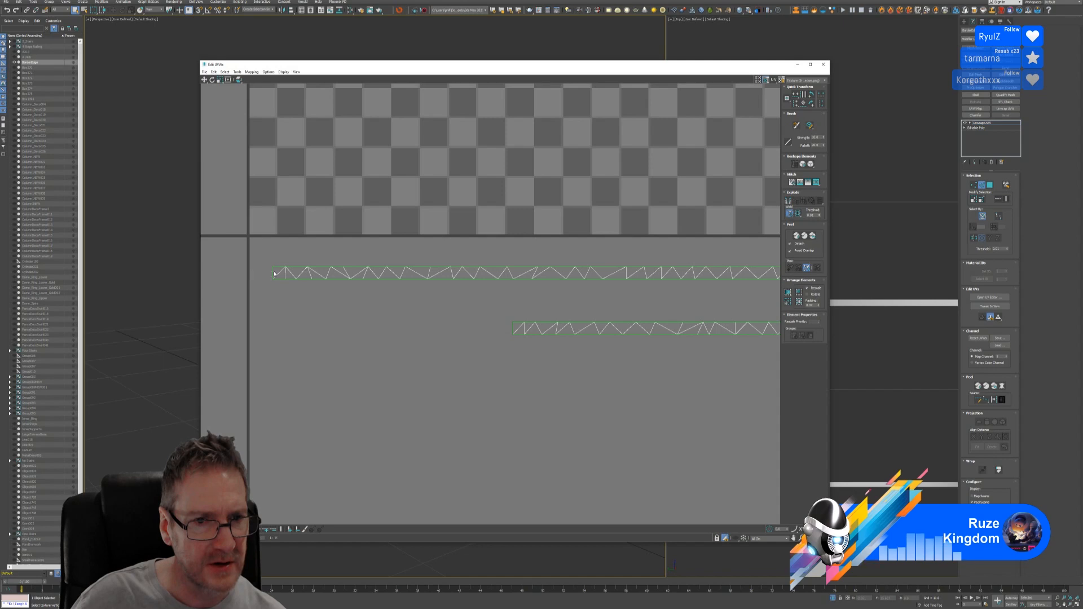
# Select the right end of the lowest strip and look along the other strips for its matching edge
pyautogui.scroll(-6, 397, 369)
pyautogui.scroll(4, 616, 389)
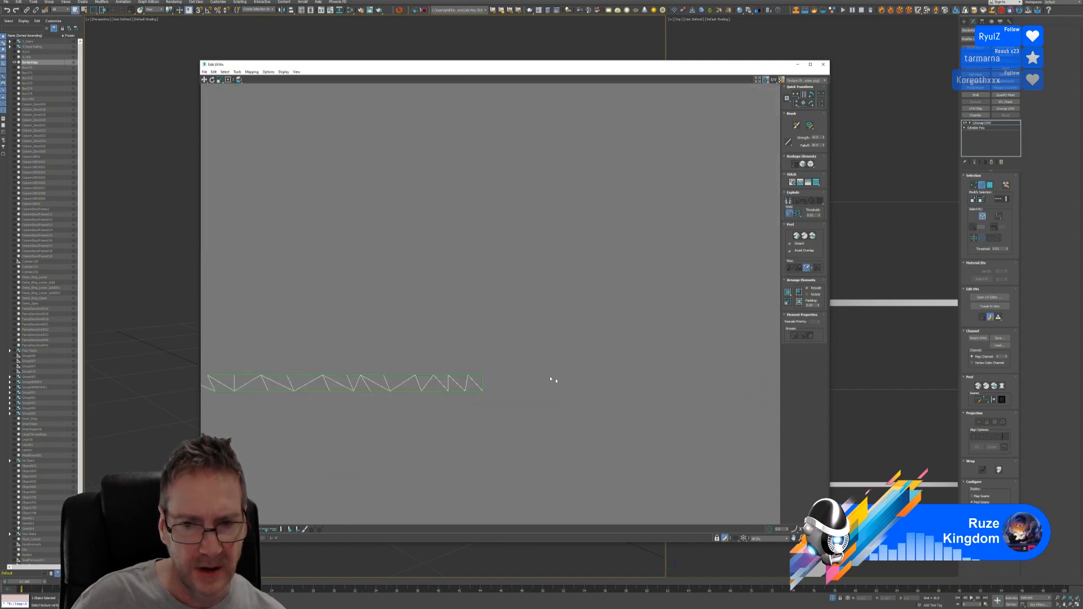
pyautogui.scroll(3, 553, 379)
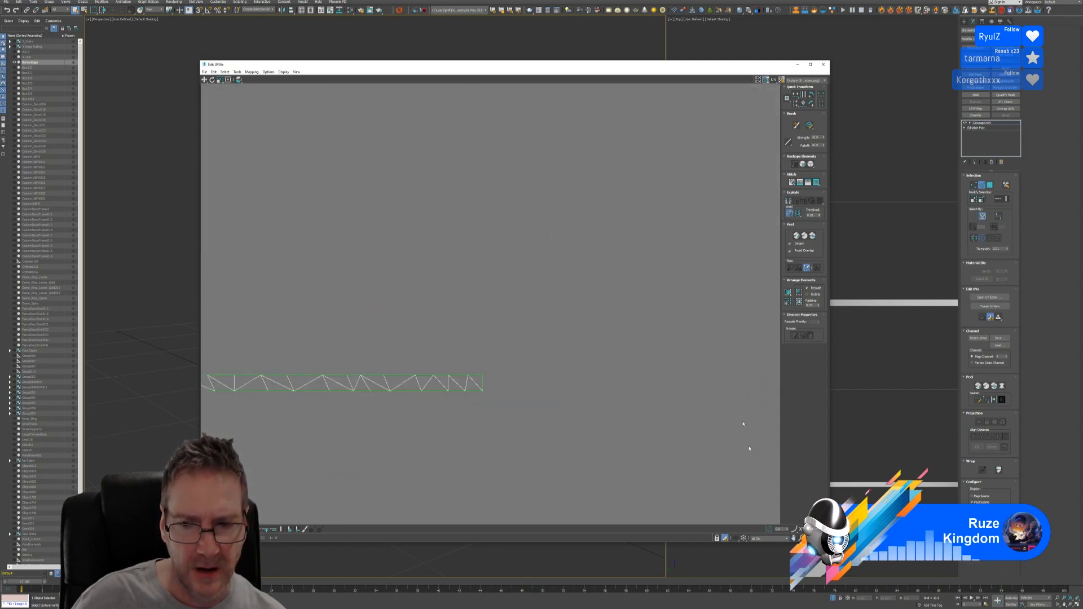
pyautogui.click(205, 79)
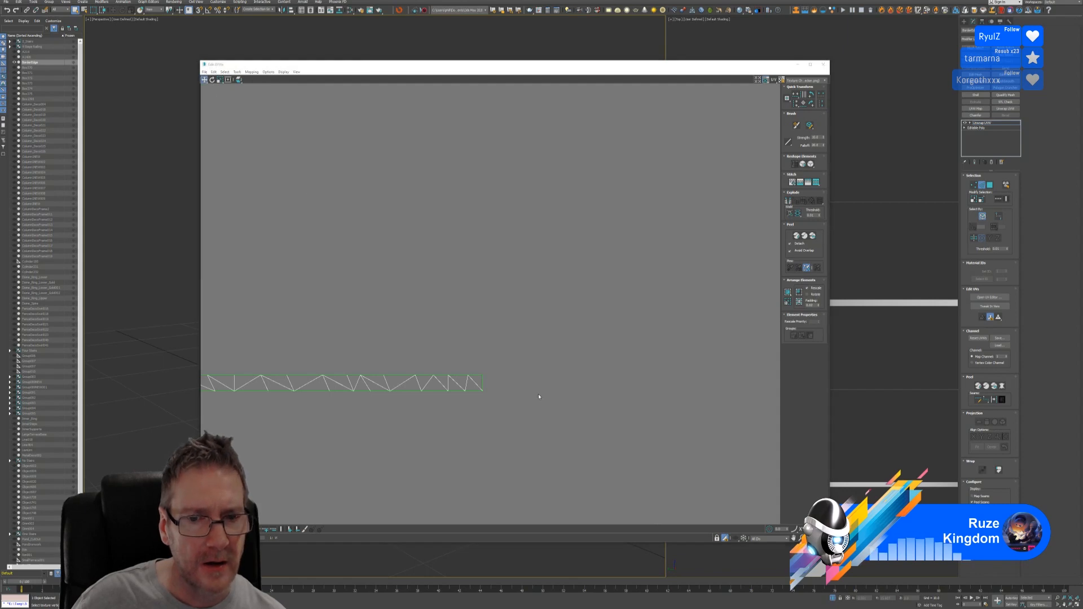
pyautogui.scroll(-3, 357, 273)
pyautogui.moveTo(357, 274); pyautogui.dragTo(532, 363, button='middle')
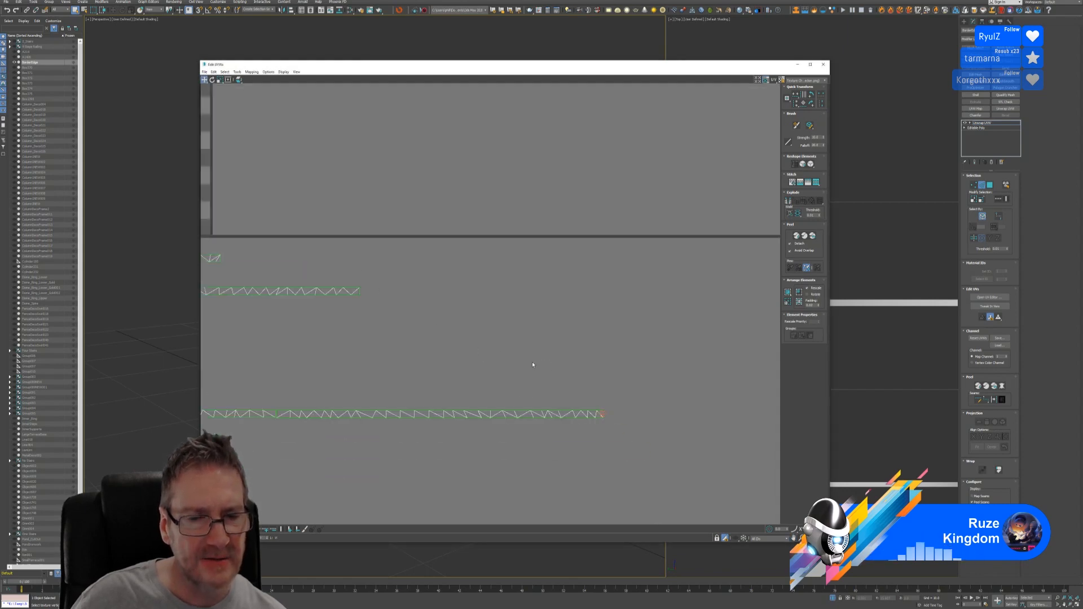
pyautogui.scroll(-1, 532, 362)
pyautogui.moveTo(367, 324); pyautogui.dragTo(619, 333, button='middle')
pyautogui.scroll(3, 365, 325)
pyautogui.scroll(-3, 365, 324)
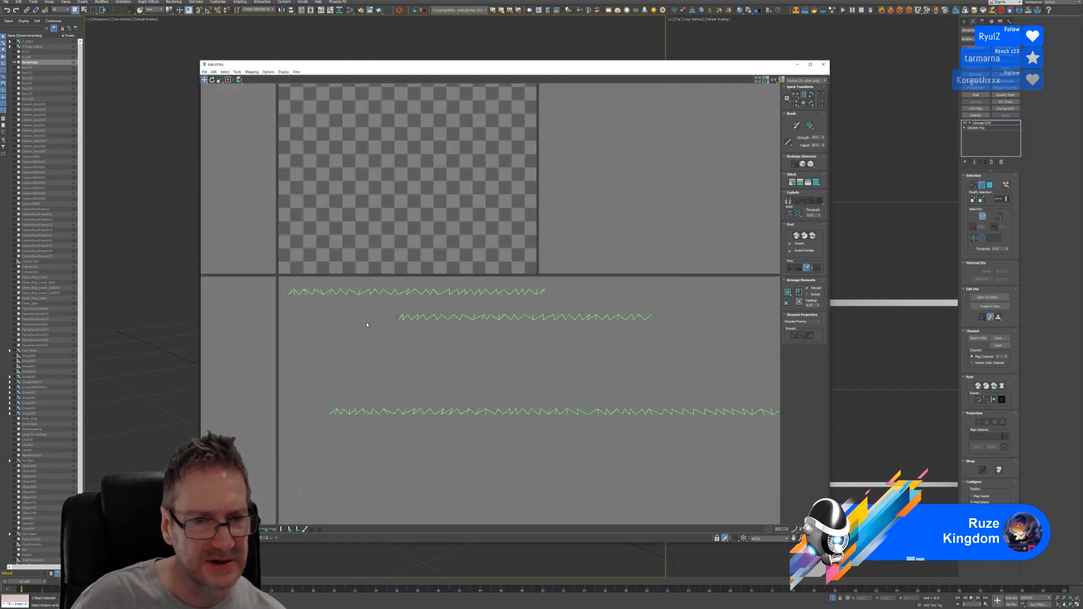
# Select the right end of the top strip and look for its matching edge on the other strips
pyautogui.scroll(3, 606, 300)
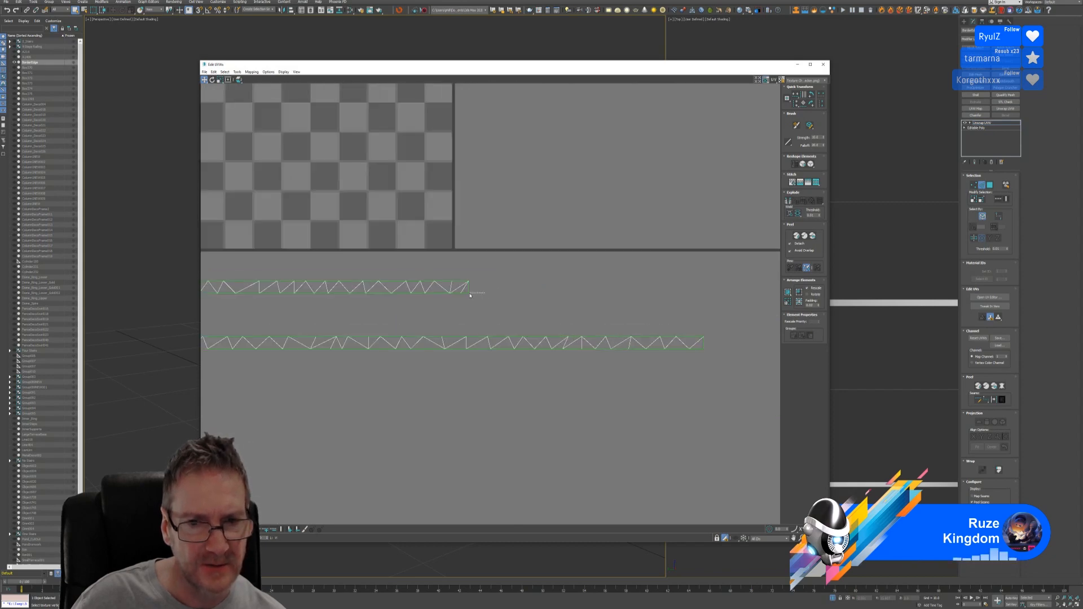
pyautogui.moveTo(470, 295); pyautogui.dragTo(465, 294)
pyautogui.scroll(-3, 467, 364)
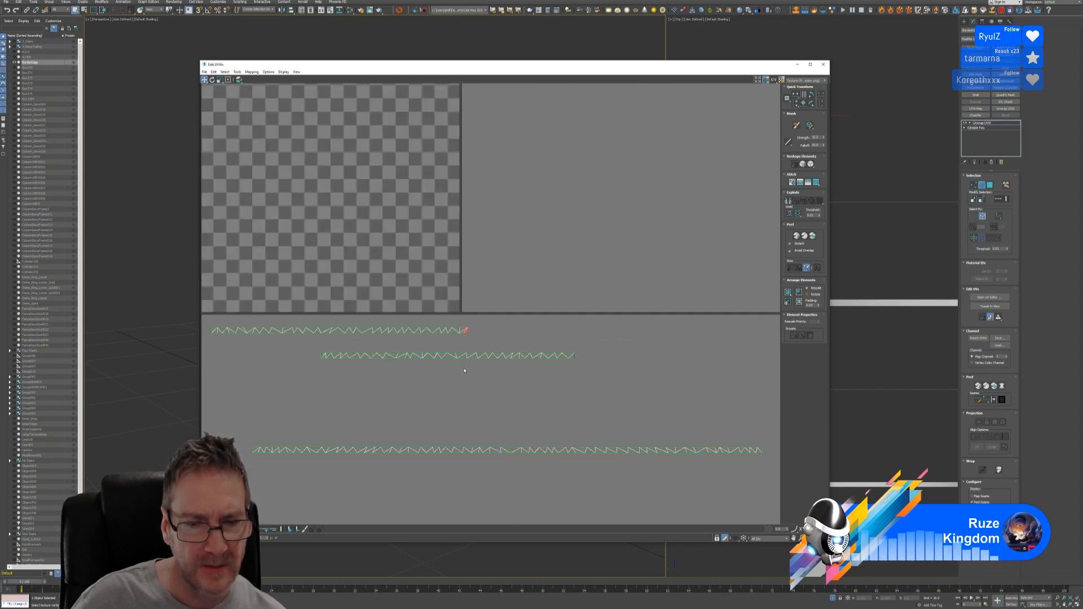
pyautogui.moveTo(464, 371); pyautogui.dragTo(500, 361, button='middle')
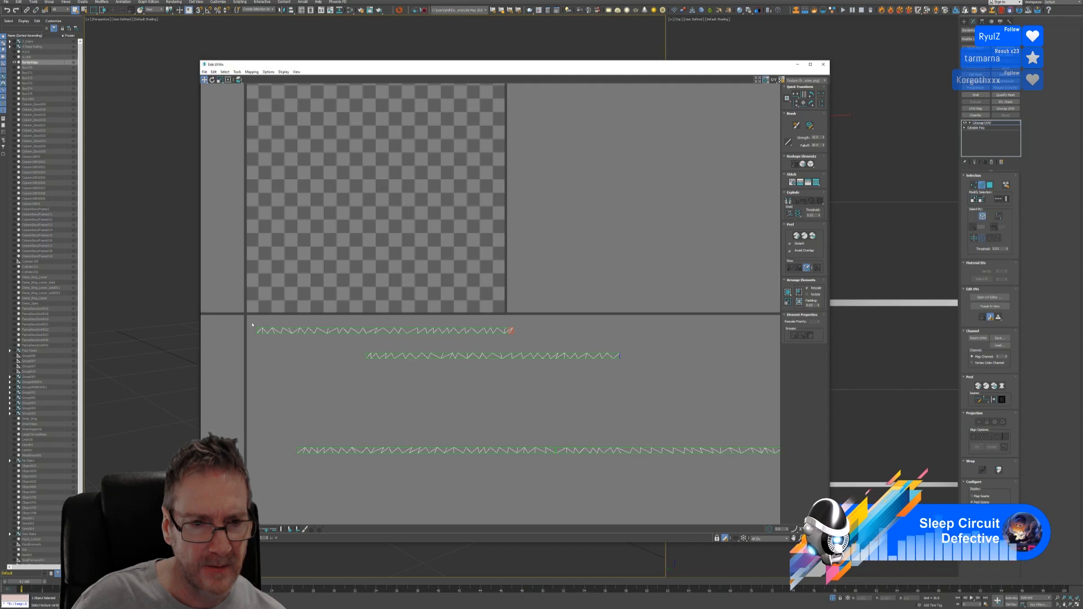
# Flip the whole top strip horizontally and move it into line with the middle strip, just beyond that strip's right end
pyautogui.moveTo(528, 340); pyautogui.dragTo(527, 340)
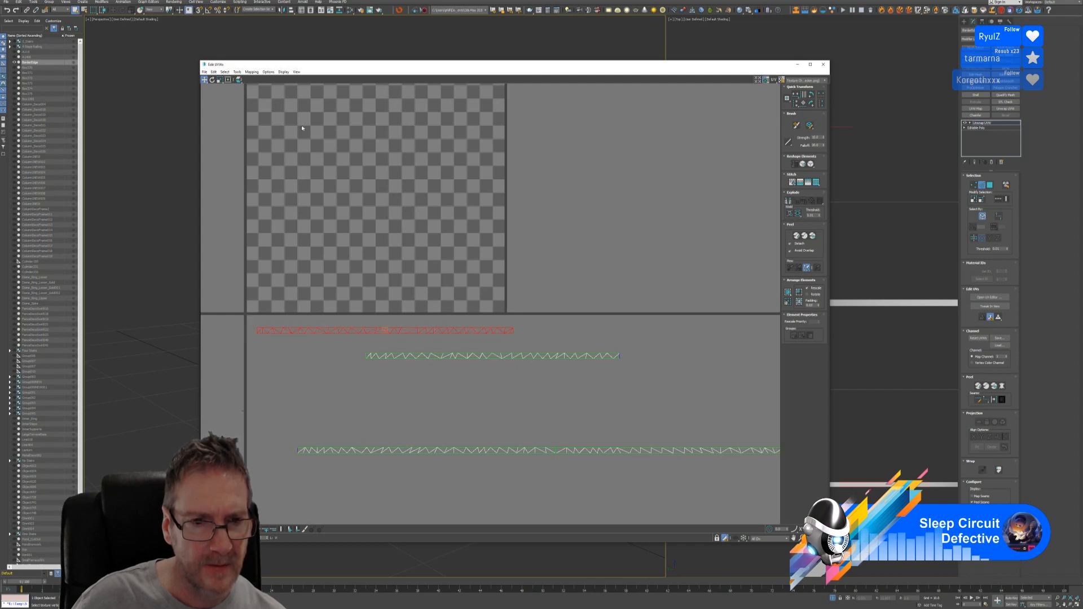
pyautogui.click(237, 72)
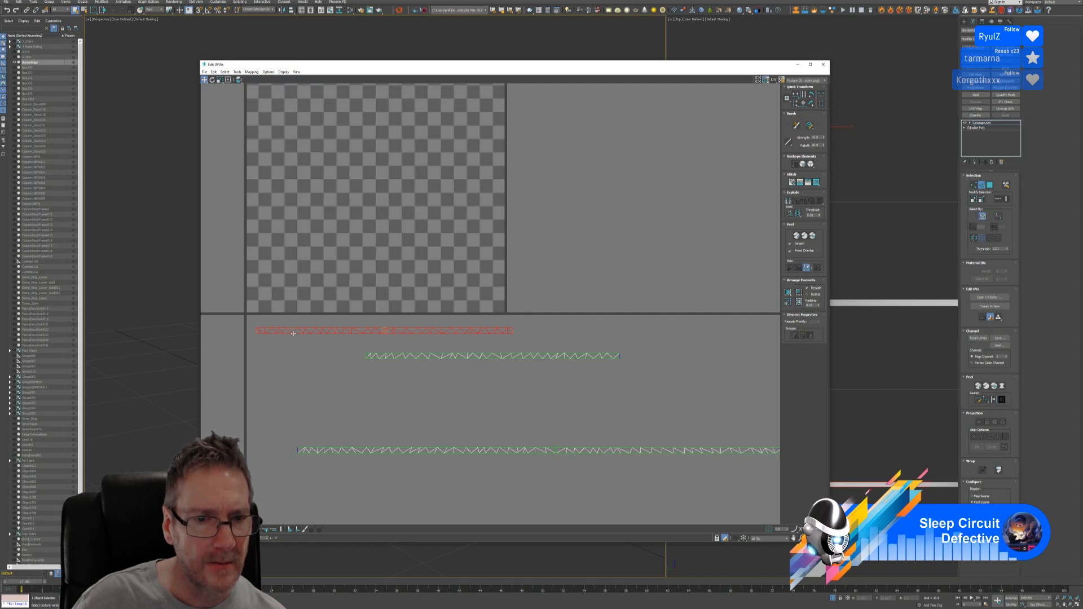
pyautogui.moveTo(291, 333); pyautogui.dragTo(654, 357)
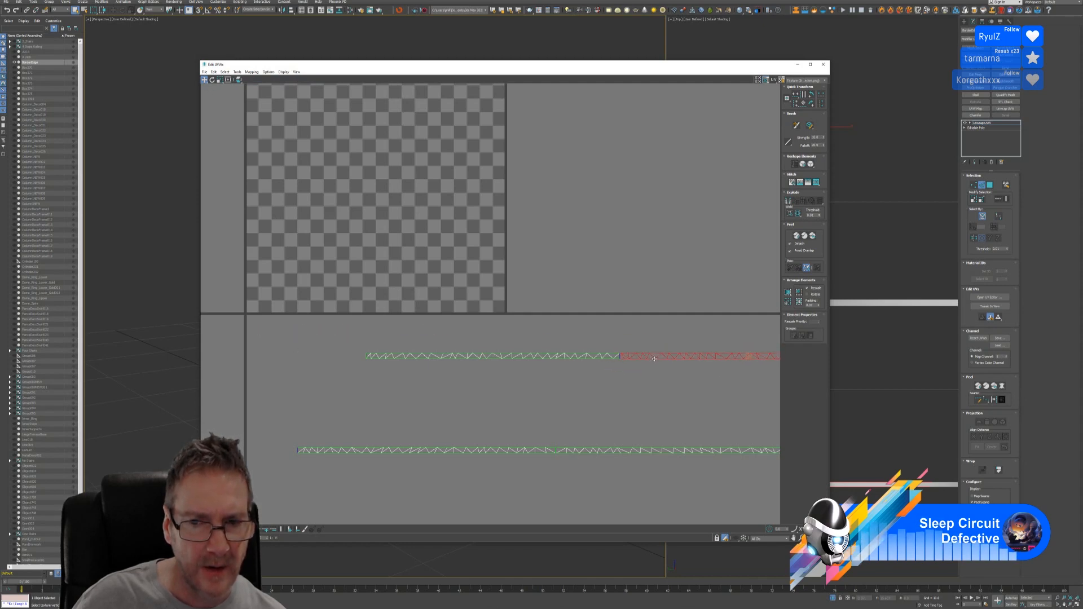
# Select the whole long lowest strip made of the two lined-up pieces
pyautogui.scroll(-4, 452, 363)
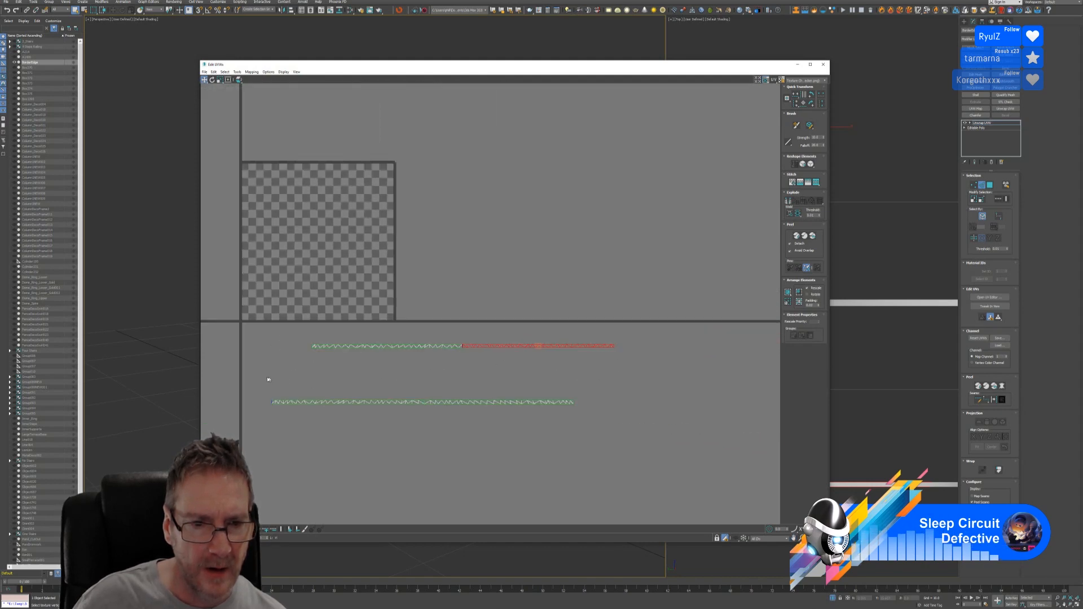
pyautogui.moveTo(256, 384); pyautogui.dragTo(604, 430)
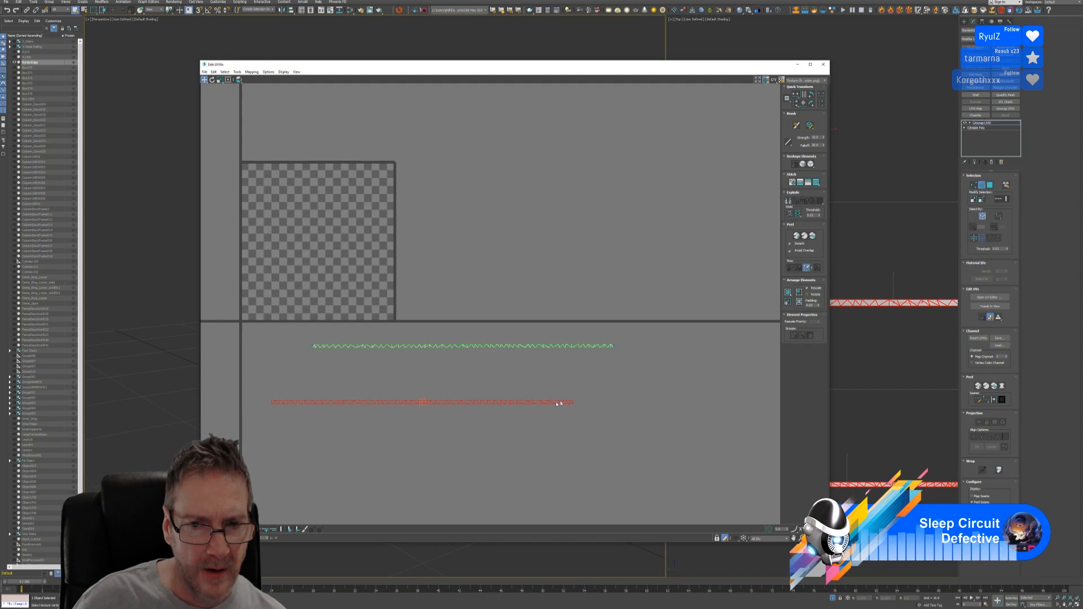
pyautogui.keyDown('alt'); pyautogui.moveTo(550, 409); pyautogui.dragTo(266, 395); pyautogui.keyUp('alt')
pyautogui.hotkey('ctrl', 'z')
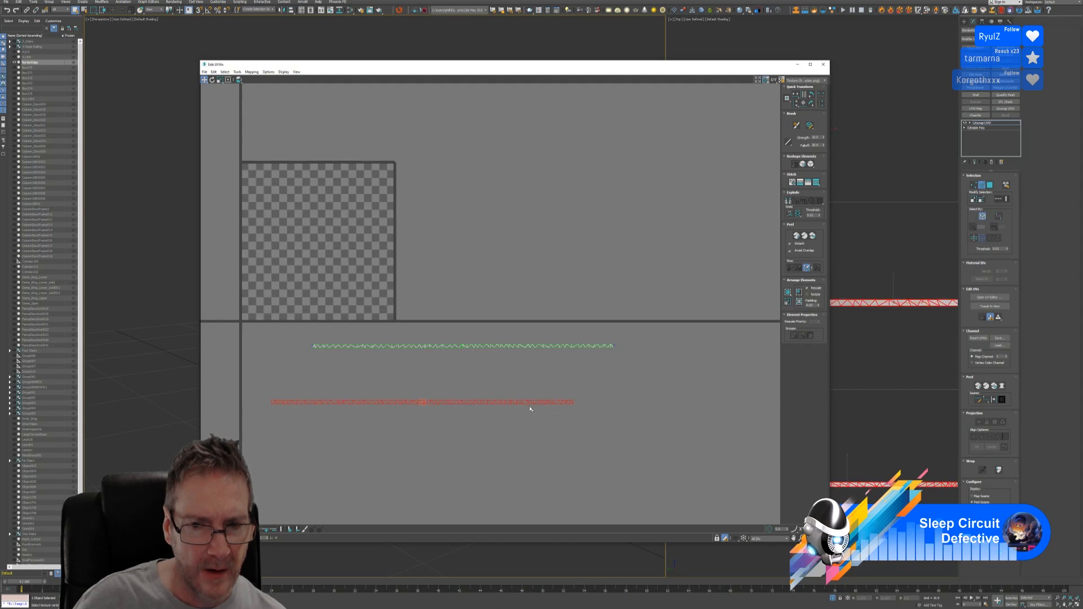
pyautogui.keyDown('alt'); pyautogui.moveTo(533, 410); pyautogui.dragTo(309, 391); pyautogui.keyUp('alt')
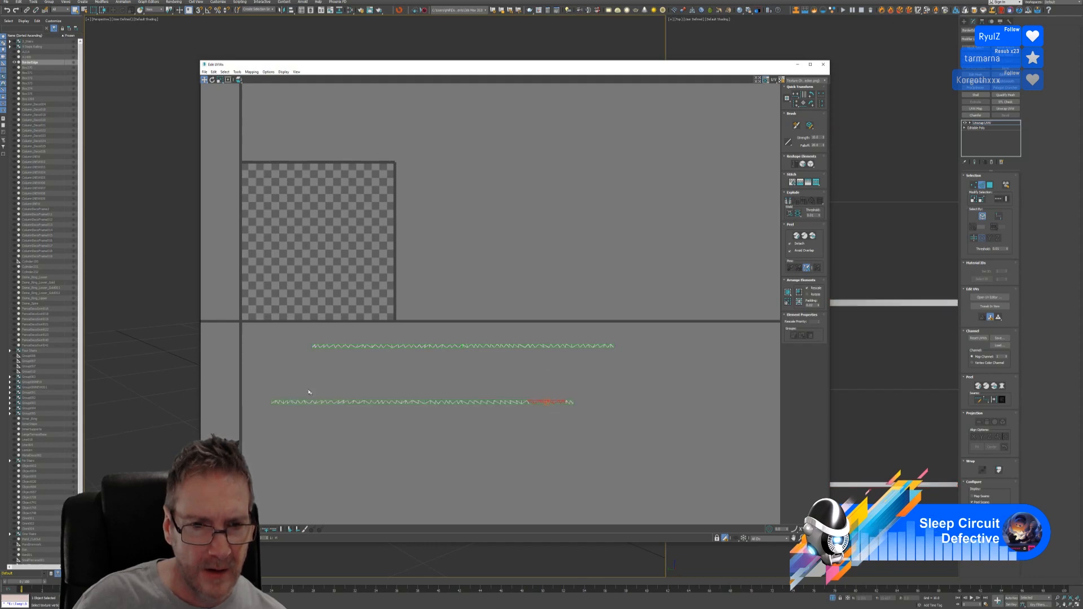
pyautogui.hotkey('ctrl', 'z')
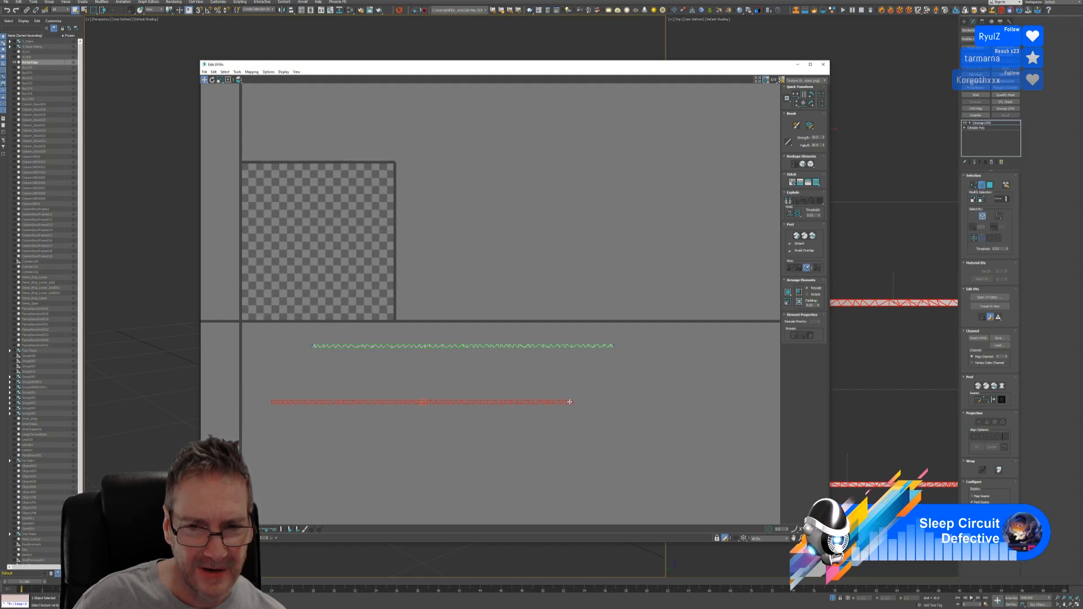
# Move the selected long strip up to sit directly beneath the upper long strip, with their ends aligned
pyautogui.moveTo(569, 401); pyautogui.dragTo(609, 354)
pyautogui.scroll(-6, 580, 367)
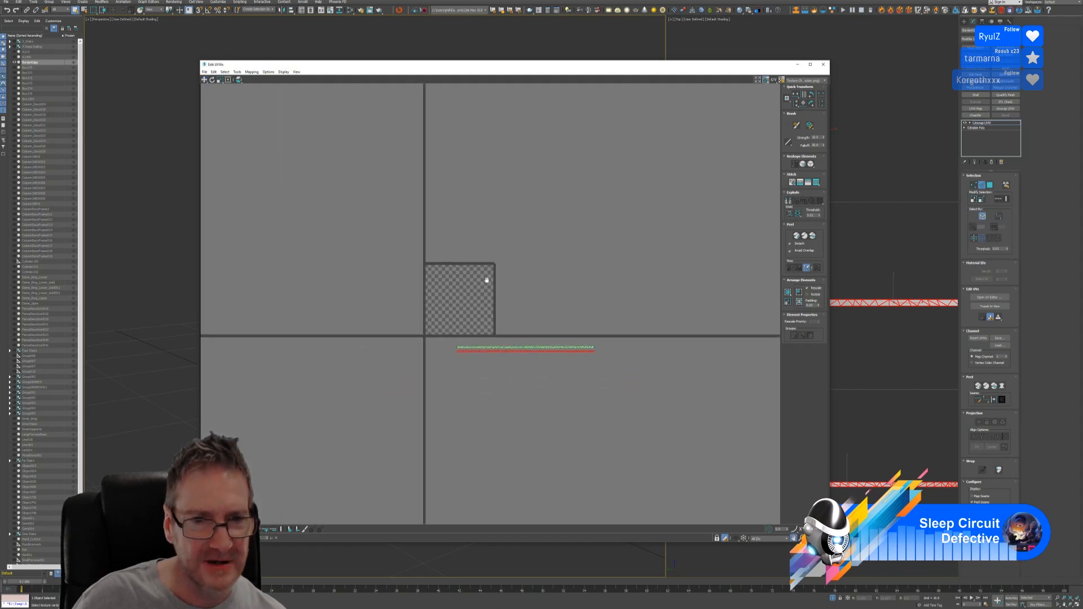
# Turn off the selected-faces filter to display all the ring's UV shells and clear the selection
pyautogui.click(725, 538)
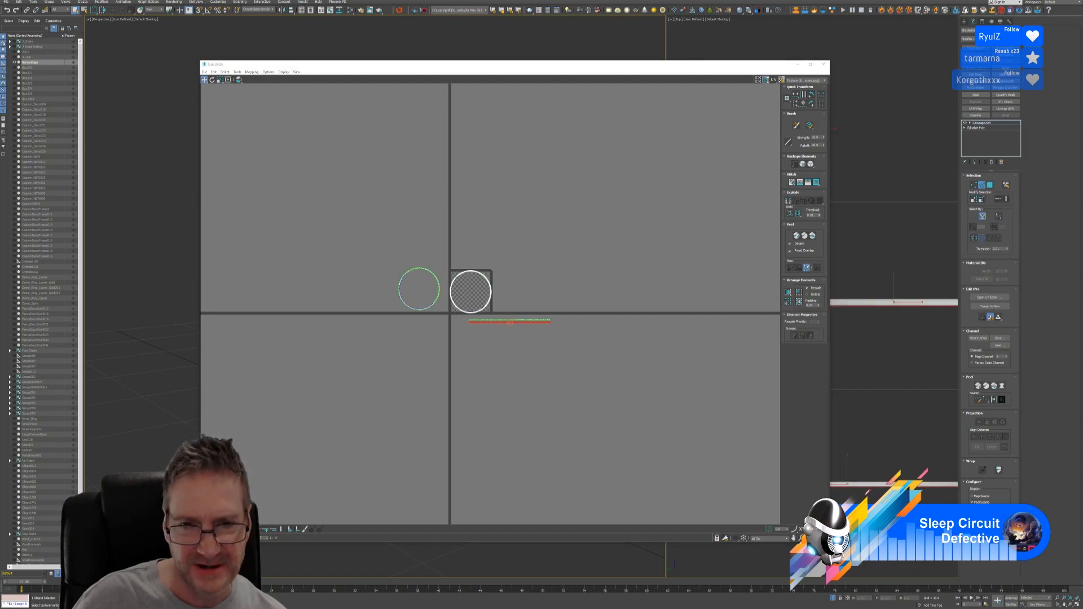
pyautogui.scroll(6, 533, 331)
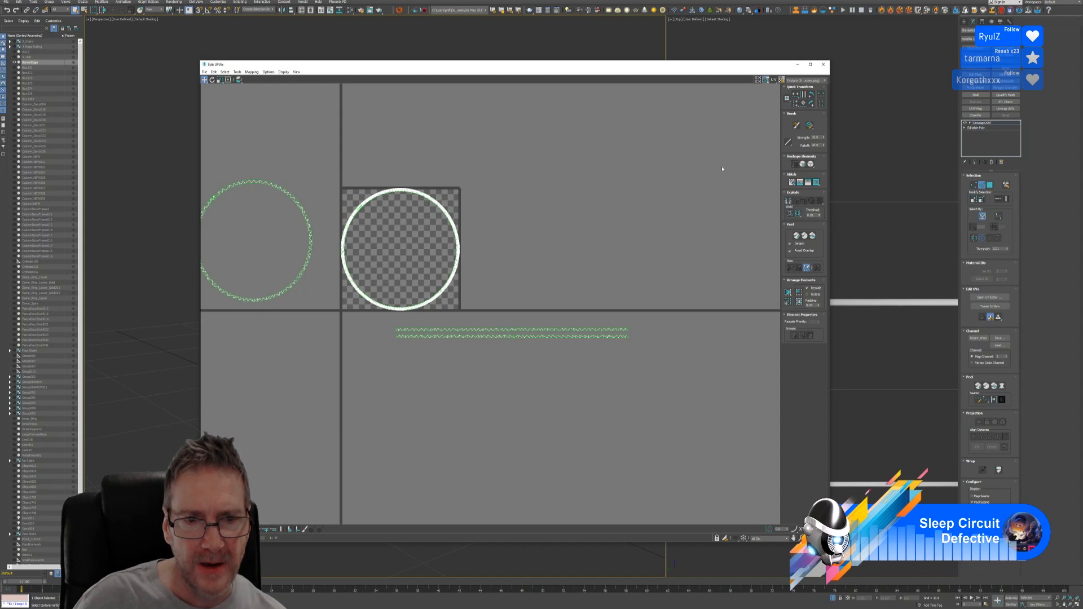
pyautogui.scroll(-4, 338, 141)
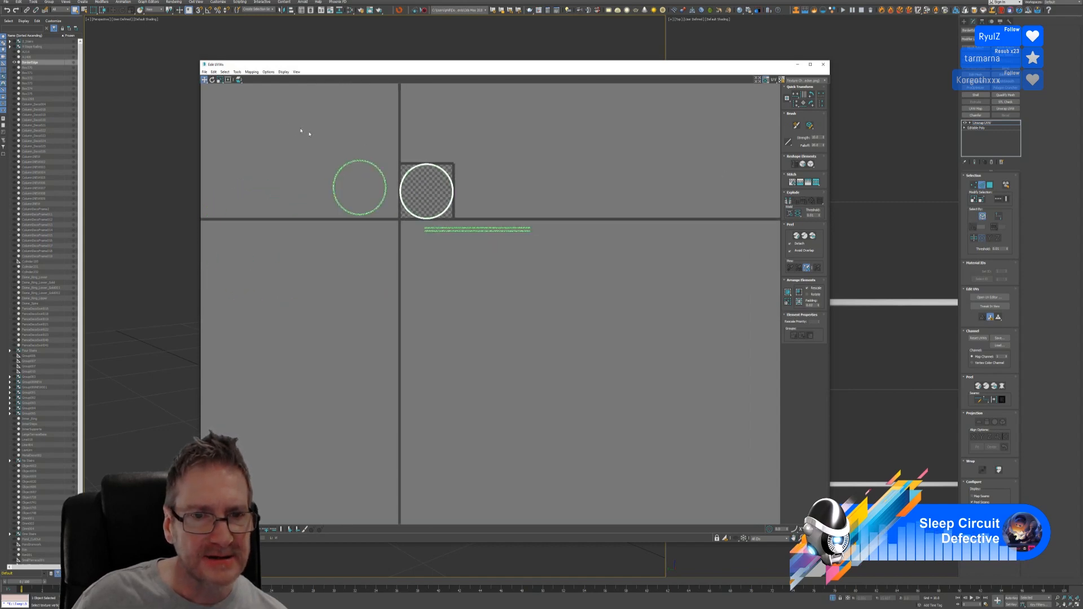
# Pack all the ring's UV shells into the UV tile with Normalize, Rotate and Rescale Clusters and Fill Holes enabled, and clear the selection
pyautogui.moveTo(283, 120); pyautogui.dragTo(635, 277)
pyautogui.click(237, 72)
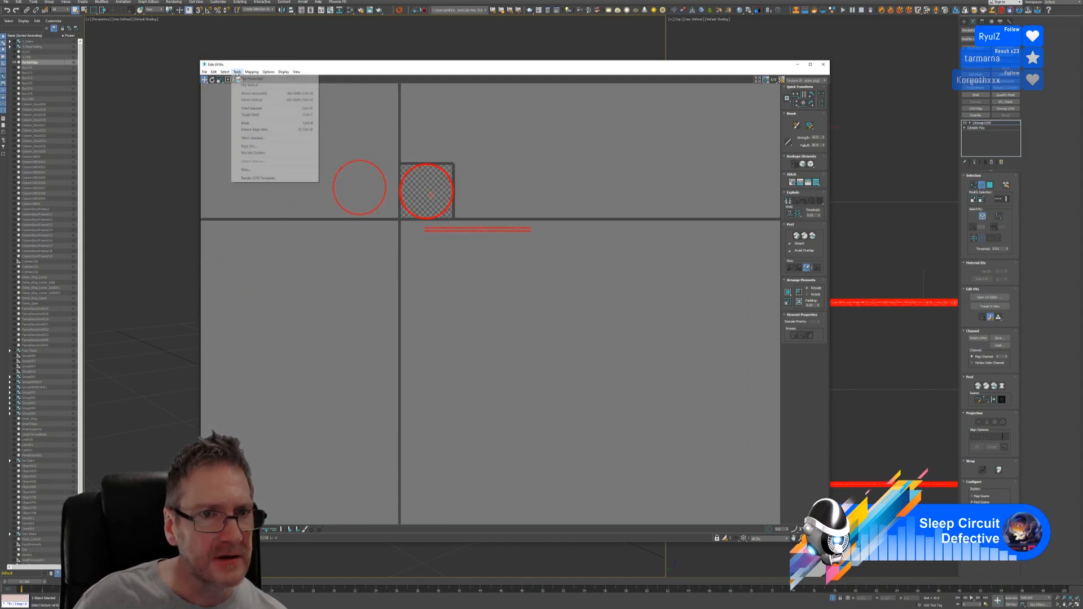
pyautogui.click(236, 72)
pyautogui.click(237, 72)
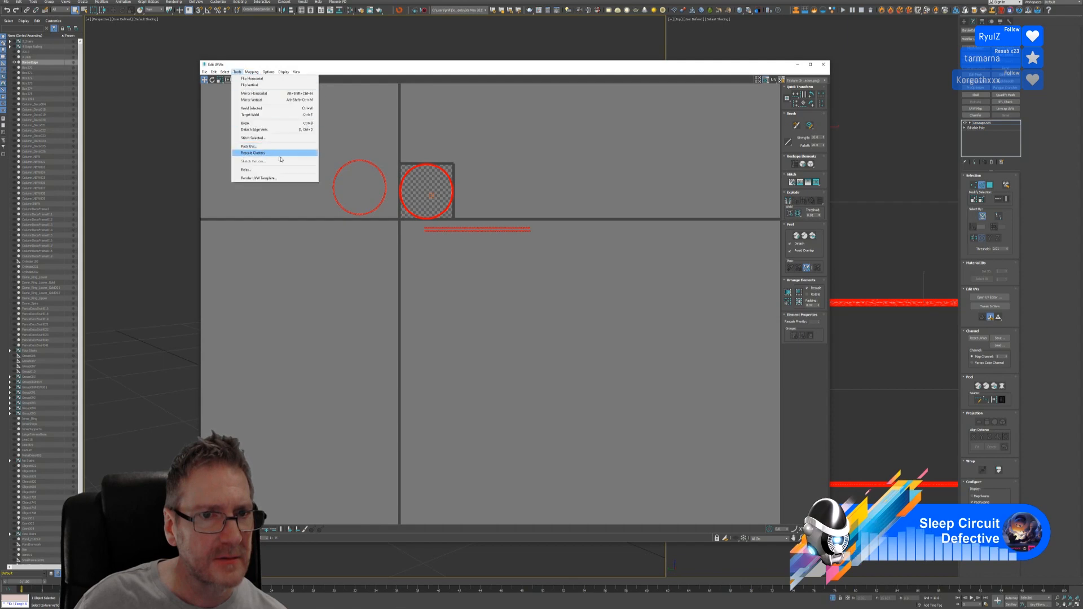
pyautogui.click(249, 146)
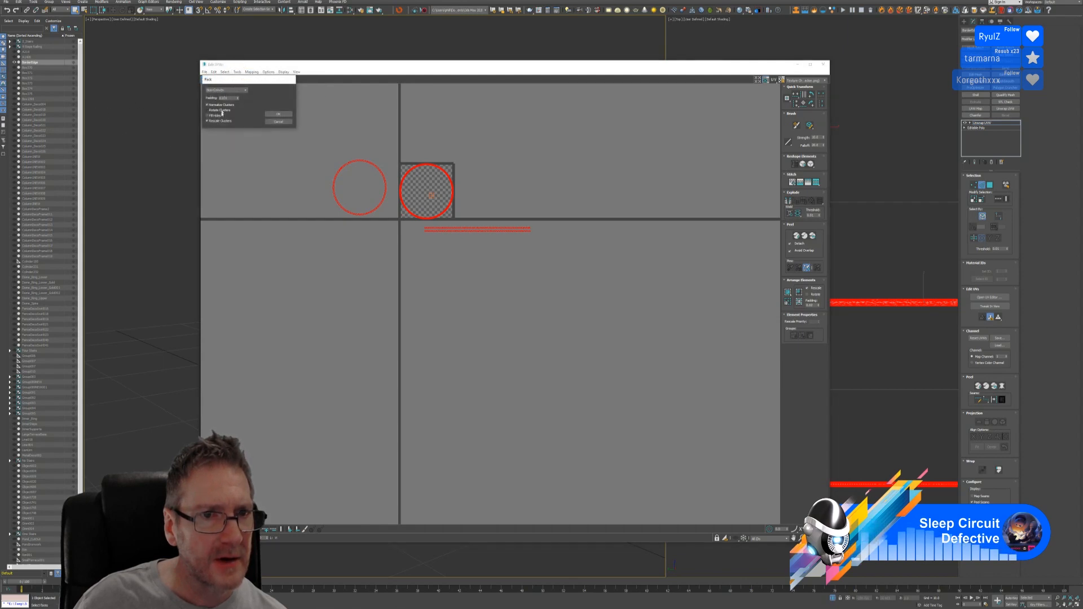
pyautogui.click(278, 115)
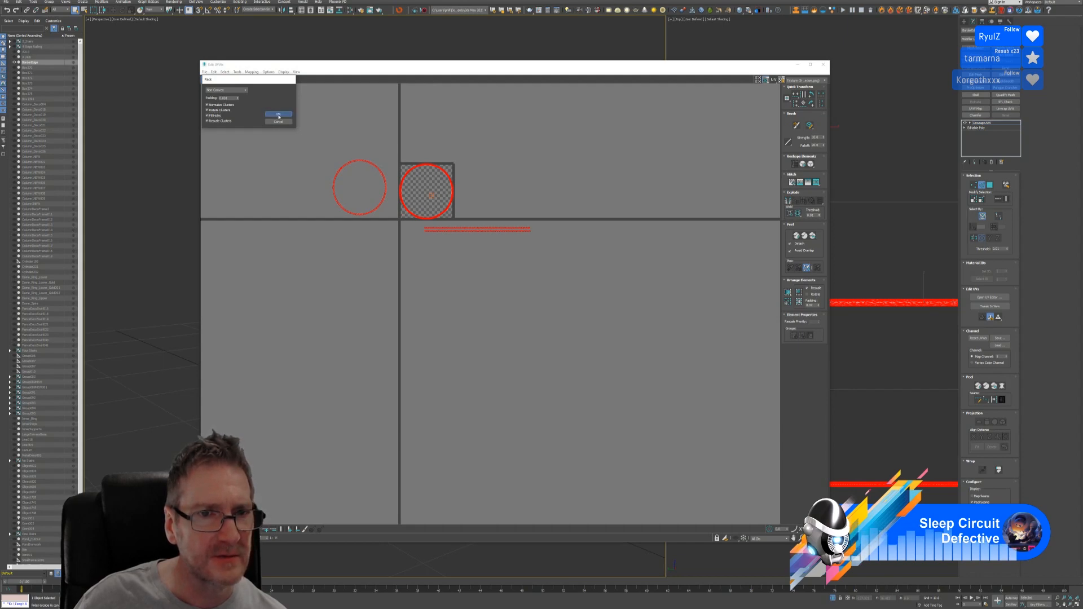
pyautogui.scroll(5, 446, 176)
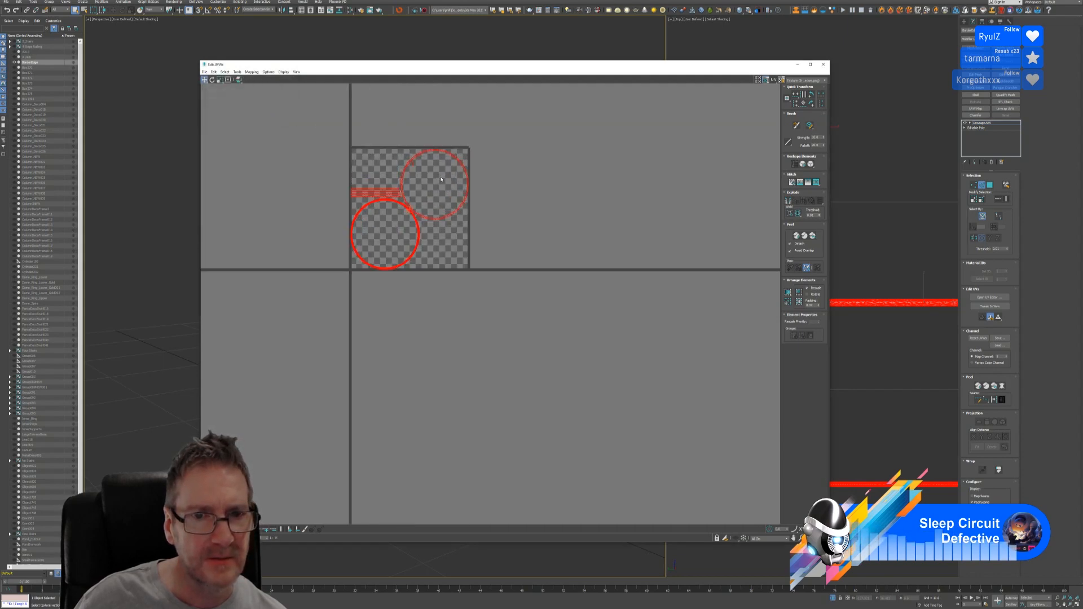
pyautogui.click(534, 198)
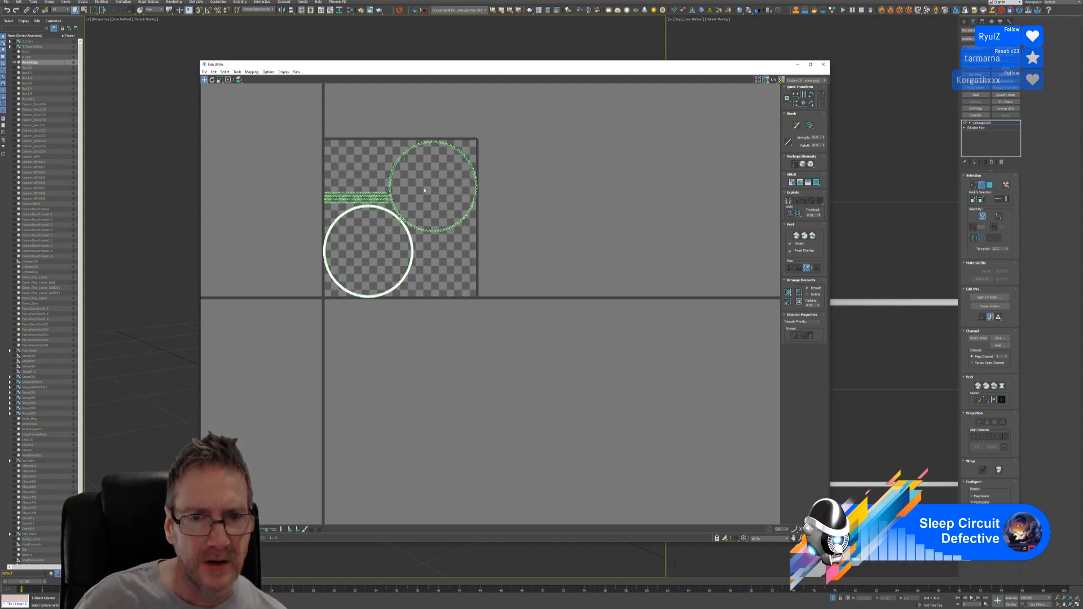
# Examine the packed UV layout up close, checking the zigzag edges of the circular shells and the stacked strips
pyautogui.scroll(-2, 466, 216)
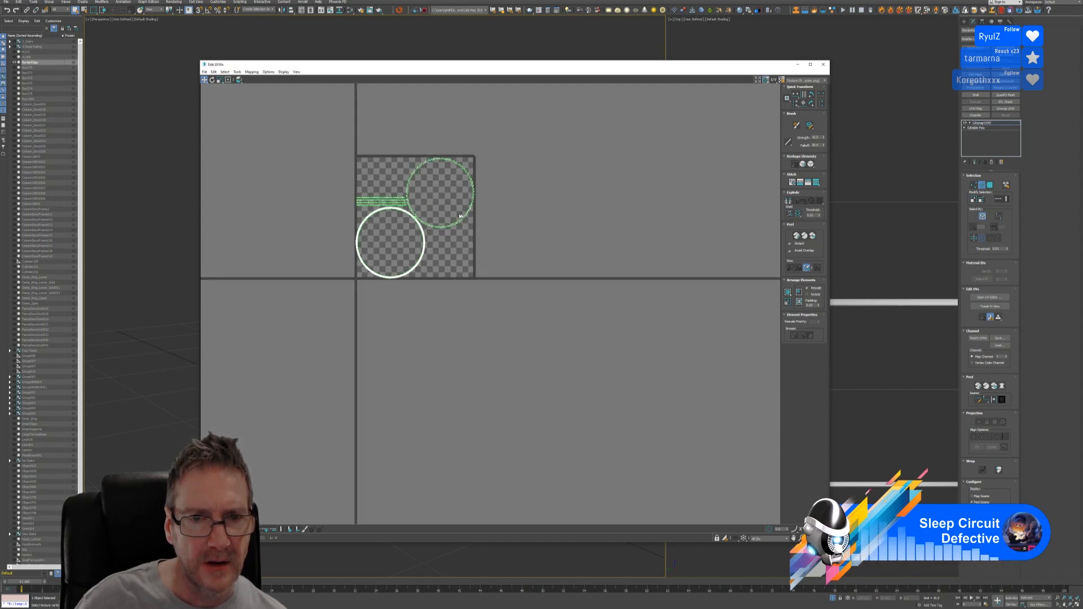
pyautogui.scroll(12, 460, 216)
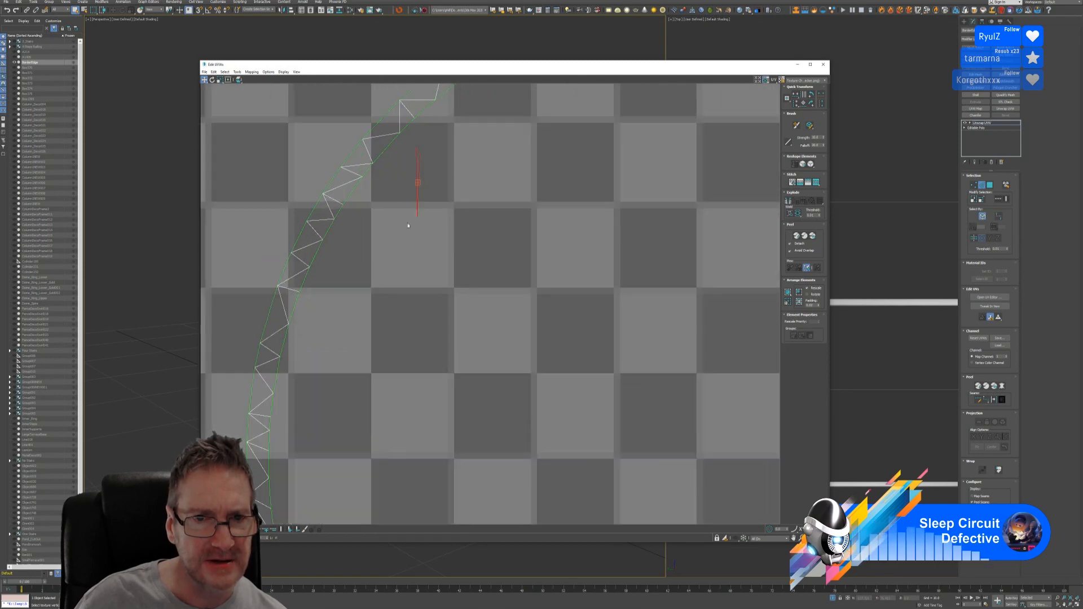
pyautogui.scroll(-10, 409, 225)
pyautogui.moveTo(571, 296); pyautogui.dragTo(576, 163, button='middle')
pyautogui.scroll(3, 444, 285)
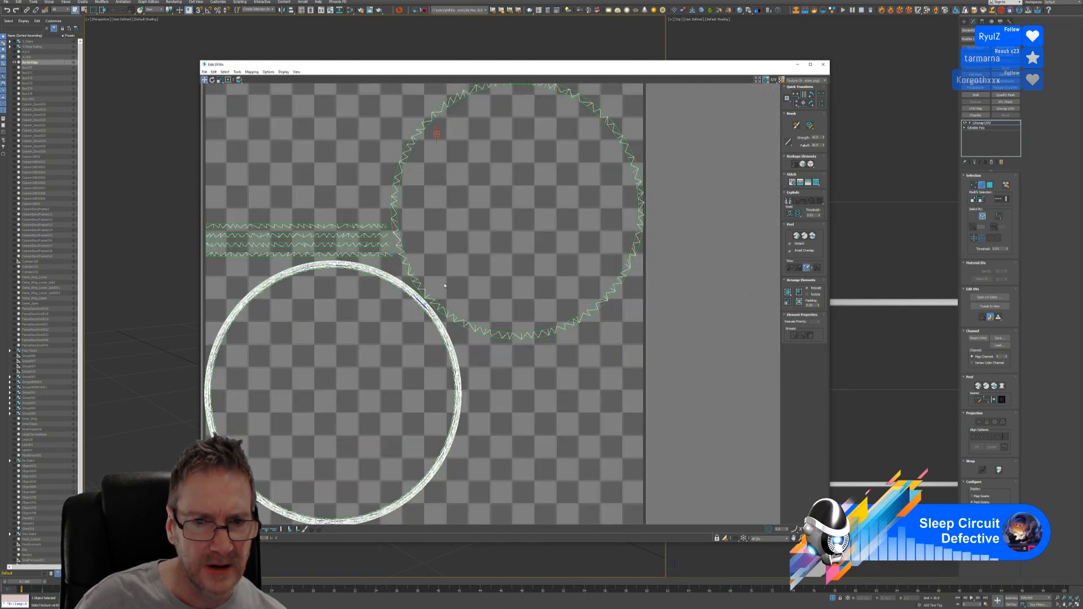
pyautogui.scroll(5, 444, 286)
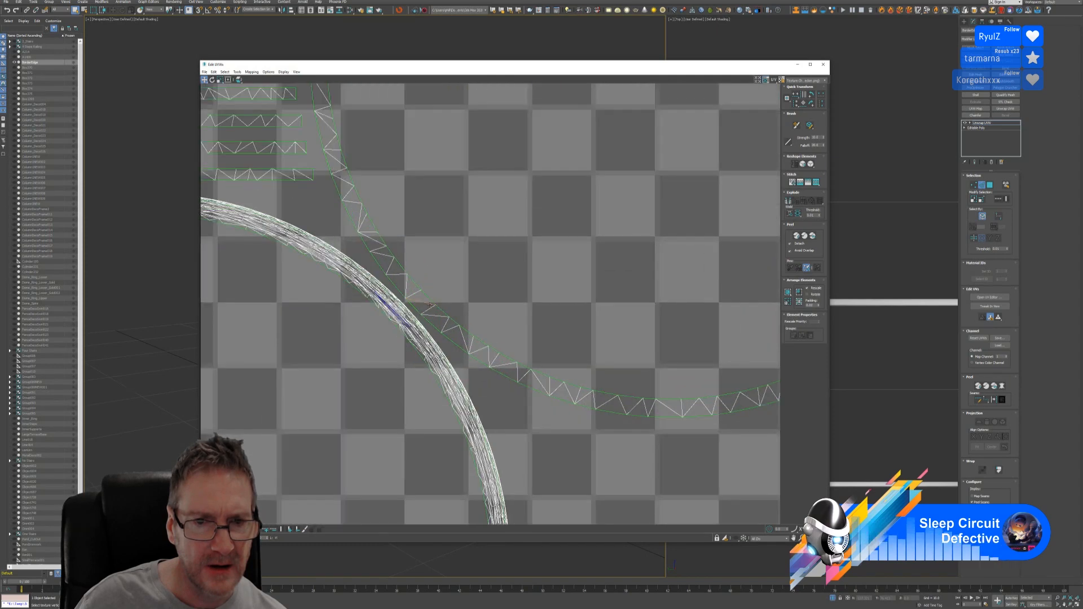
pyautogui.scroll(-4, 429, 306)
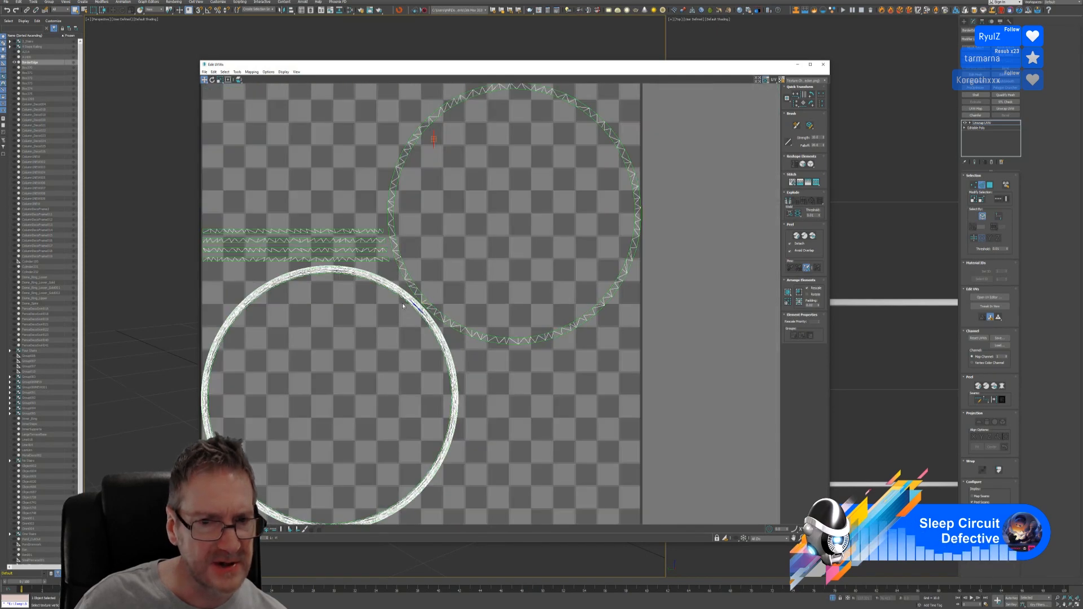
pyautogui.scroll(-4, 355, 382)
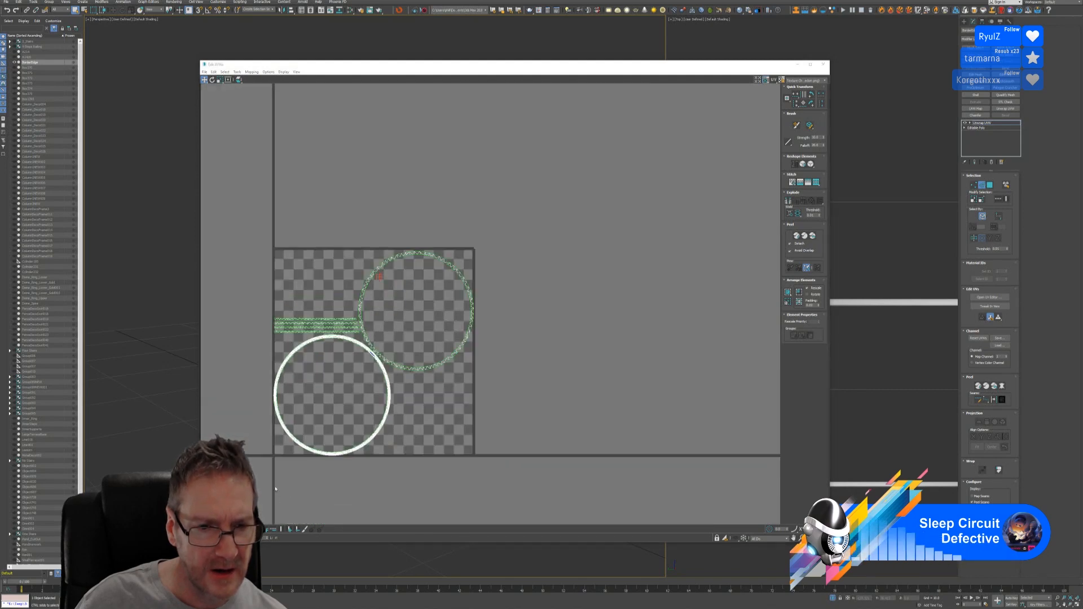
# Select the lower circular UV shell and close the UV editor to see the ring in the perspective view
pyautogui.click(332, 395)
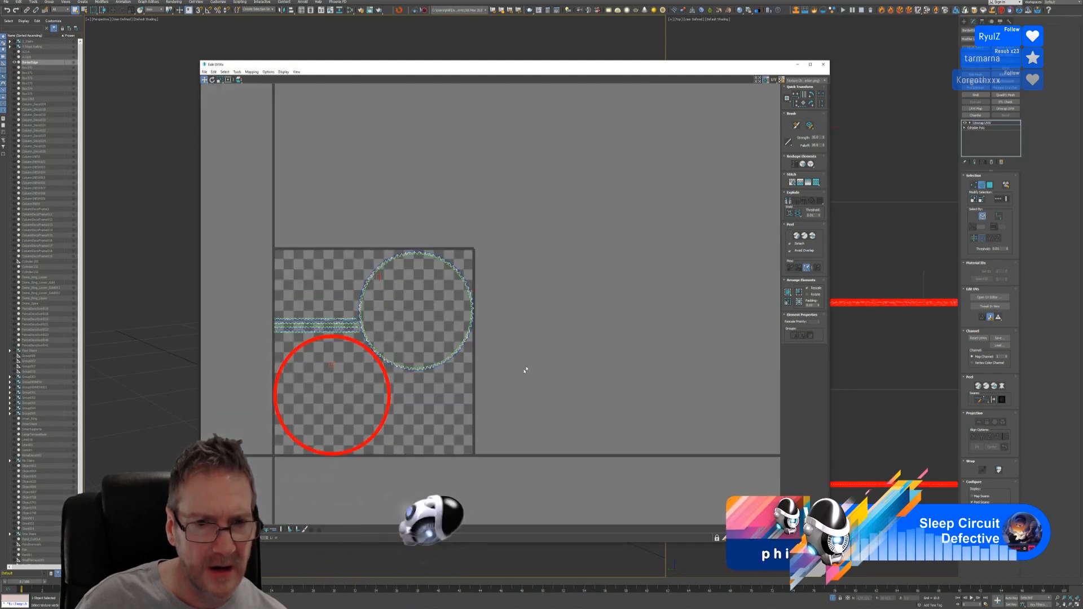
pyautogui.click(823, 64)
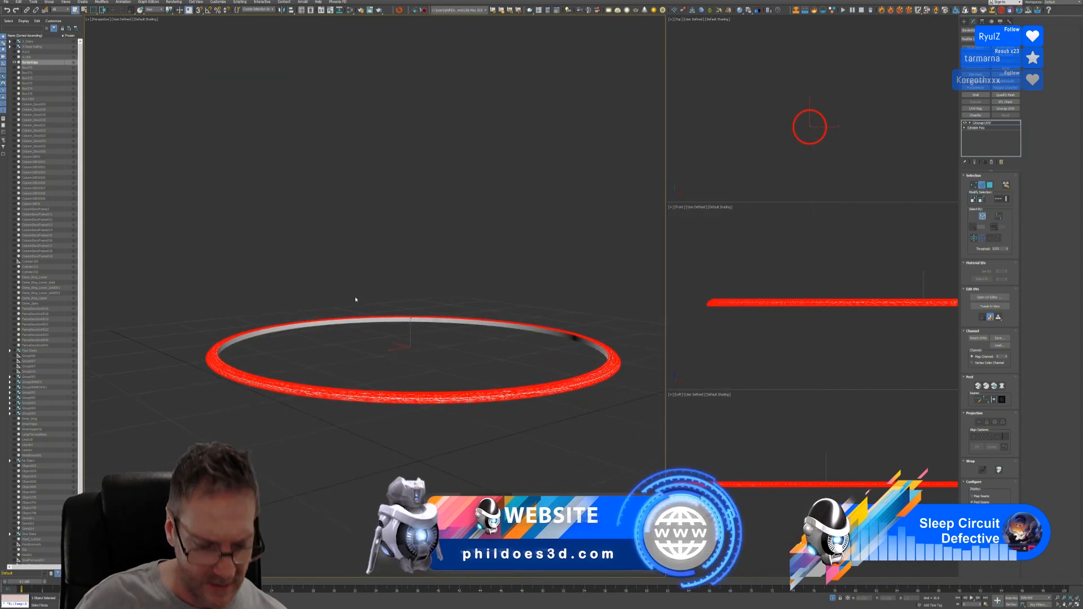
pyautogui.keyDown('alt'); pyautogui.moveTo(399, 259); pyautogui.dragTo(384, 274, button='middle'); pyautogui.keyUp('alt')
pyautogui.scroll(-5, 380, 276)
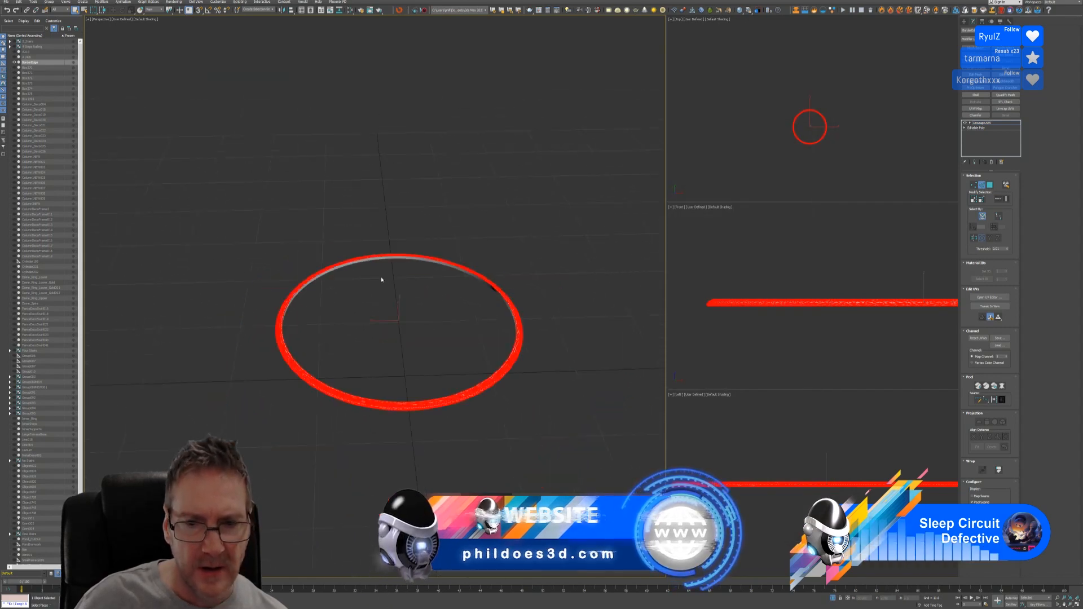
pyautogui.keyDown('alt'); pyautogui.moveTo(379, 278); pyautogui.dragTo(448, 240, button='middle'); pyautogui.keyUp('alt')
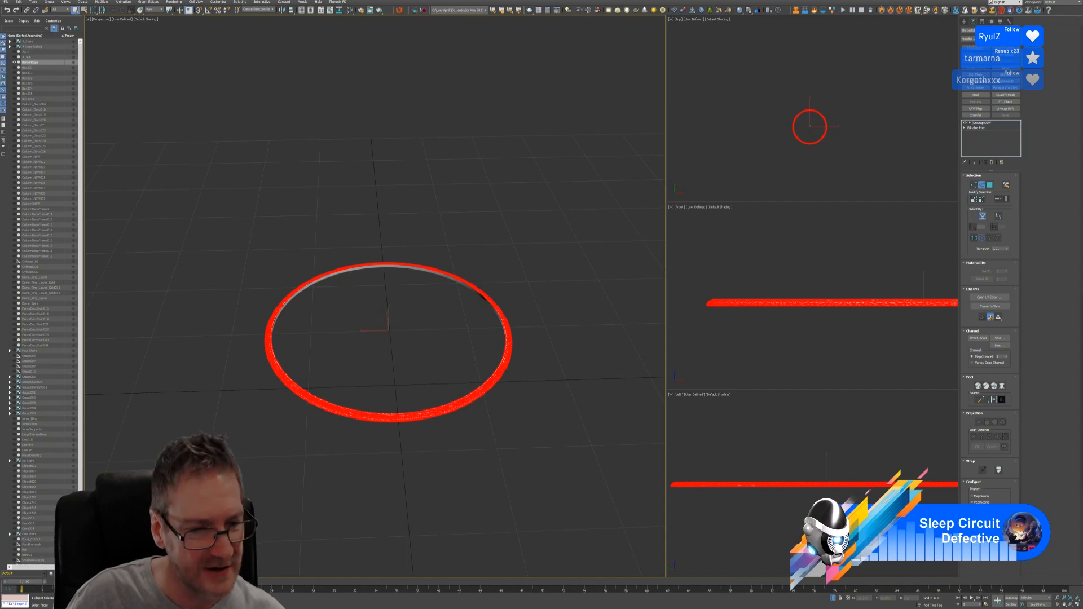
# Switch to the web browser, open the copied image link and examine the sculpted character image enlarged
pyautogui.hotkey('alt', 'Tab')
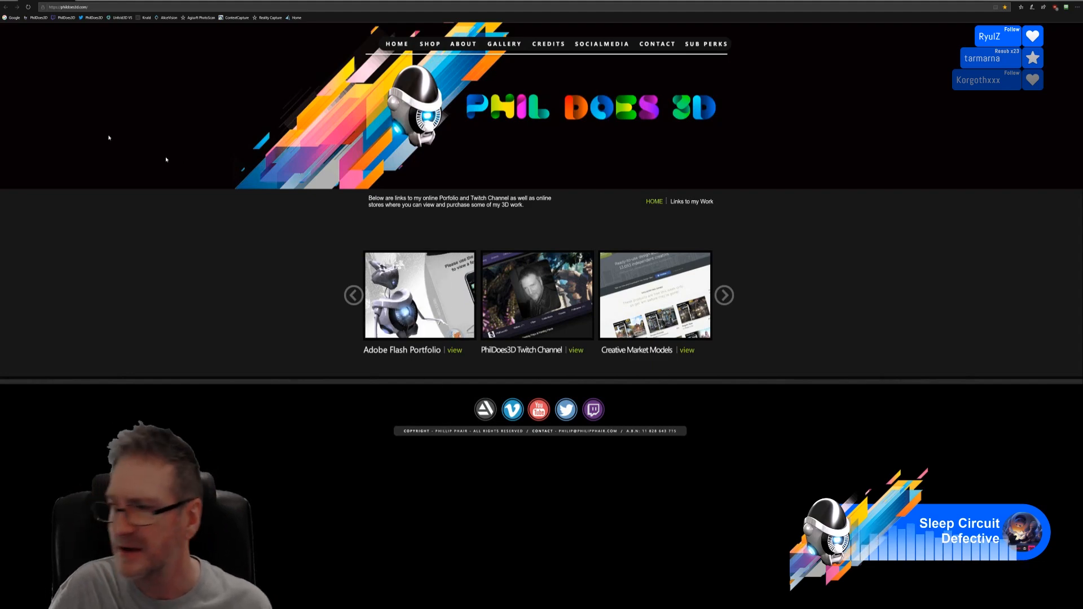
pyautogui.click(94, 7)
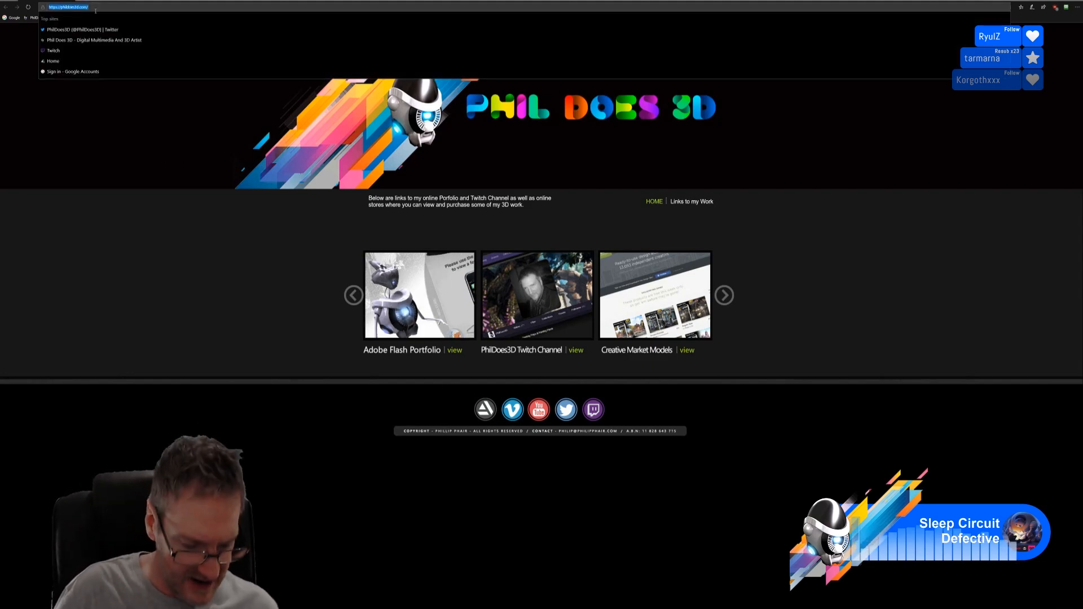
pyautogui.hotkey('ctrl', 'v')
pyautogui.press('Return')
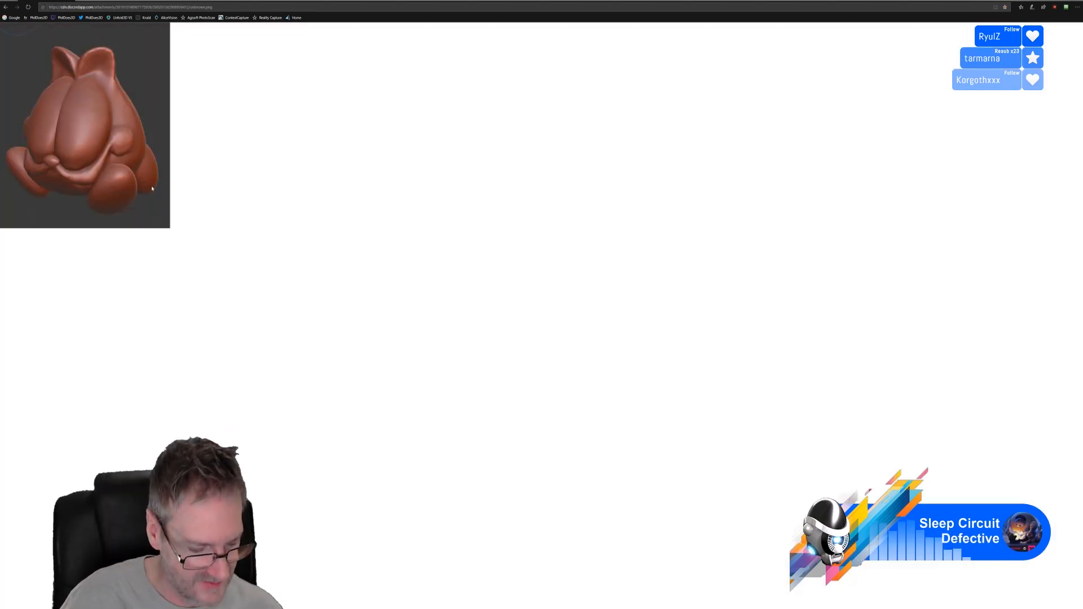
pyautogui.keyDown('ctrl'); pyautogui.scroll(3, 152, 188); pyautogui.keyUp('ctrl')
pyautogui.keyDown('ctrl'); pyautogui.scroll(4, 168, 197); pyautogui.keyUp('ctrl')
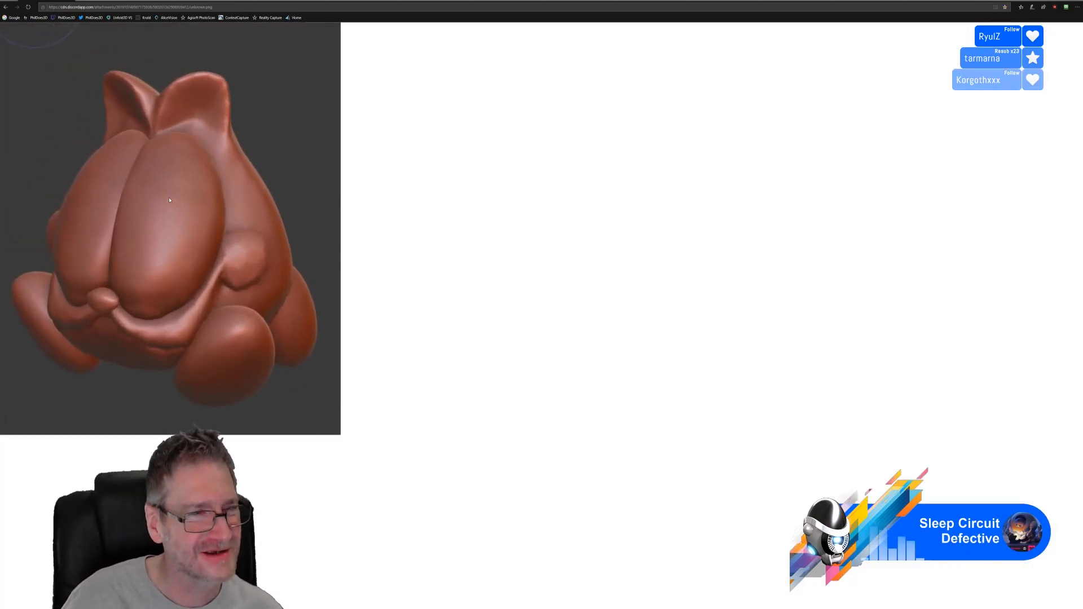
pyautogui.keyDown('ctrl'); pyautogui.scroll(1, 172, 203); pyautogui.keyUp('ctrl')
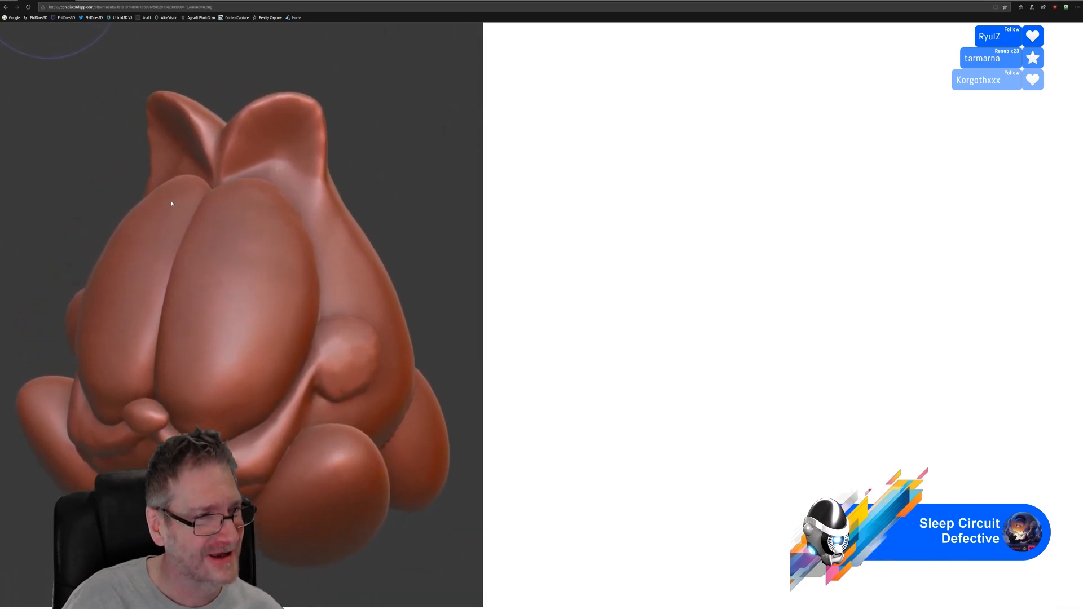
pyautogui.keyDown('ctrl'); pyautogui.scroll(-2, 172, 204); pyautogui.keyUp('ctrl')
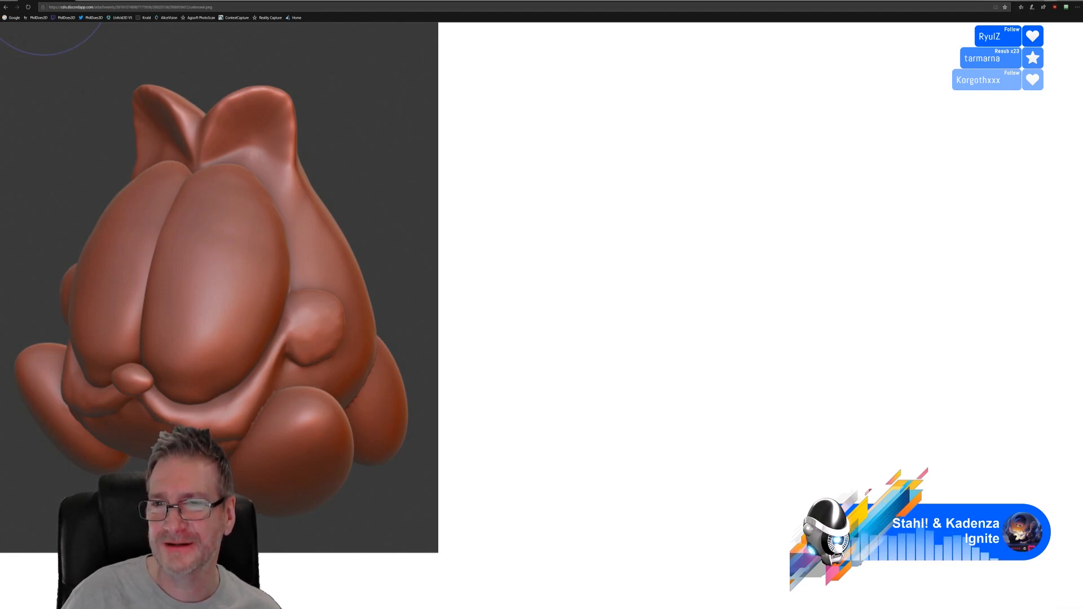
# Switch back to 3ds Max, end the ring's isolation to examine the whole pavilion scene, and isolate the ring again
pyautogui.hotkey('alt', 'Tab')
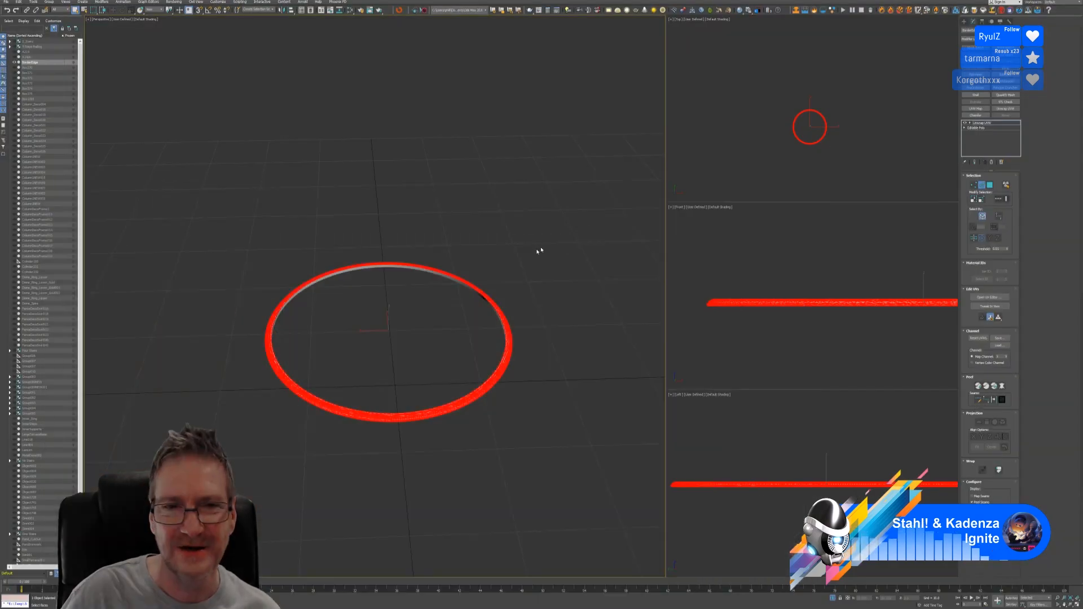
pyautogui.click(833, 599)
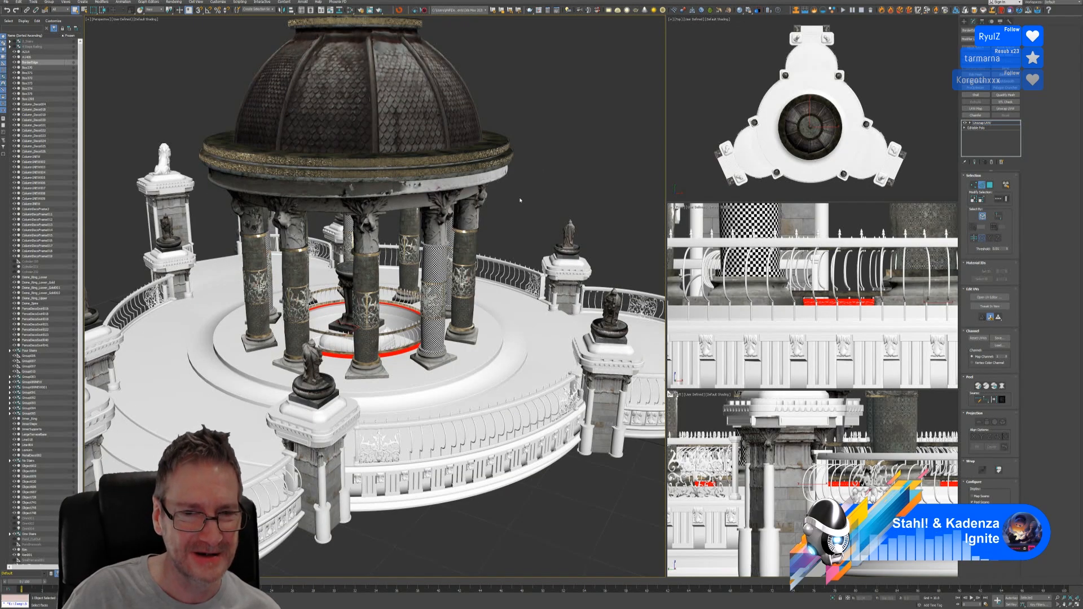
pyautogui.scroll(-5, 520, 200)
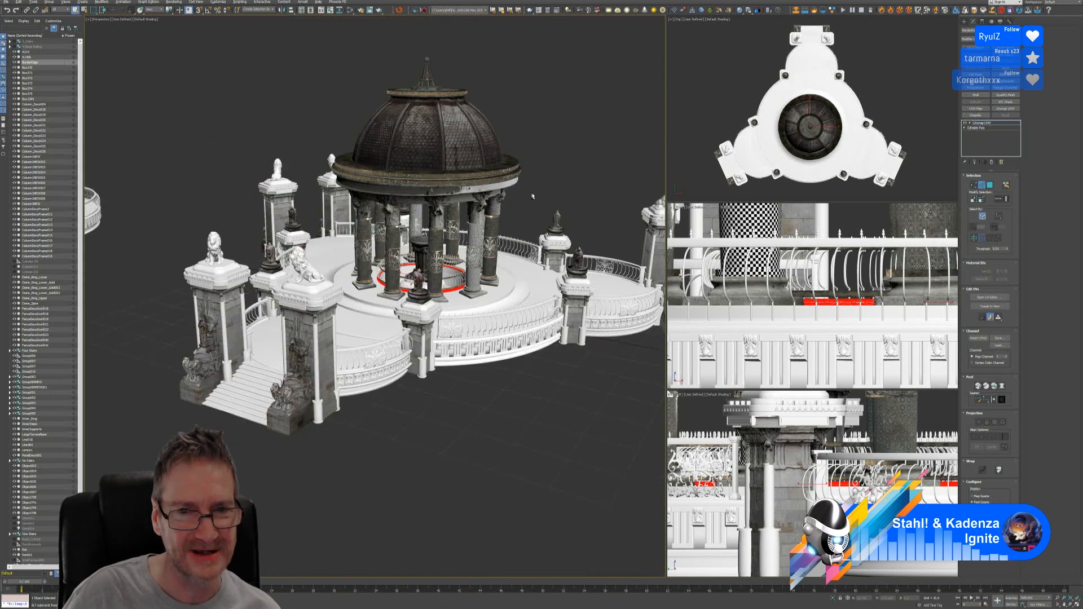
pyautogui.keyDown('alt'); pyautogui.moveTo(532, 197); pyautogui.dragTo(509, 193, button='middle'); pyautogui.keyUp('alt')
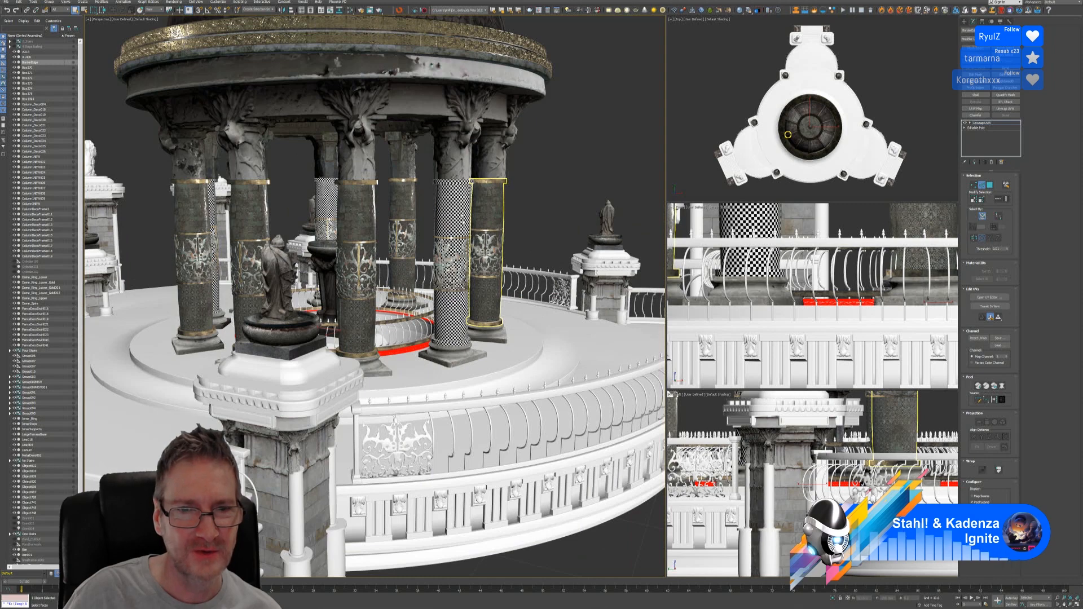
pyautogui.scroll(2, 456, 271)
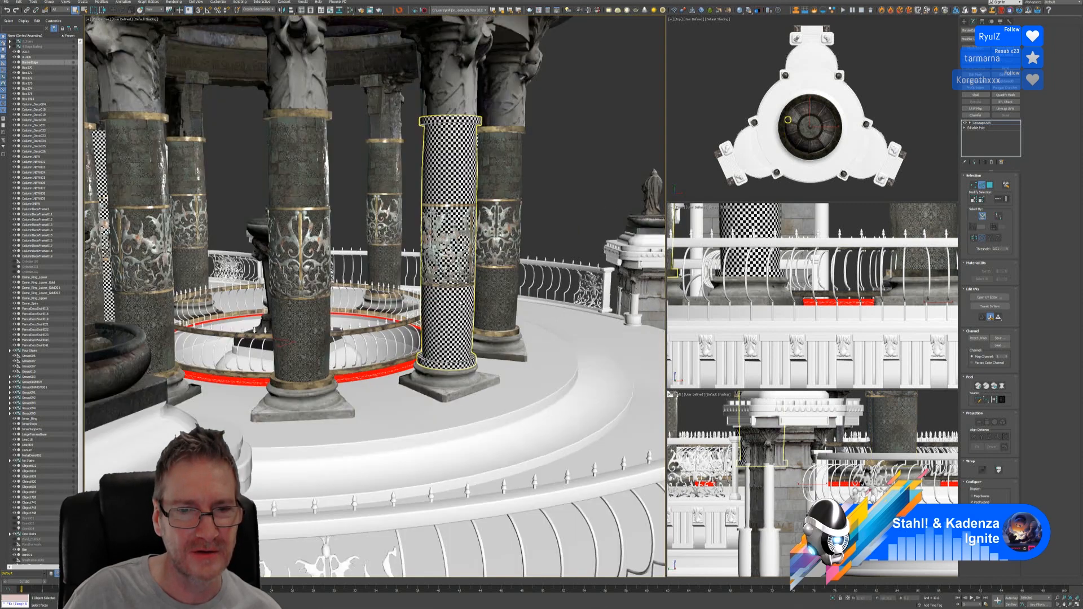
pyautogui.scroll(-2, 455, 272)
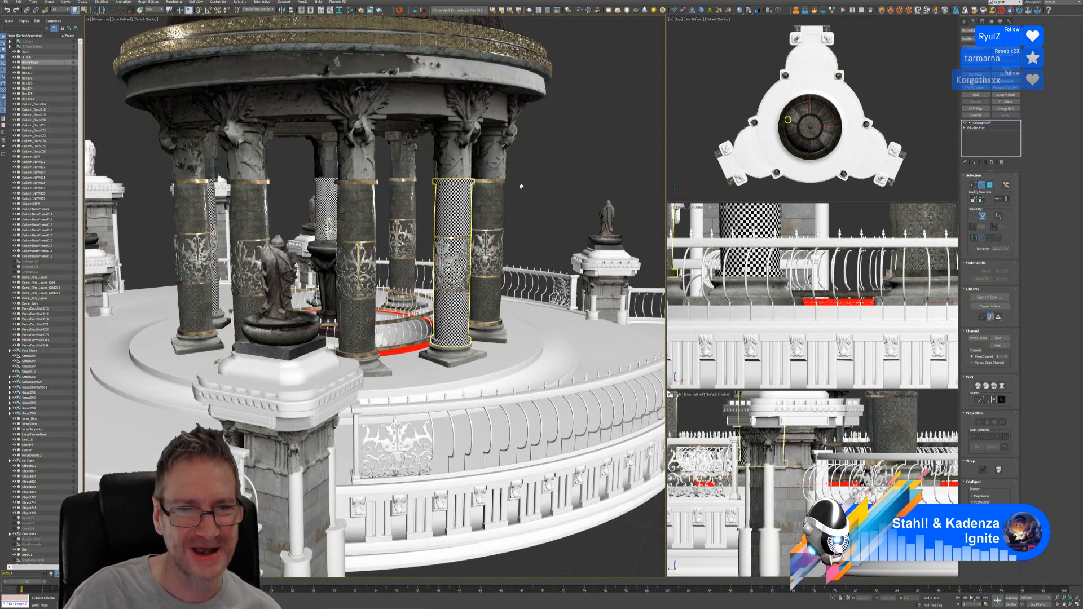
pyautogui.moveTo(521, 187)
pyautogui.keyDown('alt'); pyautogui.mouseDown(button='middle')
pyautogui.moveTo(500, 183)
pyautogui.moveTo(528, 183)
pyautogui.mouseUp(button='middle'); pyautogui.keyUp('alt')
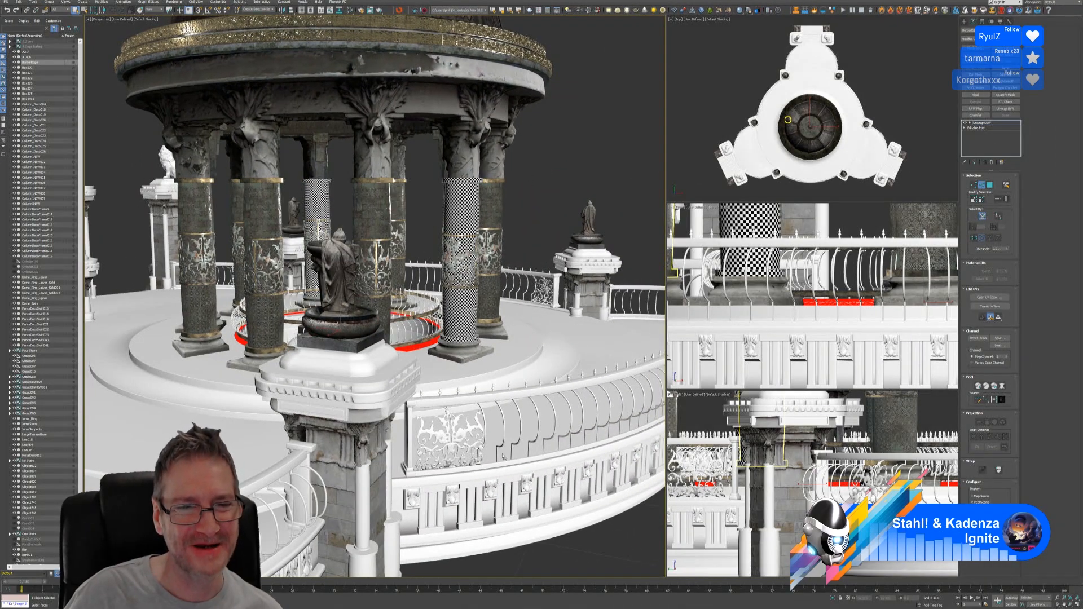
pyautogui.scroll(-10, 503, 457)
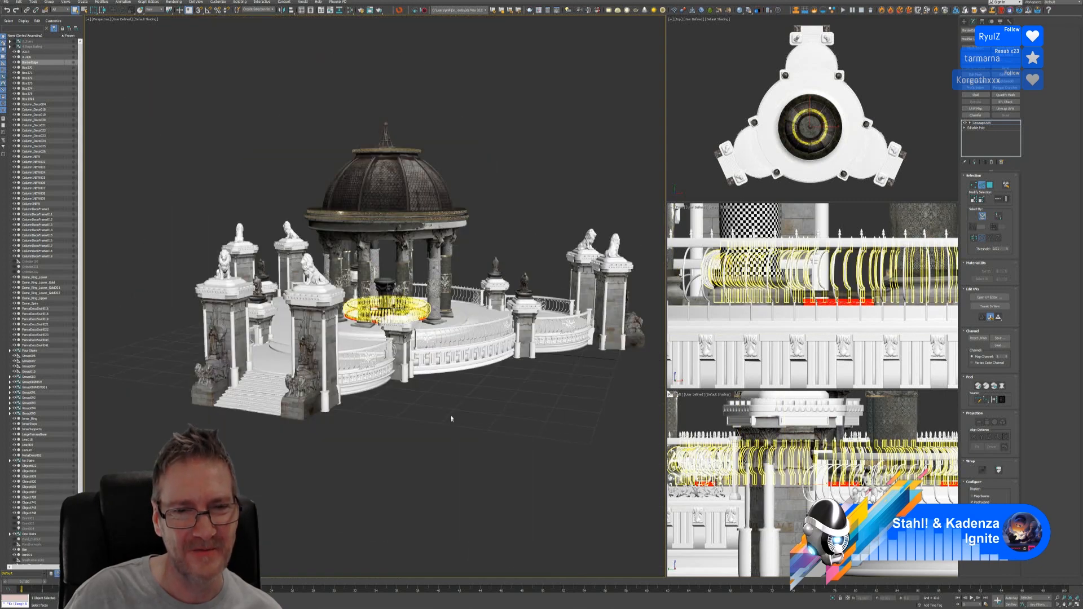
pyautogui.hotkey('alt', 'q')
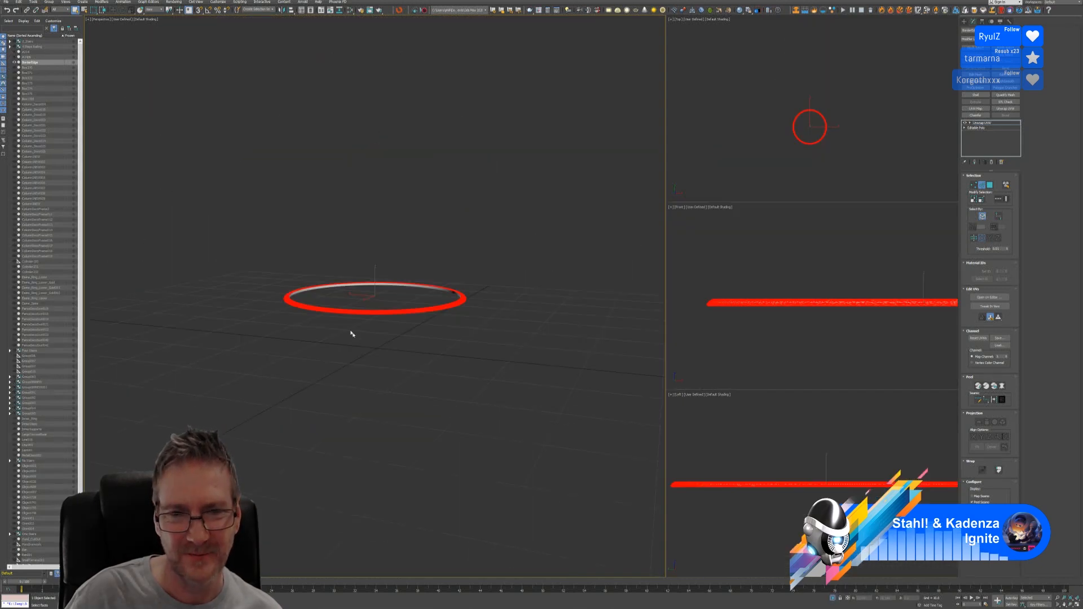
pyautogui.scroll(5, 331, 303)
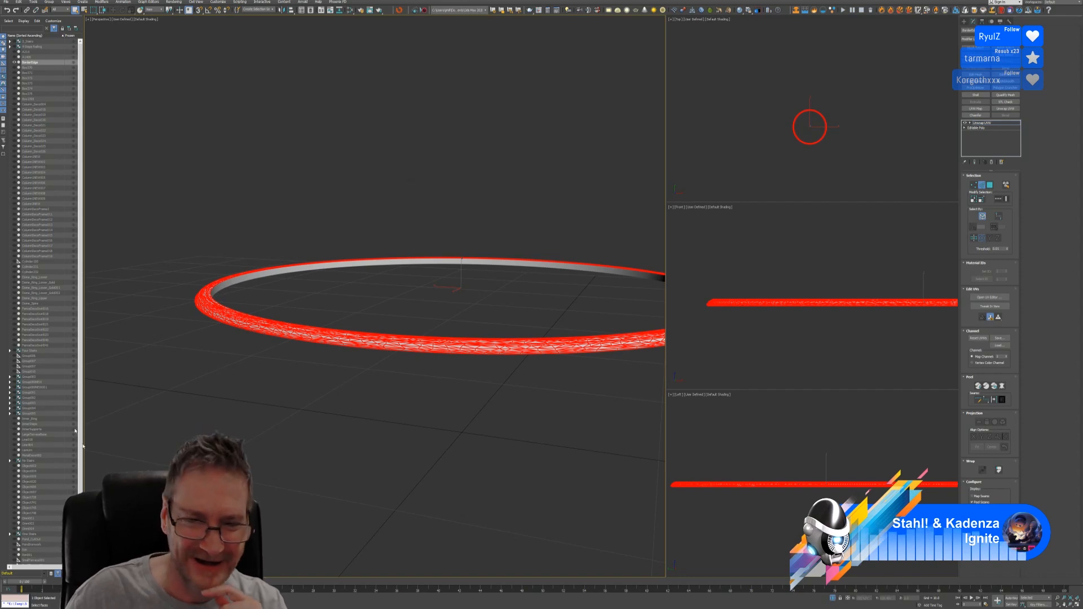
pyautogui.hotkey('alt', 'Tab')
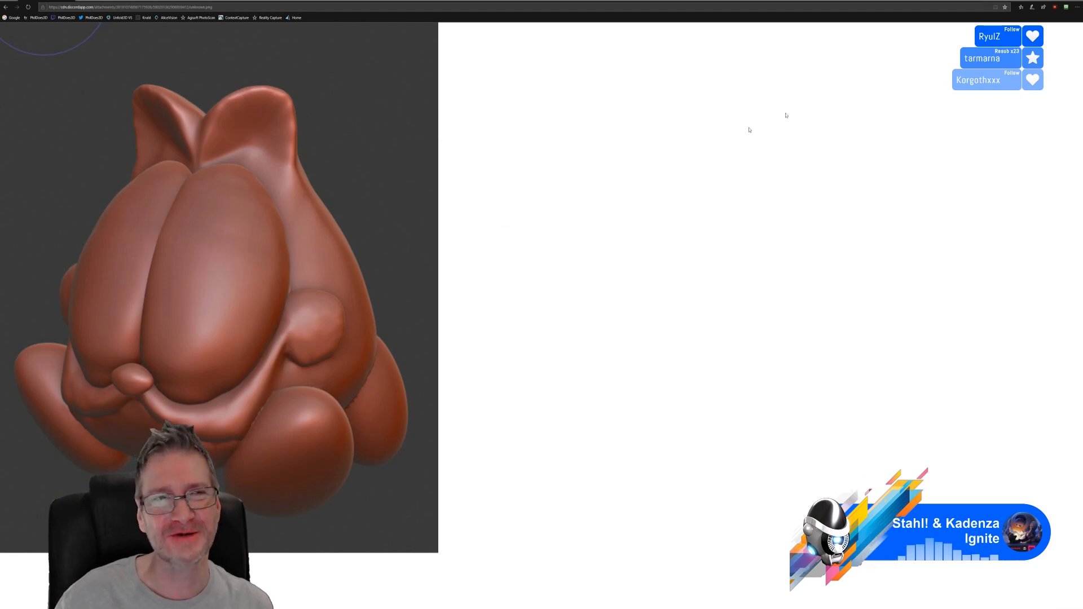
pyautogui.hotkey('alt', 'Tab')
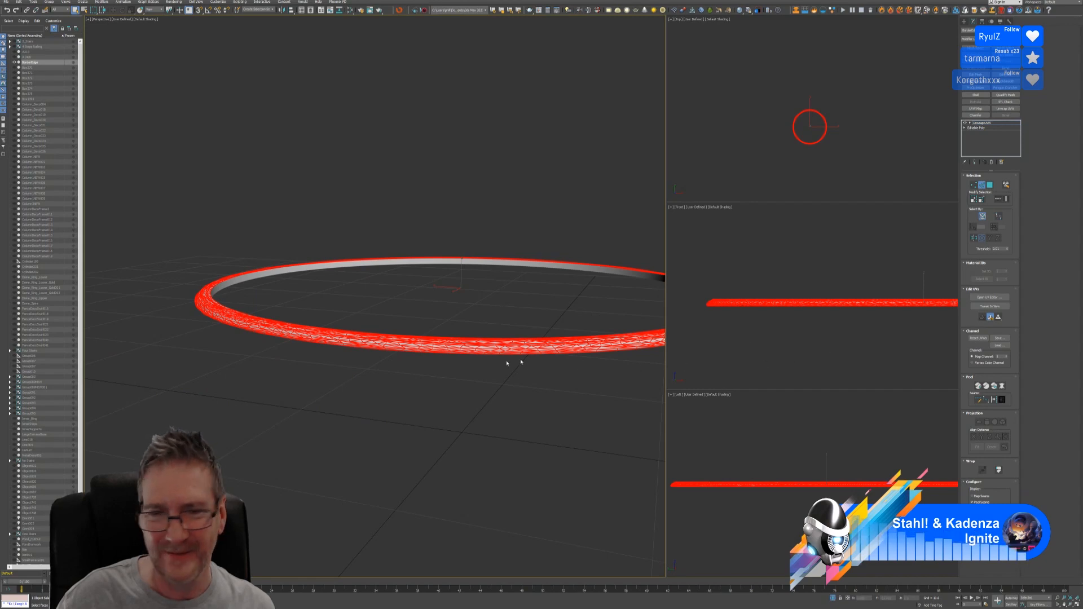
pyautogui.moveTo(419, 384); pyautogui.dragTo(408, 386, button='middle')
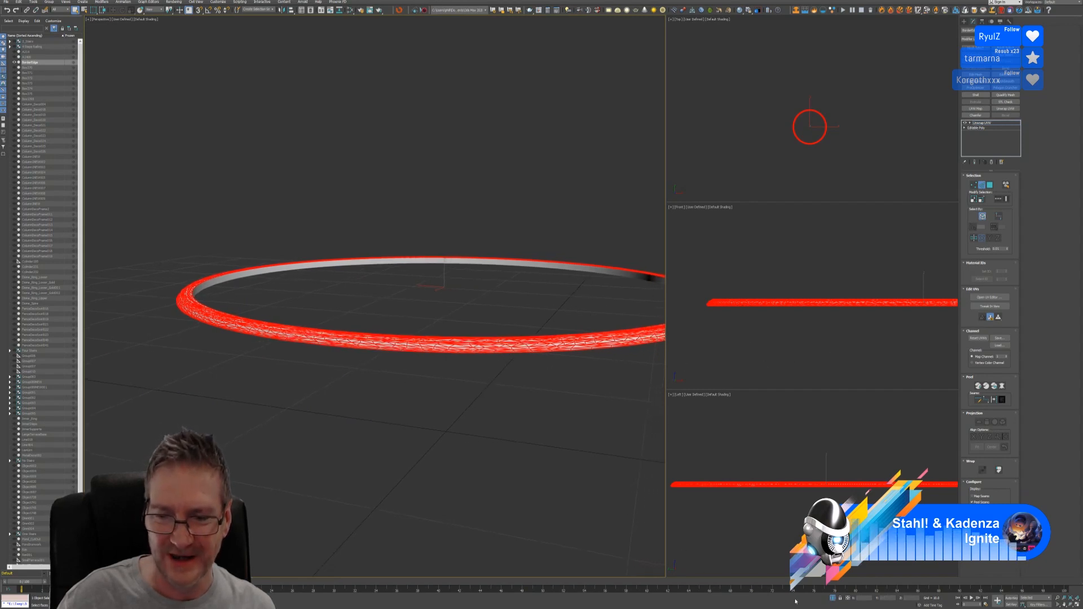
# End the ring's isolation and bring the pavilion's dome and columns into close view
pyautogui.click(831, 599)
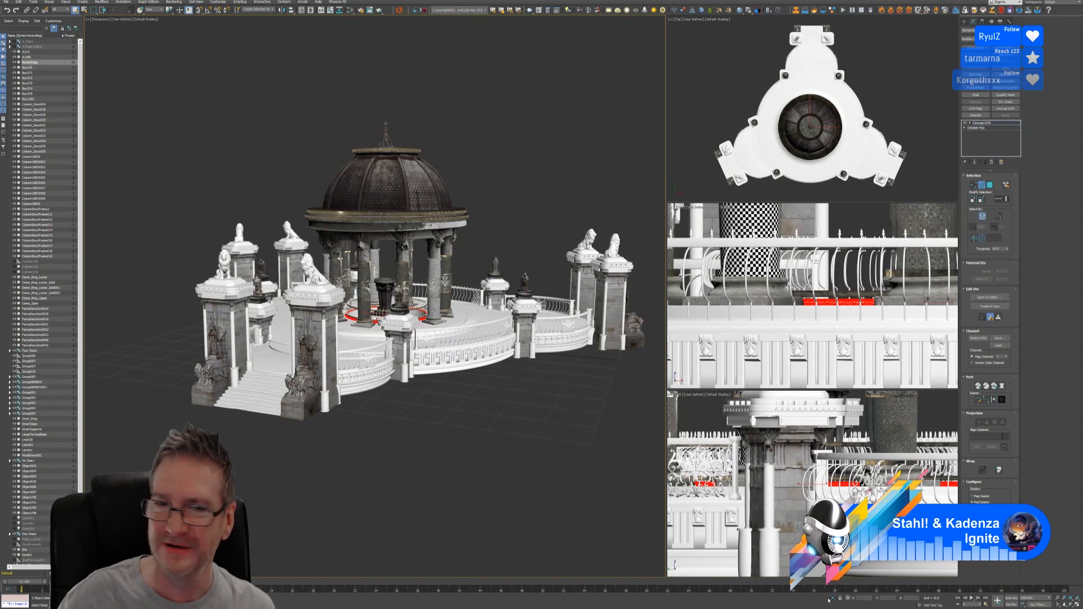
pyautogui.keyDown('alt'); pyautogui.moveTo(483, 435); pyautogui.dragTo(447, 415, button='middle'); pyautogui.keyUp('alt')
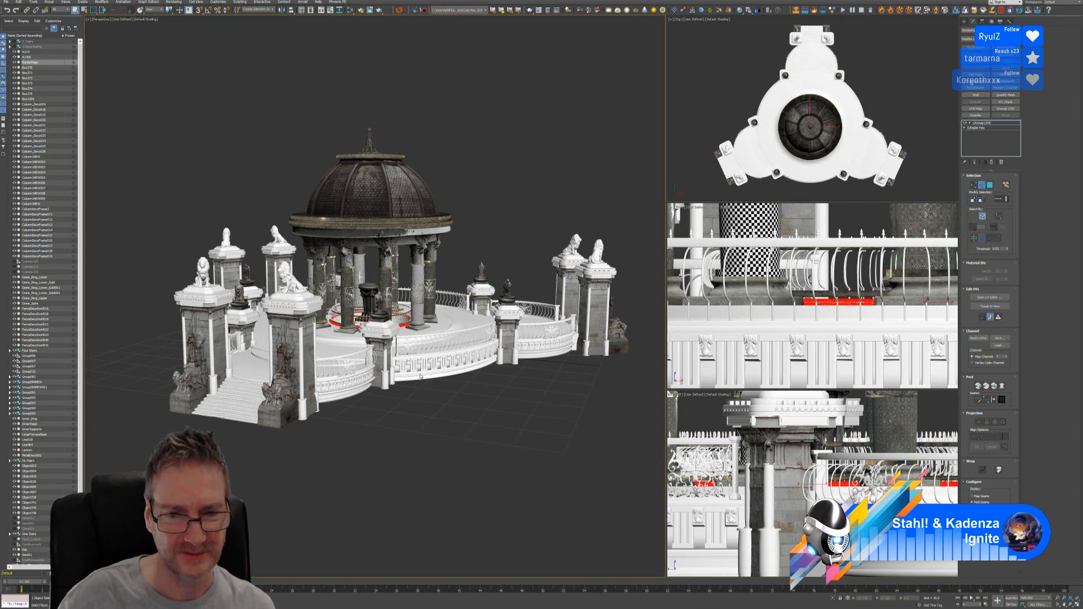
pyautogui.scroll(3, 420, 377)
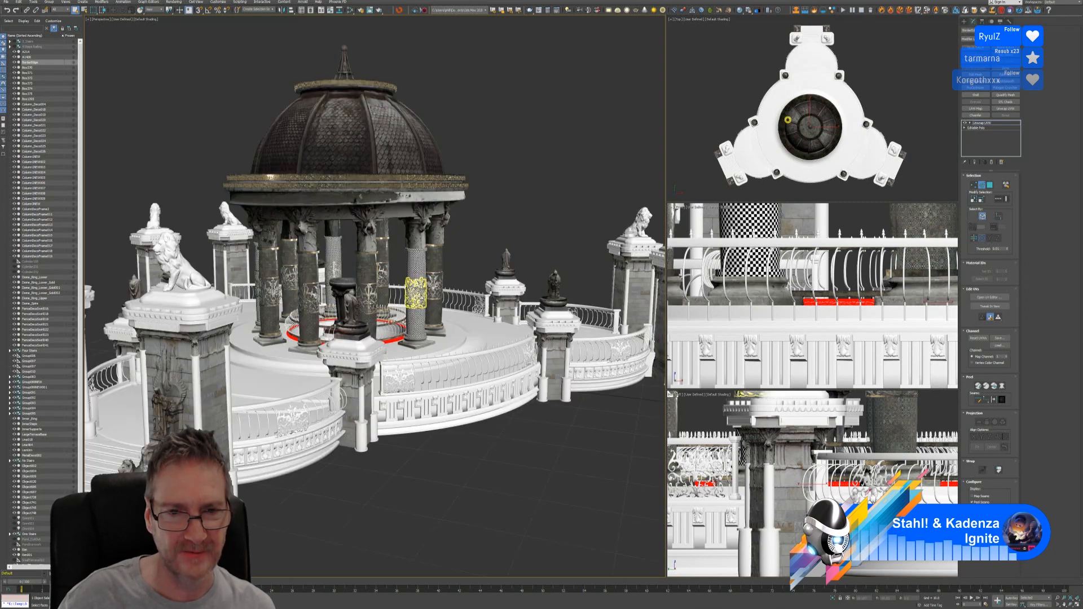
# Look through the Slate Material Editor's node graph for the multi/sub-object materials used on the columns
pyautogui.click(349, 9)
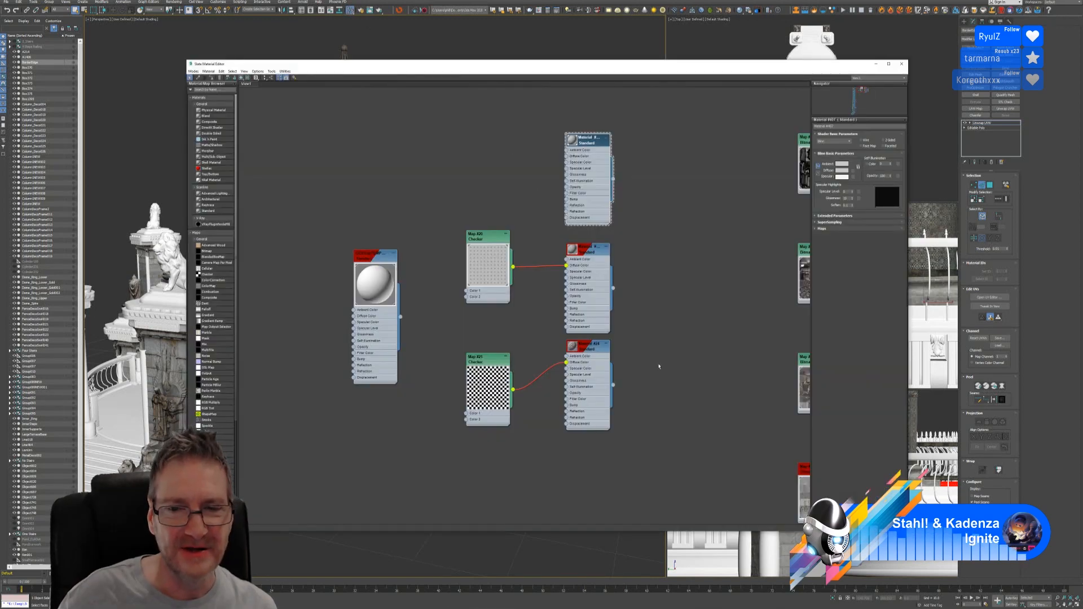
pyautogui.moveTo(658, 368); pyautogui.dragTo(438, 212, button='middle')
pyautogui.scroll(-4, 486, 297)
pyautogui.scroll(-8, 577, 375)
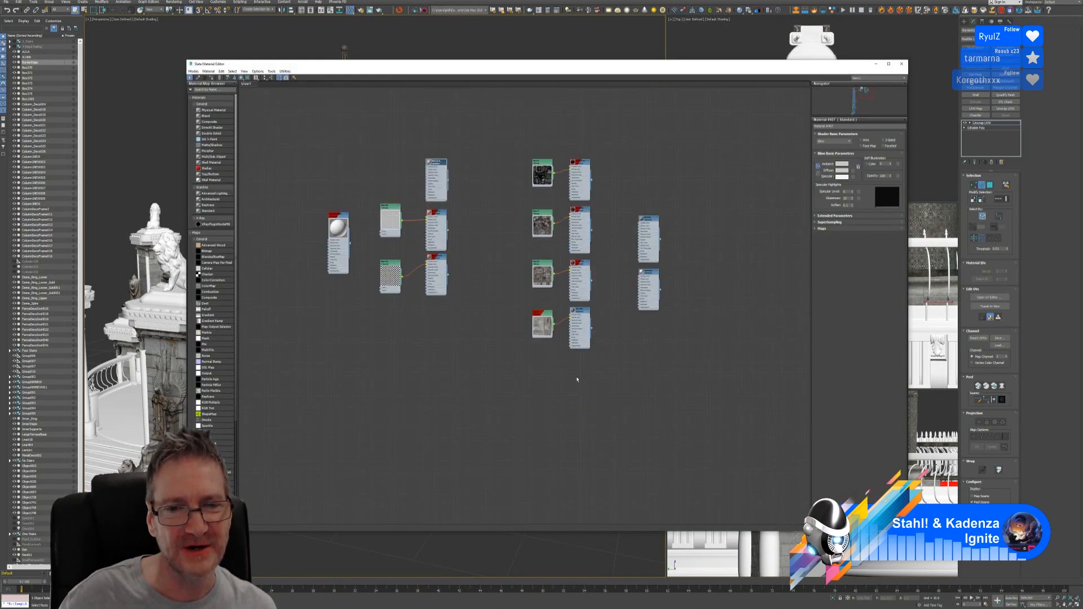
pyautogui.moveTo(512, 366); pyautogui.dragTo(563, 302, button='middle')
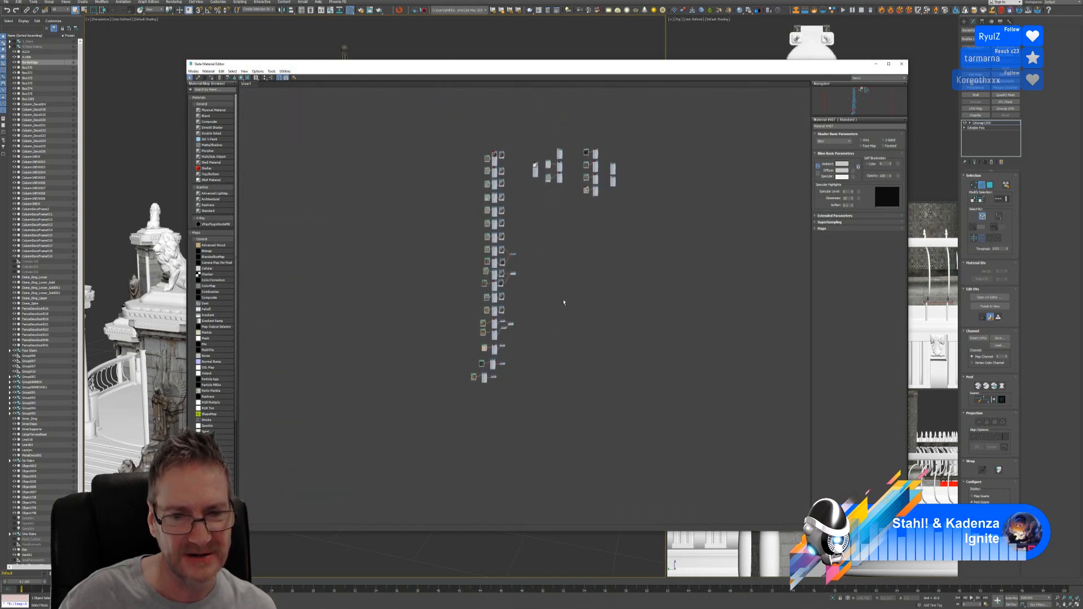
pyautogui.scroll(5, 519, 326)
pyautogui.moveTo(471, 282); pyautogui.dragTo(480, 265, button='middle')
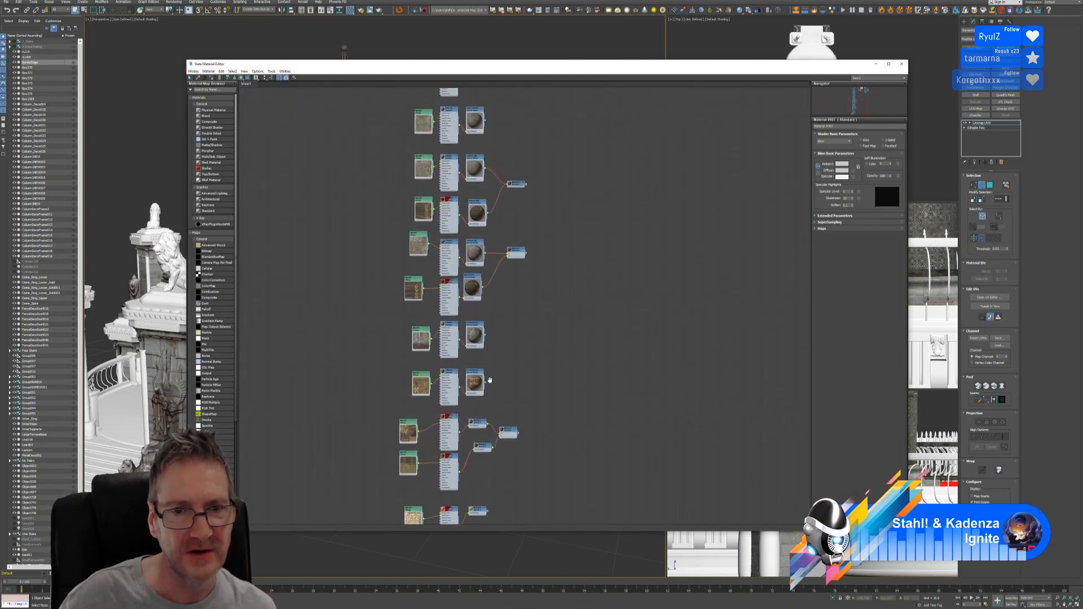
pyautogui.scroll(4, 541, 271)
pyautogui.scroll(3, 541, 271)
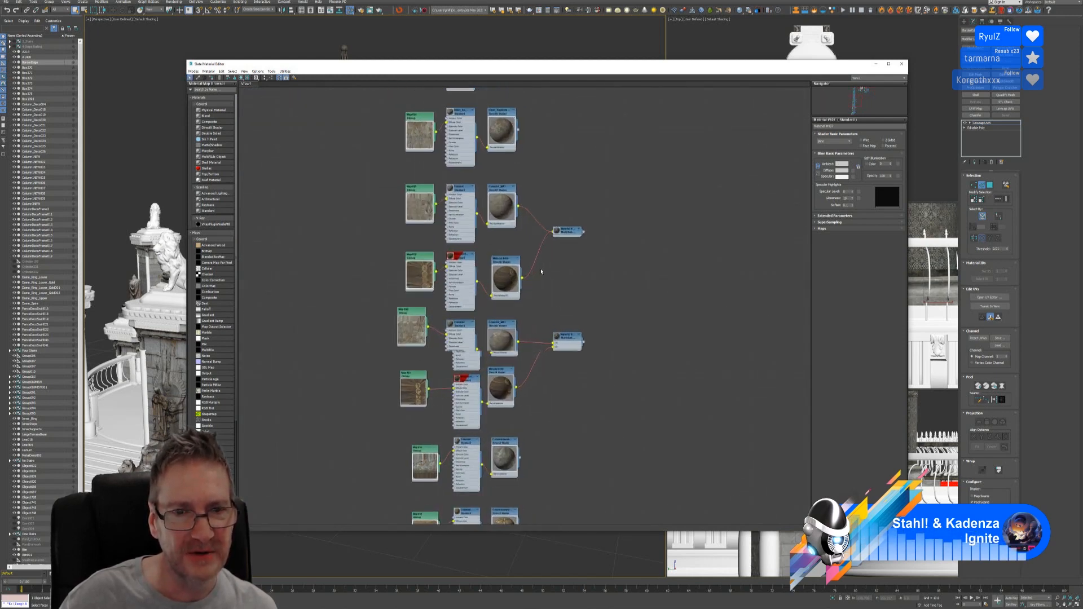
pyautogui.moveTo(557, 271); pyautogui.dragTo(593, 293, button='middle')
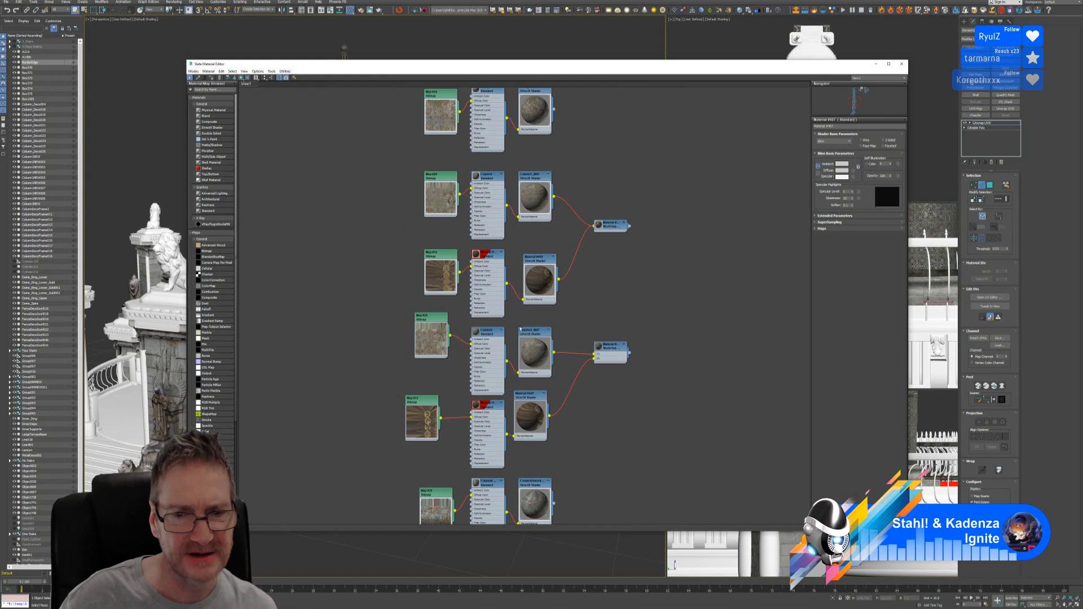
# Leave the ring's UV sub-object editing and assign the lower multi/sub-object column material to the checkered column shaft, replacing the same-named material
pyautogui.doubleClick(612, 348)
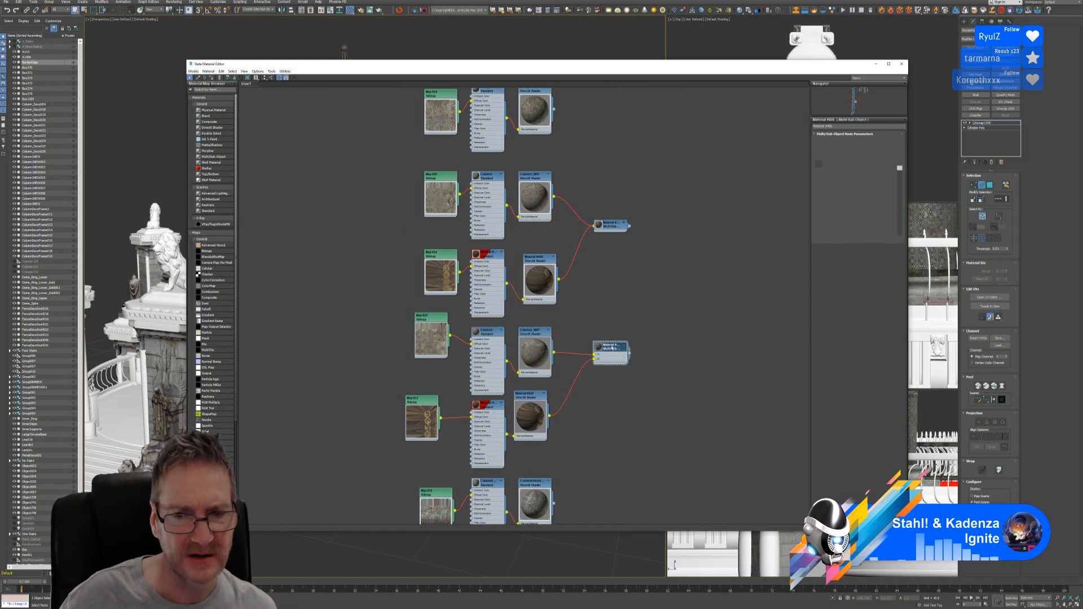
pyautogui.moveTo(475, 63); pyautogui.dragTo(744, 55)
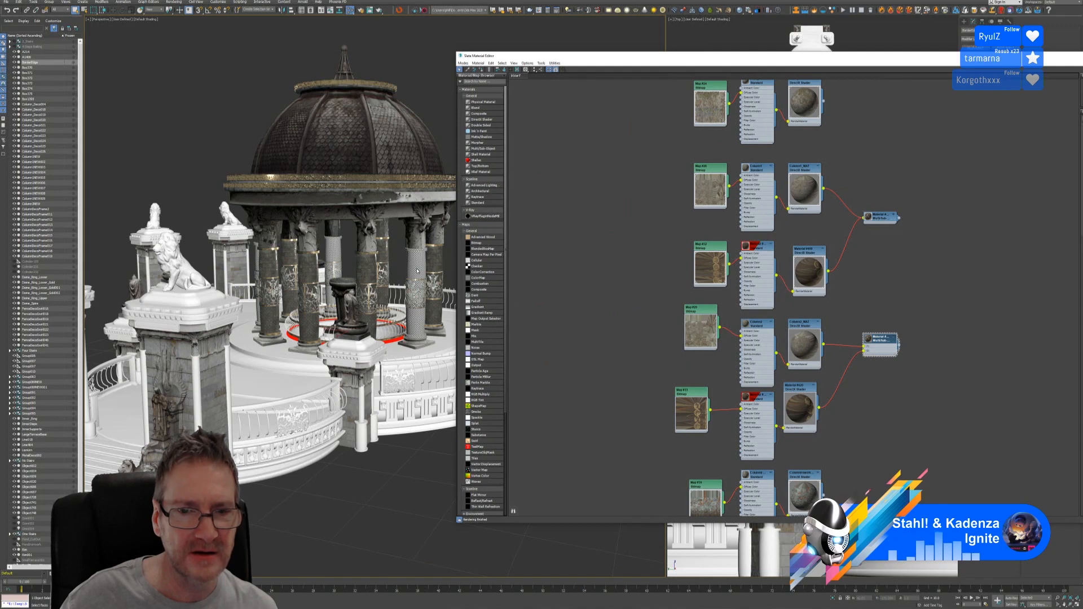
pyautogui.moveTo(822, 56); pyautogui.dragTo(565, 73)
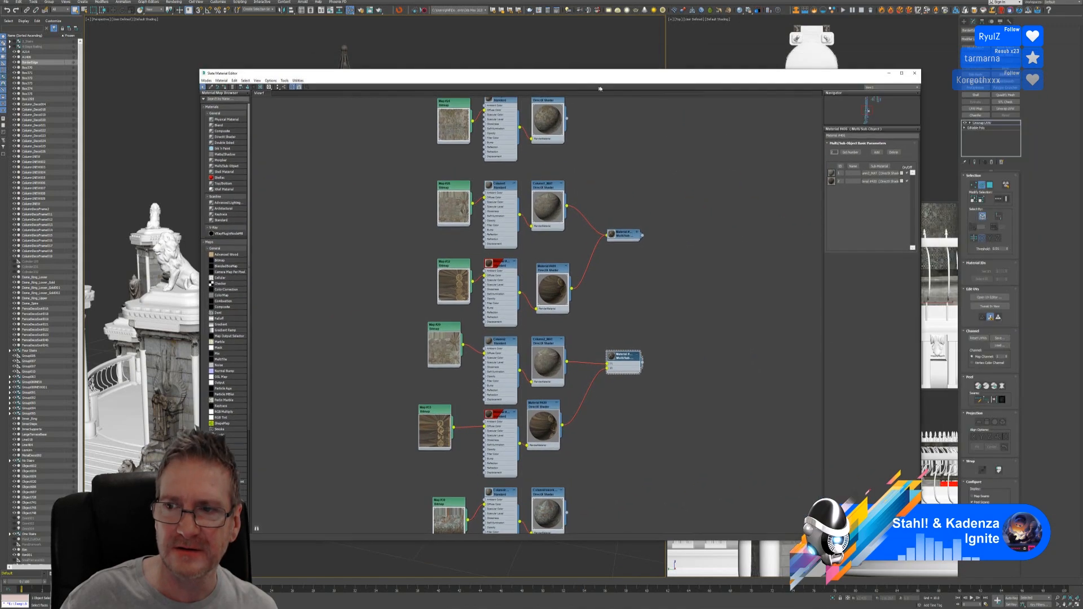
pyautogui.click(989, 185)
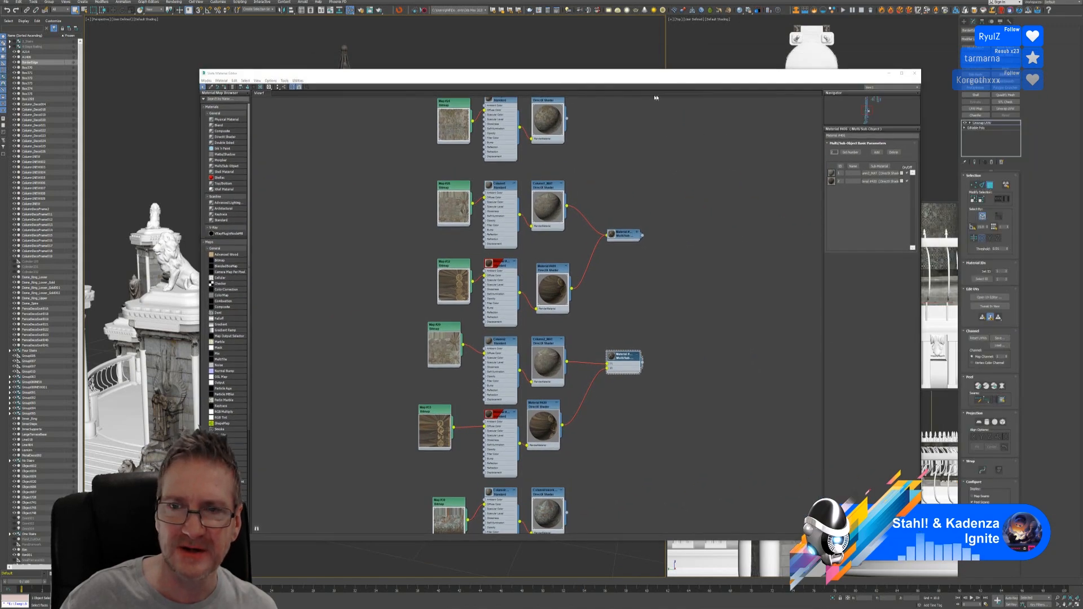
pyautogui.click(989, 185)
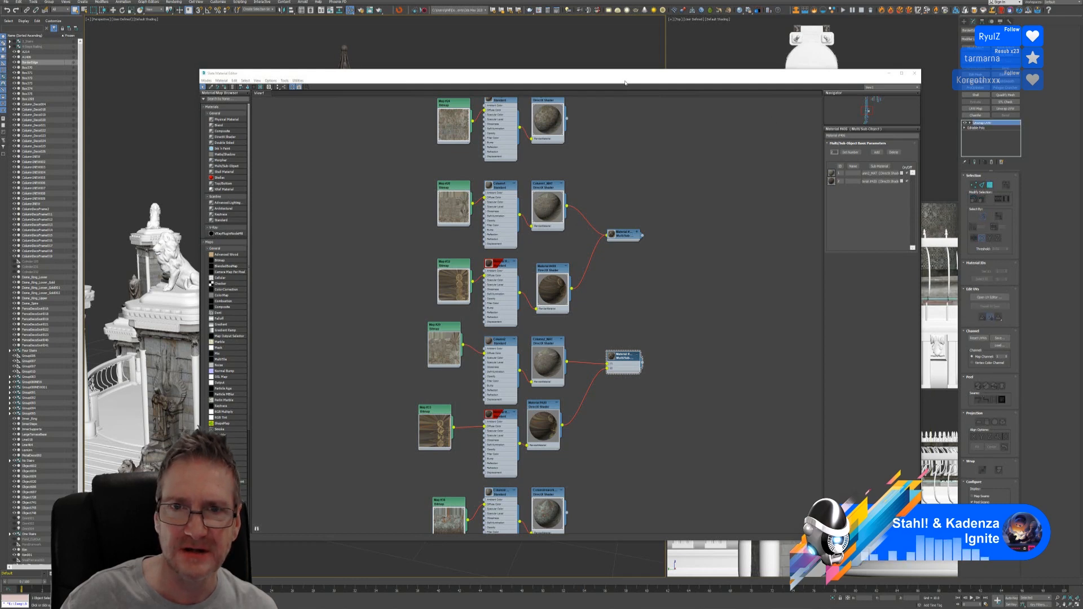
pyautogui.moveTo(624, 83); pyautogui.dragTo(864, 61)
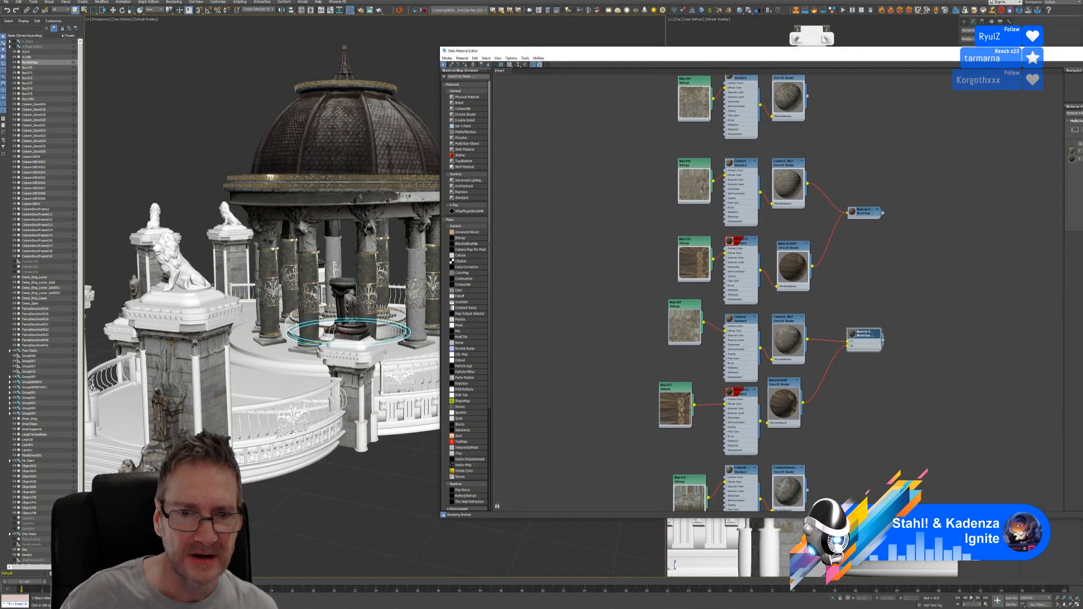
pyautogui.click(415, 291)
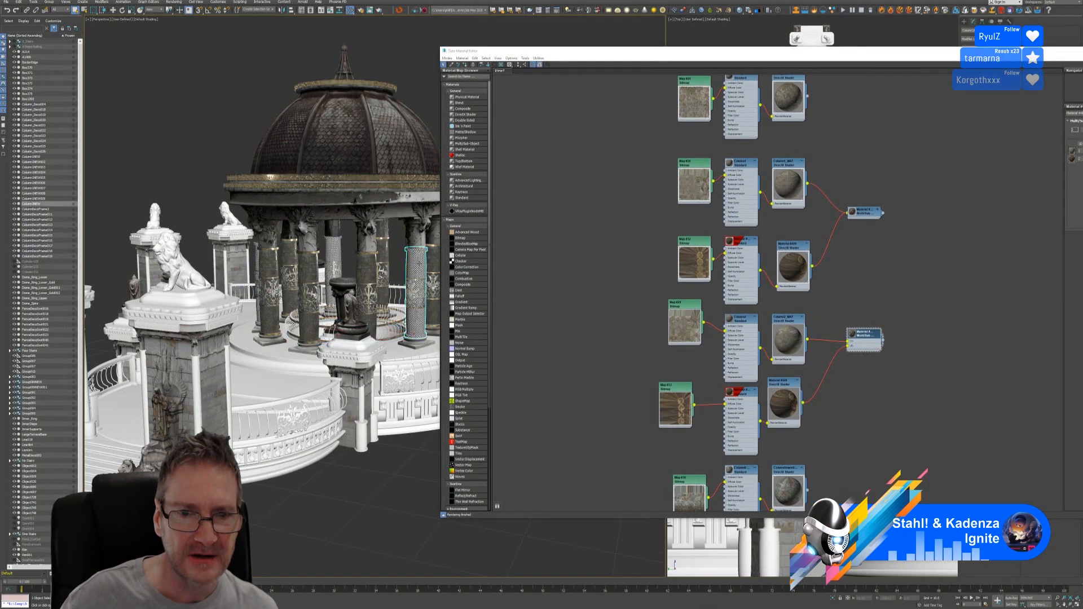
pyautogui.rightClick(864, 333)
pyautogui.click(880, 342)
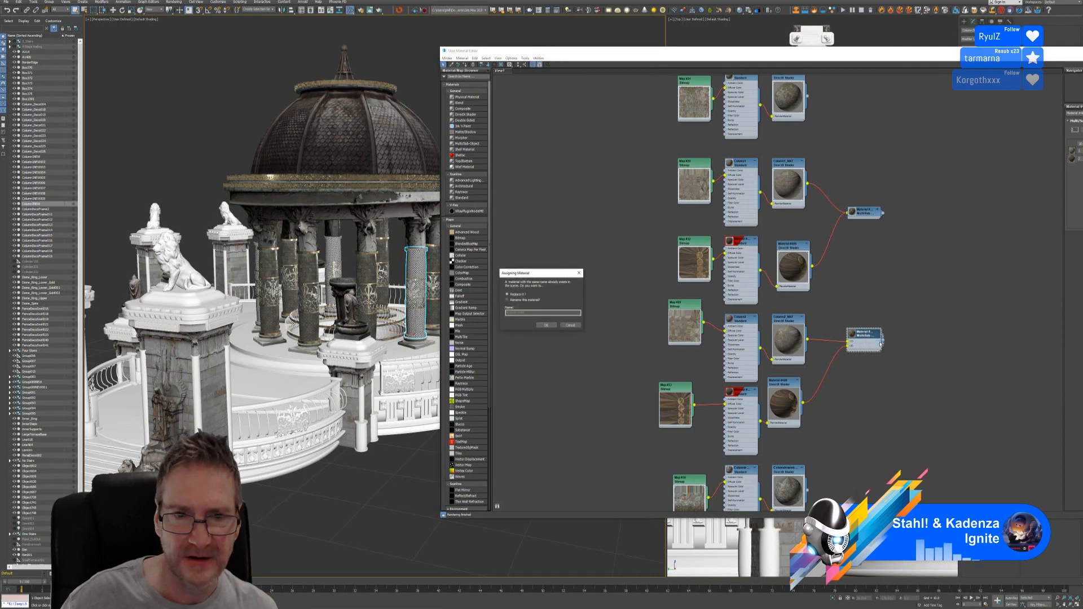
pyautogui.click(546, 325)
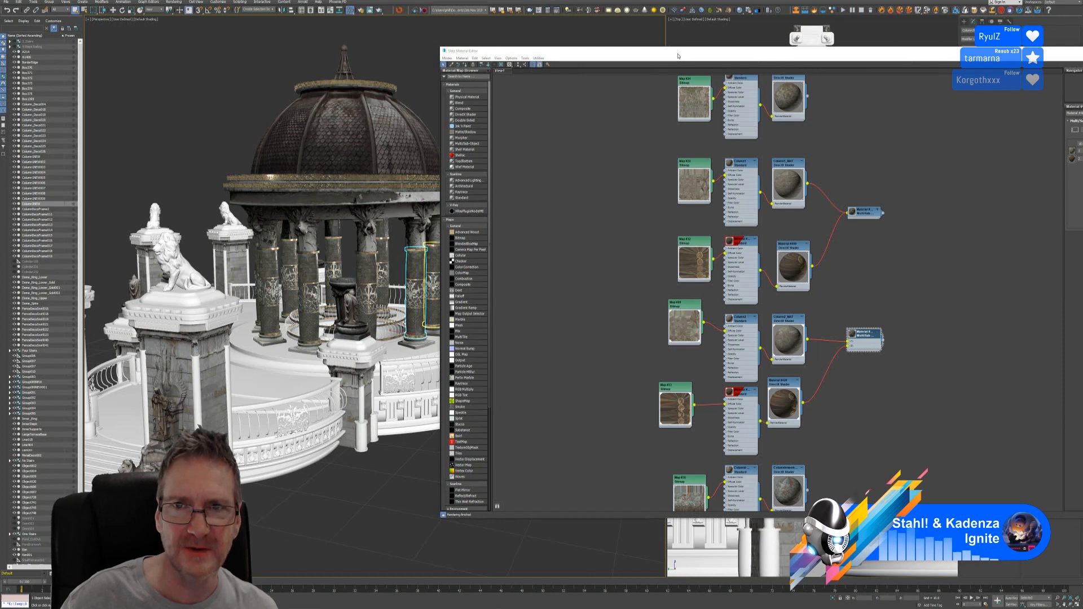
# Rename the lower multi/sub-object column material as MainColumns
pyautogui.moveTo(677, 55); pyautogui.dragTo(447, 42)
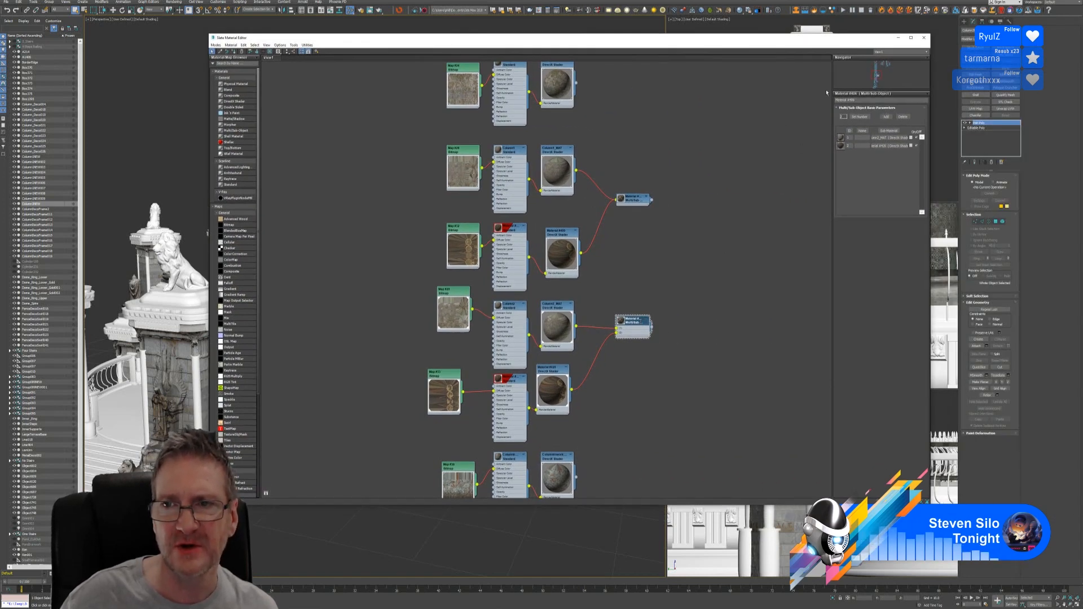
pyautogui.click(876, 100)
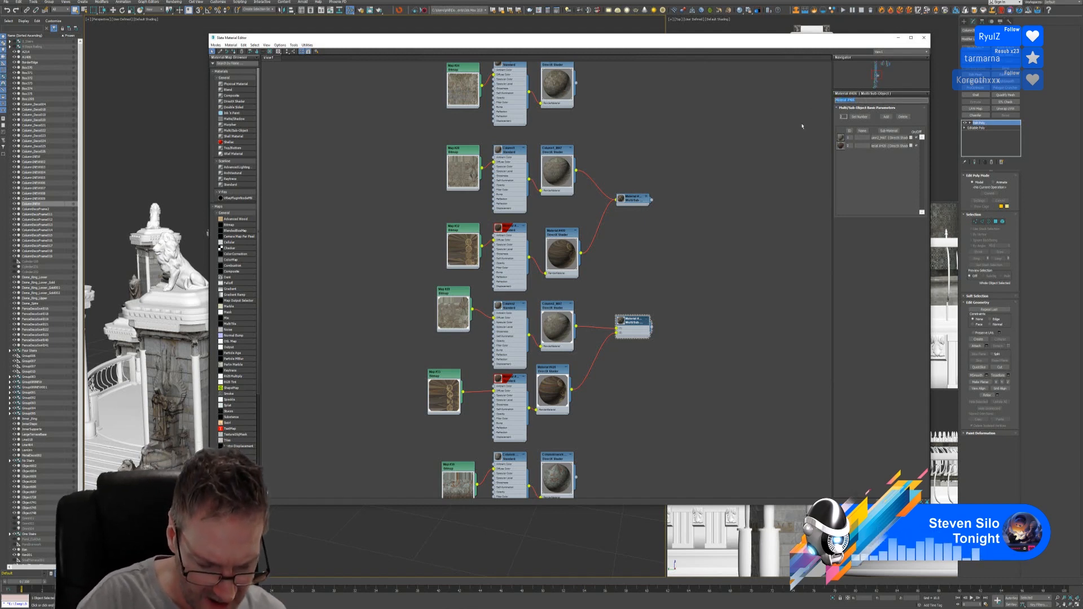
pyautogui.write('Mo')
pyautogui.write('inCol')
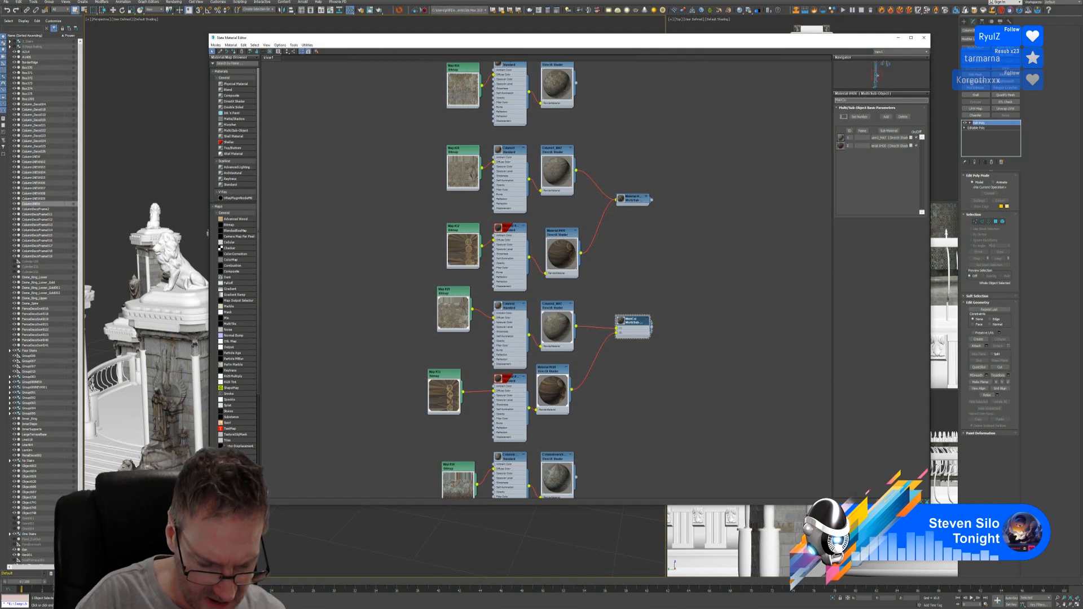
pyautogui.write('mns')
pyautogui.press('Return')
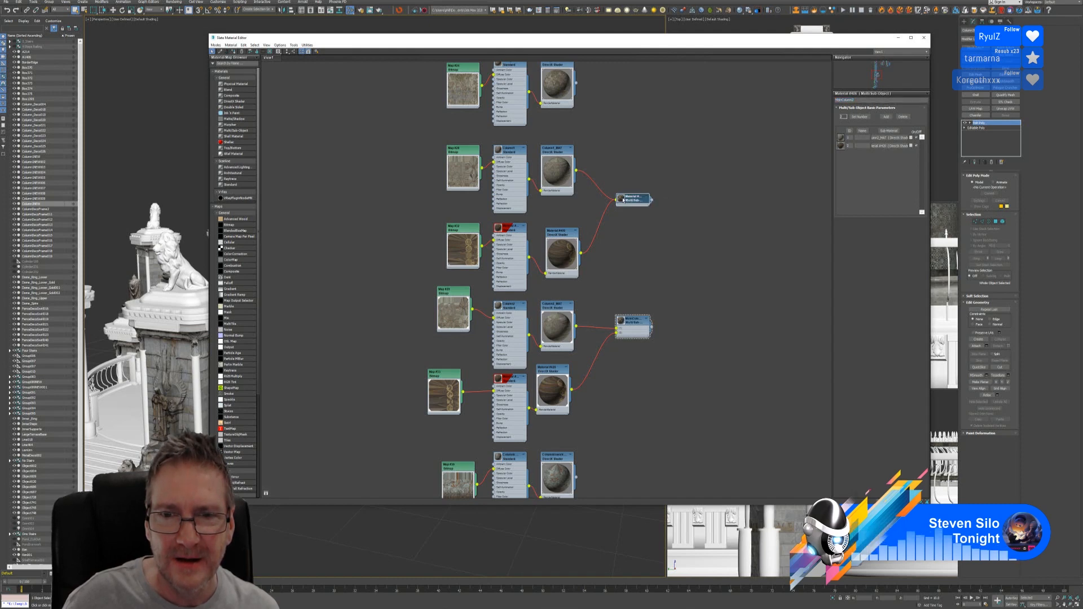
# Rename the upper multi/sub-object column material as MainColumn1 and close the material editor
pyautogui.doubleClick(623, 199)
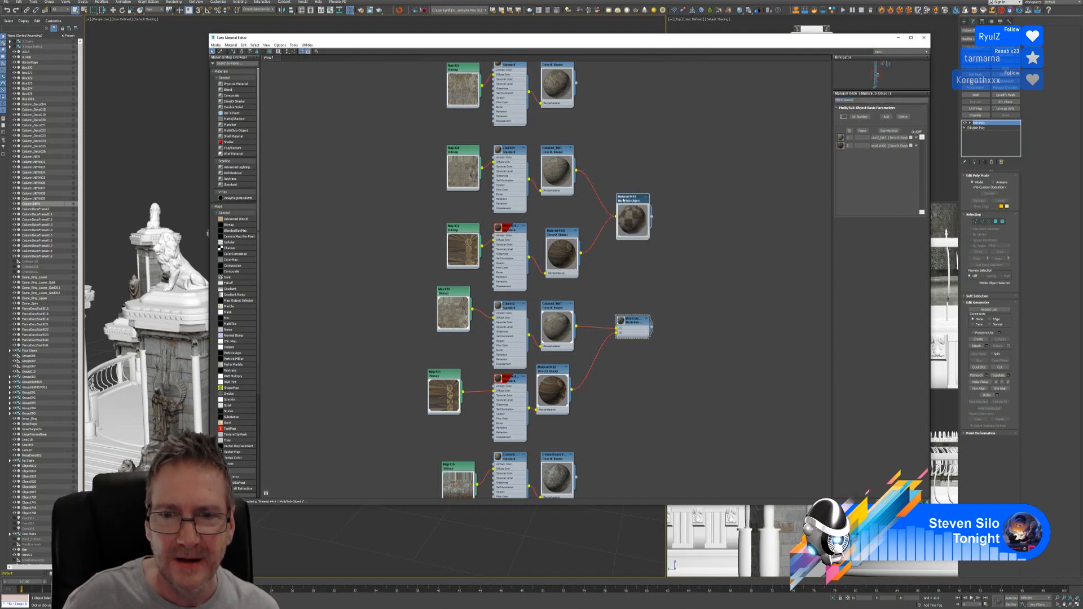
pyautogui.doubleClick(640, 223)
pyautogui.scroll(2, 649, 204)
pyautogui.click(645, 202)
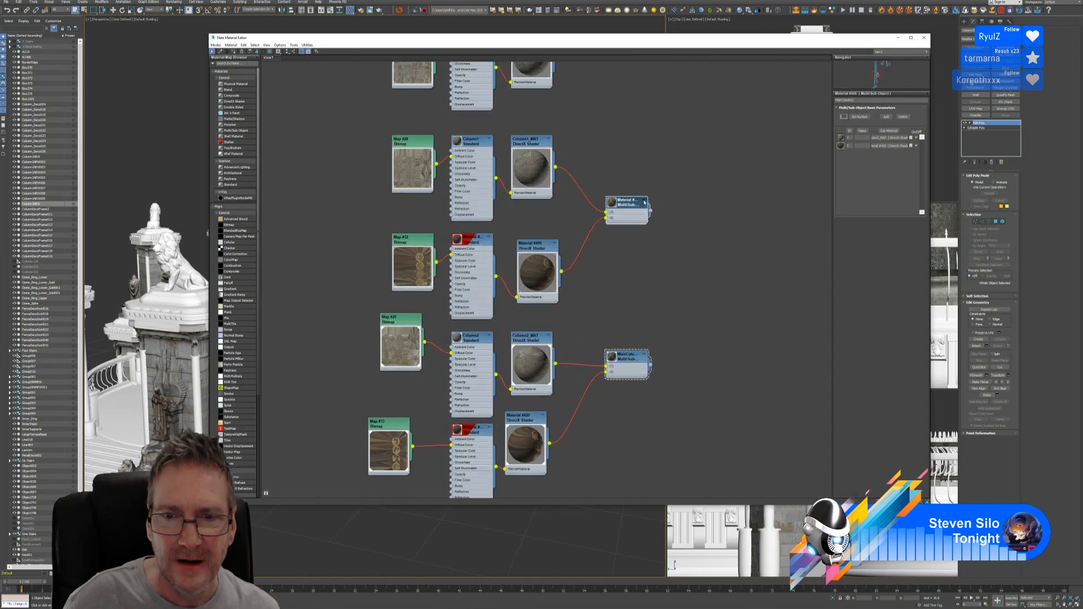
pyautogui.doubleClick(631, 206)
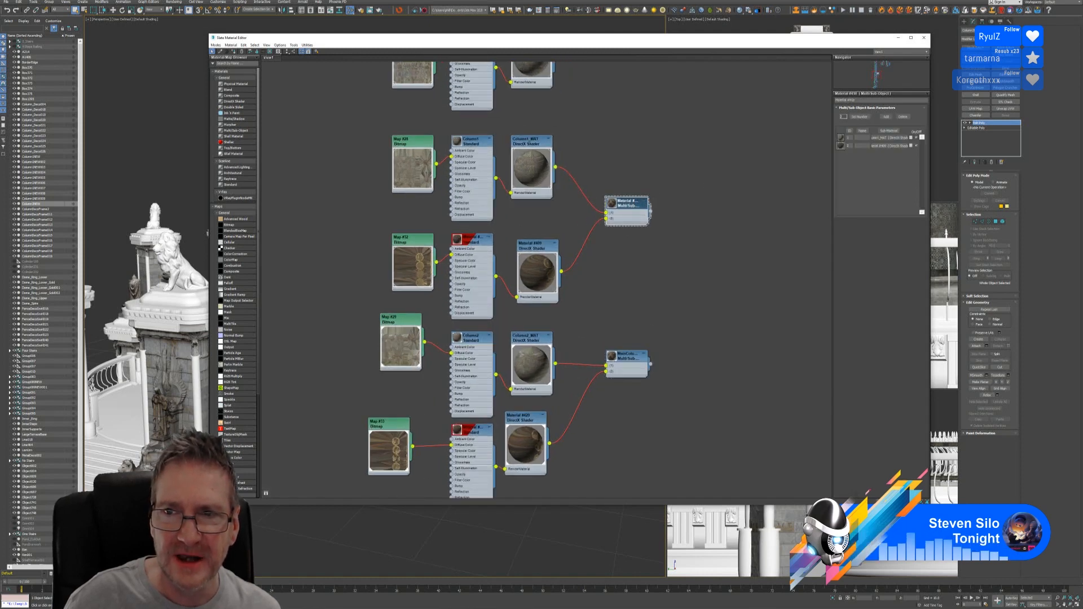
pyautogui.write('Ma')
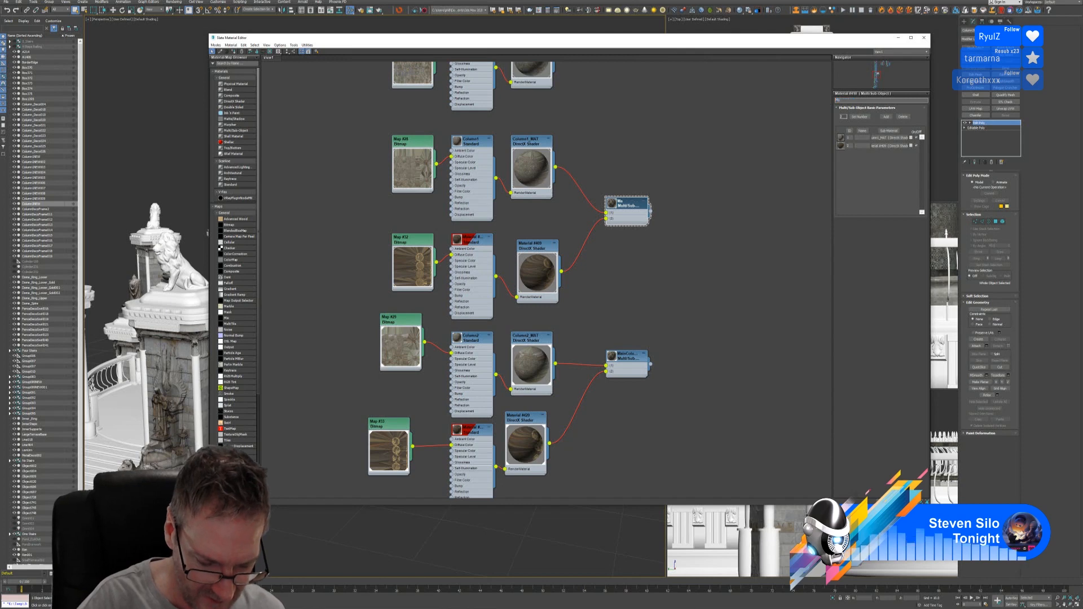
pyautogui.write('inColumn1')
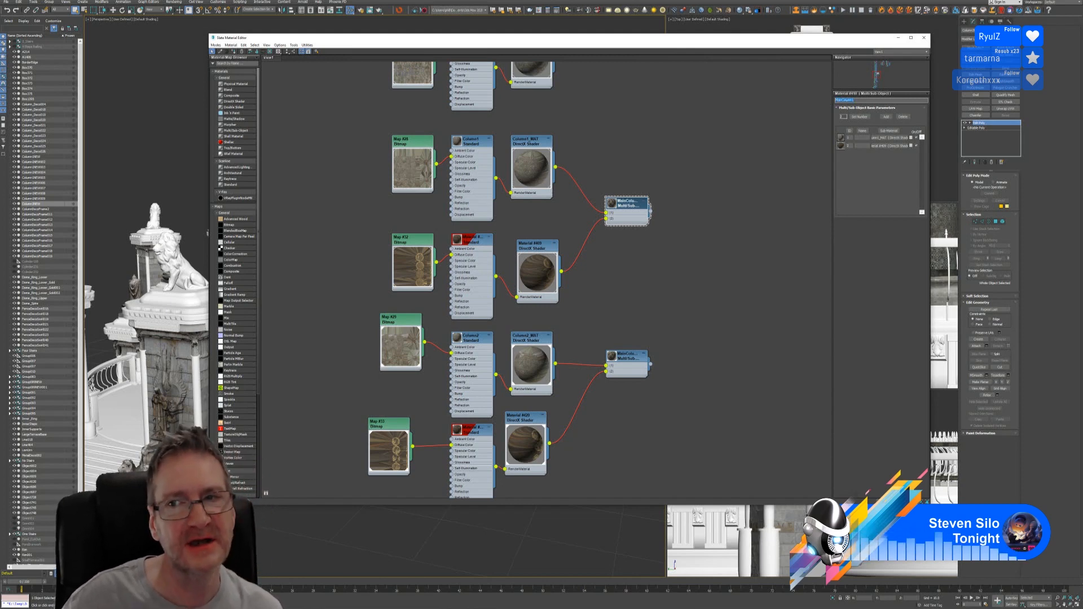
pyautogui.click(923, 37)
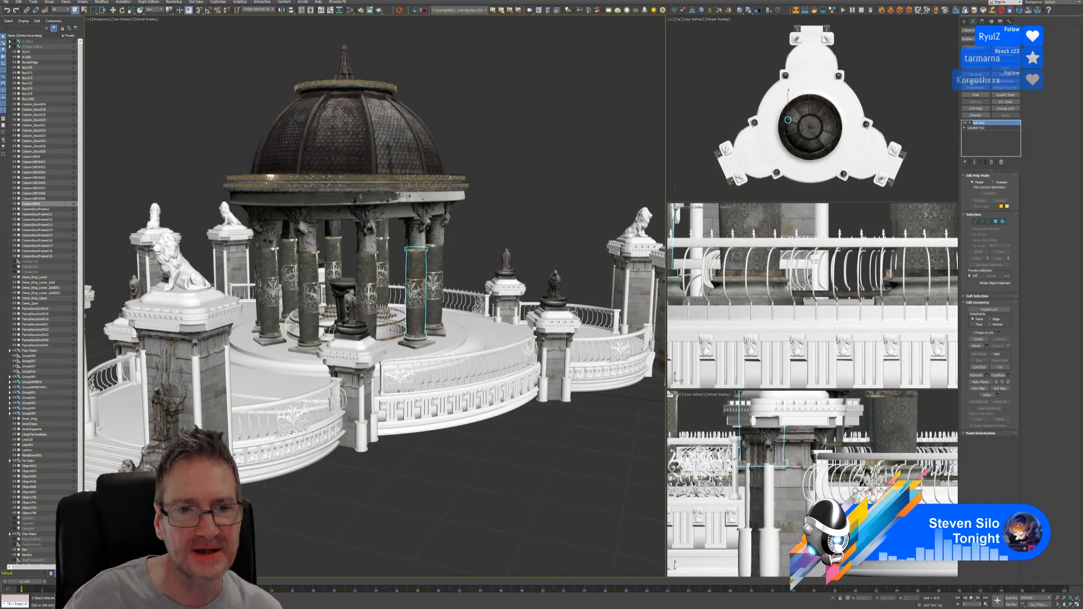
# Examine the textured columns up close and within the whole pavilion, and clear the selection
pyautogui.scroll(6, 379, 247)
pyautogui.scroll(5, 379, 246)
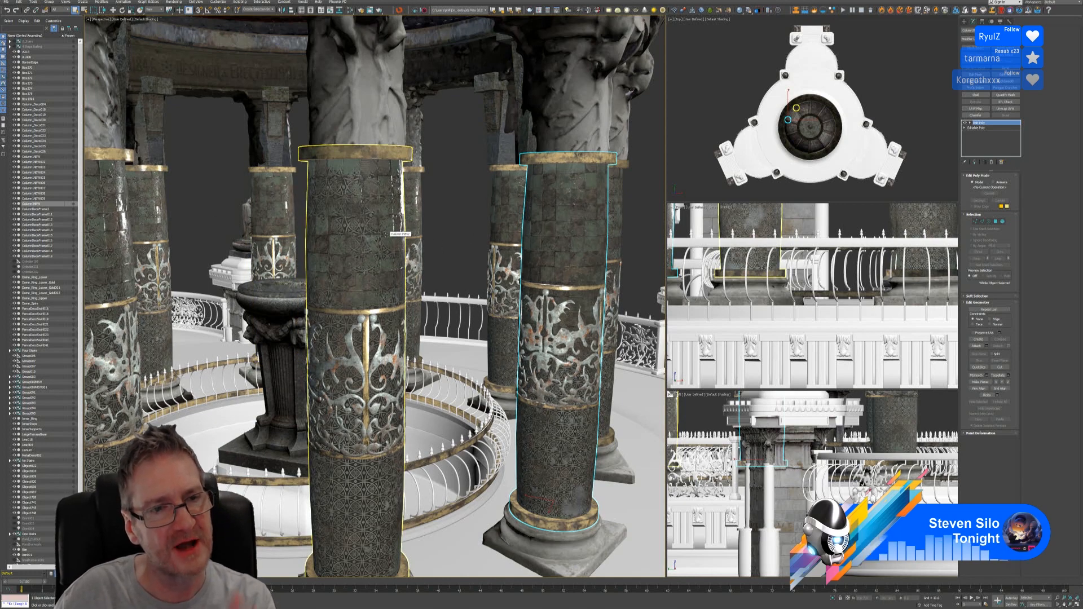
pyautogui.scroll(-10, 406, 248)
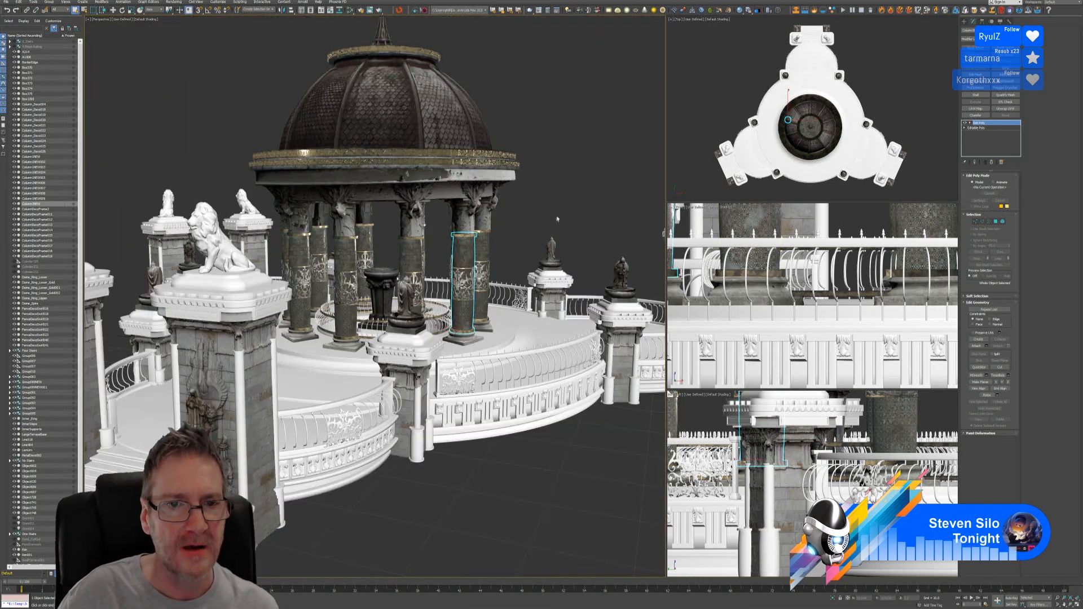
pyautogui.keyDown('alt'); pyautogui.moveTo(557, 219); pyautogui.dragTo(532, 217, button='middle'); pyautogui.keyUp('alt')
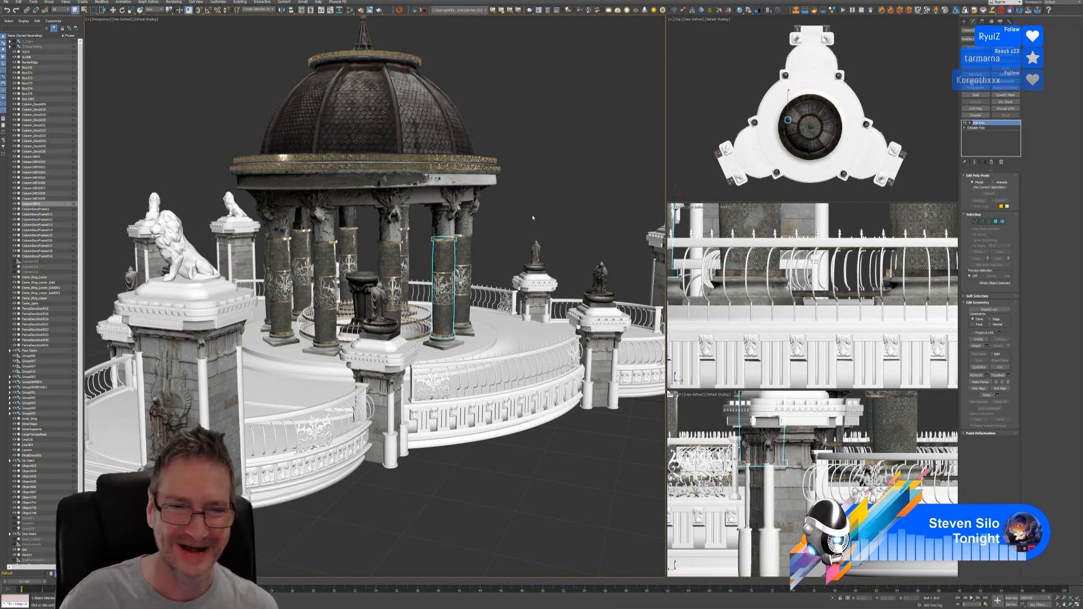
pyautogui.click(559, 169)
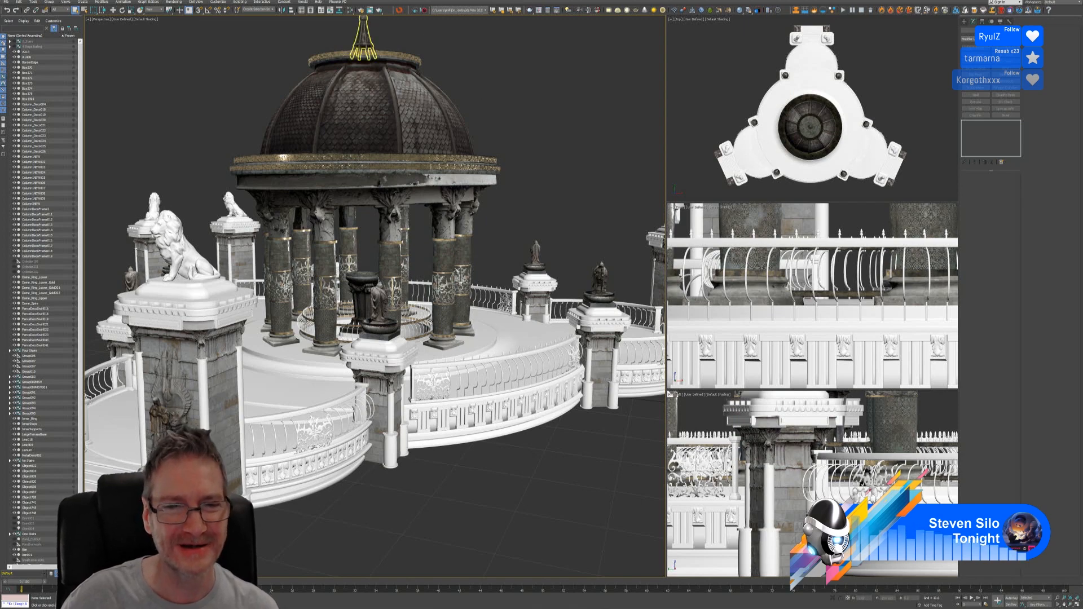
# Select the thin ring around the fountain, check the column materials in the material editor, and isolate the ring
pyautogui.scroll(5, 421, 342)
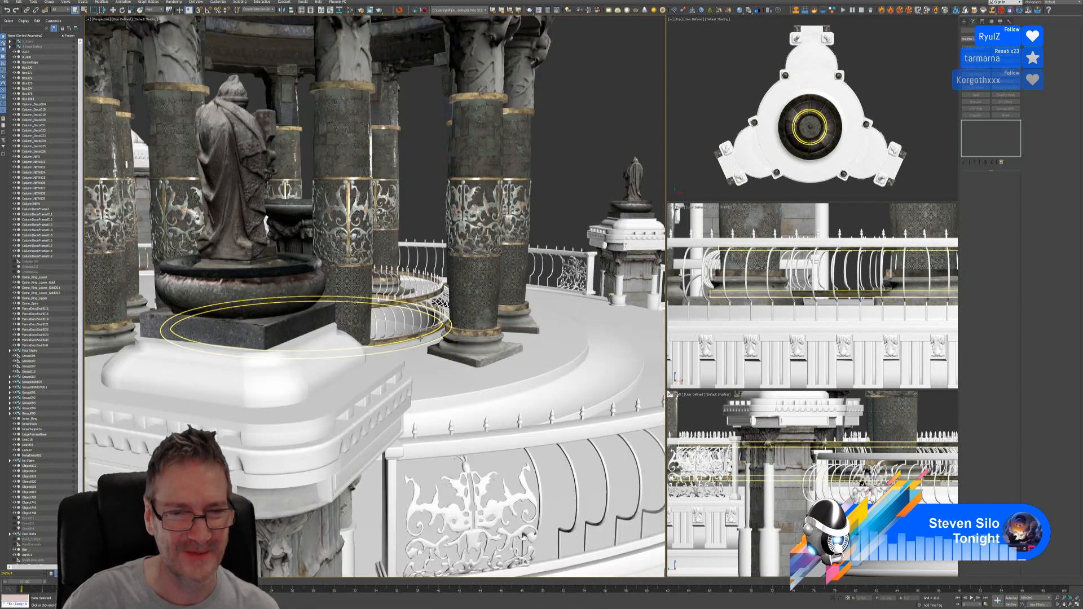
pyautogui.click(420, 343)
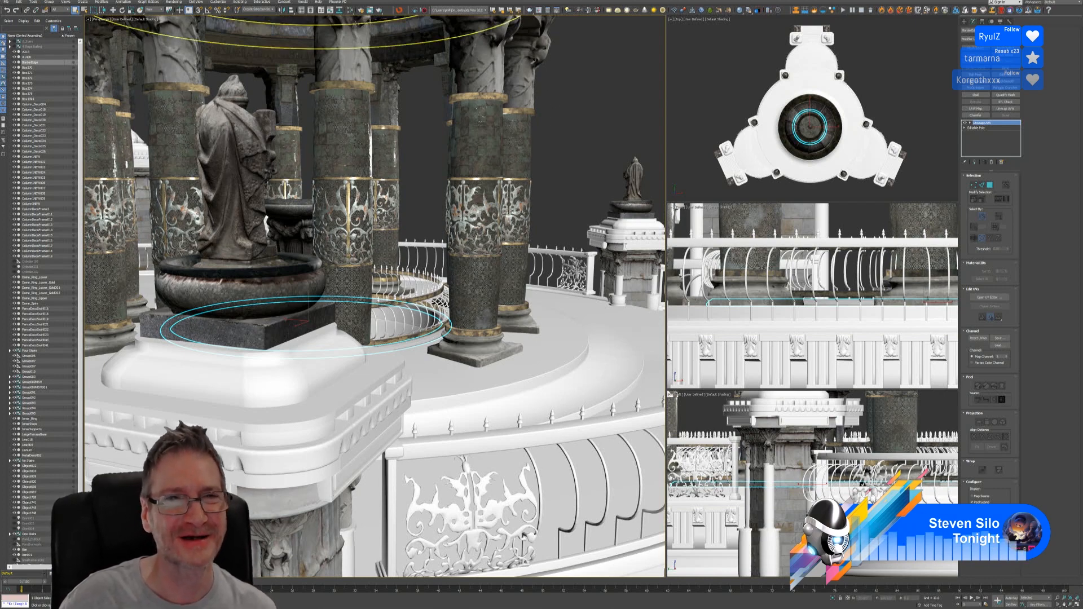
pyautogui.click(350, 9)
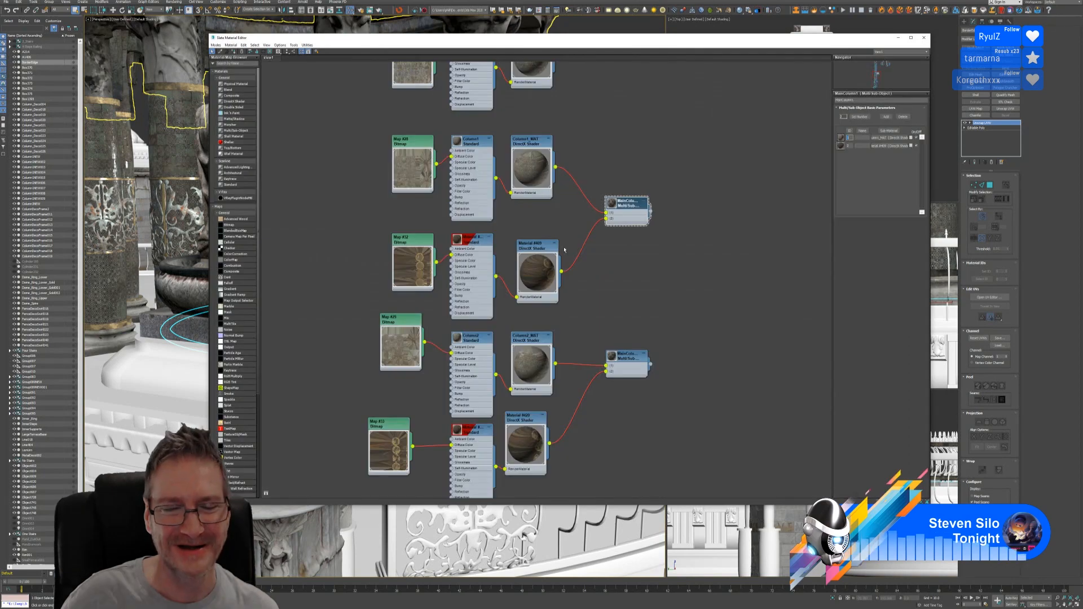
pyautogui.moveTo(665, 323); pyautogui.dragTo(671, 165, button='middle')
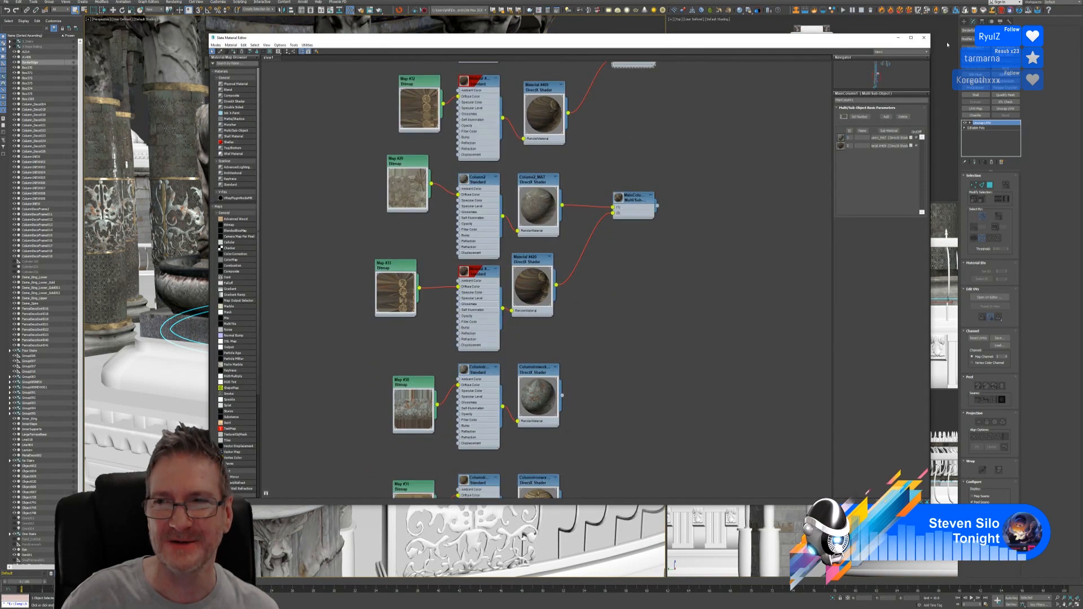
pyautogui.click(925, 38)
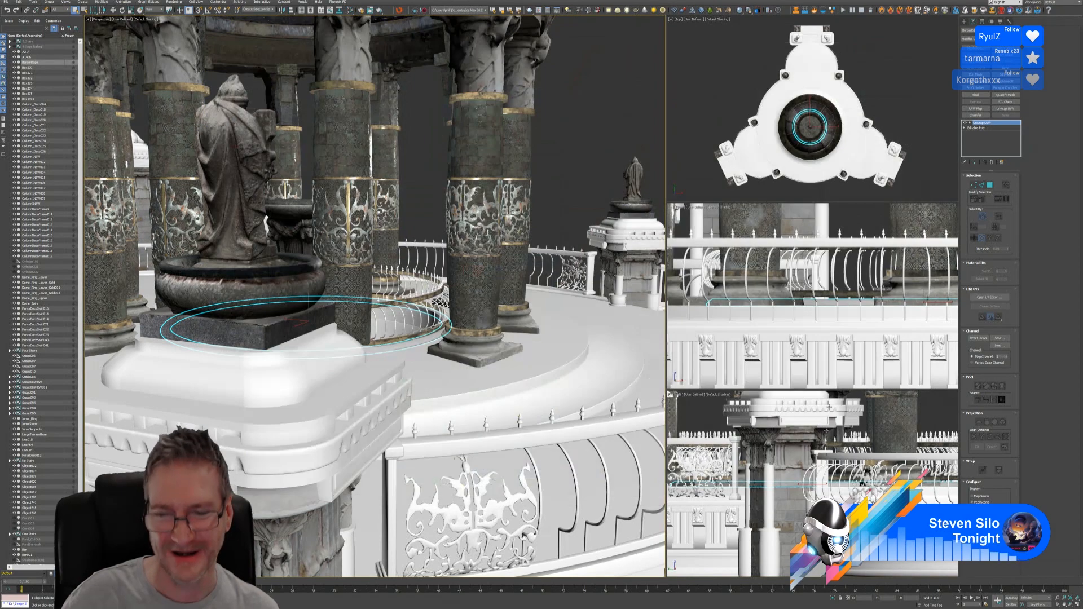
pyautogui.click(831, 598)
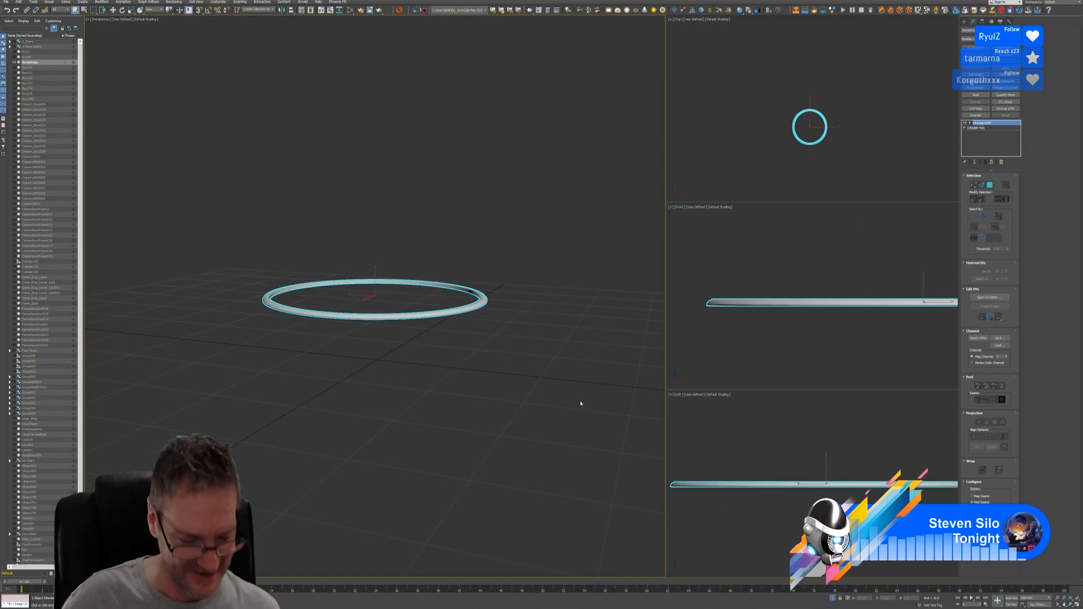
# Enter polygon selection on the ring's Unwrap UVW modifier and open its UV editor
pyautogui.moveTo(336, 223)
pyautogui.keyDown('alt'); pyautogui.mouseDown(button='middle')
pyautogui.moveTo(346, 234)
pyautogui.moveTo(329, 230)
pyautogui.mouseUp(button='middle'); pyautogui.keyUp('alt')
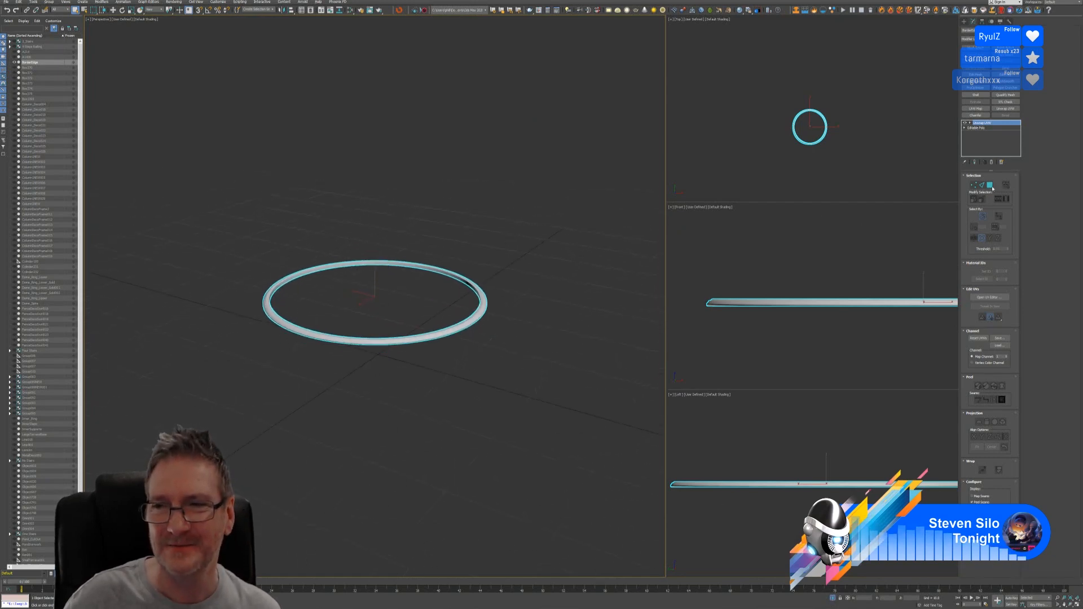
pyautogui.click(990, 185)
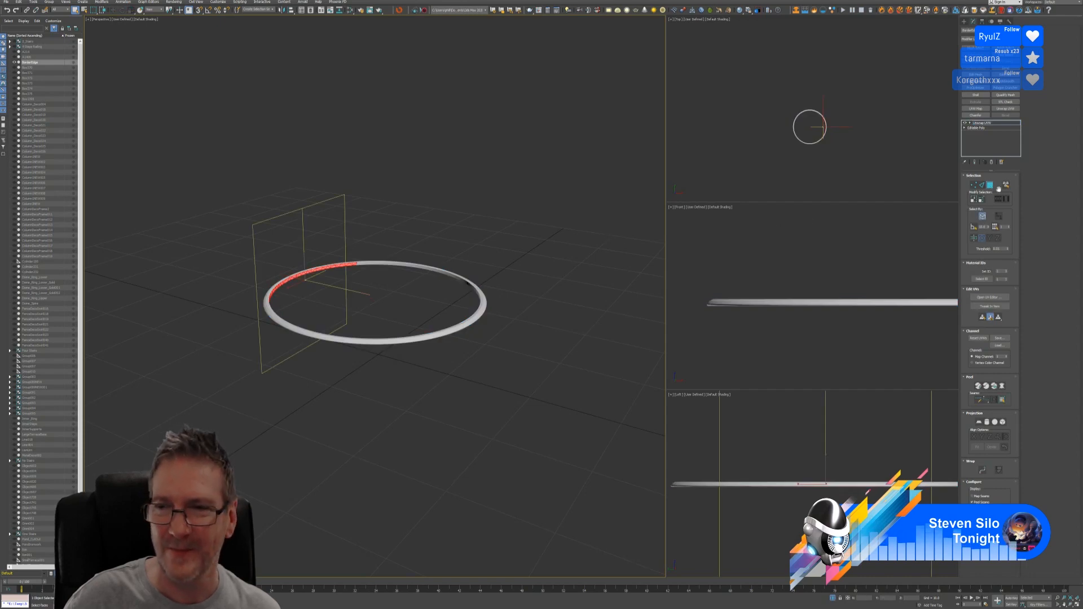
pyautogui.click(989, 297)
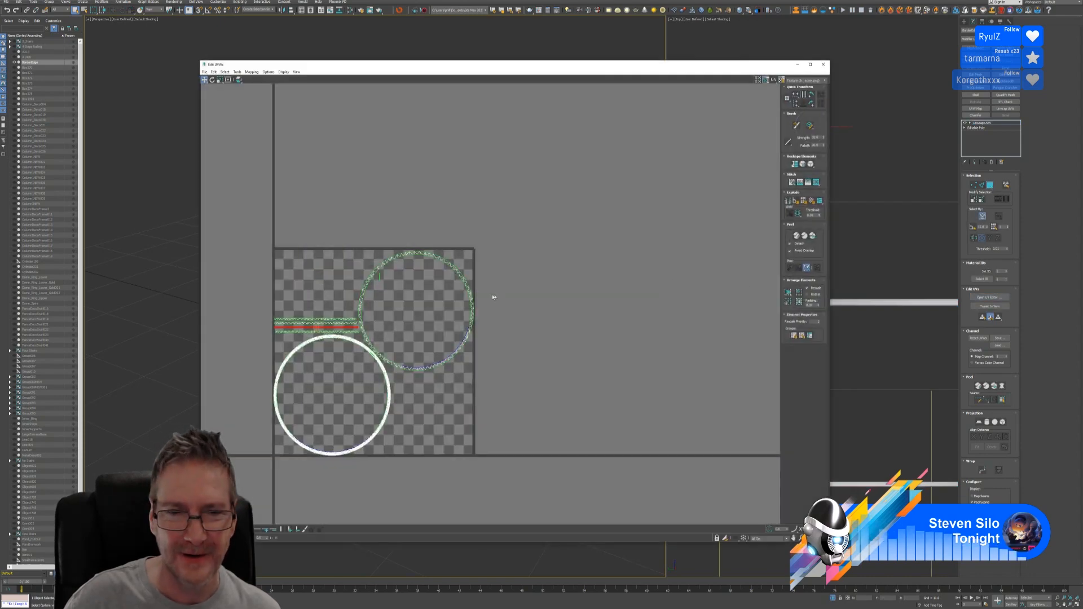
pyautogui.moveTo(508, 306); pyautogui.dragTo(555, 282, button='middle')
pyautogui.scroll(2, 377, 413)
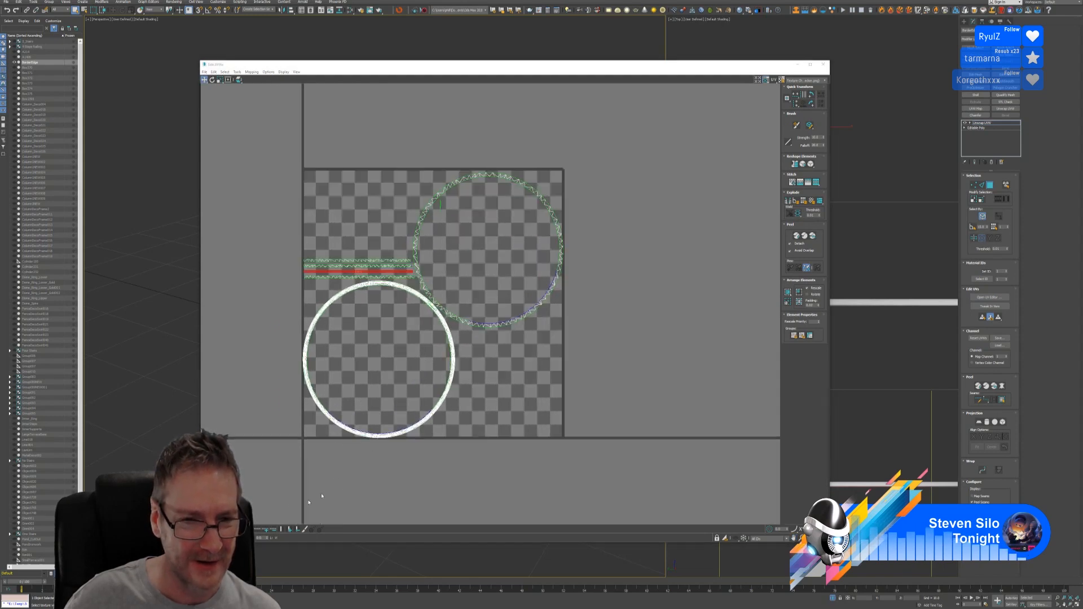
# Select all of the ring's UV faces, including the small separate piece inside the upper circle
pyautogui.click(385, 435)
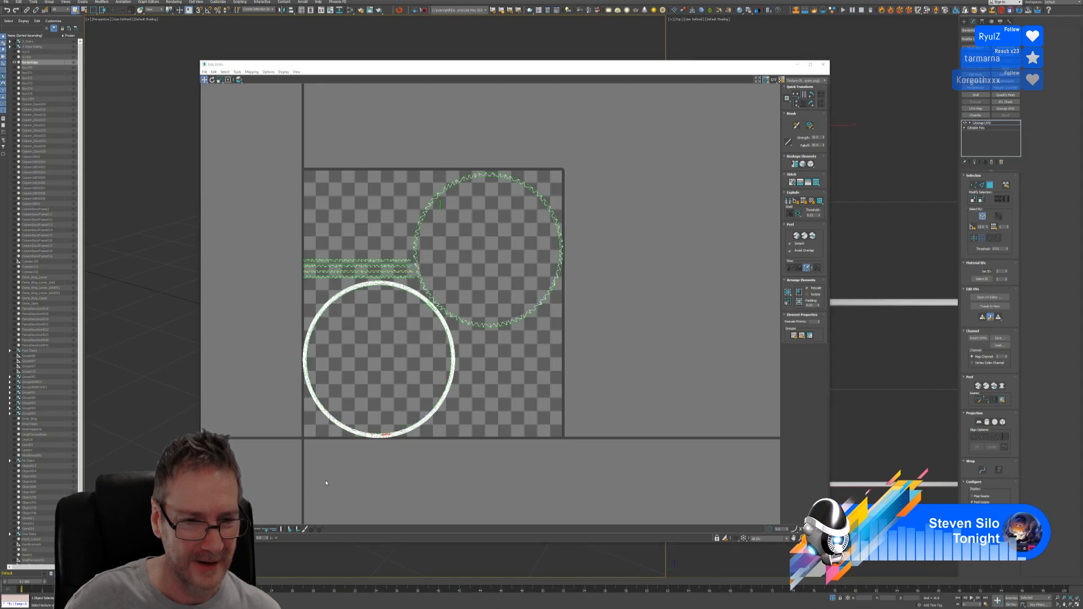
pyautogui.click(358, 433)
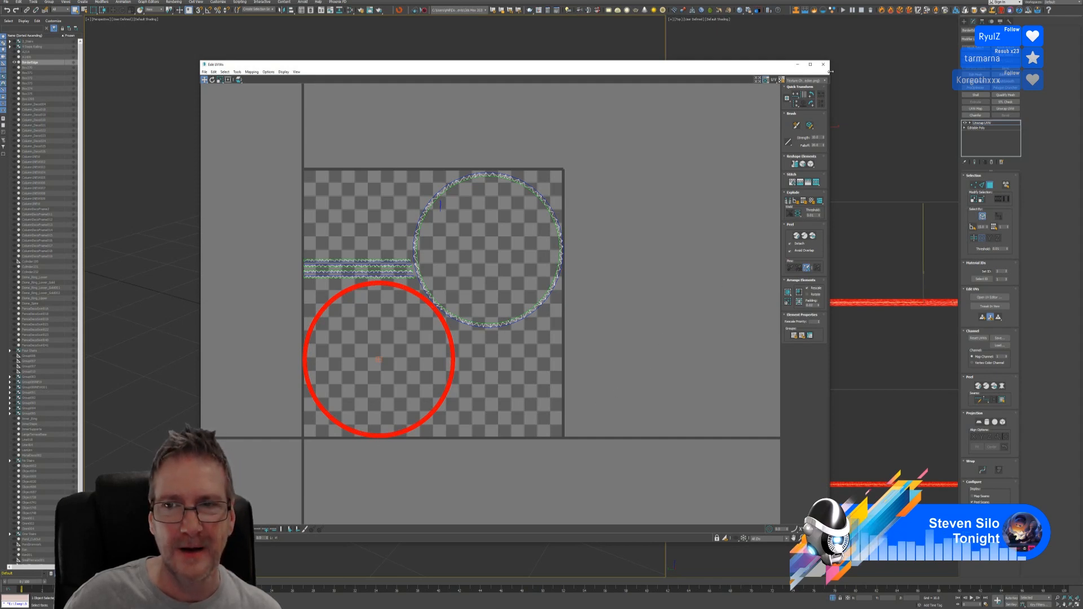
pyautogui.keyDown('ctrl'); pyautogui.click(440, 206); pyautogui.keyUp('ctrl')
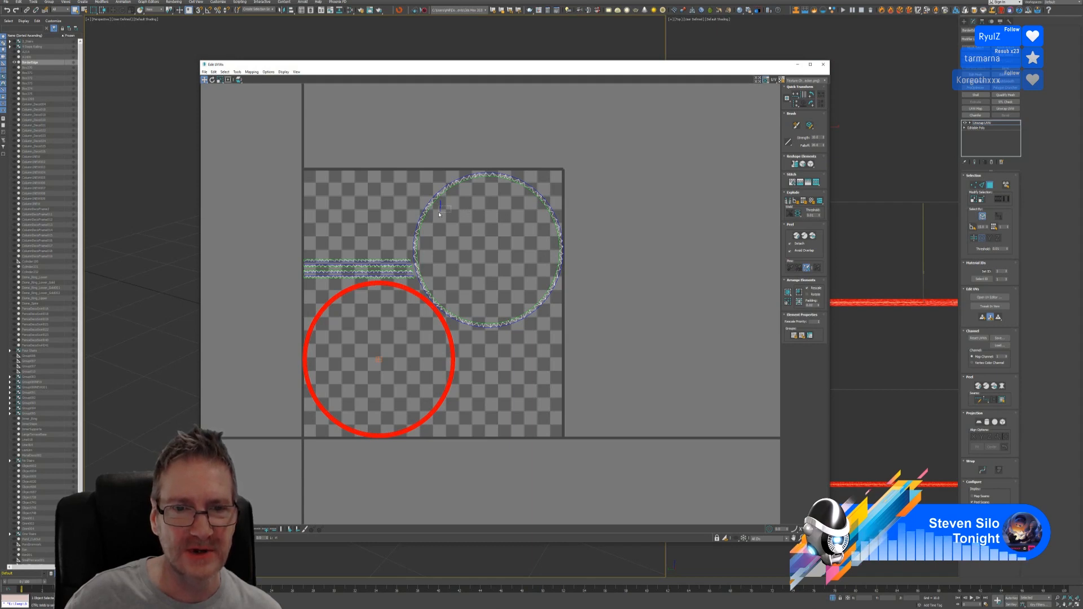
# Try Flatten Mapping with its default settings on the ring's selected UV faces
pyautogui.click(252, 73)
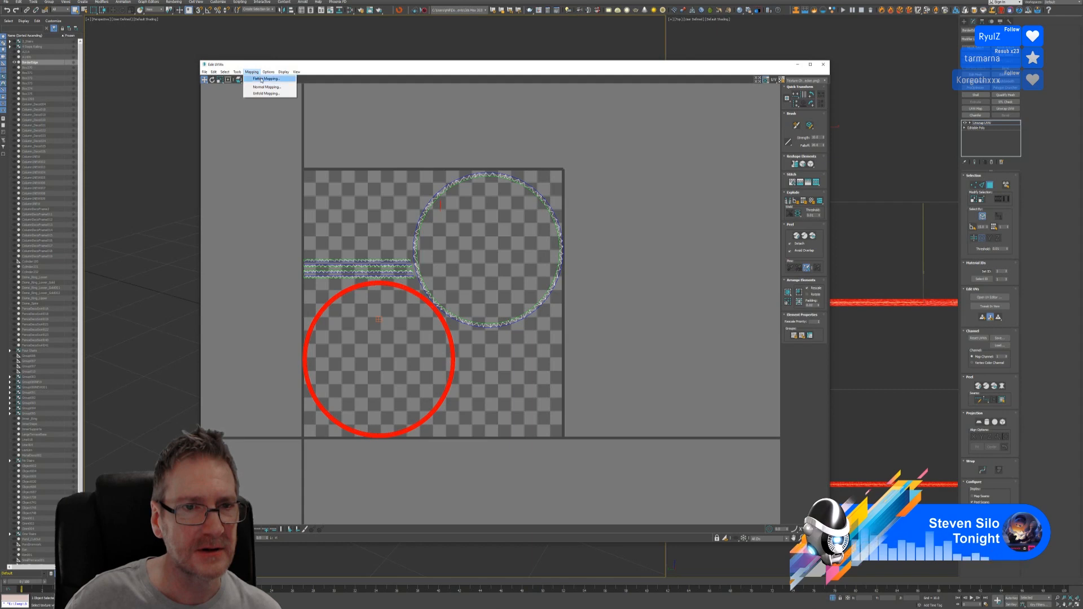
pyautogui.click(263, 79)
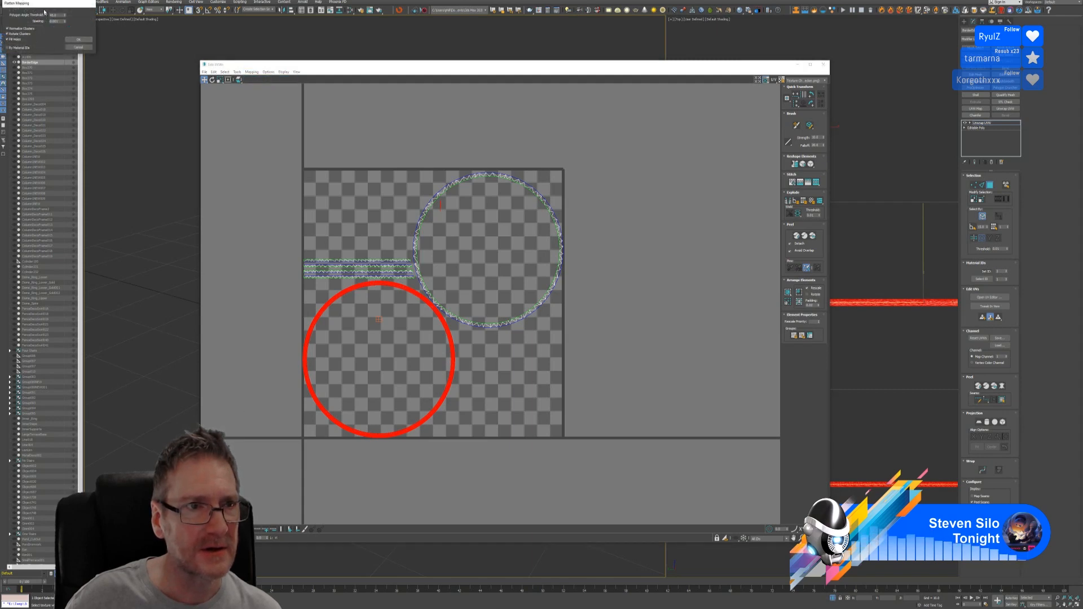
pyautogui.moveTo(45, 4); pyautogui.dragTo(242, 106)
pyautogui.click(284, 144)
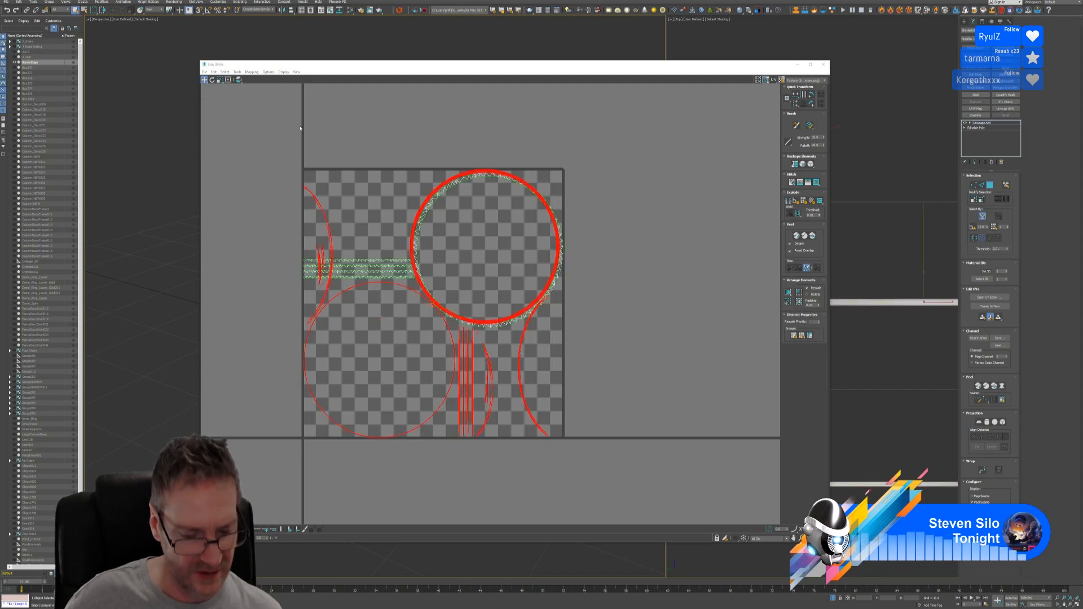
# Try Normal Mapping with the Back/Front option on the ring's selected UV faces, and undo it
pyautogui.click(252, 72)
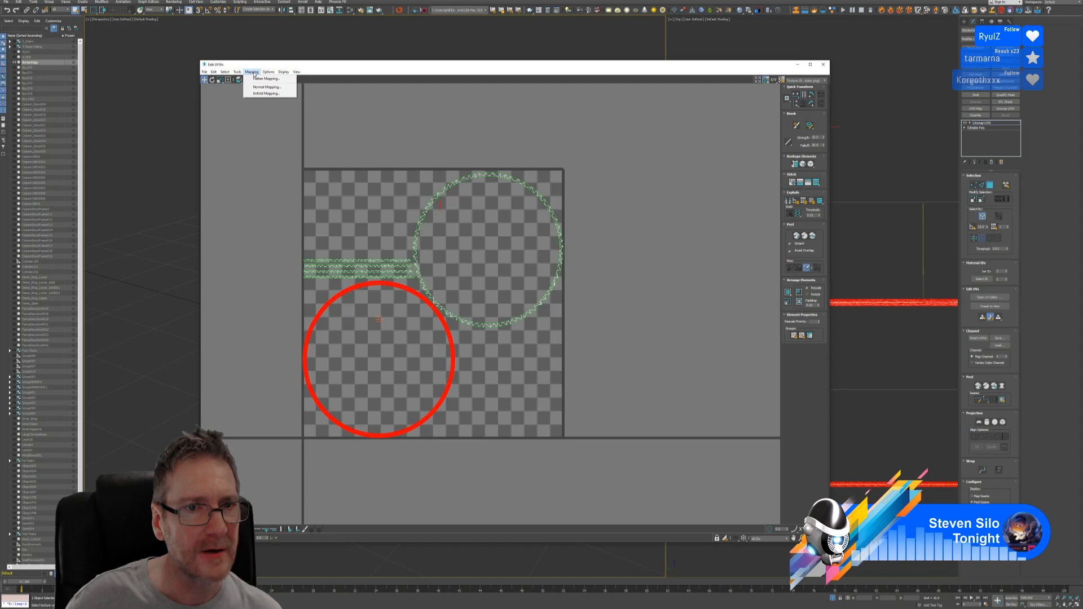
pyautogui.click(259, 87)
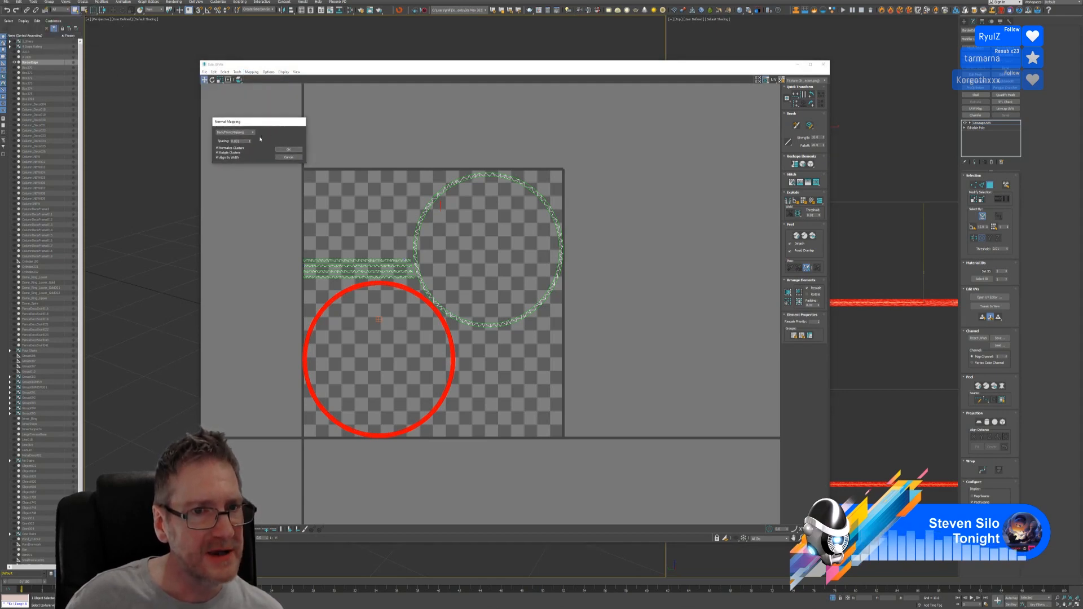
pyautogui.click(288, 149)
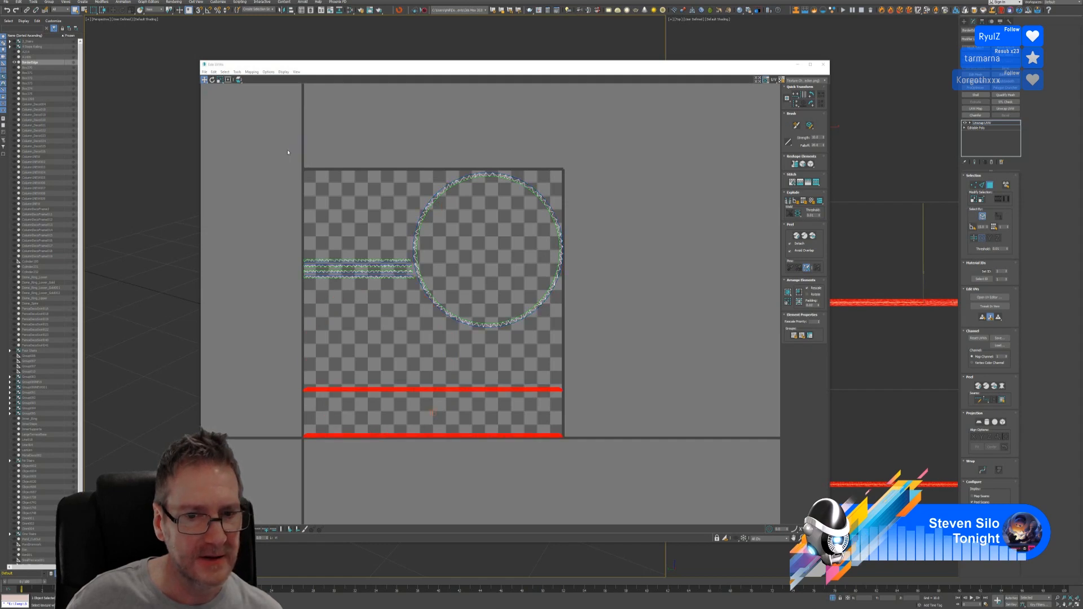
pyautogui.hotkey('ctrl', 'z')
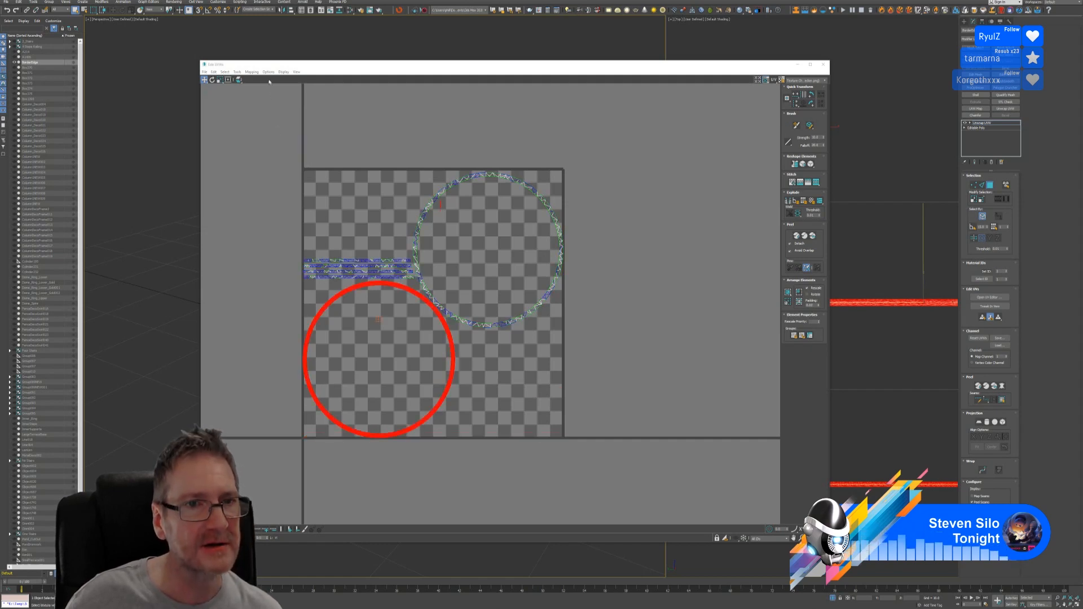
# Apply Normal Mapping with the Top/Bottom option to the ring's selected UV faces
pyautogui.click(251, 71)
pyautogui.click(261, 88)
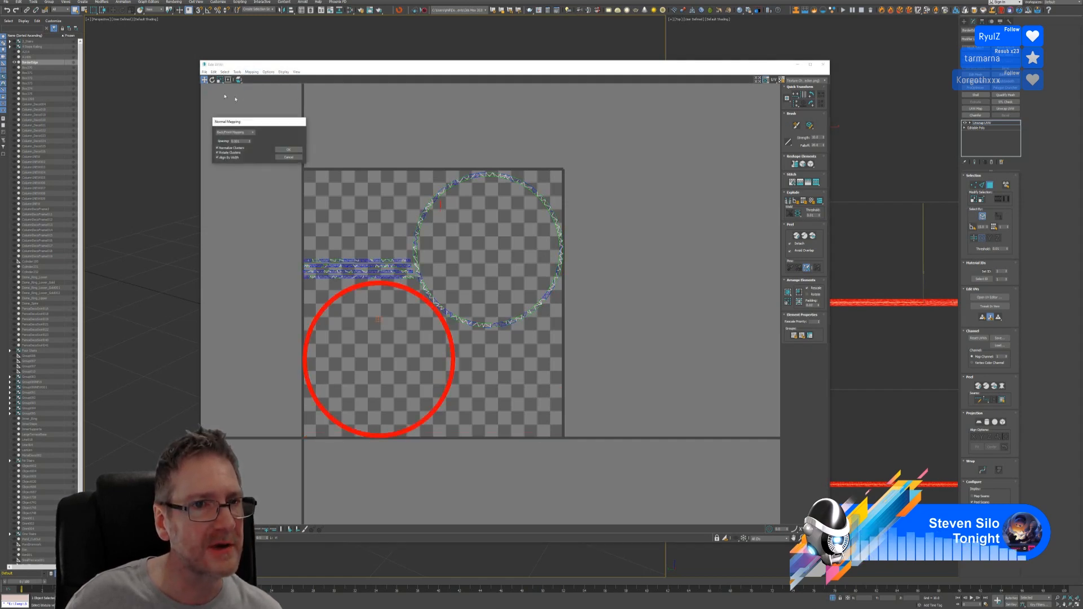
pyautogui.click(250, 133)
pyautogui.click(238, 145)
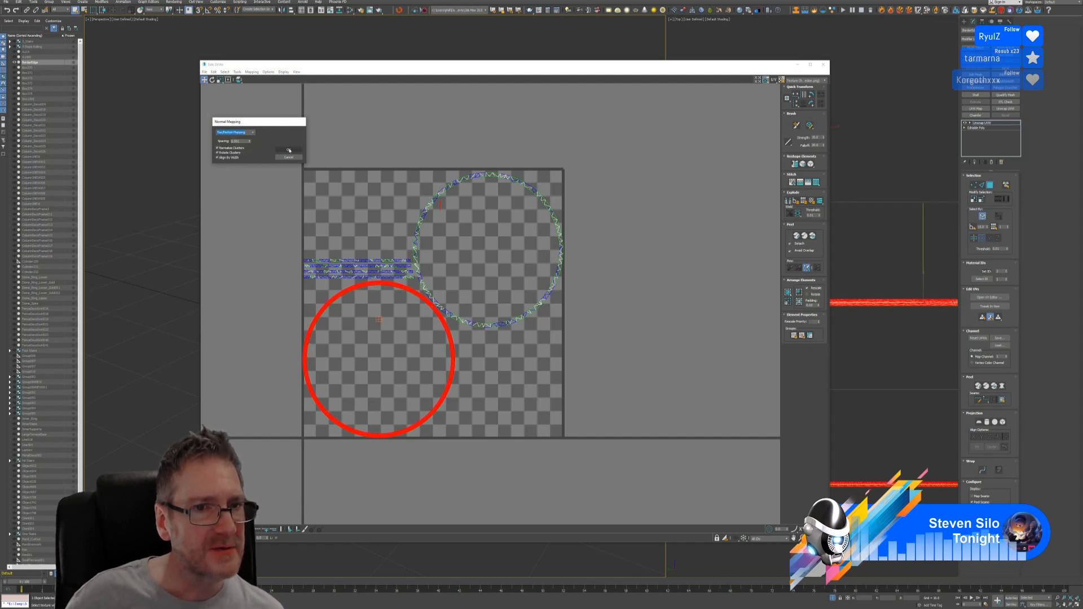
pyautogui.click(288, 149)
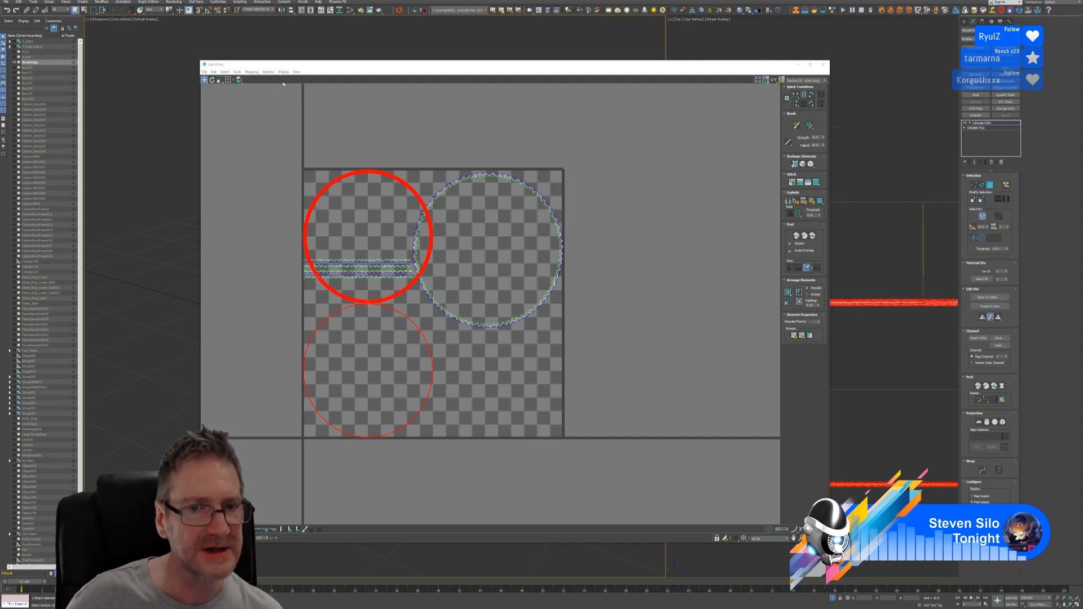
# Pack the ring's UV clusters with the default packing settings and clear the selection
pyautogui.click(238, 73)
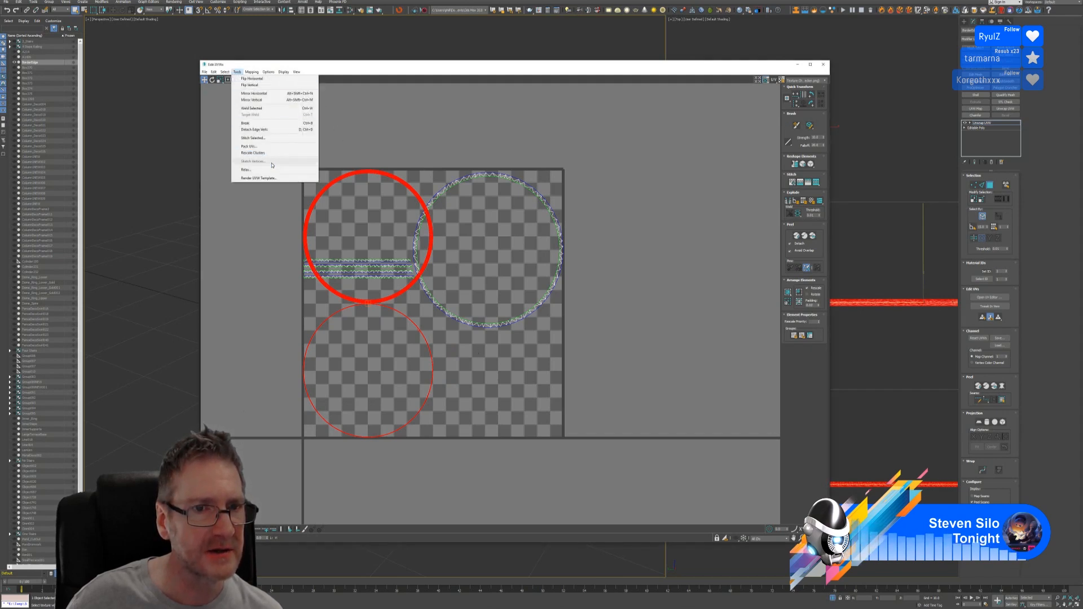
pyautogui.click(259, 148)
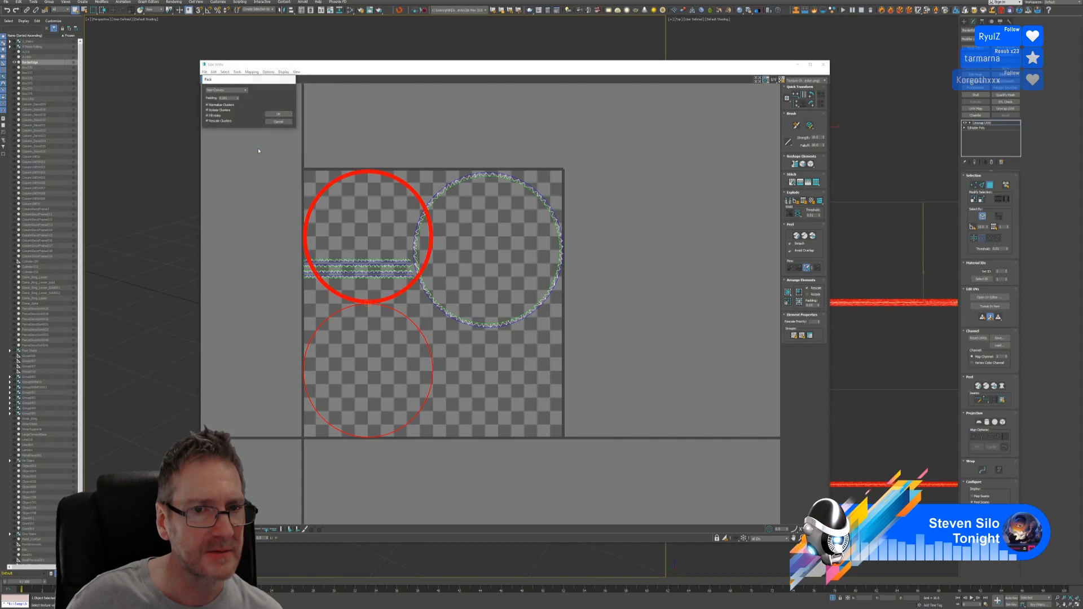
pyautogui.click(278, 113)
pyautogui.click(641, 191)
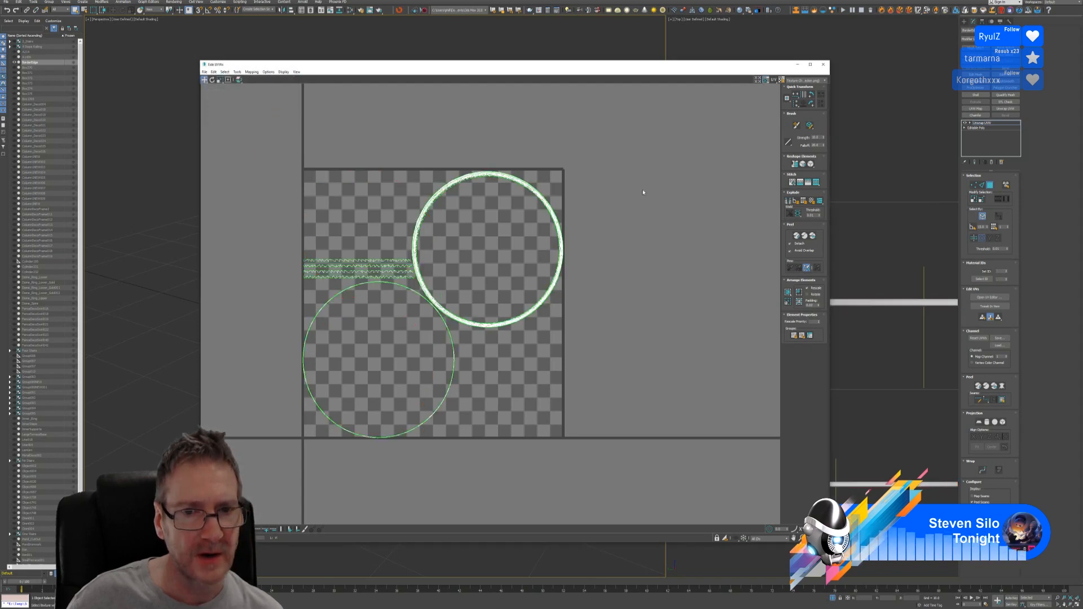
# Close the UV editor and leave polygon selection on the ring
pyautogui.click(823, 65)
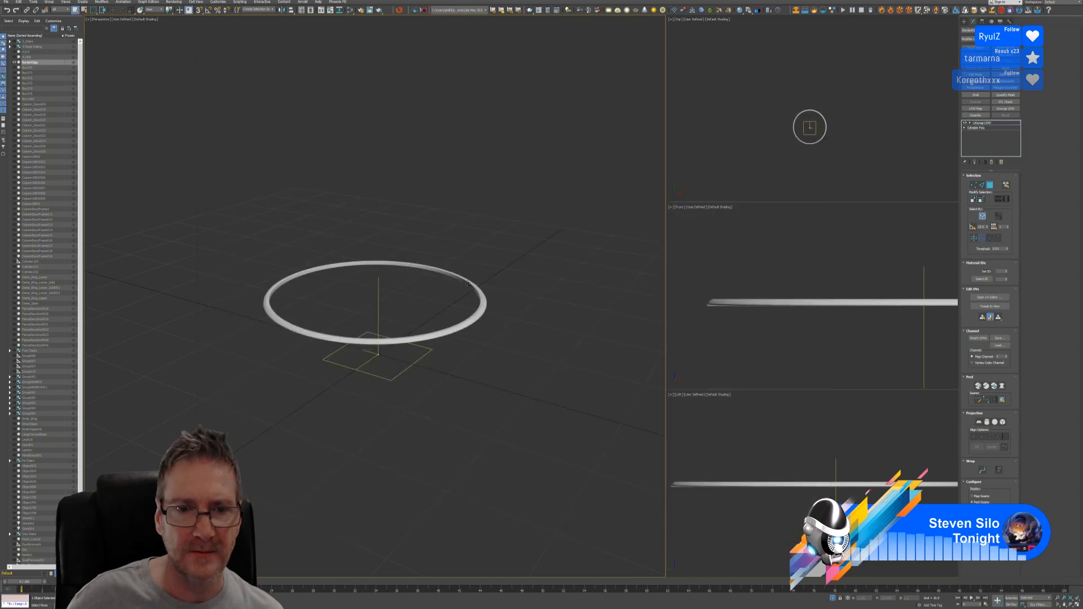
pyautogui.moveTo(466, 284); pyautogui.dragTo(482, 288, button='middle')
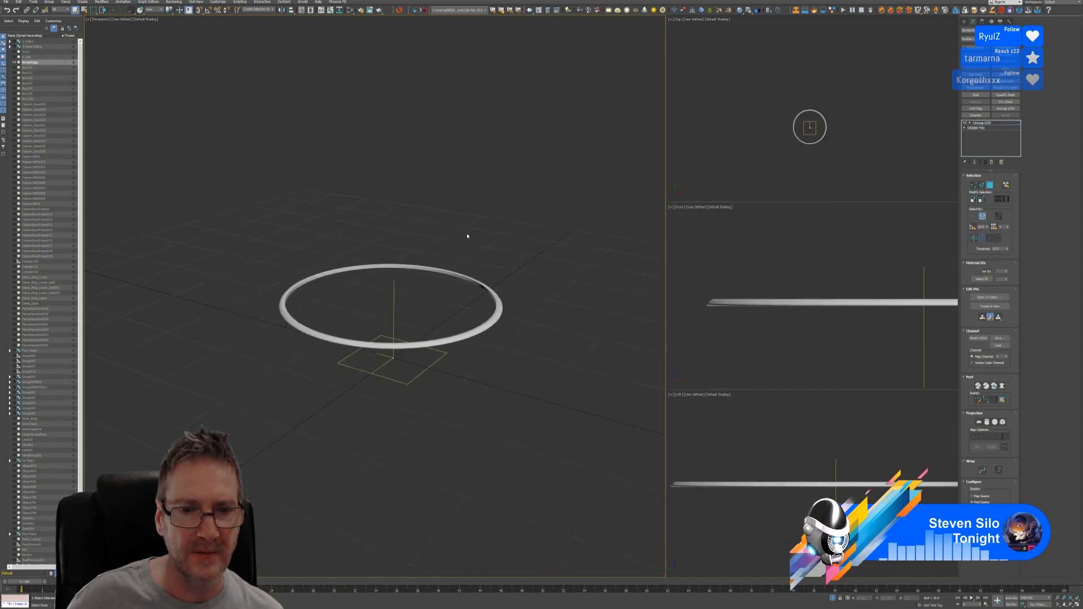
pyautogui.click(989, 186)
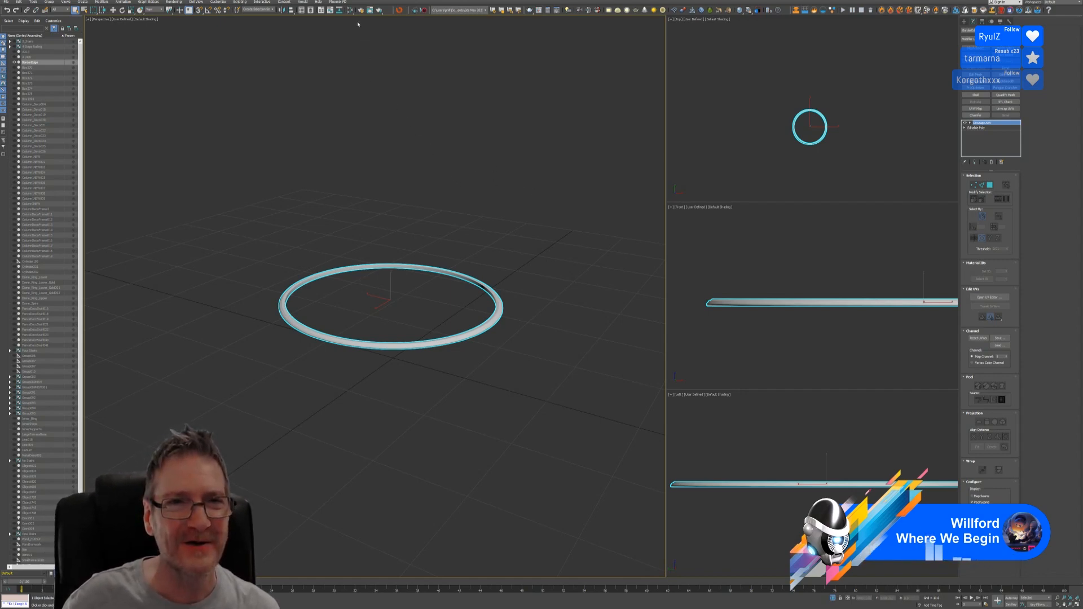
# Send the selected ring to Substance Painter, overwriting the existing export file and keeping the current FBX export settings
pyautogui.click(399, 10)
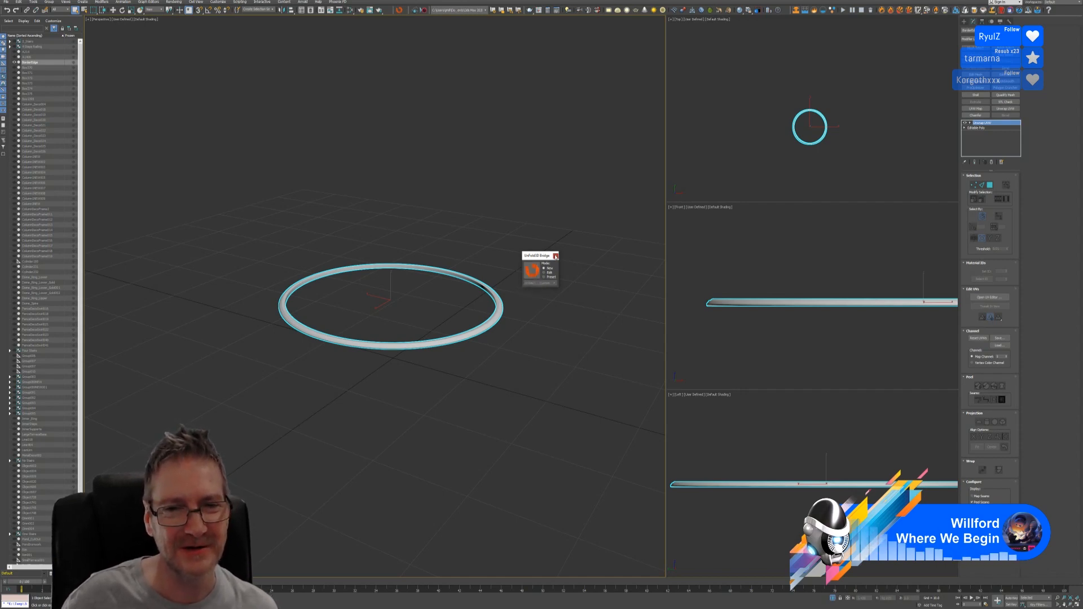
pyautogui.click(556, 256)
pyautogui.click(424, 10)
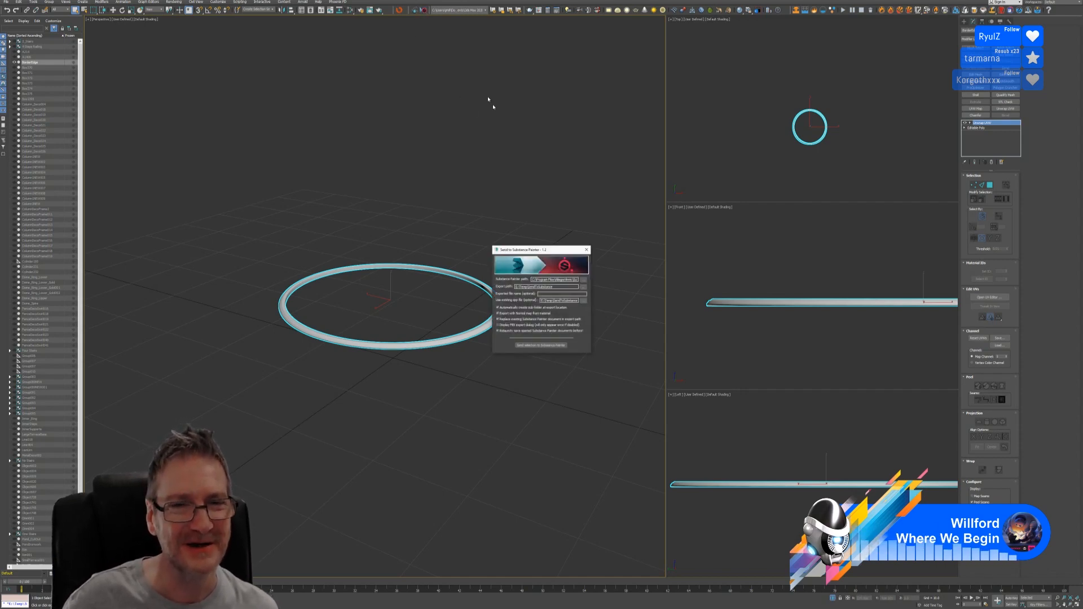
pyautogui.click(542, 345)
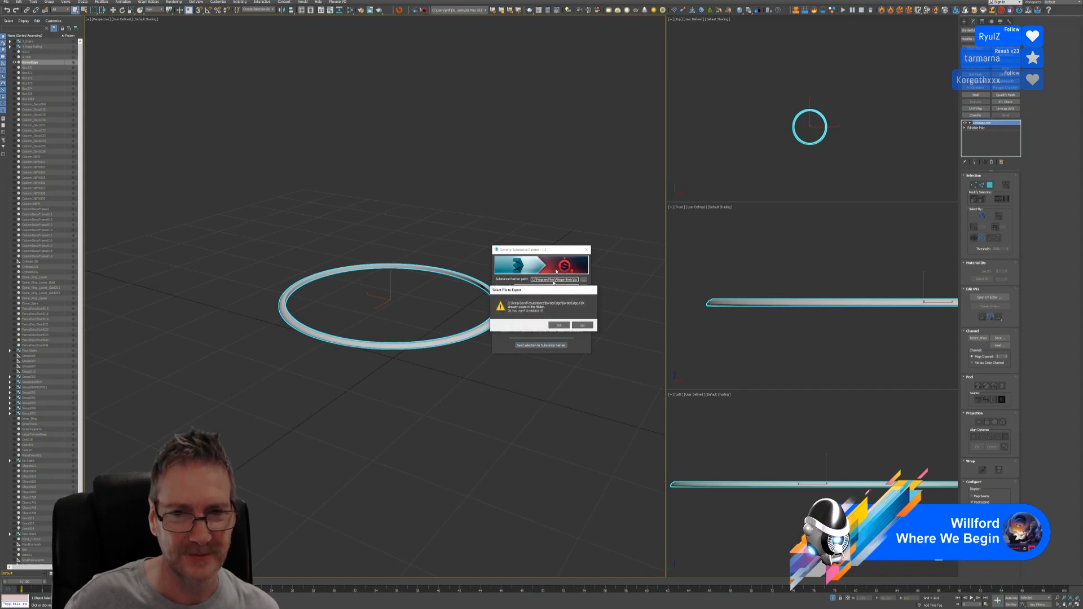
pyautogui.click(560, 326)
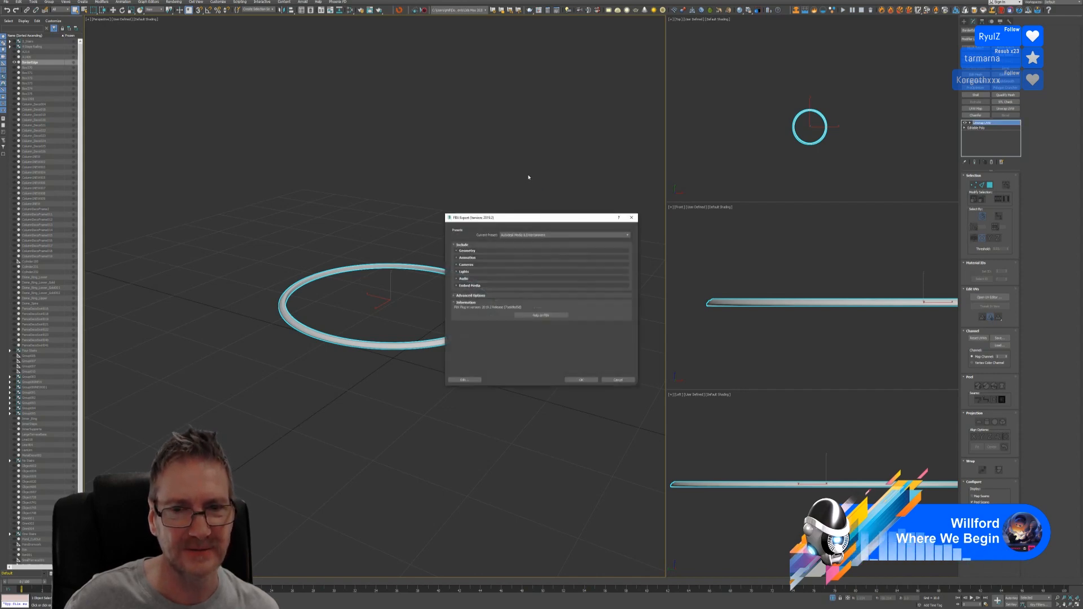
pyautogui.click(581, 379)
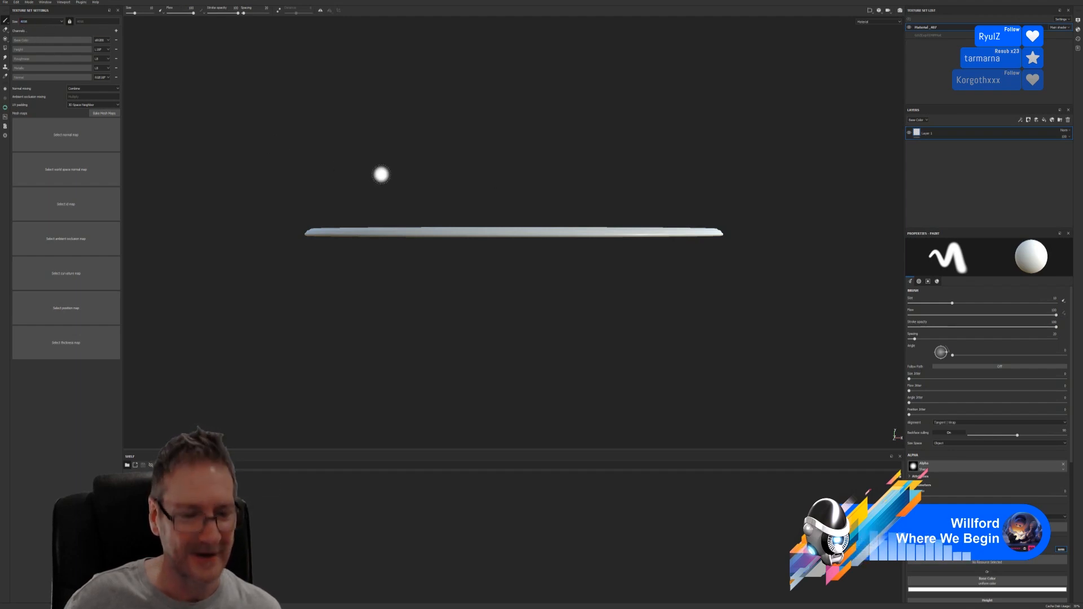
# Bake all mesh maps for the ring's texture set with the default baking settings
pyautogui.moveTo(475, 159)
pyautogui.keyDown('alt'); pyautogui.mouseDown()
pyautogui.moveTo(440, 173)
pyautogui.moveTo(422, 217)
pyautogui.moveTo(430, 194)
pyautogui.mouseUp(); pyautogui.keyUp('alt')
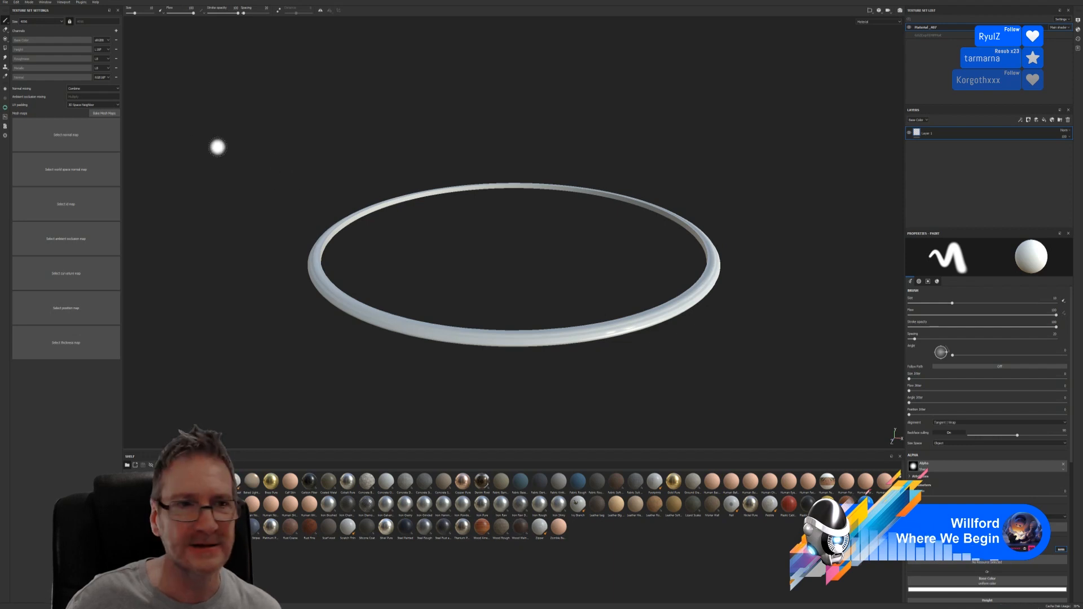
pyautogui.click(103, 115)
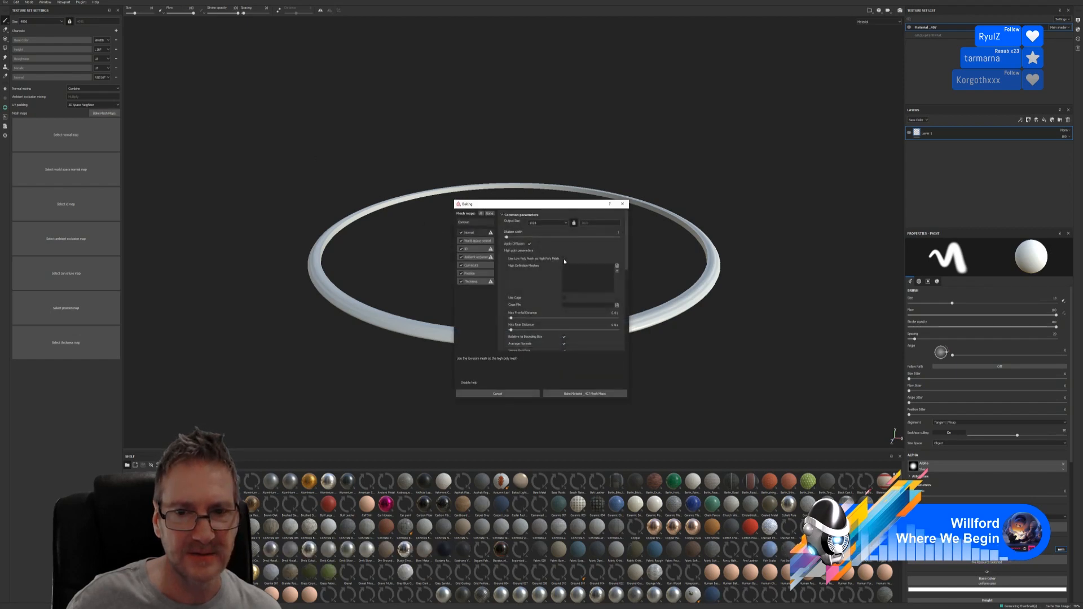
pyautogui.click(577, 393)
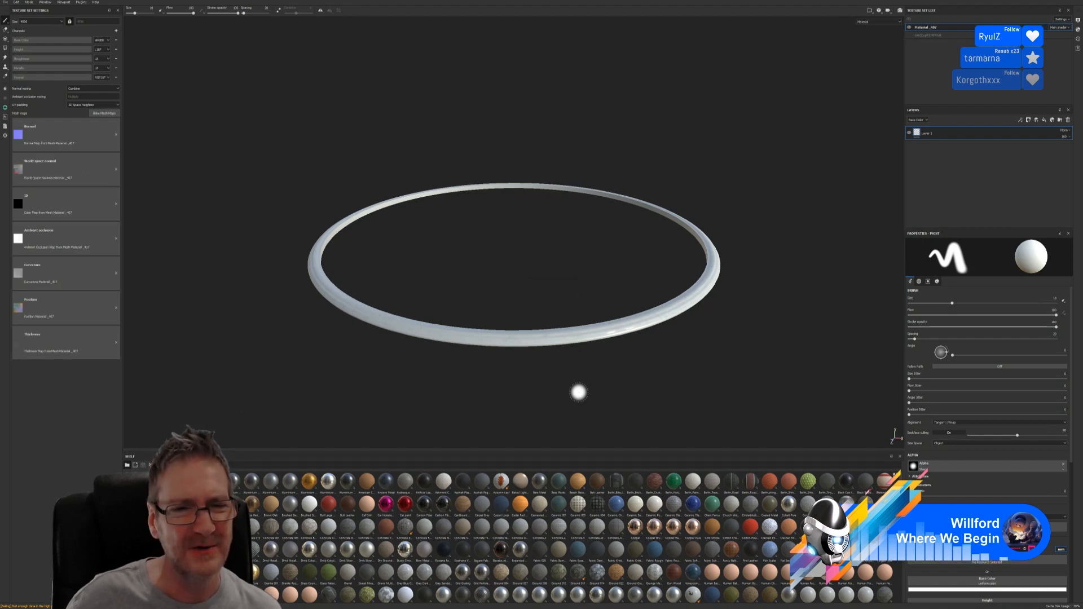
# Apply the dark grey concrete material to the ring as a fill layer and slightly increase its UV scale
pyautogui.moveTo(324, 198)
pyautogui.keyDown('alt'); pyautogui.mouseDown()
pyautogui.moveTo(322, 153)
pyautogui.moveTo(322, 164)
pyautogui.mouseUp(); pyautogui.keyUp('alt')
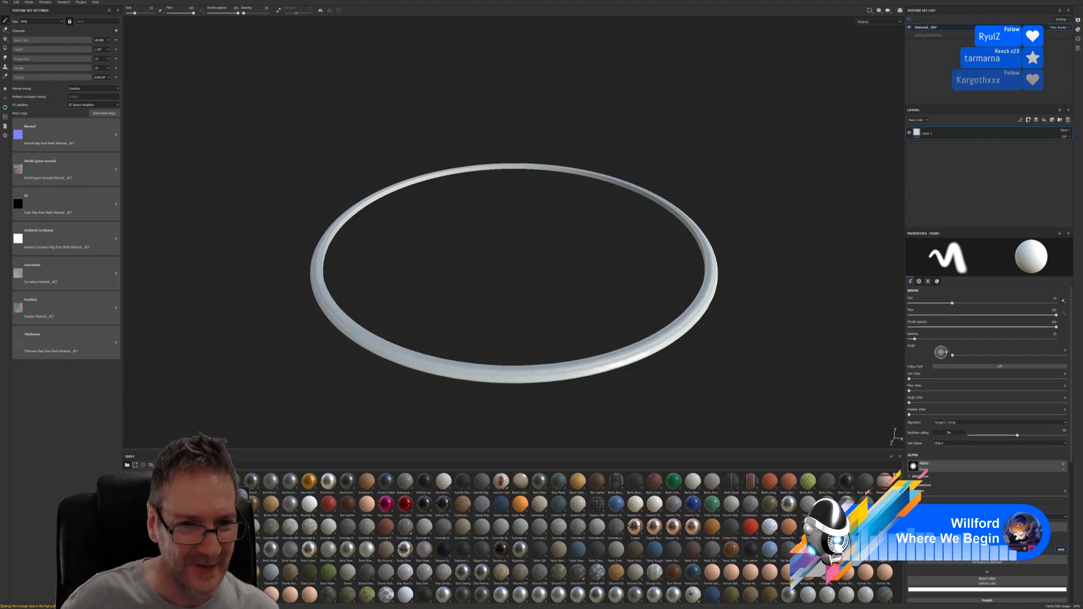
pyautogui.moveTo(270, 481); pyautogui.dragTo(366, 348)
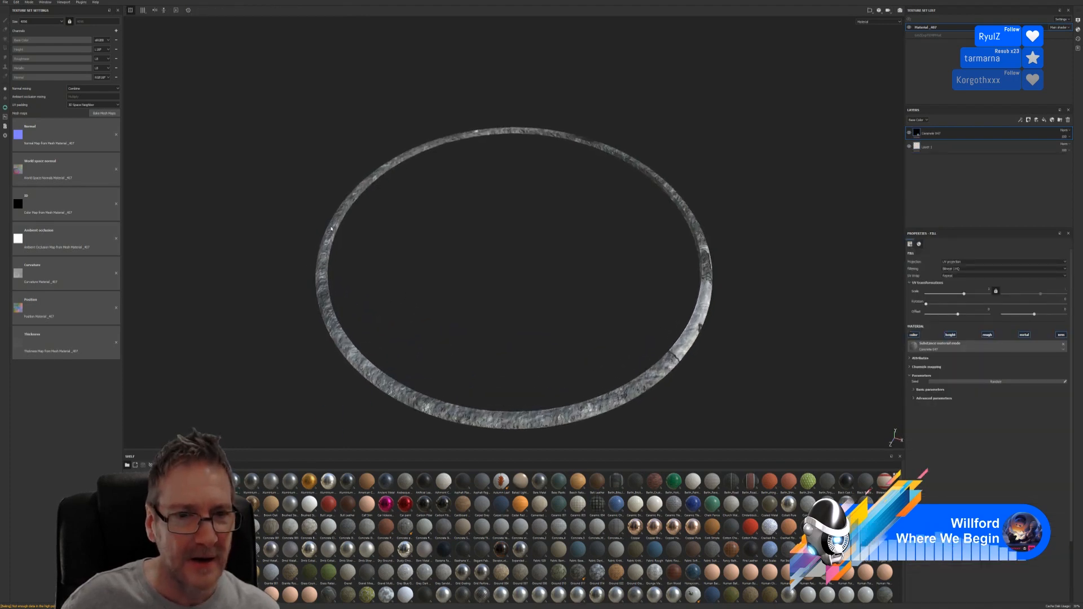
pyautogui.scroll(10, 315, 254)
pyautogui.keyDown('alt'); pyautogui.moveTo(314, 252); pyautogui.dragTo(365, 357); pyautogui.keyUp('alt')
pyautogui.keyDown('alt'); pyautogui.moveTo(476, 341); pyautogui.dragTo(460, 305); pyautogui.keyUp('alt')
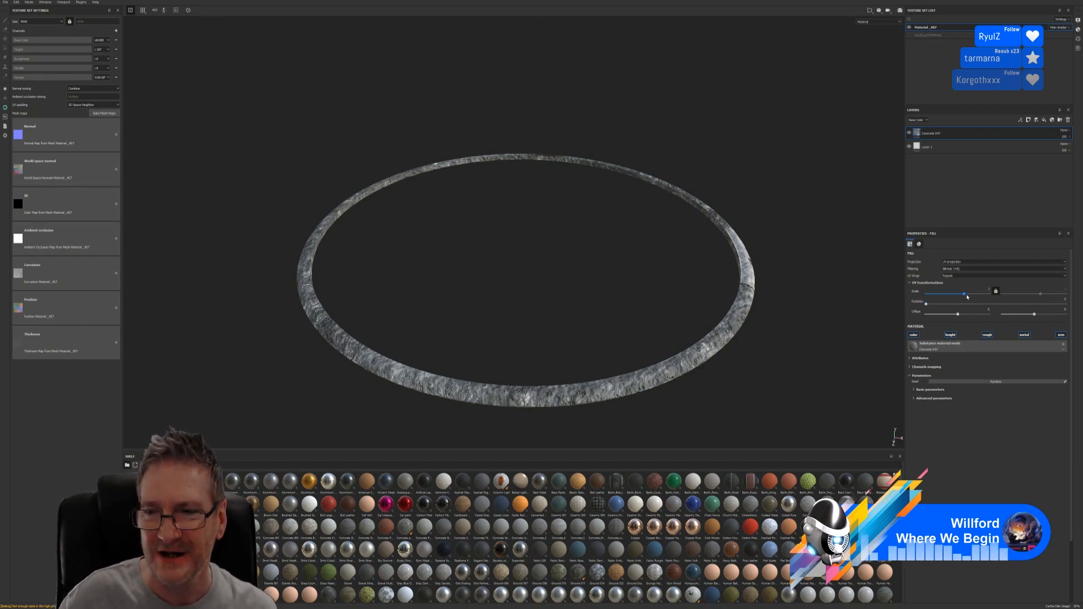
pyautogui.moveTo(965, 295); pyautogui.dragTo(965, 295)
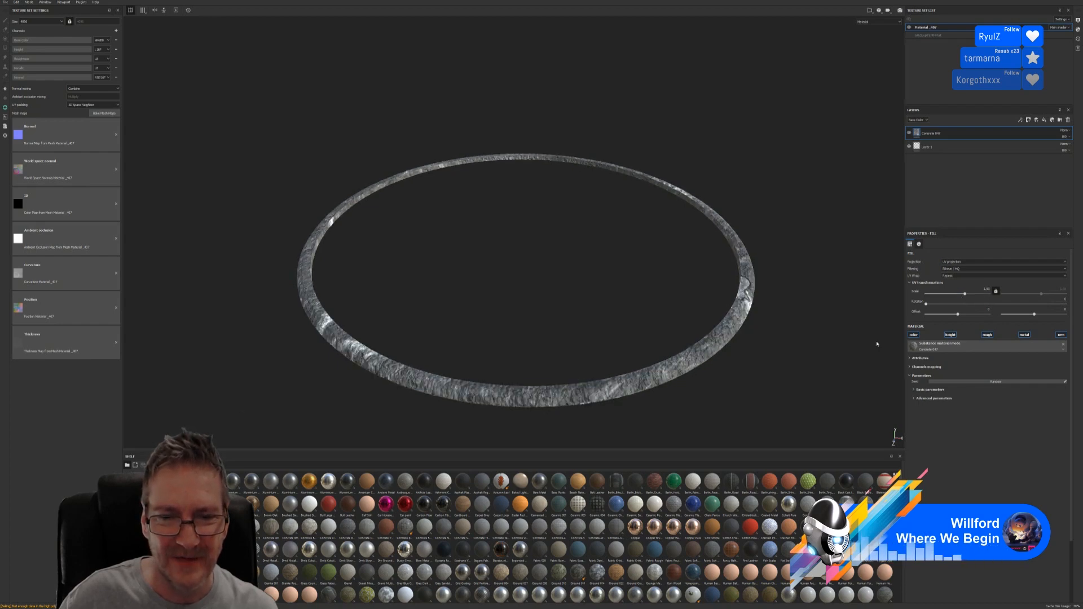
# In the concrete layer's basic parameters, reduce the height range to almost zero and the height position to about 0.18
pyautogui.scroll(4, 492, 393)
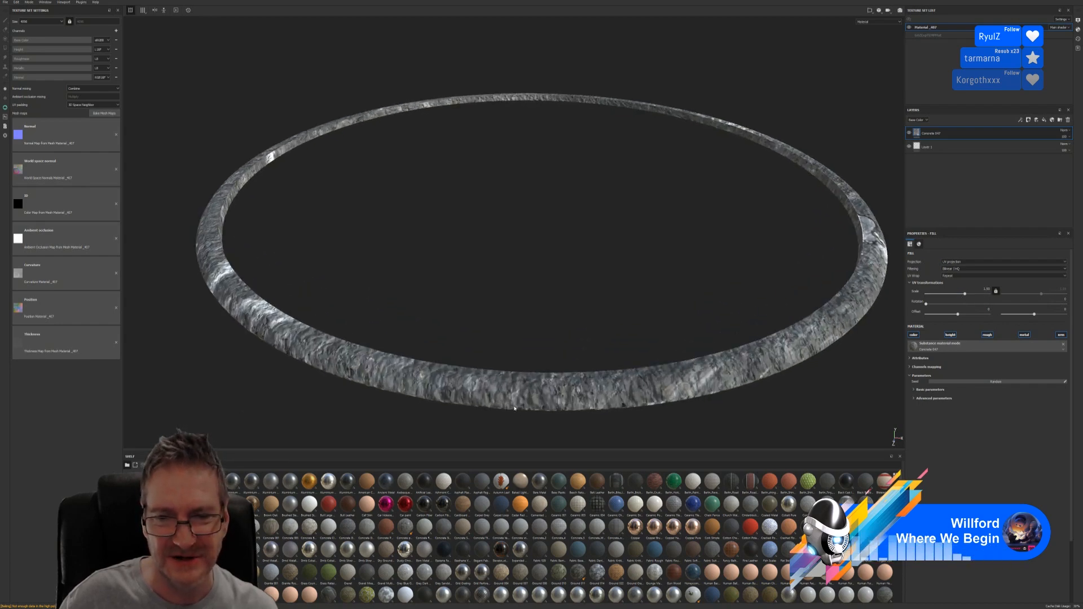
pyautogui.scroll(-2, 515, 407)
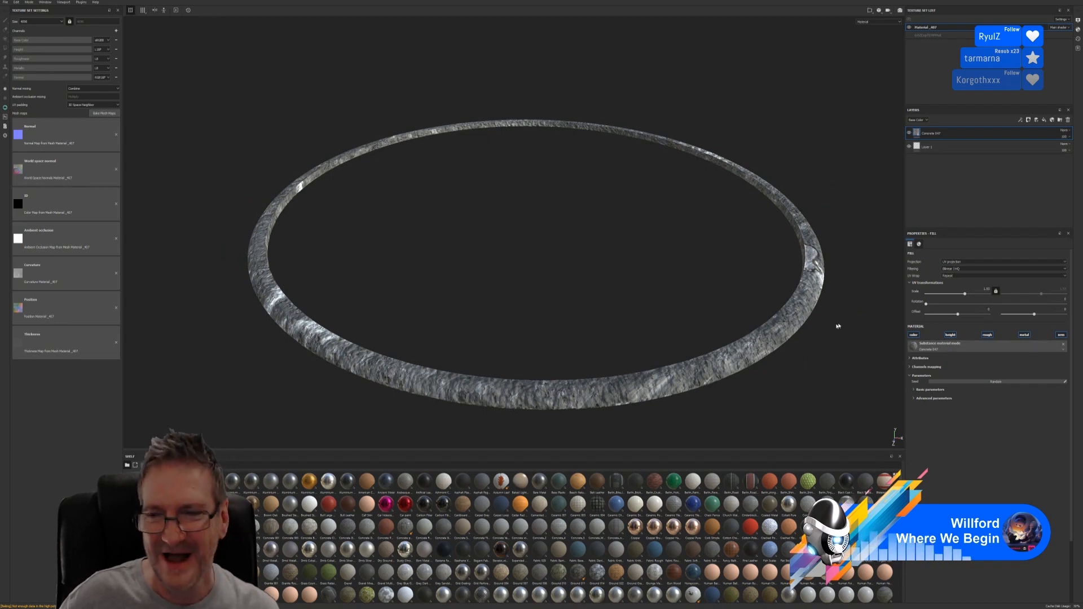
pyautogui.click(916, 390)
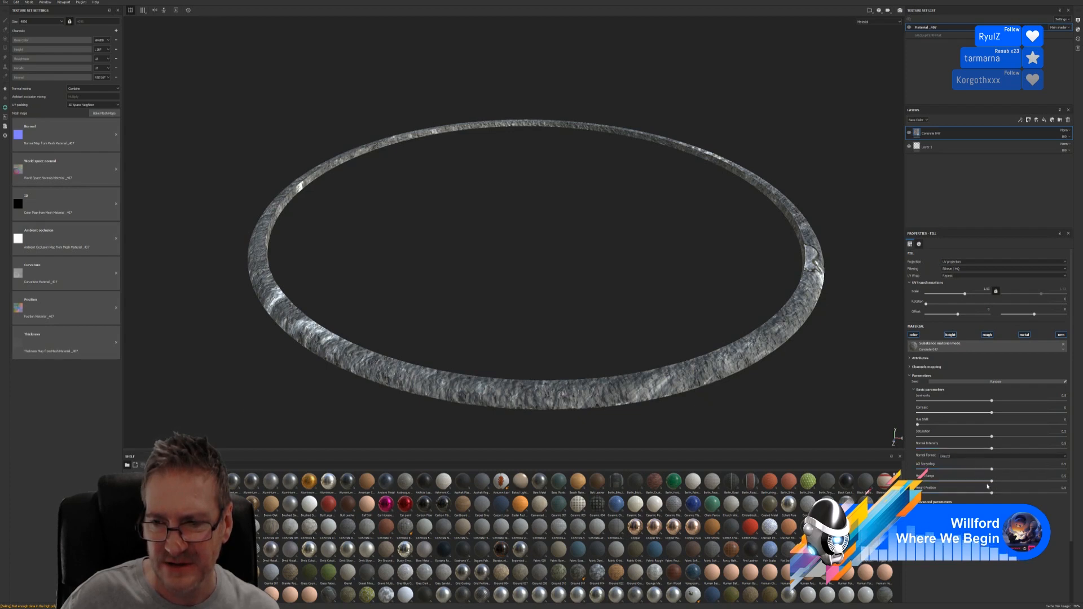
pyautogui.moveTo(992, 482); pyautogui.dragTo(925, 486)
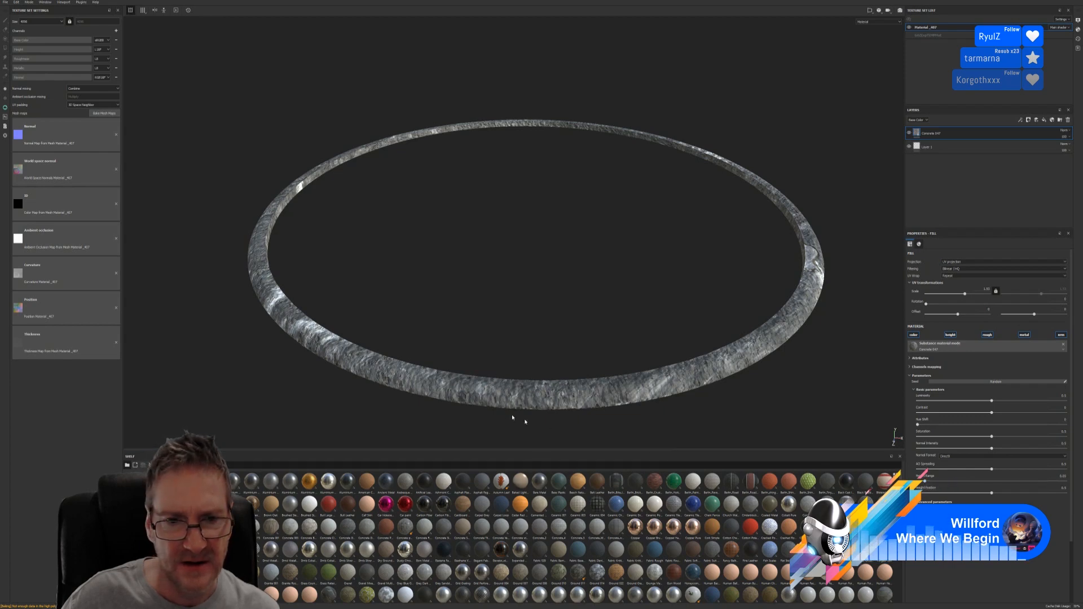
pyautogui.keyDown('alt'); pyautogui.moveTo(515, 418); pyautogui.dragTo(453, 415); pyautogui.keyUp('alt')
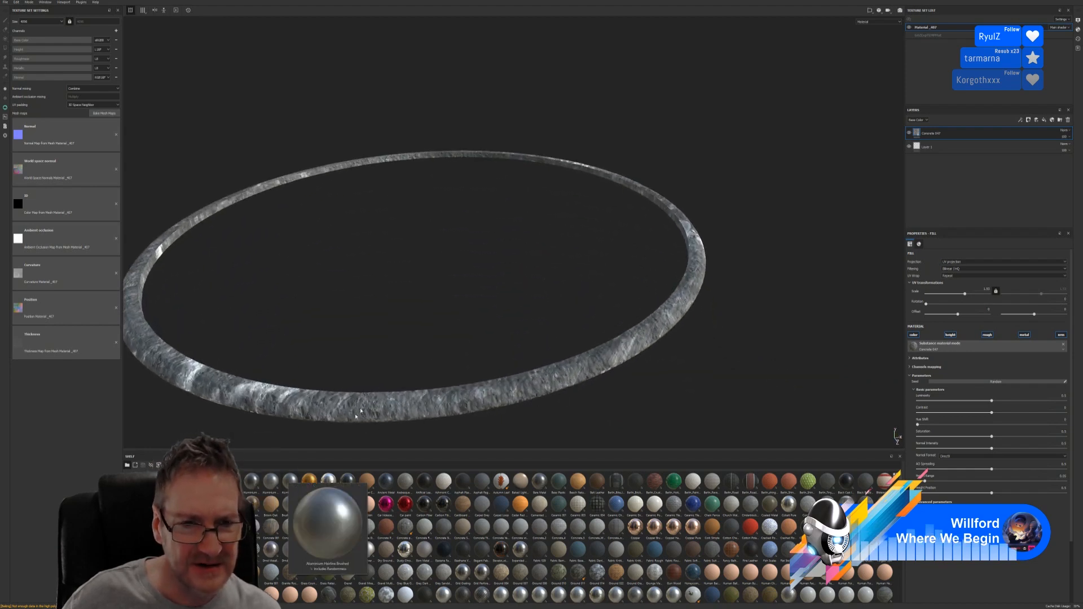
pyautogui.keyDown('alt'); pyautogui.moveTo(354, 389); pyautogui.dragTo(422, 327); pyautogui.keyUp('alt')
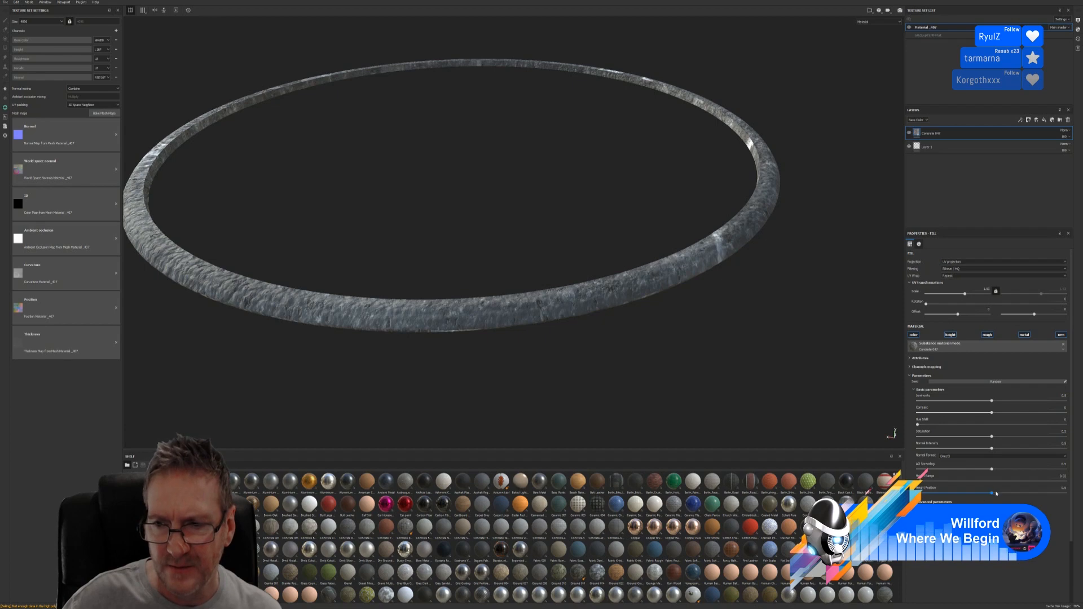
pyautogui.moveTo(994, 493); pyautogui.dragTo(944, 495)
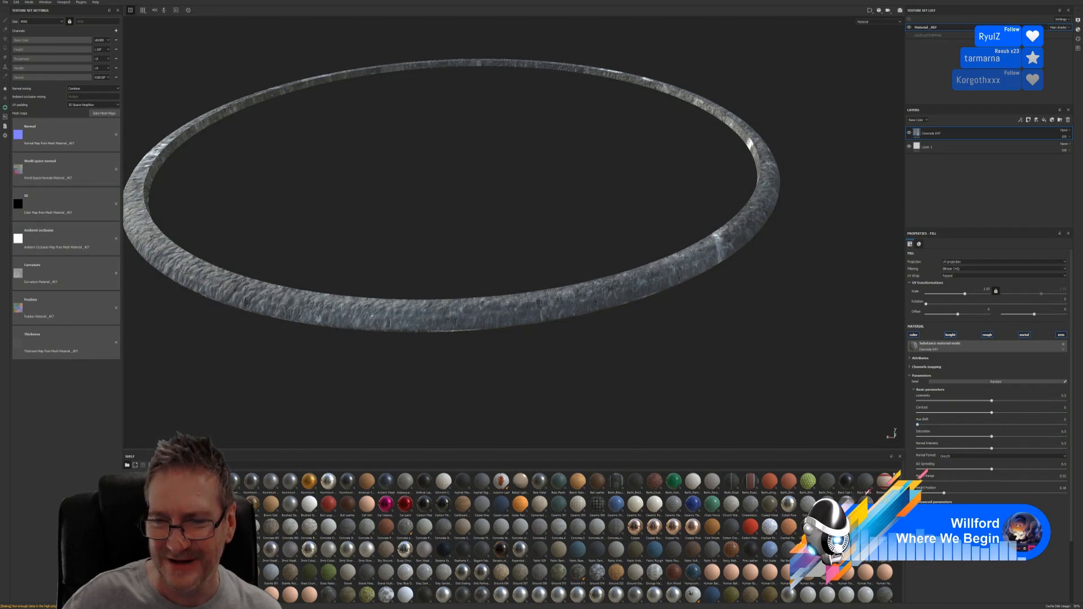
# In the concrete's advanced parameters, reduce the first two effect strengths to almost zero and about 0.12, and the fourth slider to 0.27
pyautogui.click(915, 502)
pyautogui.scroll(-2, 987, 395)
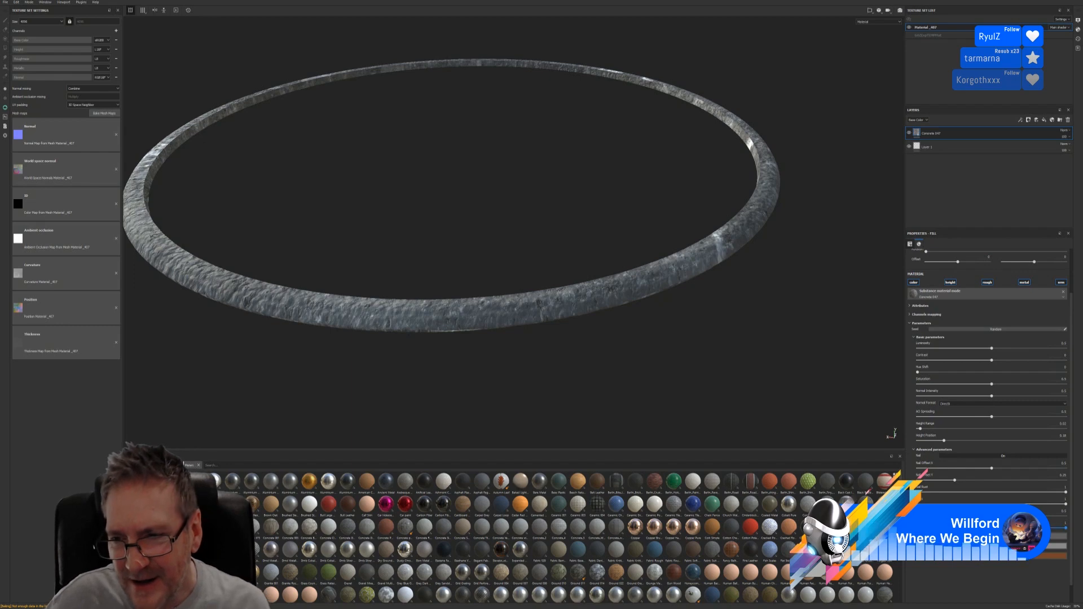
pyautogui.moveTo(991, 469); pyautogui.dragTo(921, 484)
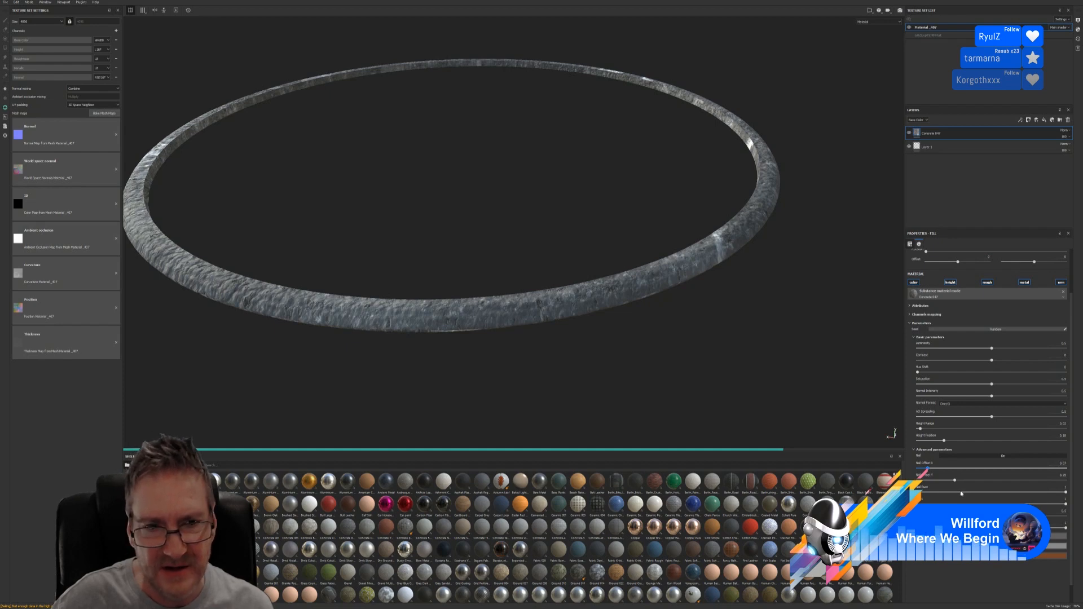
pyautogui.click(935, 481)
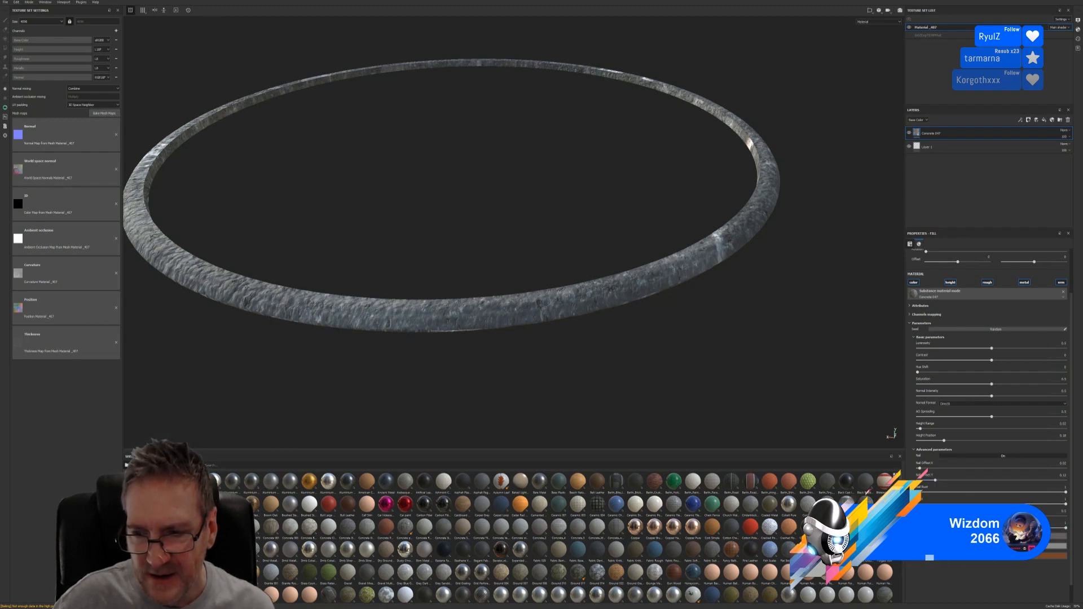
pyautogui.click(1065, 504)
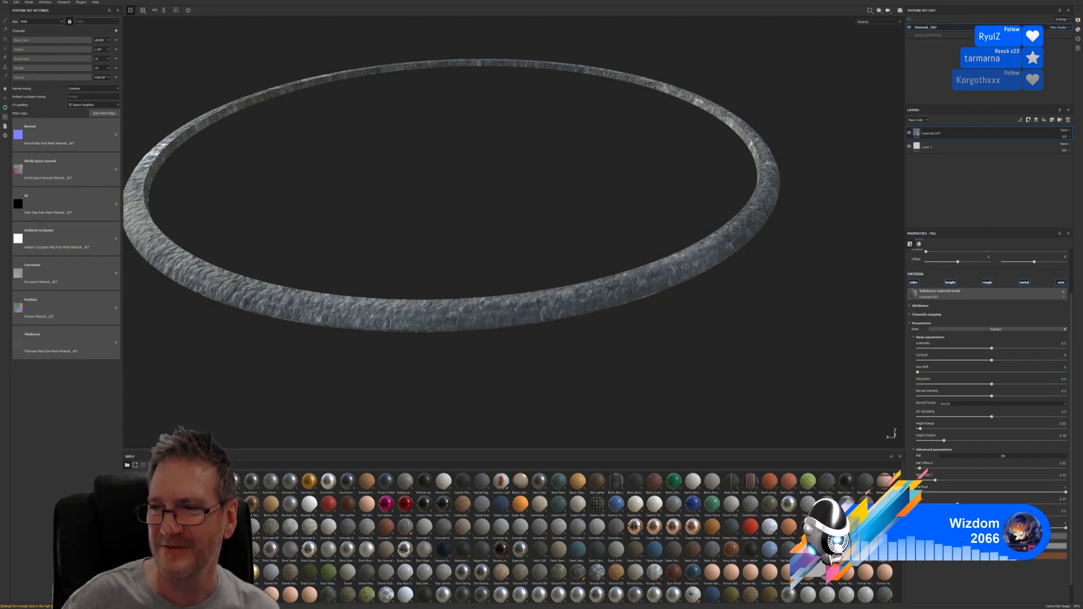
pyautogui.scroll(-2, 987, 367)
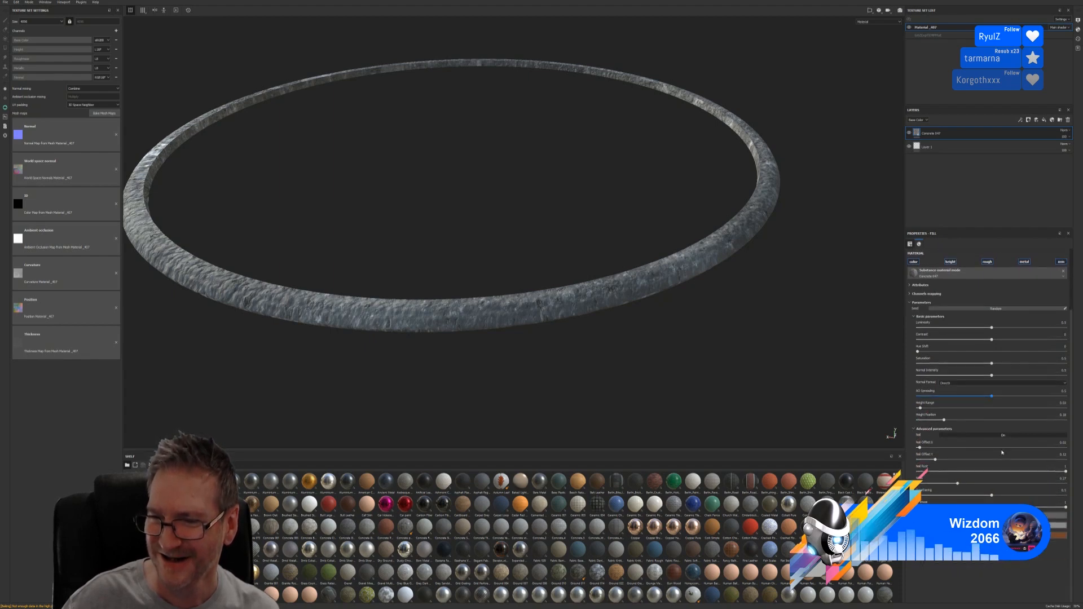
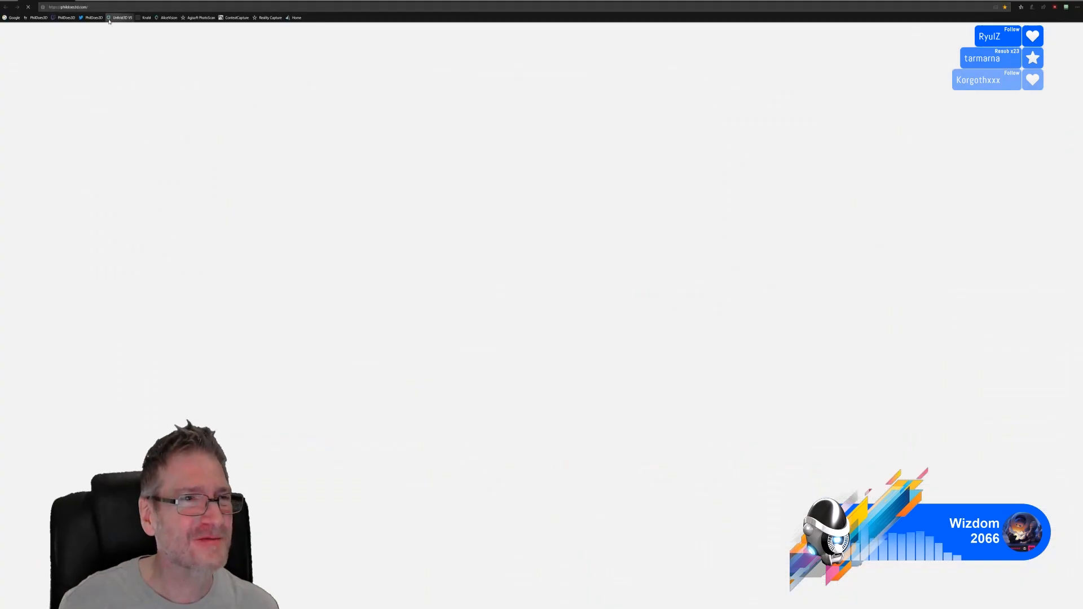
# Switch to the web browser, open the copied image link and enlarge the mace picture to examine it
pyautogui.hotkey('ctrl', 'l')
pyautogui.hotkey('ctrl', 'v')
pyautogui.press('Return')
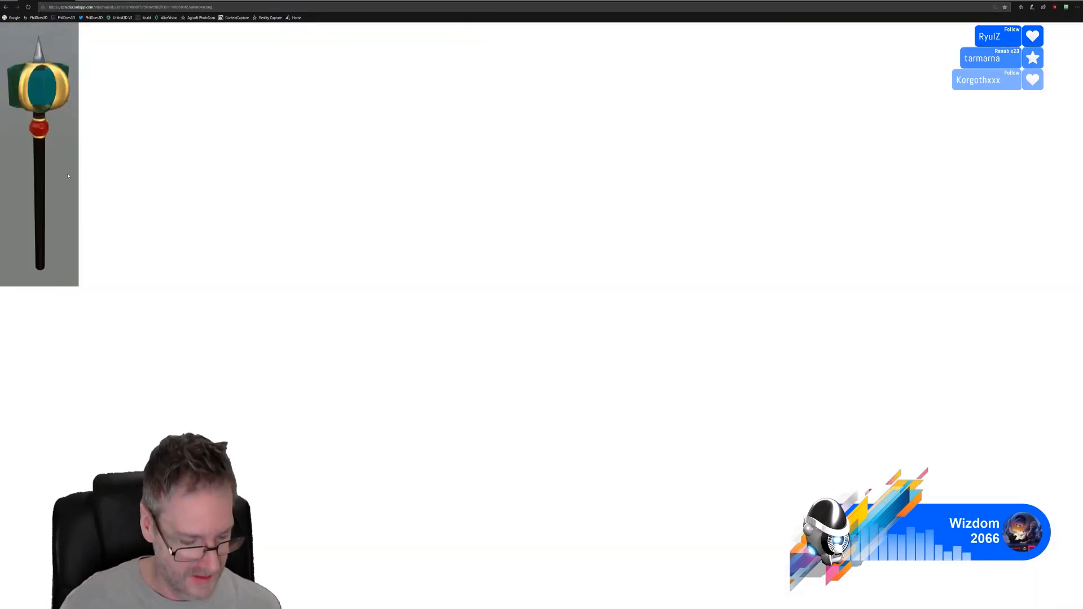
pyautogui.keyDown('ctrl'); pyautogui.scroll(5, 68, 176); pyautogui.keyUp('ctrl')
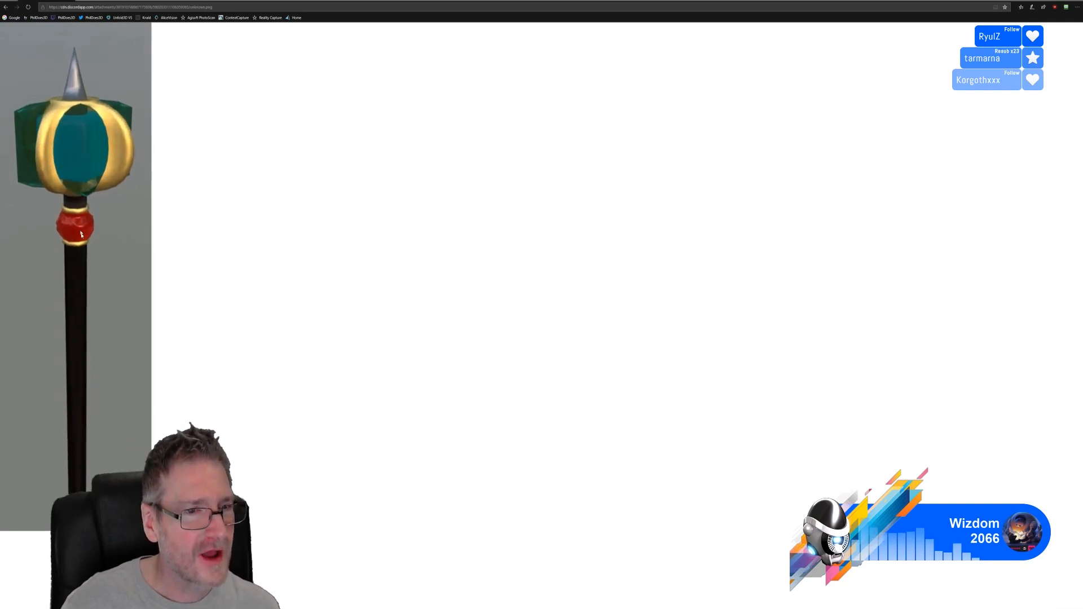
pyautogui.keyDown('ctrl'); pyautogui.scroll(2, 81, 234); pyautogui.keyUp('ctrl')
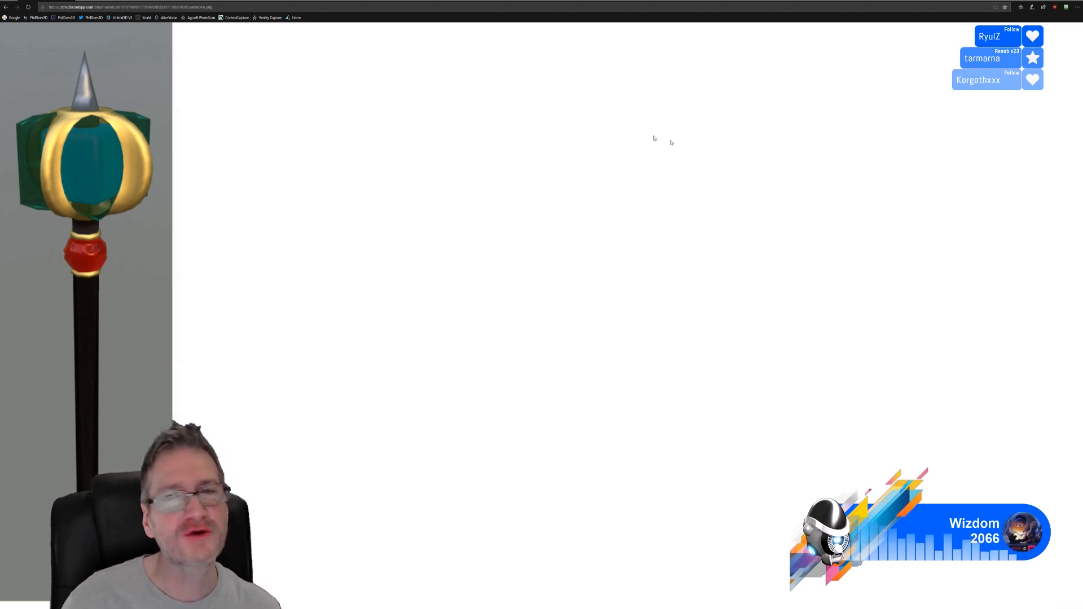
pyautogui.click(1077, 2)
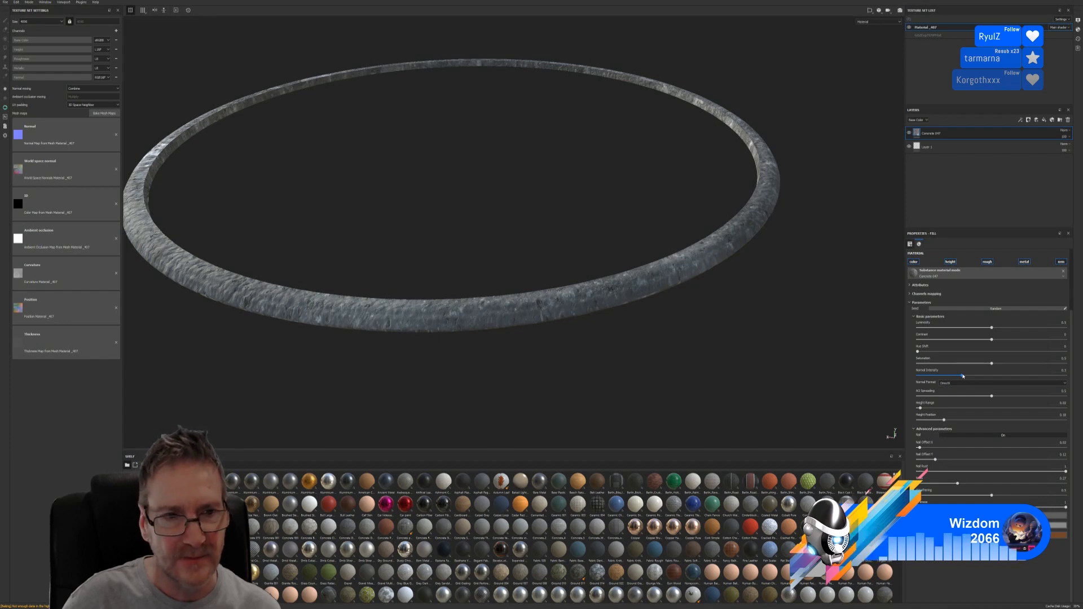
# Lower the concrete layer's normal intensity to about 0.18, height position to about 0.09 and height range to about 0.01
pyautogui.moveTo(963, 377); pyautogui.dragTo(943, 376)
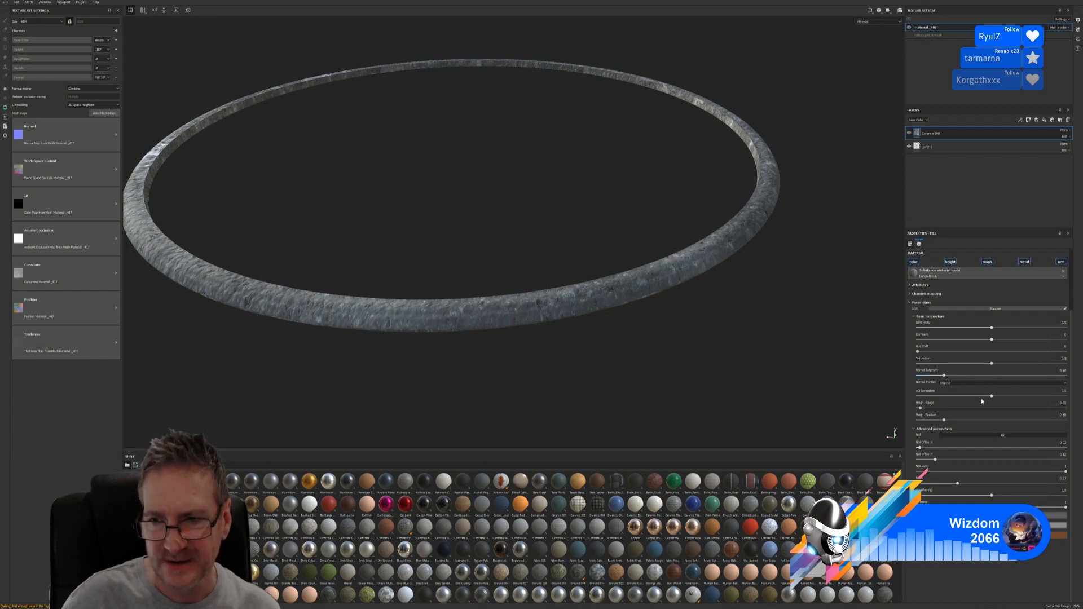
pyautogui.moveTo(944, 420); pyautogui.dragTo(918, 408)
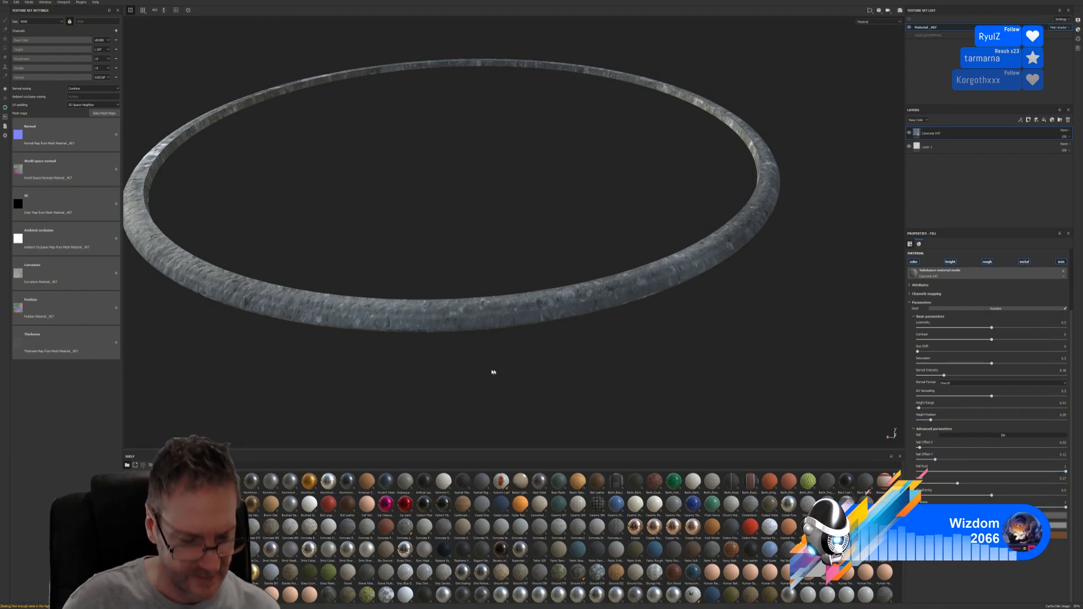
pyautogui.keyDown('alt'); pyautogui.moveTo(493, 370); pyautogui.dragTo(570, 242); pyautogui.keyUp('alt')
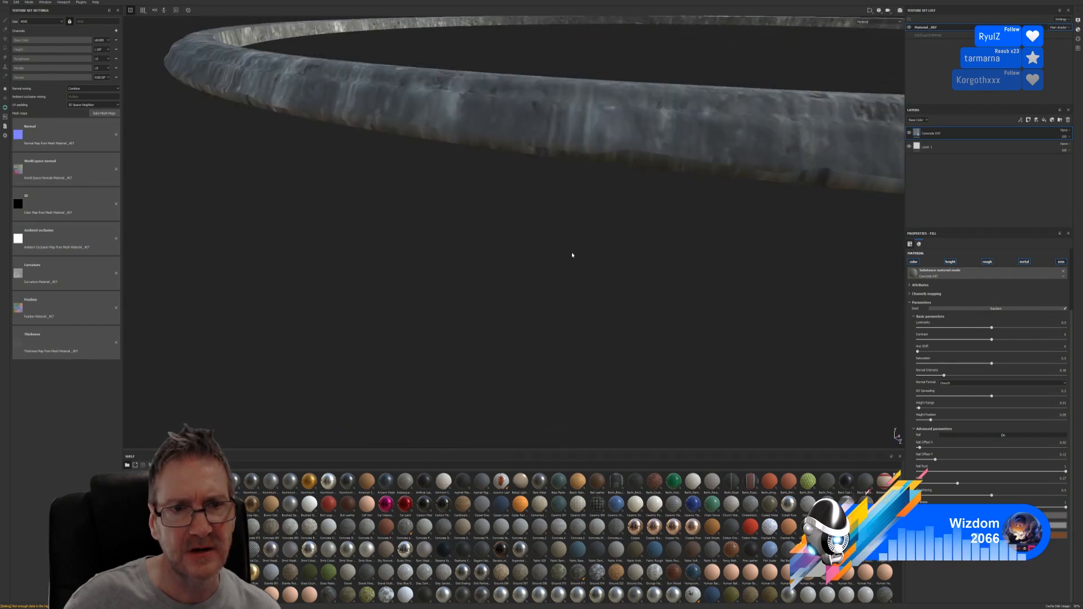
pyautogui.scroll(2, 571, 255)
pyautogui.press('f')
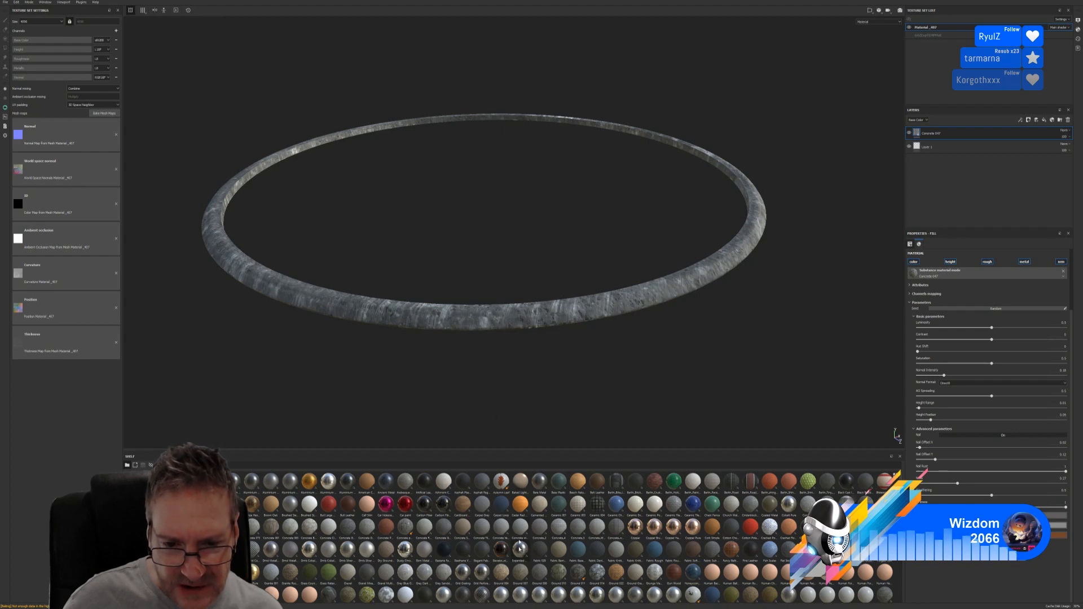
# Apply the mottled blue-grey ground material to the ring as a new fill layer and slightly increase its UV scale
pyautogui.moveTo(515, 574)
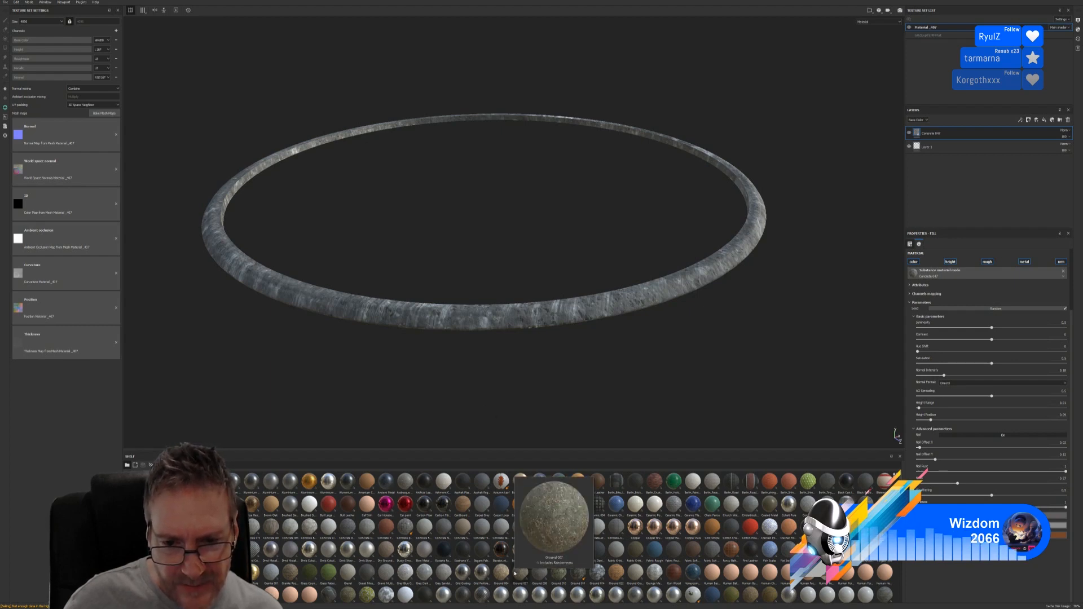
pyautogui.moveTo(595, 573)
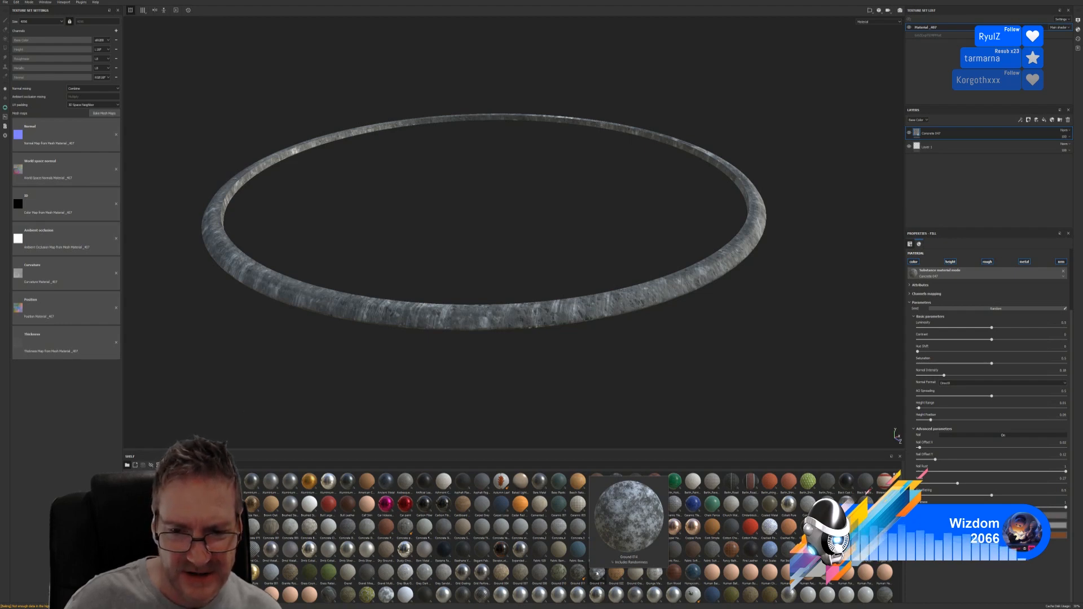
pyautogui.moveTo(597, 574); pyautogui.dragTo(554, 319)
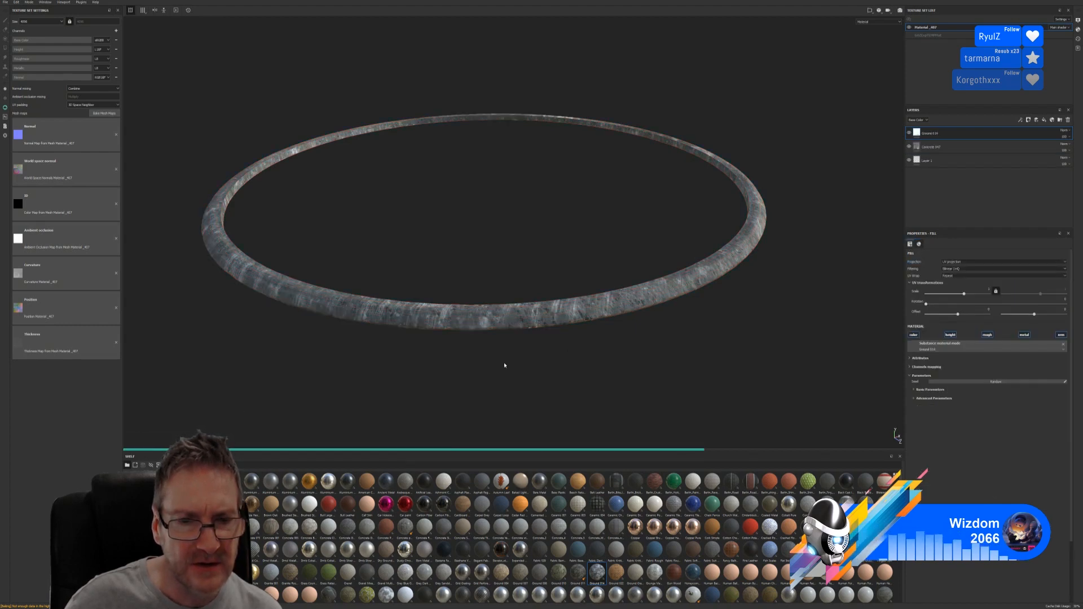
pyautogui.keyDown('alt'); pyautogui.moveTo(504, 365); pyautogui.dragTo(506, 306); pyautogui.keyUp('alt')
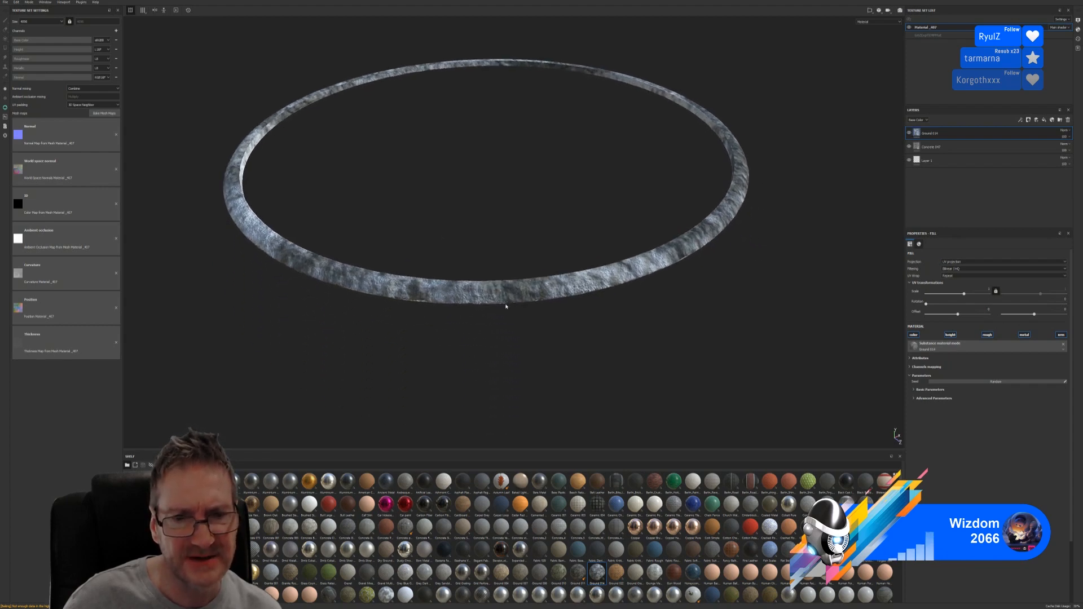
pyautogui.scroll(3, 550, 284)
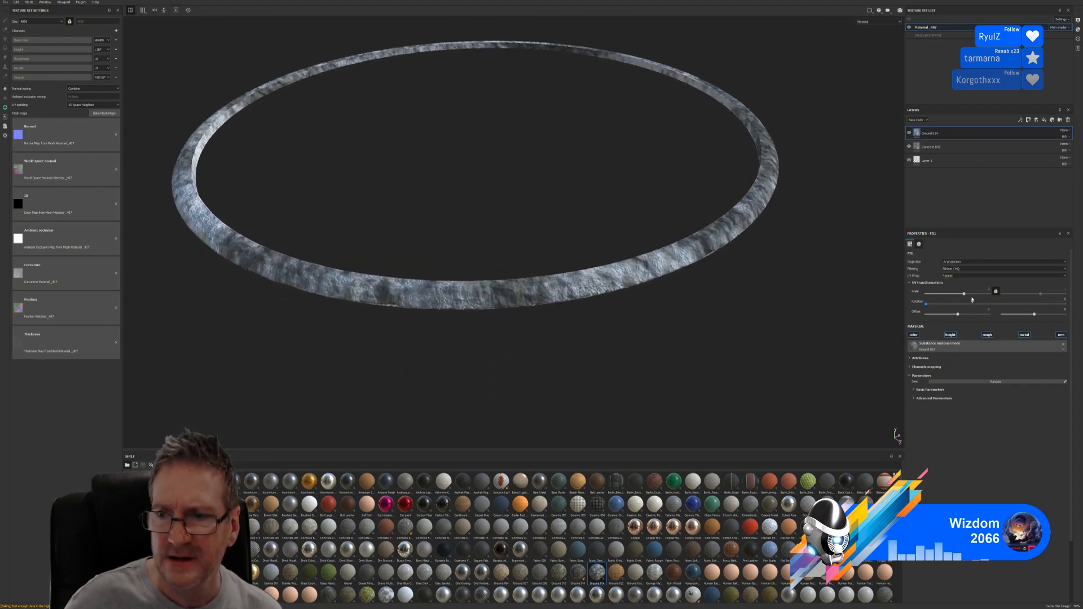
pyautogui.moveTo(965, 295)
pyautogui.mouseDown()
pyautogui.moveTo(982, 295)
pyautogui.moveTo(970, 296)
pyautogui.mouseUp()
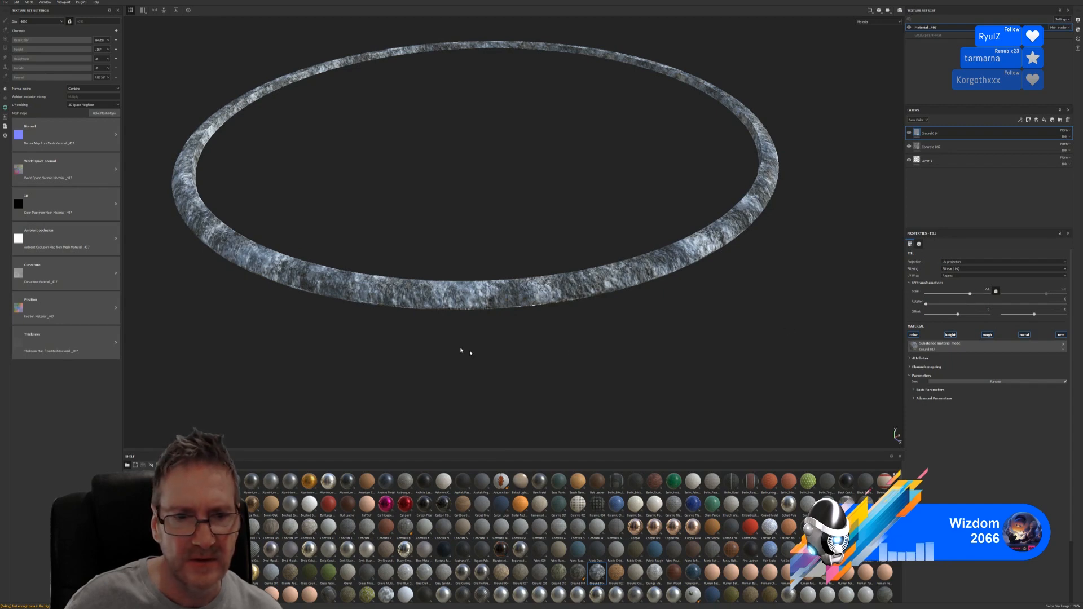
pyautogui.keyDown('alt'); pyautogui.moveTo(464, 353); pyautogui.dragTo(676, 337); pyautogui.keyUp('alt')
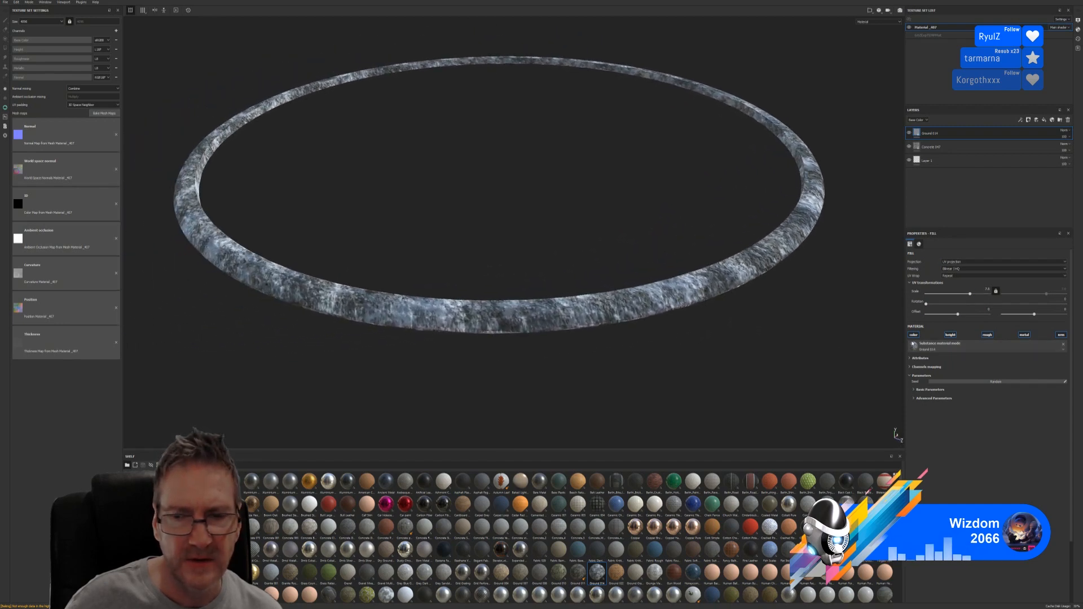
# Turn off the height channel of the ground material's fill layer and keep that layer selected
pyautogui.click(921, 390)
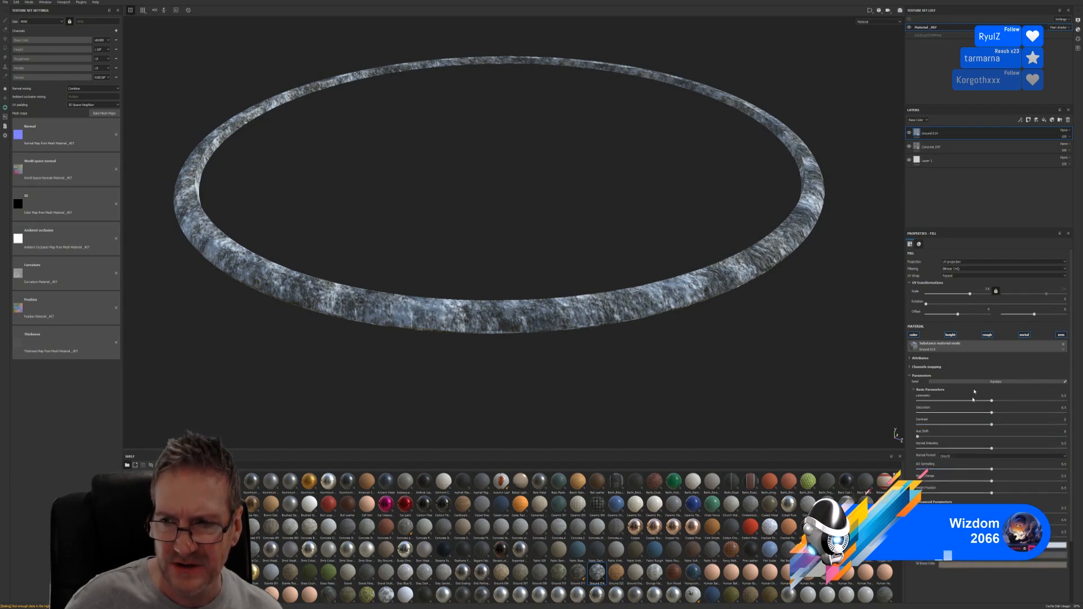
pyautogui.click(950, 335)
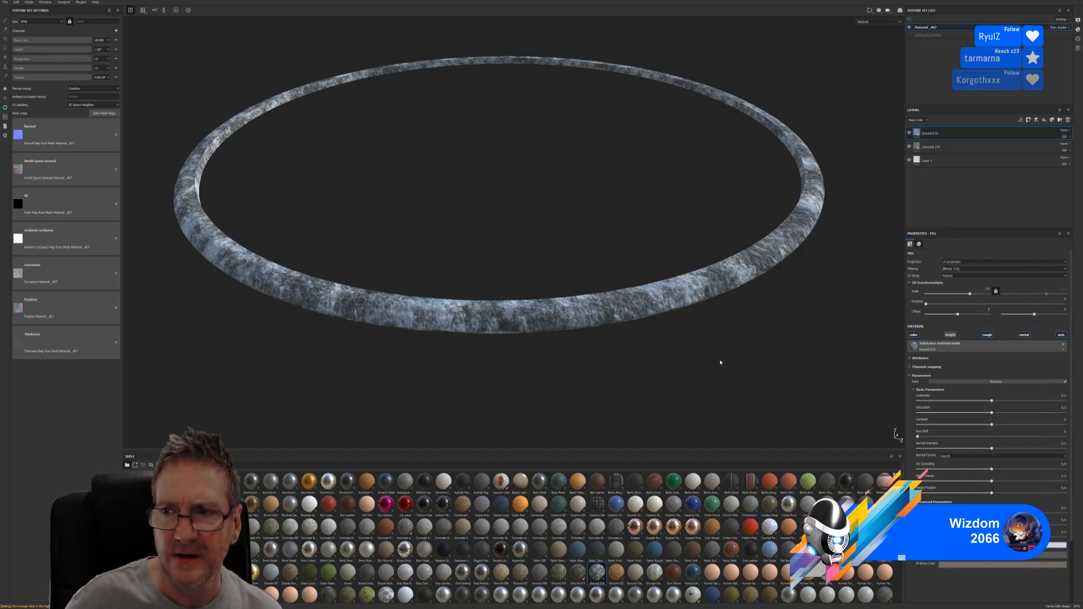
pyautogui.click(937, 147)
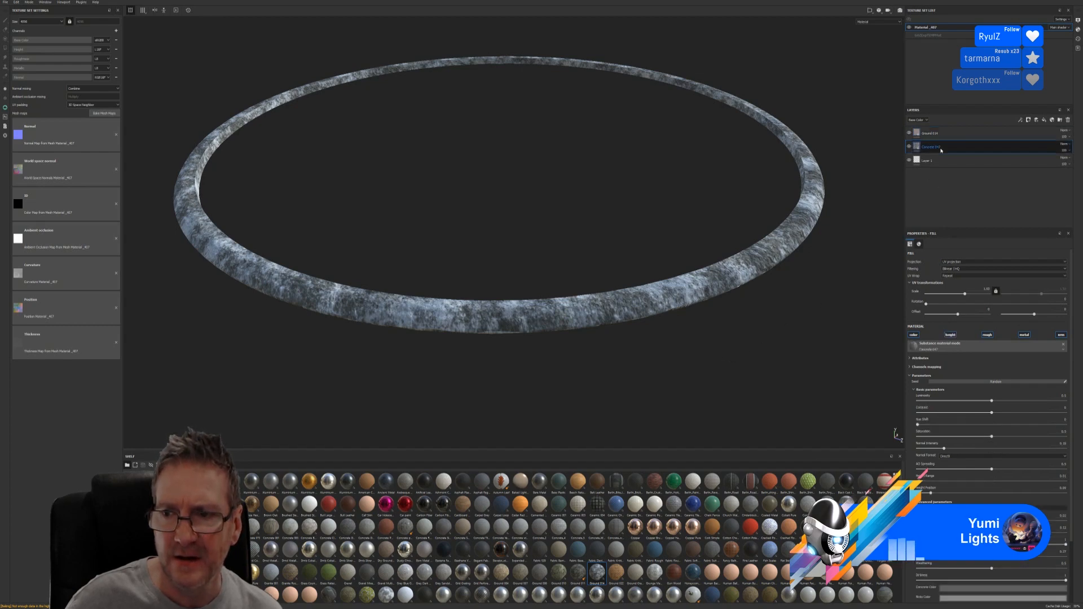
pyautogui.click(944, 134)
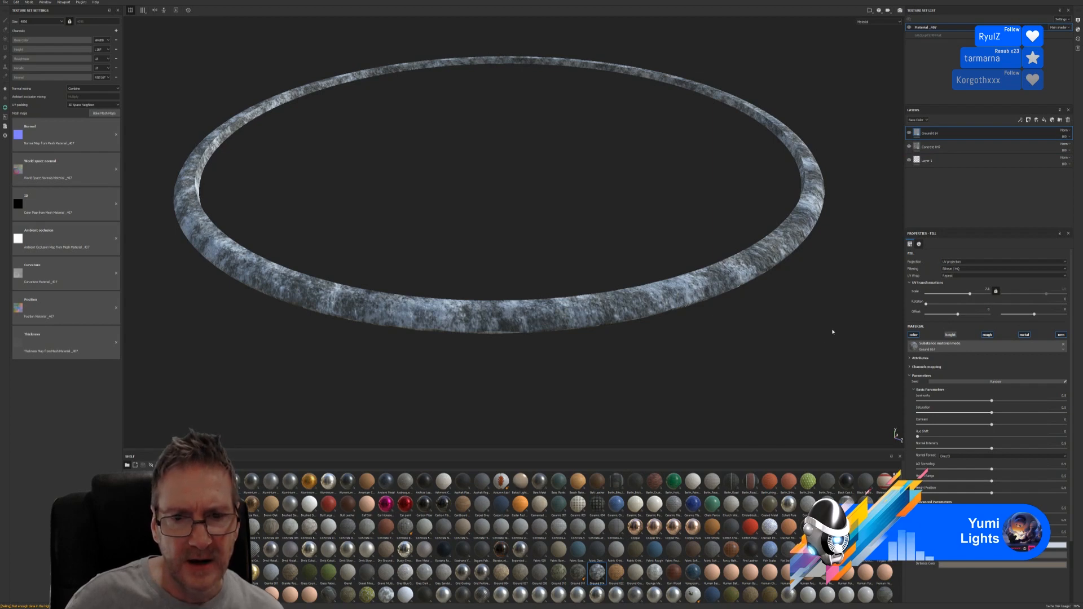
# Add the Moss smart mask to the ground layer so the material only partly covers the concrete
pyautogui.click(187, 525)
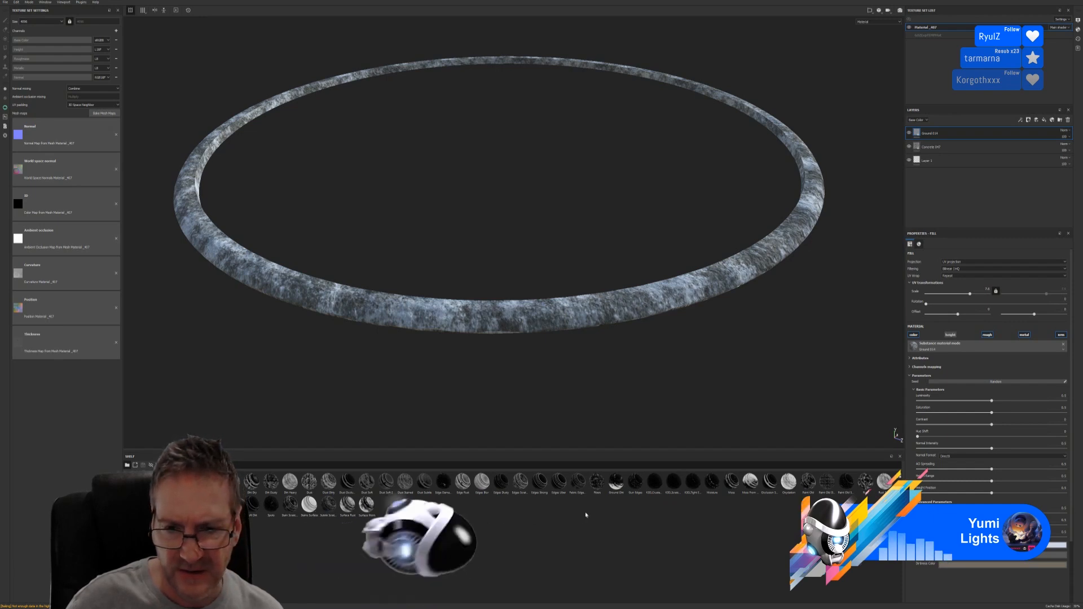
pyautogui.moveTo(600, 487)
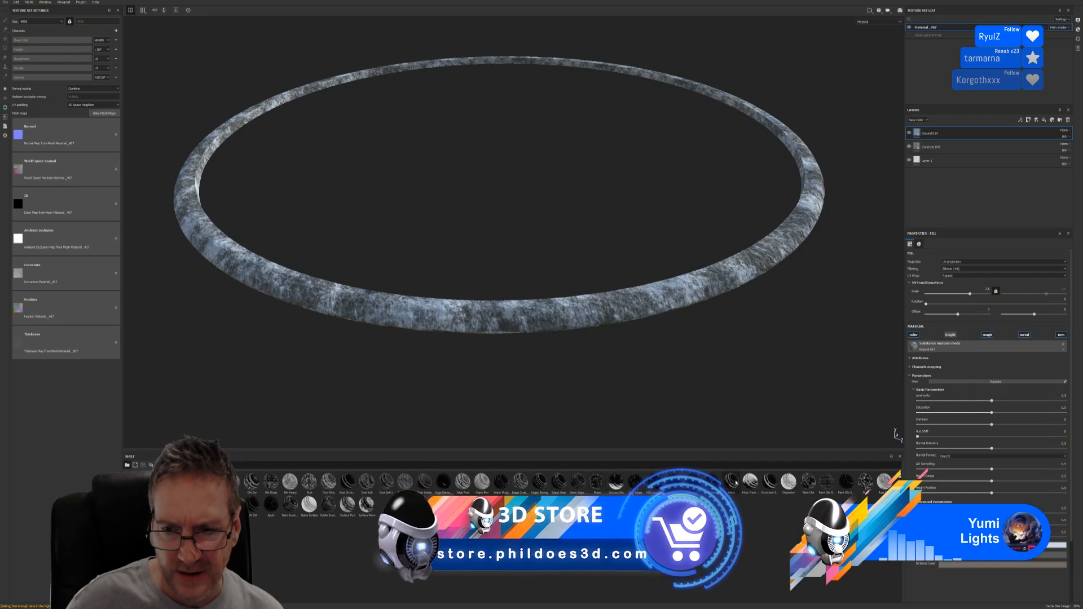
pyautogui.moveTo(736, 482)
pyautogui.moveTo(735, 482)
pyautogui.mouseDown()
pyautogui.moveTo(851, 326)
pyautogui.moveTo(970, 135)
pyautogui.mouseUp()
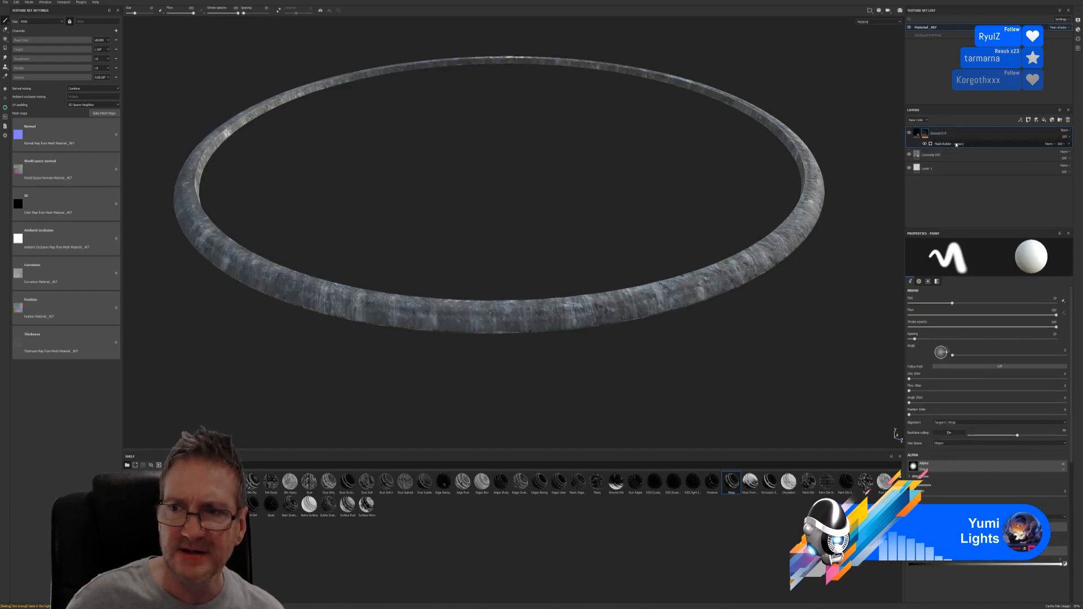
# Enable triplanar projection in the mask builder generator of the ground layer's mask
pyautogui.click(956, 144)
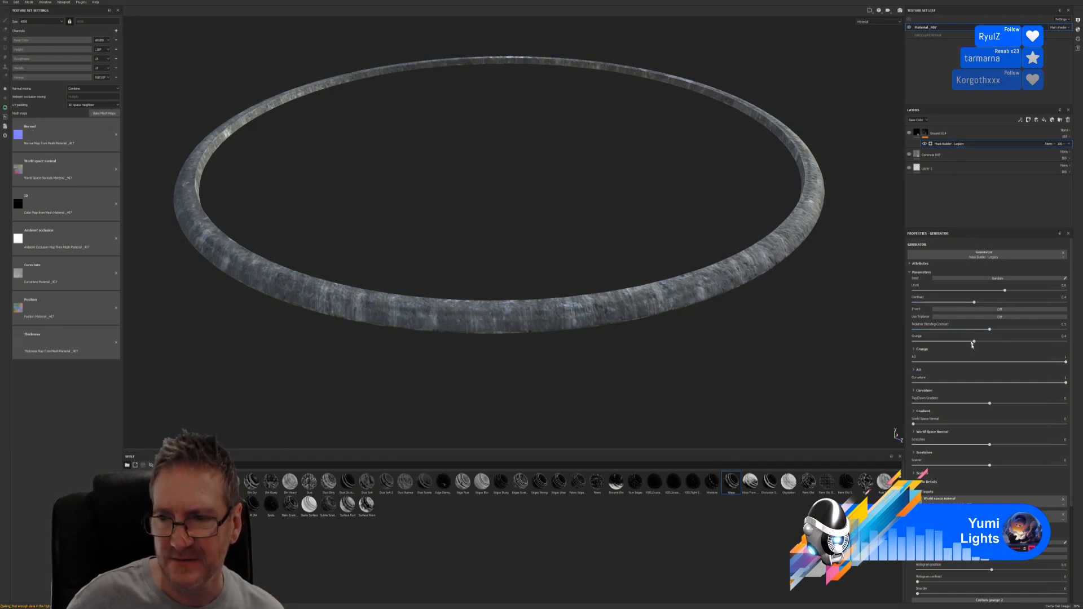
pyautogui.click(989, 317)
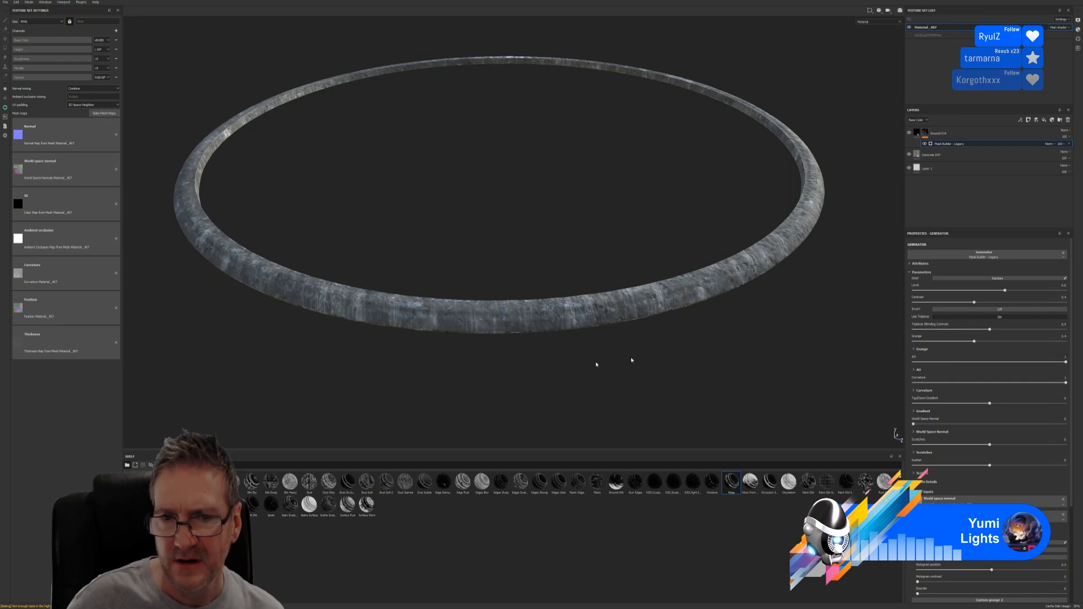
pyautogui.keyDown('alt'); pyautogui.moveTo(631, 360); pyautogui.dragTo(541, 393); pyautogui.keyUp('alt')
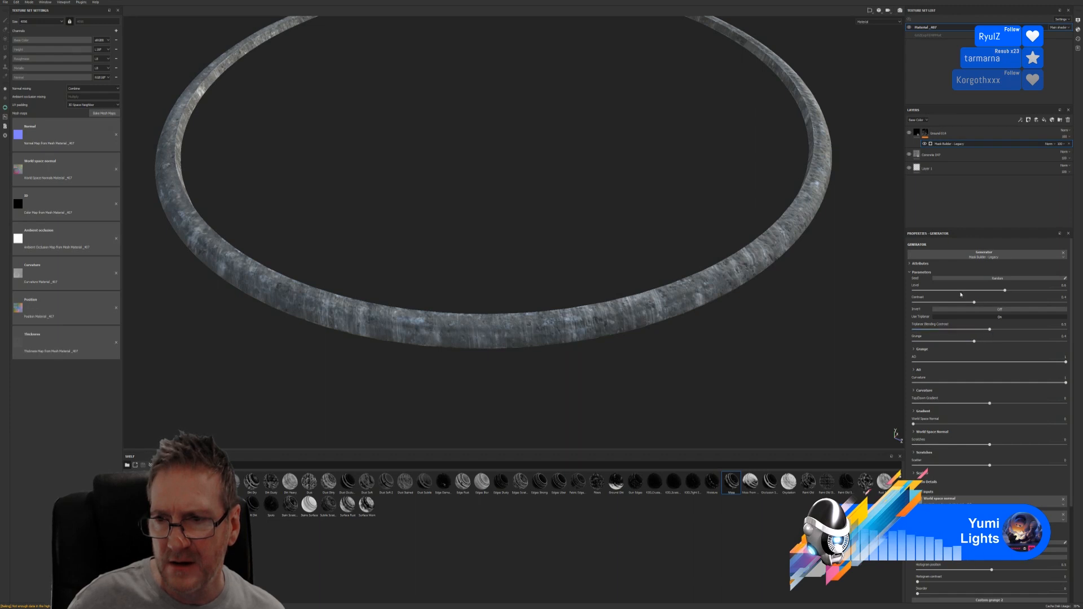
# Try several lower and higher levels for the ground layer's mask generator, settling on a level of about 0.7
pyautogui.moveTo(1007, 291); pyautogui.dragTo(991, 292)
pyautogui.click(980, 292)
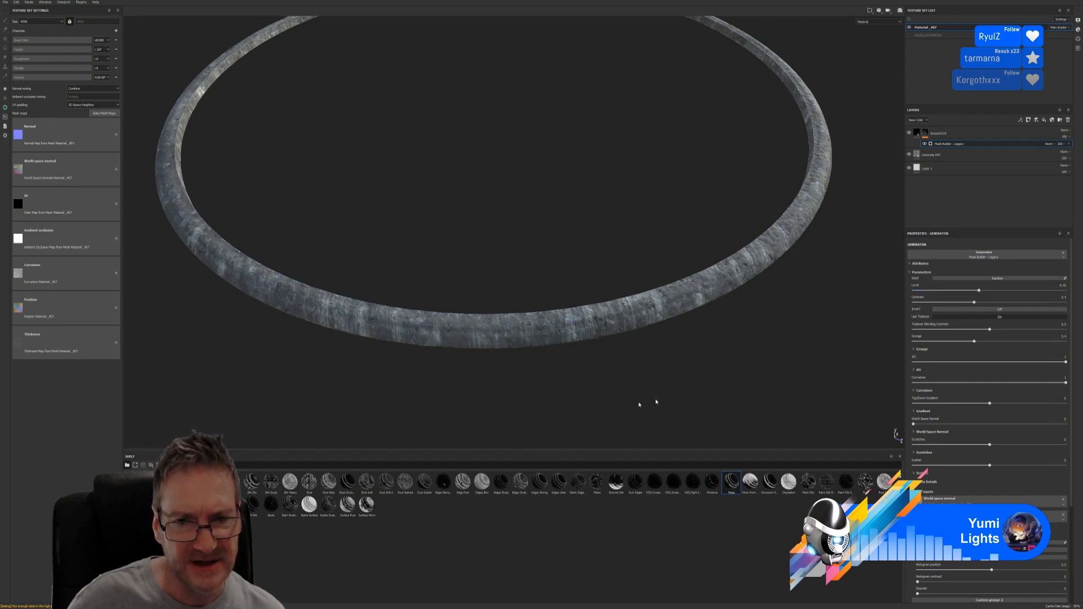
pyautogui.click(961, 292)
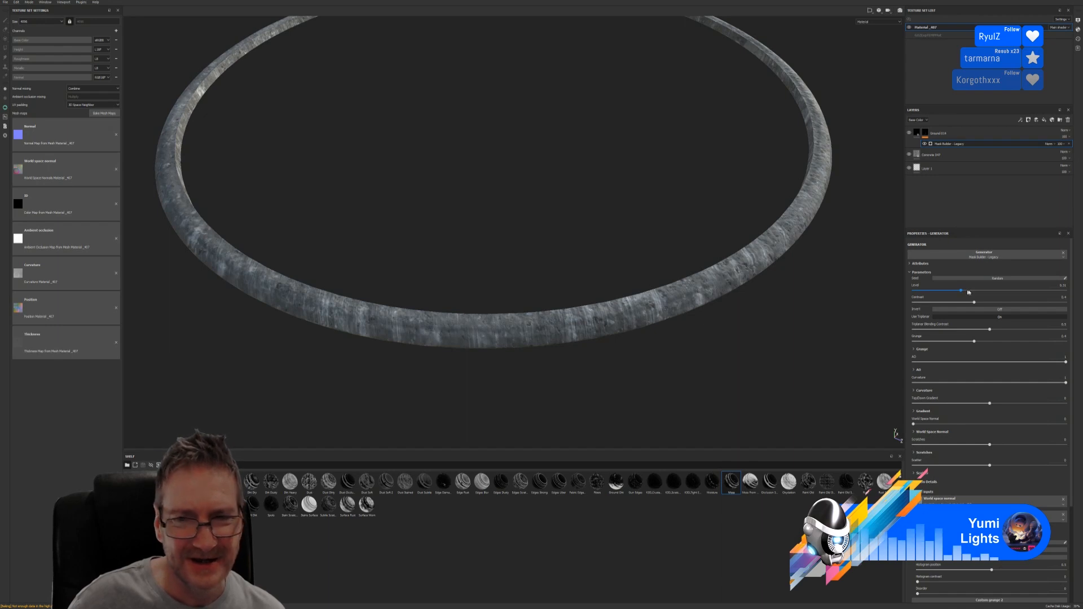
pyautogui.hotkey('ctrl', 'z')
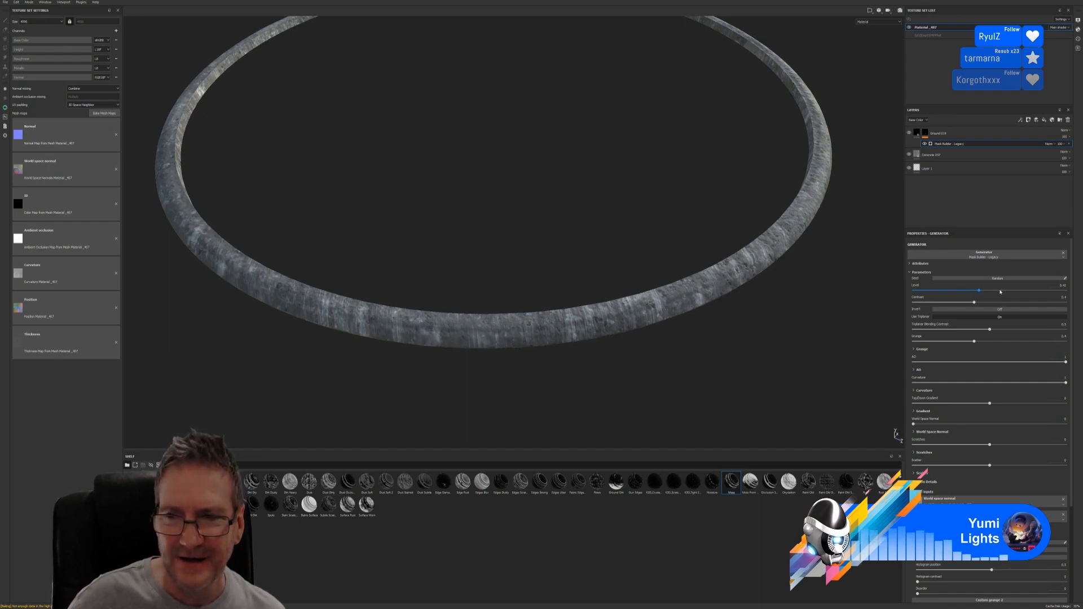
pyautogui.click(1000, 292)
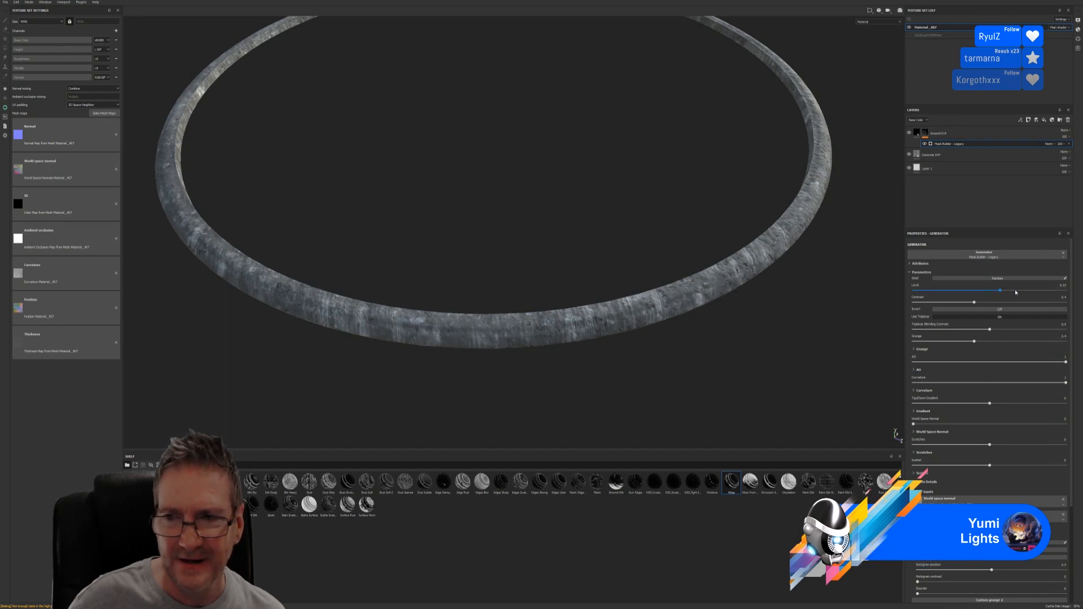
pyautogui.click(1020, 291)
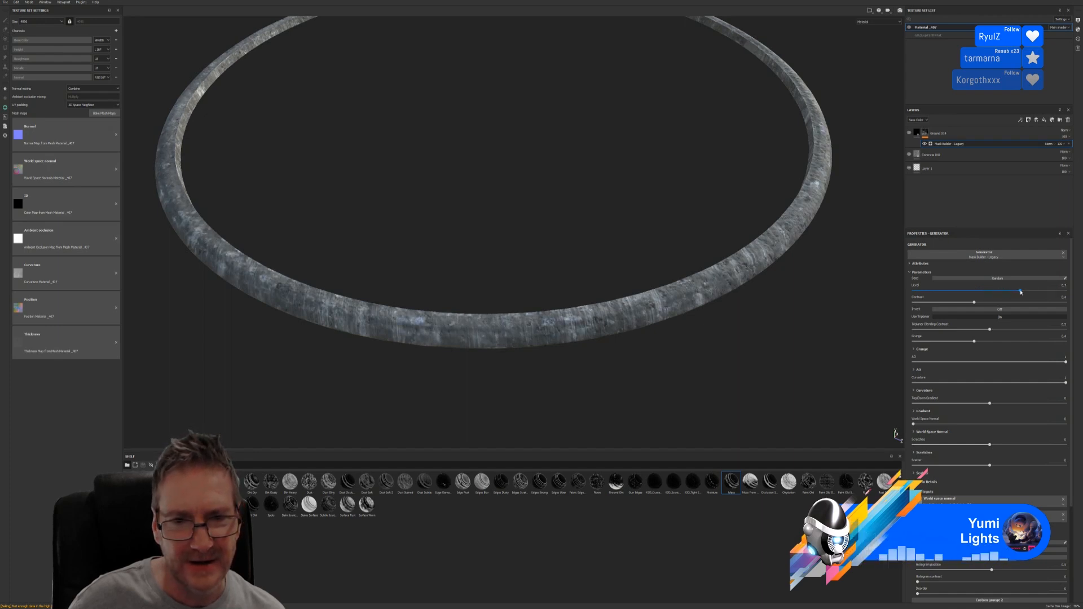
# Toggle the ground layer's visibility to compare the ring with and without the masked material
pyautogui.click(909, 133)
pyautogui.click(909, 133)
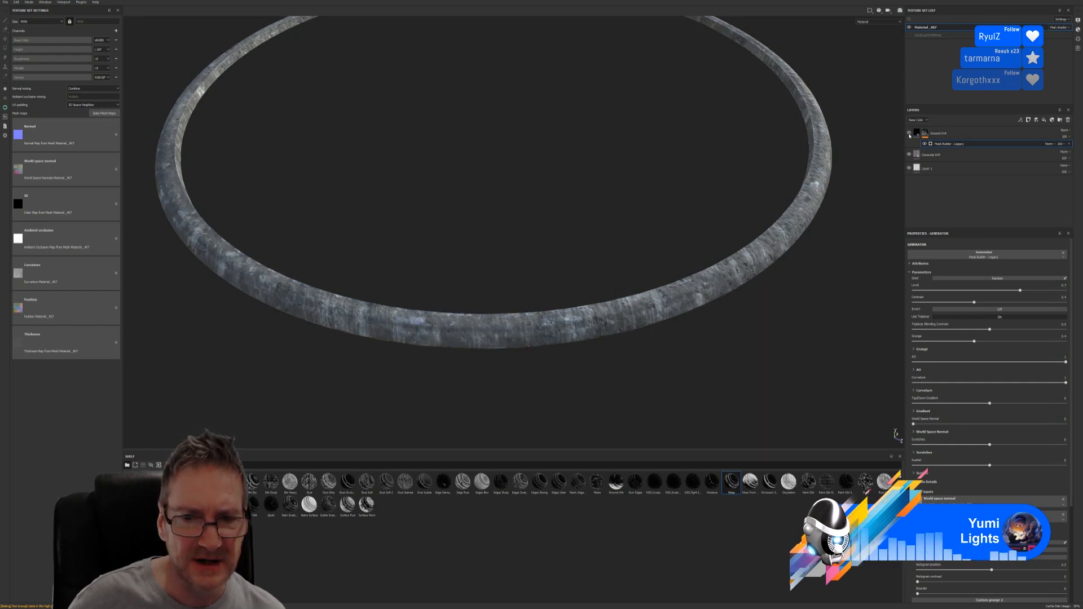
pyautogui.click(909, 134)
pyautogui.click(909, 133)
pyautogui.click(909, 134)
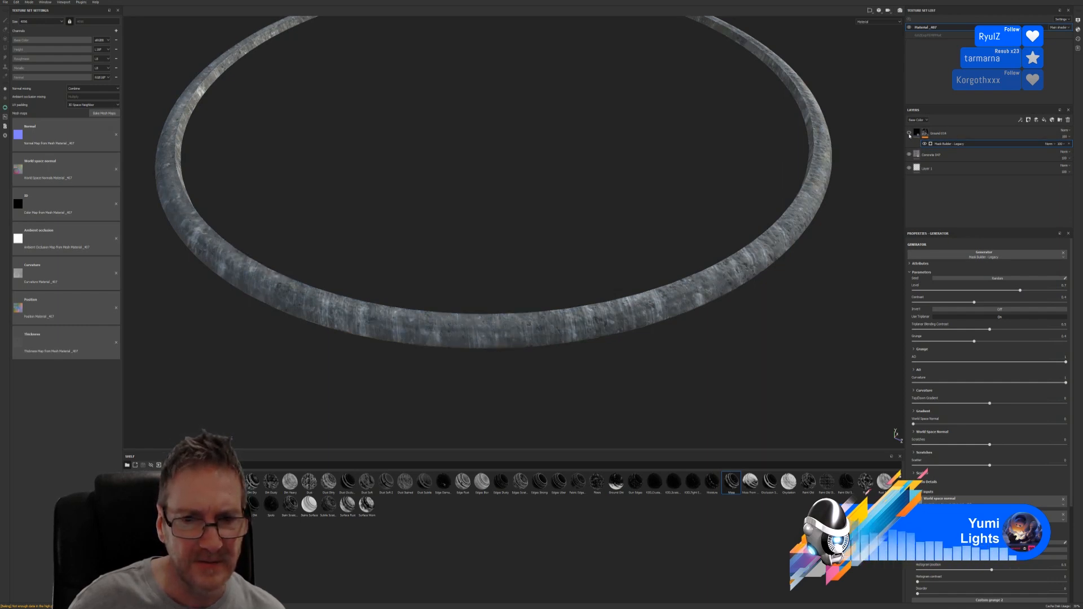
pyautogui.click(909, 134)
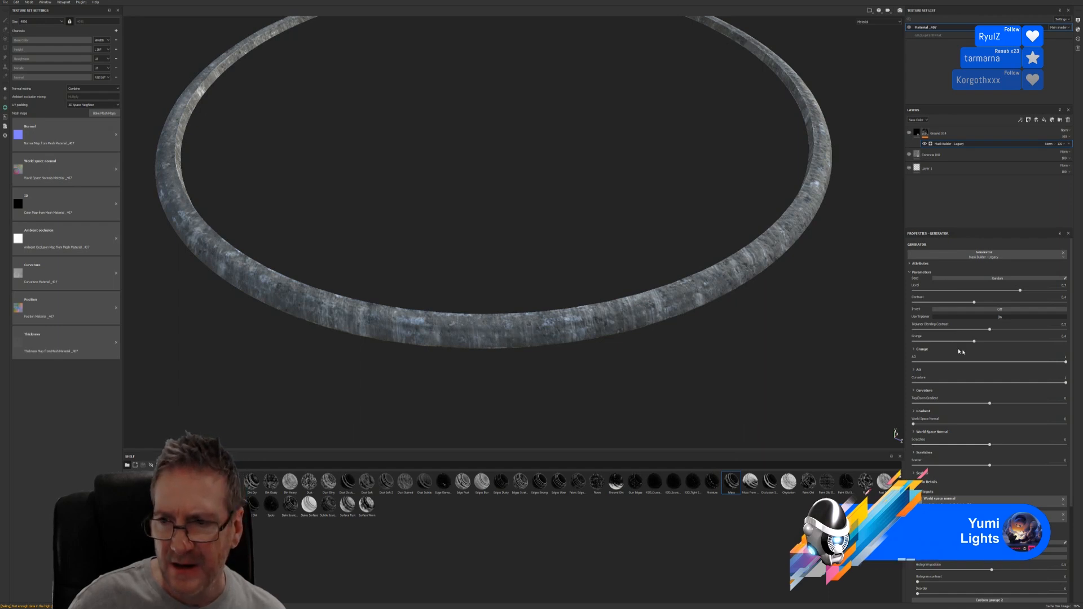
# Set the ground mask generator's grunge amount to about 0.63 and its curvature to about 0.92
pyautogui.click(1007, 341)
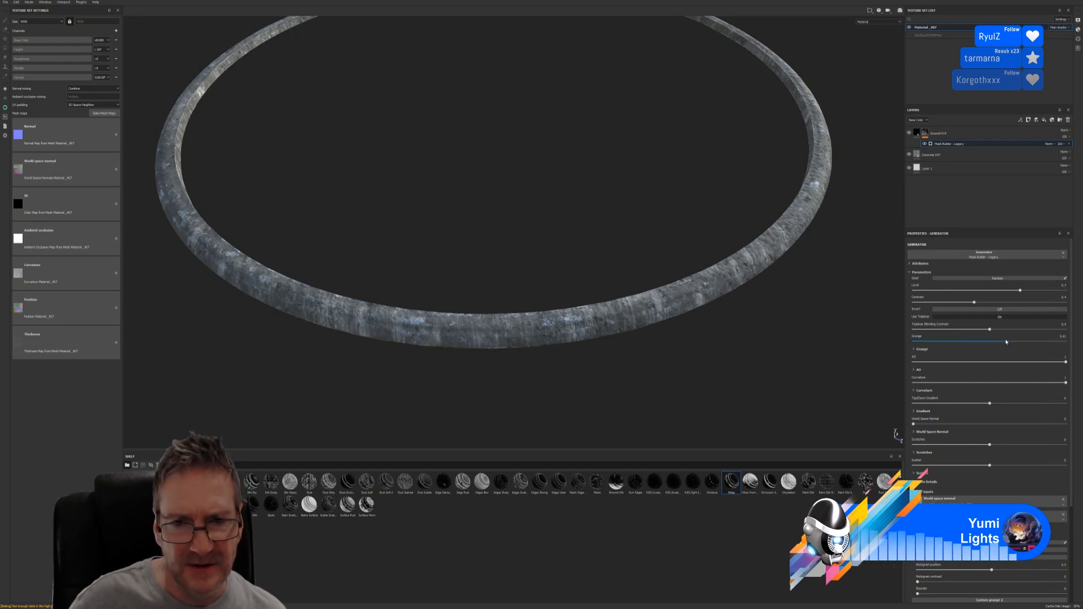
pyautogui.click(950, 341)
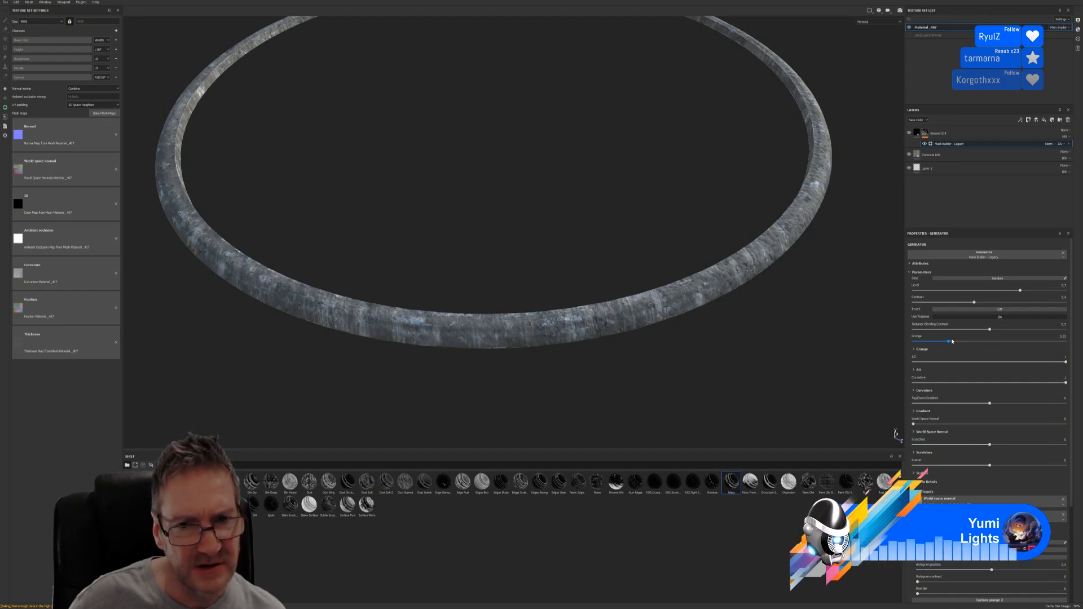
pyautogui.click(1009, 341)
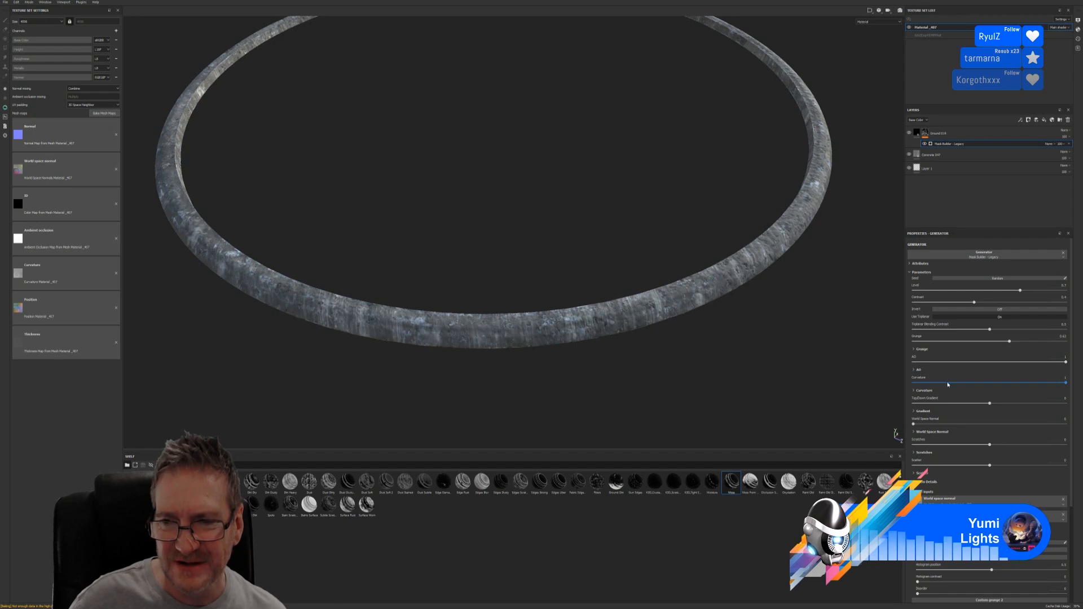
pyautogui.click(1002, 383)
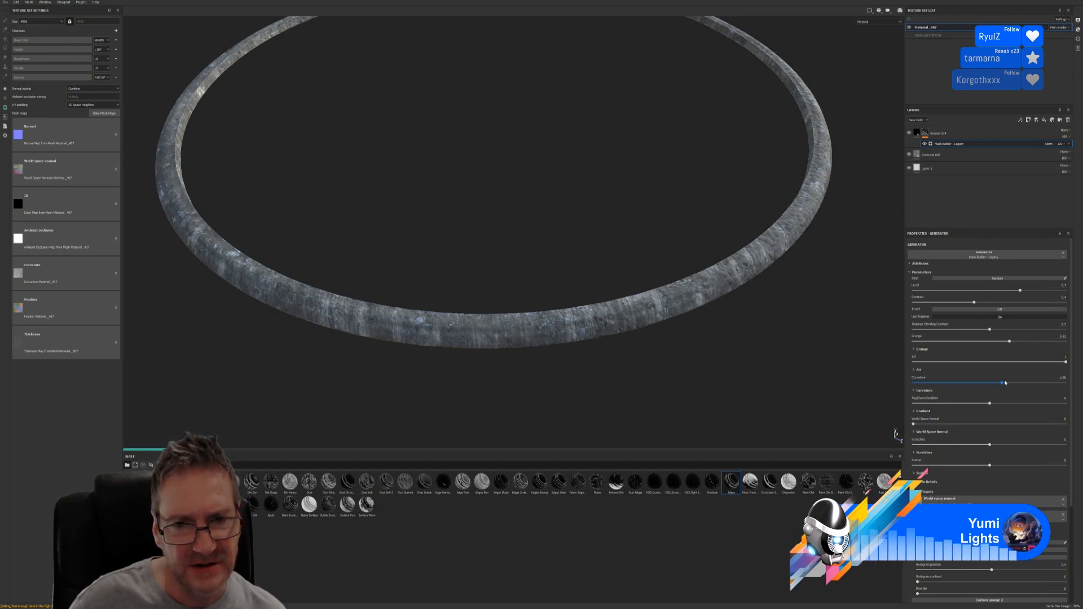
pyautogui.click(1038, 383)
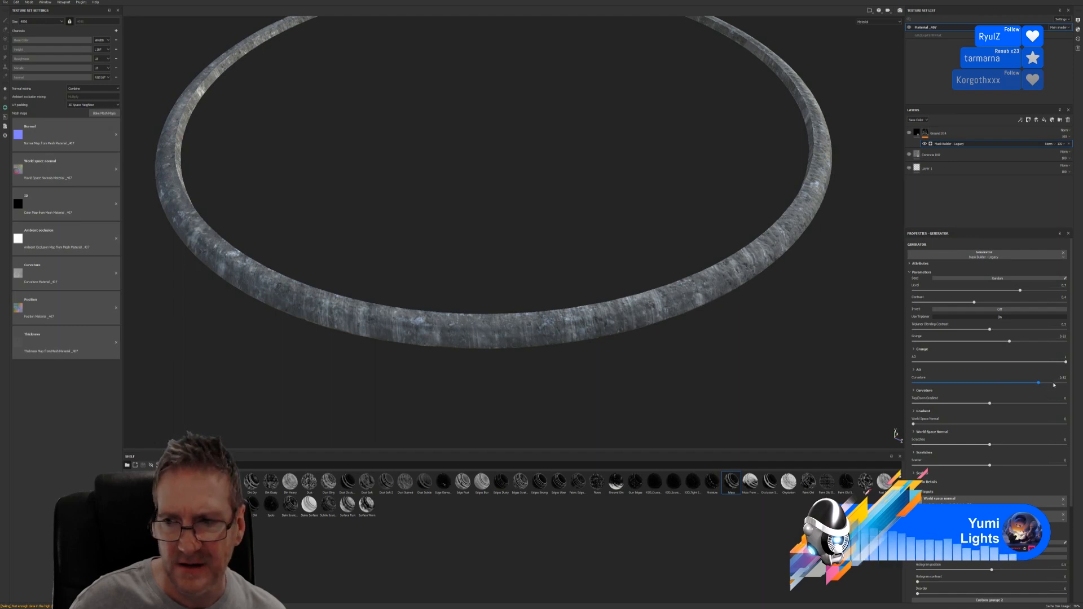
pyautogui.click(1053, 383)
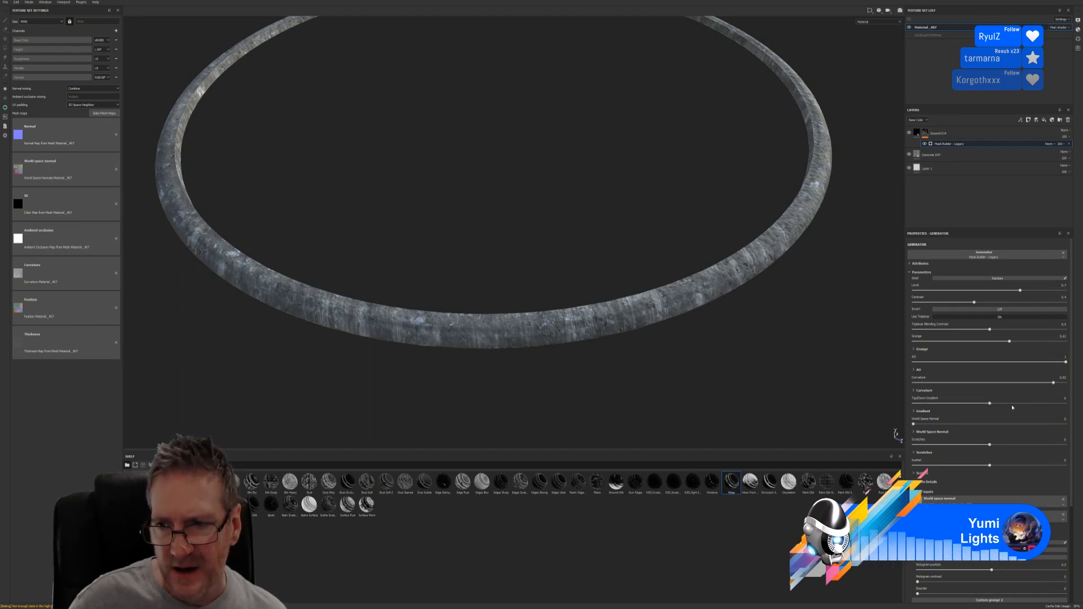
# Raise the ground mask generator's world space normal to about 0.66 and its scratches to about 0.56
pyautogui.click(953, 424)
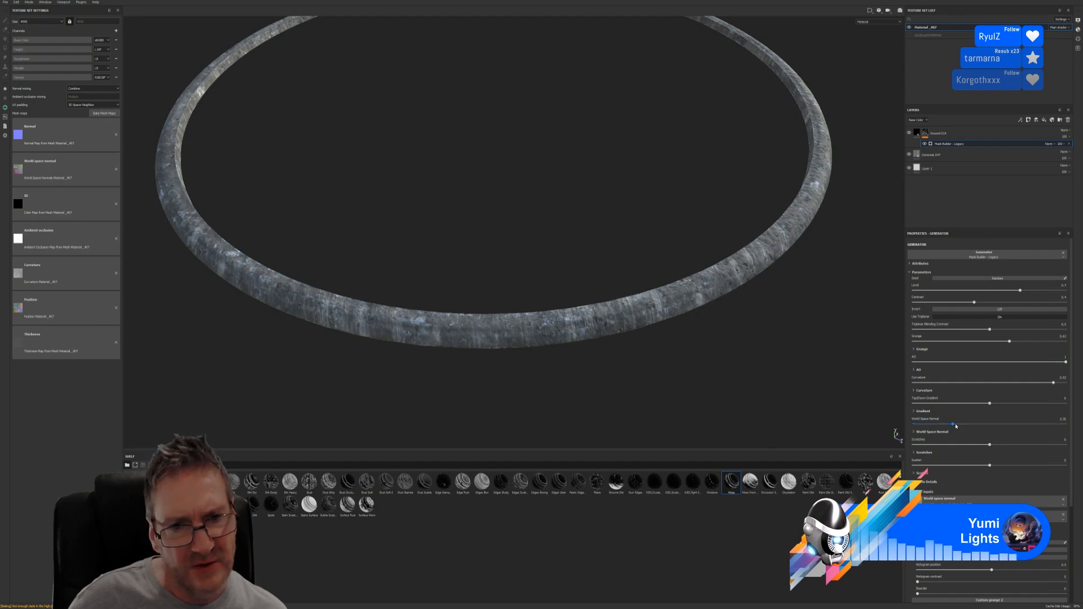
pyautogui.click(1016, 424)
pyautogui.click(1014, 426)
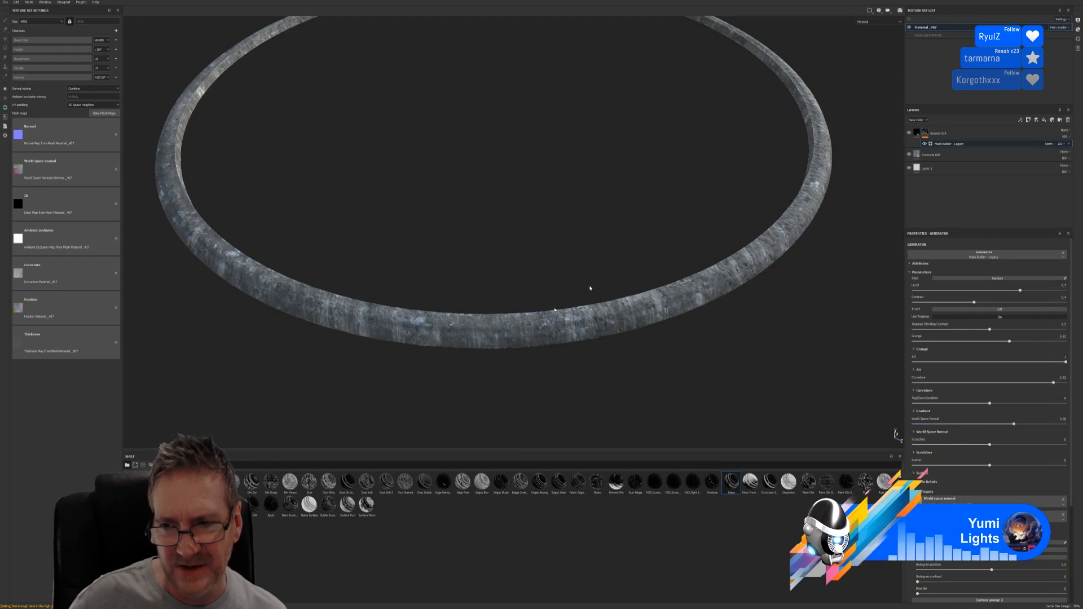
pyautogui.click(1033, 443)
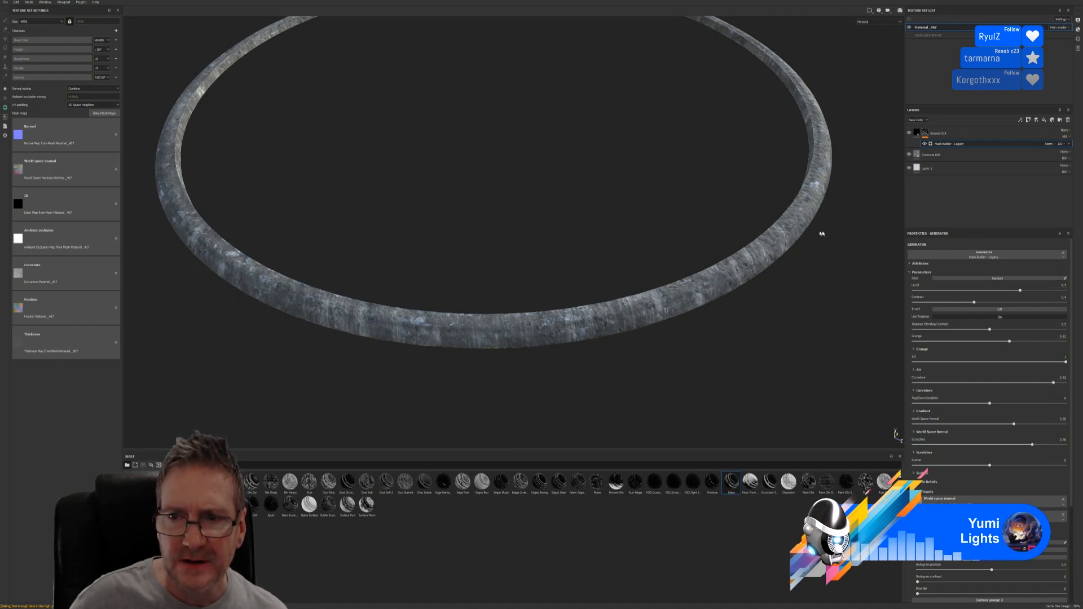
# Examine the ring's surface up close with the ground layer repeatedly hidden and shown
pyautogui.click(909, 134)
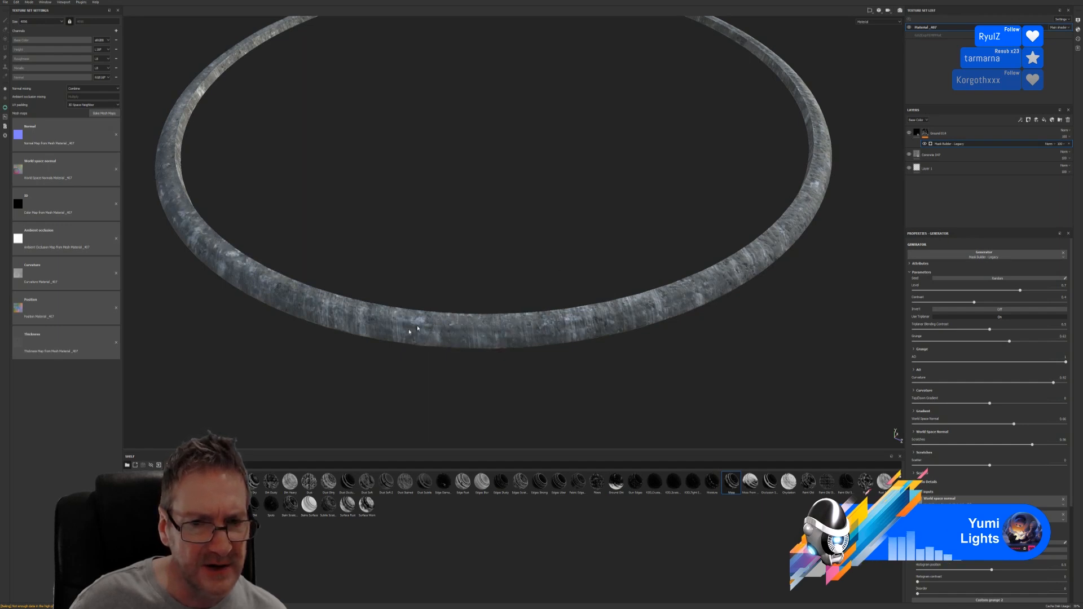
pyautogui.scroll(5, 417, 328)
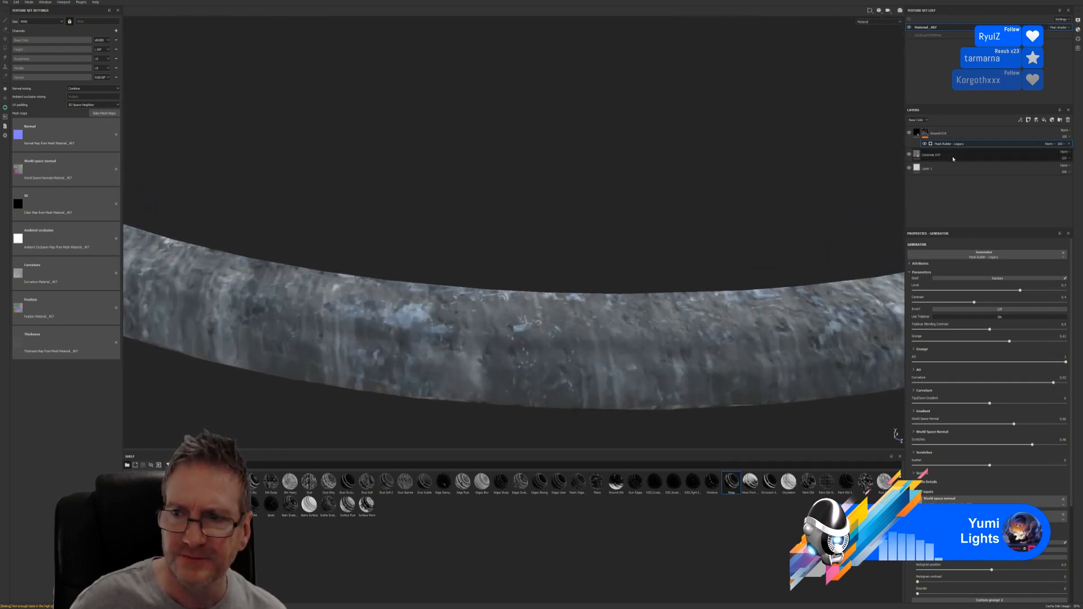
pyautogui.click(909, 134)
pyautogui.click(909, 133)
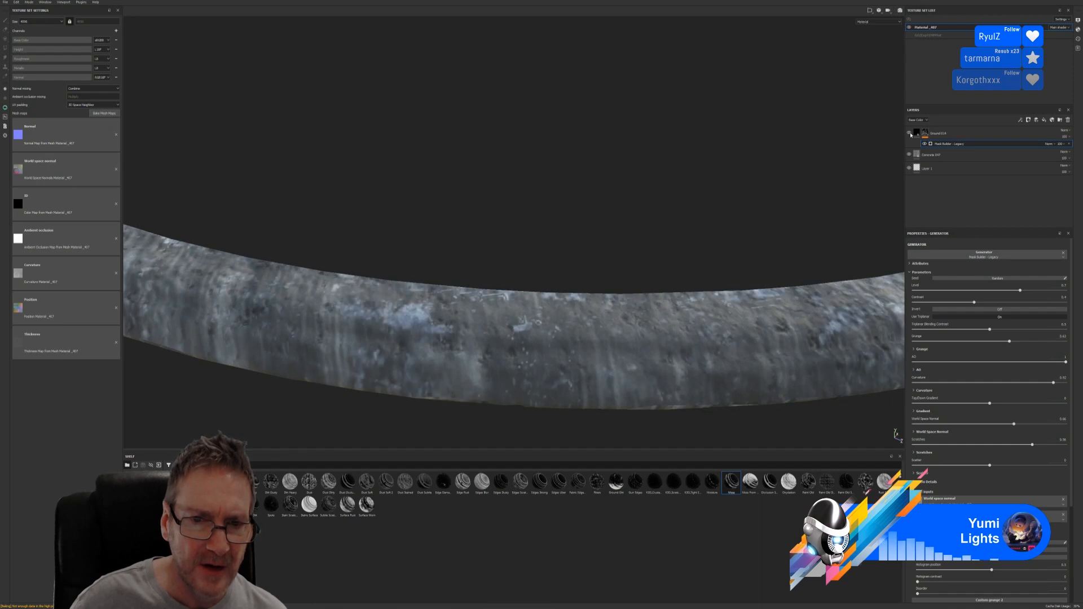
pyautogui.click(909, 134)
pyautogui.click(909, 134)
pyautogui.click(910, 134)
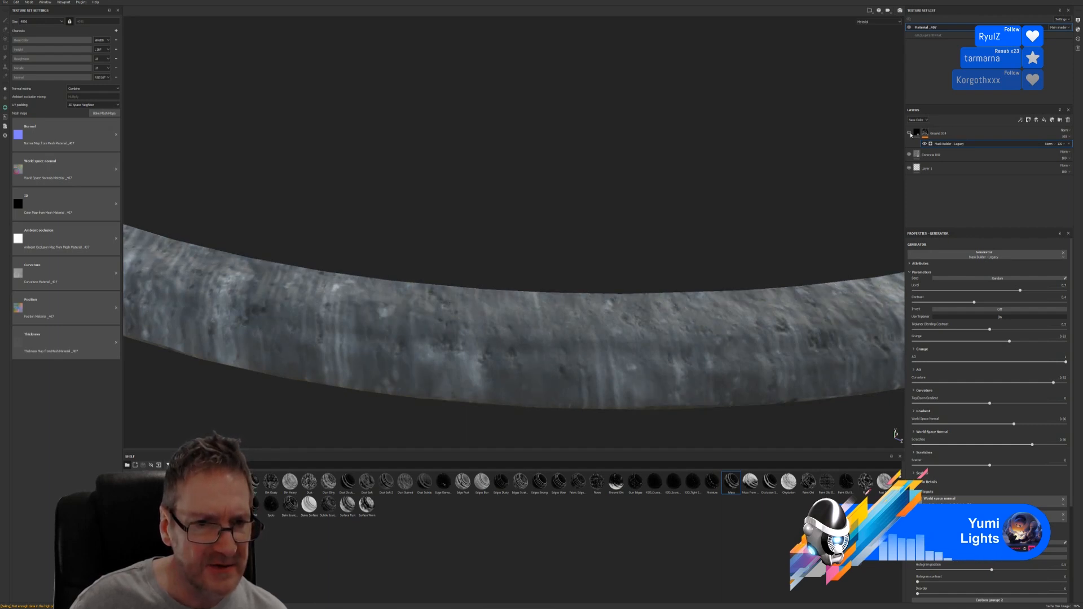
pyautogui.click(909, 134)
pyautogui.click(909, 135)
pyautogui.click(909, 134)
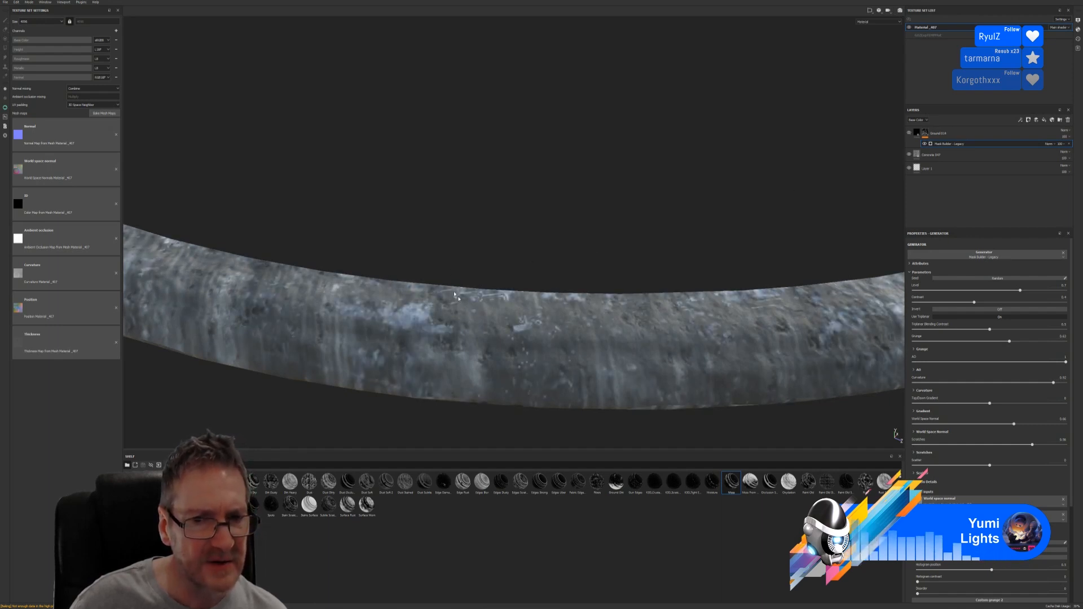
pyautogui.scroll(-8, 455, 294)
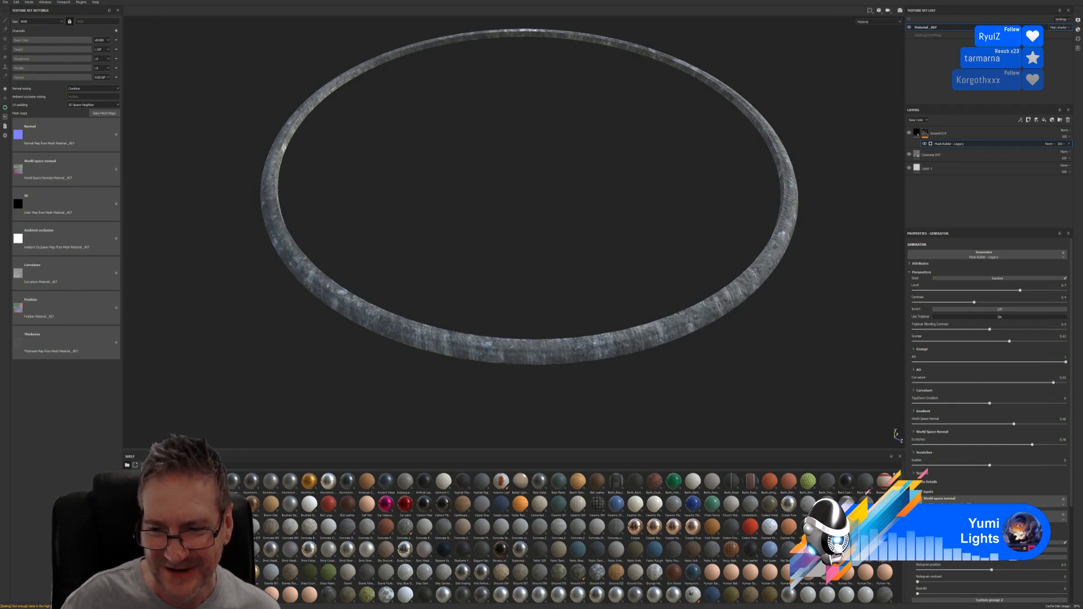
# Apply the Desert Cliff Eroded material to the ring as a new fill layer above the ground layer
pyautogui.moveTo(883, 480)
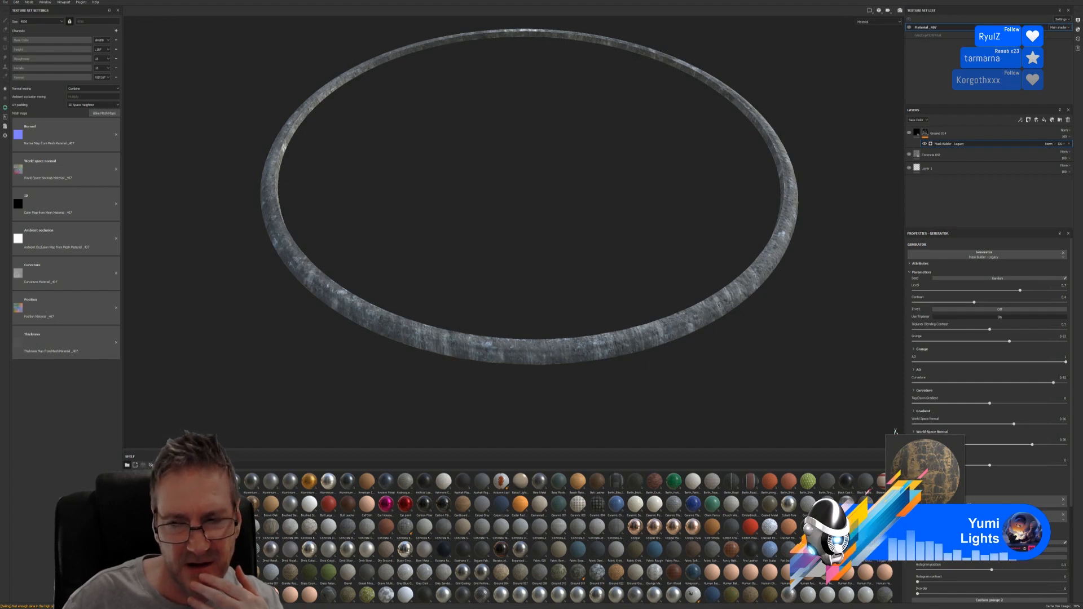
pyautogui.moveTo(957, 497); pyautogui.dragTo(547, 358)
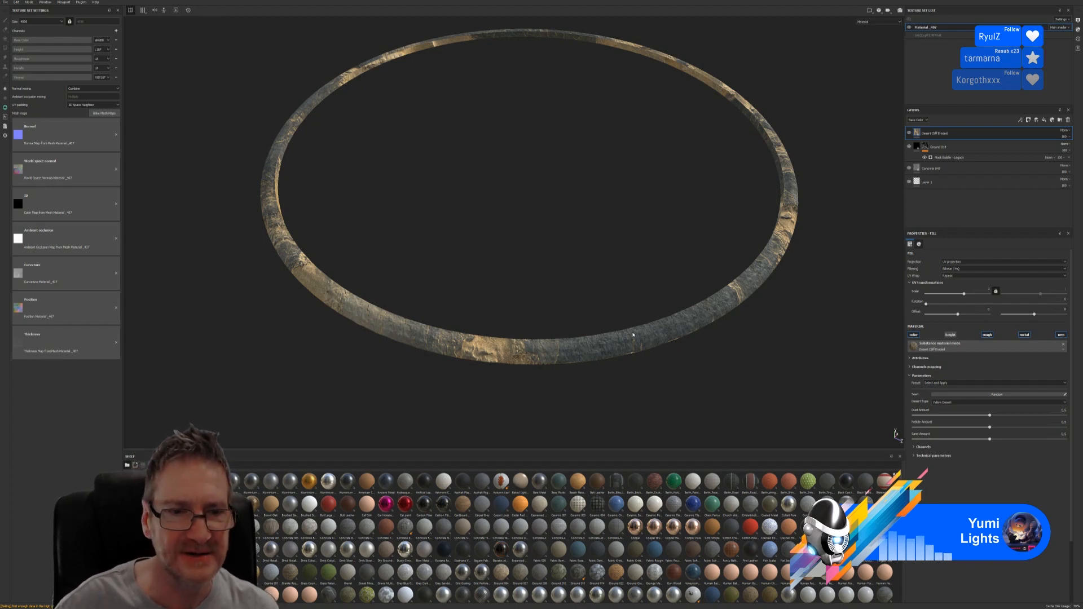
pyautogui.keyDown('alt'); pyautogui.moveTo(507, 302); pyautogui.dragTo(665, 248); pyautogui.keyUp('alt')
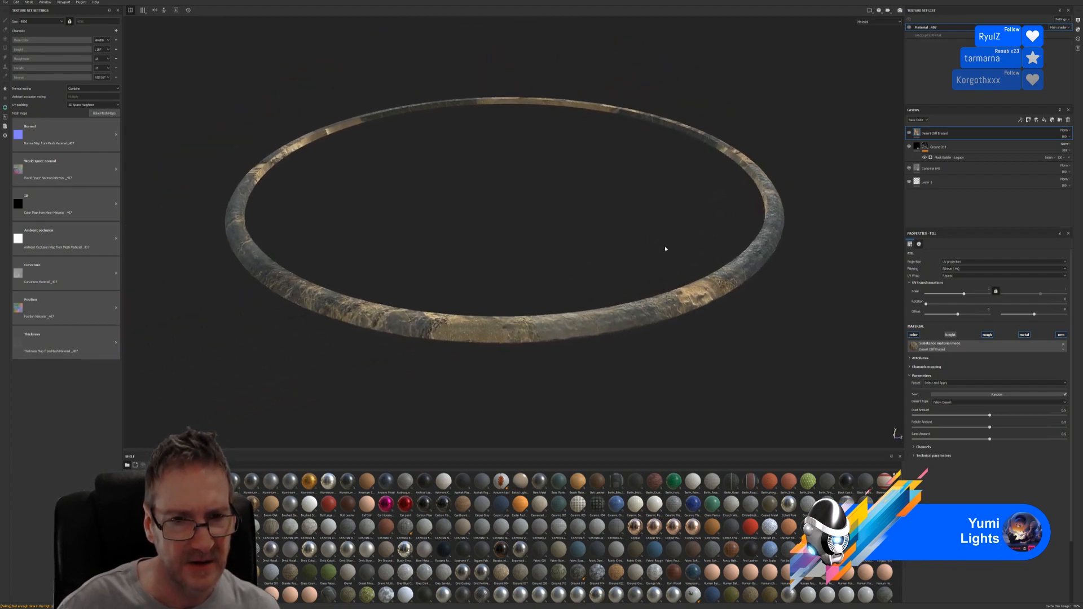
pyautogui.scroll(5, 472, 339)
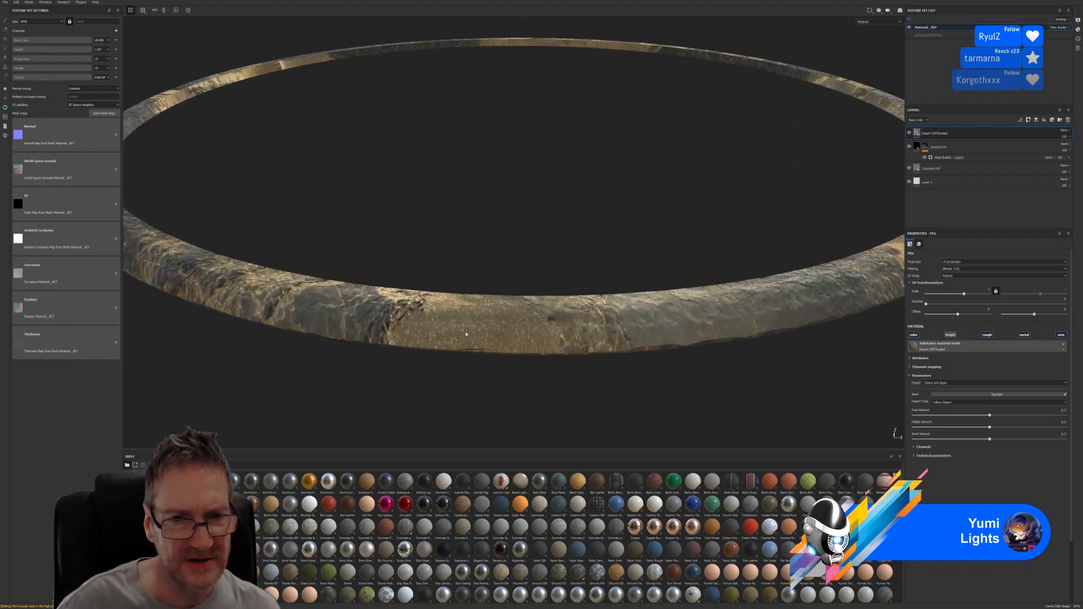
pyautogui.keyDown('alt'); pyautogui.moveTo(452, 302); pyautogui.dragTo(464, 339); pyautogui.keyUp('alt')
pyautogui.scroll(-6, 464, 339)
pyautogui.keyDown('alt'); pyautogui.moveTo(510, 245); pyautogui.dragTo(682, 229); pyautogui.keyUp('alt')
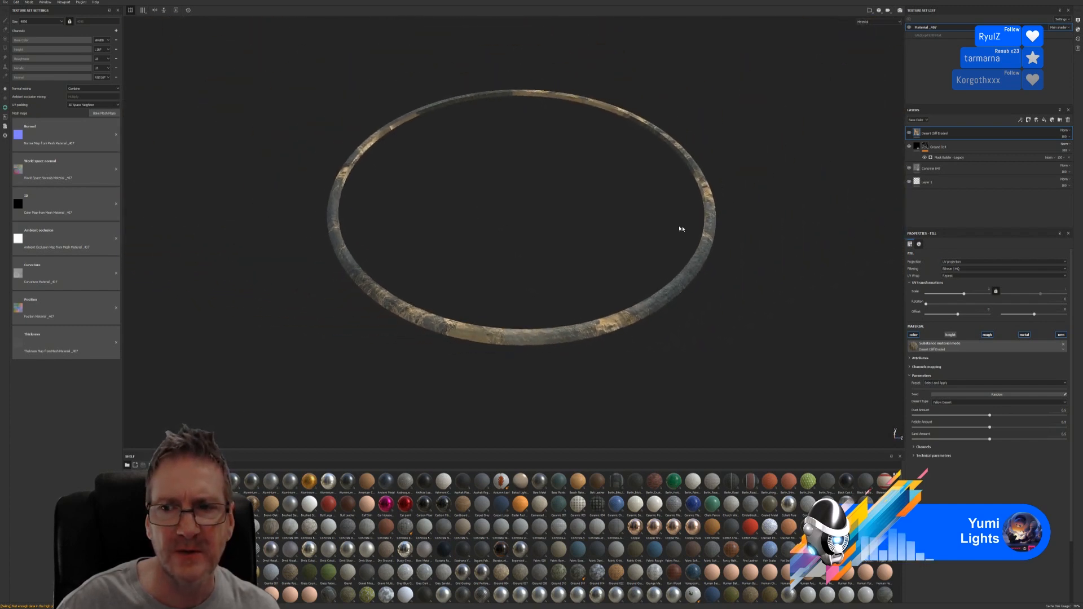
# Increase the UV scale of the desert cliff layer so its pattern repeats more finely around the ring
pyautogui.click(973, 295)
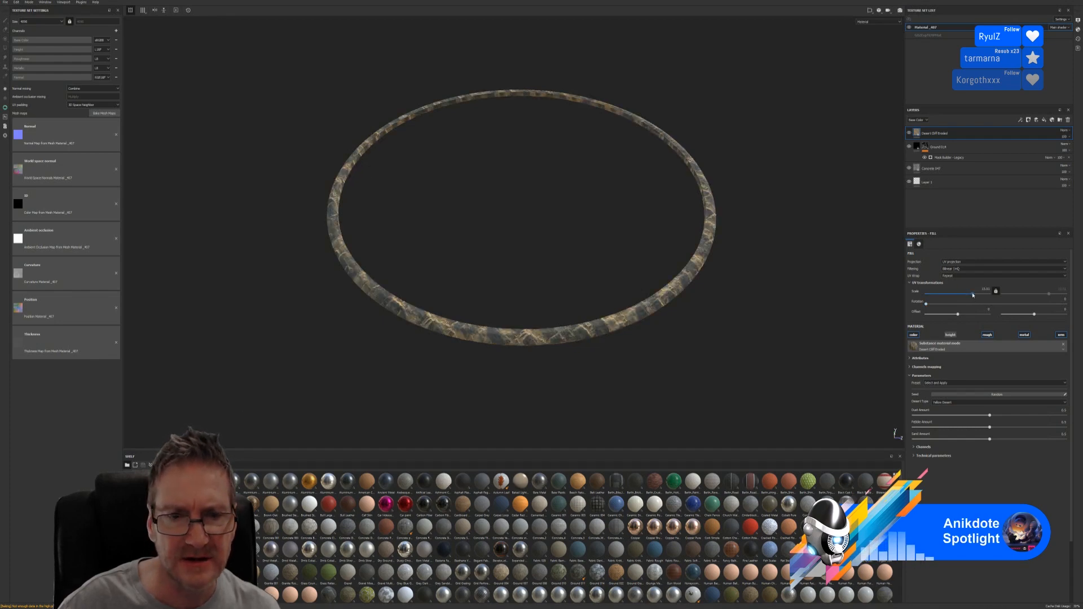
pyautogui.click(977, 295)
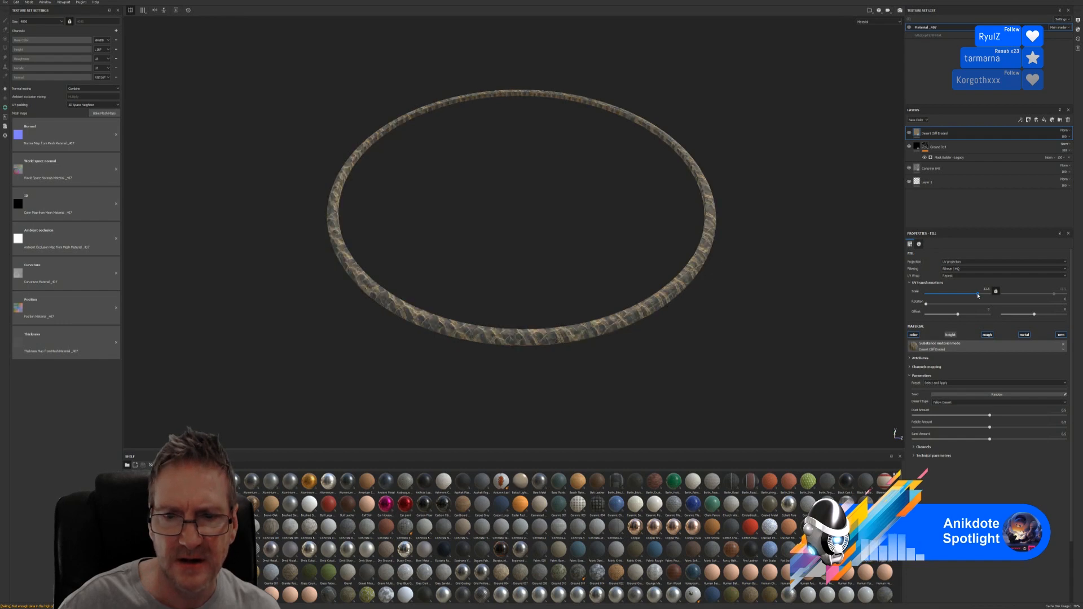
pyautogui.click(968, 294)
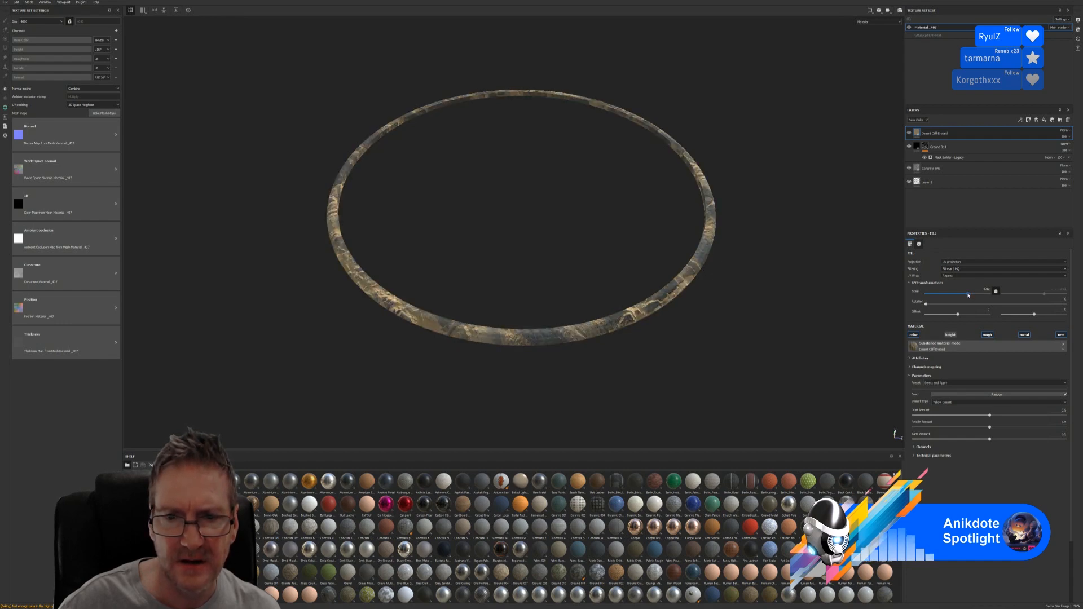
pyautogui.click(971, 294)
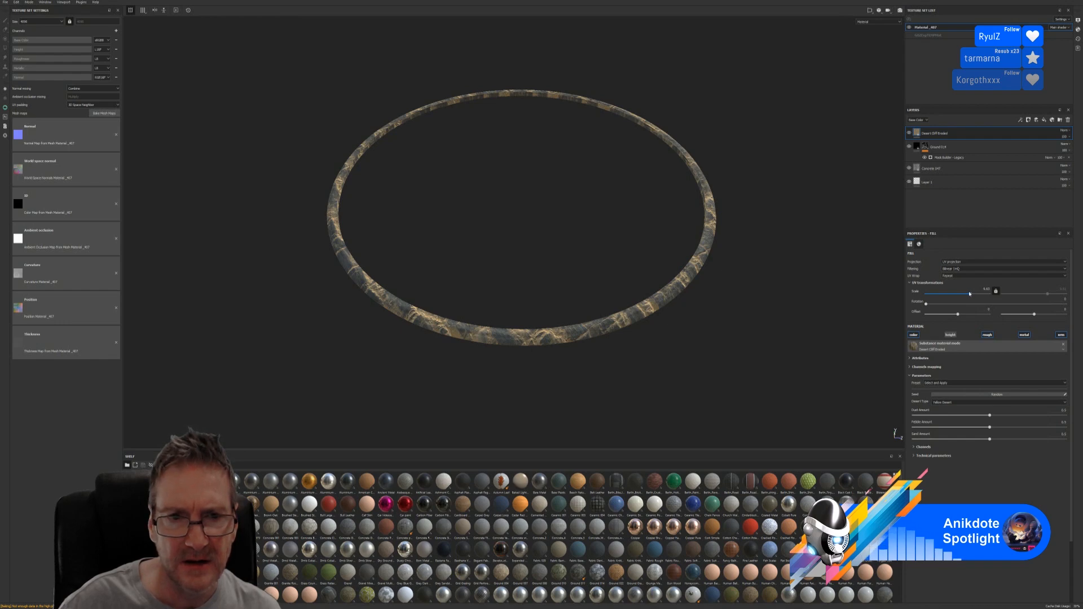
# Reduce the UV scale of the desert cliff layer to enlarge its pattern, and inspect the ring up close
pyautogui.click(969, 294)
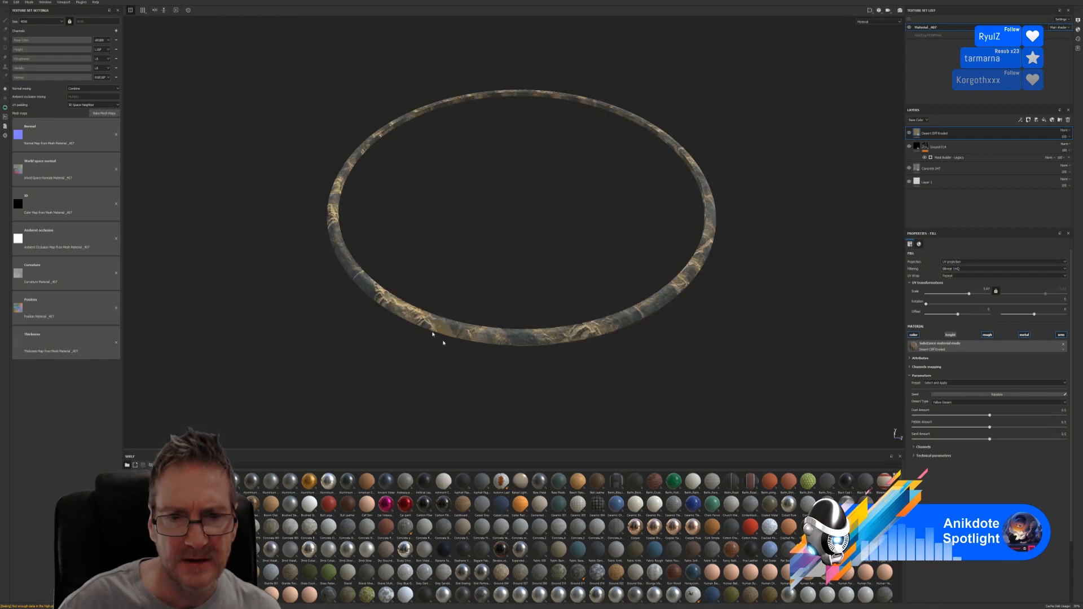
pyautogui.scroll(6, 437, 339)
pyautogui.scroll(3, 480, 332)
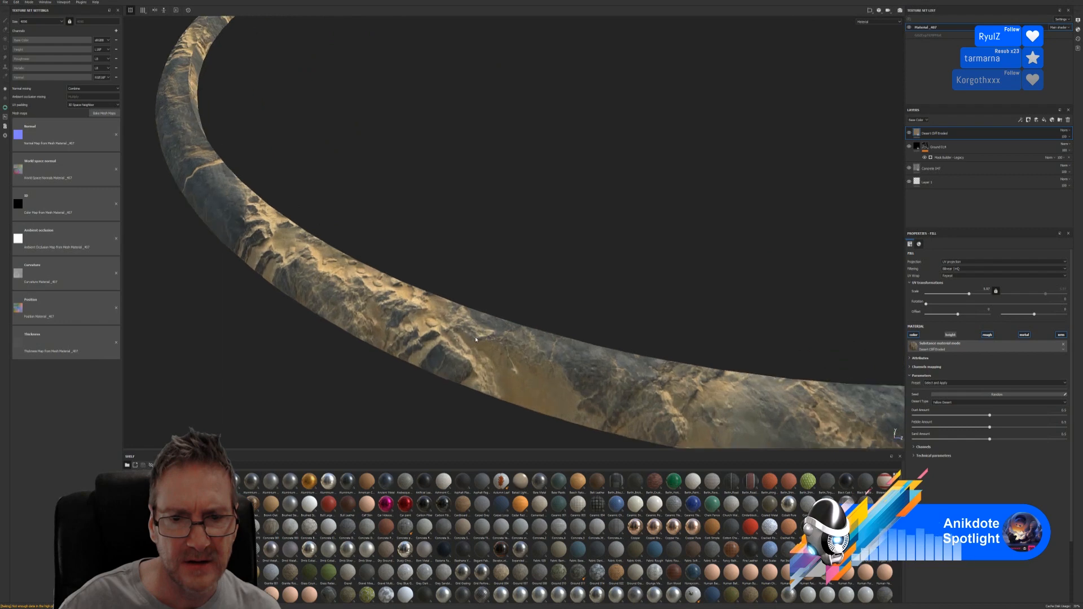
pyautogui.scroll(-3, 476, 340)
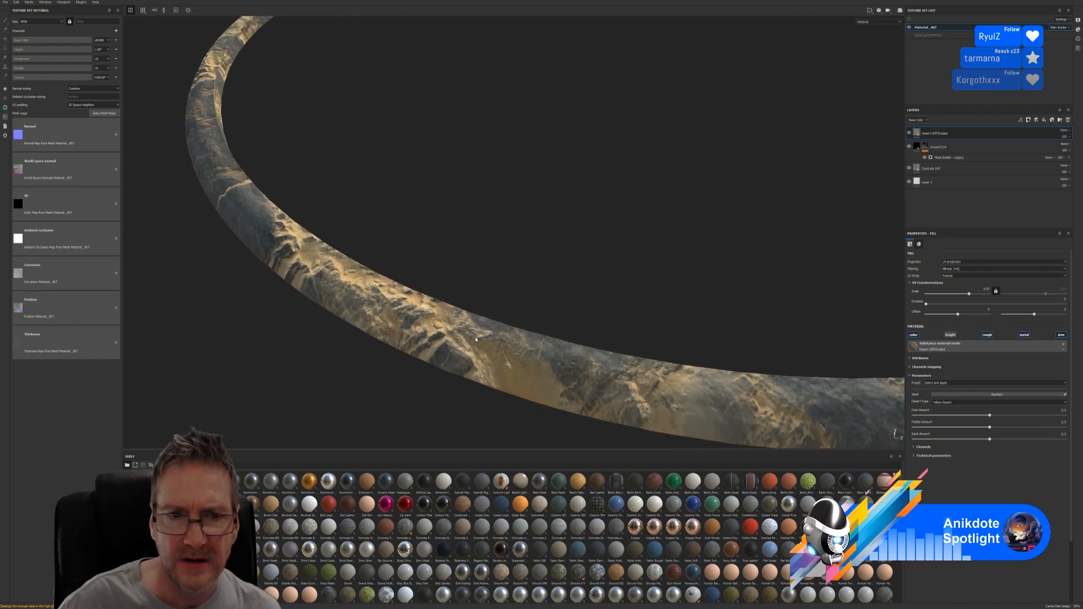
pyautogui.scroll(-2, 475, 340)
pyautogui.scroll(-4, 475, 339)
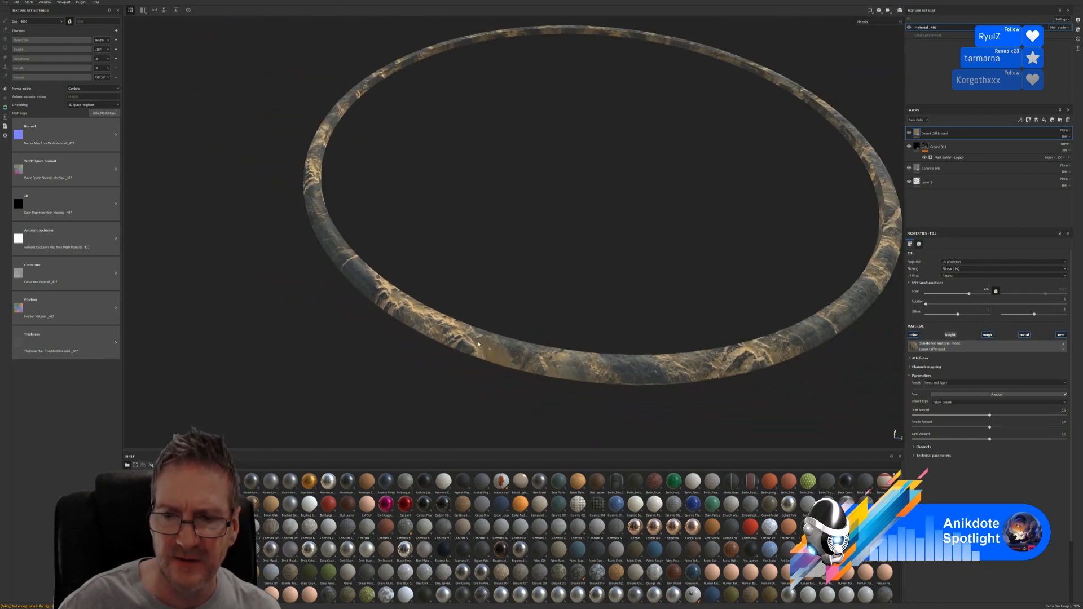
pyautogui.keyDown('alt'); pyautogui.moveTo(540, 270); pyautogui.dragTo(474, 297); pyautogui.keyUp('alt')
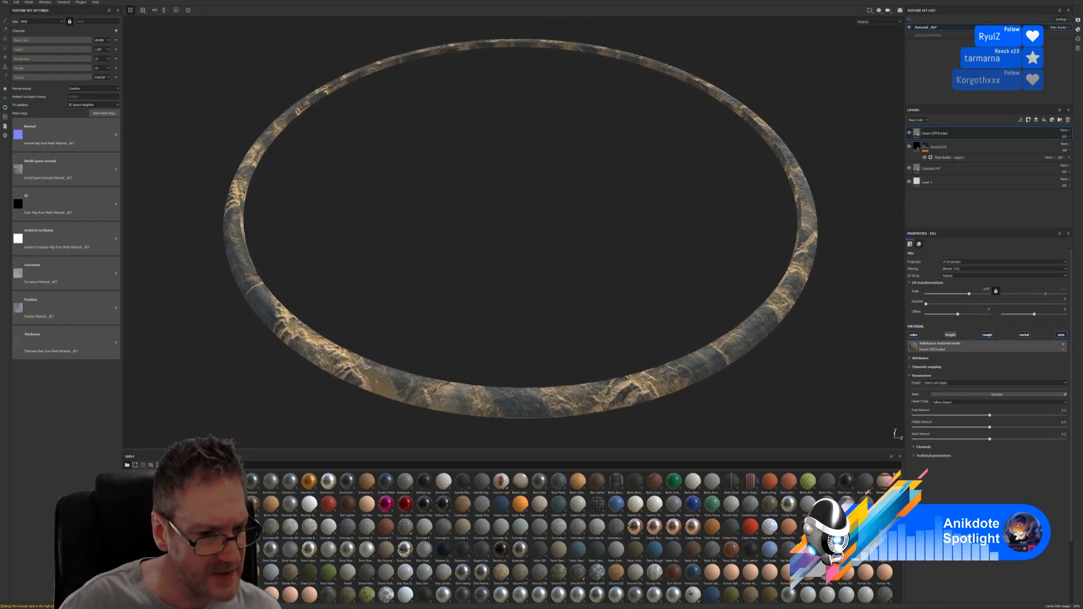
# Apply a smart mask from the shelf to the Desert Cliff Eroded layer
pyautogui.click(135, 568)
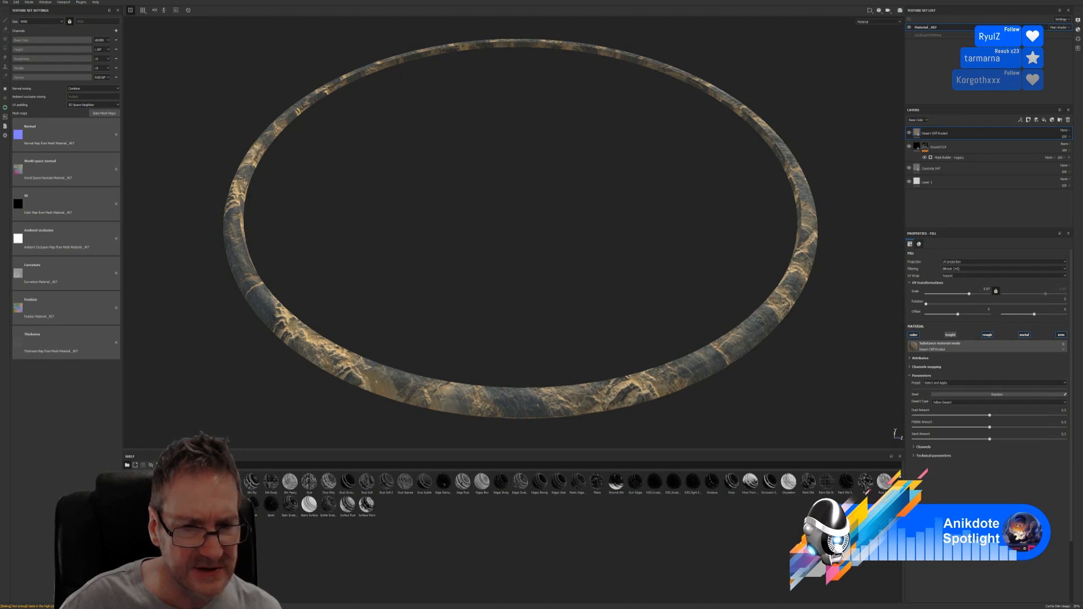
pyautogui.moveTo(381, 420)
pyautogui.mouseDown()
pyautogui.moveTo(799, 238)
pyautogui.moveTo(949, 136)
pyautogui.mouseUp()
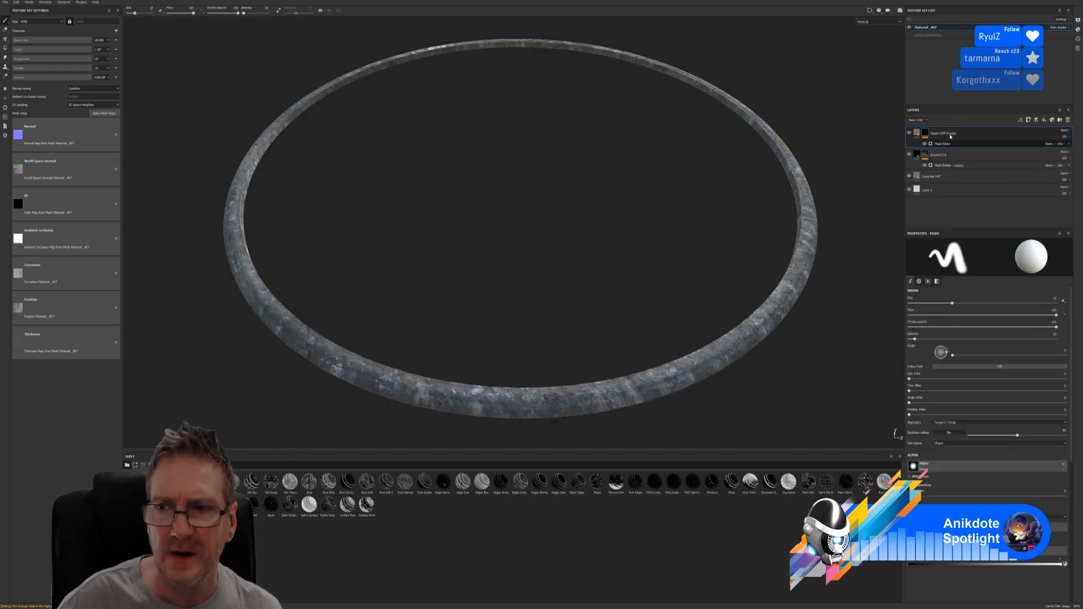
# Switch to 3ds Max and try to send the selected ring to Substance Painter
pyautogui.hotkey('alt', 'Tab')
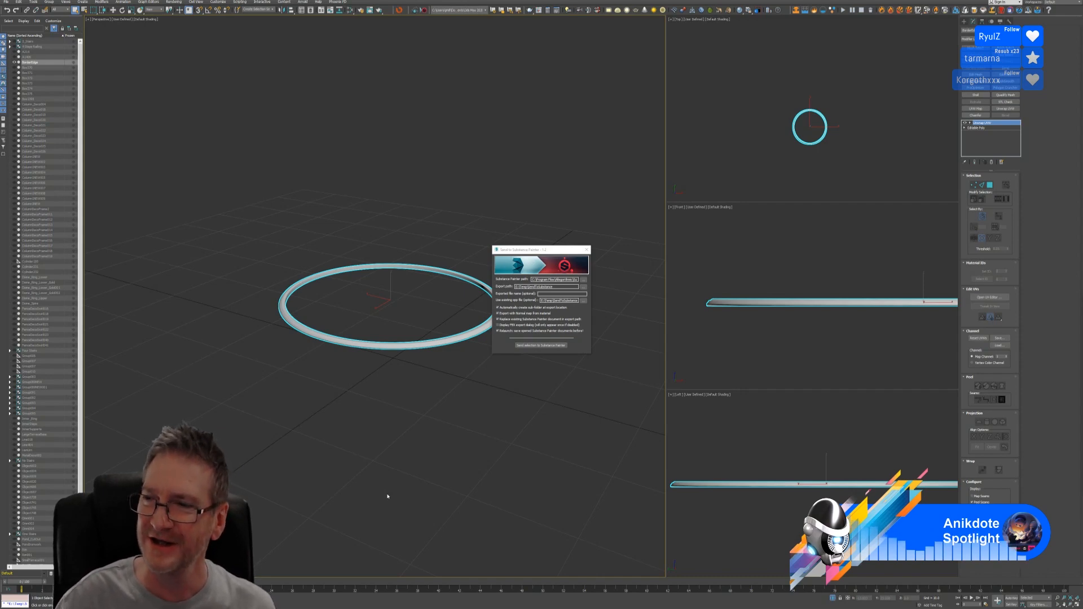
pyautogui.click(526, 348)
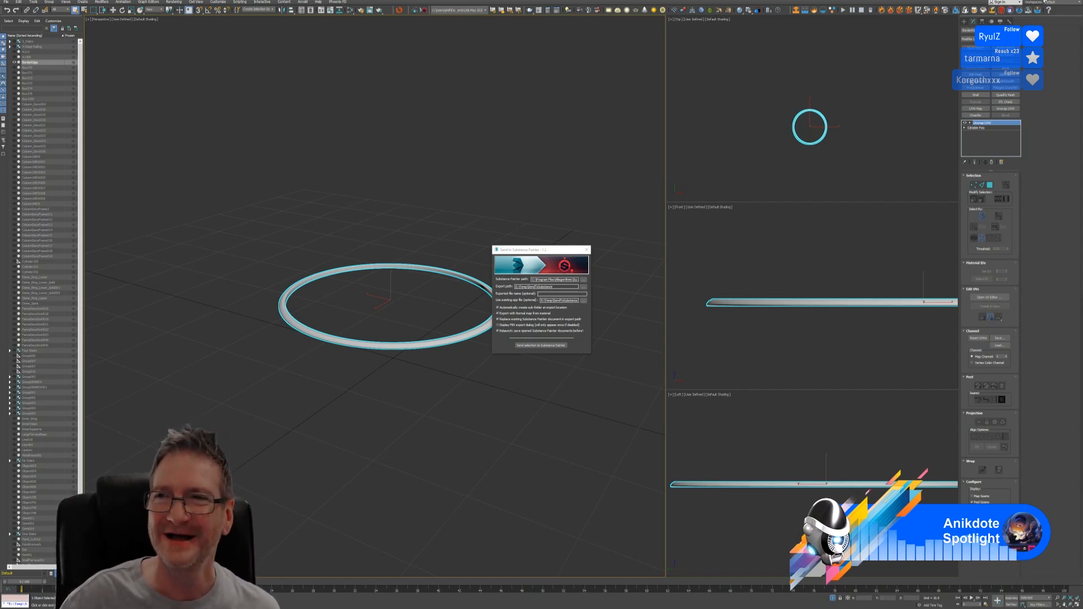
# Open the BorderEdge project file from Temp\SendToSubstance\BorderEdge on the Work (E:) drive and dismiss the bug report without sending it
pyautogui.press('super+d')
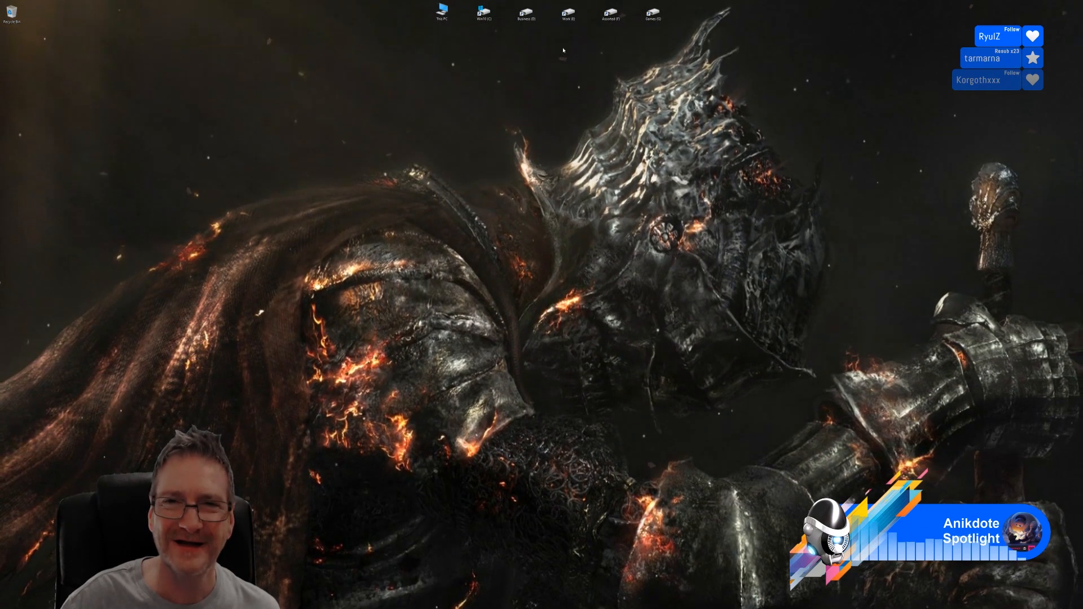
pyautogui.click(568, 12)
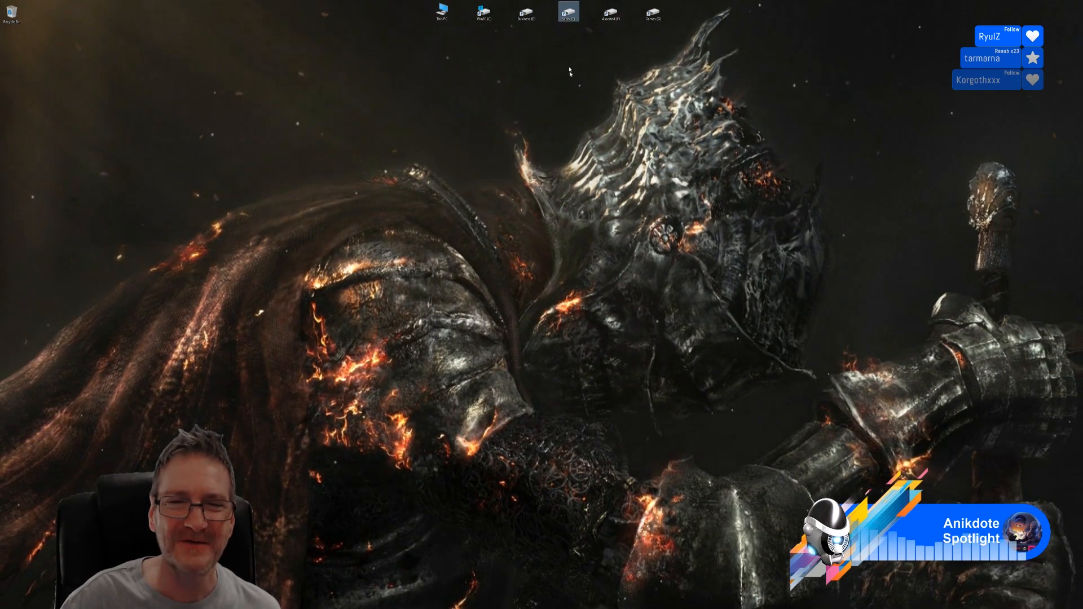
pyautogui.press('Return')
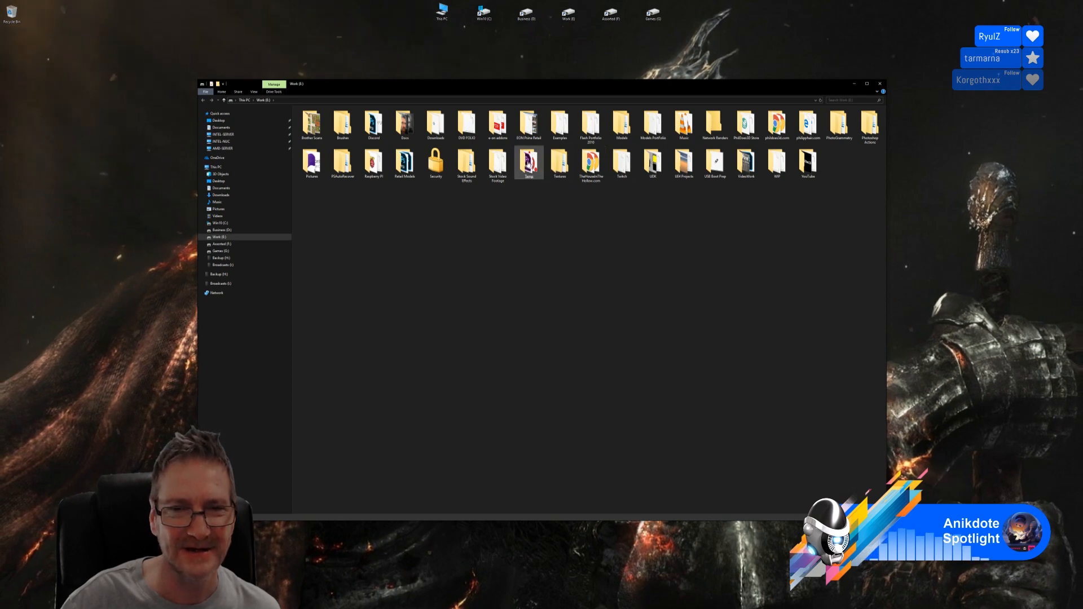
pyautogui.doubleClick(528, 167)
pyautogui.doubleClick(348, 142)
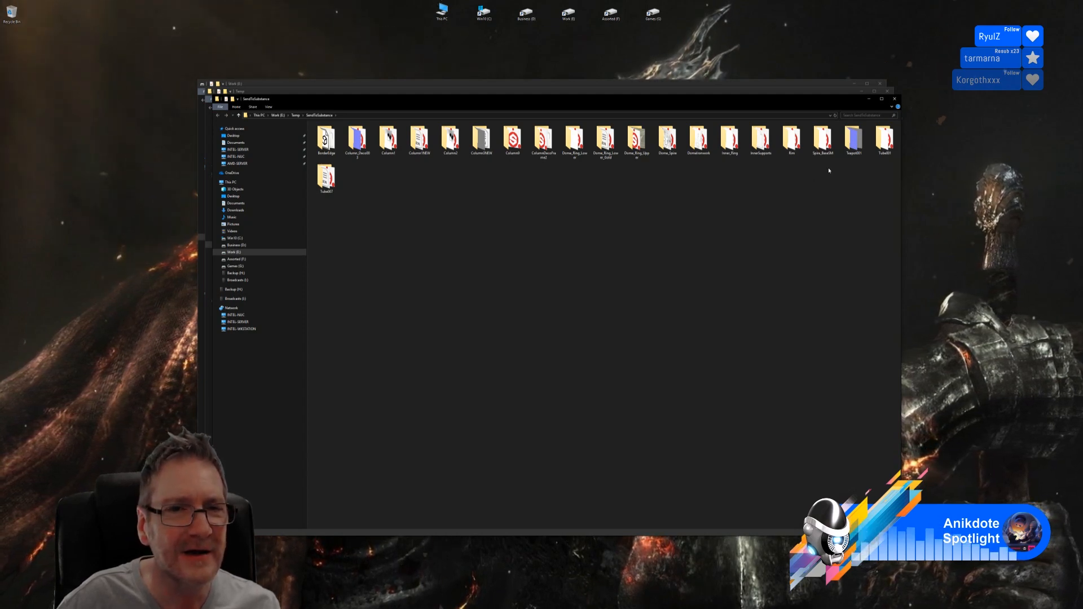
pyautogui.doubleClick(326, 140)
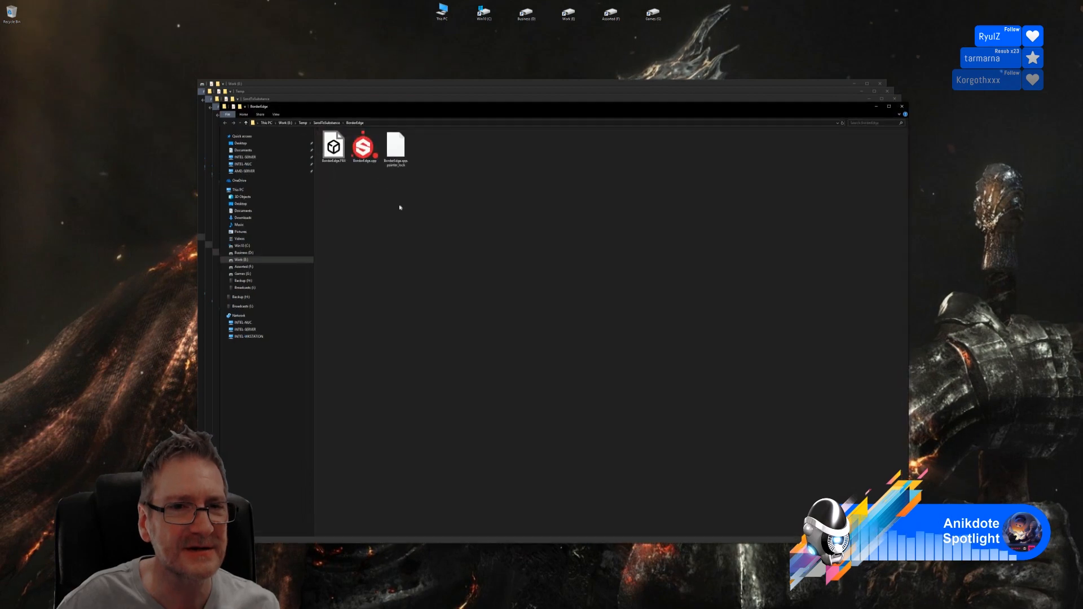
pyautogui.click(362, 149)
pyautogui.doubleClick(362, 149)
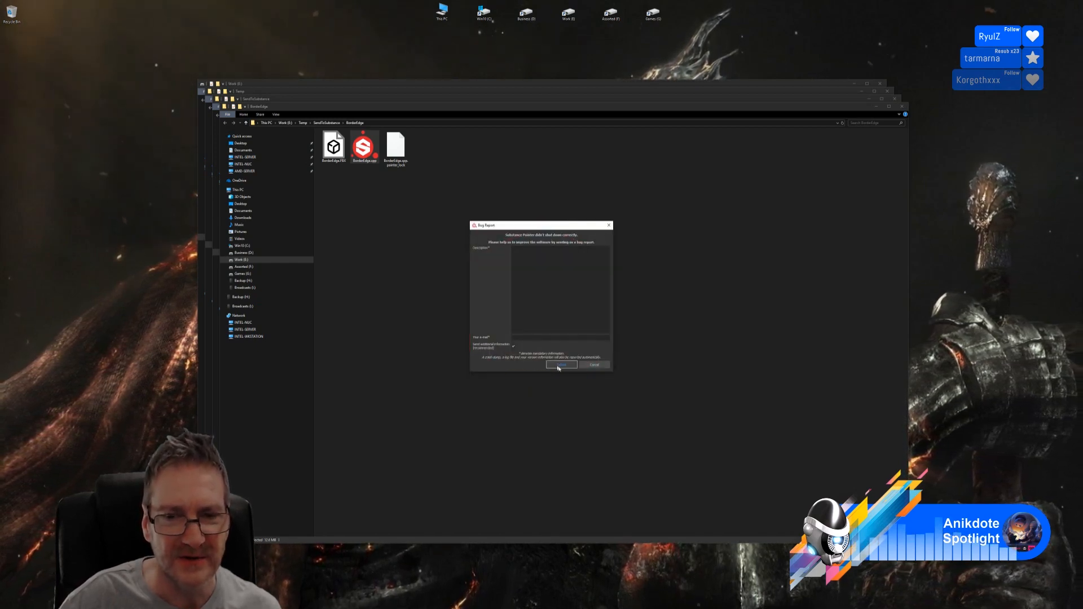
pyautogui.click(597, 365)
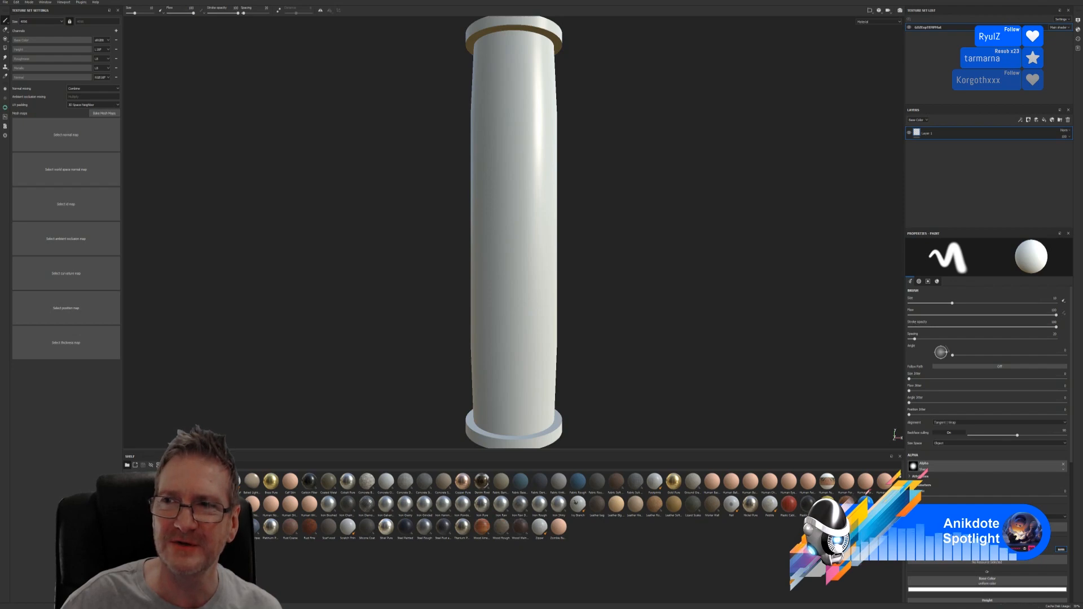
# Close Substance Painter and the open folder windows, and send the selected ring from 3ds Max to Substance Painter again
pyautogui.hotkey('alt', 'F4')
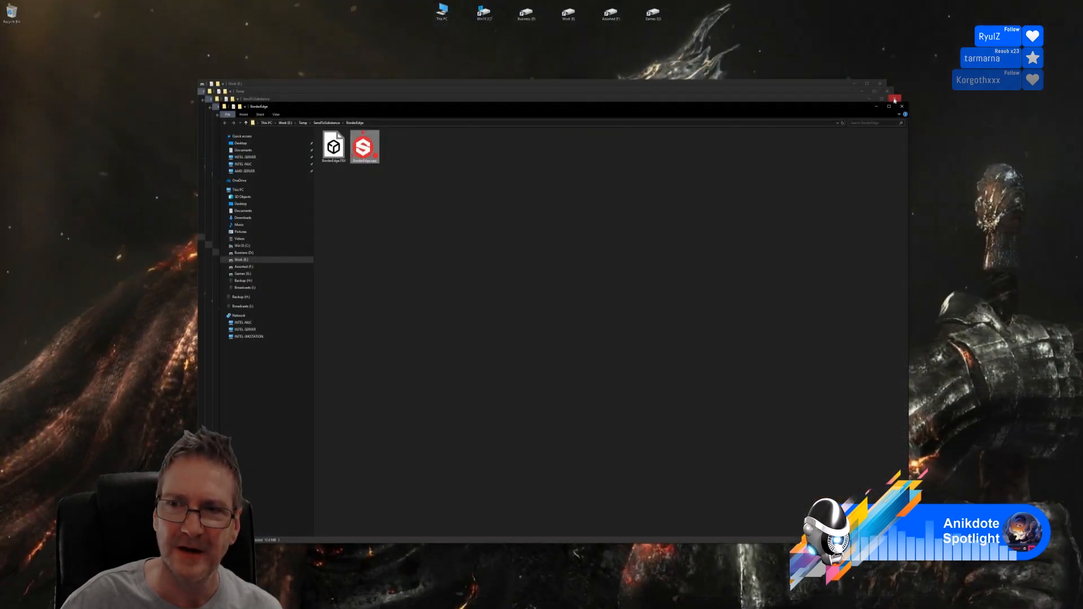
pyautogui.hotkey('alt', 'F4')
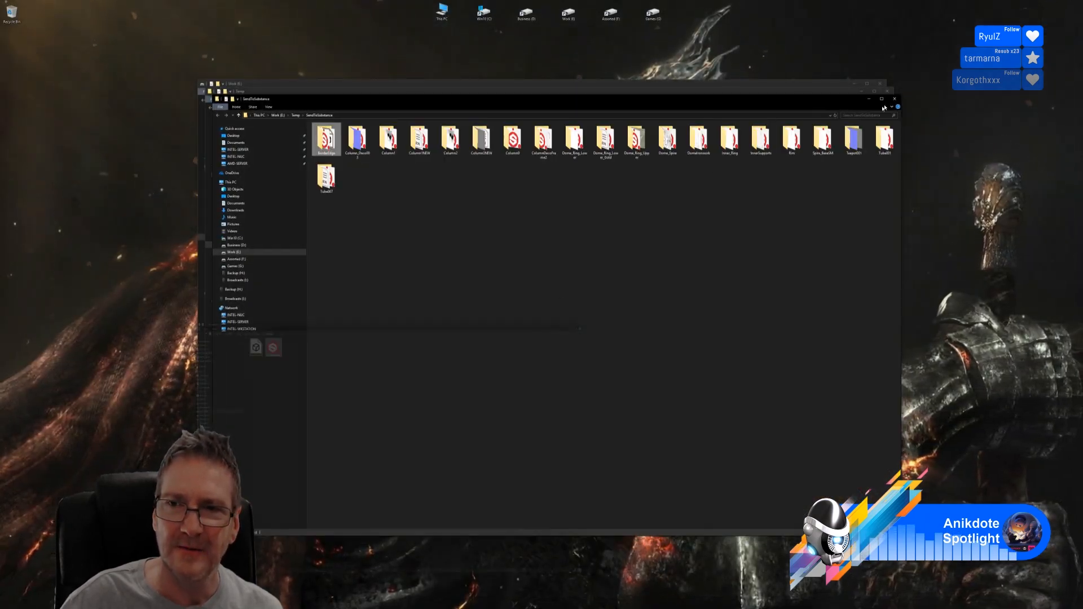
pyautogui.click(894, 98)
pyautogui.click(887, 91)
pyautogui.click(879, 83)
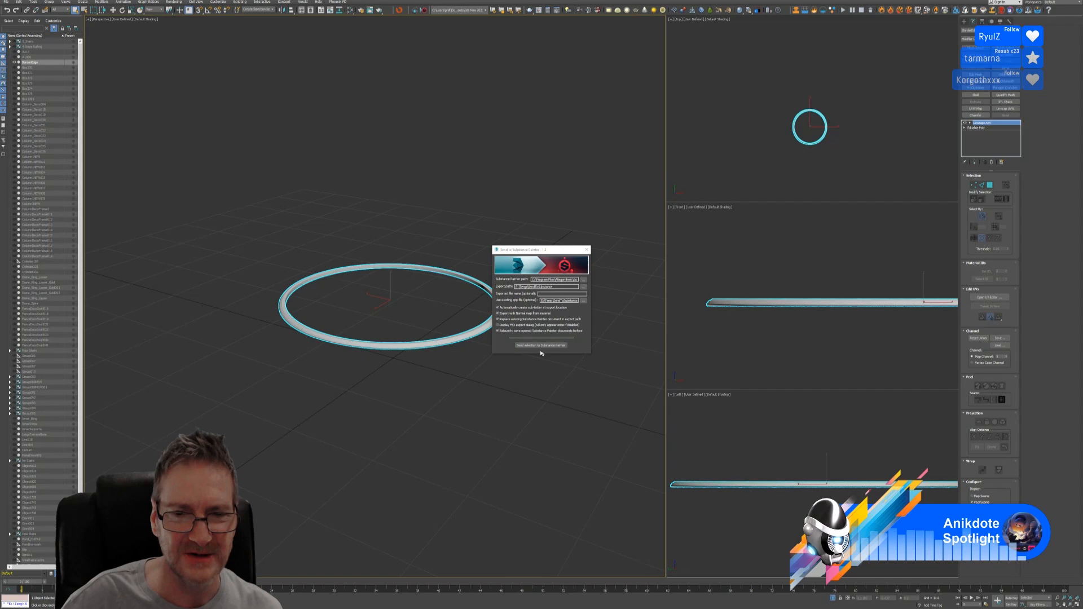
pyautogui.click(541, 345)
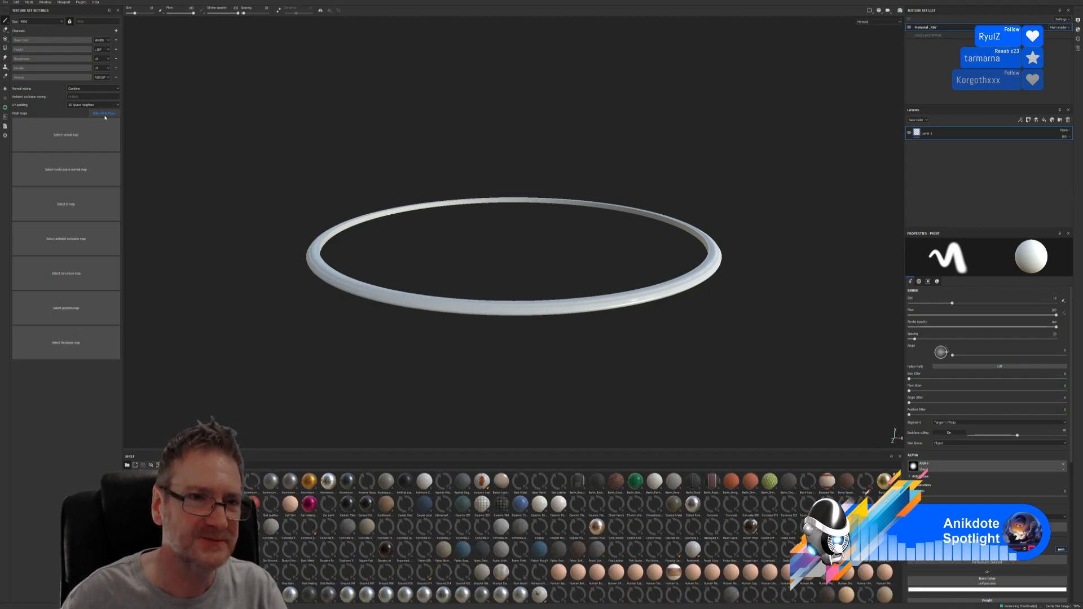
# Bake the ring's mesh maps using the low poly mesh as high poly at a larger output size, and rename the texture set PoolEdge
pyautogui.click(105, 114)
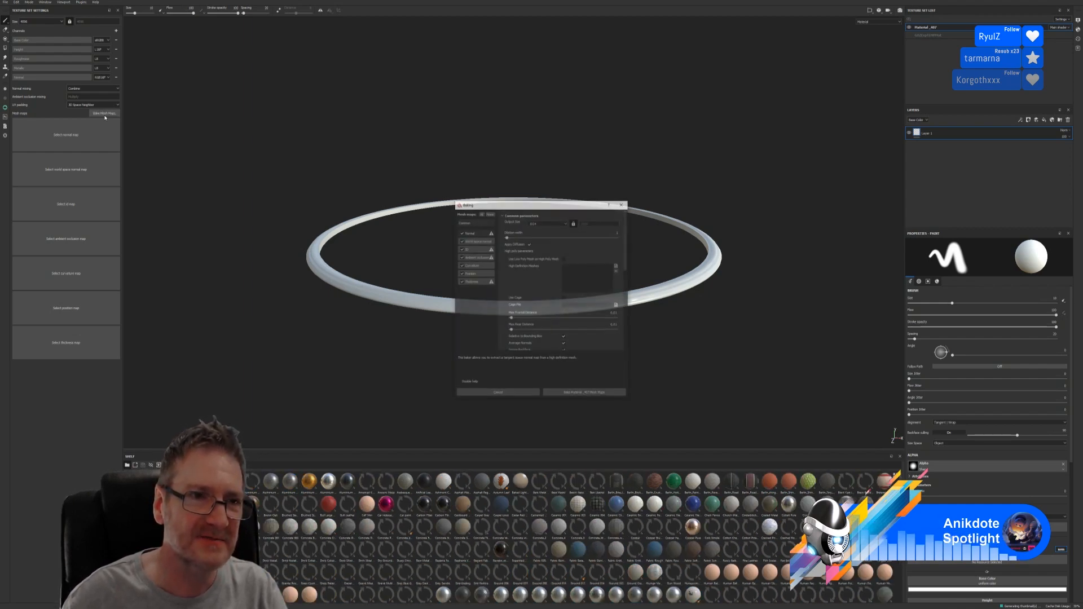
pyautogui.click(564, 259)
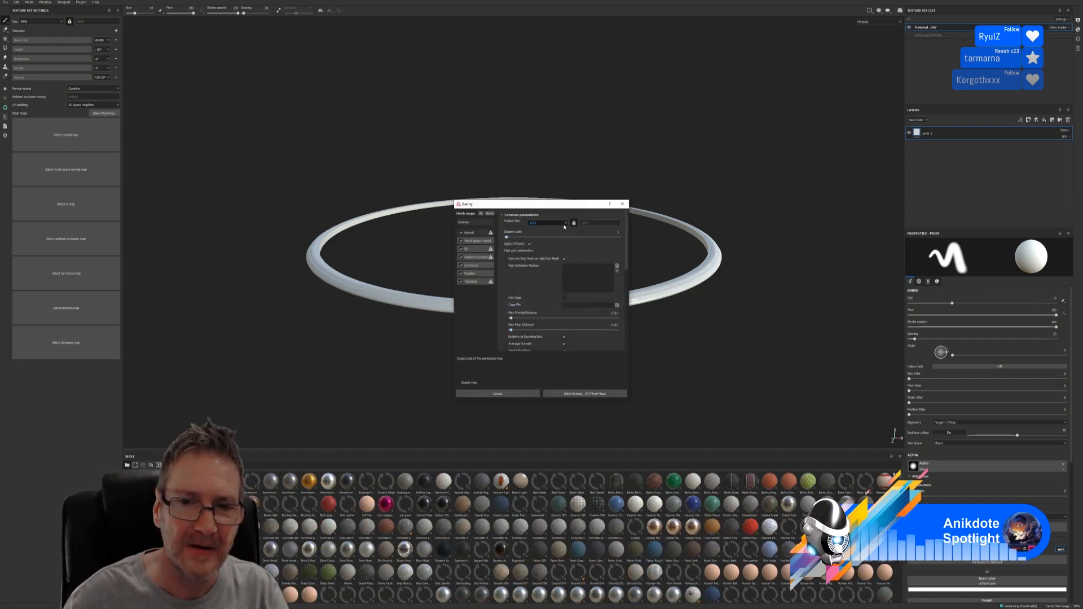
pyautogui.click(564, 225)
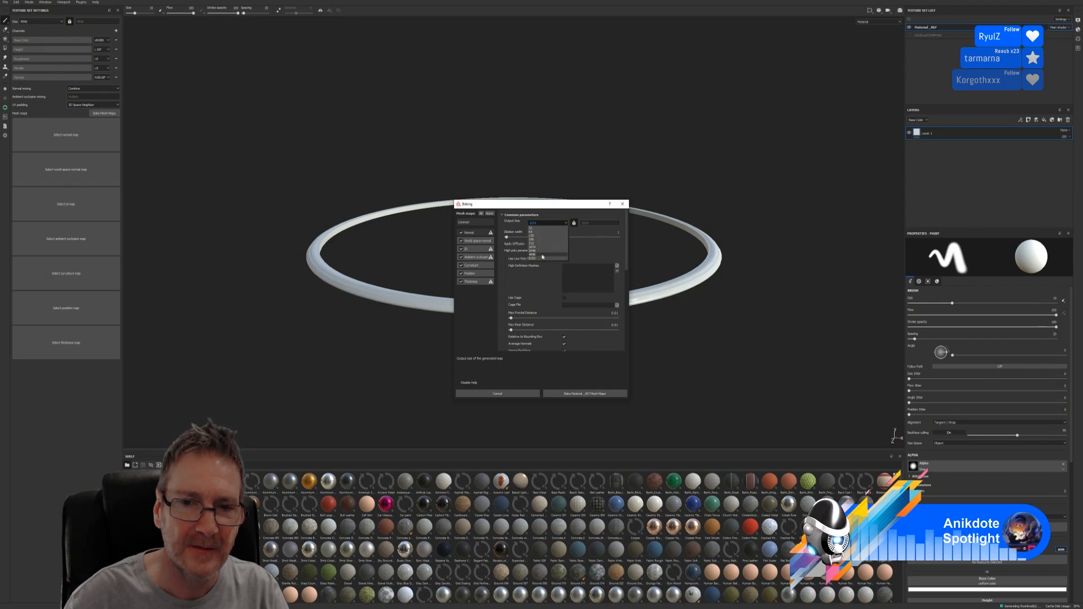
pyautogui.click(543, 257)
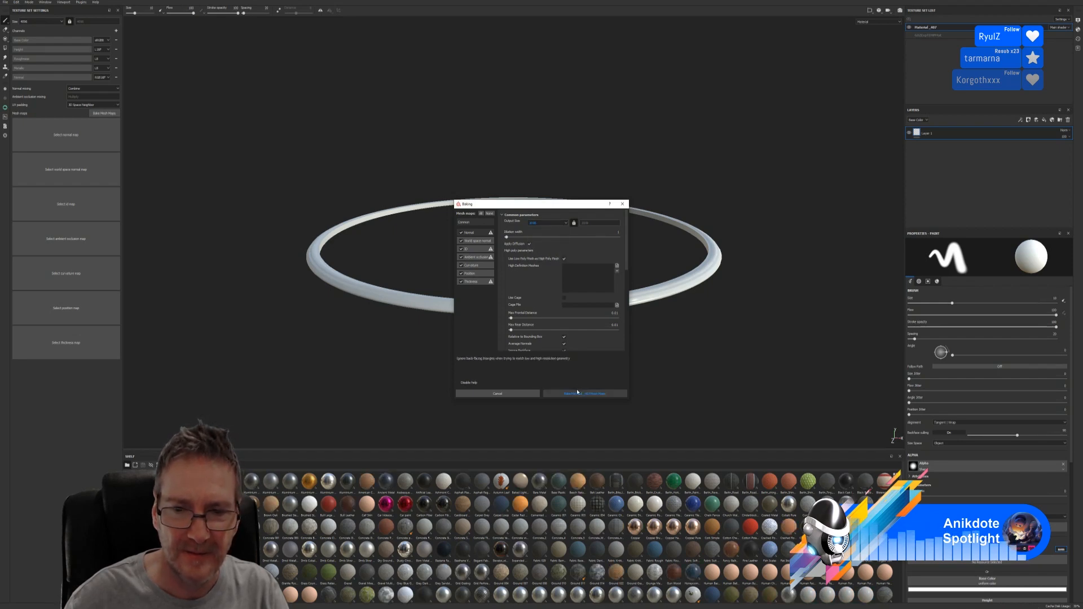
pyautogui.click(576, 393)
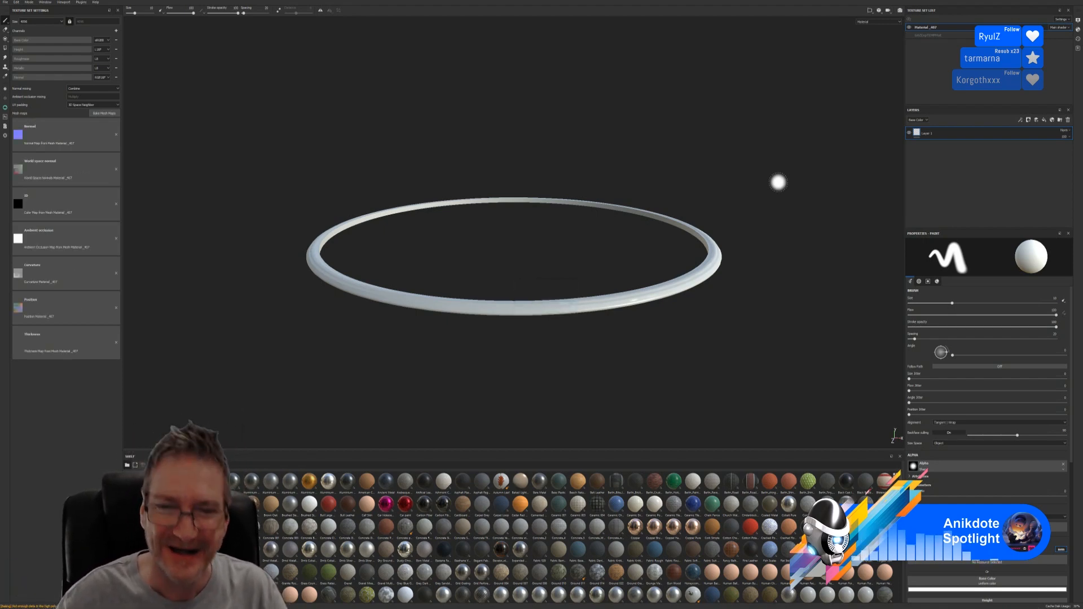
pyautogui.doubleClick(925, 27)
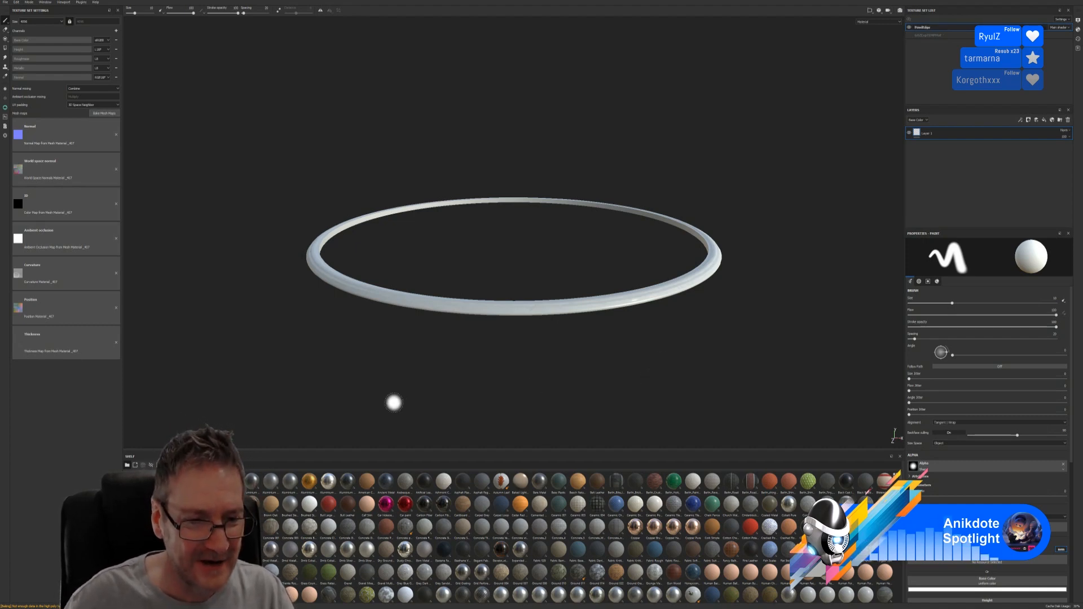
# Apply the same concrete material to the ring as a fill layer, and delete the default Layer 1
pyautogui.moveTo(270, 527); pyautogui.dragTo(416, 305)
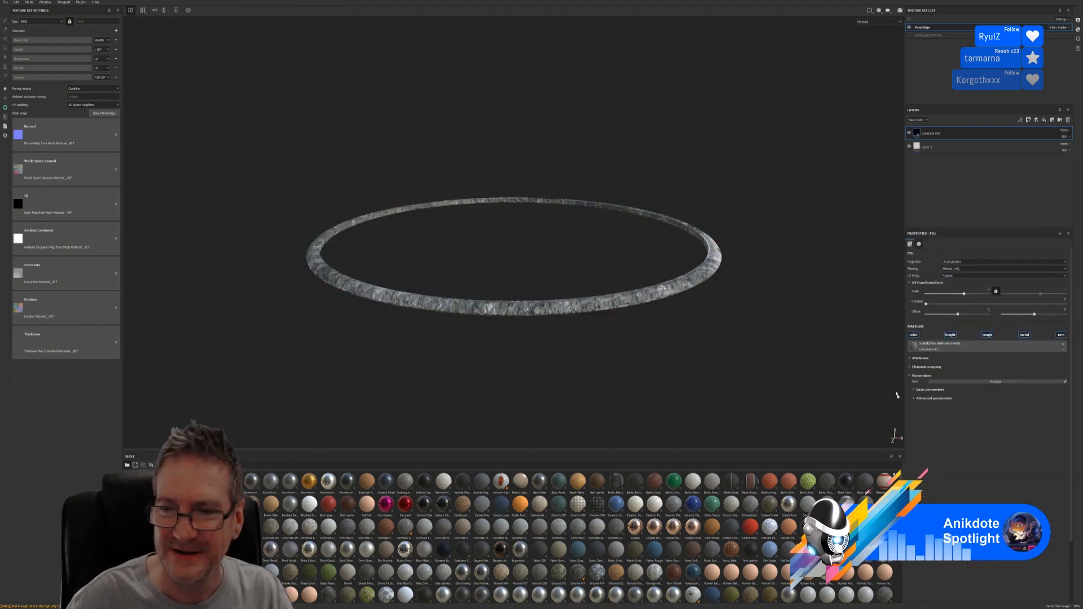
pyautogui.click(932, 398)
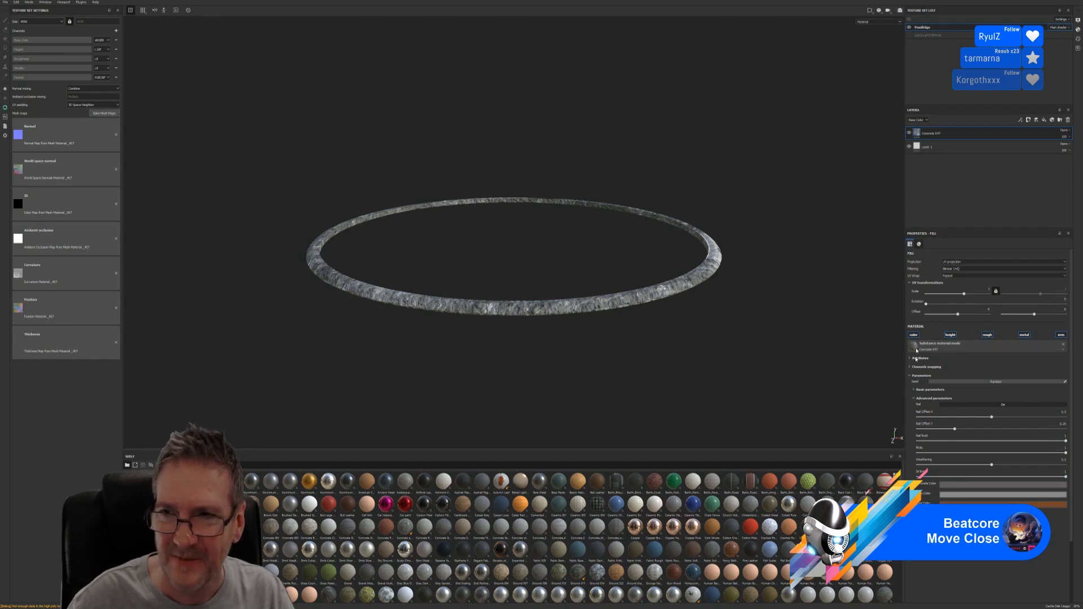
pyautogui.click(977, 148)
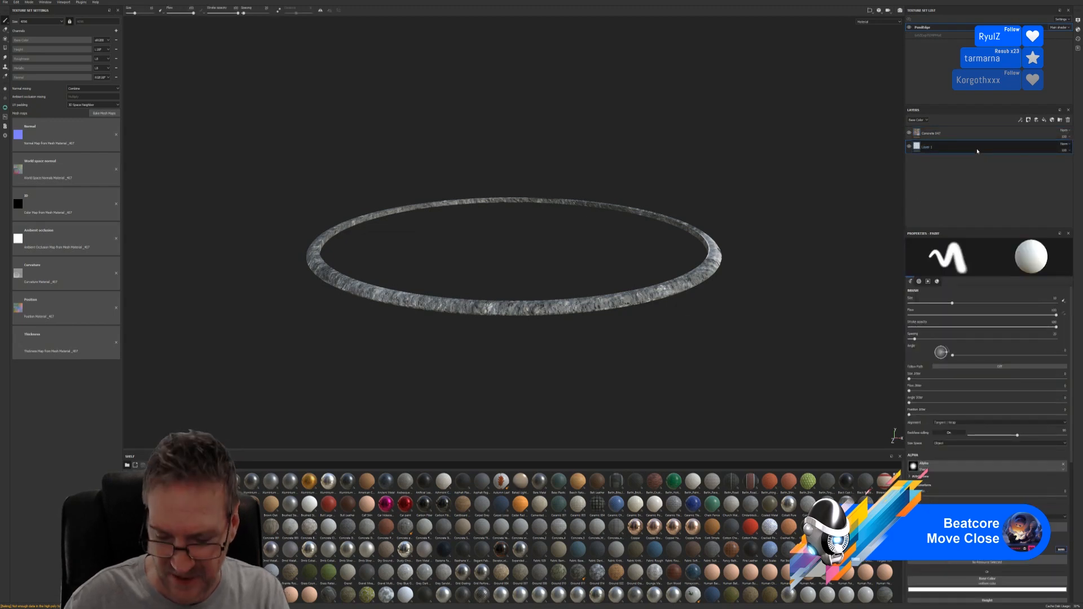
pyautogui.press('Delete')
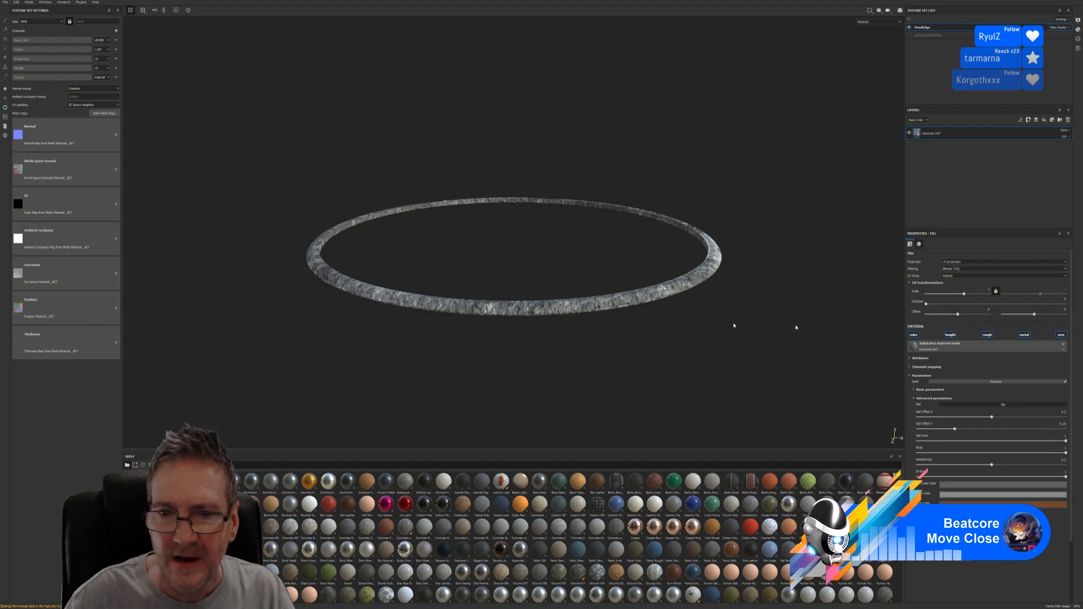
# Slightly reduce the concrete layer's UV scale and soften its relief with a lower height range and a normal intensity of about 0.14
pyautogui.moveTo(579, 306)
pyautogui.keyDown('alt'); pyautogui.mouseDown()
pyautogui.moveTo(512, 305)
pyautogui.moveTo(594, 322)
pyautogui.mouseUp(); pyautogui.keyUp('alt')
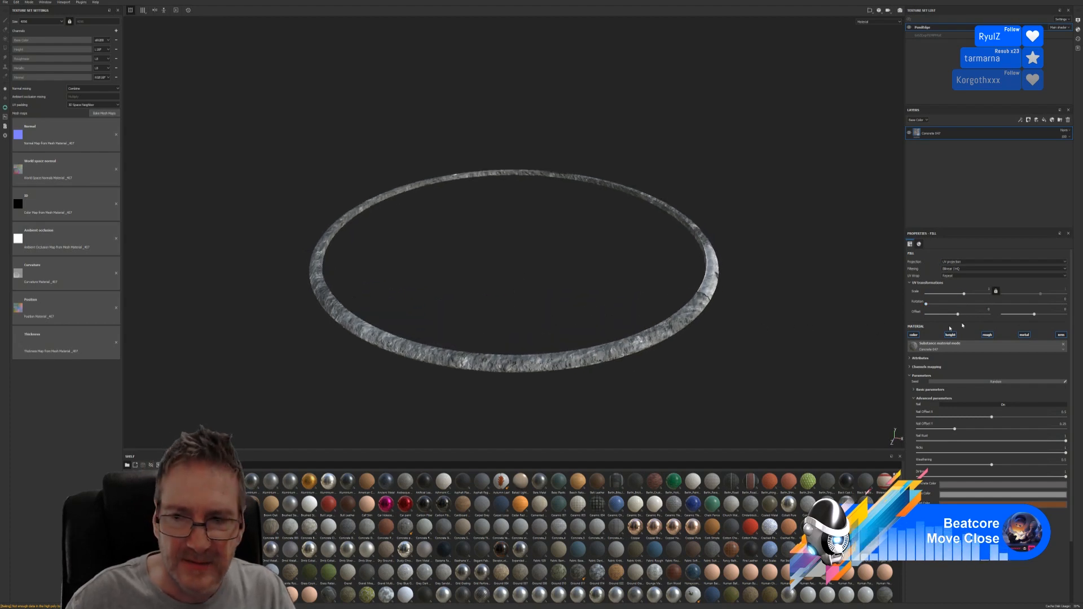
pyautogui.moveTo(963, 294); pyautogui.dragTo(962, 294)
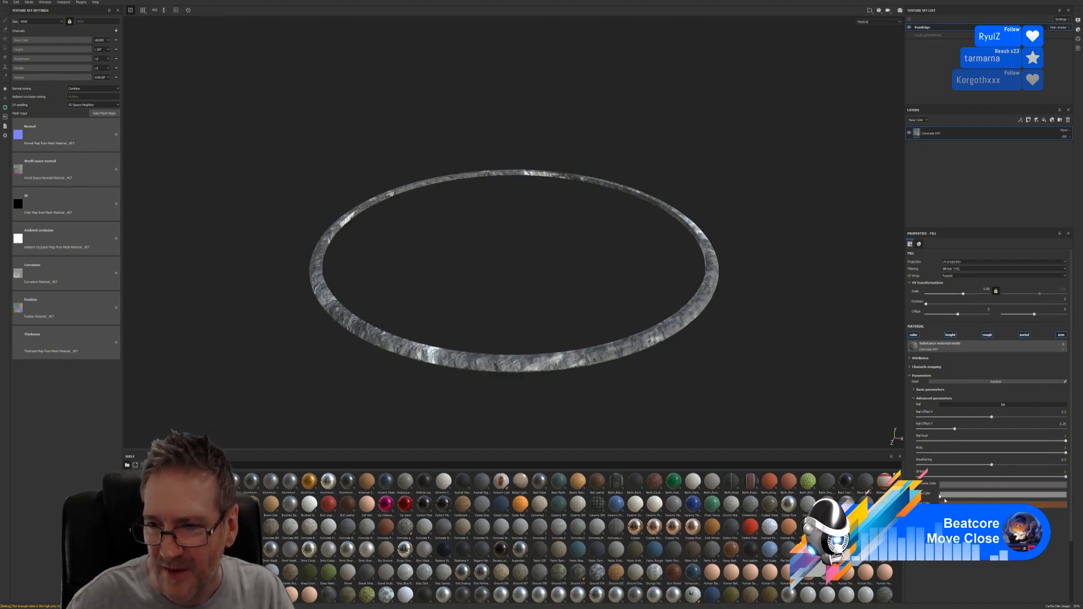
pyautogui.click(915, 390)
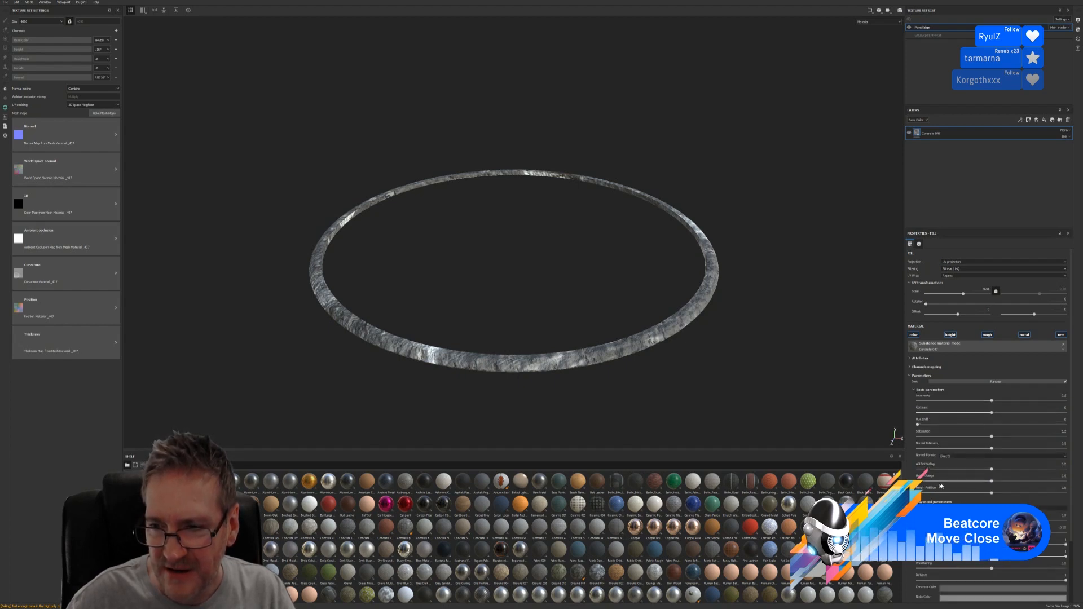
pyautogui.click(923, 481)
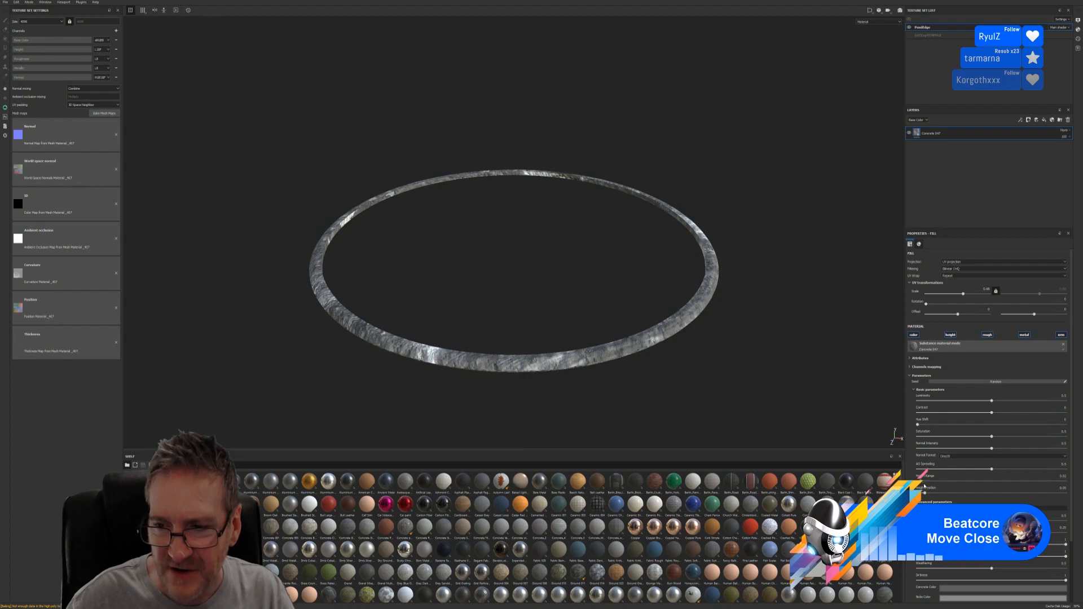
pyautogui.click(938, 448)
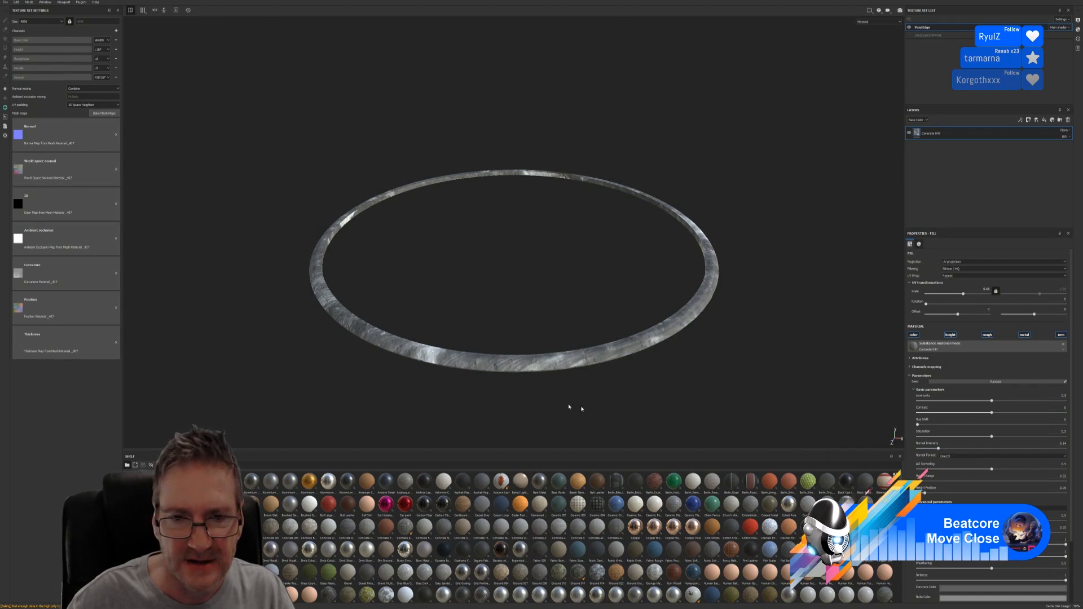
# Raise the concrete layer's normal intensity to about 0.37, and save and compact the project
pyautogui.click(961, 448)
pyautogui.click(983, 449)
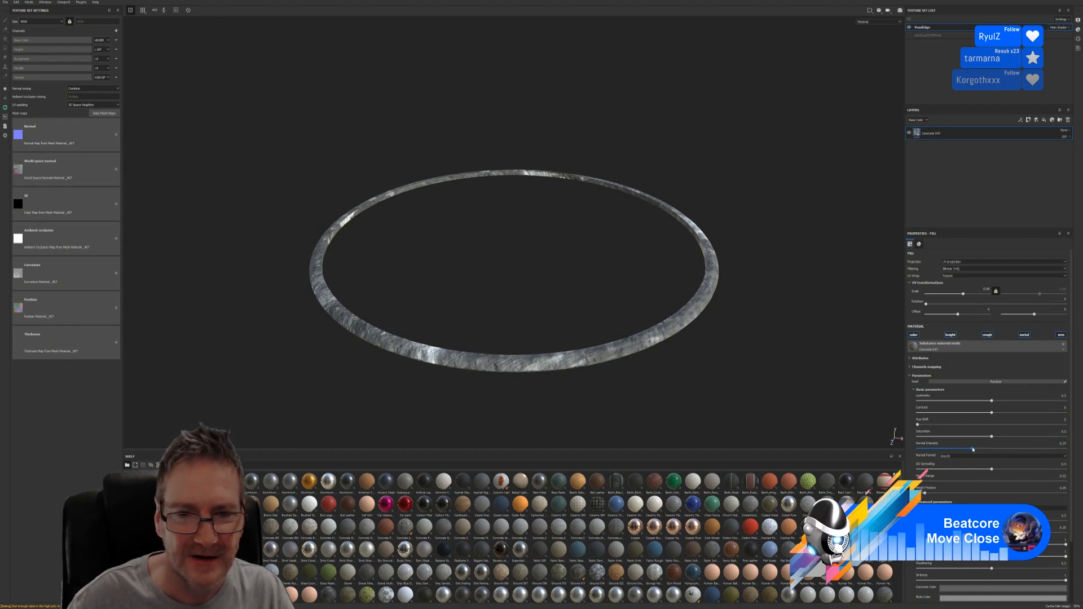
pyautogui.keyDown('alt'); pyautogui.moveTo(530, 394); pyautogui.dragTo(817, 385); pyautogui.keyUp('alt')
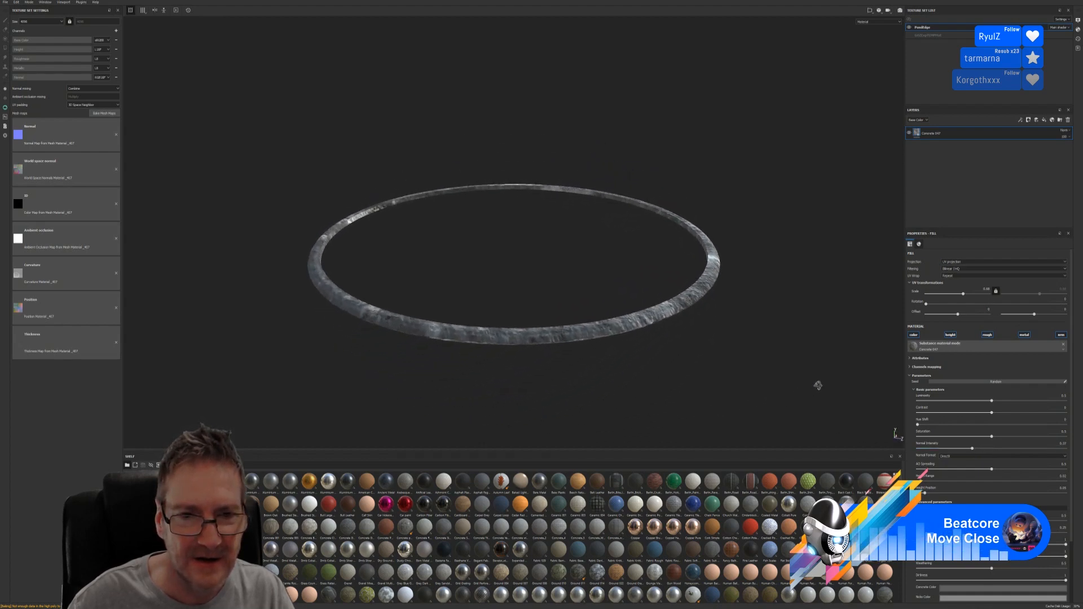
pyautogui.click(6, 3)
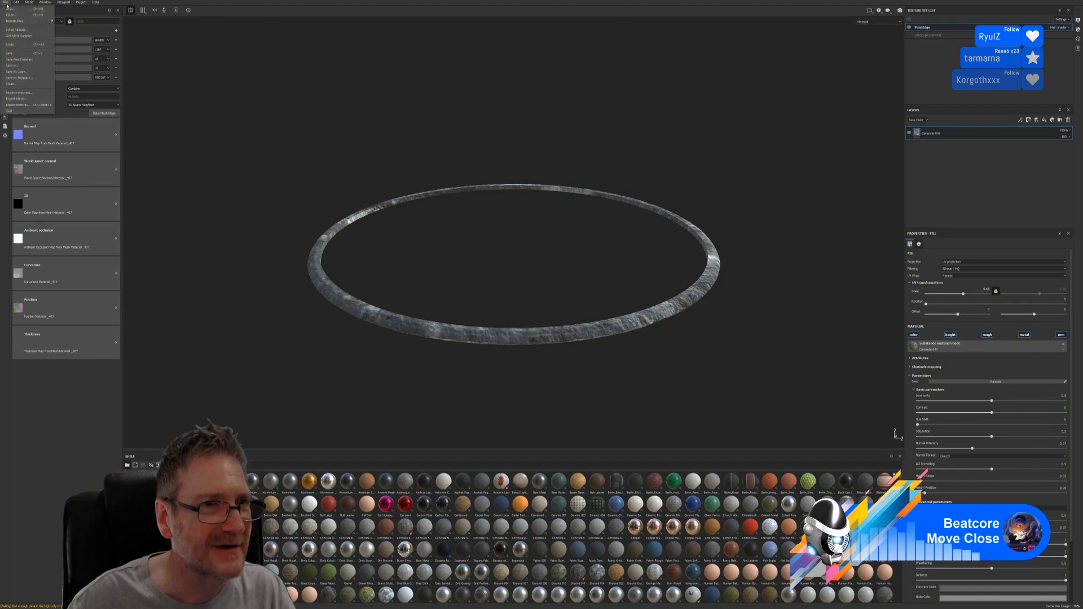
pyautogui.click(24, 60)
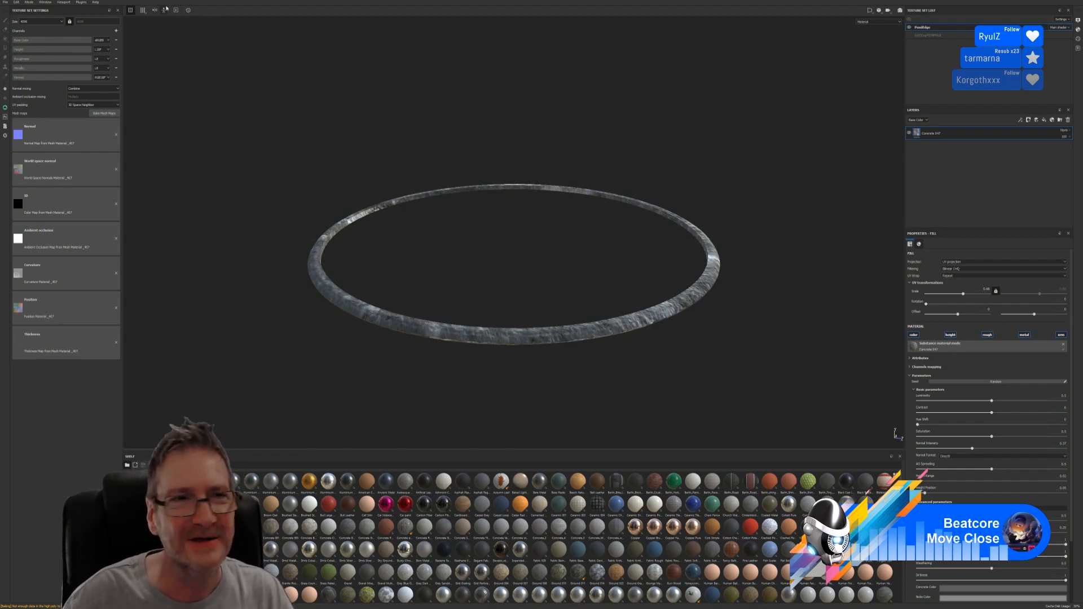
pyautogui.click(95, 2)
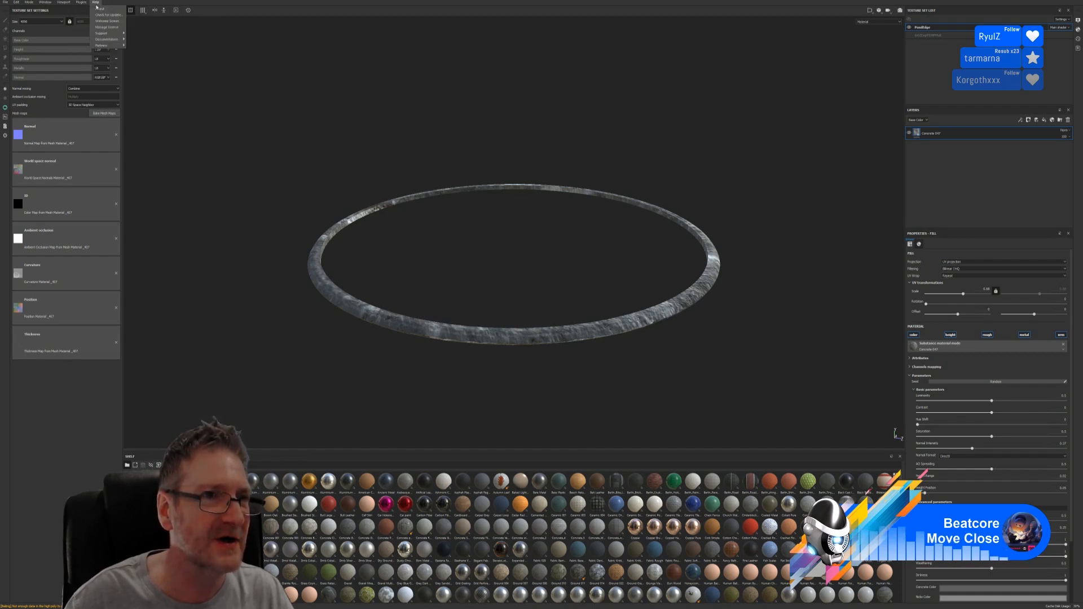
pyautogui.moveTo(82, 3)
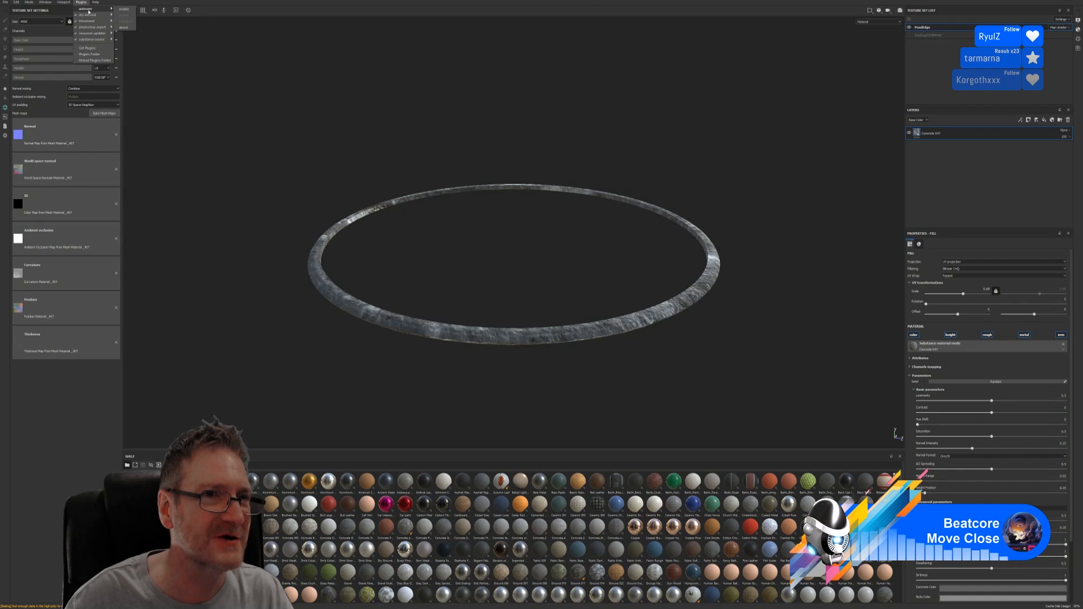
pyautogui.click(430, 9)
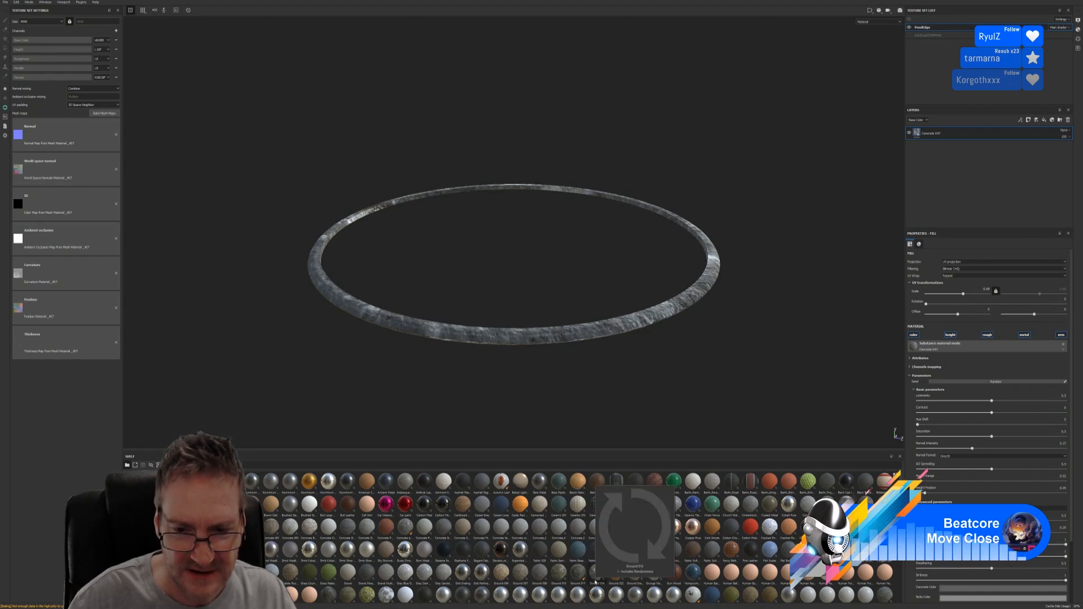
# Add a dark mossy Ground material as a fill layer above the concrete, disable its height channel, and increase its UV scale
pyautogui.moveTo(596, 578); pyautogui.dragTo(543, 340)
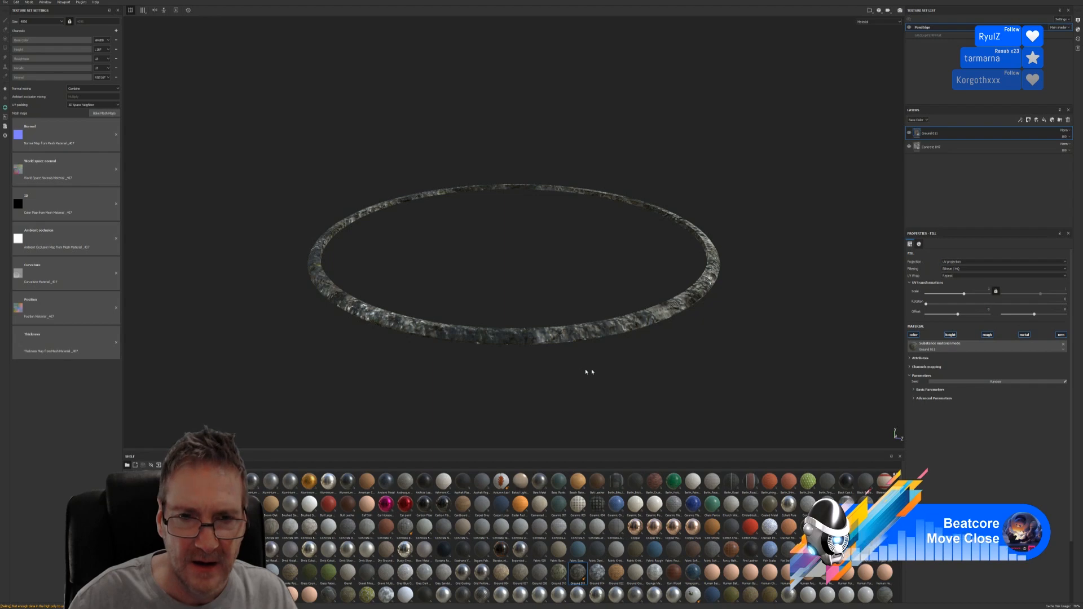
pyautogui.keyDown('alt'); pyautogui.moveTo(592, 370); pyautogui.dragTo(603, 385); pyautogui.keyUp('alt')
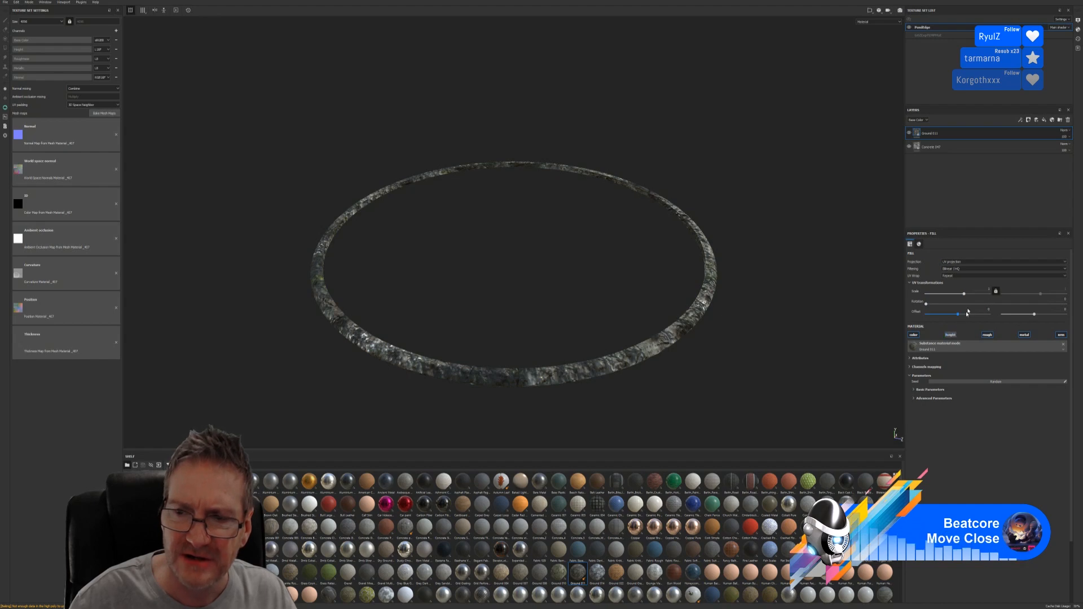
pyautogui.moveTo(964, 294); pyautogui.dragTo(970, 295)
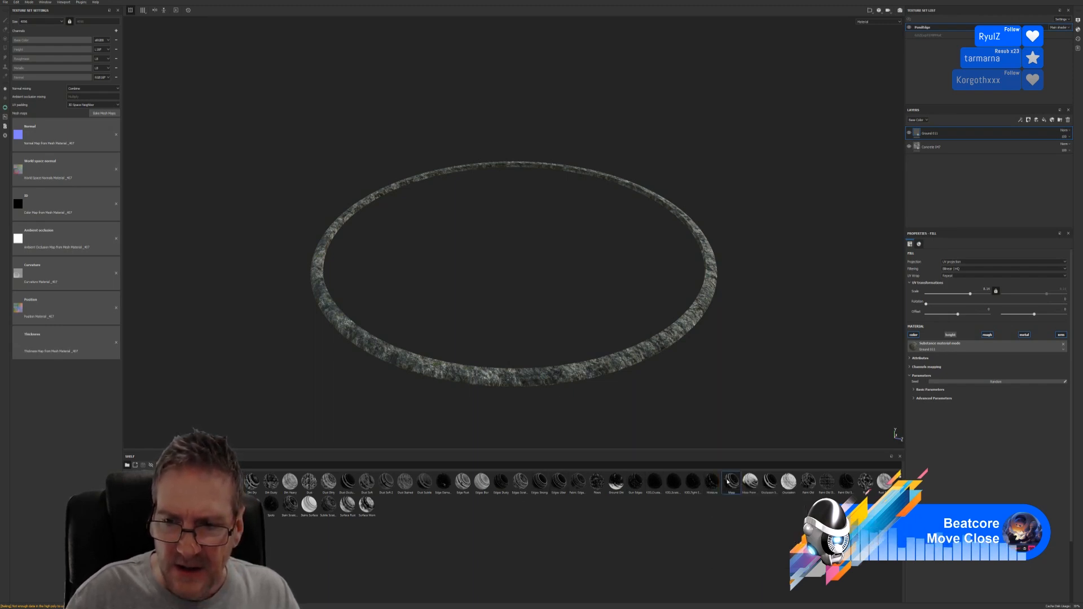
# Apply the Moss smart mask to the ground layer and enable triplanar in its Mask Builder generator
pyautogui.moveTo(728, 481)
pyautogui.mouseDown()
pyautogui.moveTo(911, 183)
pyautogui.moveTo(919, 138)
pyautogui.moveTo(939, 133)
pyautogui.mouseUp()
pyautogui.scroll(1, 650, 391)
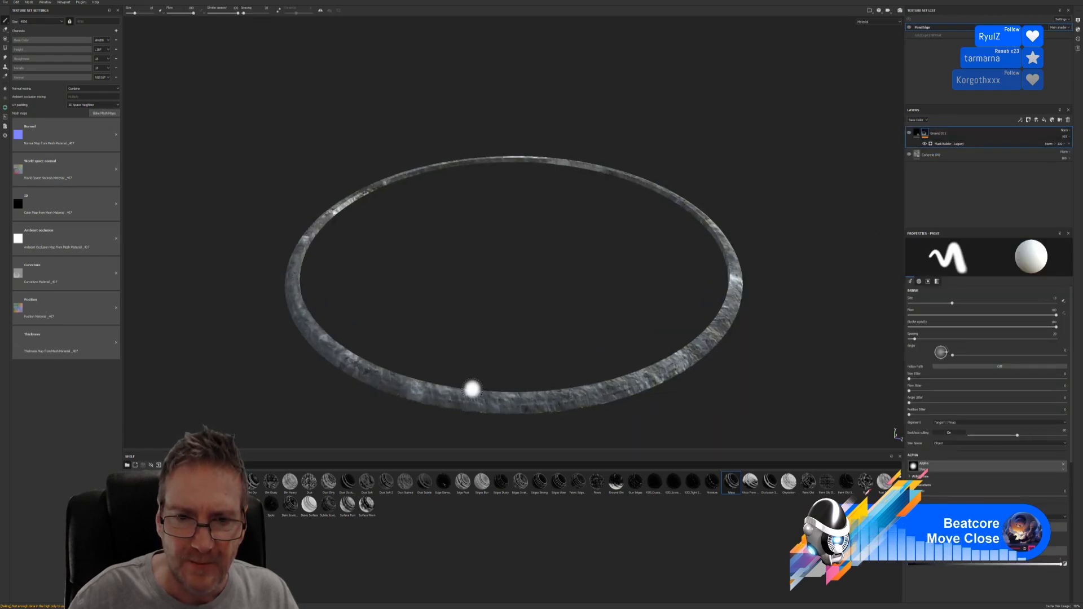
pyautogui.click(950, 144)
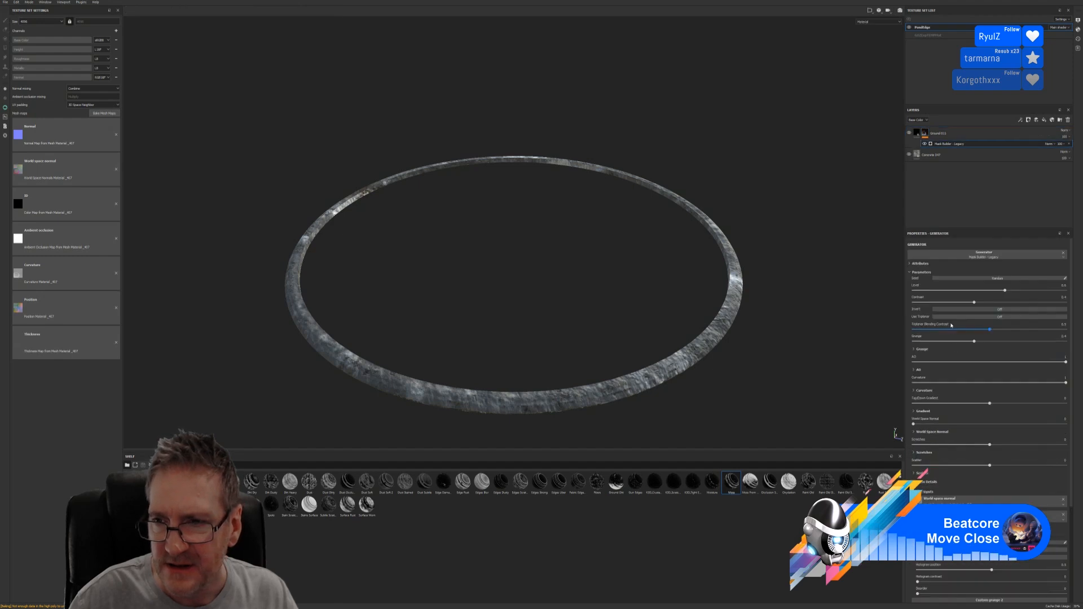
pyautogui.click(958, 317)
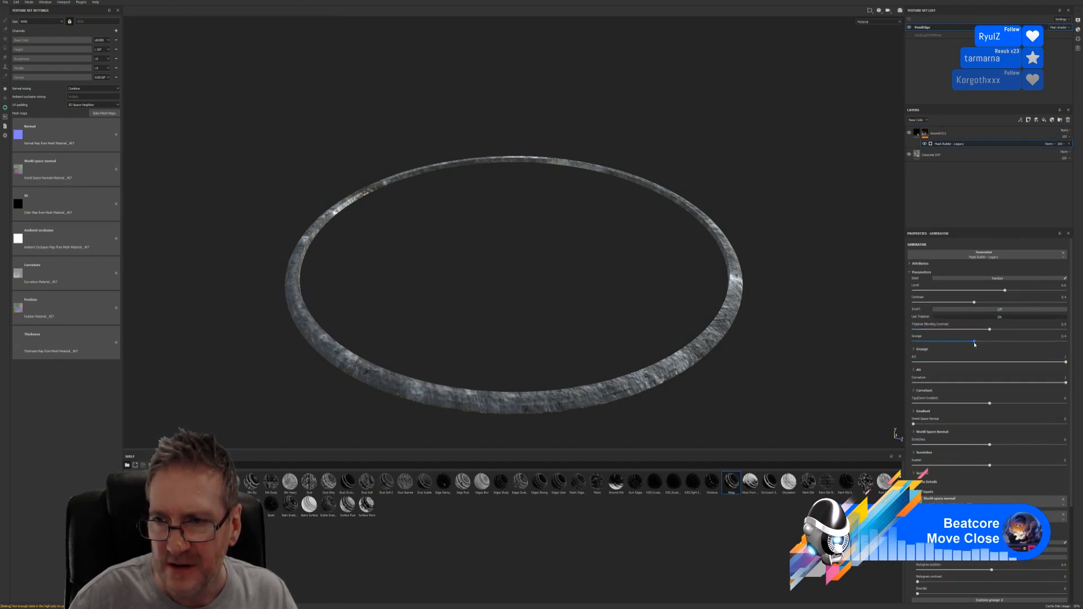
# Set the moss mask generator's grunge to about 0.73, curvature to about 0.84 and world space normal to about 0.23
pyautogui.moveTo(974, 342); pyautogui.dragTo(1024, 342)
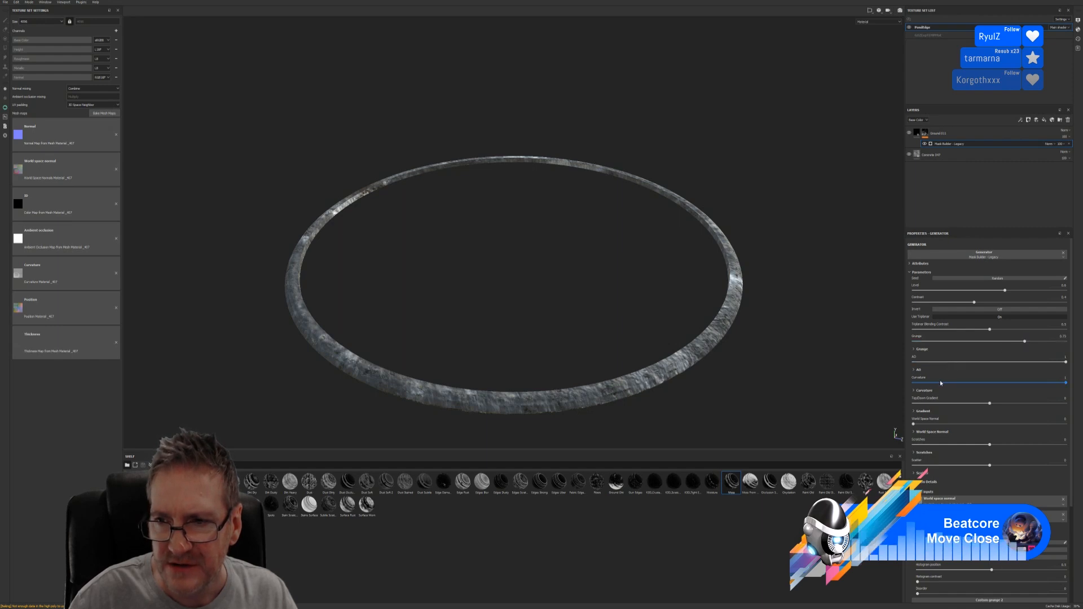
pyautogui.moveTo(1065, 383); pyautogui.dragTo(1041, 383)
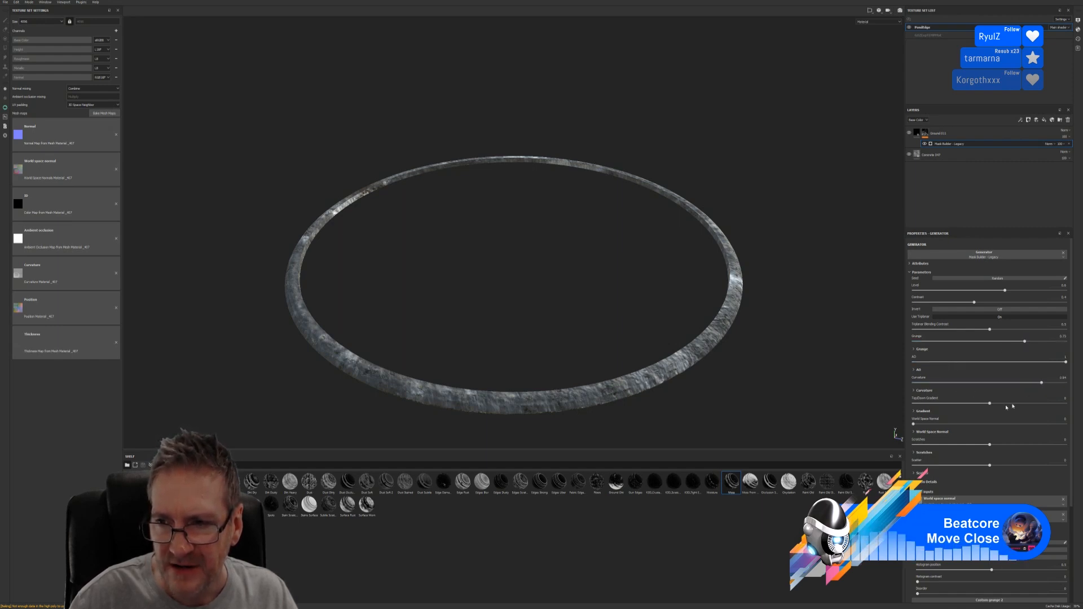
pyautogui.click(949, 423)
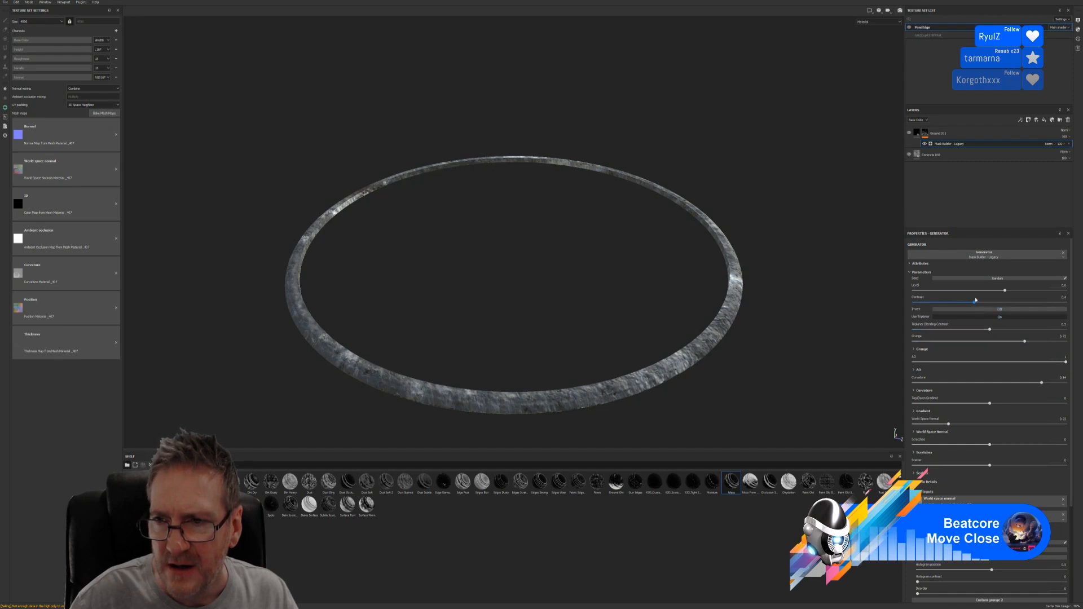
# Spread the moss further by raising the mask's level to about 0.93 and its contrast to about 0.49
pyautogui.moveTo(1005, 294); pyautogui.dragTo(1039, 291)
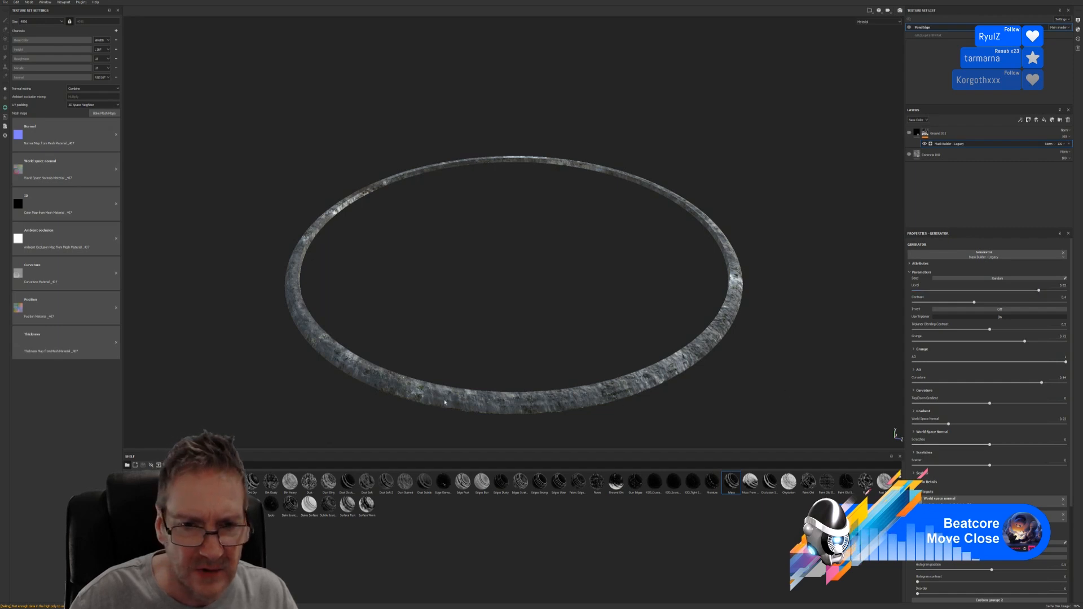
pyautogui.scroll(5, 413, 375)
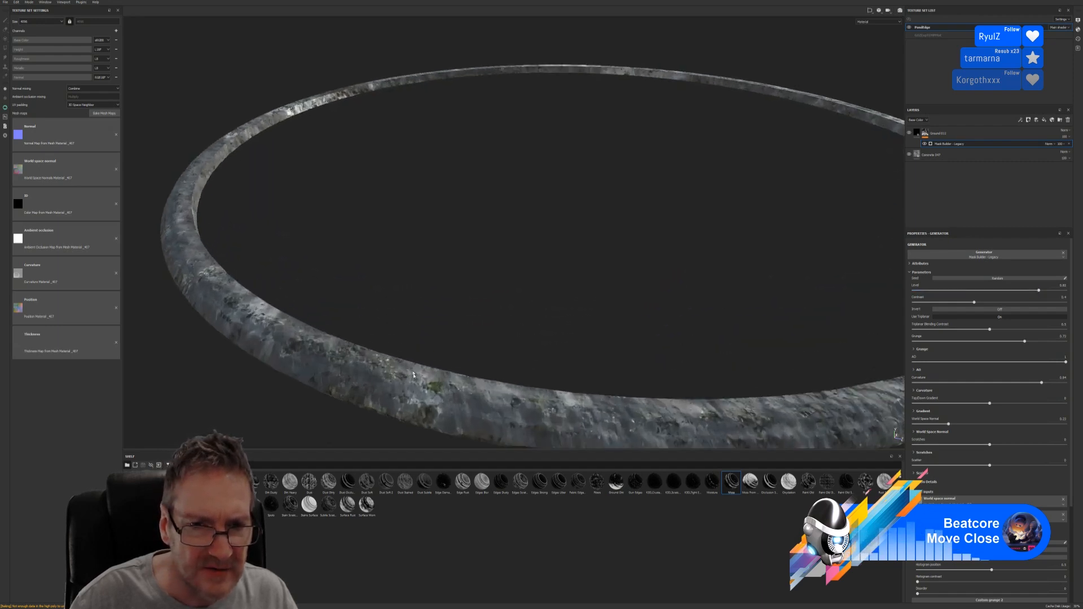
pyautogui.scroll(2, 413, 375)
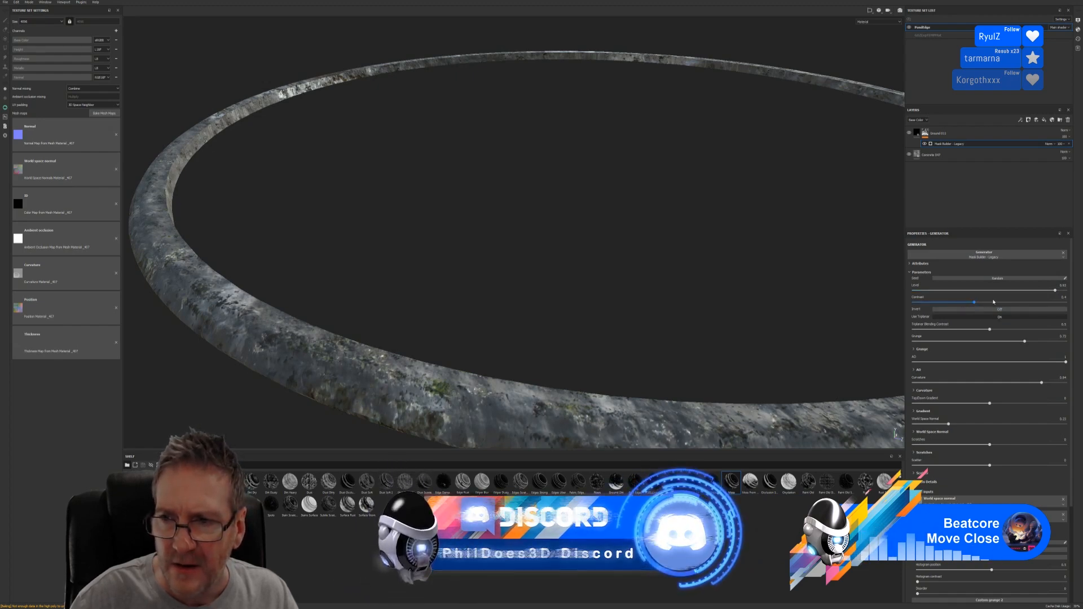
pyautogui.moveTo(973, 302); pyautogui.dragTo(997, 303)
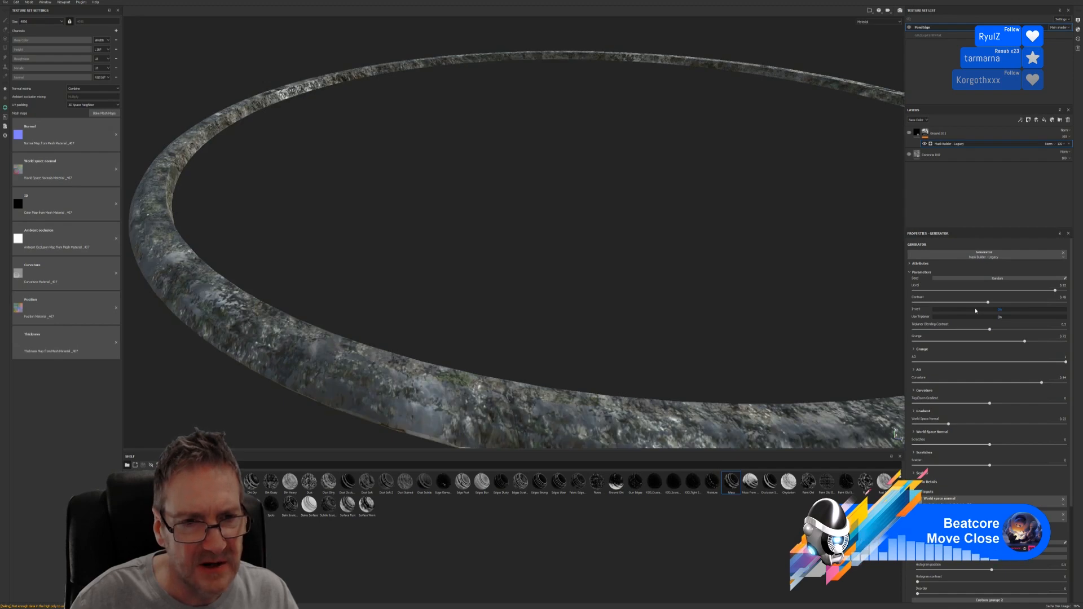
# Compare the moss mask inverted and non-inverted on the ring, ending with inversion off
pyautogui.click(975, 310)
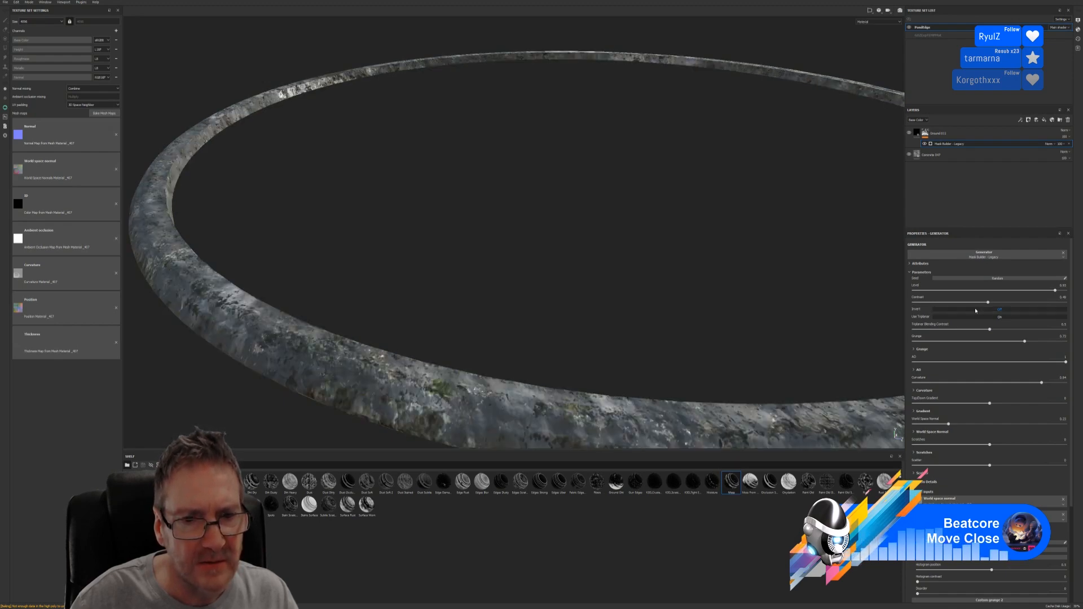
pyautogui.click(975, 310)
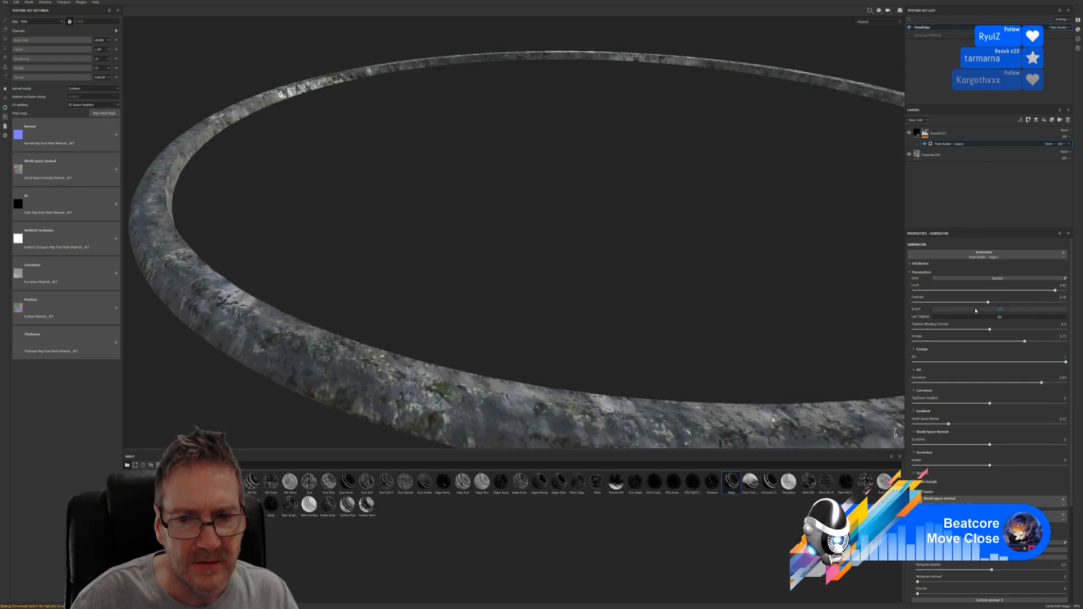
pyautogui.press('f')
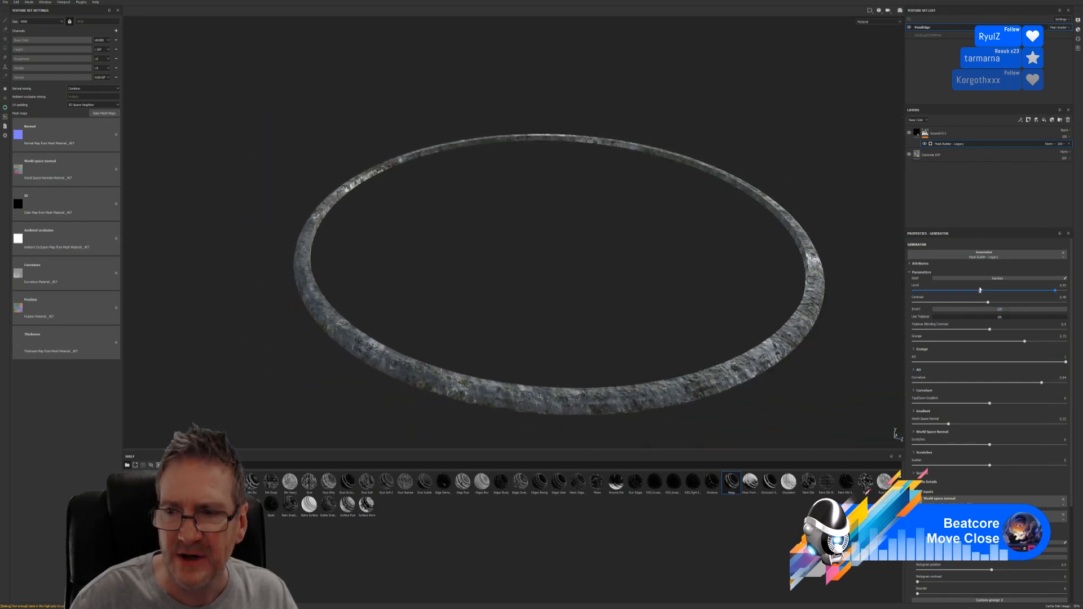
pyautogui.click(994, 310)
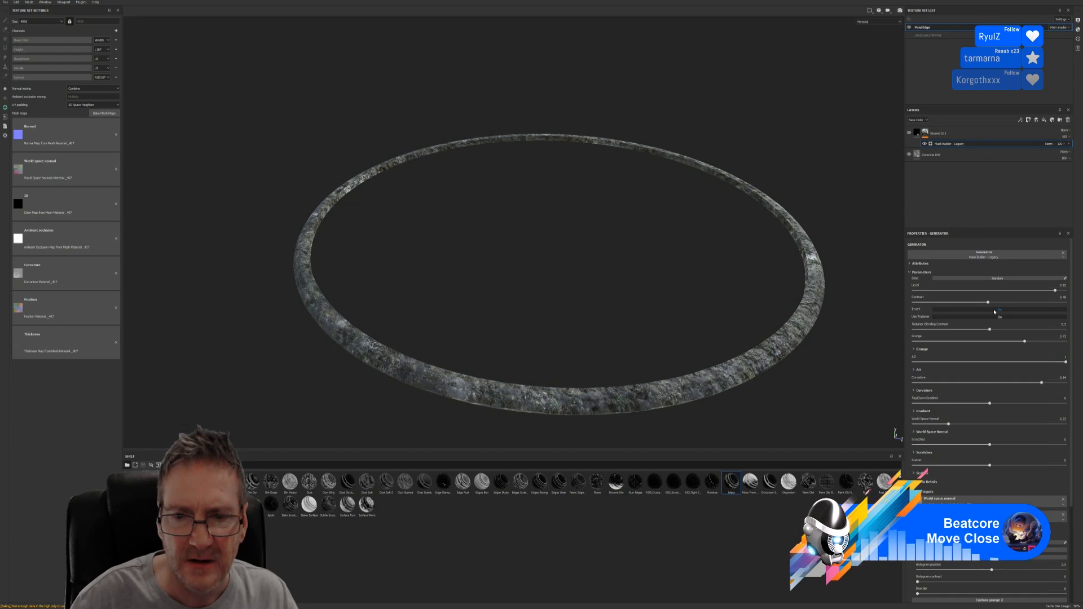
pyautogui.click(995, 310)
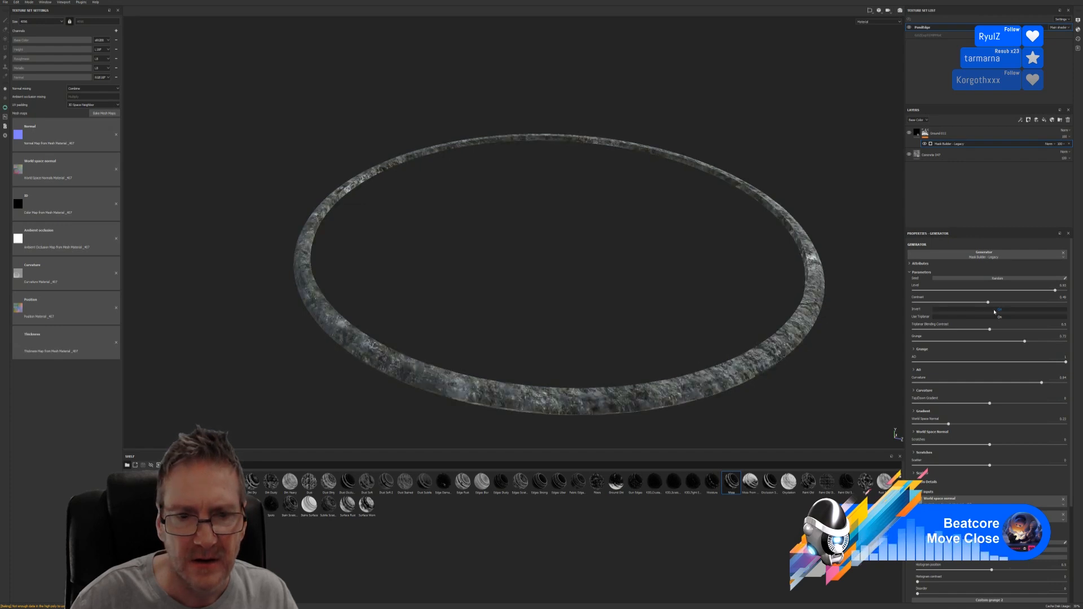
pyautogui.click(994, 310)
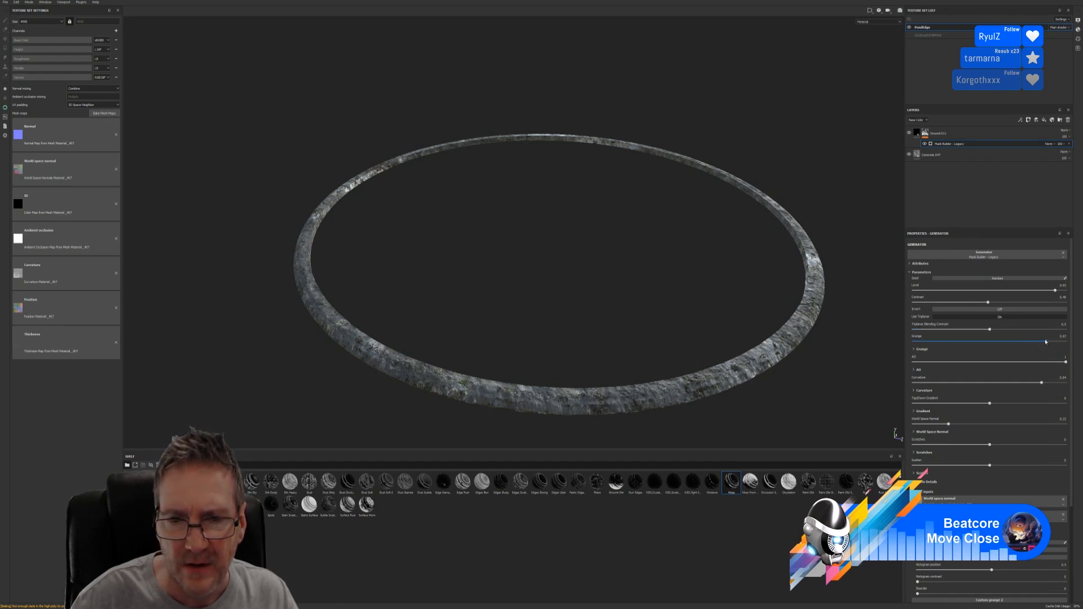
# Try different grunge amounts on the moss mask, settling on about 0.5, and lower its curvature to about 0.51
pyautogui.moveTo(1045, 342); pyautogui.dragTo(942, 342)
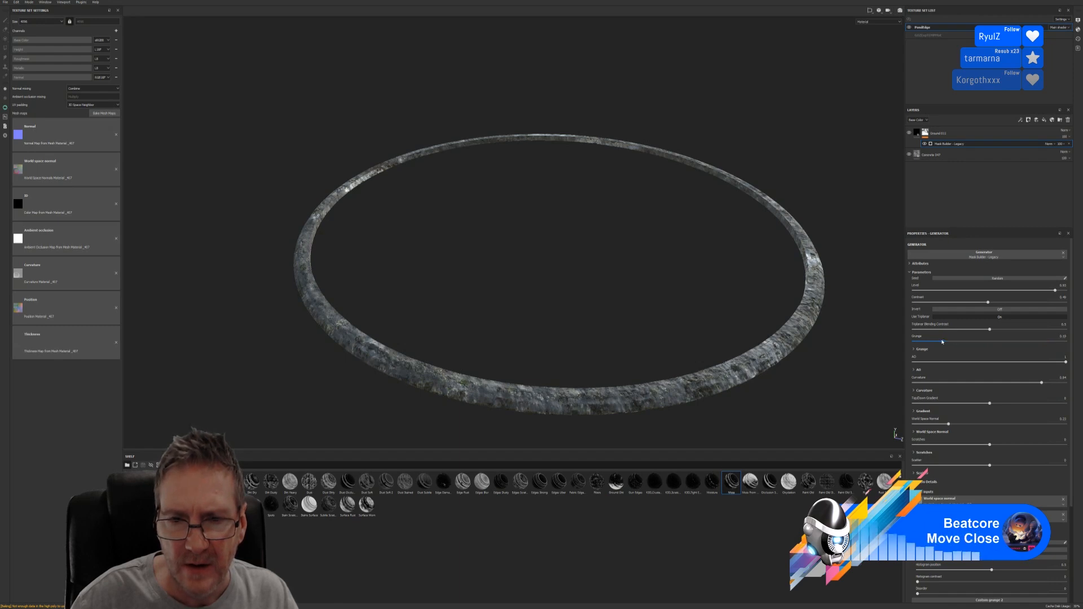
pyautogui.scroll(5, 434, 363)
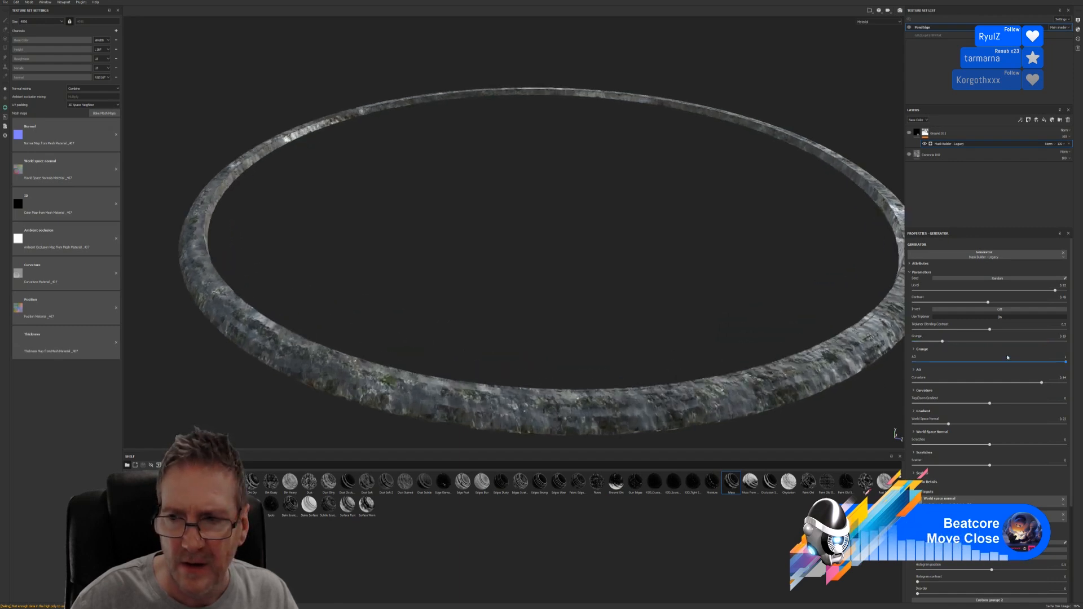
pyautogui.click(1001, 342)
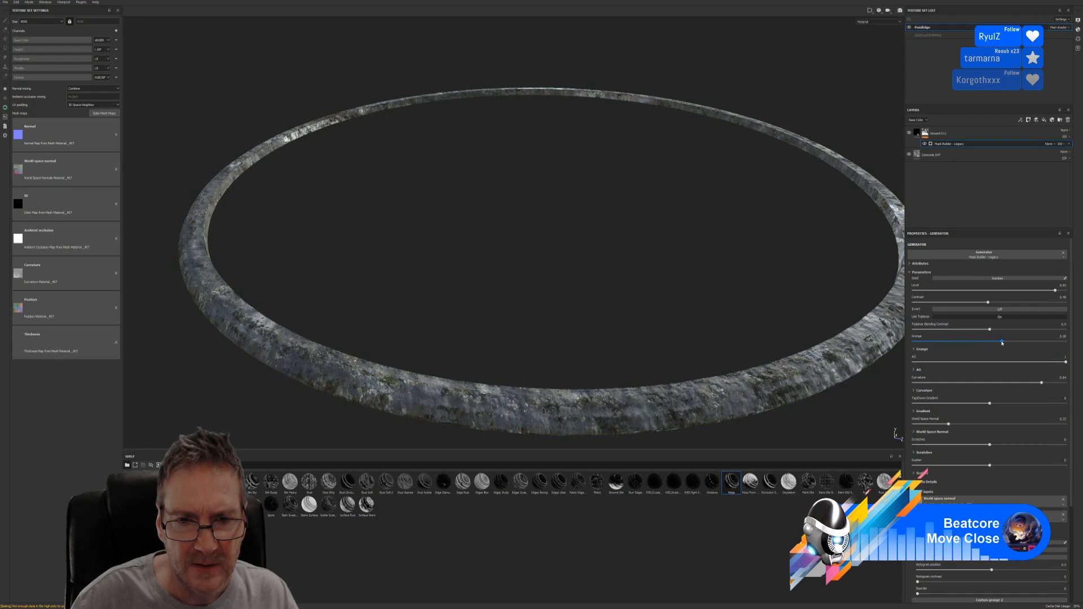
pyautogui.moveTo(1001, 341); pyautogui.dragTo(990, 383)
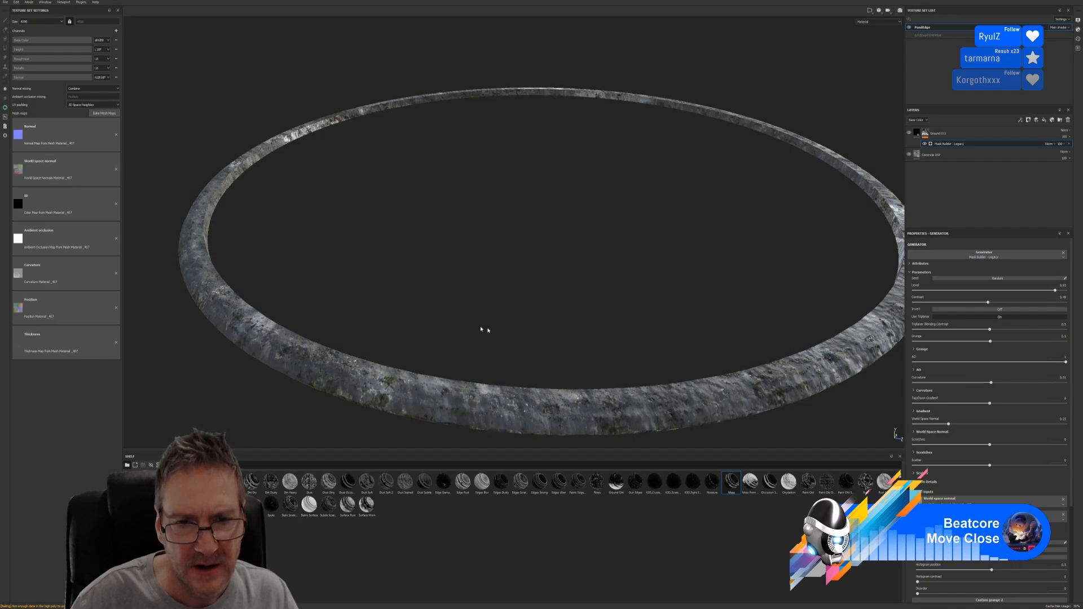
# Set the moss mask's curvature to about 0.76 and raise its top/down gradient to about 0.45
pyautogui.scroll(5, 483, 338)
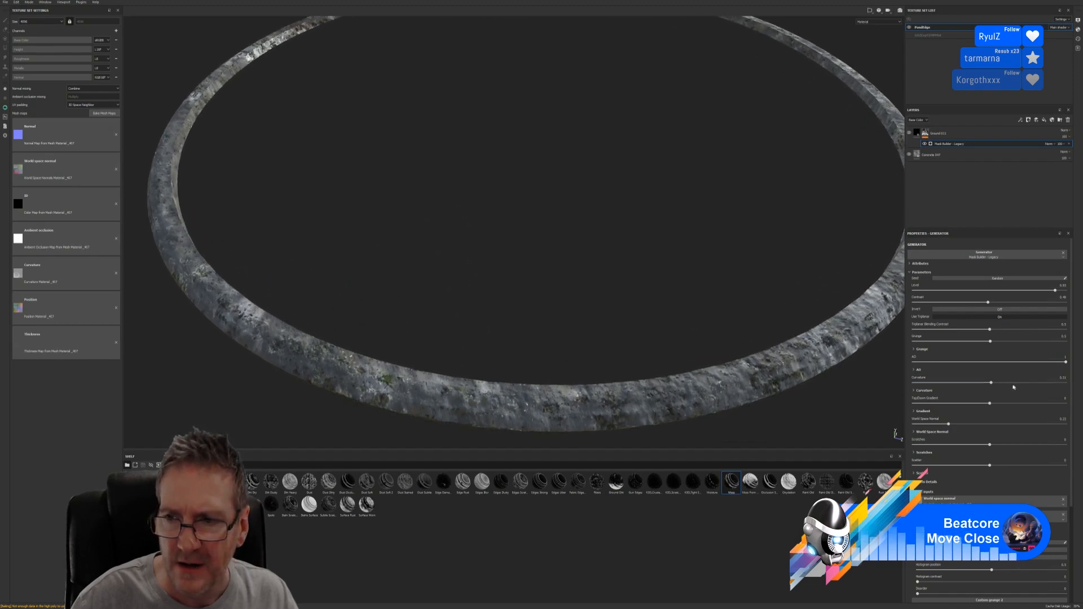
pyautogui.moveTo(1005, 386); pyautogui.dragTo(1036, 383)
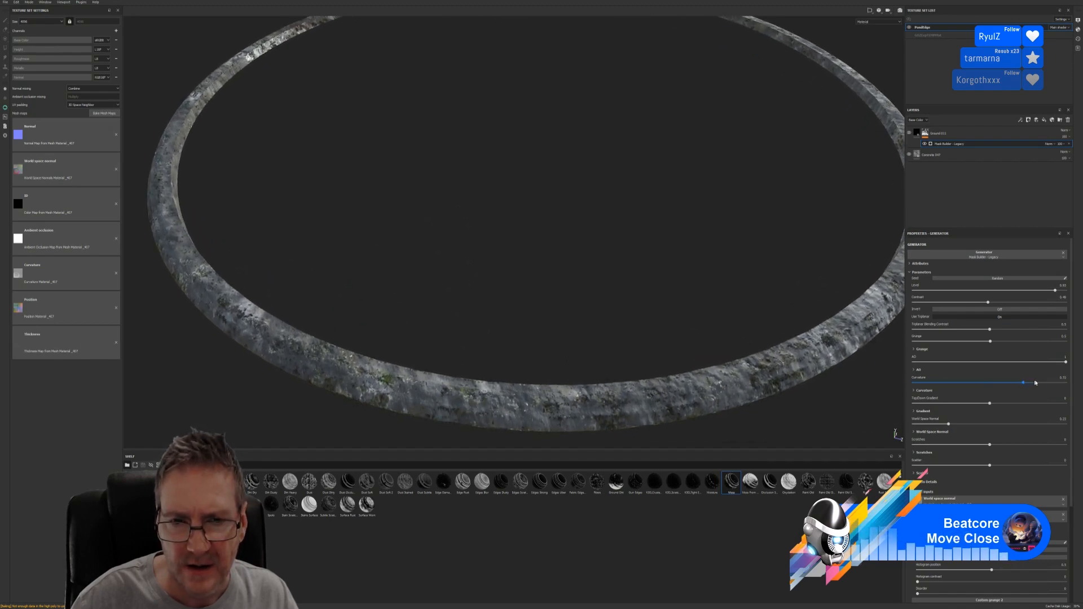
pyautogui.moveTo(984, 386); pyautogui.dragTo(1013, 383)
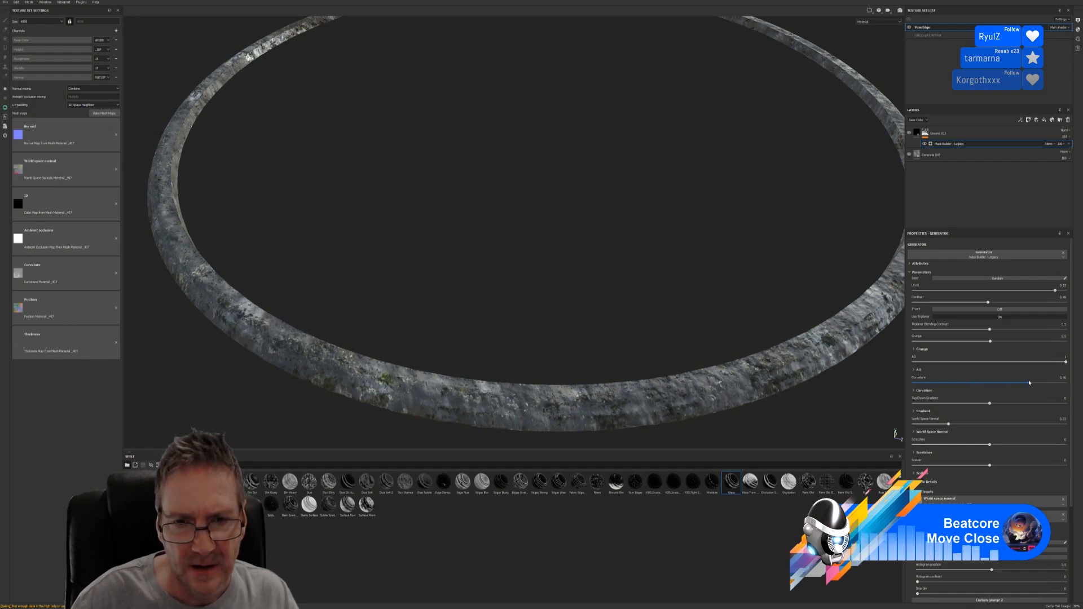
pyautogui.click(1029, 383)
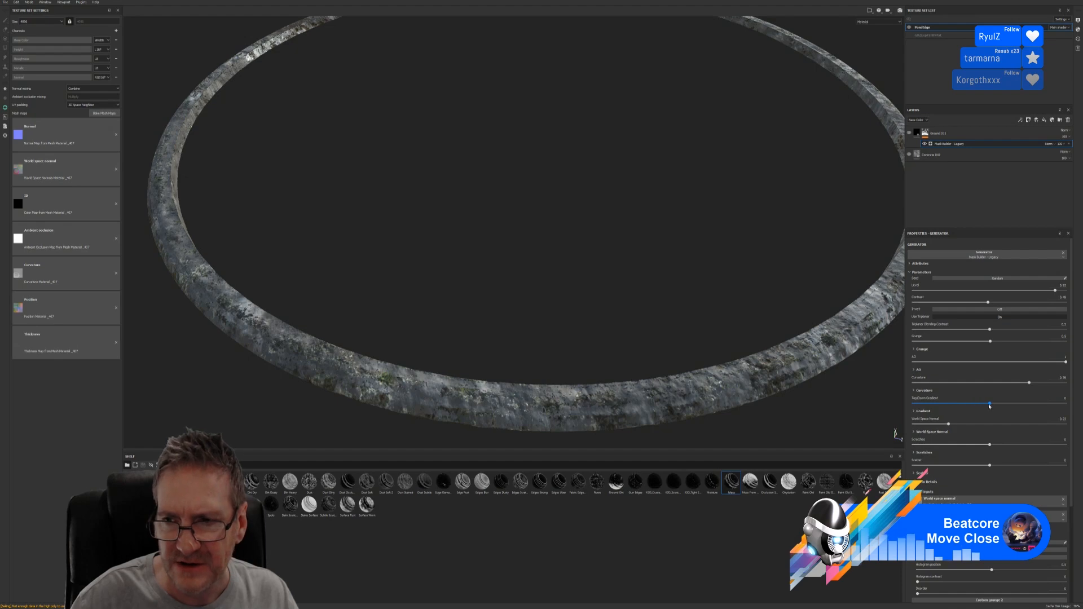
pyautogui.click(1025, 404)
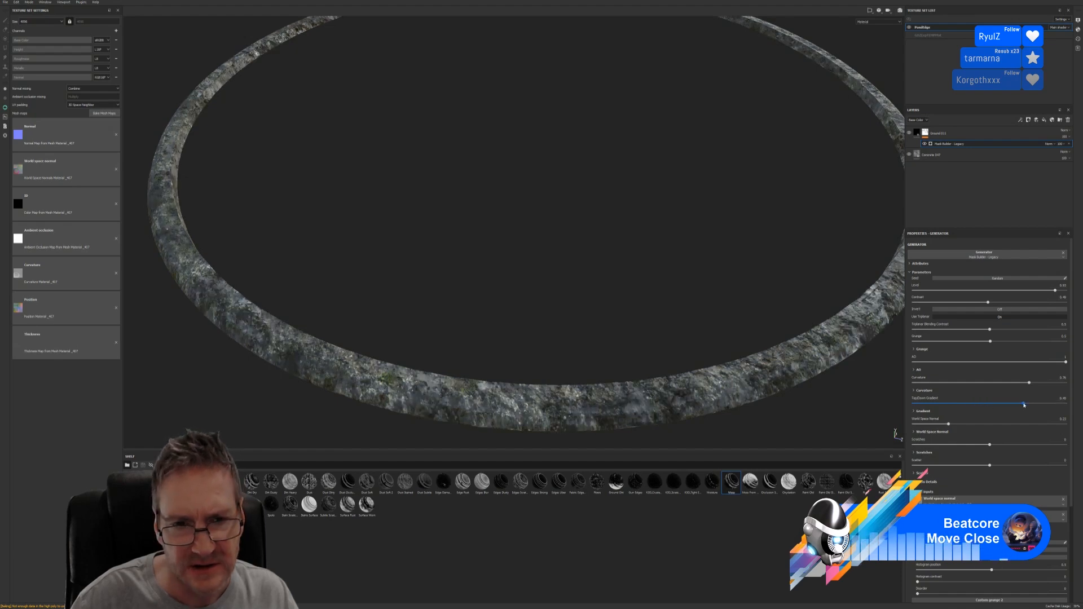
# Lower the moss mask's top/down gradient to about 0.04 and save the project
pyautogui.click(1006, 404)
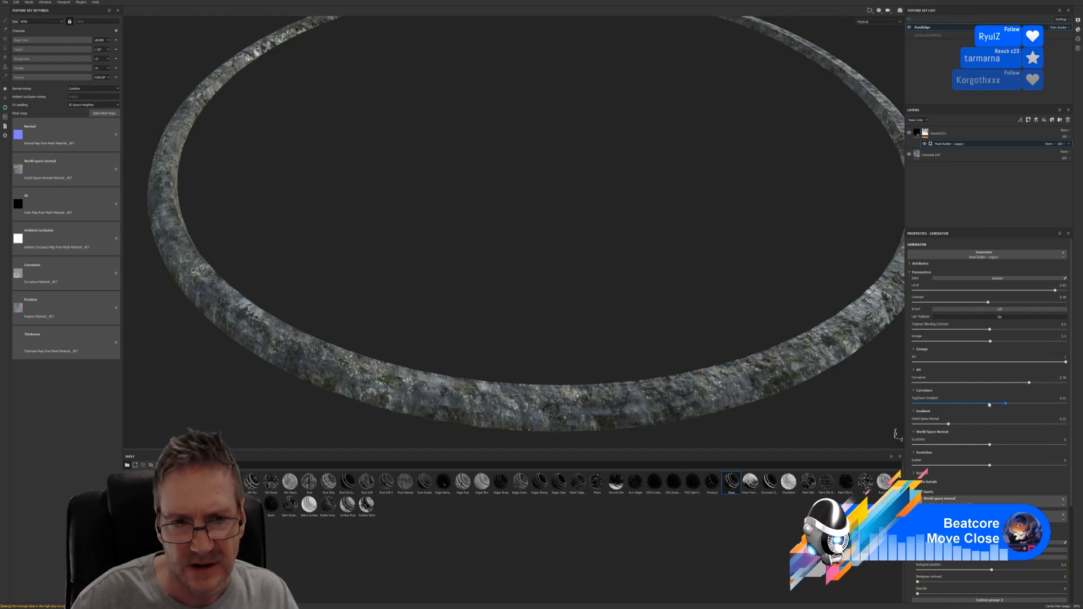
pyautogui.click(993, 403)
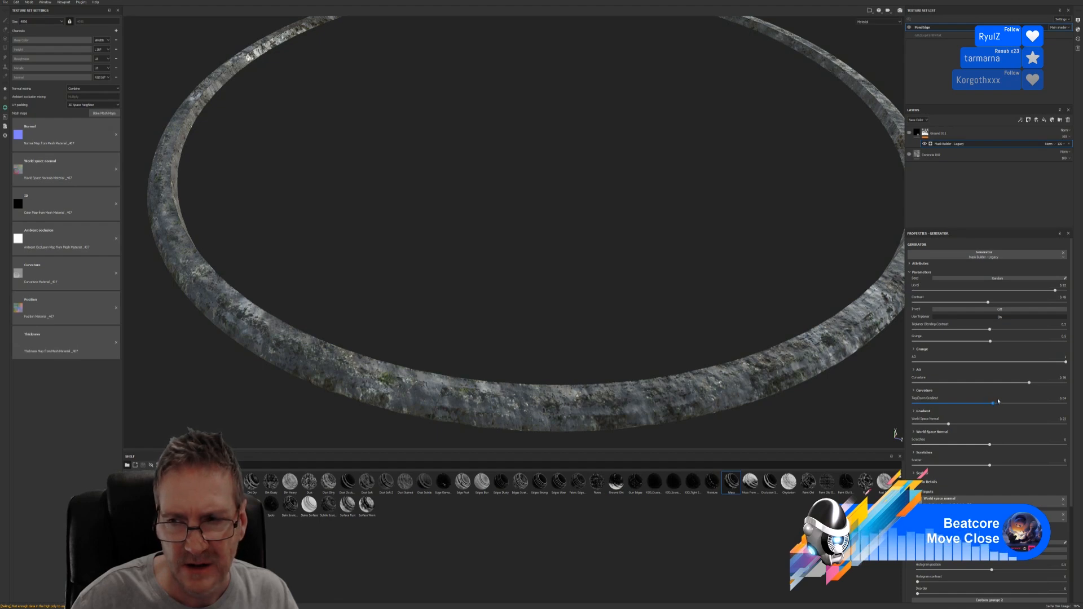
pyautogui.keyDown('alt'); pyautogui.moveTo(495, 341); pyautogui.dragTo(415, 316); pyautogui.keyUp('alt')
pyautogui.click(5, 2)
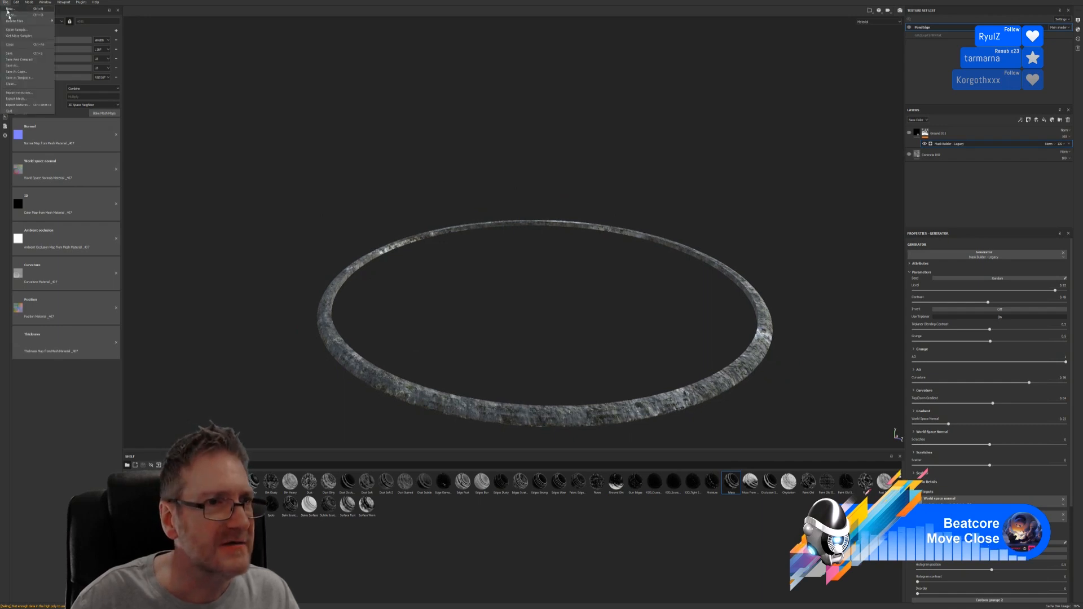
pyautogui.click(10, 53)
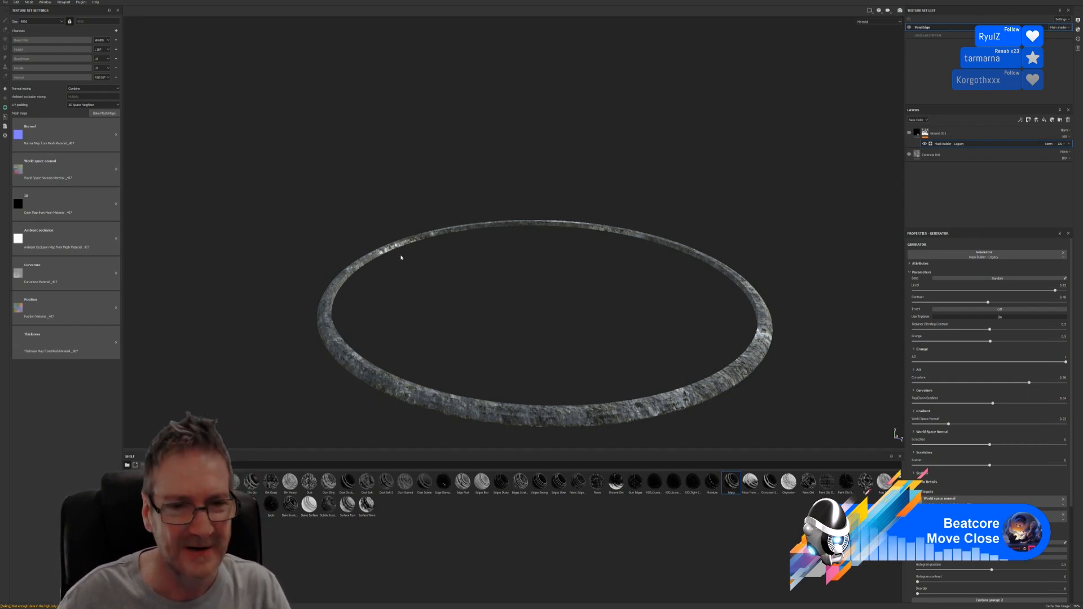
pyautogui.keyDown('alt'); pyautogui.moveTo(401, 257); pyautogui.dragTo(457, 297); pyautogui.keyUp('alt')
pyautogui.scroll(2, 400, 403)
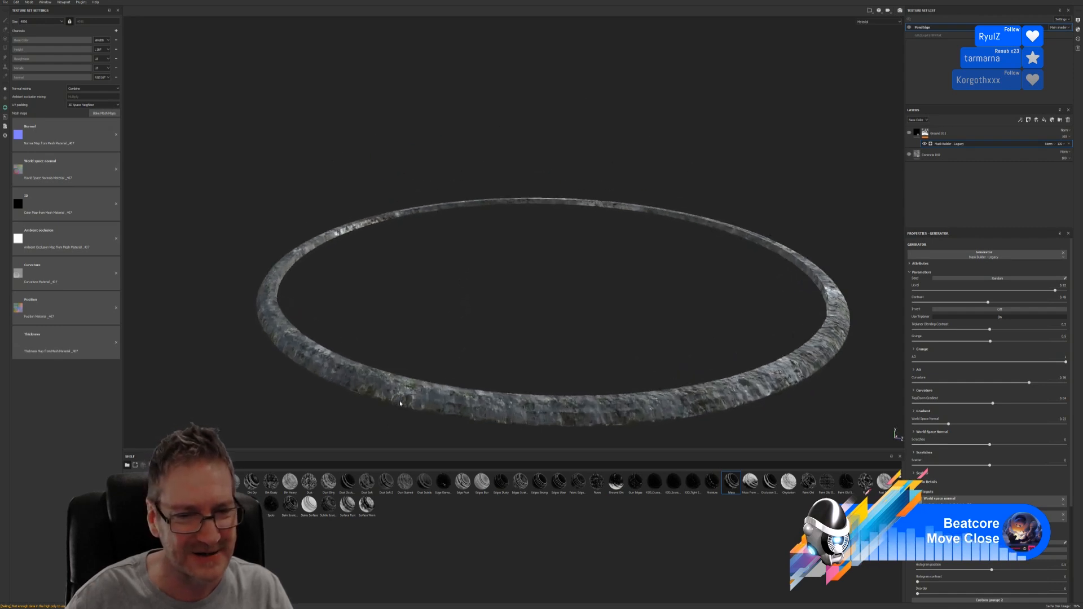
pyautogui.scroll(2, 400, 404)
pyautogui.scroll(-1, 408, 382)
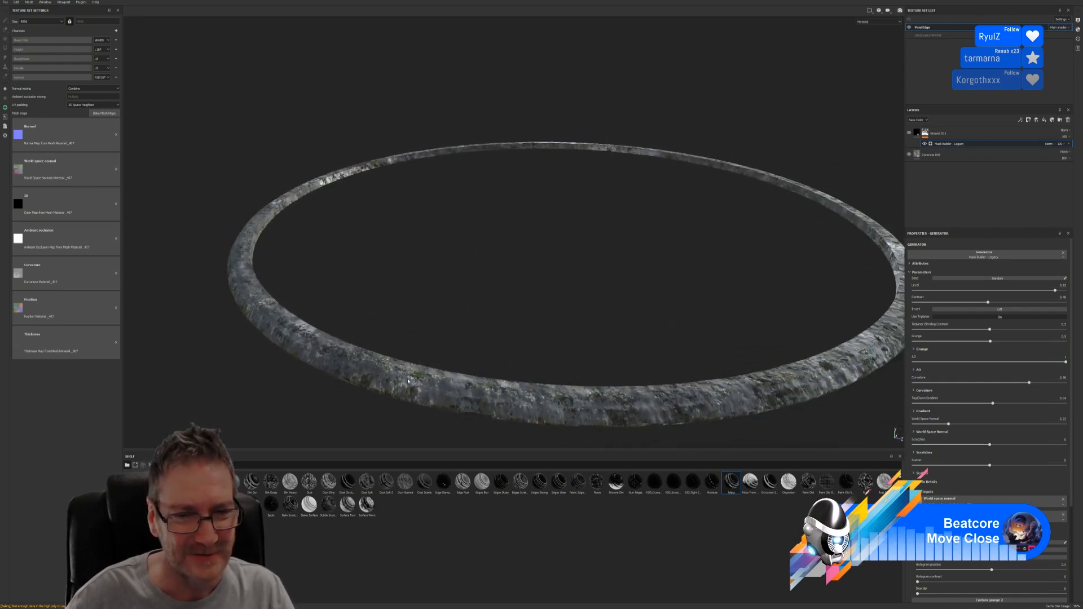
pyautogui.scroll(-2, 409, 377)
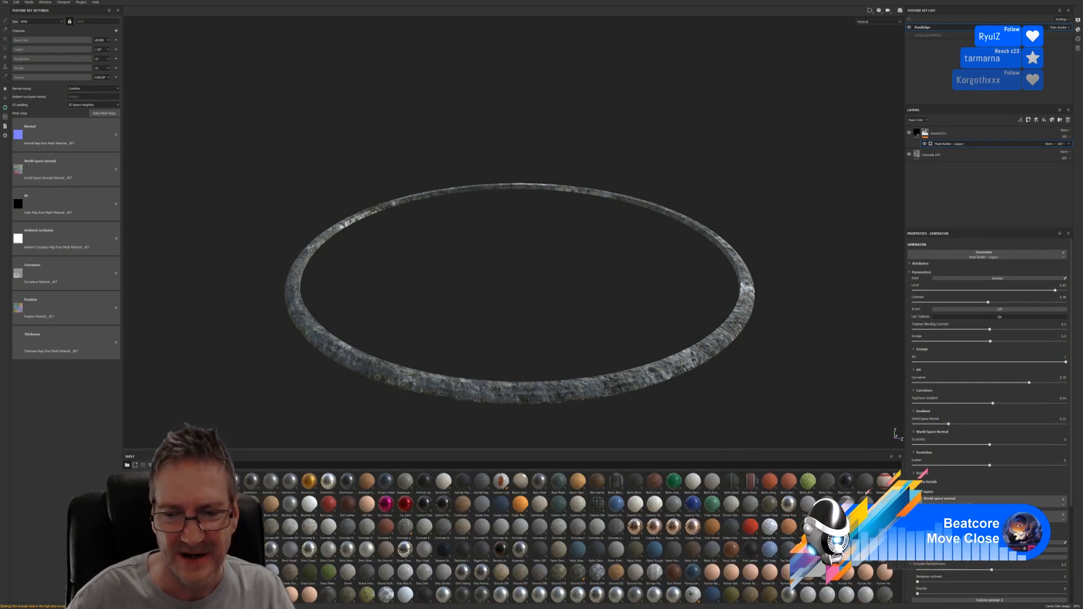
# Browse the shelf's materials, previewing ground and rock types, for another surface layer for the ring
pyautogui.moveTo(883, 587)
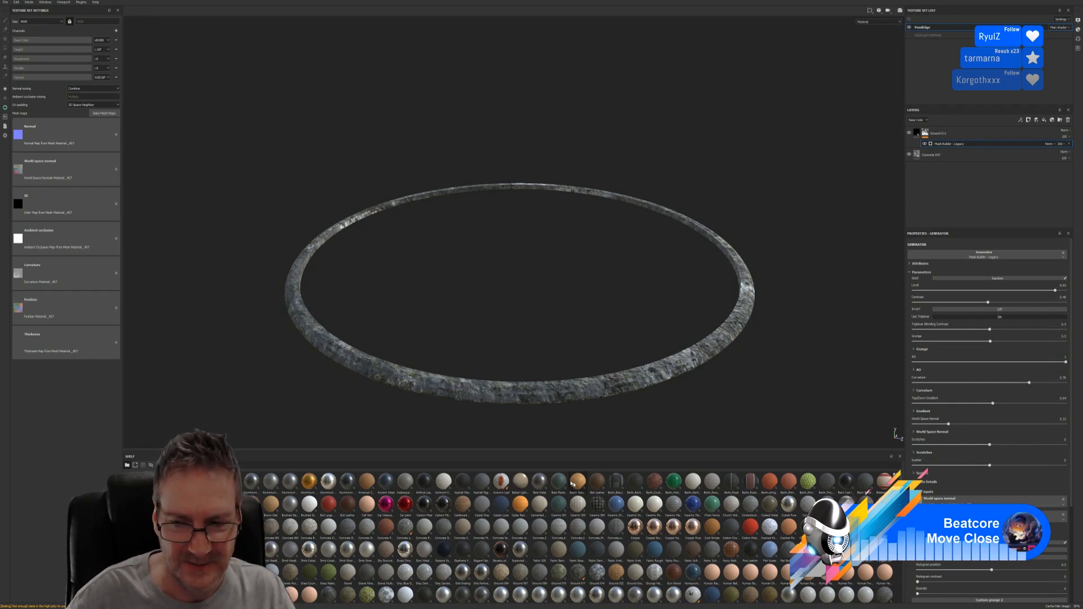
pyautogui.scroll(-3, 416, 546)
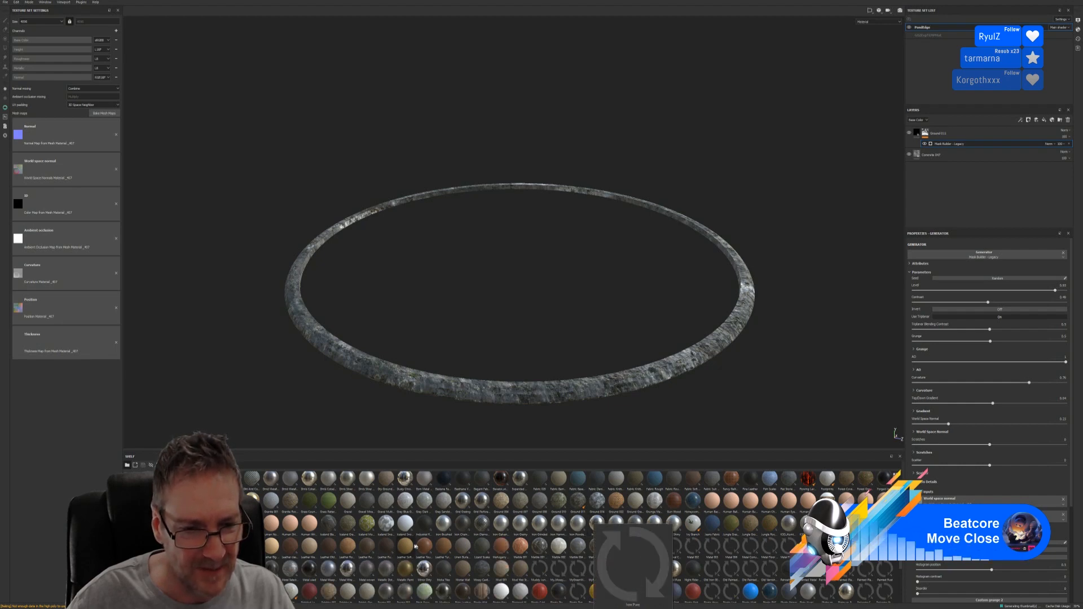
pyautogui.moveTo(290, 546)
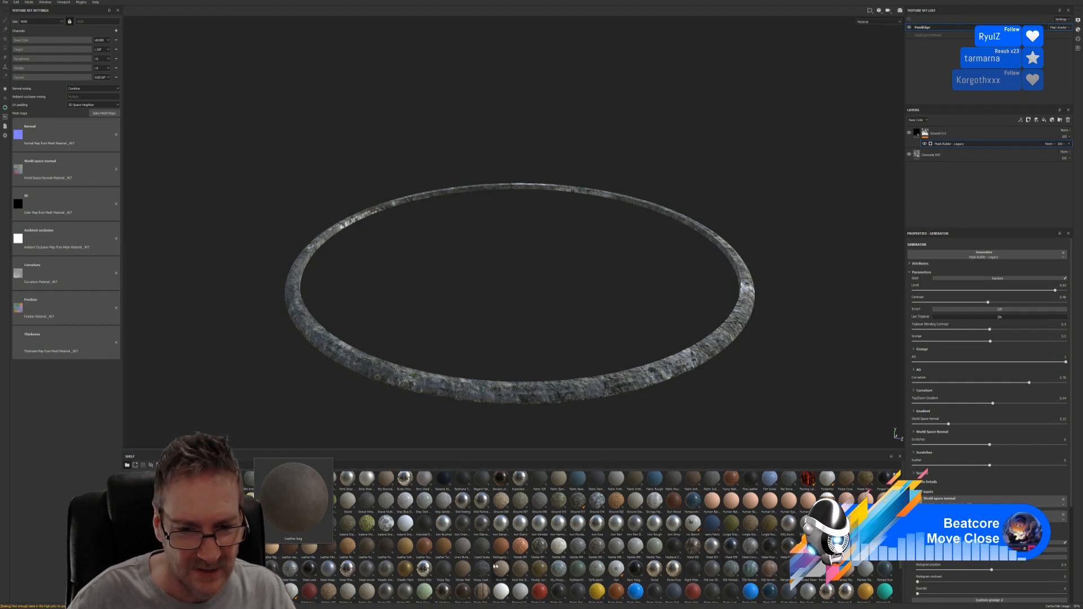
pyautogui.moveTo(467, 570)
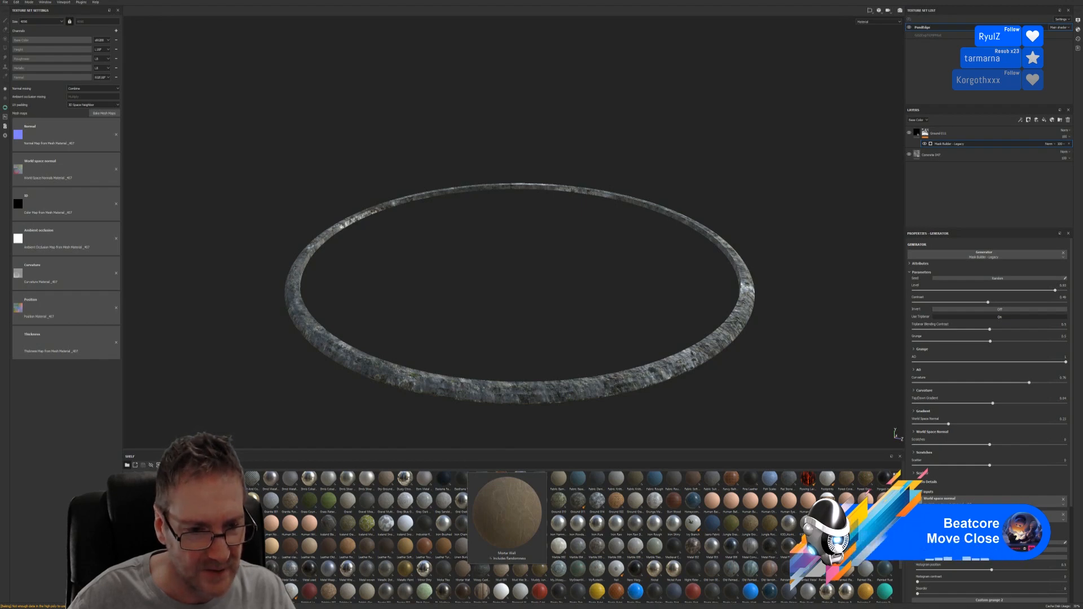
pyautogui.scroll(3, 337, 534)
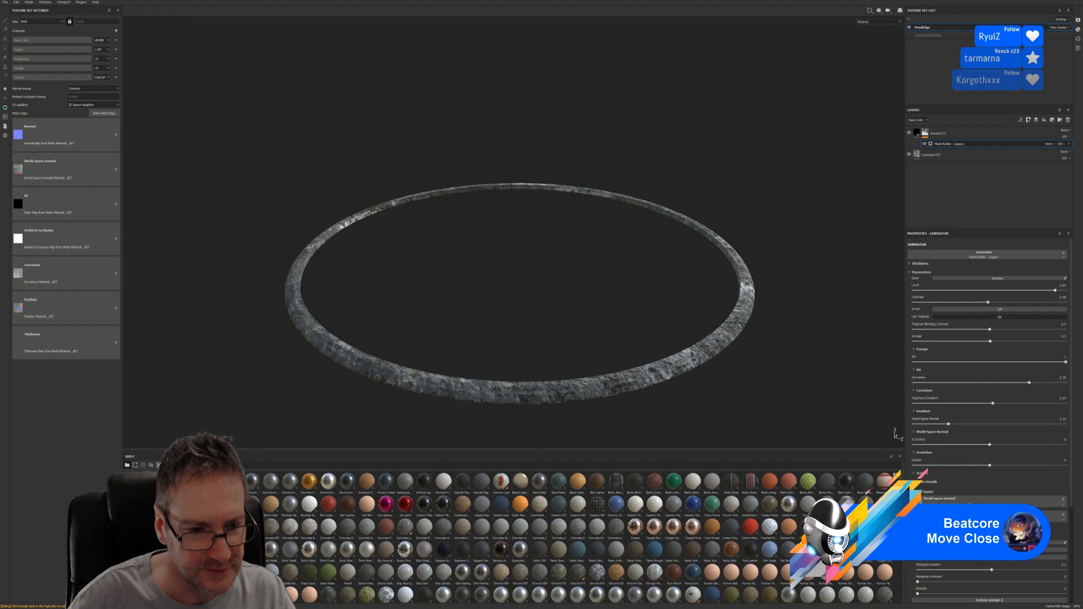
pyautogui.moveTo(309, 481)
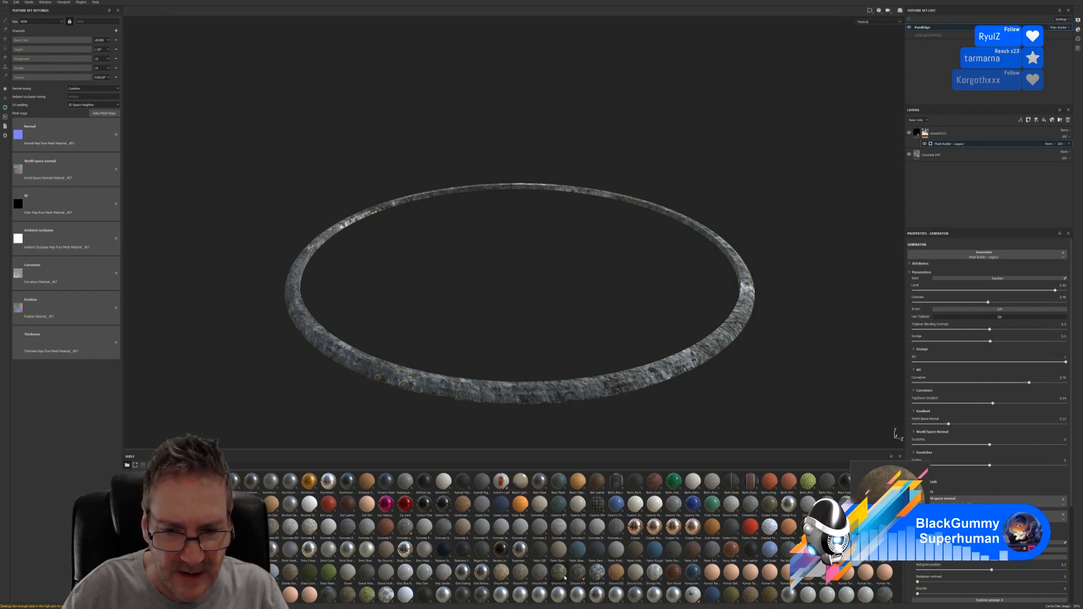
pyautogui.moveTo(564, 577)
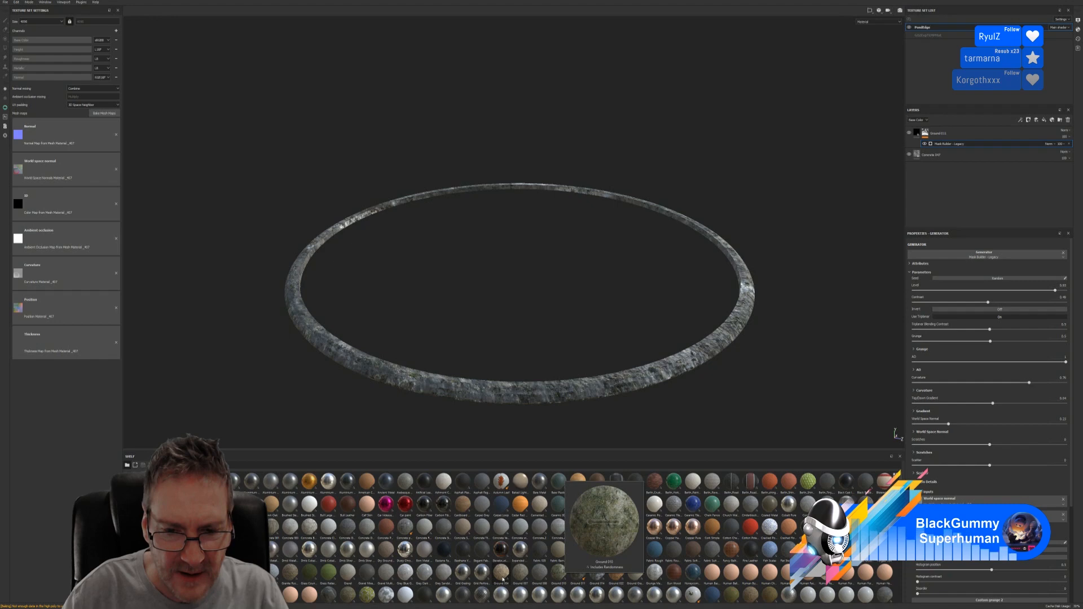
pyautogui.moveTo(527, 579)
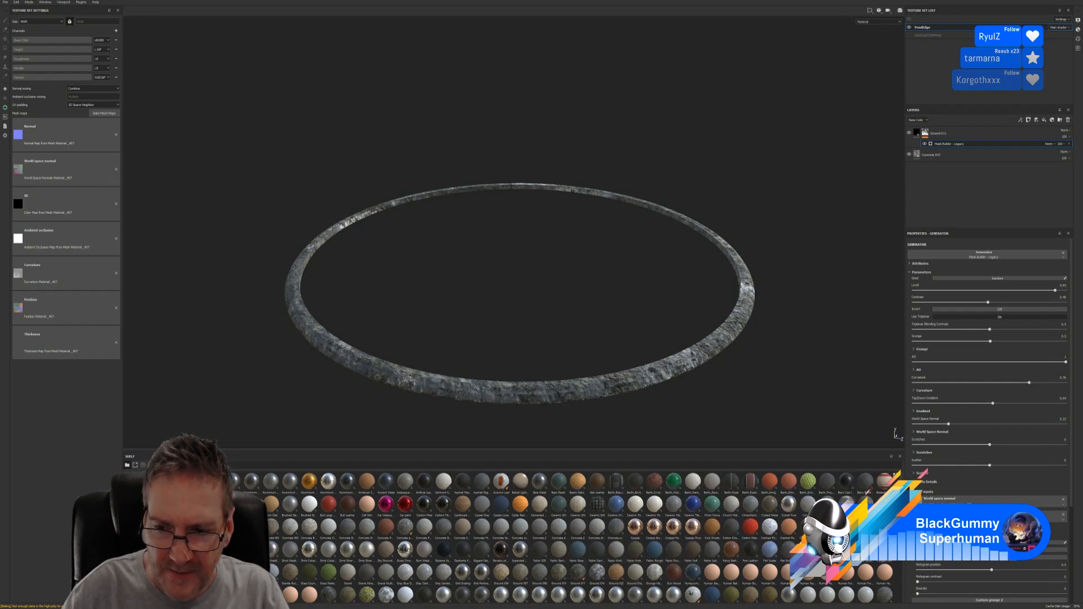
pyautogui.moveTo(862, 550)
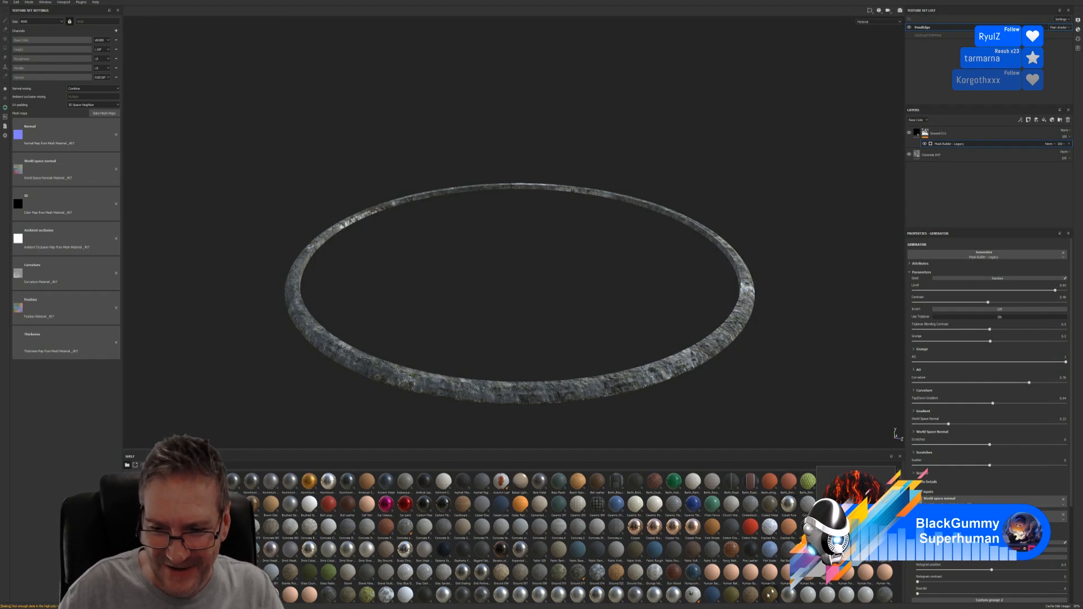
pyautogui.scroll(-10, 756, 564)
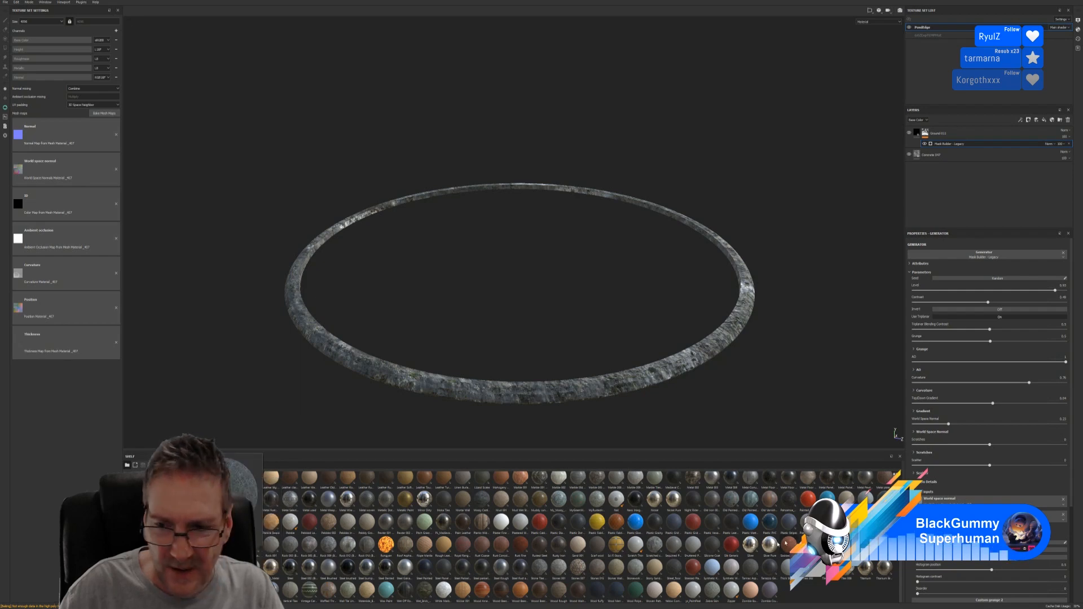
pyautogui.scroll(3, 564, 535)
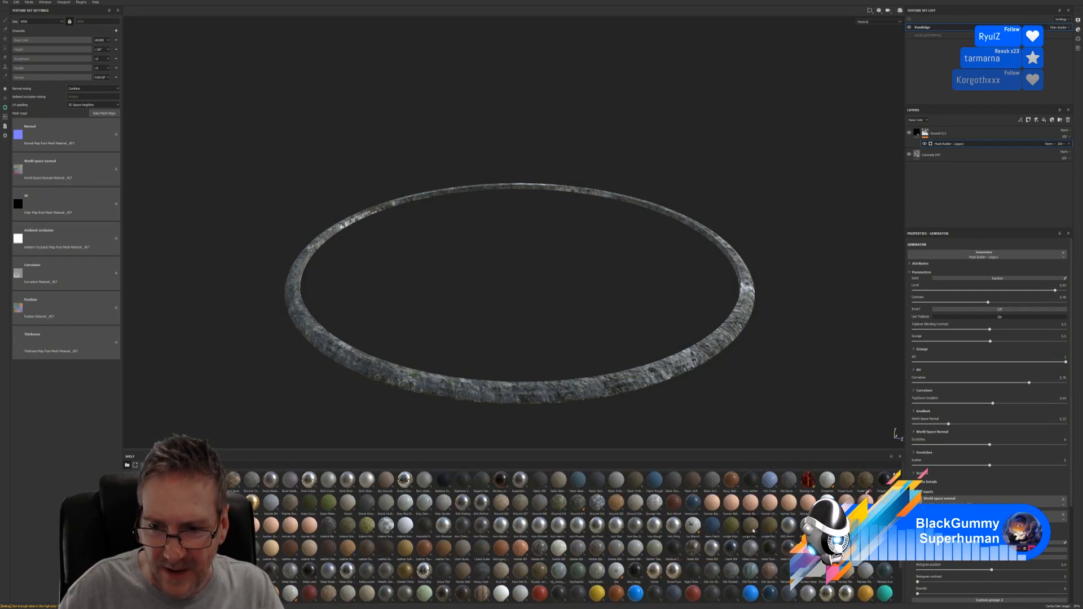
pyautogui.moveTo(753, 531)
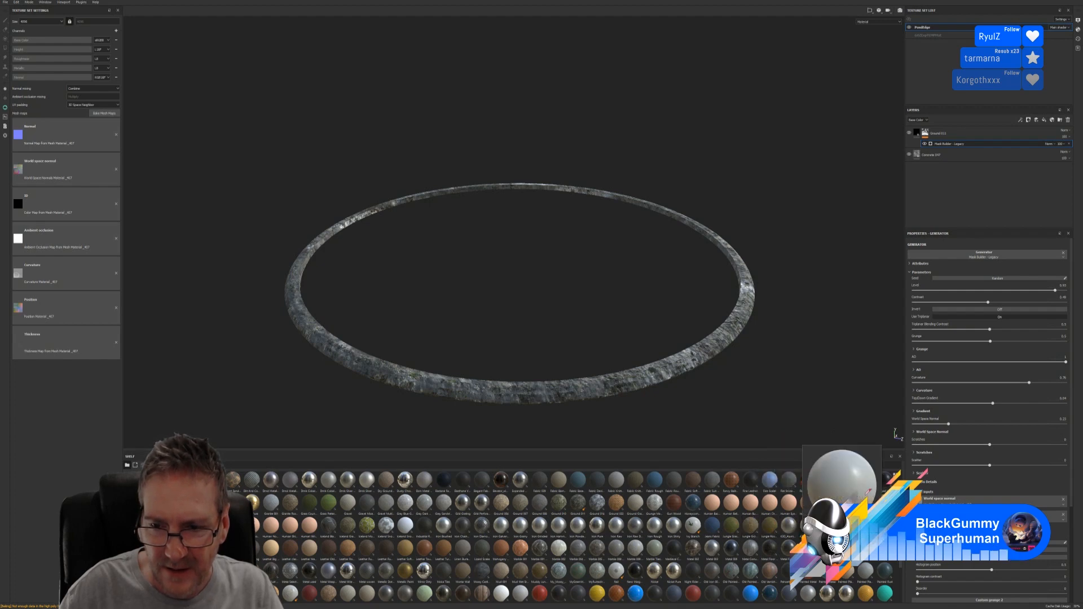
pyautogui.scroll(3, 835, 588)
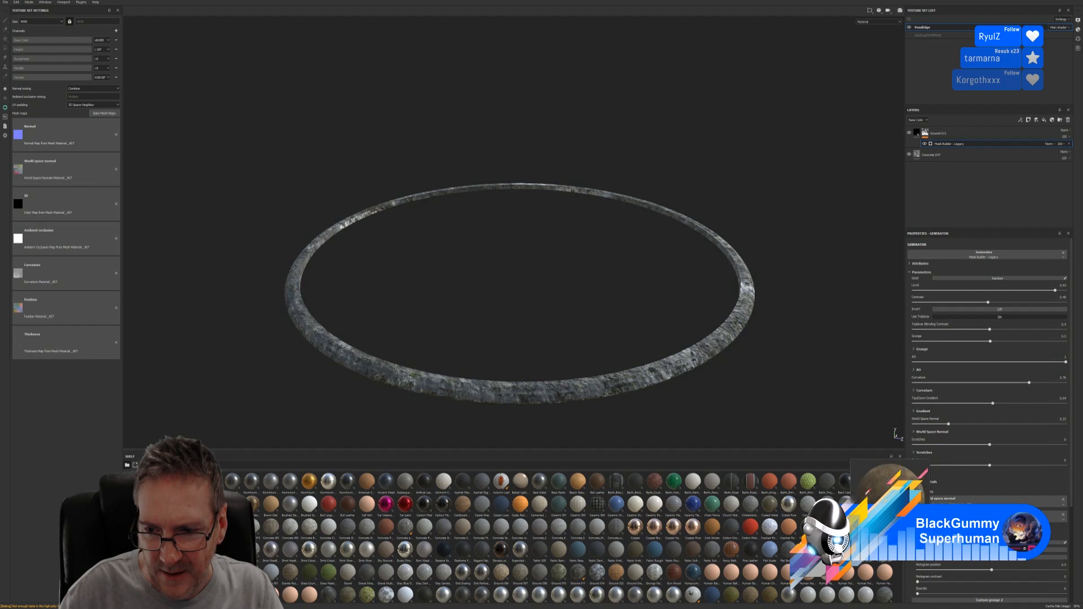
# Try the dry forest ground material as a top layer on the ring and delete that layer
pyautogui.moveTo(870, 563); pyautogui.dragTo(550, 395)
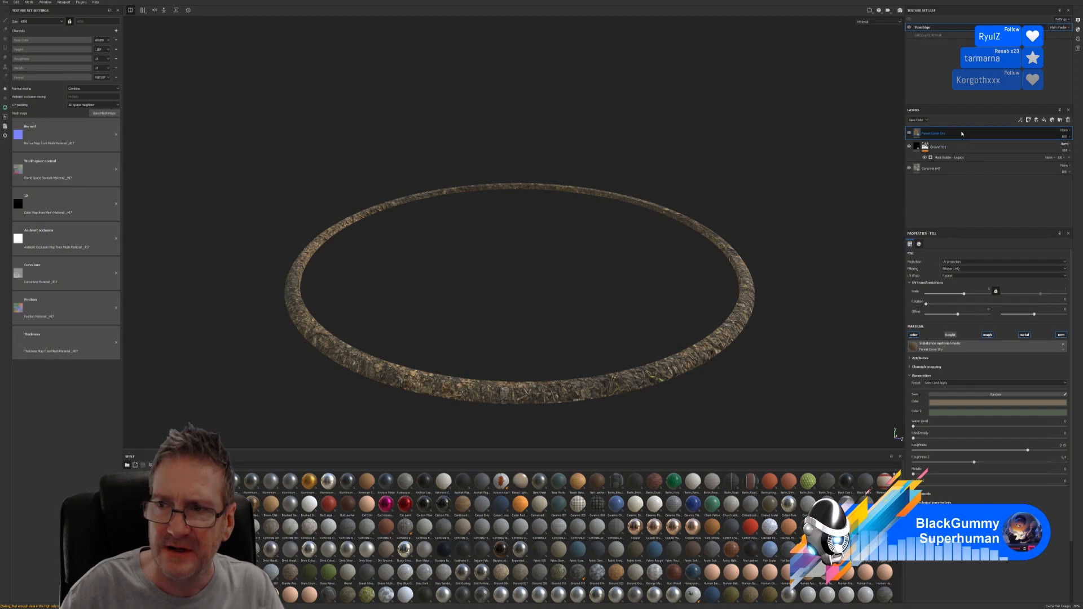
pyautogui.press('Delete')
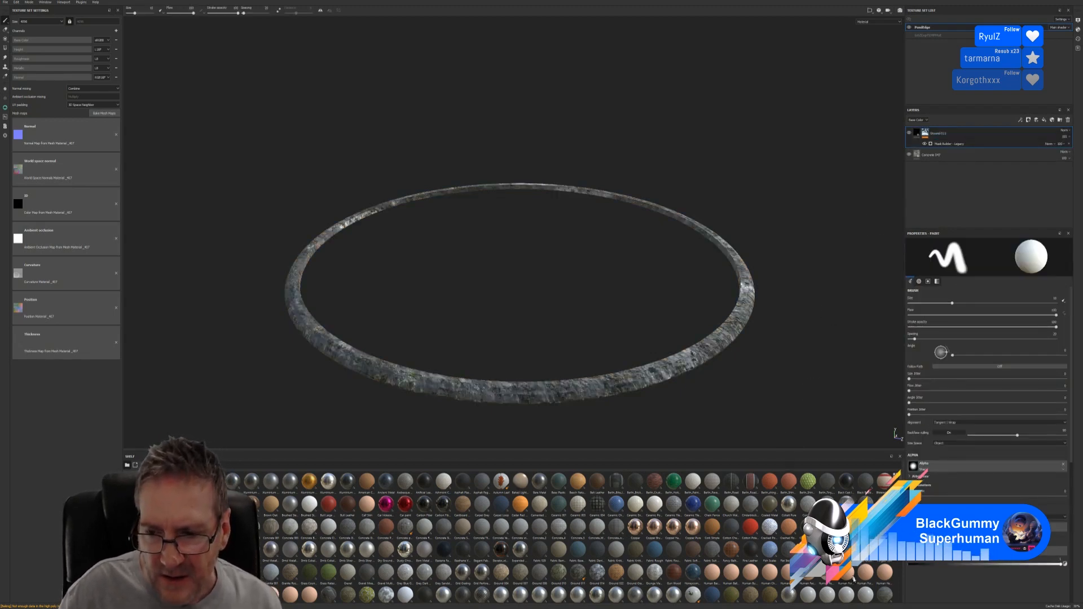
# Apply the Granite Rock Mossy material to the ring as a new fill layer above the ground layer
pyautogui.moveTo(721, 565)
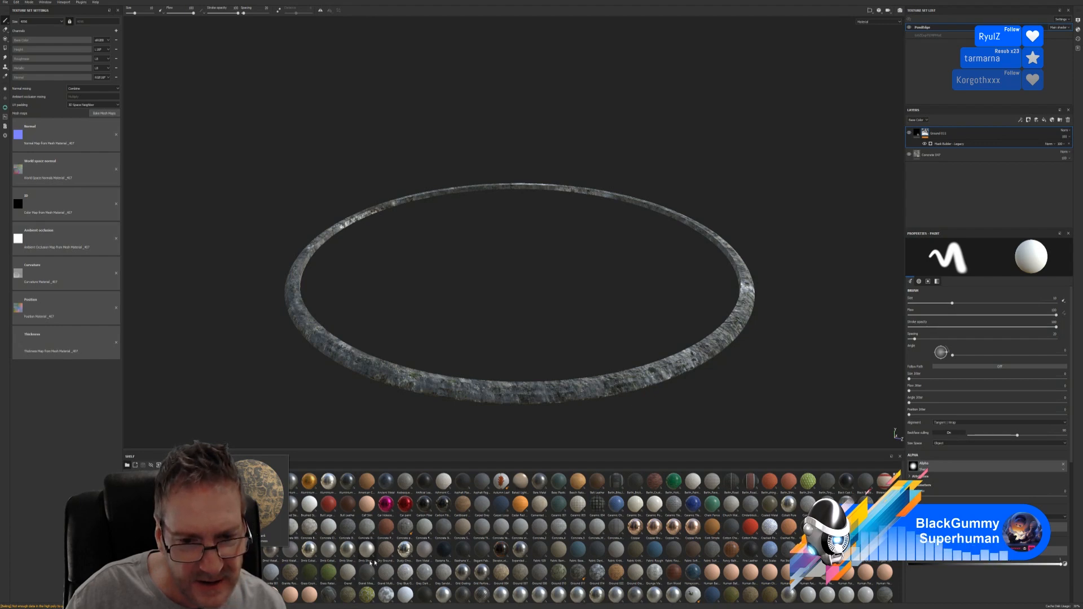
pyautogui.moveTo(294, 573)
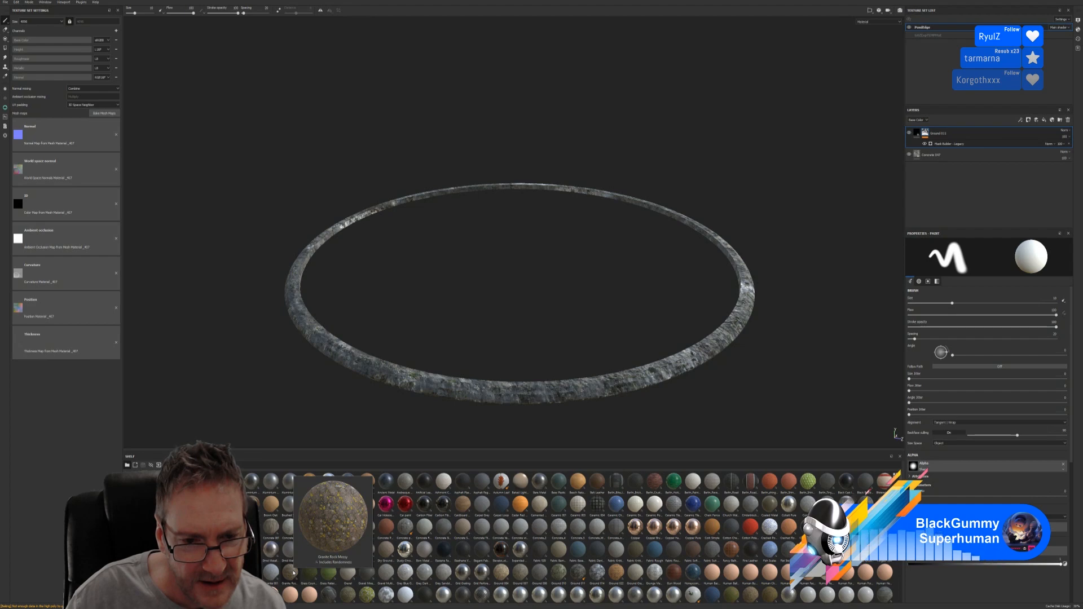
pyautogui.moveTo(293, 573); pyautogui.dragTo(518, 390)
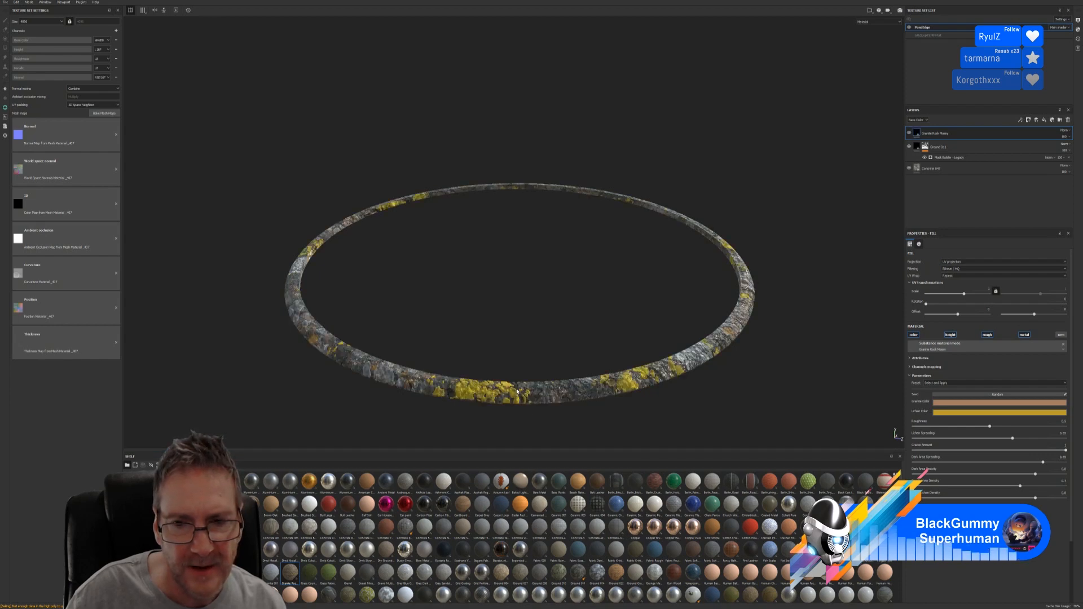
pyautogui.moveTo(534, 312)
pyautogui.keyDown('alt'); pyautogui.mouseDown()
pyautogui.moveTo(464, 337)
pyautogui.moveTo(526, 336)
pyautogui.moveTo(542, 322)
pyautogui.mouseUp(); pyautogui.keyUp('alt')
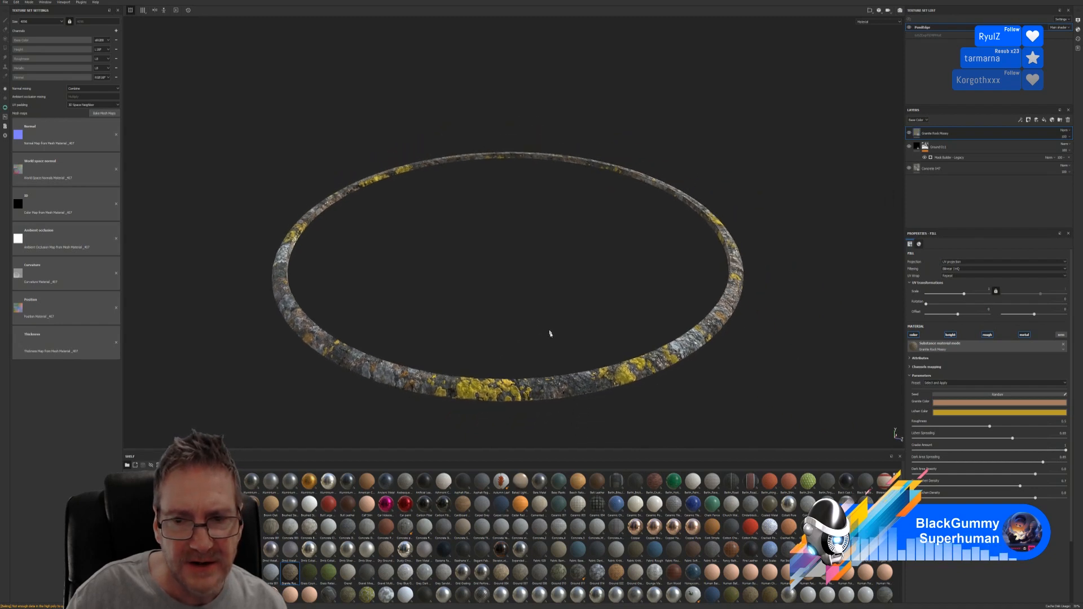
pyautogui.scroll(2, 521, 411)
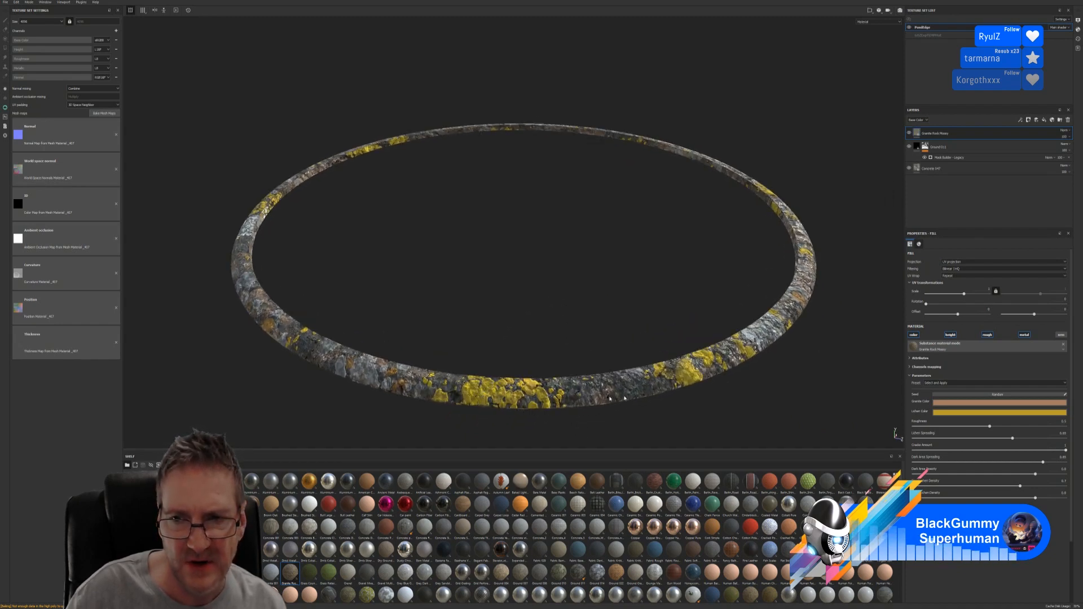
# Change the Granite Rock Mossy layer's lichen color, trying several greens and ending on a very pale, desaturated green
pyautogui.click(1006, 412)
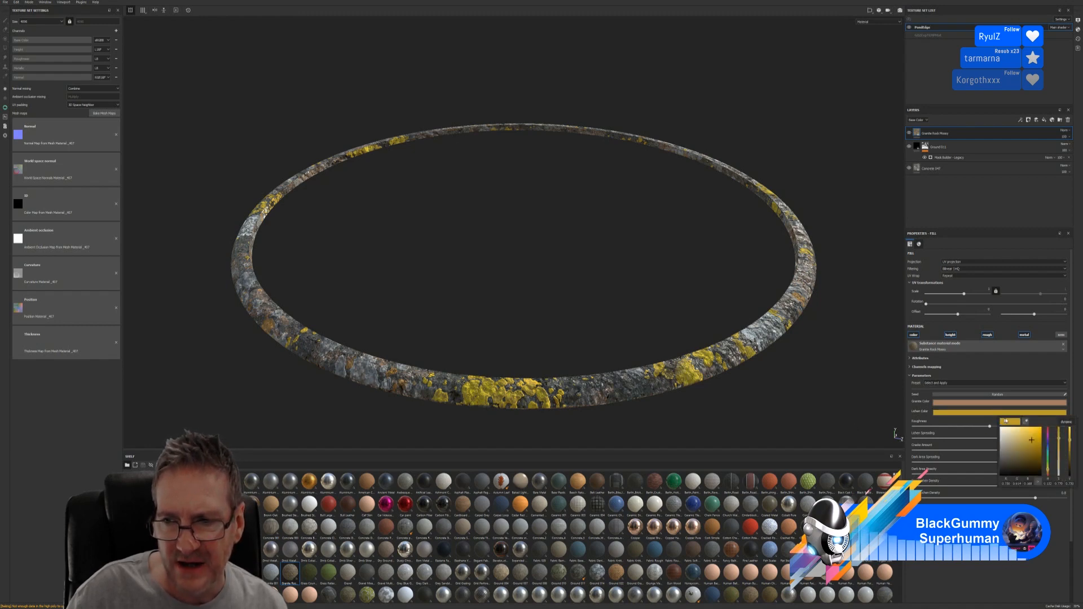
pyautogui.click(1048, 461)
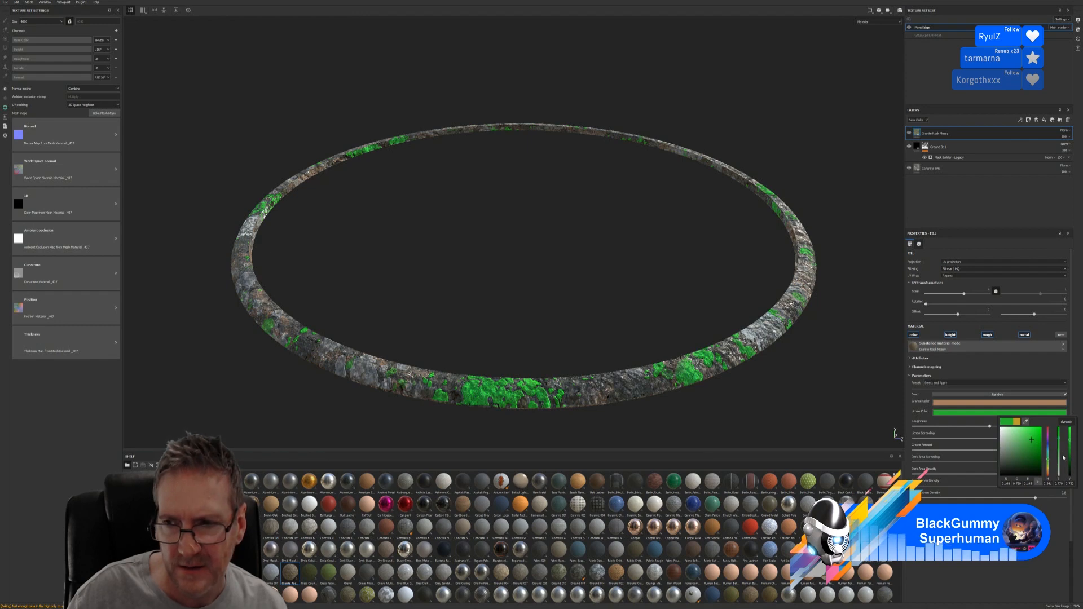
pyautogui.click(1060, 452)
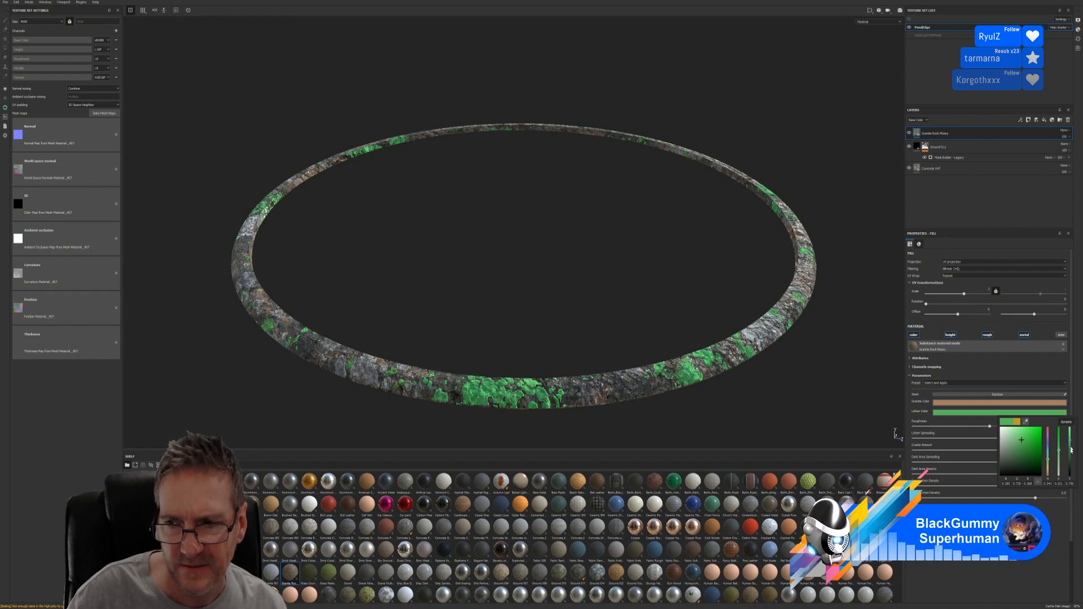
pyautogui.click(1070, 451)
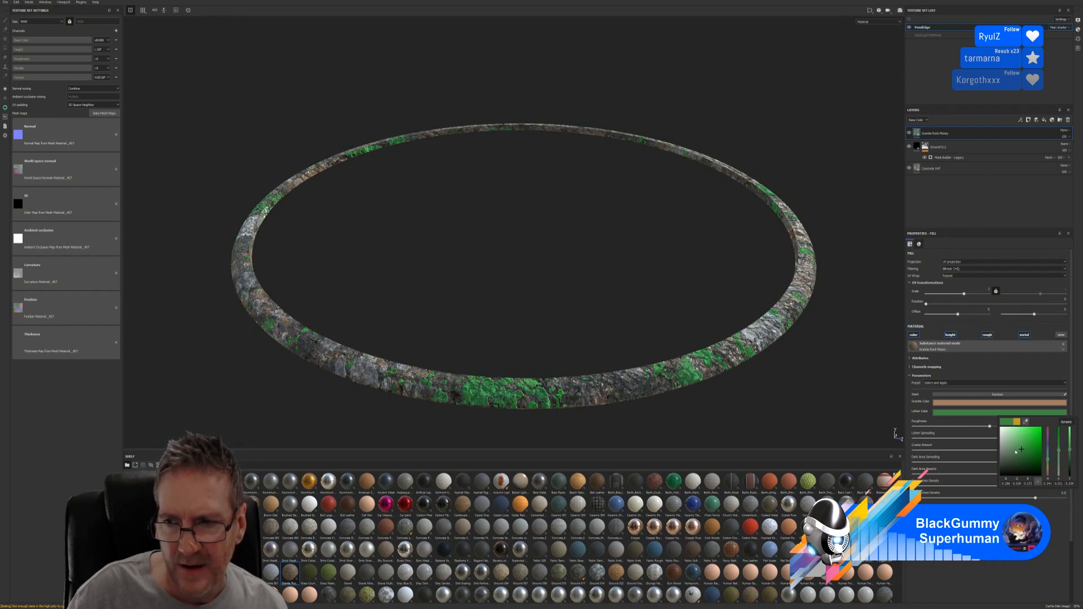
pyautogui.moveTo(1015, 452); pyautogui.dragTo(1017, 450)
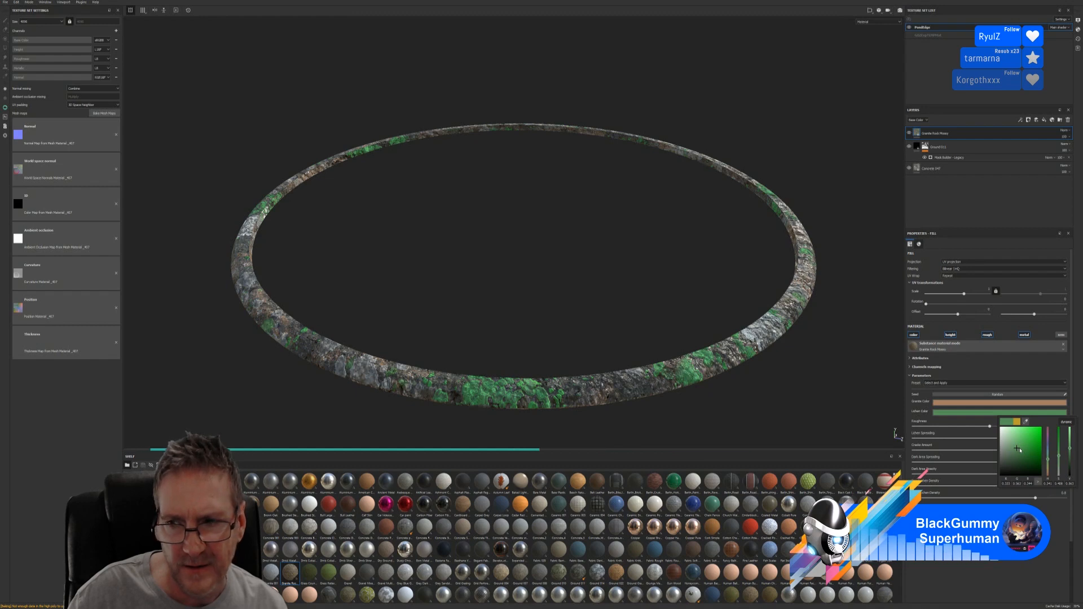
pyautogui.click(1013, 442)
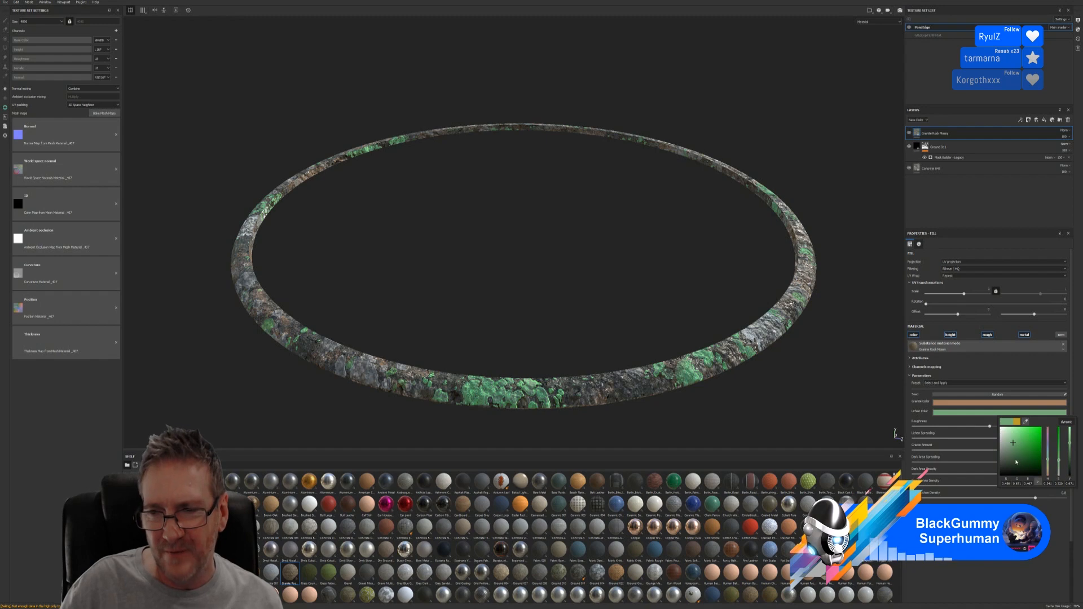
pyautogui.moveTo(1020, 452); pyautogui.dragTo(1017, 457)
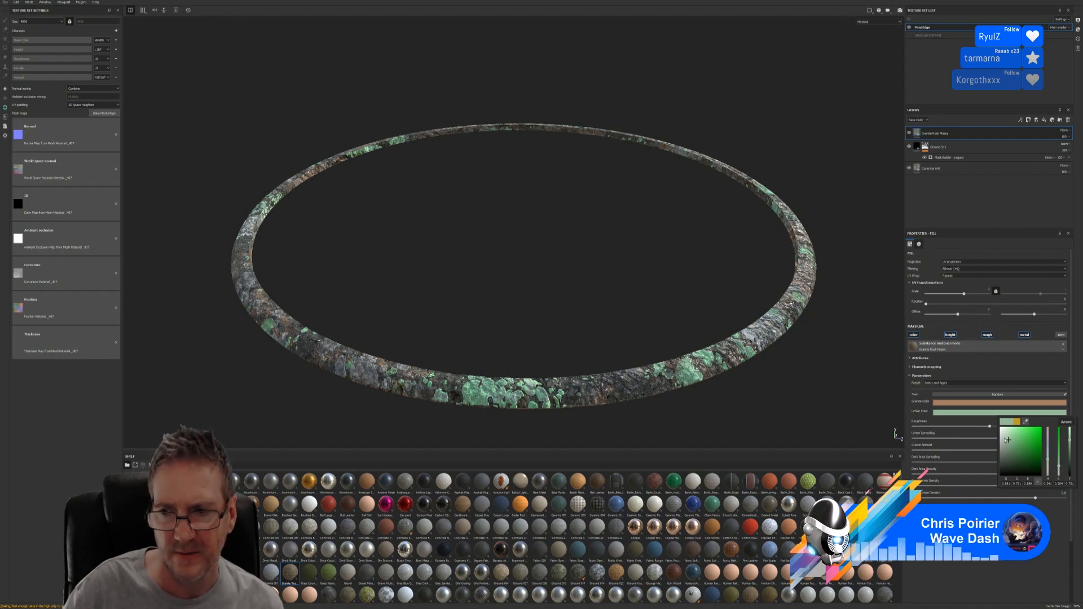
pyautogui.moveTo(1008, 440); pyautogui.dragTo(1008, 434)
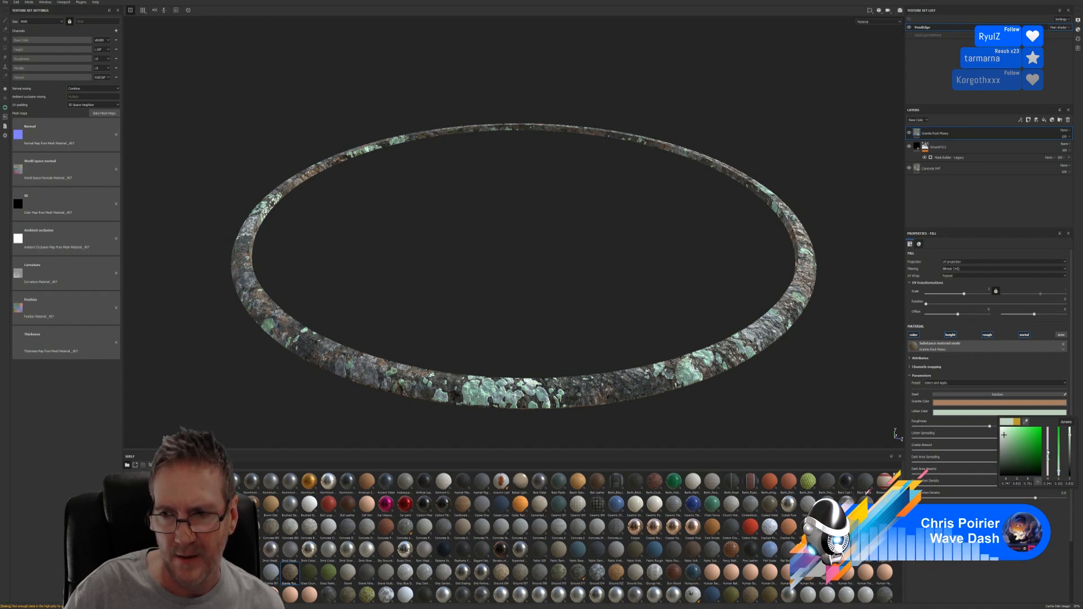
# Finish adjusting the Granite Rock Mossy layer's lichen color and slightly increase its UV scale so the pattern tiles more finely around the ring
pyautogui.moveTo(1048, 456); pyautogui.dragTo(1048, 461)
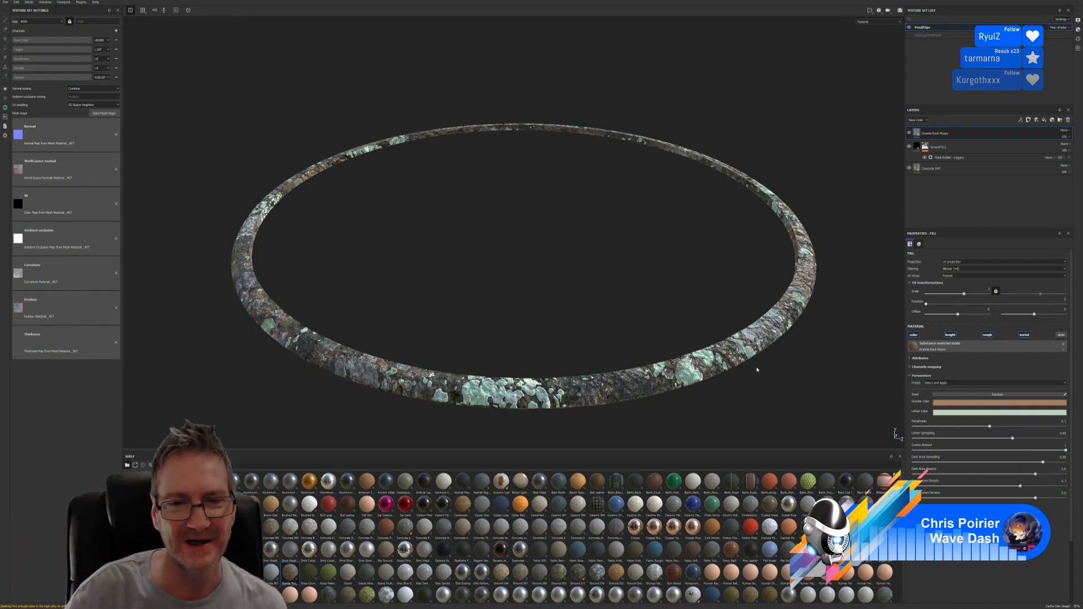
pyautogui.keyDown('alt'); pyautogui.moveTo(686, 370); pyautogui.dragTo(444, 304); pyautogui.keyUp('alt')
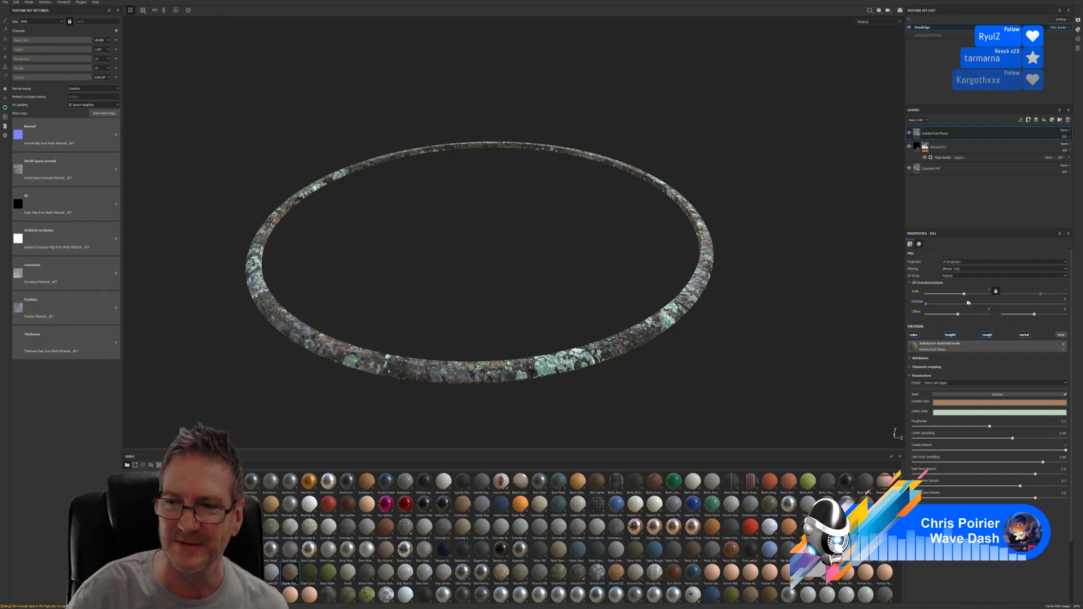
pyautogui.moveTo(964, 294); pyautogui.dragTo(966, 294)
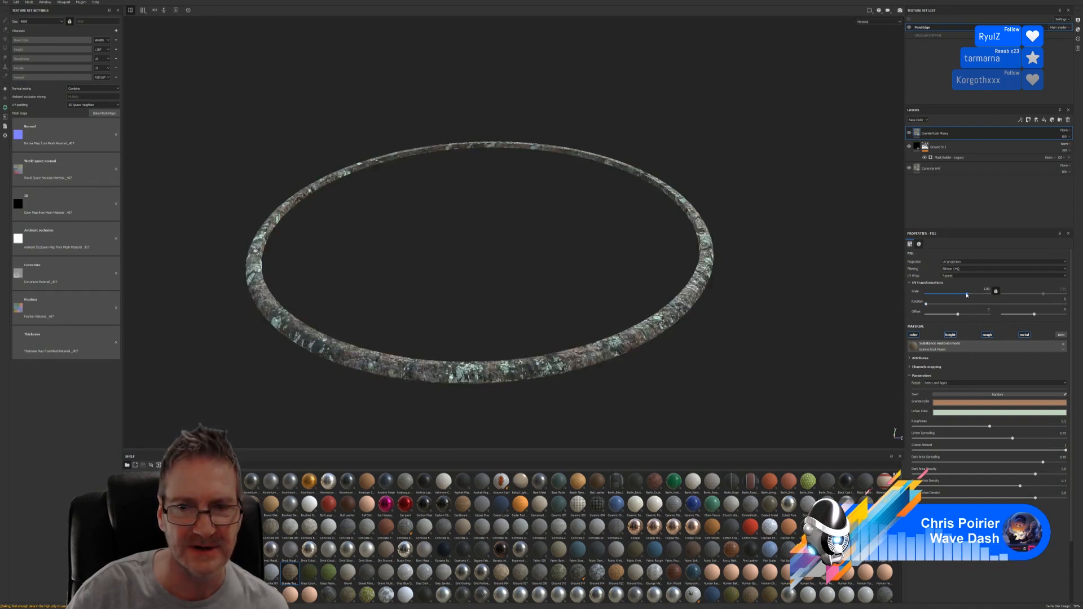
pyautogui.scroll(5, 416, 416)
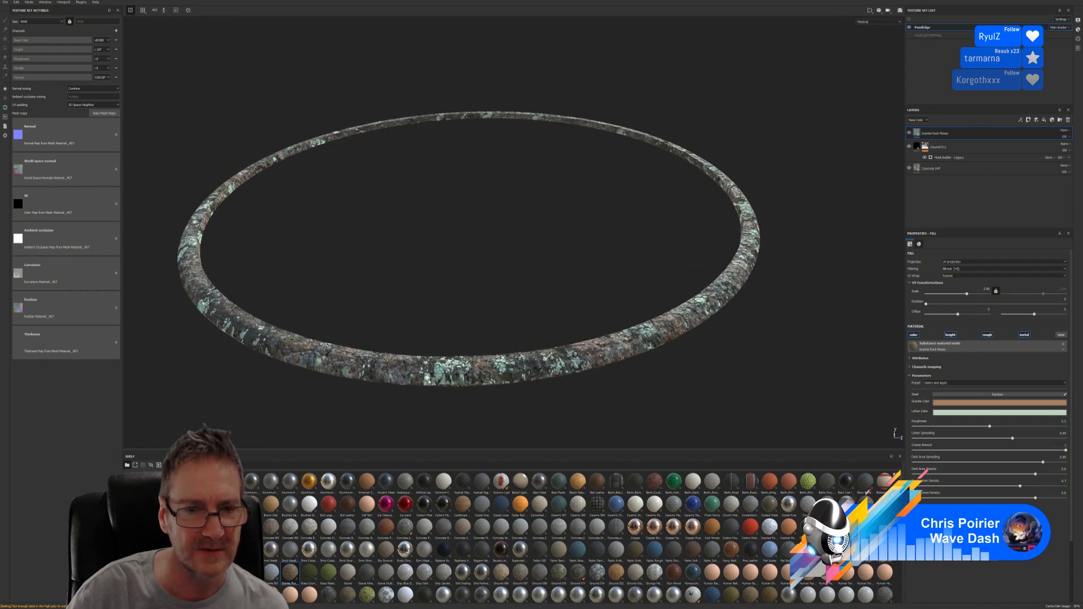
pyautogui.scroll(-1, 418, 372)
pyautogui.keyDown('alt'); pyautogui.moveTo(287, 357); pyautogui.dragTo(379, 341); pyautogui.keyUp('alt')
pyautogui.keyDown('alt'); pyautogui.moveTo(411, 334); pyautogui.dragTo(612, 333, button='middle'); pyautogui.keyUp('alt')
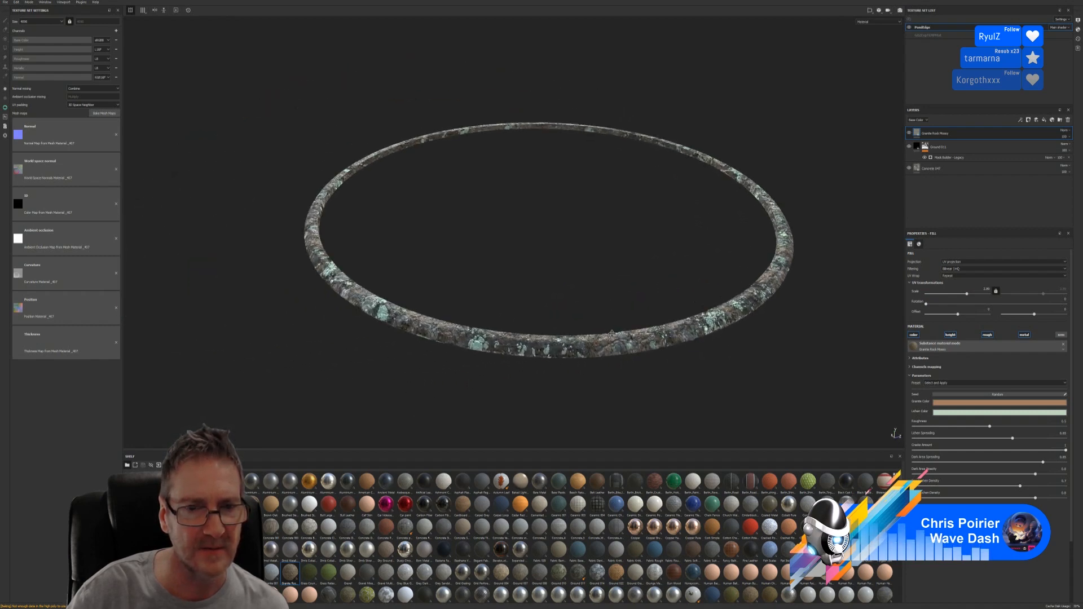
pyautogui.keyDown('alt'); pyautogui.moveTo(612, 333); pyautogui.dragTo(481, 343); pyautogui.keyUp('alt')
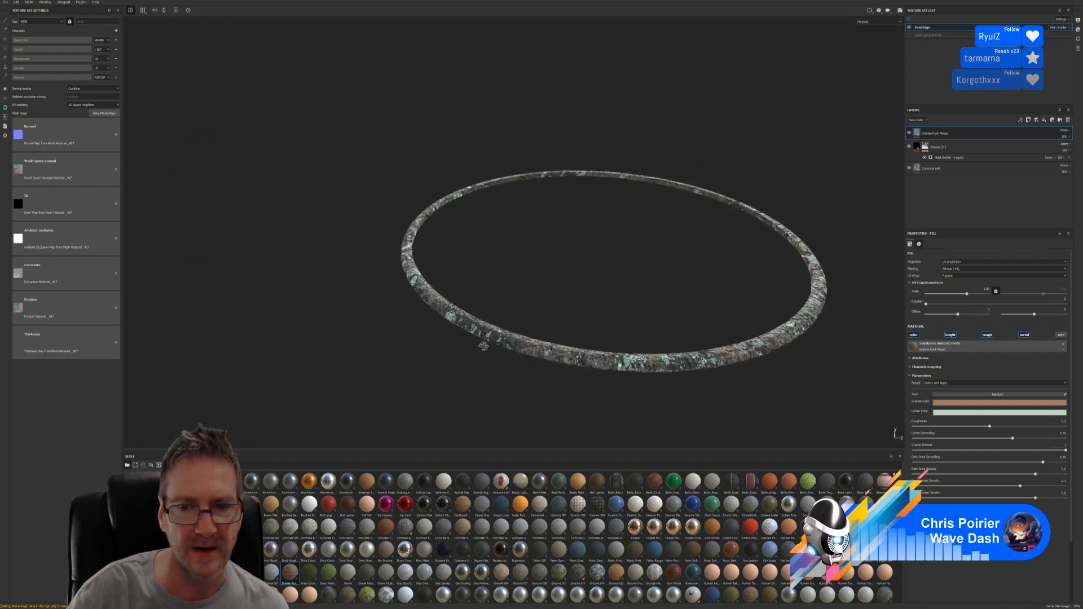
pyautogui.keyDown('alt'); pyautogui.moveTo(547, 326); pyautogui.dragTo(432, 323, button='middle'); pyautogui.keyUp('alt')
pyautogui.scroll(4, 460, 337)
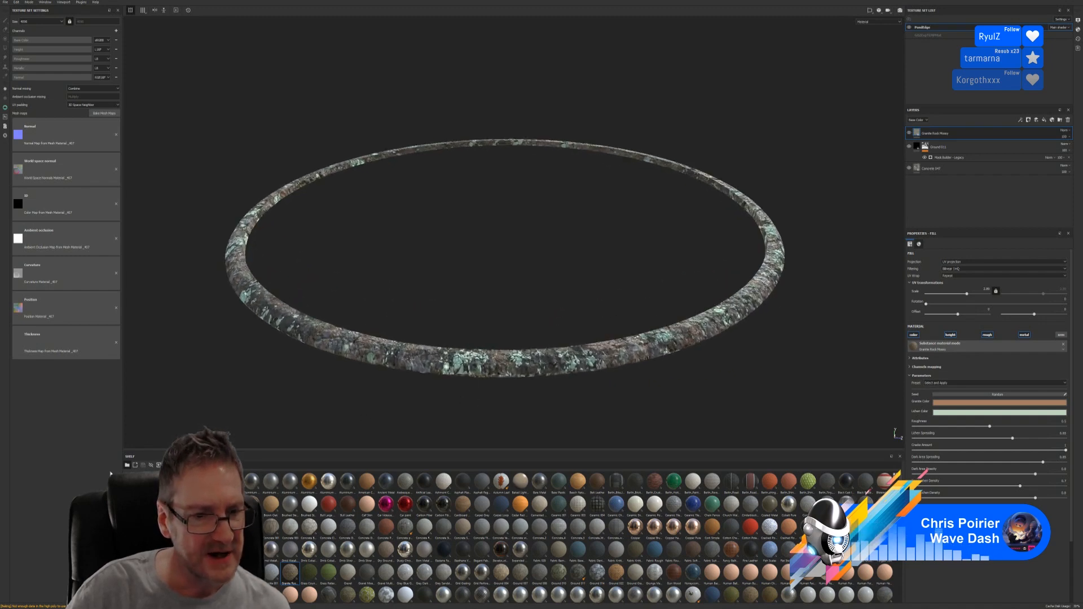
# Apply the Ground Dirt smart mask to the Granite Rock Mossy layer and select the mask's grunge map fill
pyautogui.click(138, 567)
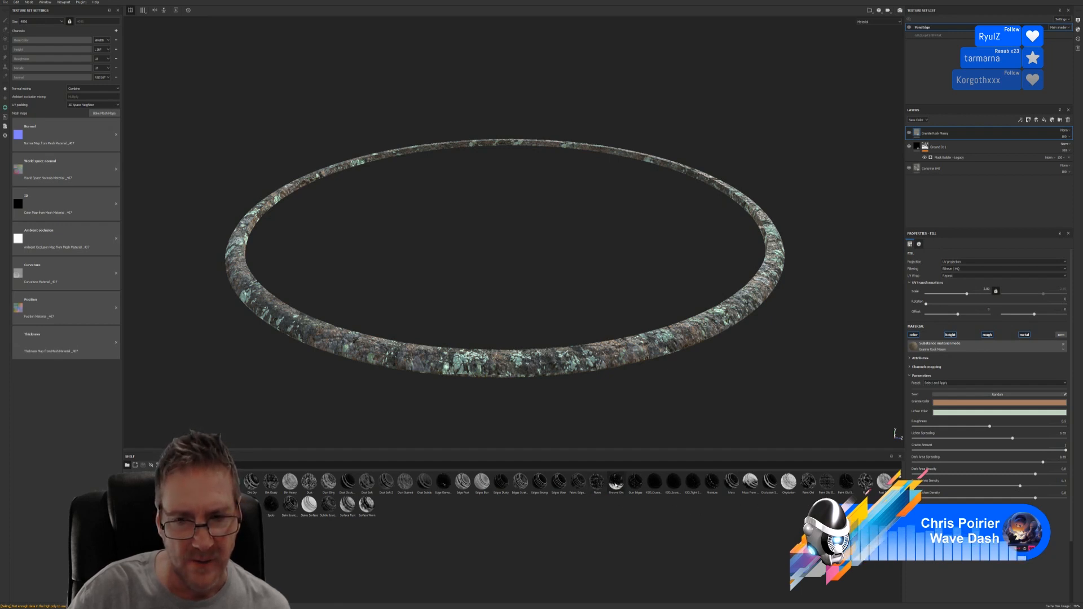
pyautogui.moveTo(615, 485)
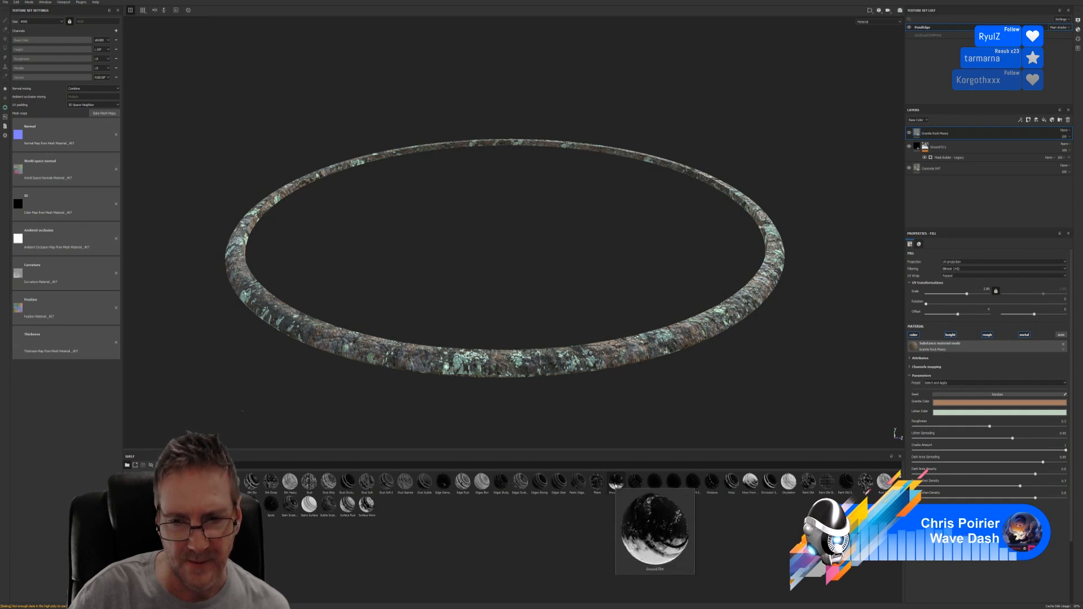
pyautogui.moveTo(615, 485)
pyautogui.mouseDown()
pyautogui.moveTo(773, 350)
pyautogui.moveTo(931, 141)
pyautogui.moveTo(951, 135)
pyautogui.mouseUp()
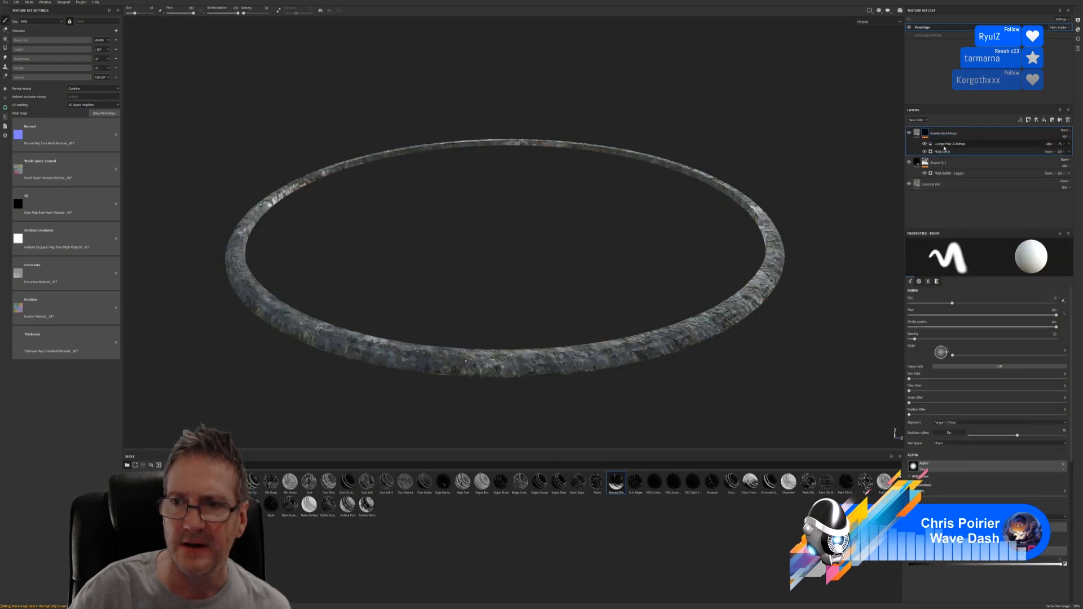
pyautogui.click(943, 146)
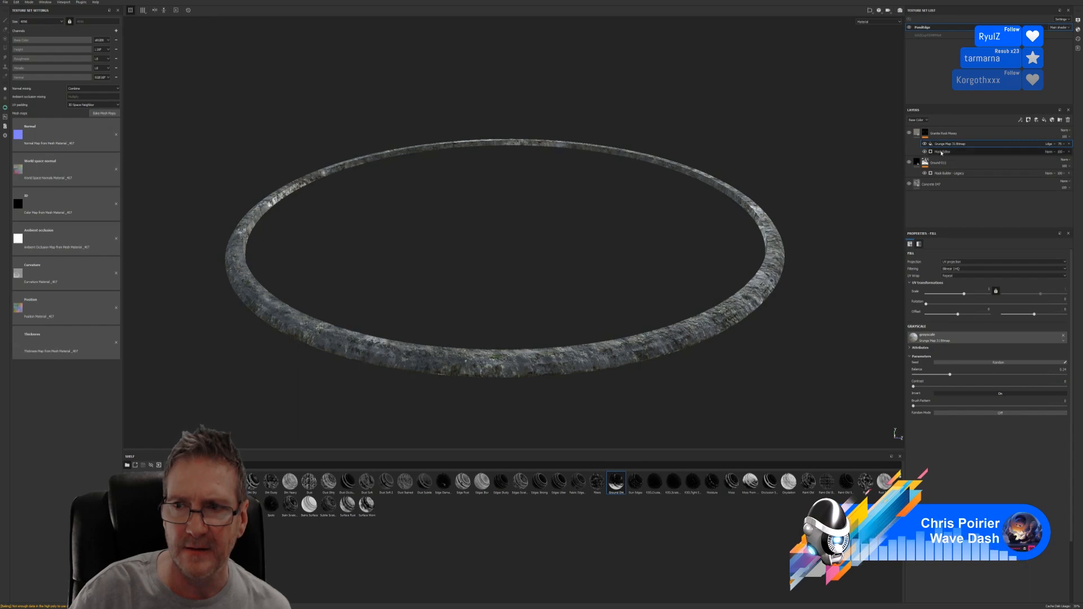
# Switch to 3ds Max, close the Send to Substance Painter window and minimize the program
pyautogui.hotkey('alt', 'Tab')
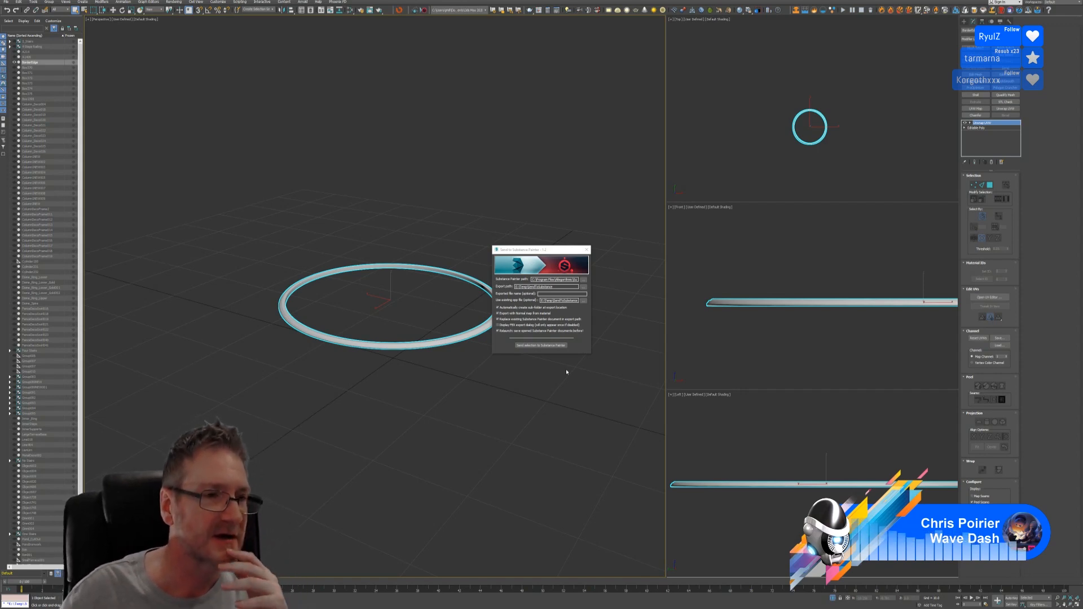
pyautogui.click(587, 249)
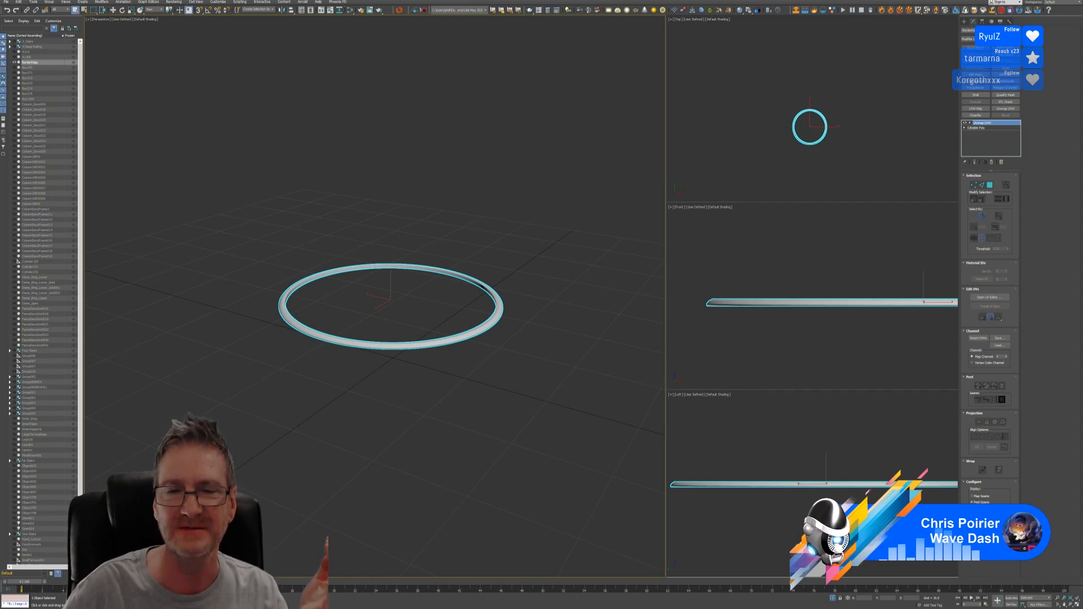
pyautogui.click(1058, 2)
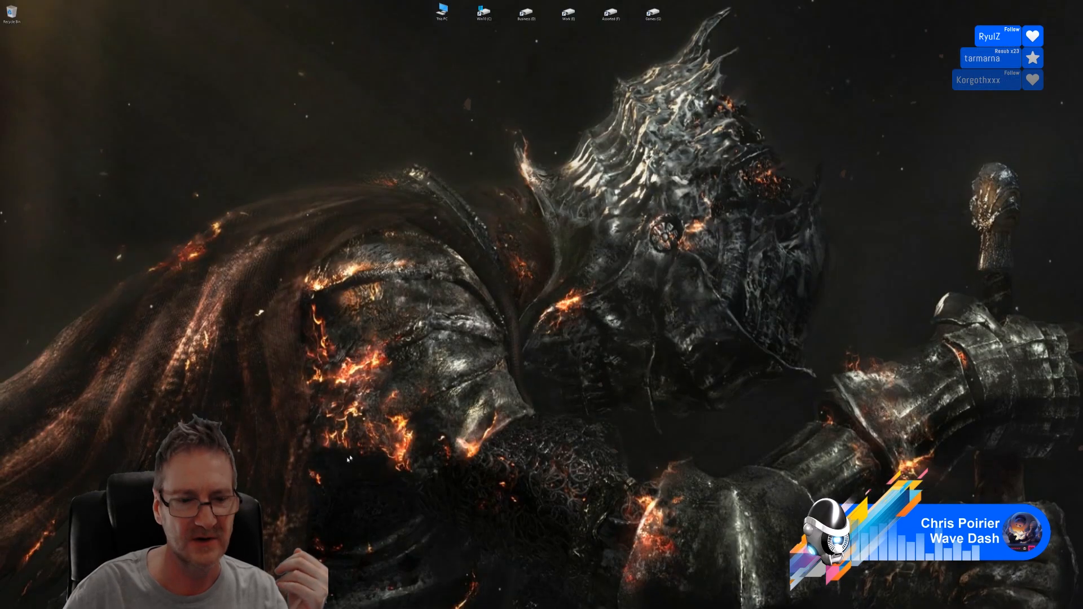
# Relaunch Substance Painter, dismiss the bug report and reopen the pool edge project from the recent files
pyautogui.press('super')
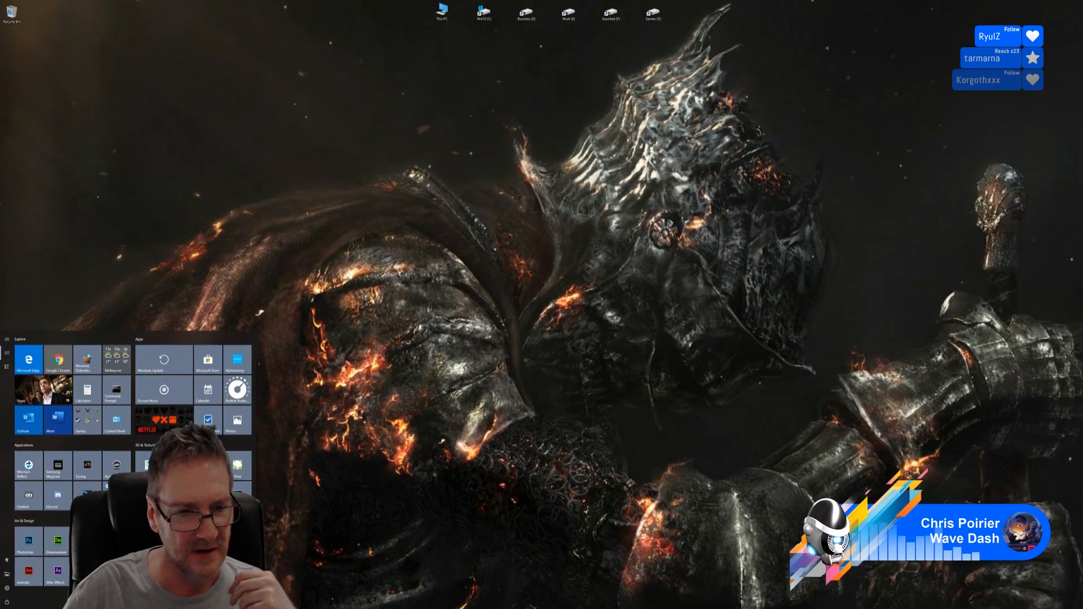
pyautogui.press('super')
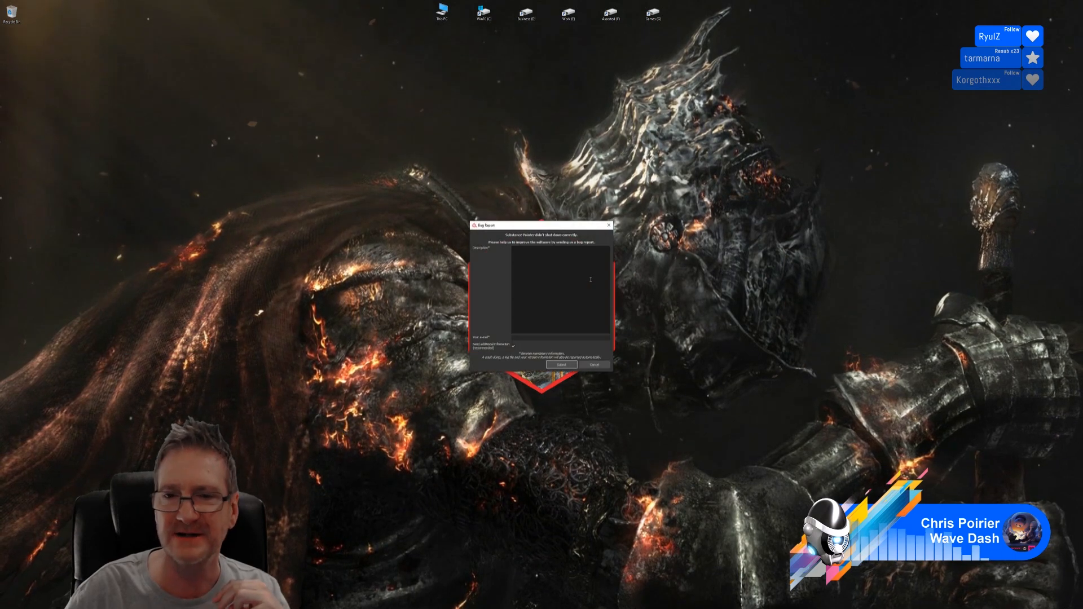
pyautogui.click(561, 365)
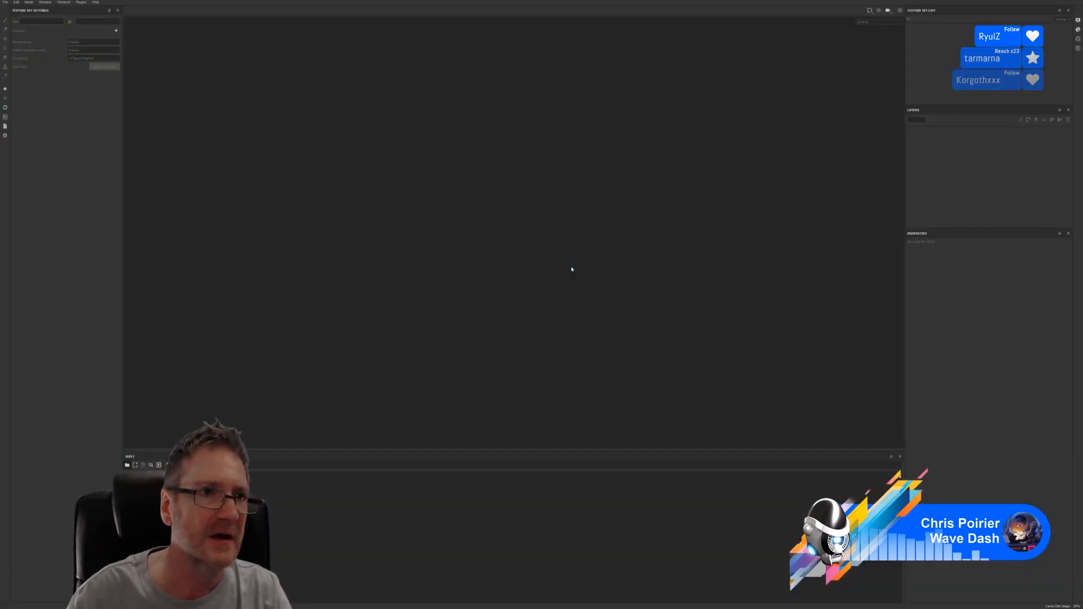
pyautogui.click(5, 3)
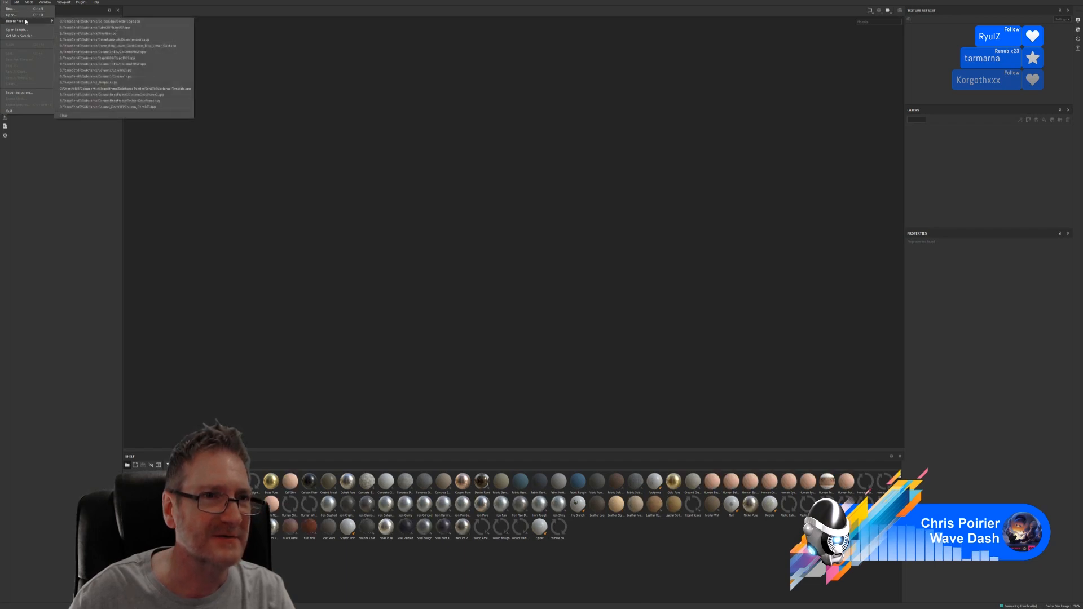
pyautogui.click(512, 186)
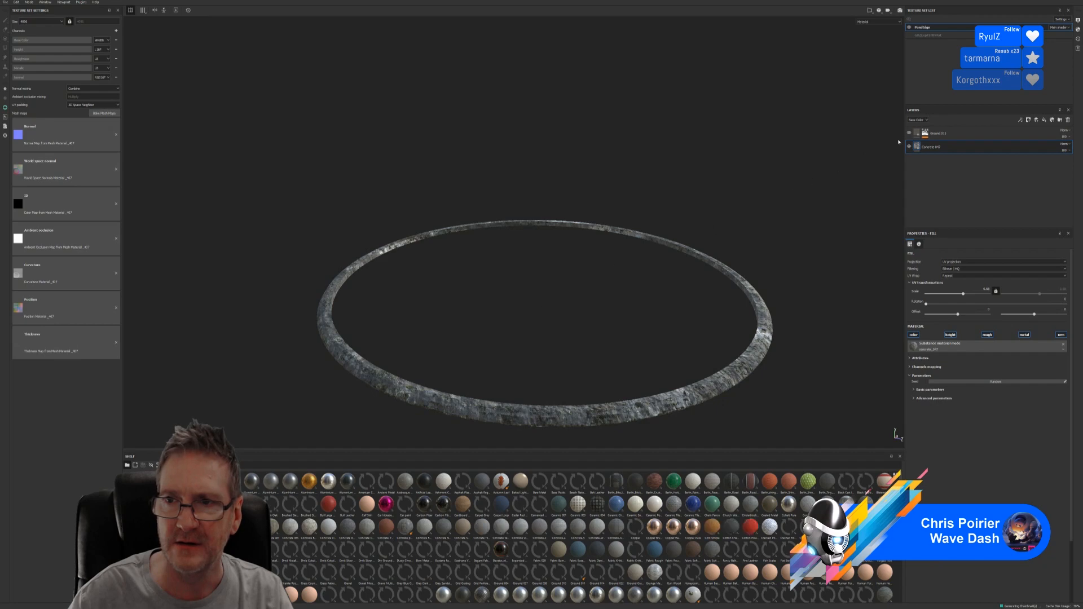
# Try a forest ground material from the shelf as a fill layer above the ground layer and delete that layer
pyautogui.click(939, 134)
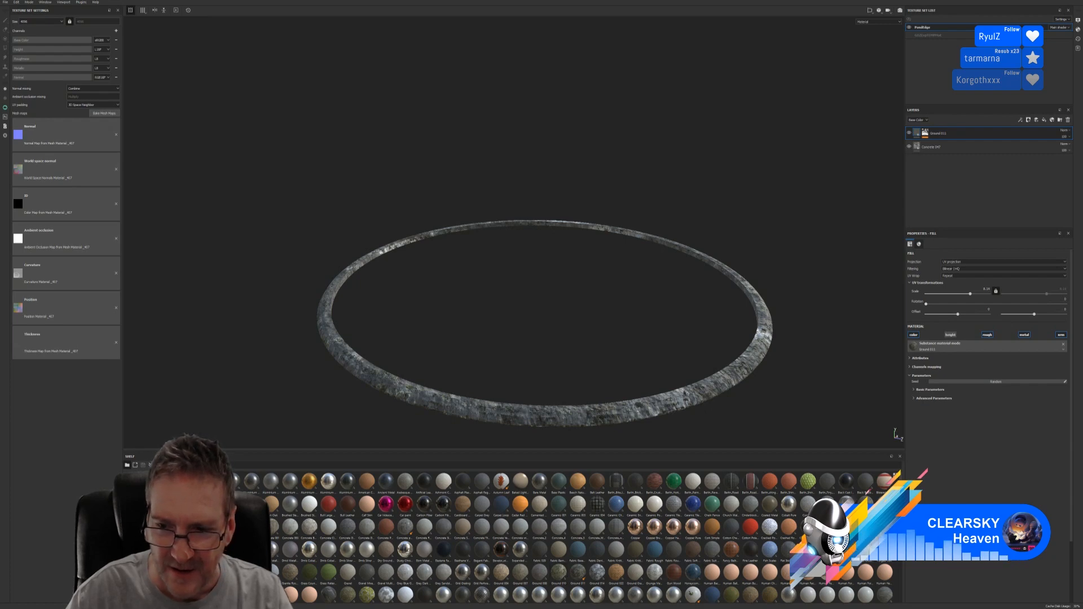
pyautogui.scroll(-3, 508, 535)
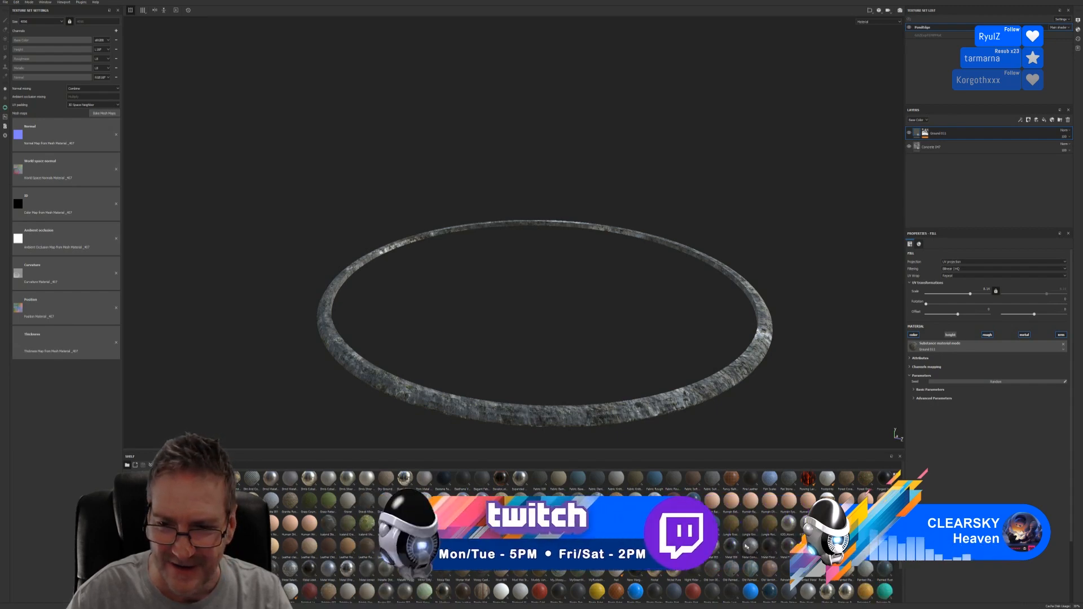
pyautogui.moveTo(728, 526)
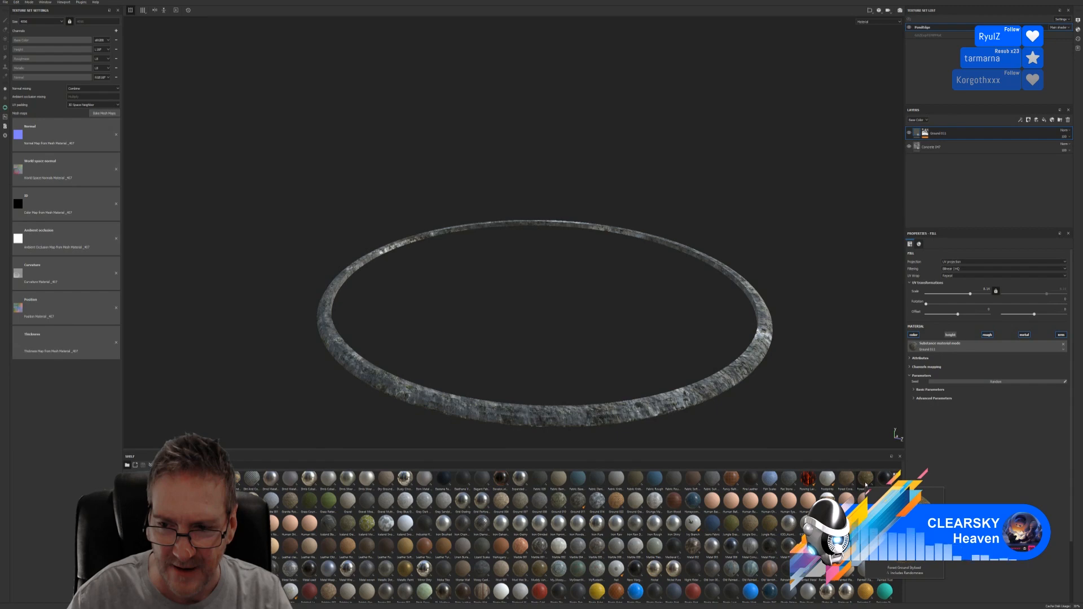
pyautogui.scroll(3, 865, 483)
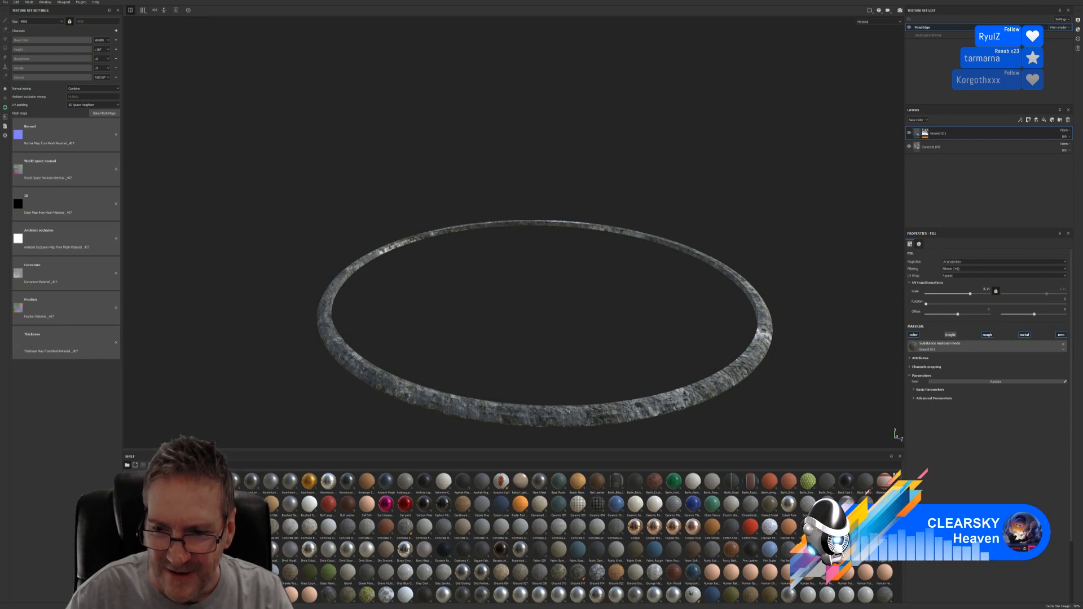
pyautogui.moveTo(885, 594)
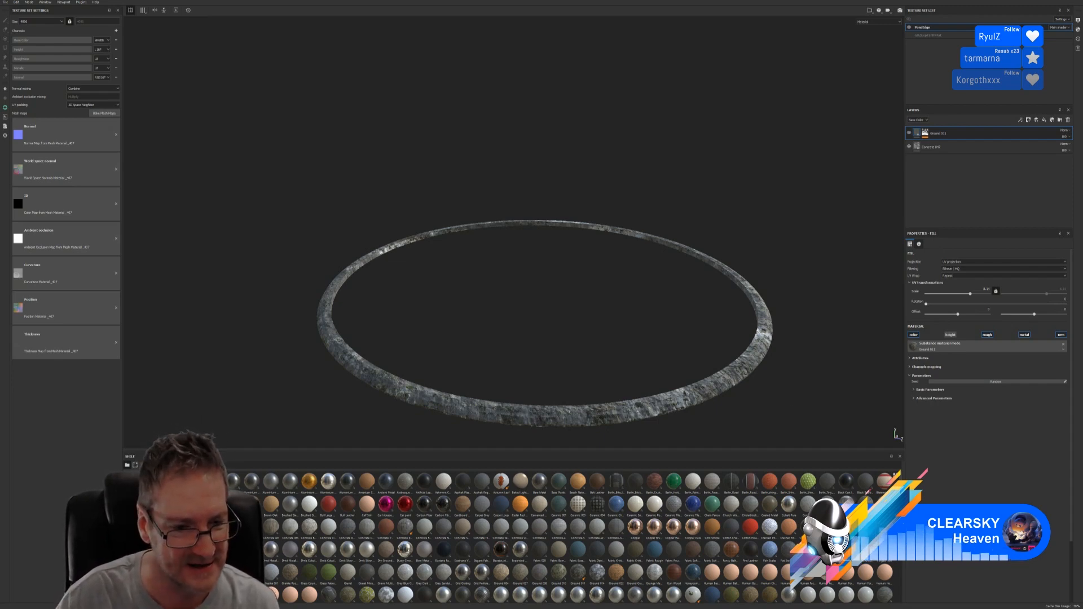
pyautogui.moveTo(187, 558)
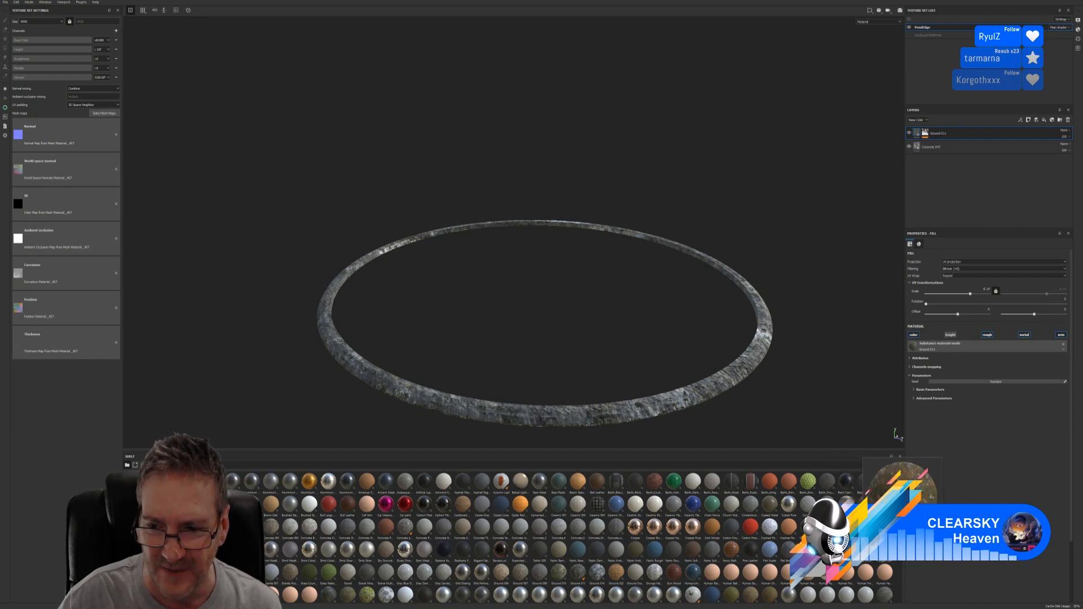
pyautogui.moveTo(884, 480); pyautogui.dragTo(630, 401)
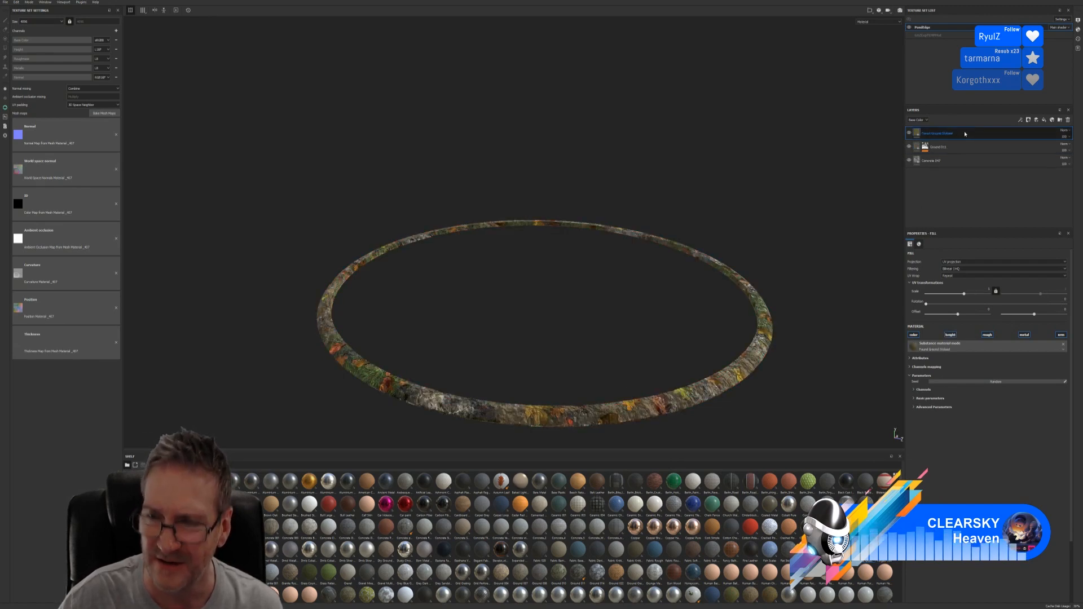
pyautogui.press('Delete')
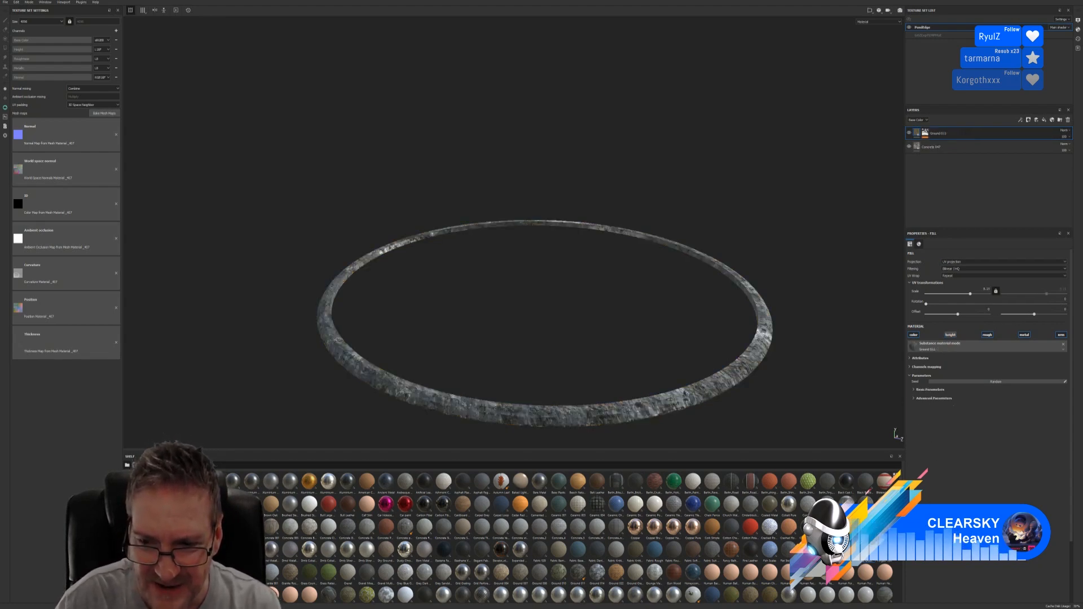
# Browse the shelf's materials, previewing ground and natural surfaces, for a new top layer on the pool edge ring
pyautogui.scroll(-3, 777, 567)
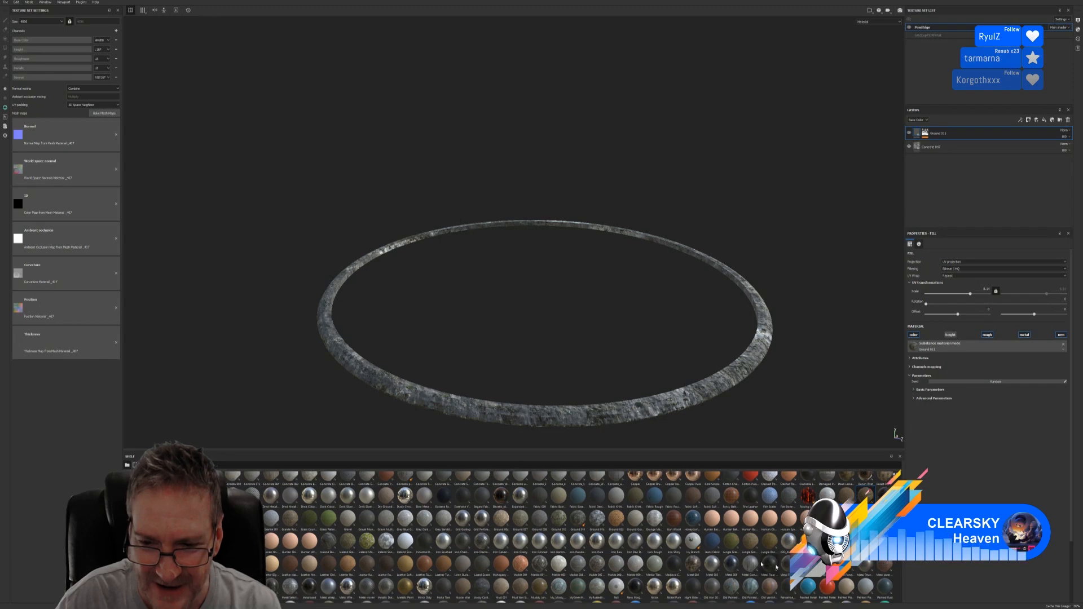
pyautogui.moveTo(732, 548)
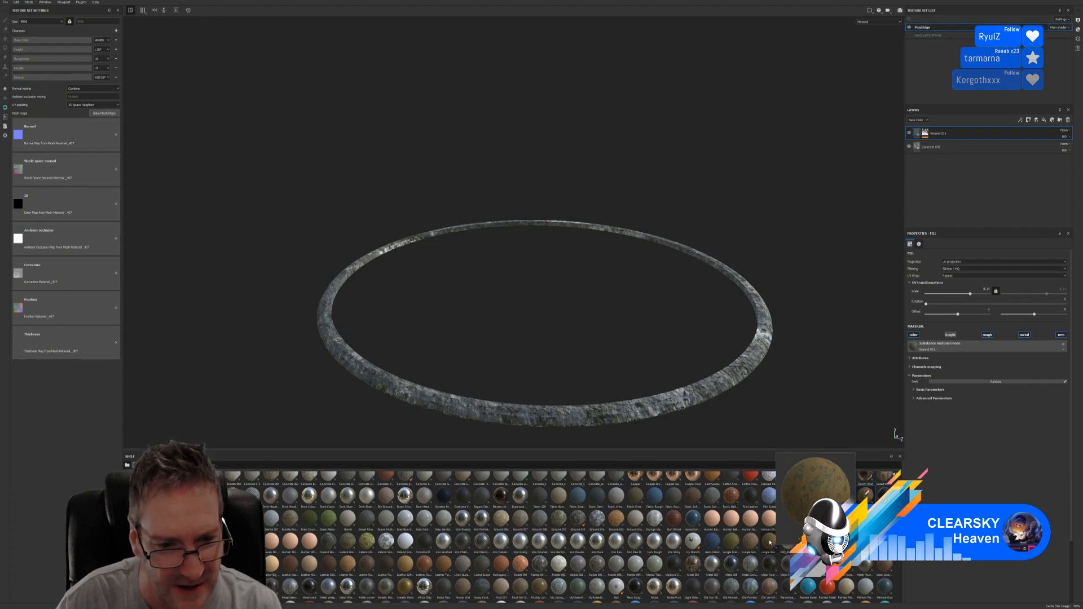
pyautogui.moveTo(366, 549)
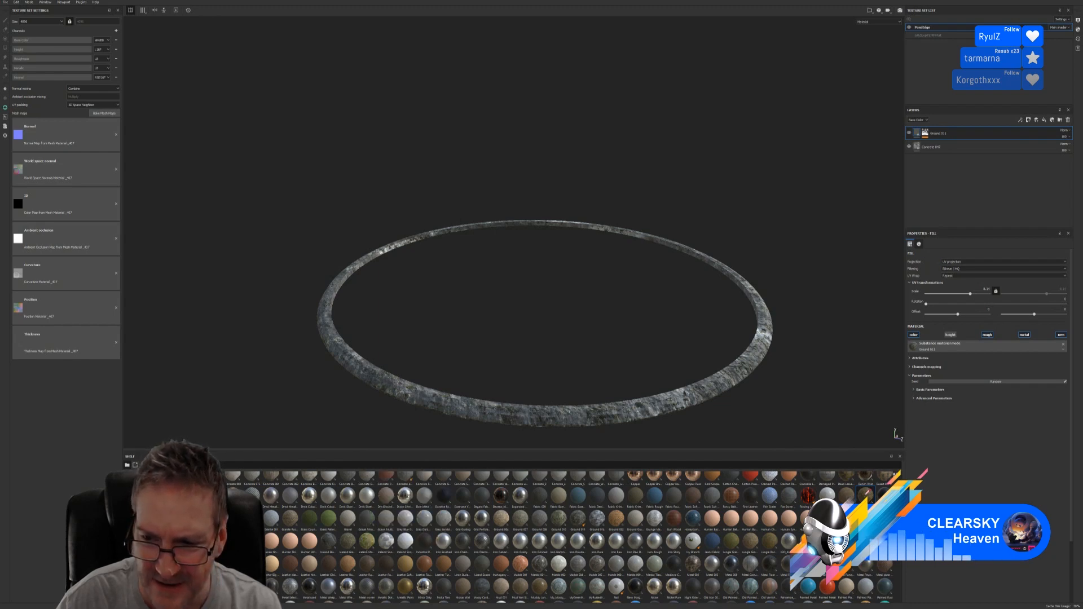
pyautogui.scroll(-4, 896, 574)
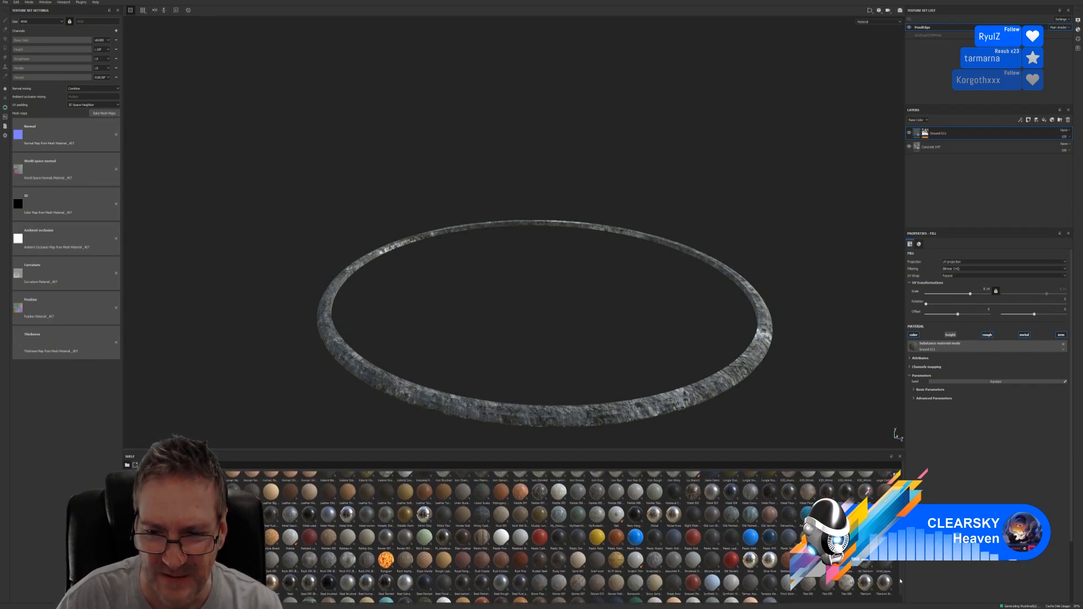
pyautogui.scroll(2, 900, 581)
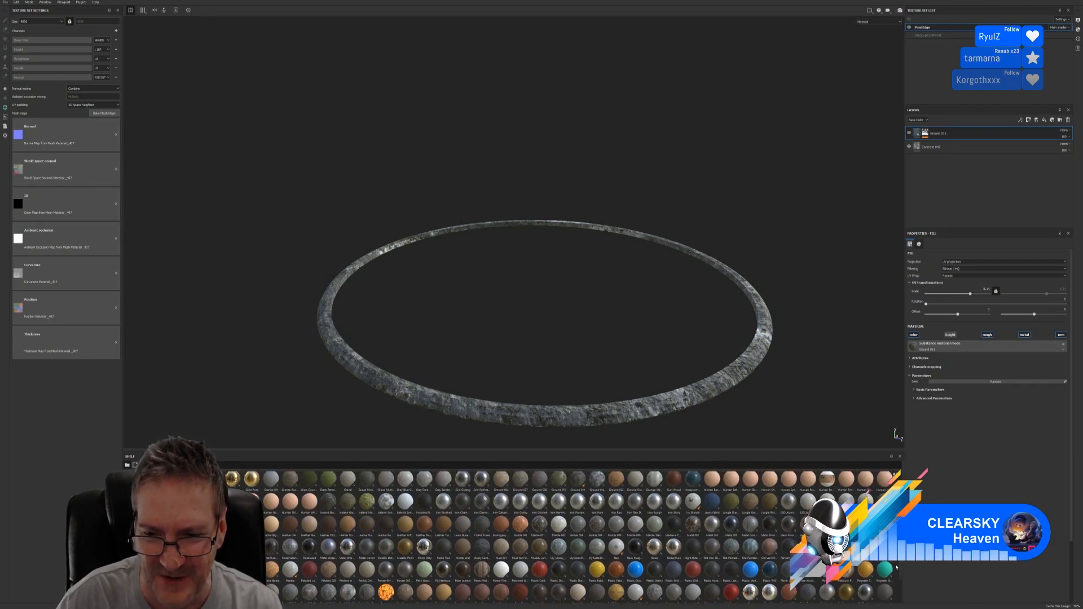
pyautogui.scroll(2, 896, 566)
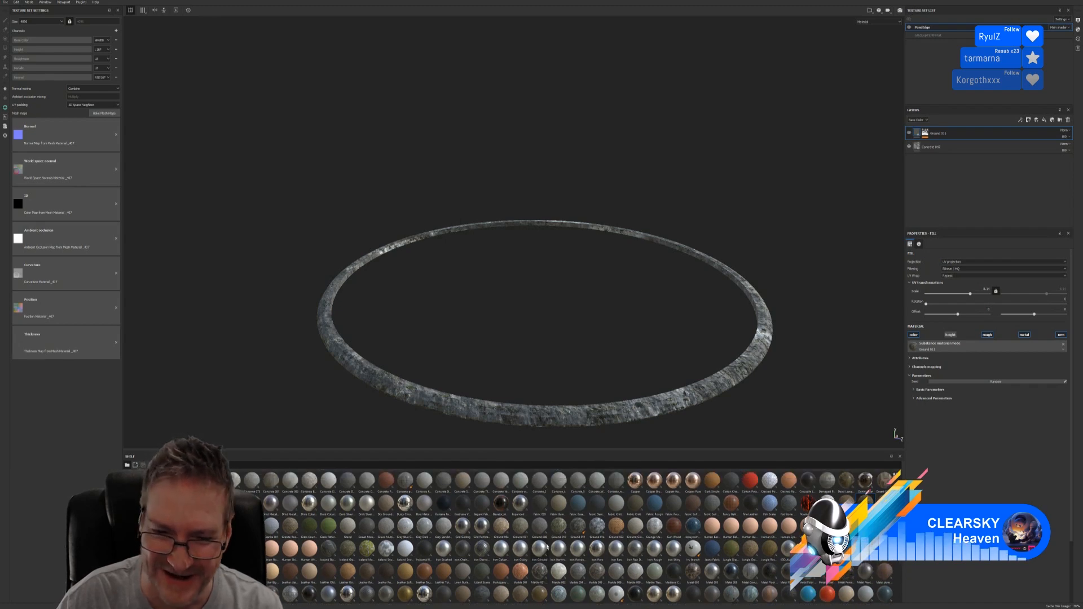
pyautogui.moveTo(564, 532)
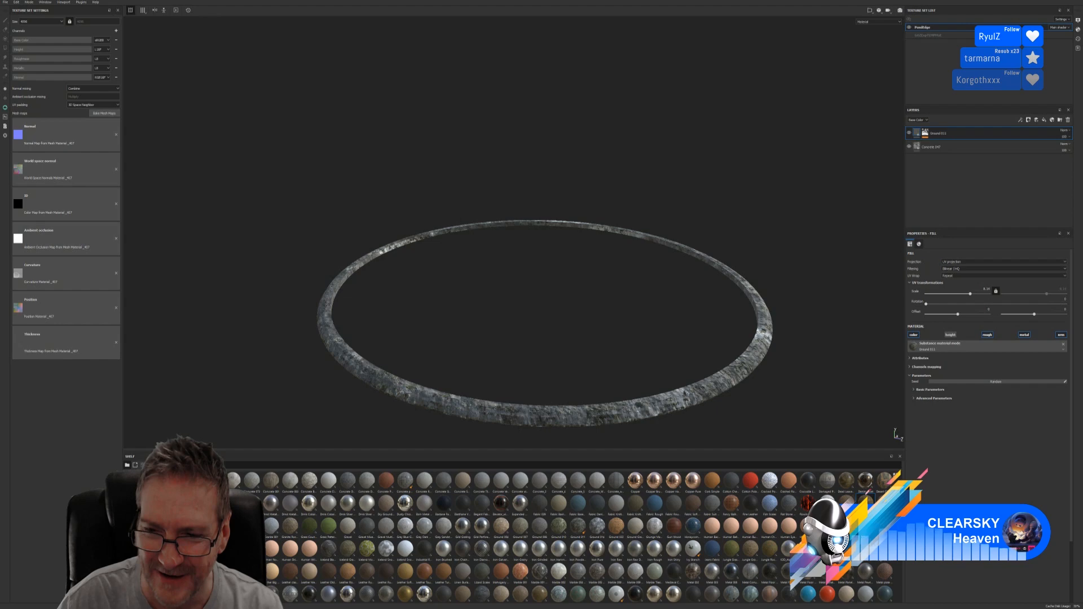
pyautogui.scroll(2, 580, 536)
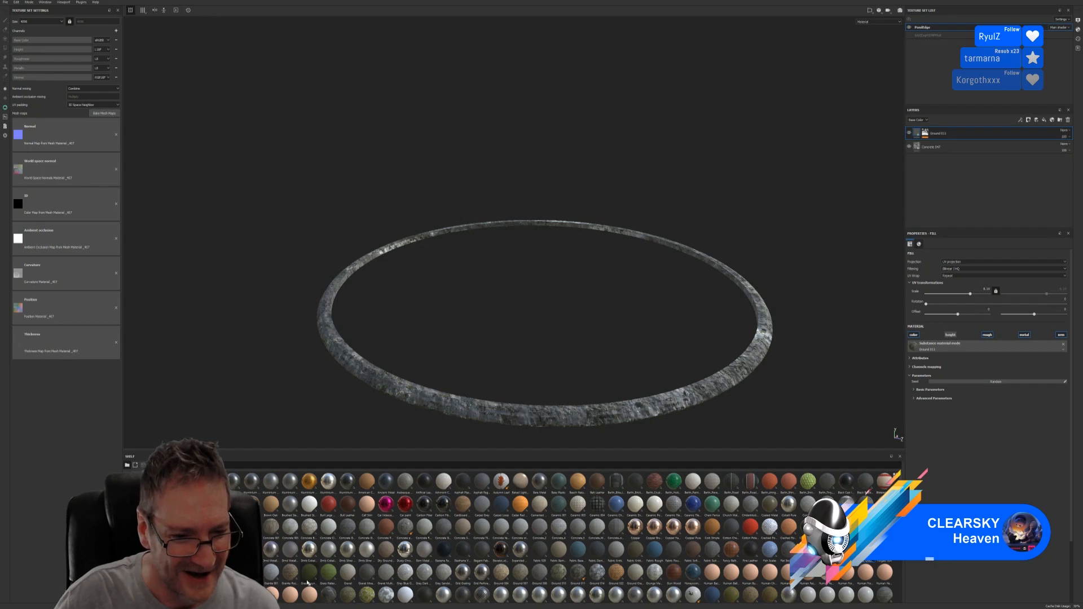
# Switch to File Explorer, look over the drives under This PC and close the window
pyautogui.moveTo(307, 578)
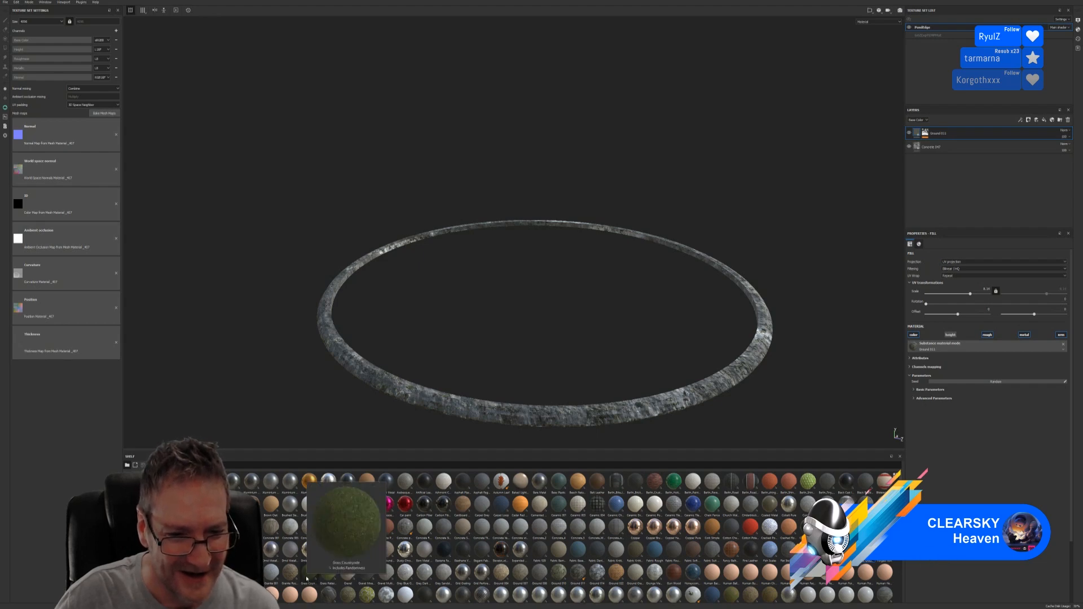
pyautogui.scroll(-3, 333, 583)
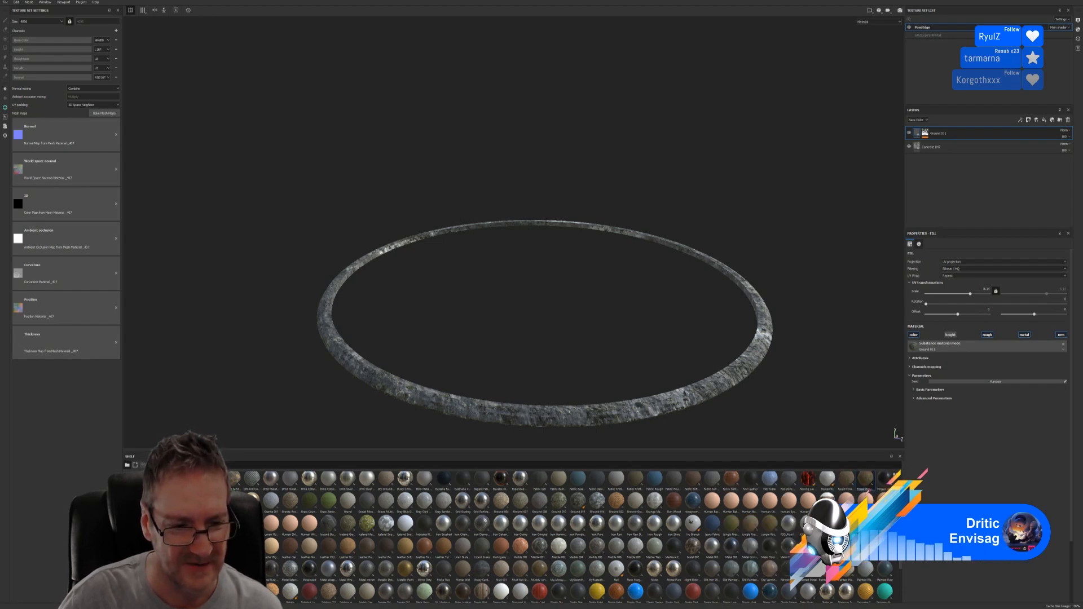
pyautogui.click(9, 608)
pyautogui.click(9, 576)
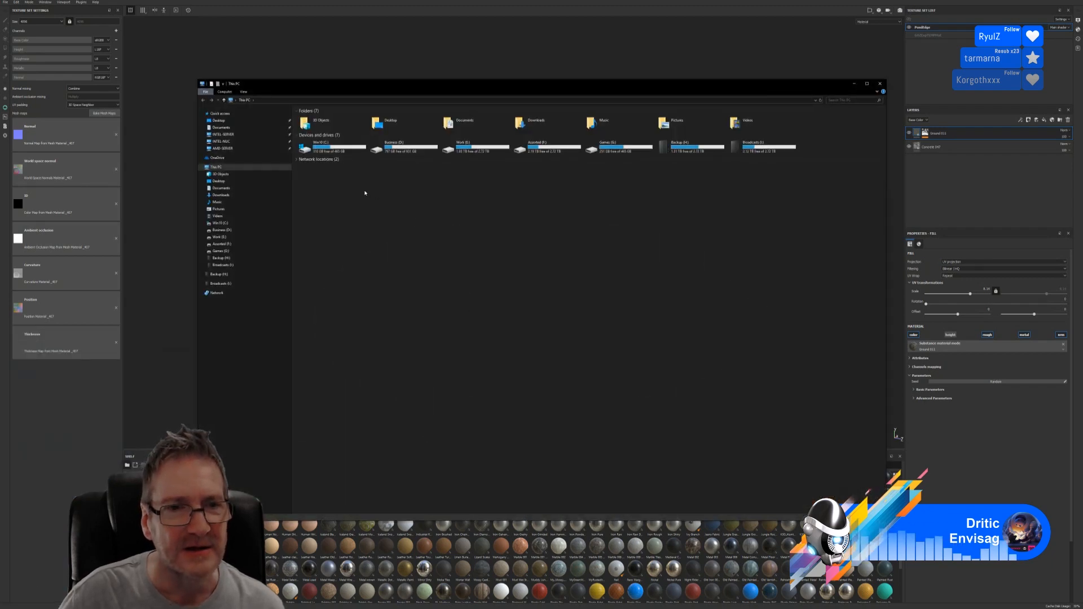
pyautogui.click(349, 154)
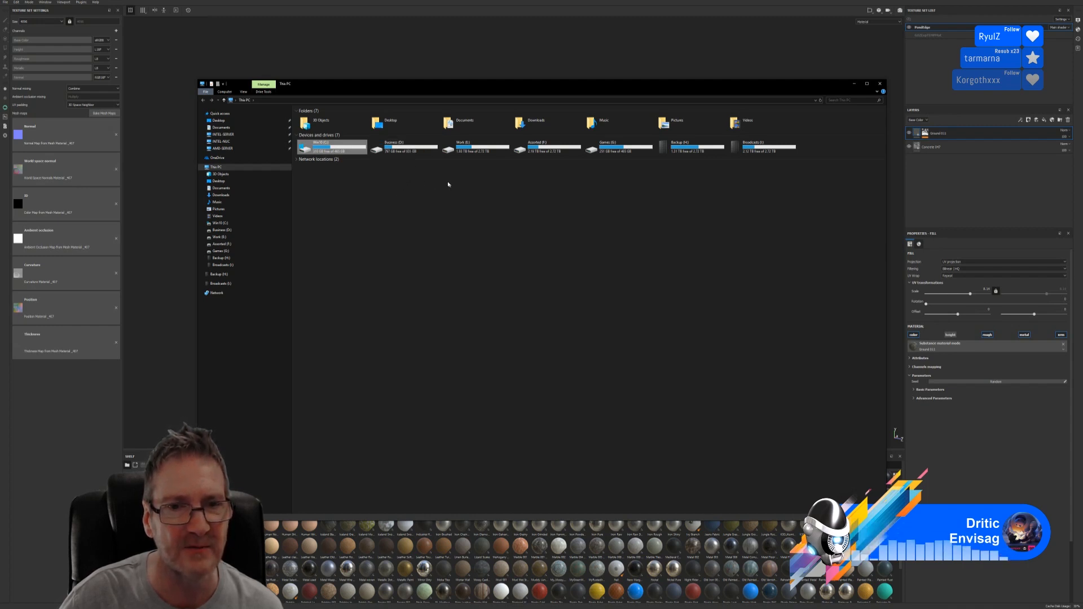
pyautogui.click(476, 148)
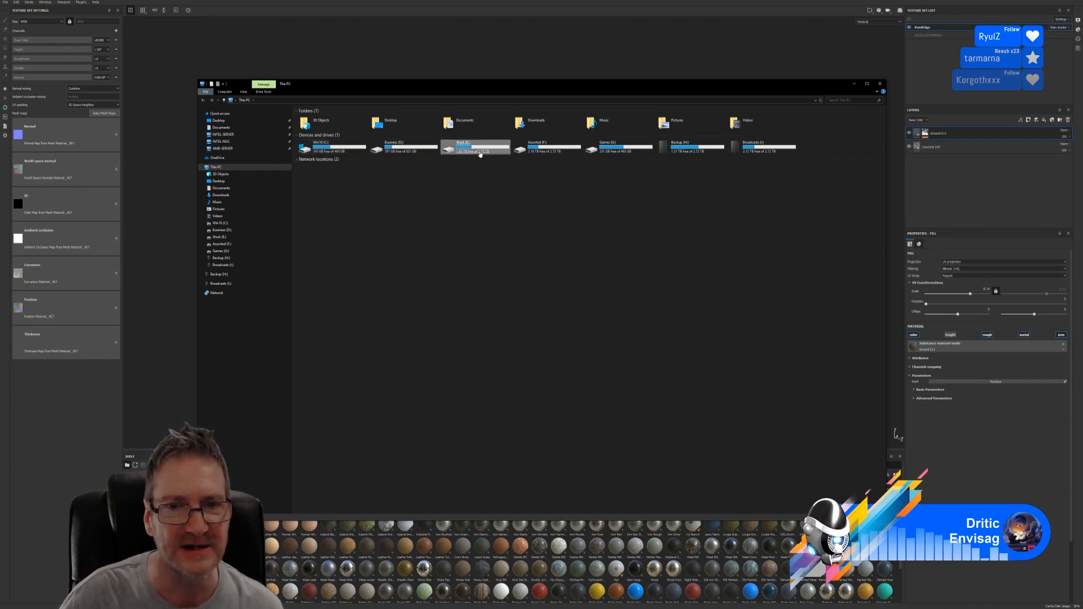
pyautogui.click(547, 150)
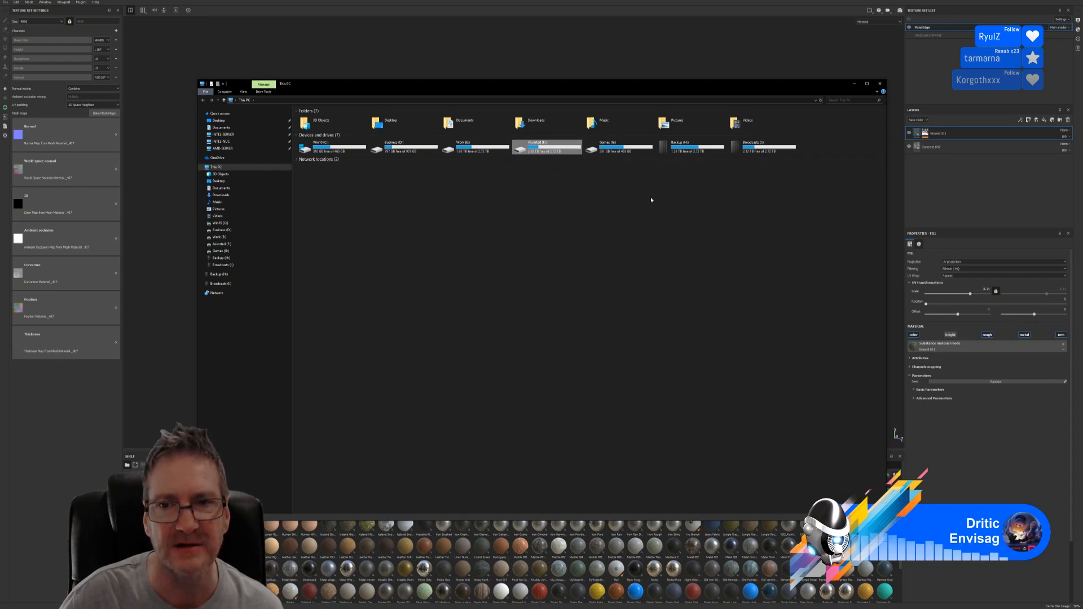
pyautogui.click(693, 149)
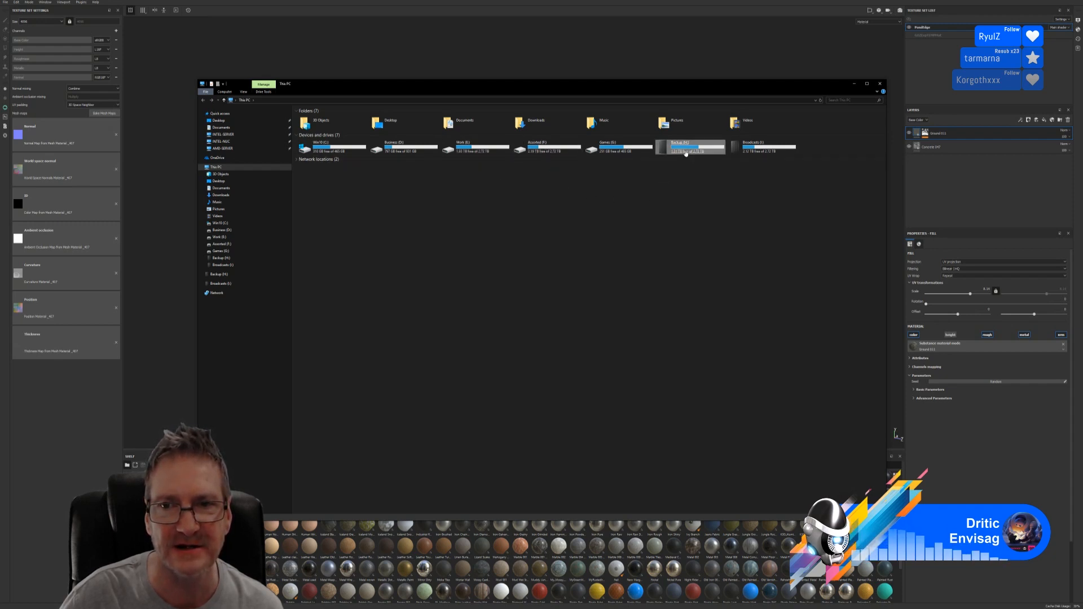
pyautogui.click(643, 153)
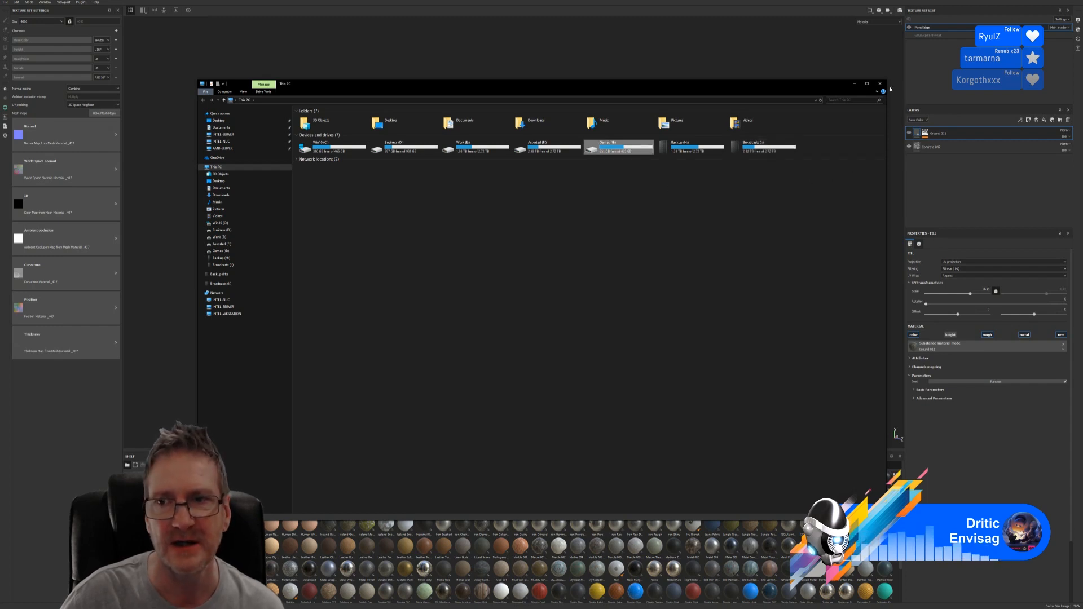
pyautogui.click(882, 86)
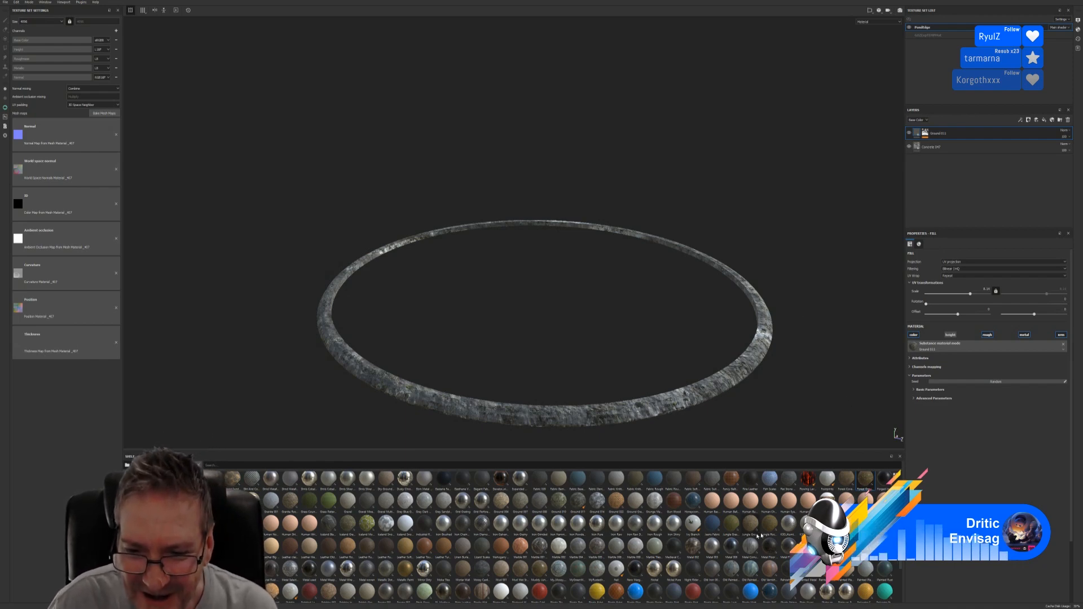
# Compare the shelf's jungle and grass materials, try the forest ground material again as the ring's top fill layer, and delete that layer
pyautogui.moveTo(731, 528)
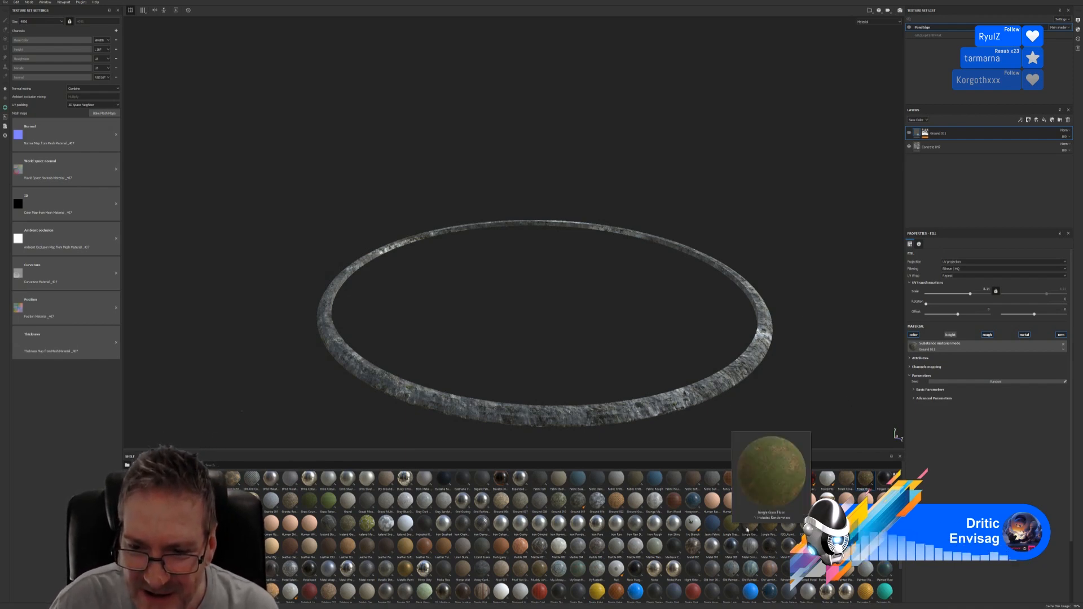
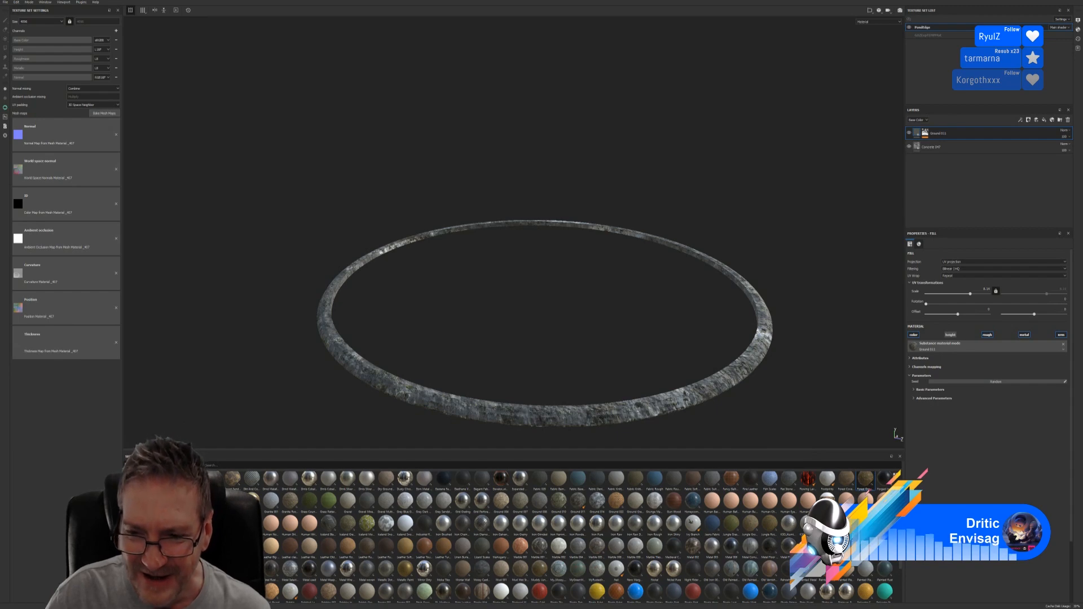
pyautogui.moveTo(885, 478)
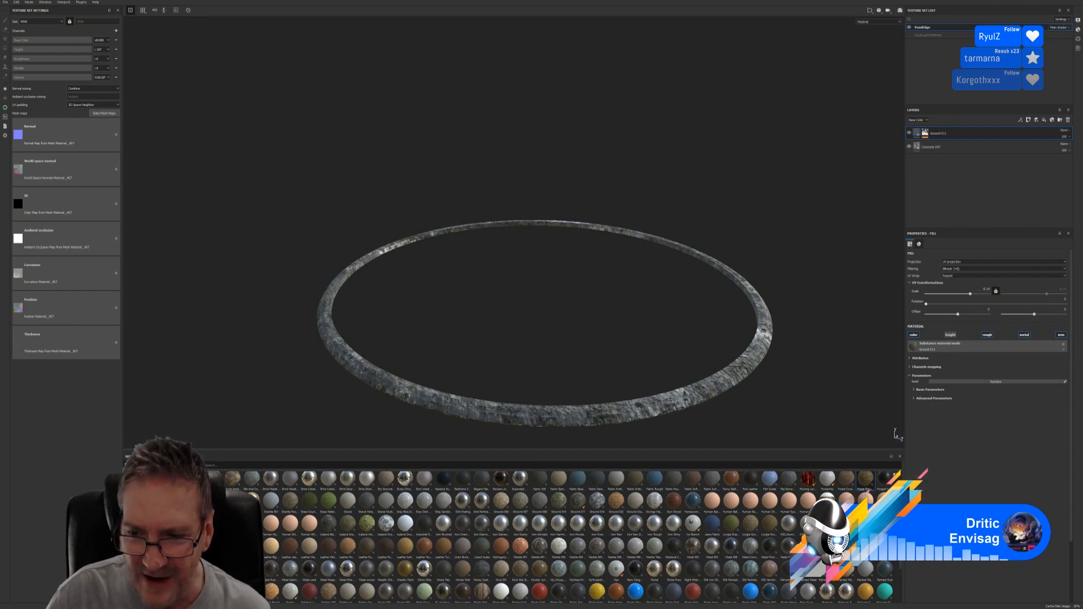
pyautogui.moveTo(728, 527)
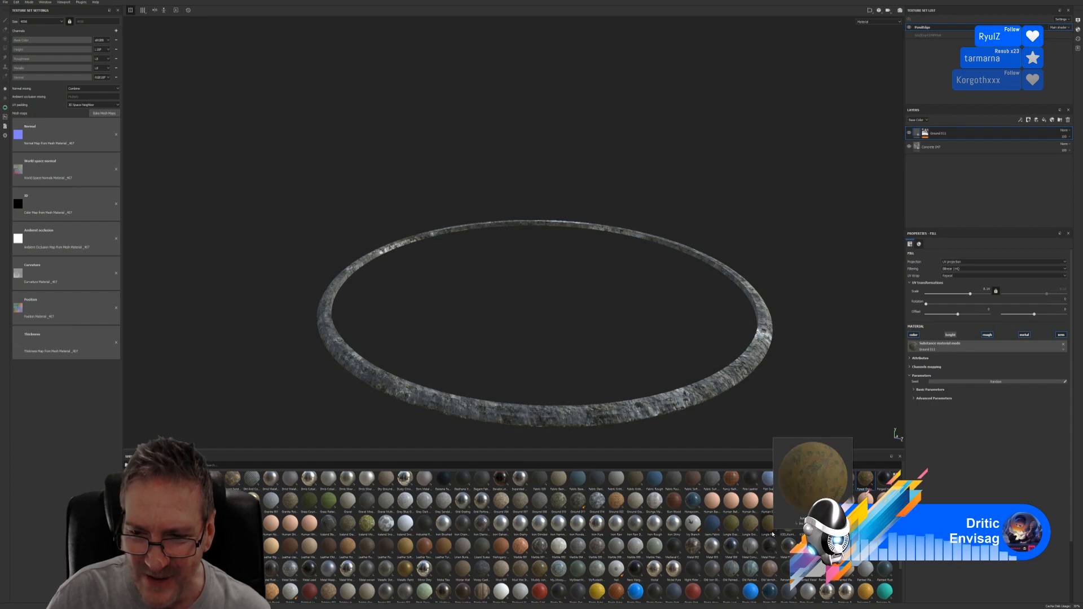
pyautogui.scroll(-3, 772, 534)
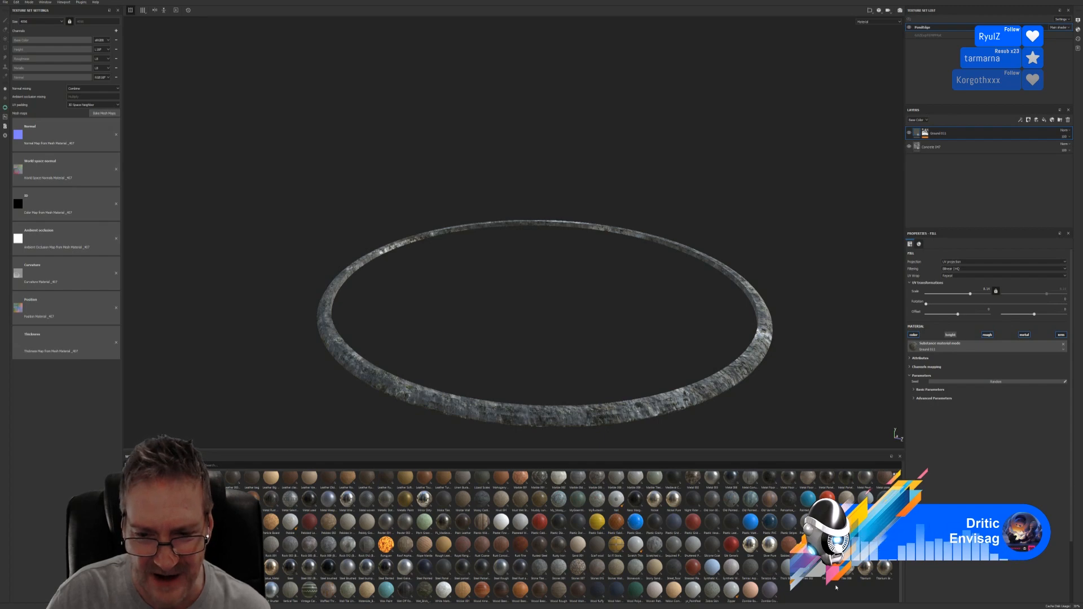
pyautogui.scroll(6, 818, 580)
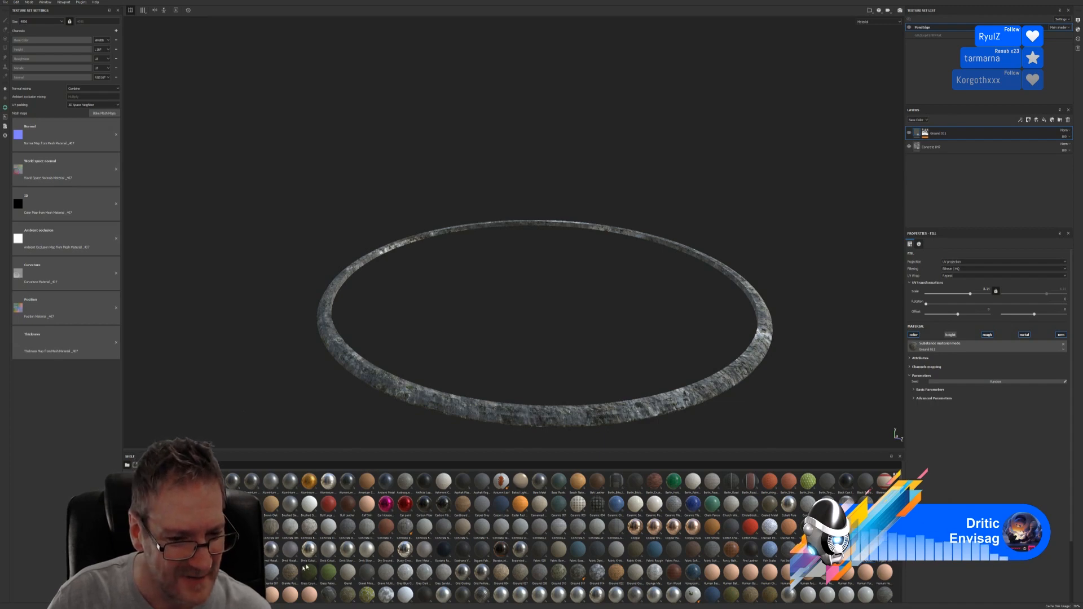
pyautogui.moveTo(310, 576)
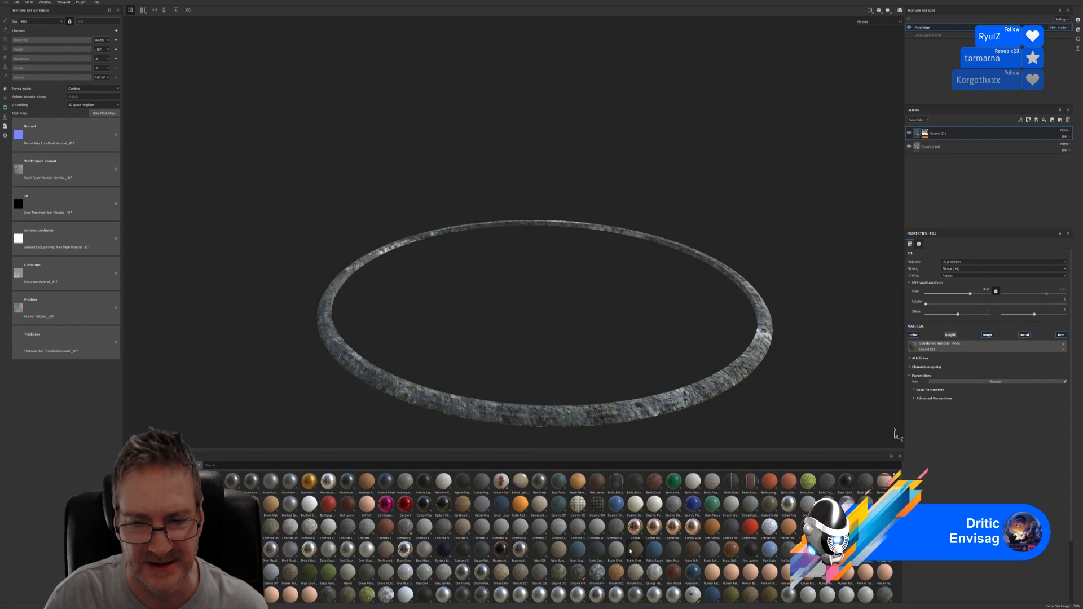
pyautogui.moveTo(631, 551)
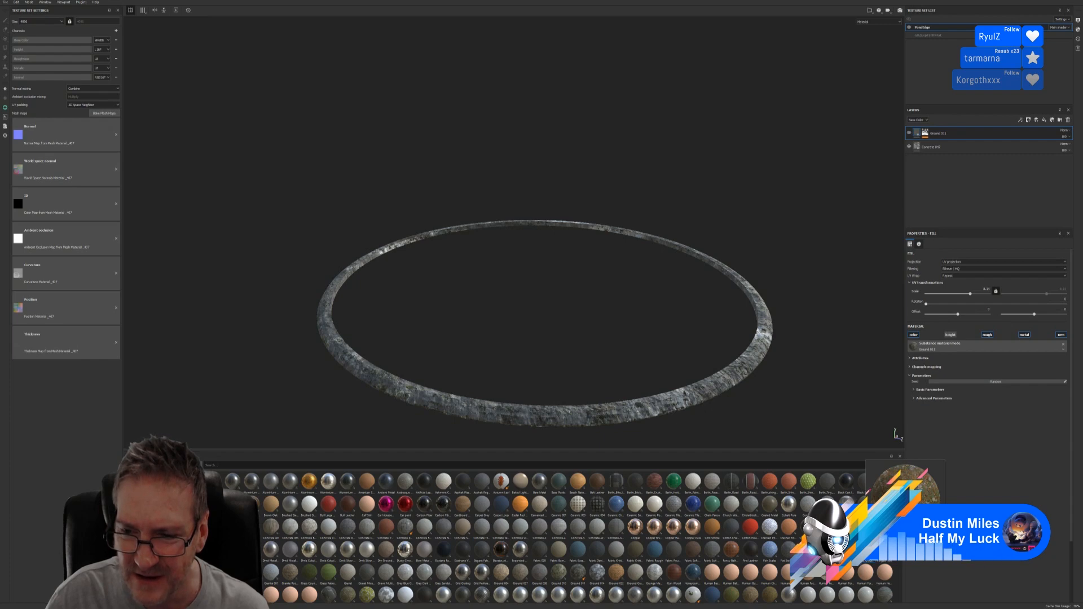
pyautogui.moveTo(884, 480); pyautogui.dragTo(645, 416)
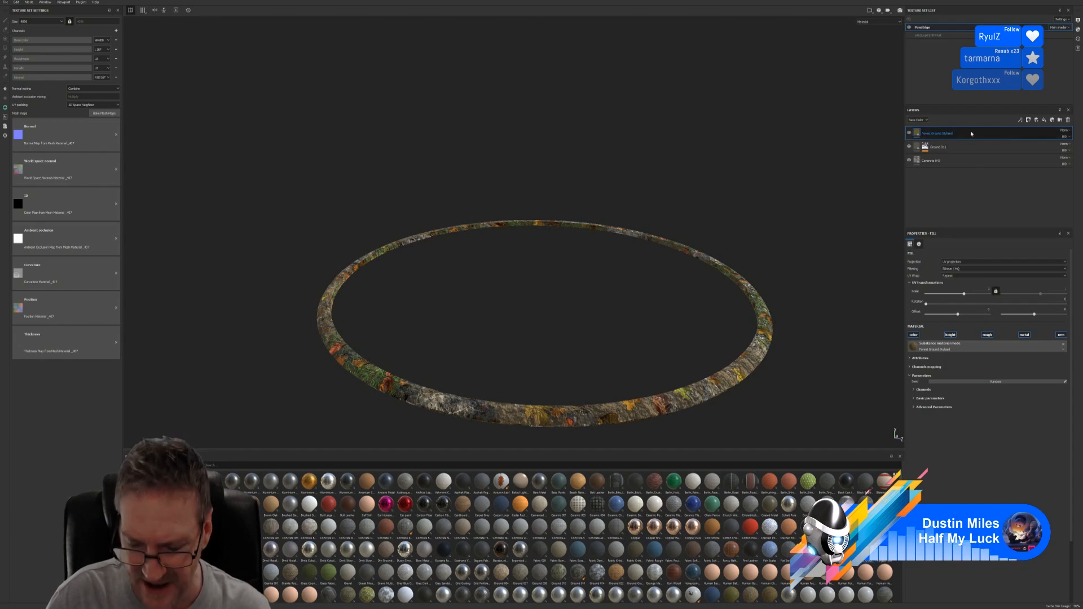
pyautogui.press('Delete')
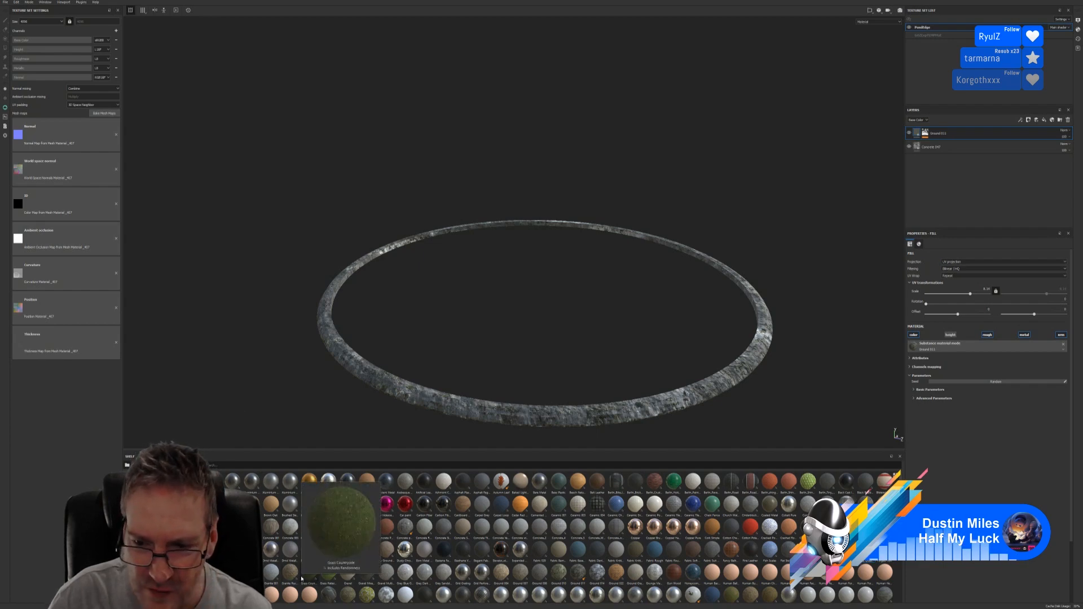
# Try the Jungle Rocks material as a fill layer above the ground layer, inspect it closely on the ring, and delete the layer
pyautogui.scroll(-3, 671, 573)
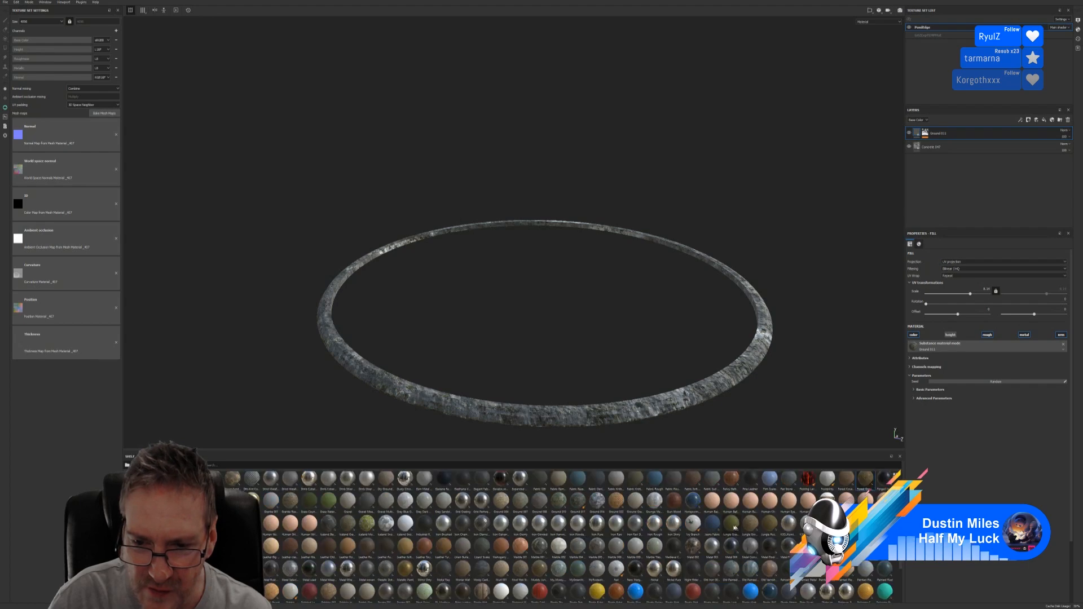
pyautogui.moveTo(729, 528)
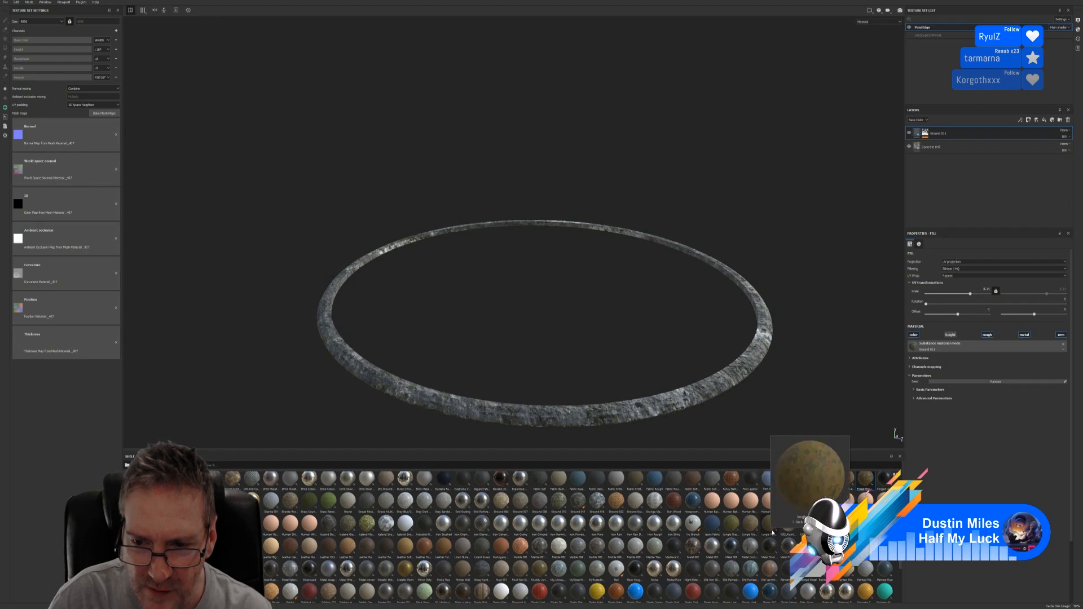
pyautogui.moveTo(772, 532); pyautogui.dragTo(654, 409)
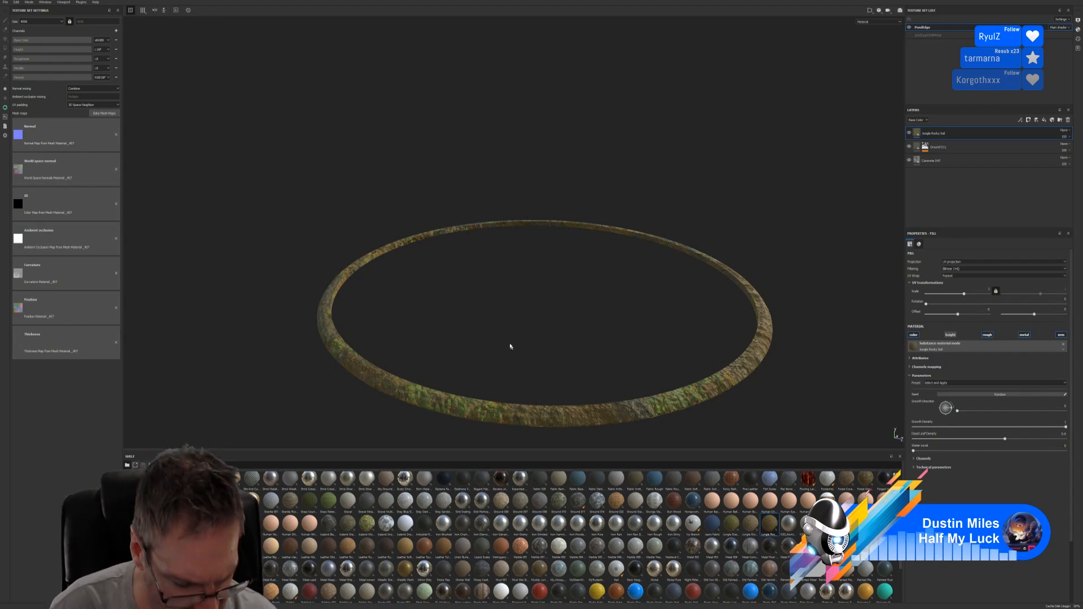
pyautogui.keyDown('alt'); pyautogui.moveTo(510, 353); pyautogui.dragTo(479, 336); pyautogui.keyUp('alt')
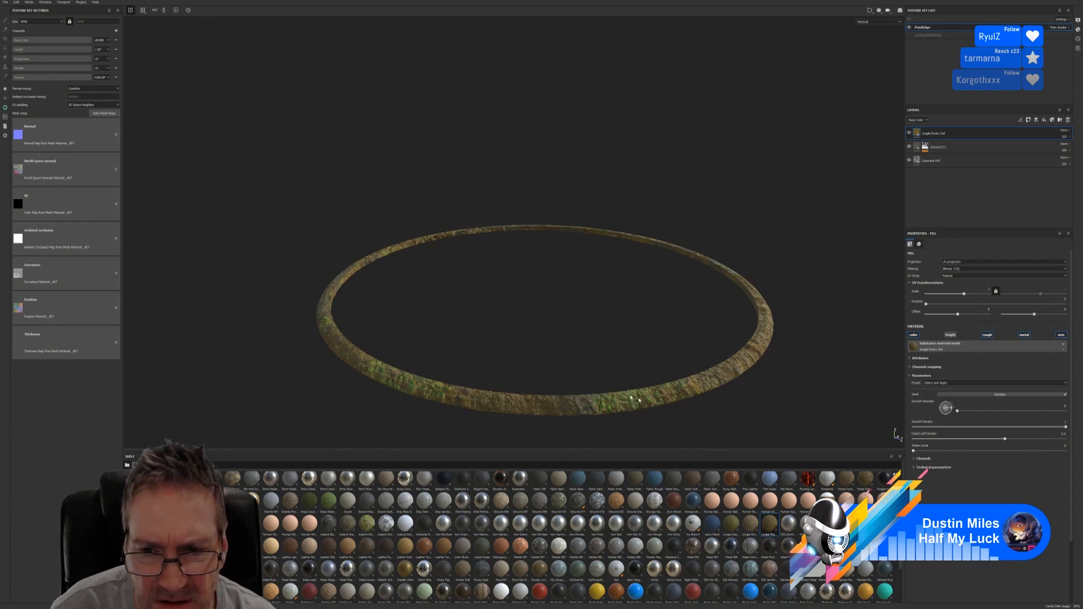
pyautogui.scroll(5, 621, 408)
pyautogui.scroll(2, 621, 408)
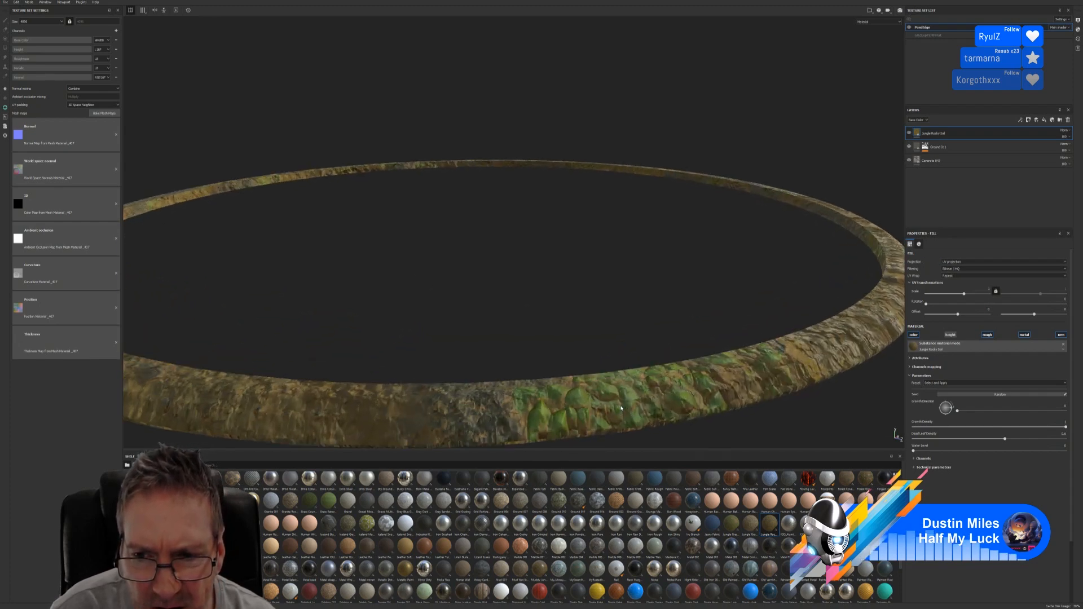
pyautogui.scroll(-6, 621, 408)
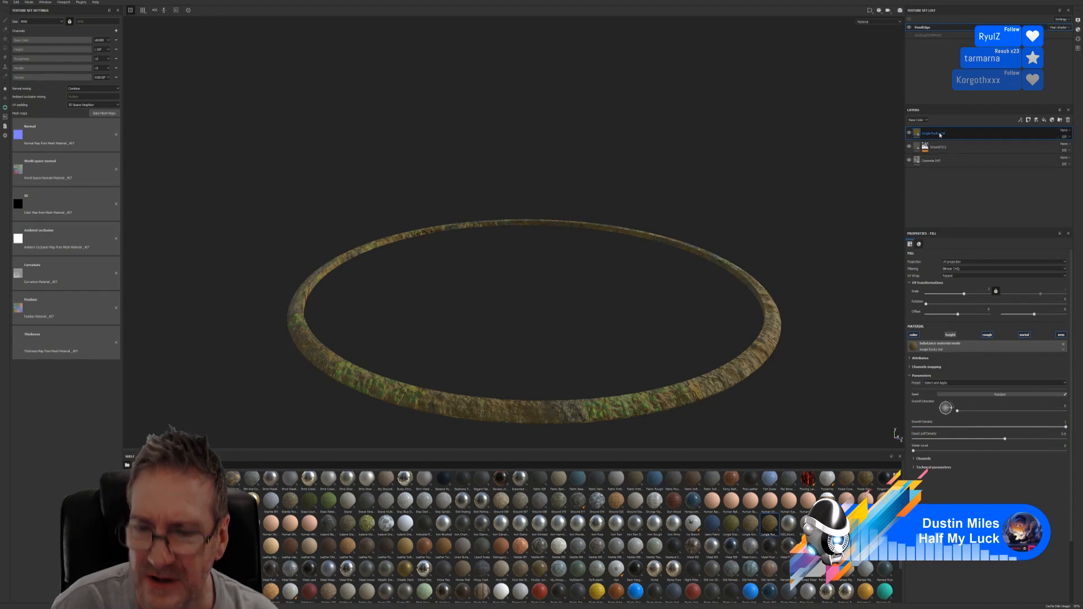
pyautogui.press('Delete')
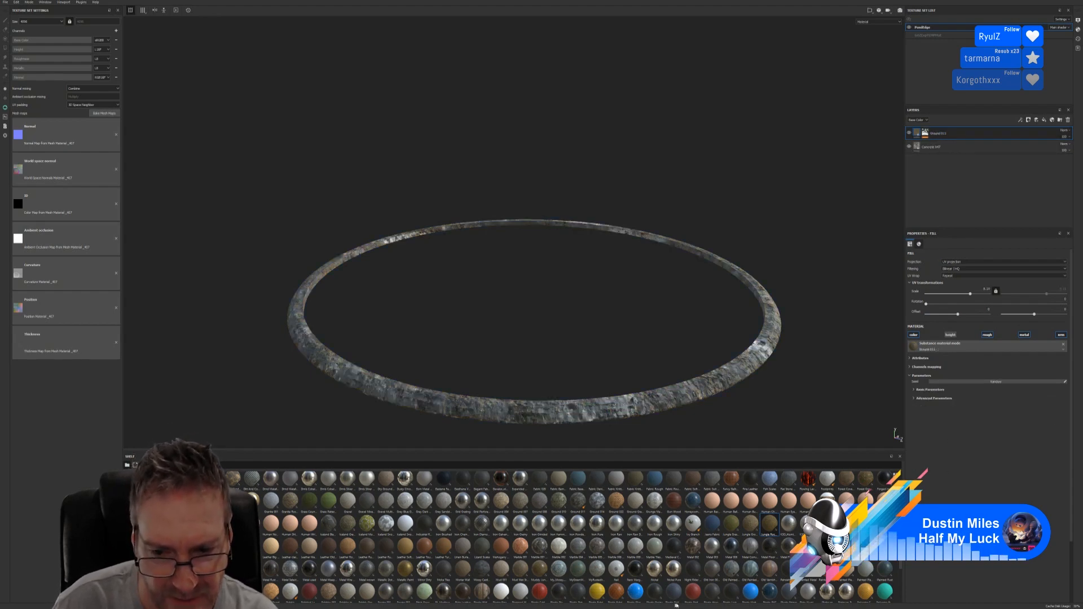
# Examine the shelf's full material list, previewing ground, grass, moss and jungle surfaces as candidates for the ring's top layer
pyautogui.scroll(-3, 861, 571)
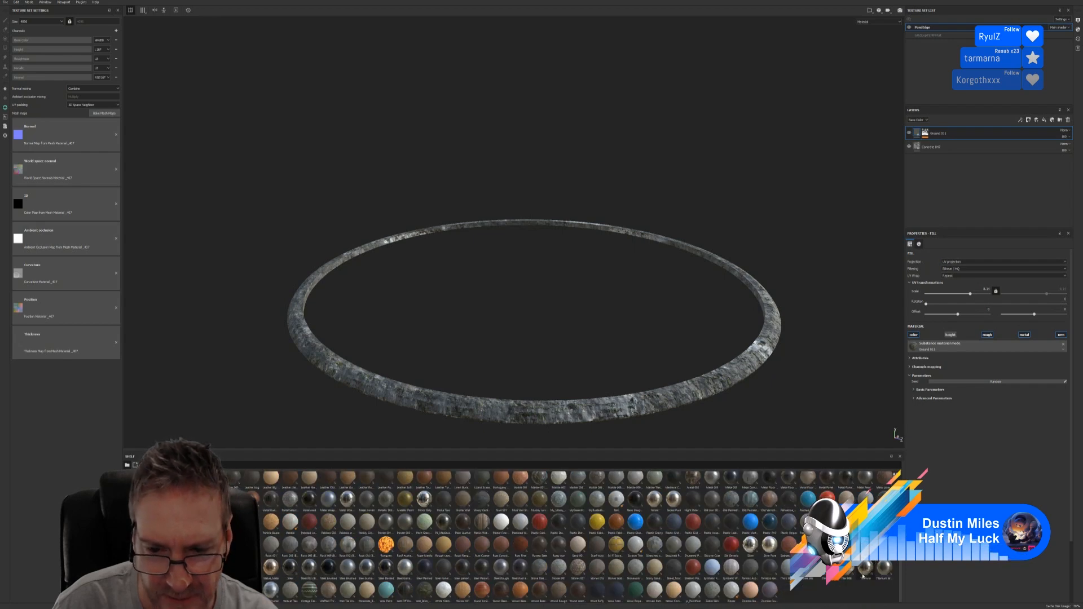
pyautogui.moveTo(856, 583)
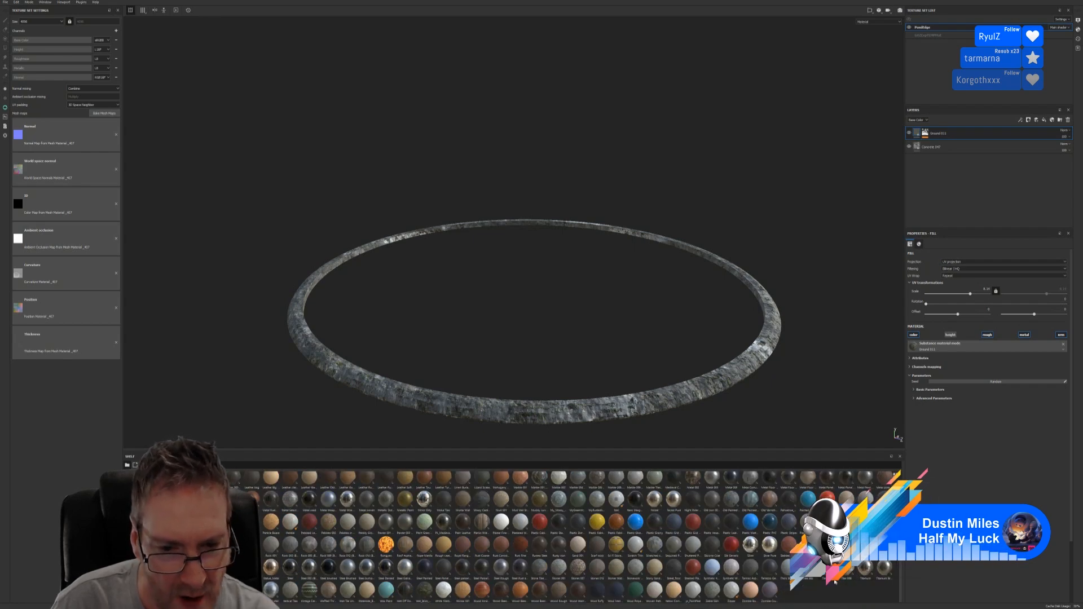
pyautogui.scroll(8, 839, 588)
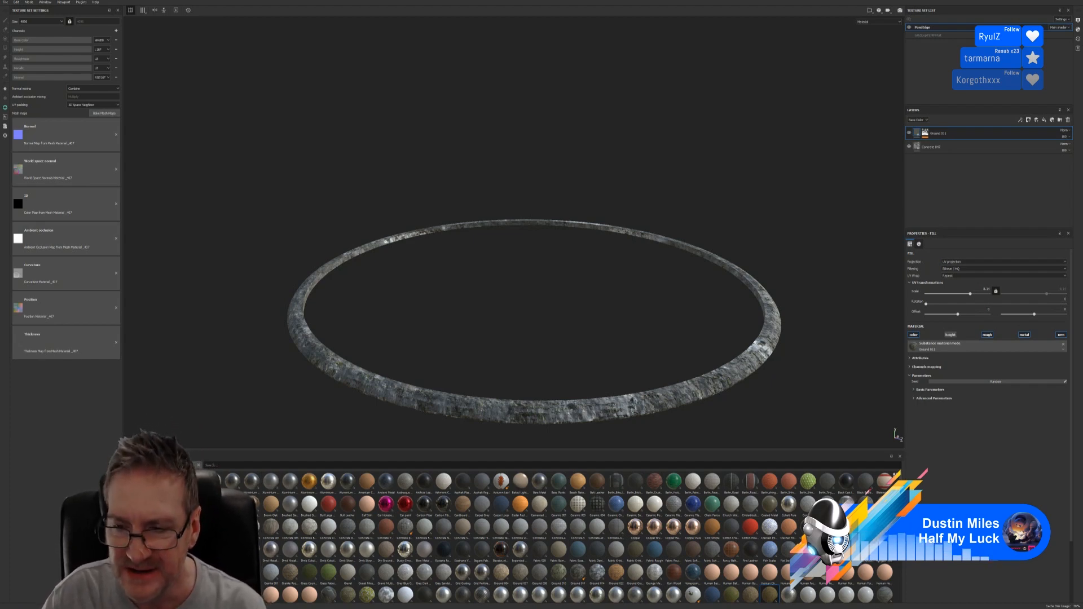
pyautogui.moveTo(865, 560)
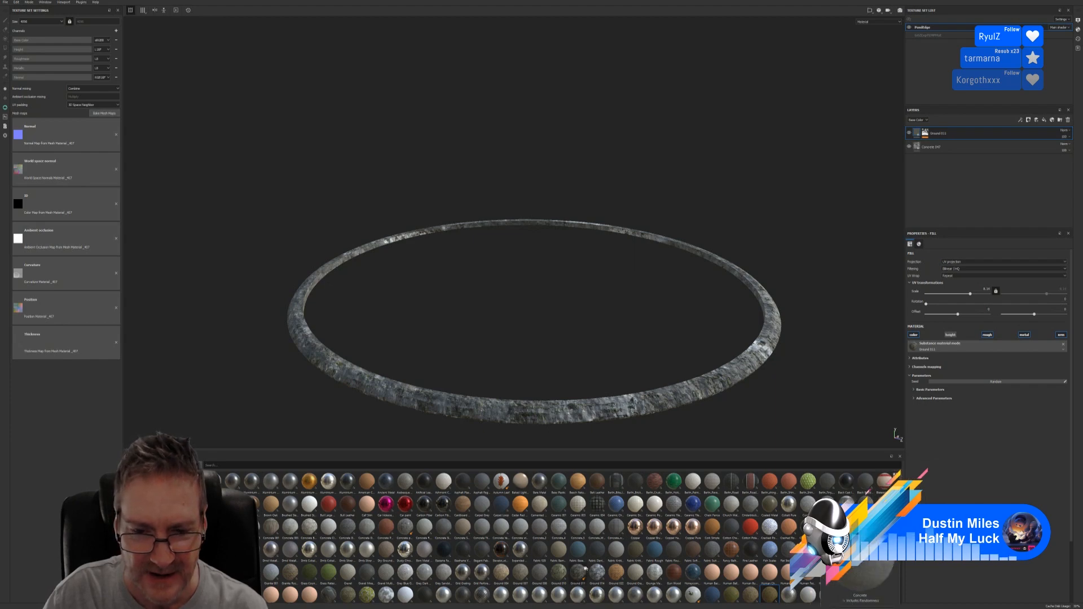
pyautogui.moveTo(562, 576)
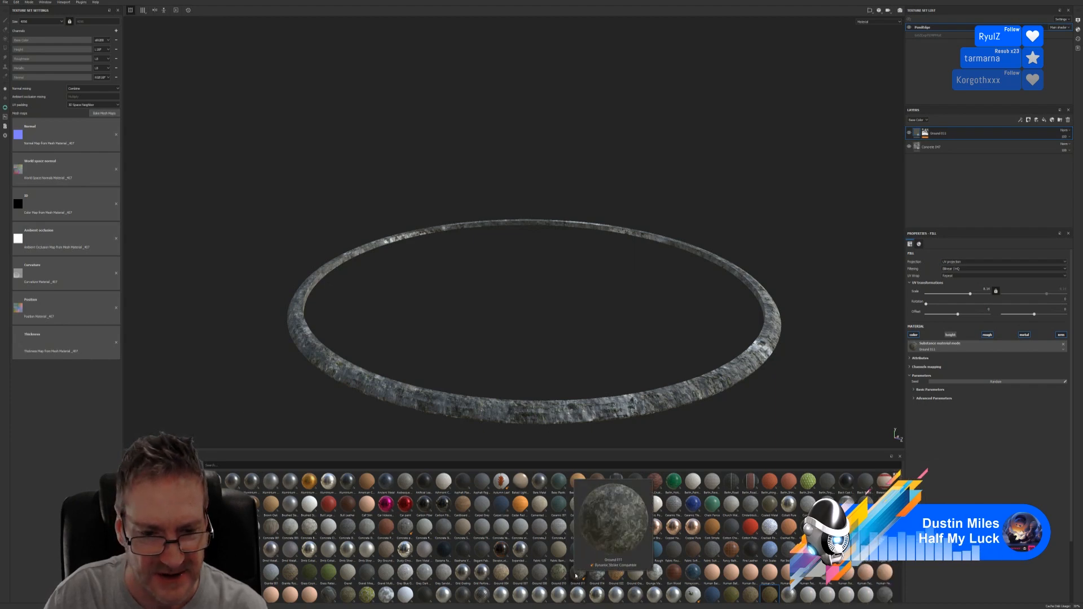
pyautogui.moveTo(525, 574)
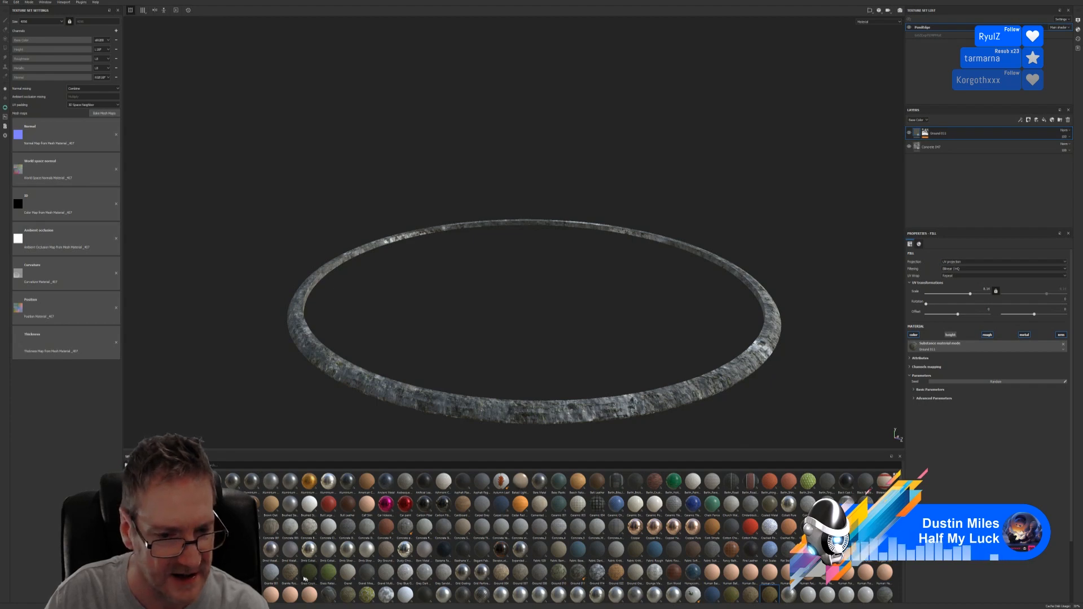
pyautogui.moveTo(302, 578)
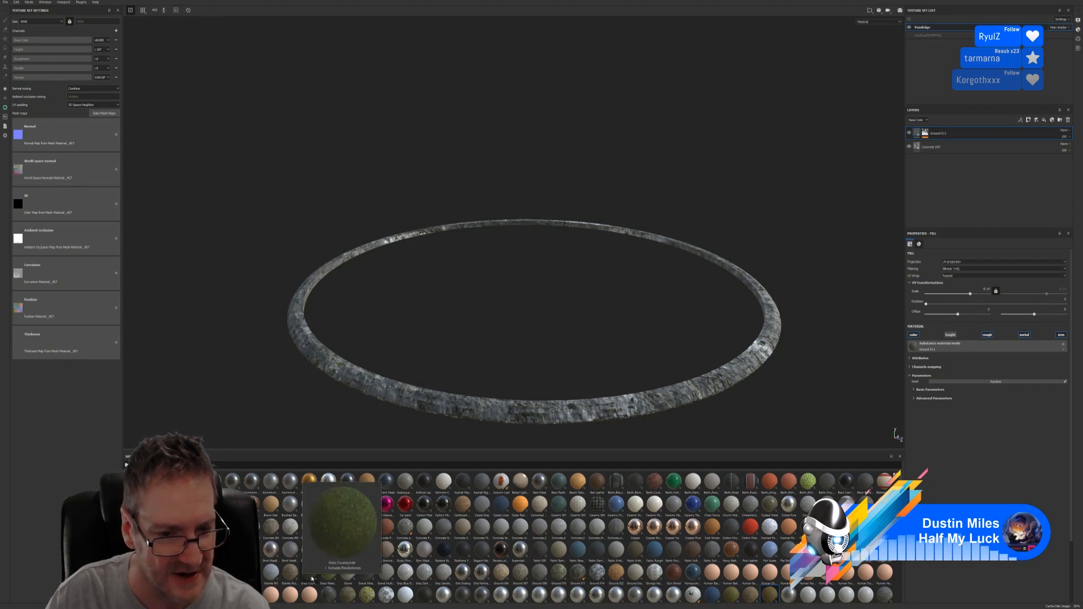
pyautogui.scroll(-3, 338, 570)
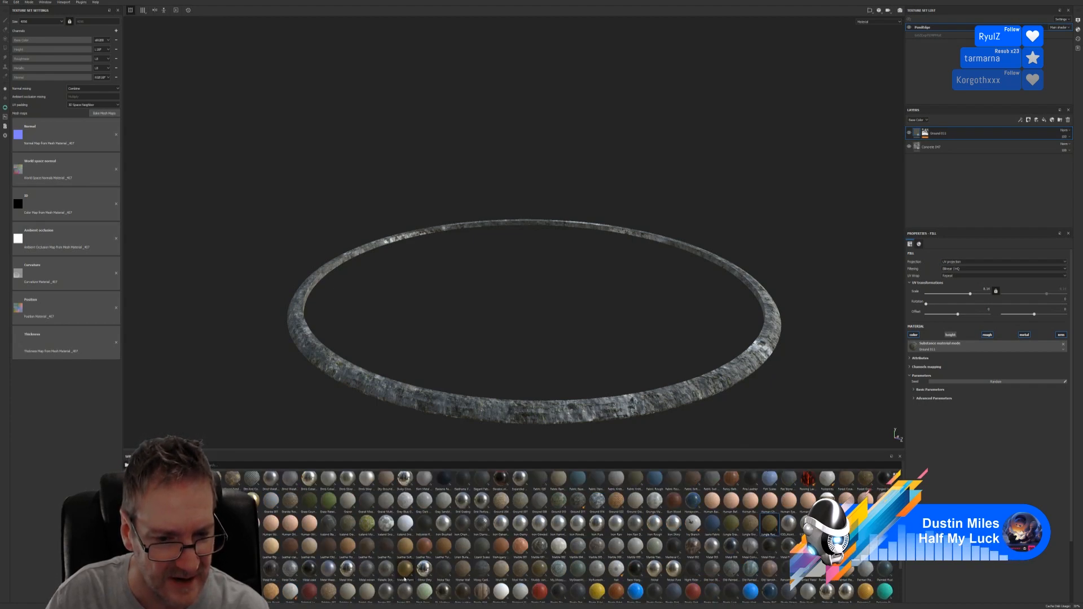
pyautogui.moveTo(359, 530)
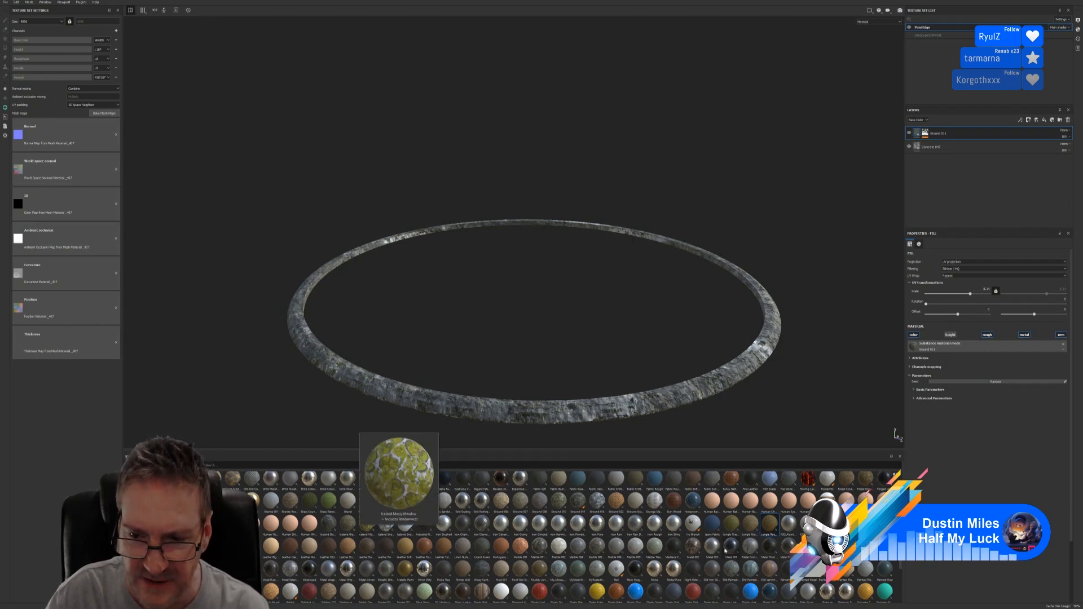
pyautogui.moveTo(729, 530)
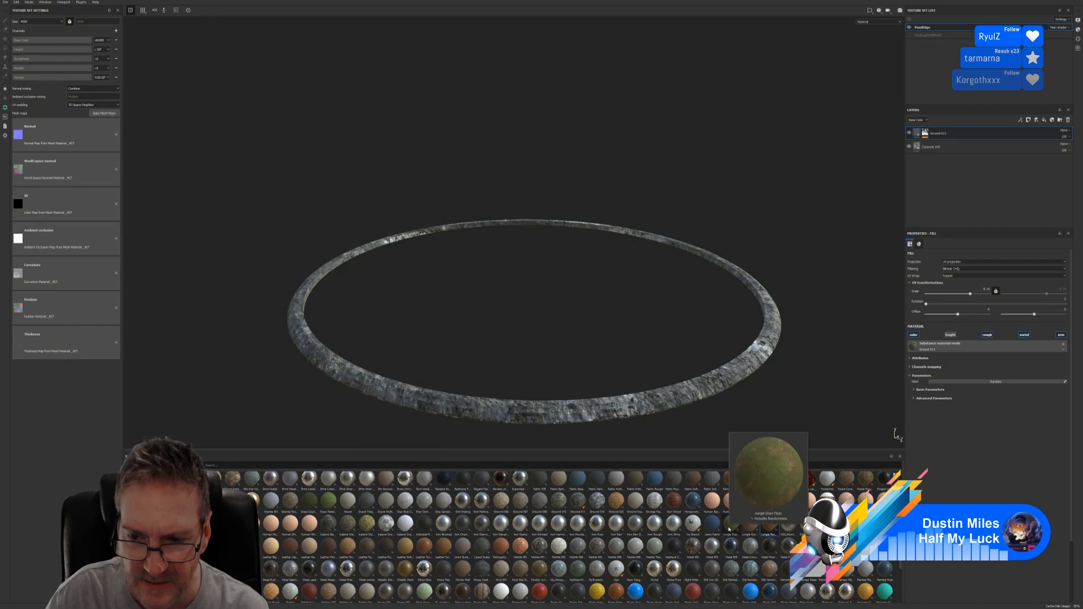
pyautogui.scroll(-3, 729, 529)
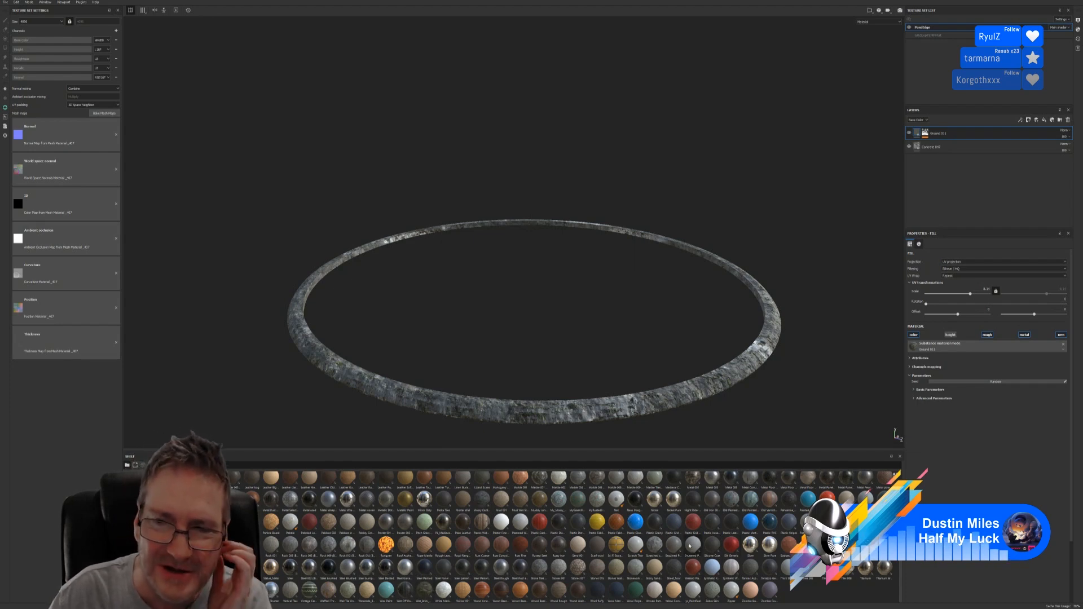
pyautogui.moveTo(690, 546)
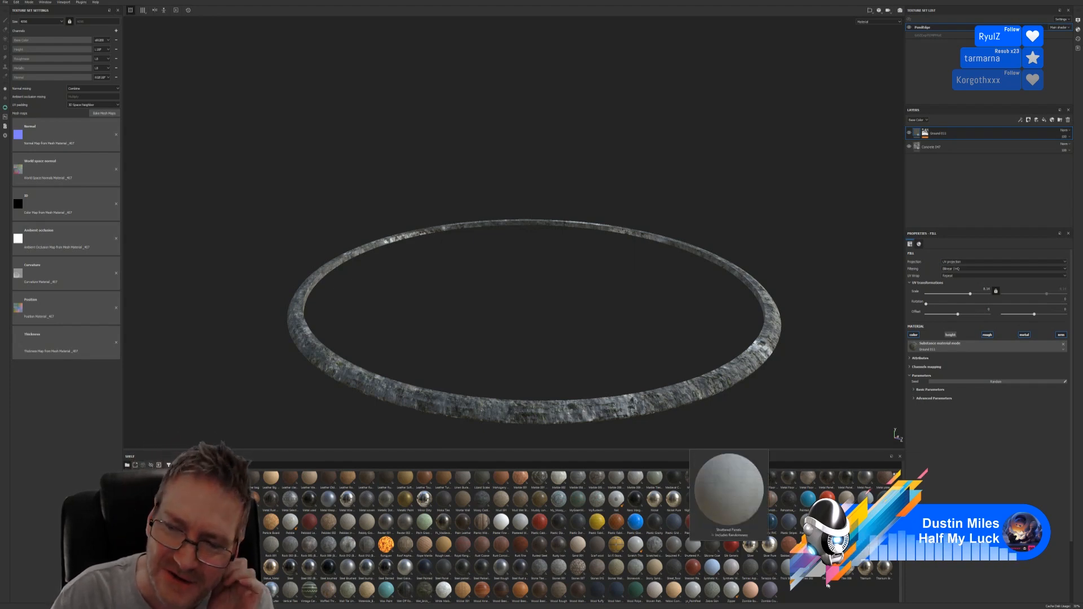
pyautogui.scroll(5, 860, 569)
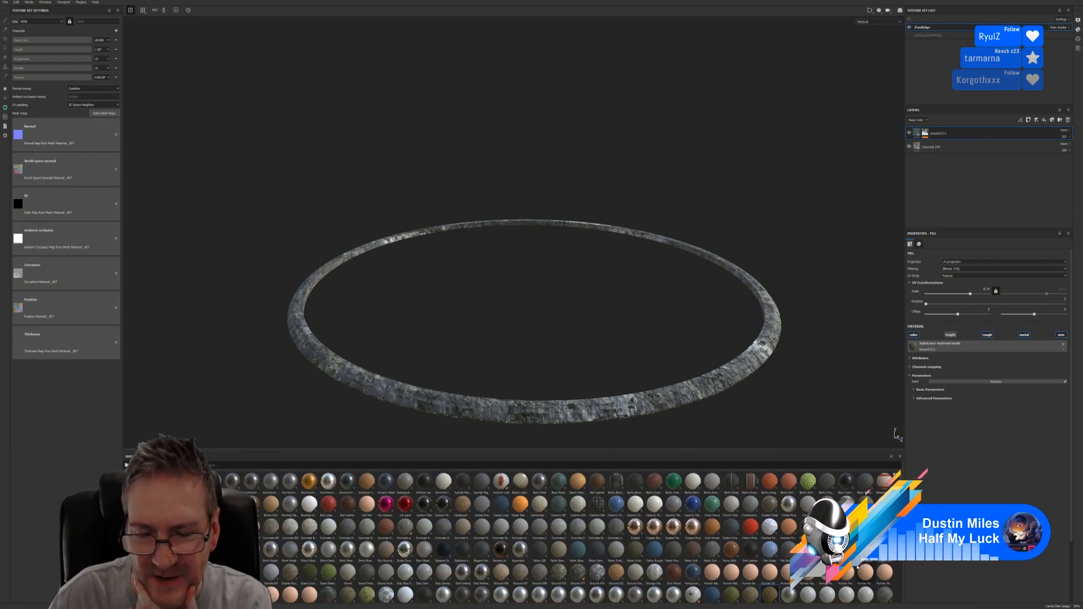
pyautogui.moveTo(884, 480)
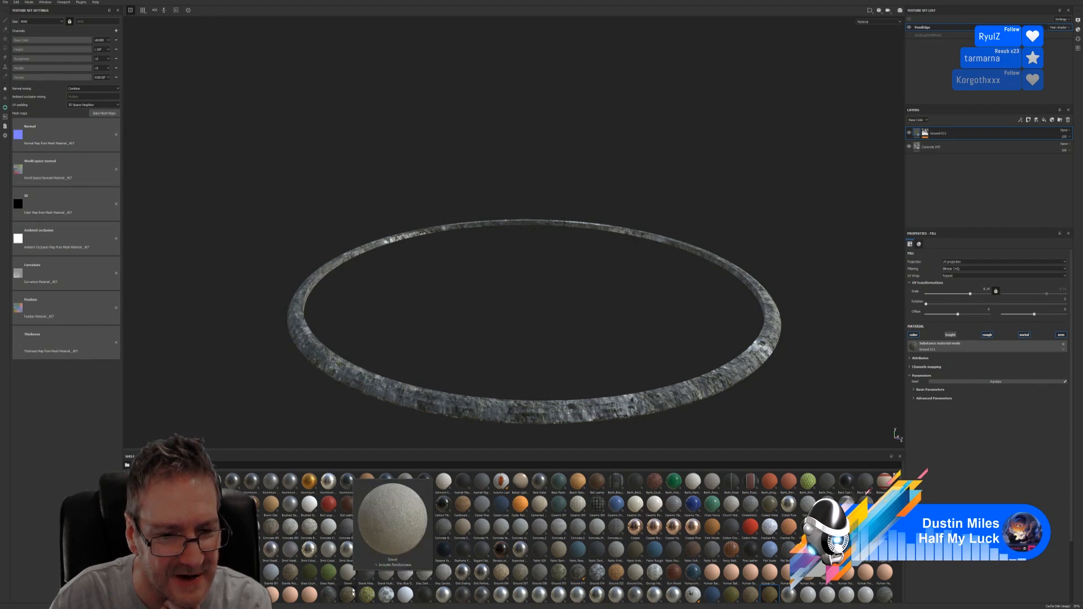
pyautogui.moveTo(353, 596)
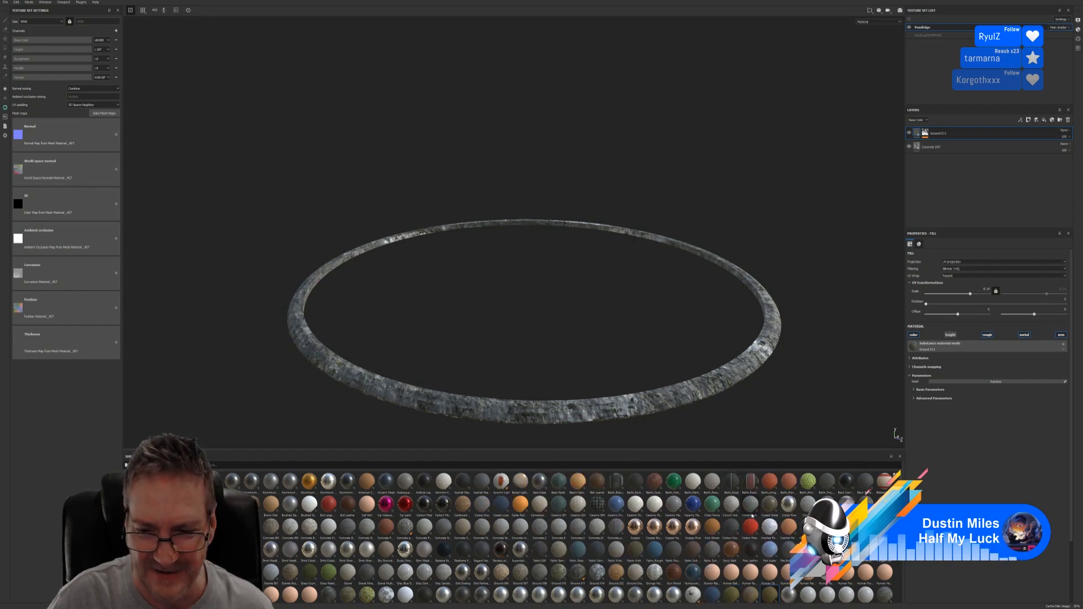
pyautogui.scroll(-3, 753, 516)
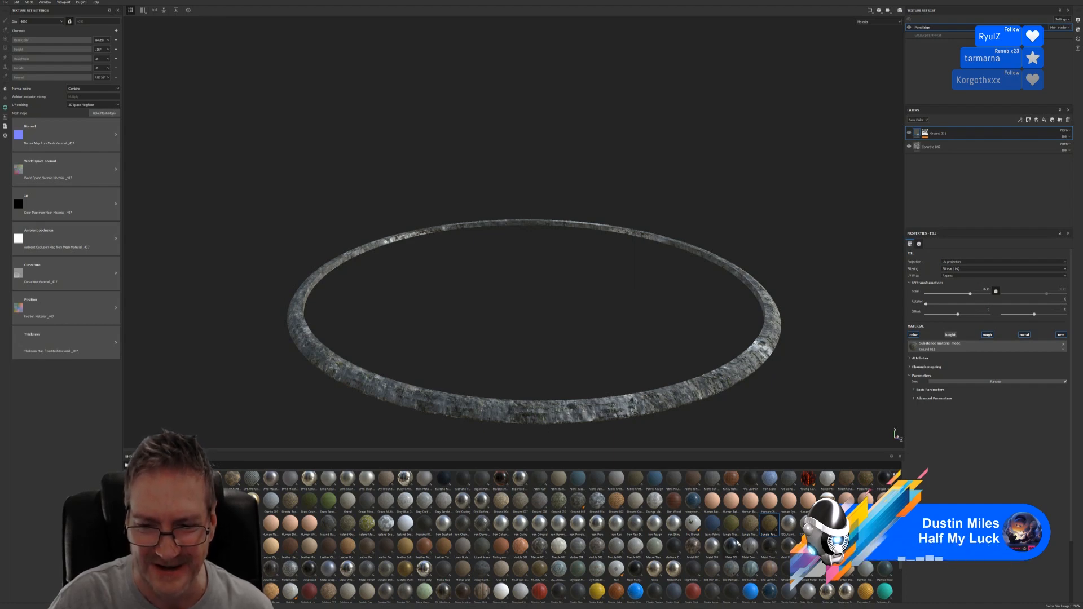
pyautogui.moveTo(732, 533)
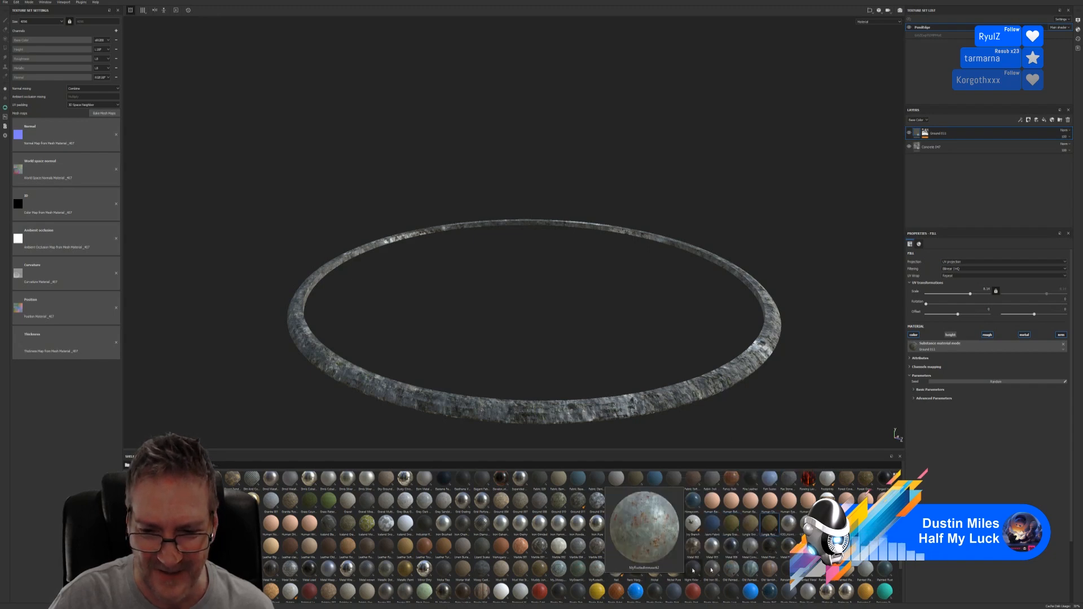
pyautogui.scroll(-3, 693, 569)
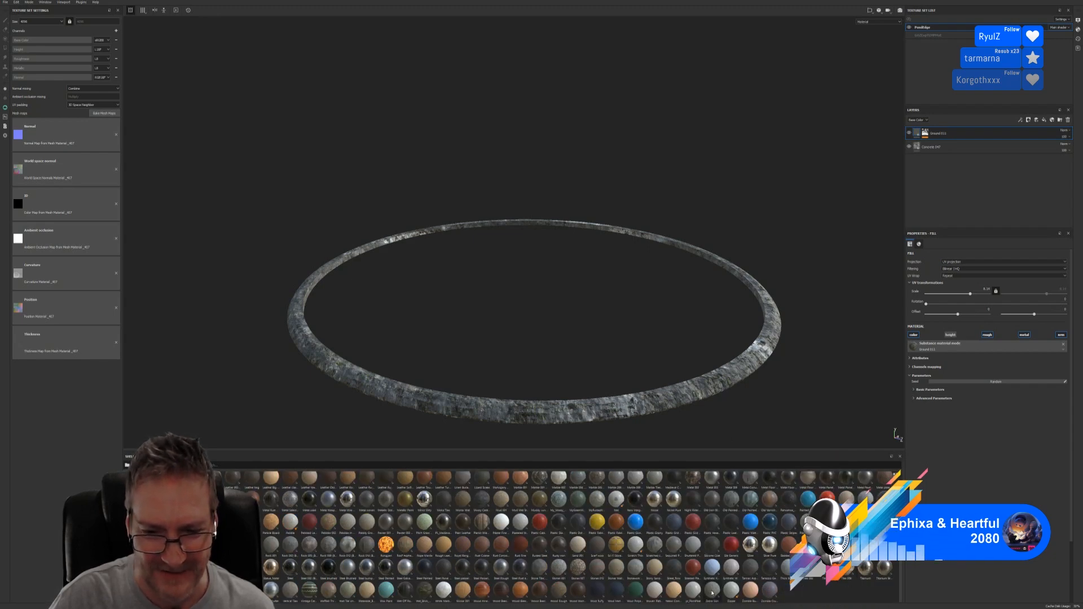
pyautogui.moveTo(712, 593)
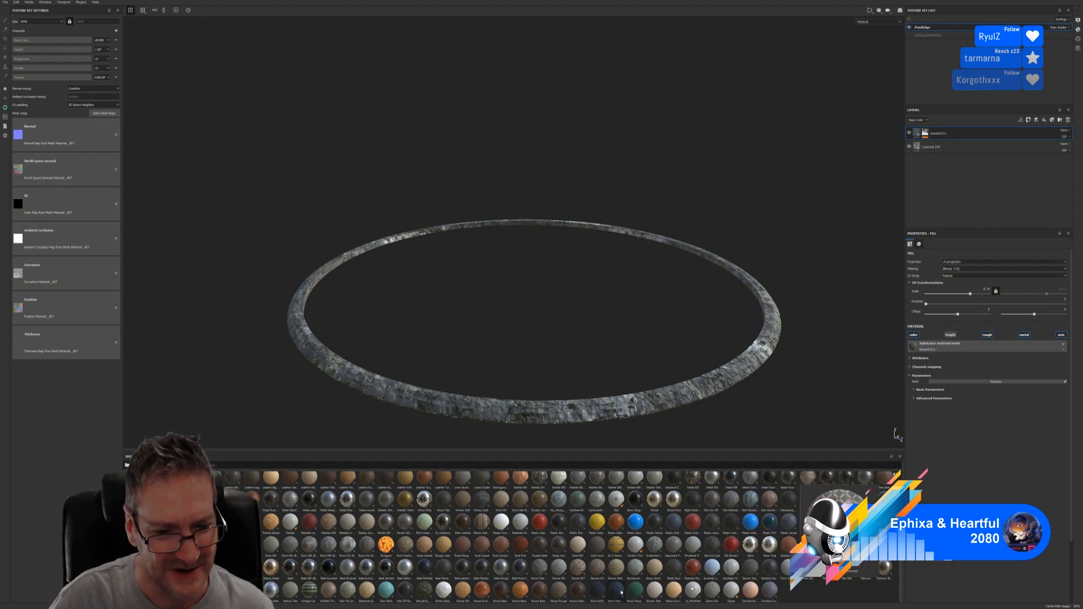
pyautogui.scroll(5, 747, 576)
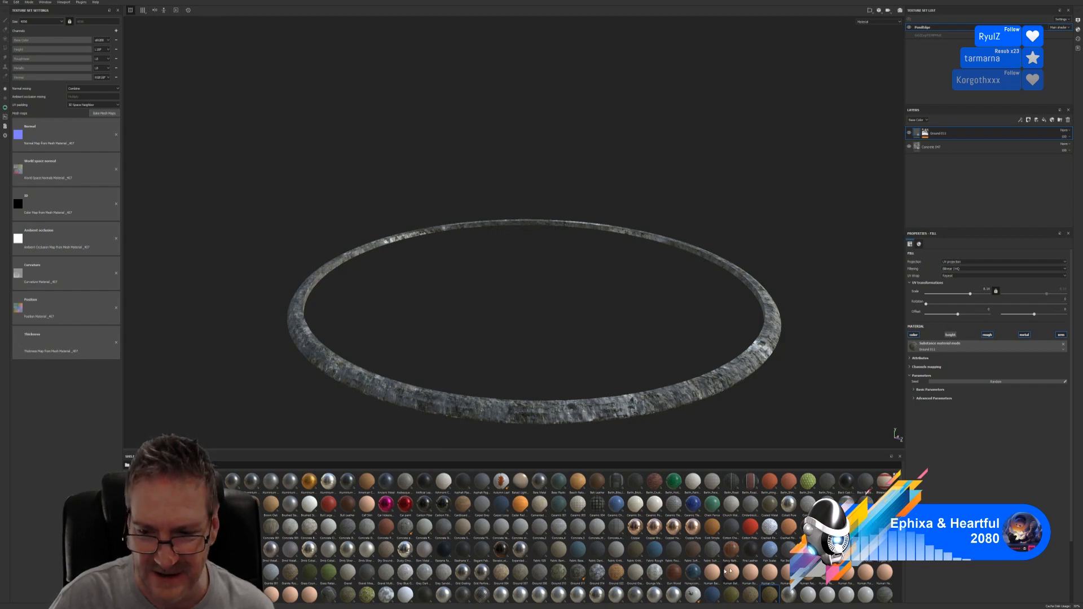
# Try the Jungle Rocks material once more as the ring's top fill layer, inspect it up close, and delete the layer
pyautogui.scroll(-3, 756, 567)
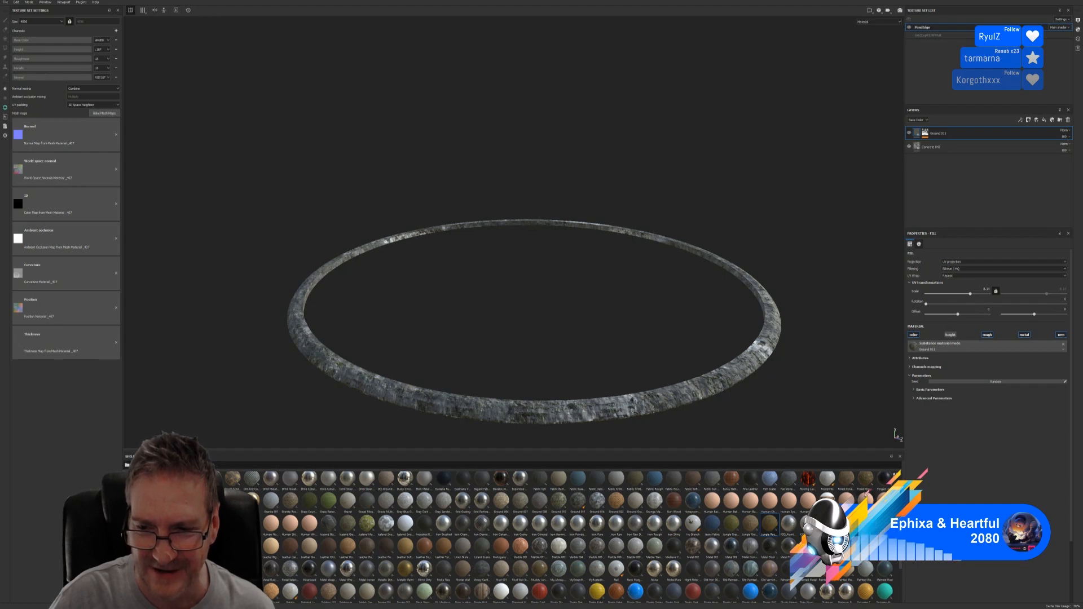
pyautogui.moveTo(863, 484)
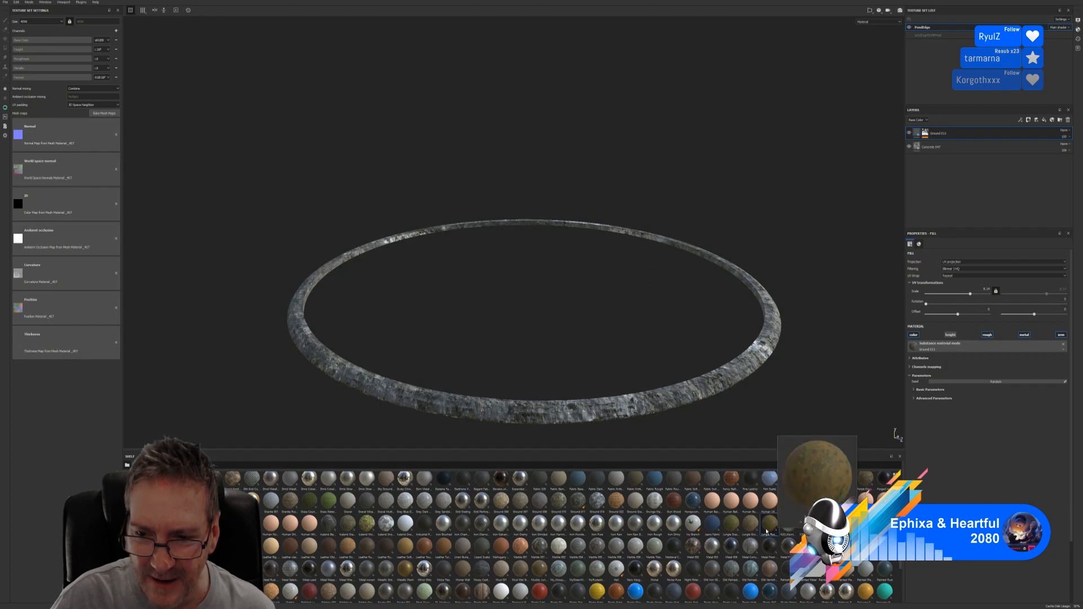
pyautogui.moveTo(767, 530); pyautogui.dragTo(629, 414)
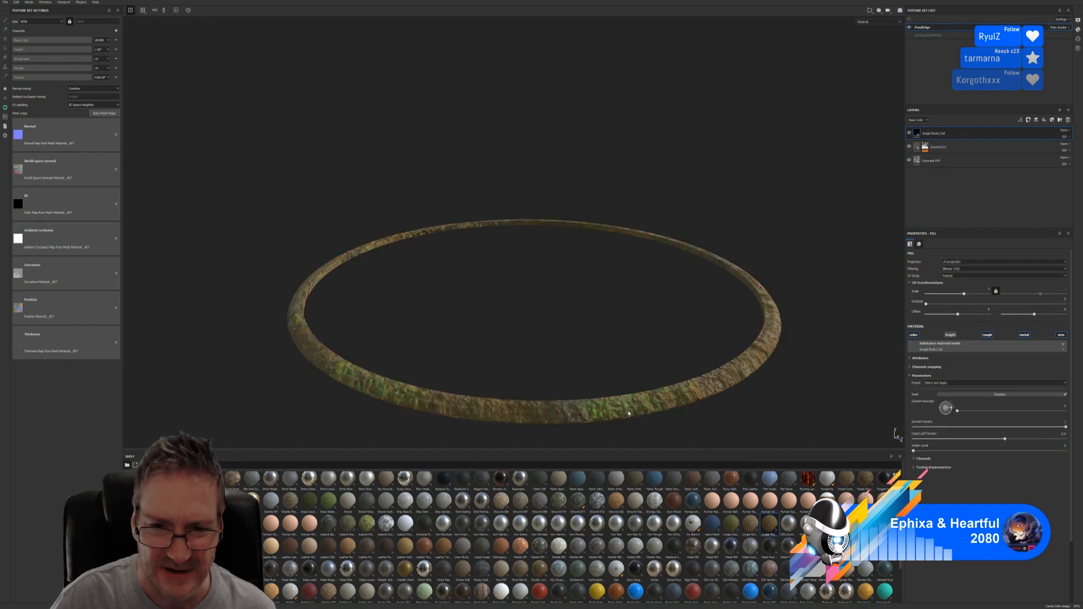
pyautogui.scroll(4, 629, 413)
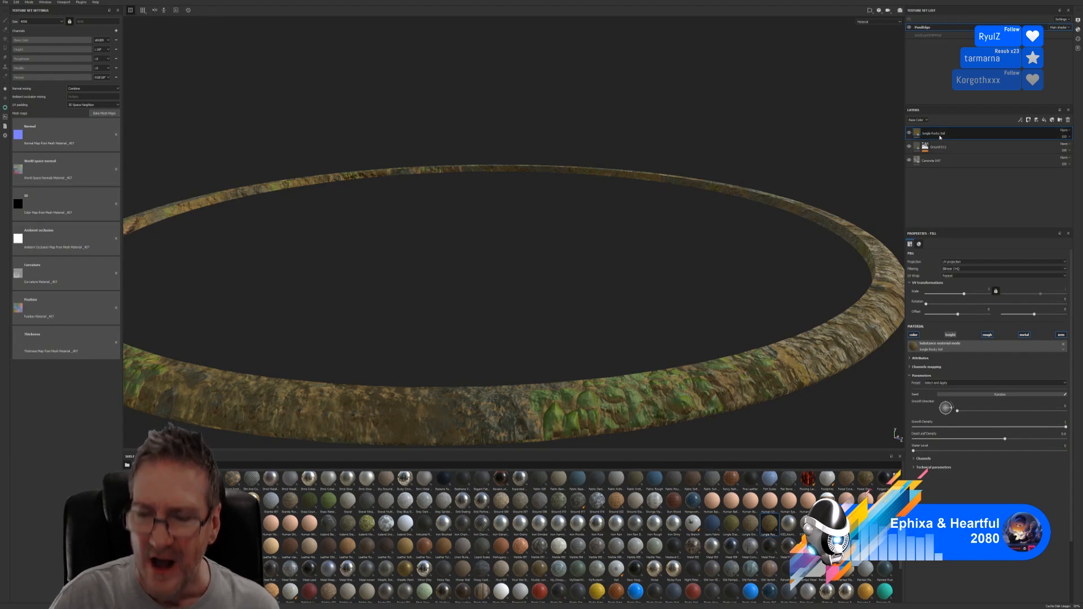
pyautogui.press('Delete')
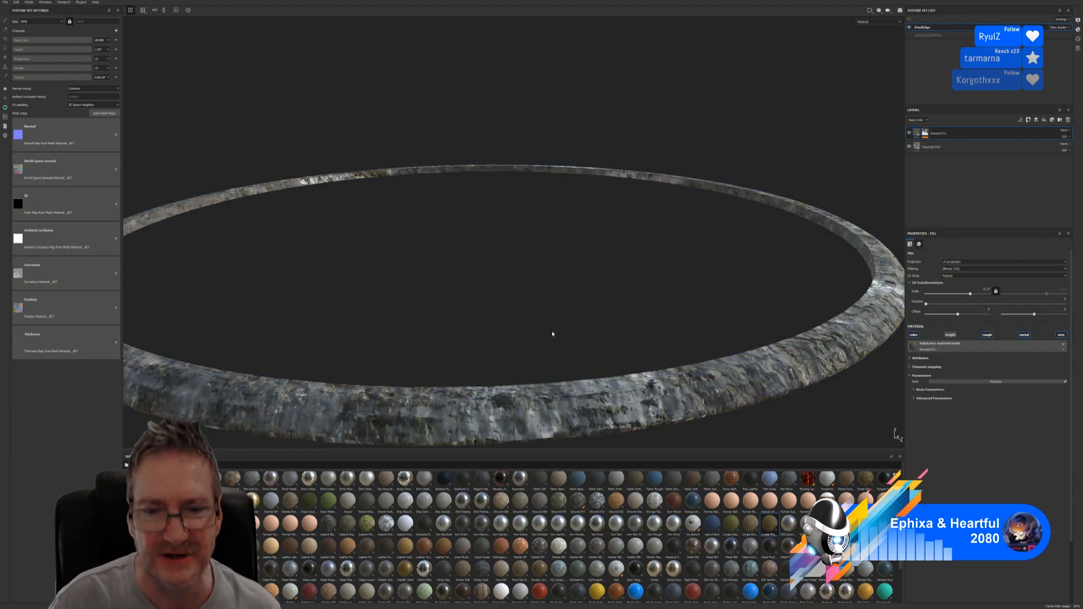
# Save the project with the pool edge ring's ground and concrete layers
pyautogui.scroll(-6, 575, 367)
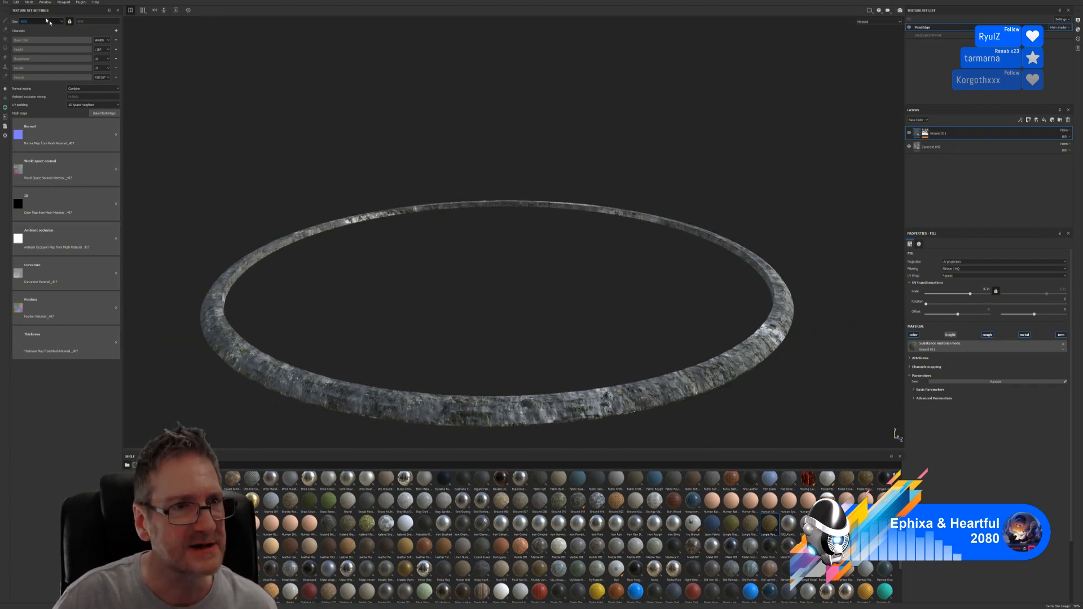
pyautogui.click(4, 3)
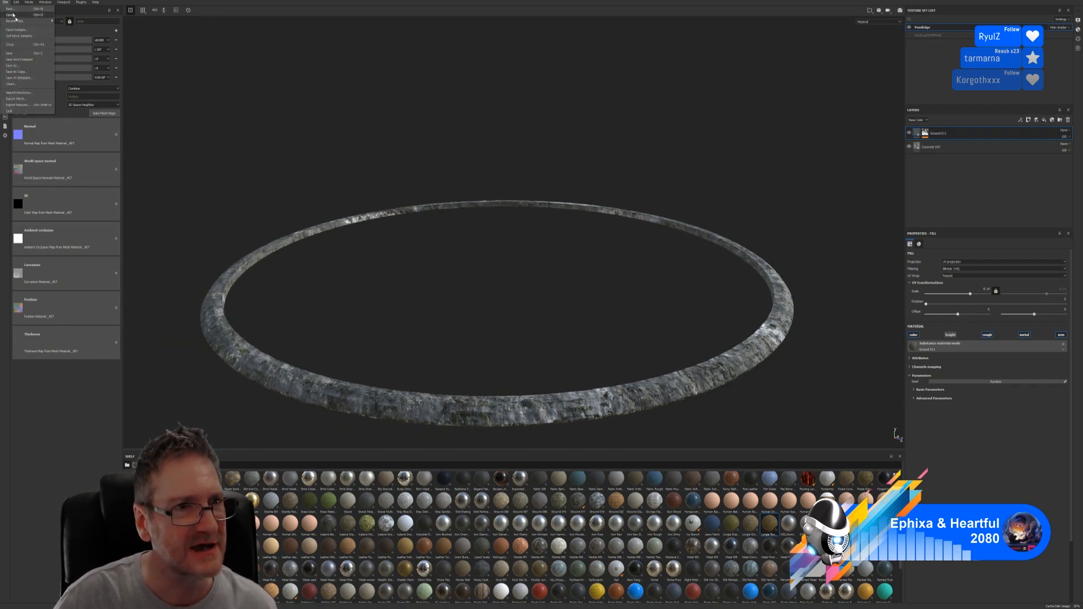
pyautogui.click(34, 54)
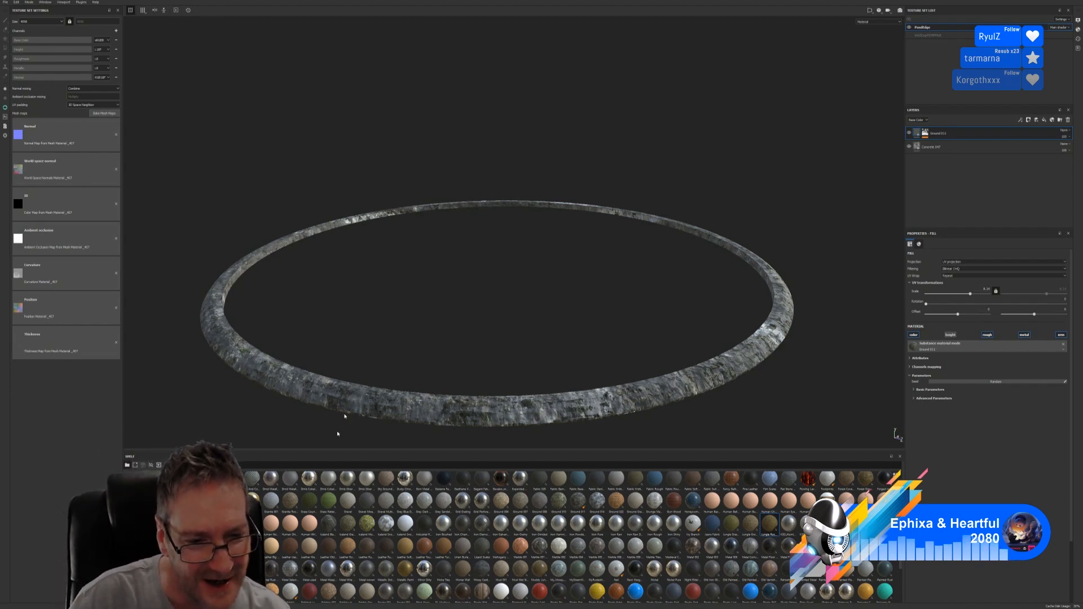
# Preview the shelf's countryside grass and mossy ground materials, and switch to the Windows desktop
pyautogui.moveTo(315, 502)
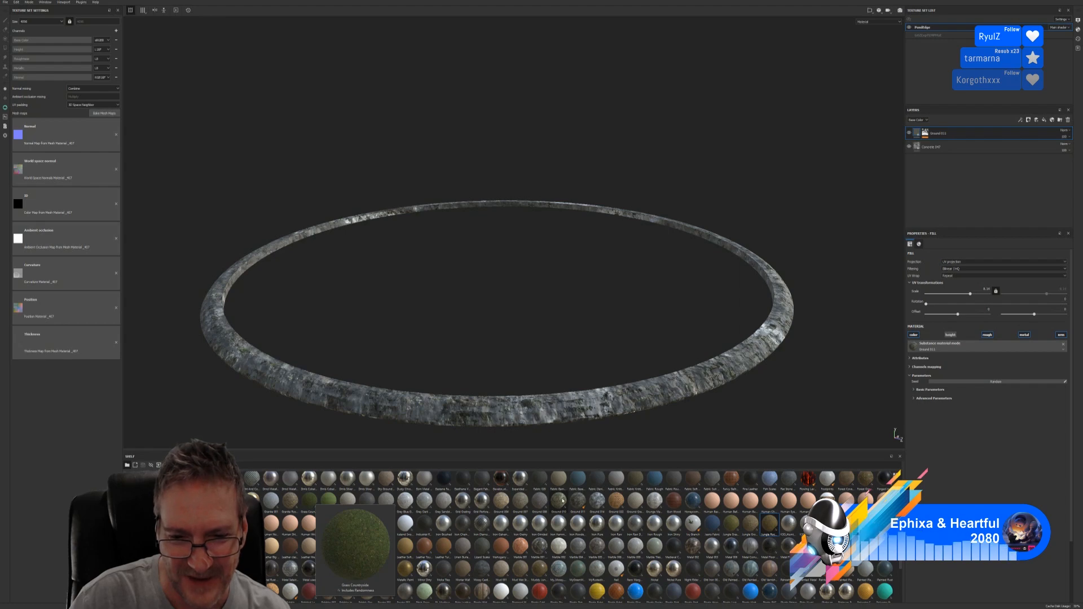
pyautogui.moveTo(563, 501)
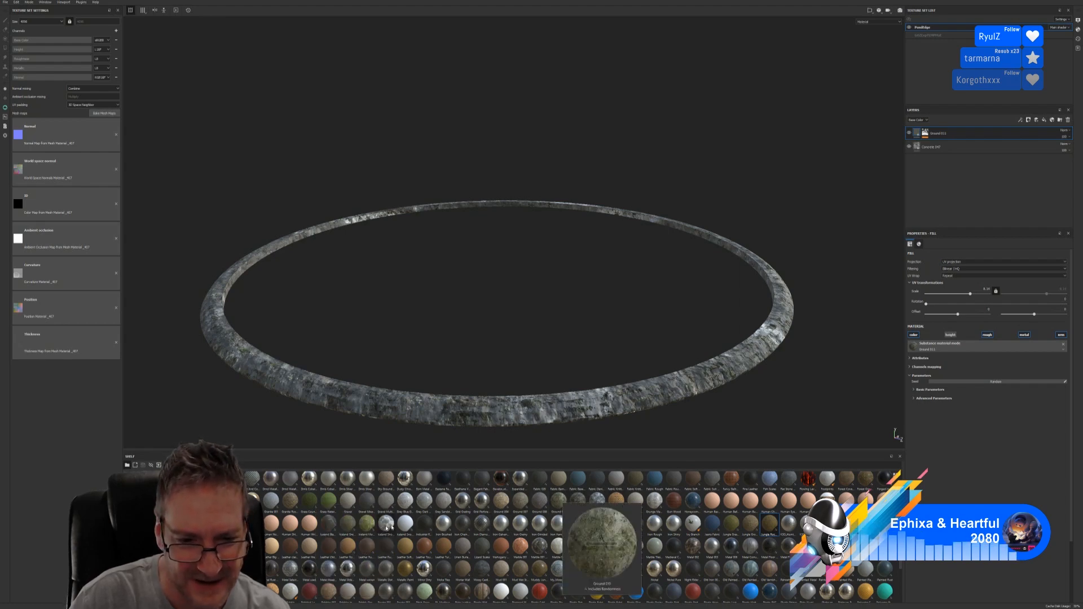
pyautogui.moveTo(371, 529)
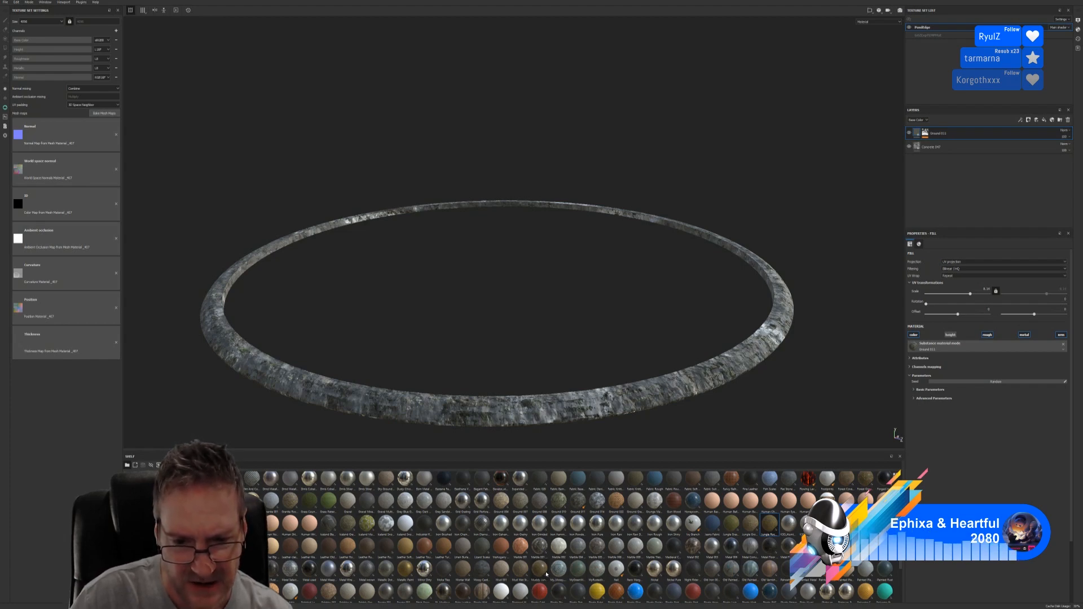
pyautogui.moveTo(546, 574)
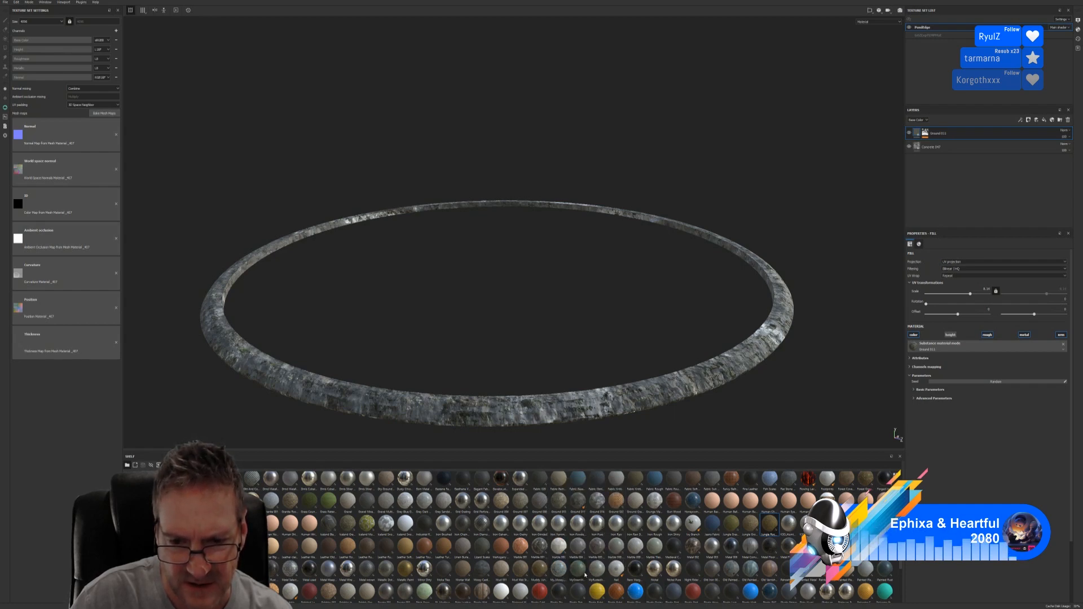
pyautogui.moveTo(584, 574)
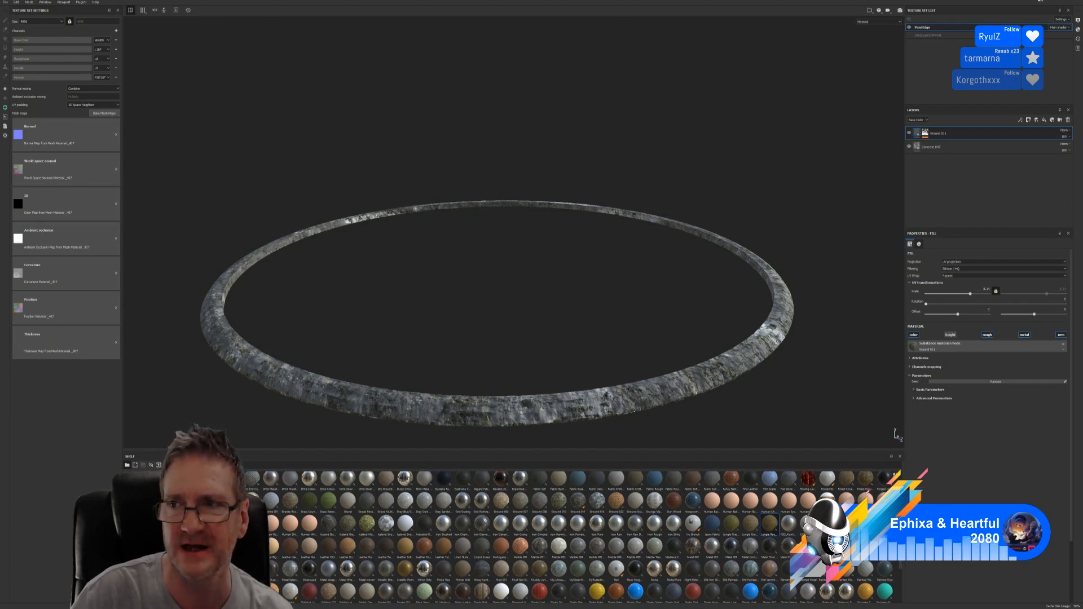
pyautogui.press('super+d')
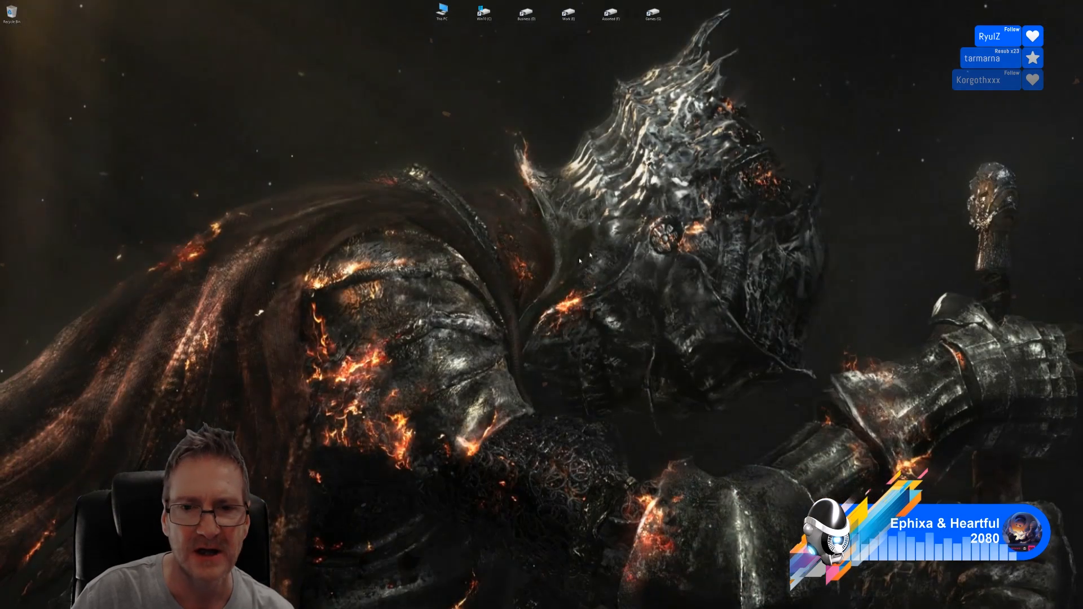